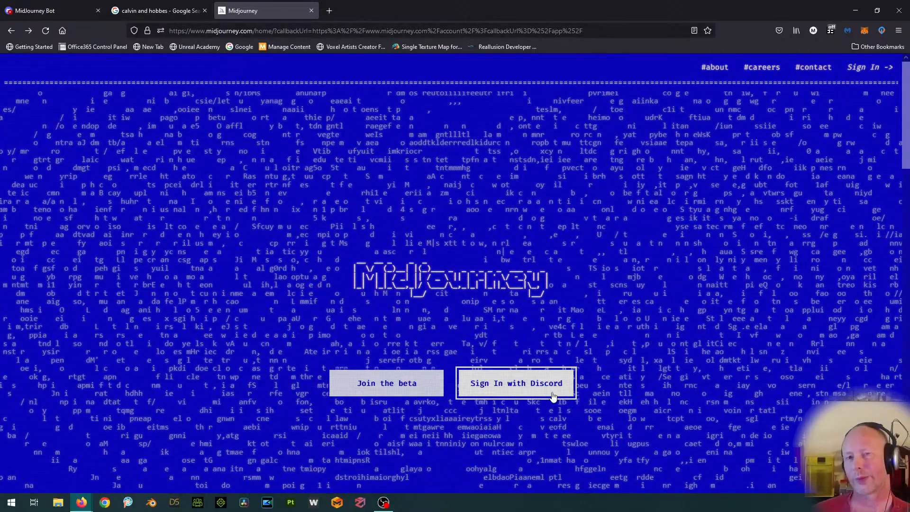
Step: Sign in to the Midjourney website with Discord and authorize the MidJourney Bot to access the account
{"action": "left_click", "coordinate": [553, 395]}
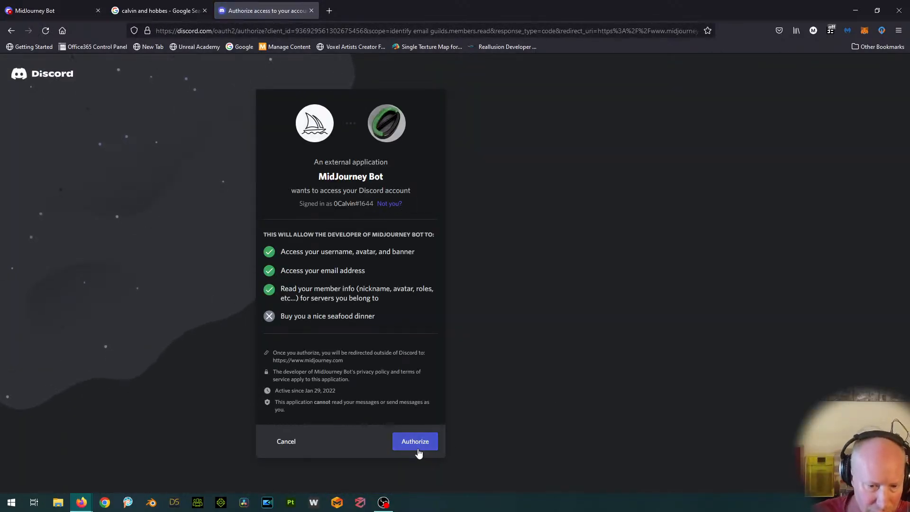
{"action": "left_click", "coordinate": [418, 440]}
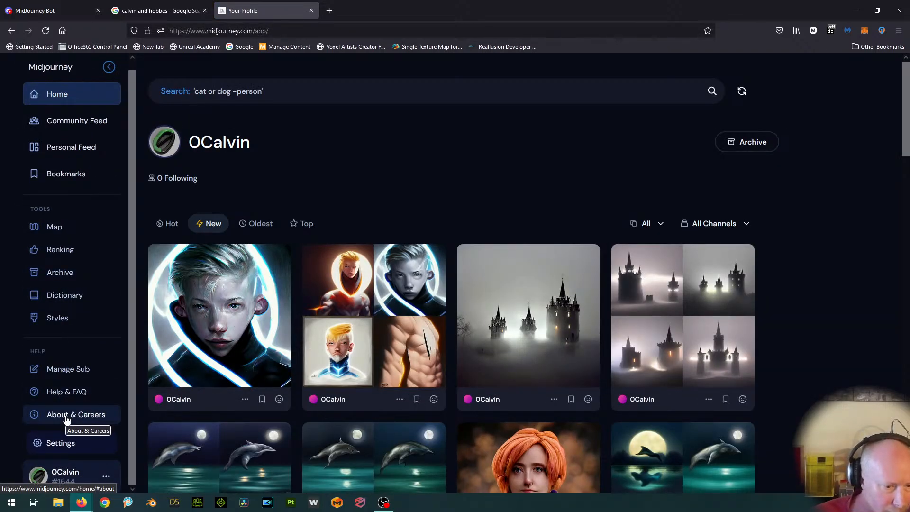
Step: Open the Billing and Licensing page of the Midjourney help documentation and review the membership plans and Private Power Option
{"action": "left_click", "coordinate": [64, 392]}
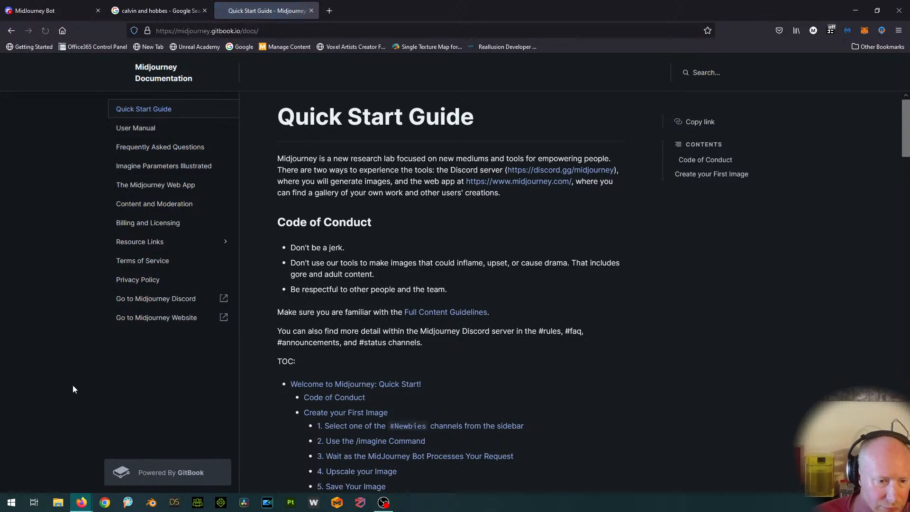
{"action": "left_click", "coordinate": [143, 224]}
{"action": "scroll", "coordinate": [473, 332], "scroll_direction": "down", "scroll_amount": 3}
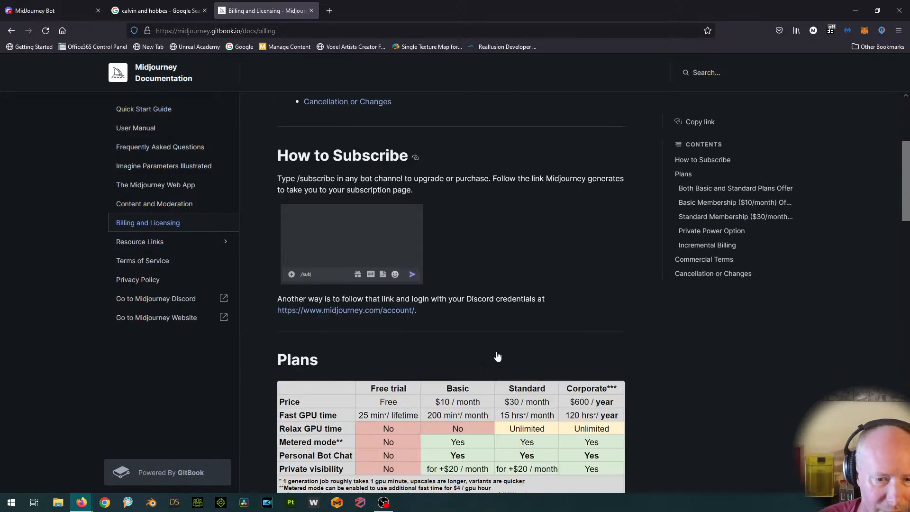
{"action": "scroll", "coordinate": [559, 341], "scroll_direction": "down", "scroll_amount": 10}
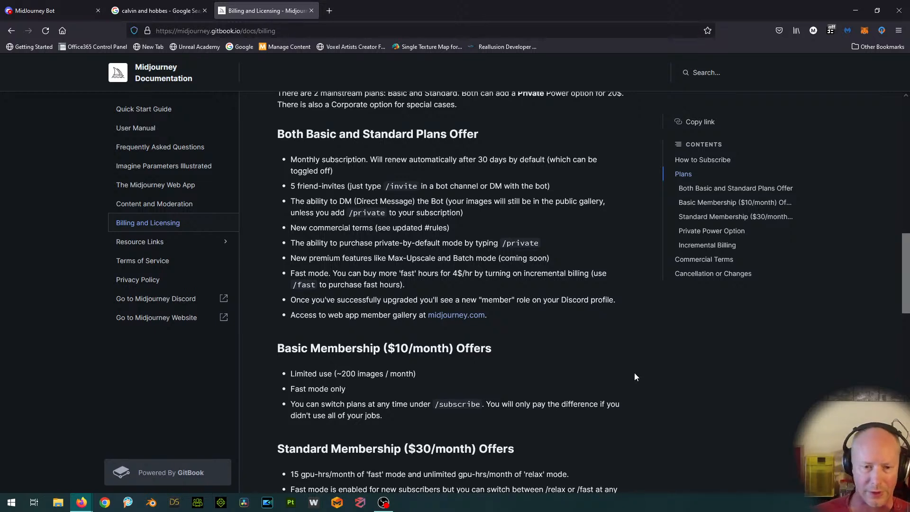
{"action": "scroll", "coordinate": [635, 377], "scroll_direction": "down", "scroll_amount": 1}
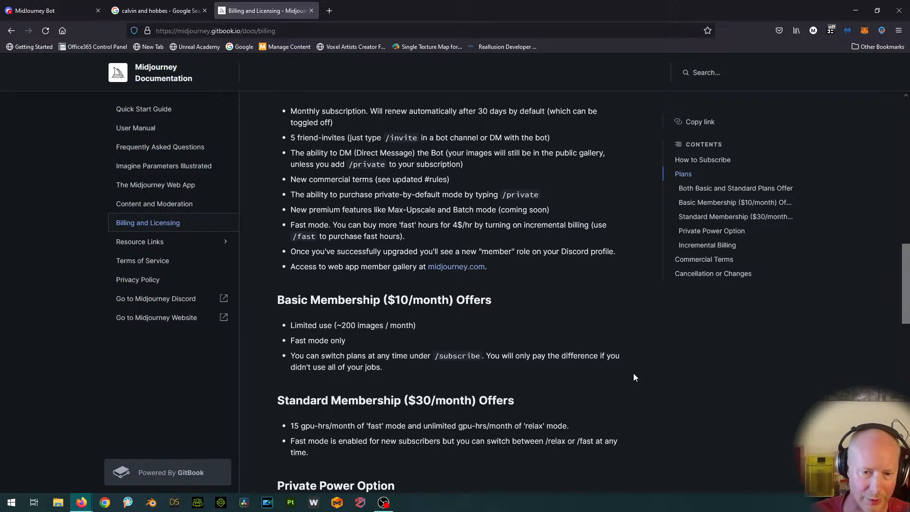
{"action": "scroll", "coordinate": [635, 376], "scroll_direction": "down", "scroll_amount": 2}
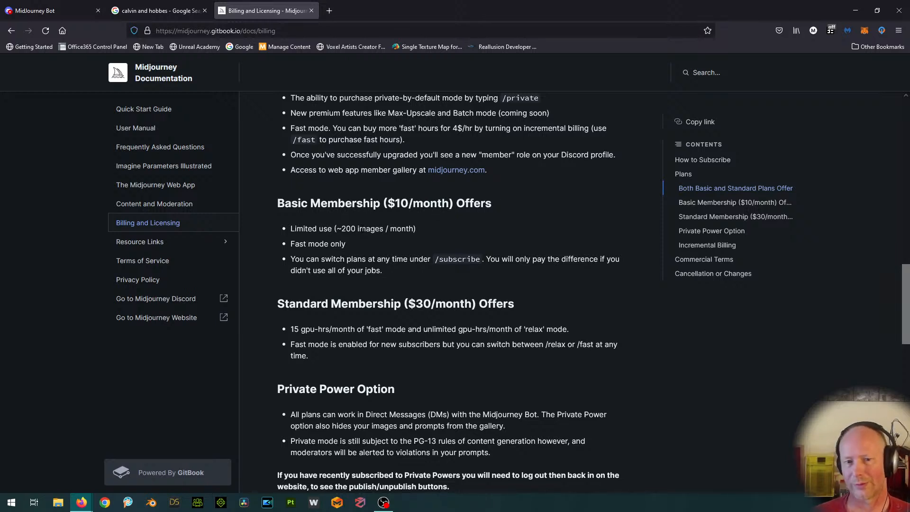
{"action": "scroll", "coordinate": [363, 230], "scroll_direction": "down", "scroll_amount": 2}
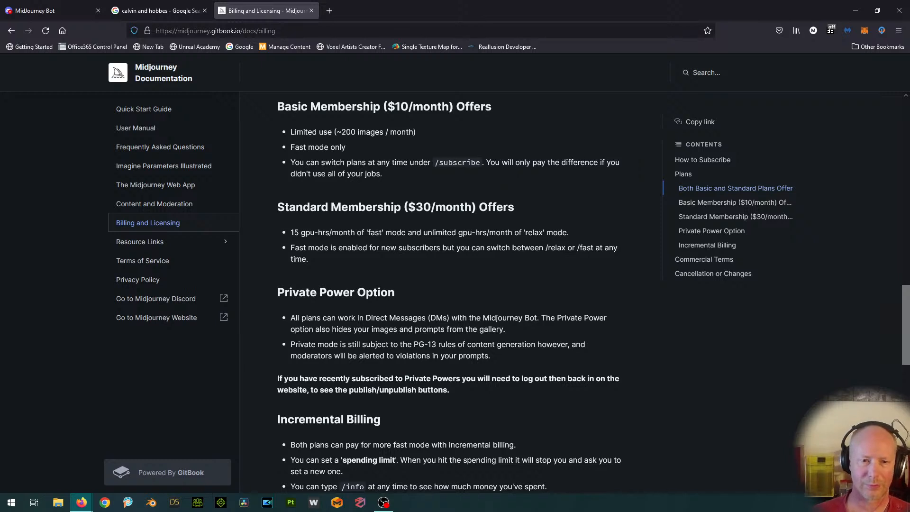
{"action": "scroll", "coordinate": [435, 252], "scroll_direction": "up", "scroll_amount": 2}
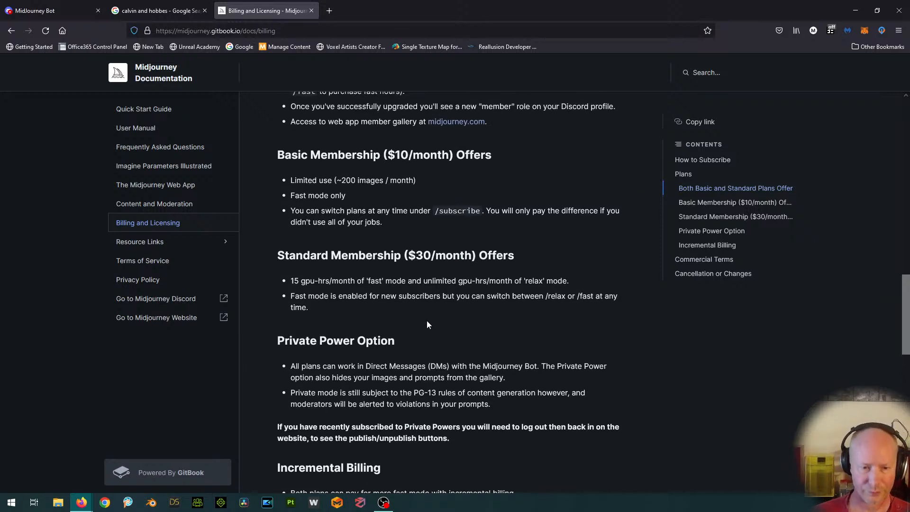
{"action": "scroll", "coordinate": [557, 321], "scroll_direction": "down", "scroll_amount": 2}
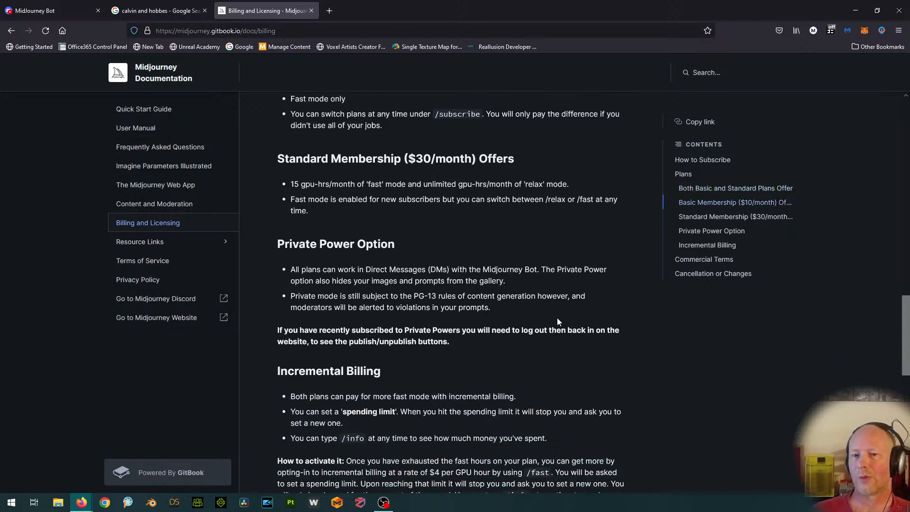
Step: Read the Commercial Terms section of the Billing and Licensing page
{"action": "scroll", "coordinate": [557, 321], "scroll_direction": "down", "scroll_amount": 8}
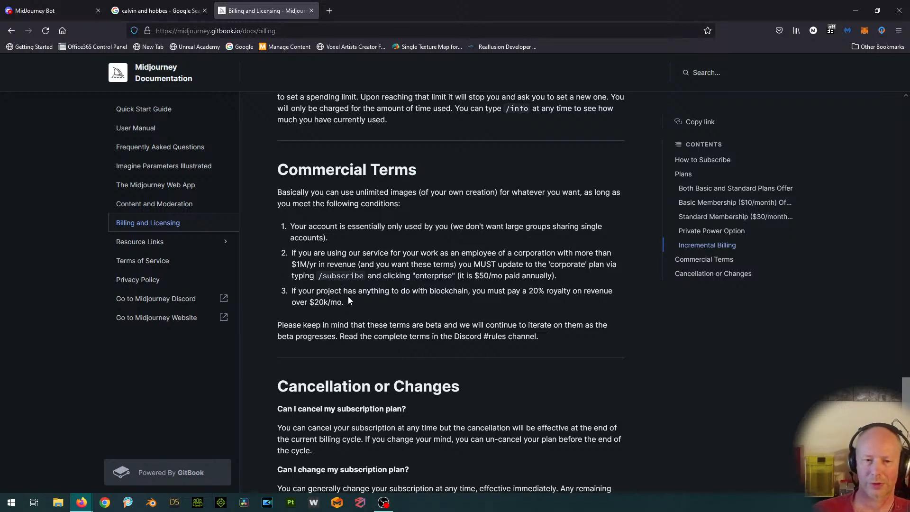
{"action": "scroll", "coordinate": [348, 297], "scroll_direction": "down", "scroll_amount": 1}
{"action": "scroll", "coordinate": [349, 297], "scroll_direction": "up", "scroll_amount": 1}
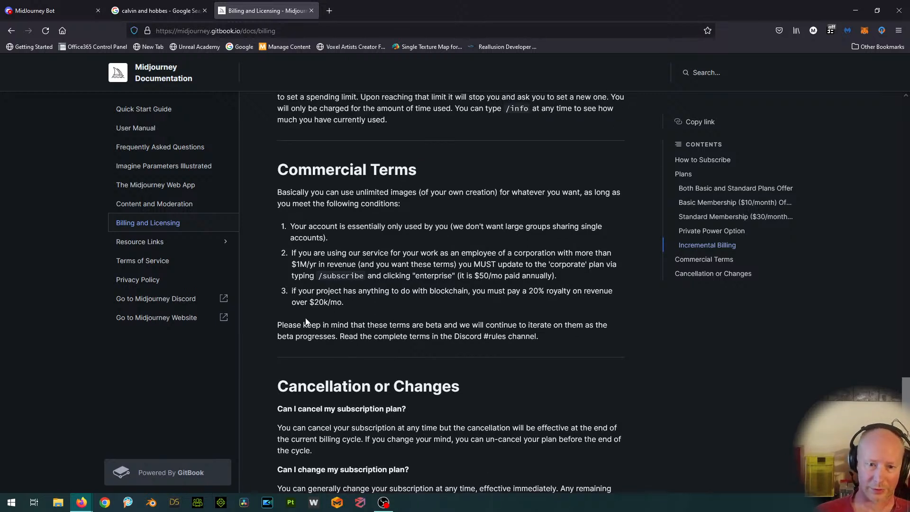
{"action": "scroll", "coordinate": [366, 287], "scroll_direction": "down", "scroll_amount": 1}
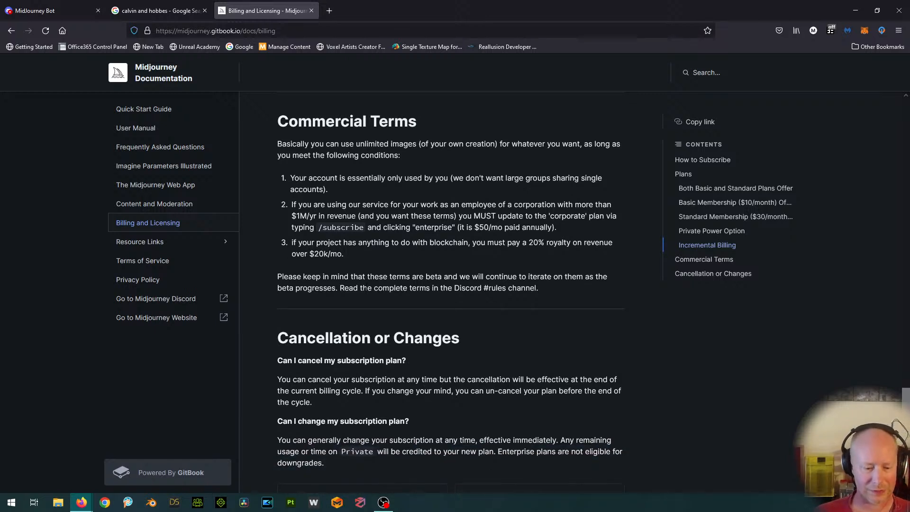
{"action": "scroll", "coordinate": [425, 276], "scroll_direction": "up", "scroll_amount": 1}
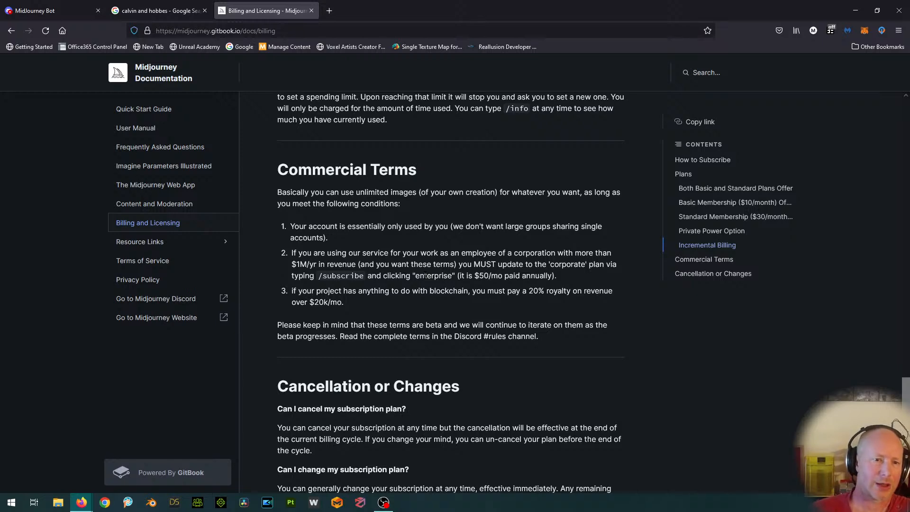
Step: Switch to the MidJourney Bot conversation in Discord and review the zero calvin image grid and its upscaled image
{"action": "left_click", "coordinate": [36, 10]}
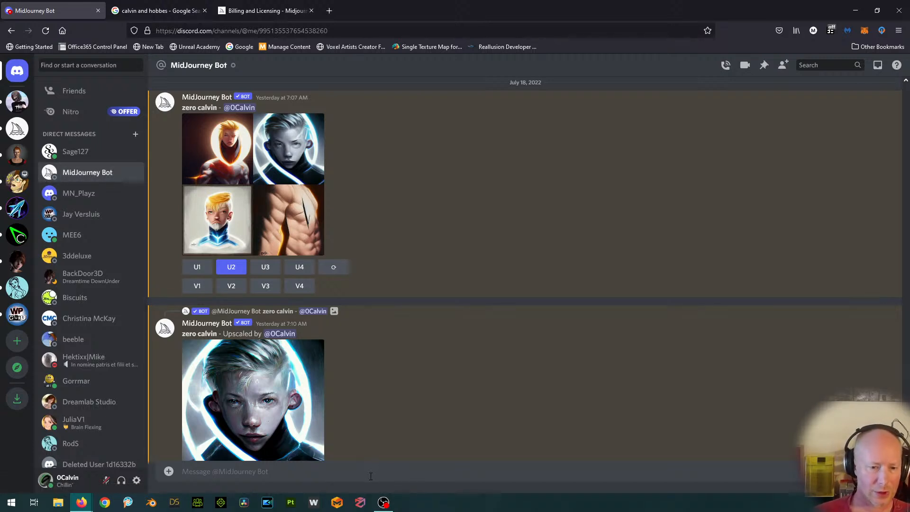
{"action": "scroll", "coordinate": [476, 331], "scroll_direction": "down", "scroll_amount": 1}
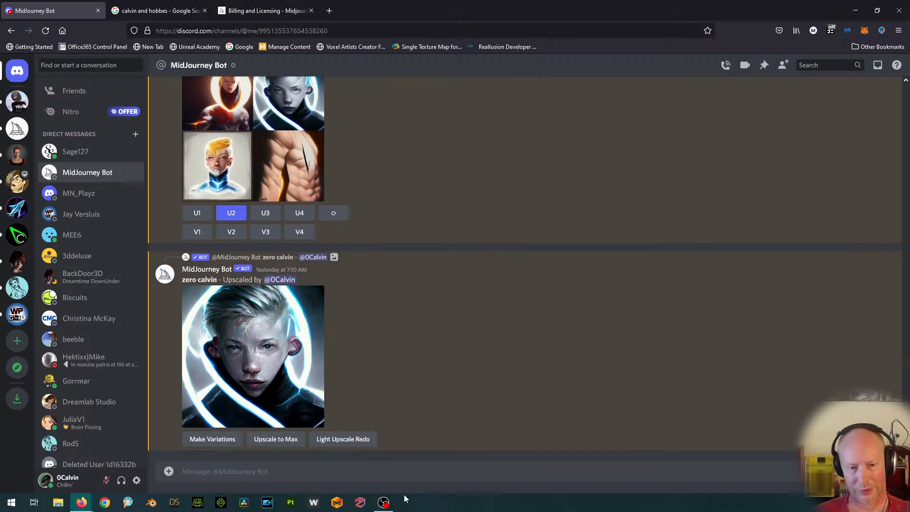
{"action": "scroll", "coordinate": [470, 370], "scroll_direction": "up", "scroll_amount": 2}
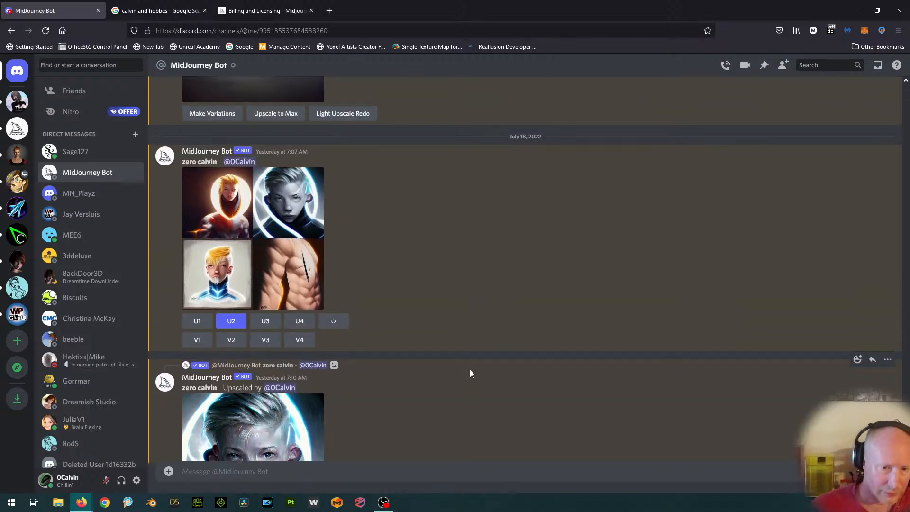
Step: Start an /imagine prompt in the MidJourney Bot conversation
{"action": "left_click", "coordinate": [429, 474]}
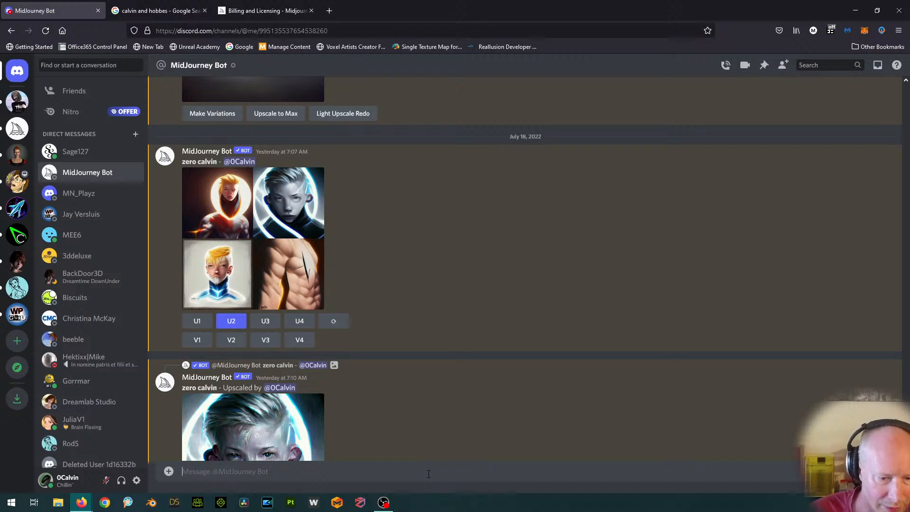
{"action": "type", "text": "/im"}
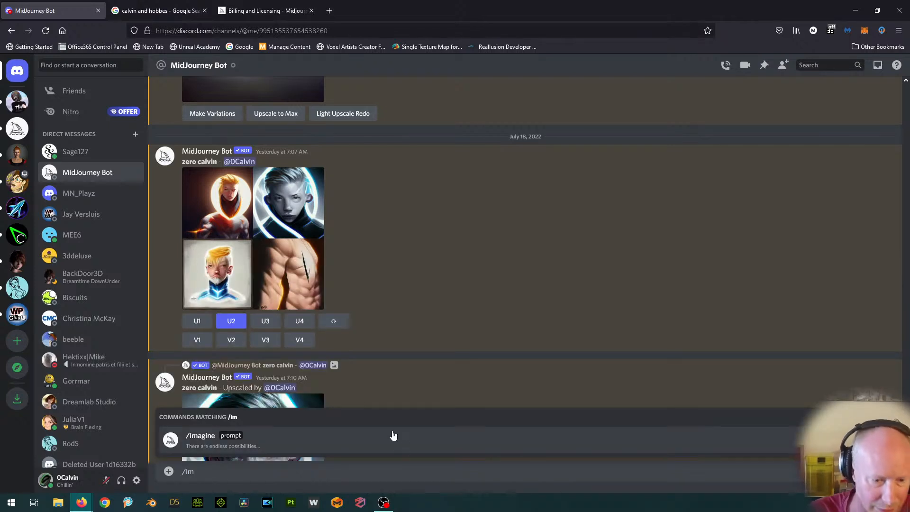
{"action": "left_click", "coordinate": [237, 436]}
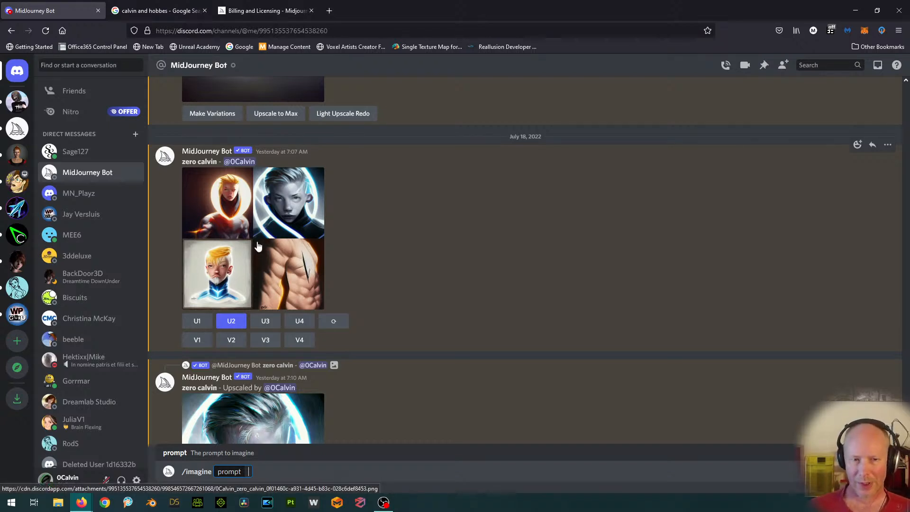
Step: Look at the Calvin and Hobbes image search results and return to the MidJourney Bot conversation
{"action": "left_click", "coordinate": [149, 7]}
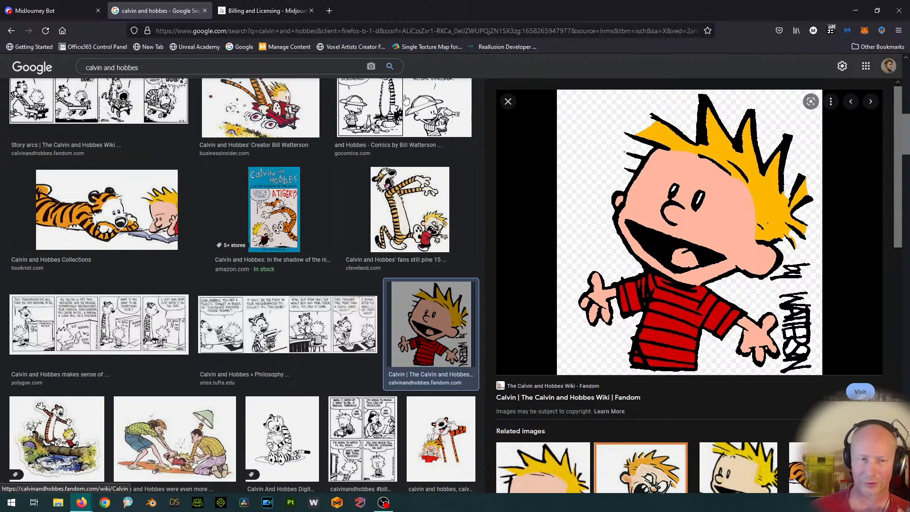
{"action": "left_click", "coordinate": [40, 7]}
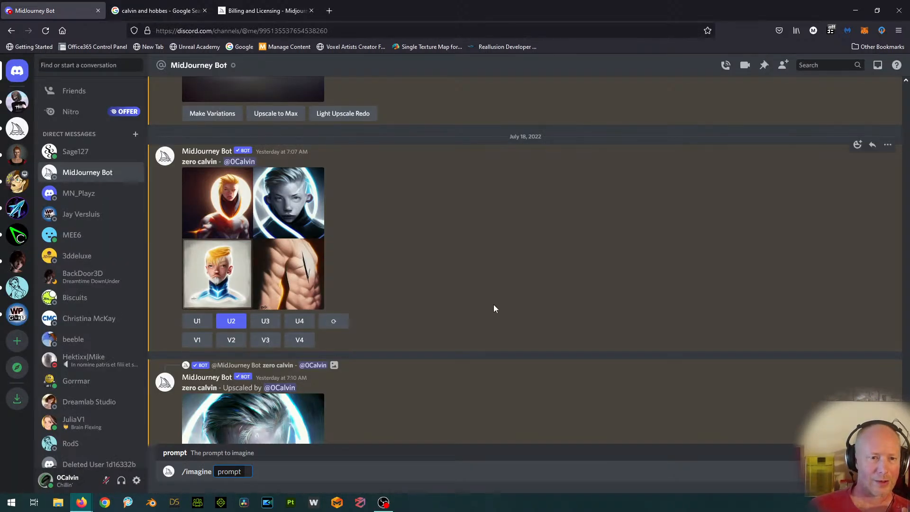
Step: Generate variations of the third image in the zero calvin grid from July 18, 2022
{"action": "scroll", "coordinate": [321, 221], "scroll_direction": "down", "scroll_amount": 3}
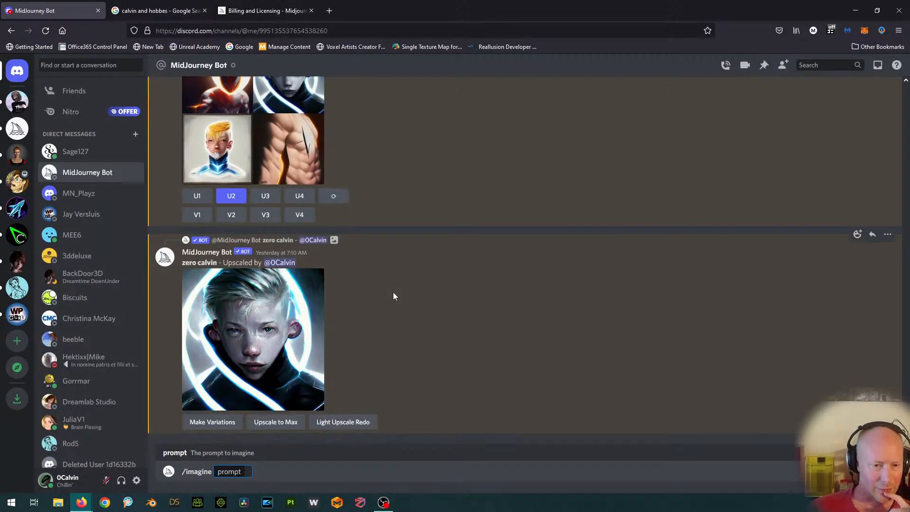
{"action": "scroll", "coordinate": [361, 215], "scroll_direction": "up", "scroll_amount": 2}
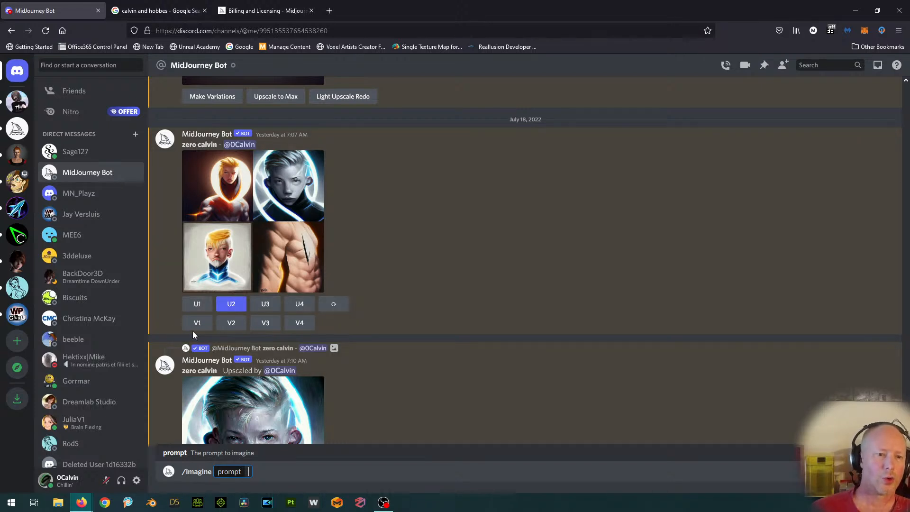
{"action": "scroll", "coordinate": [419, 377], "scroll_direction": "down", "scroll_amount": 1}
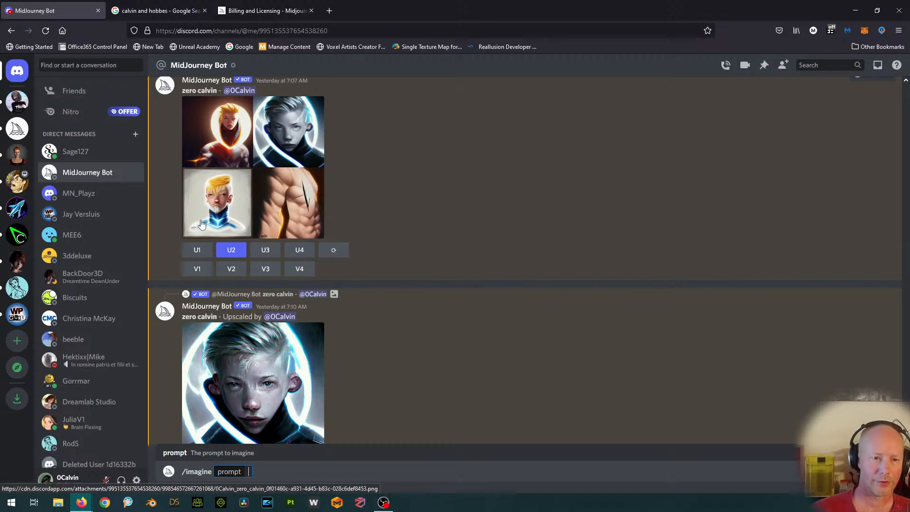
{"action": "left_click", "coordinate": [265, 269]}
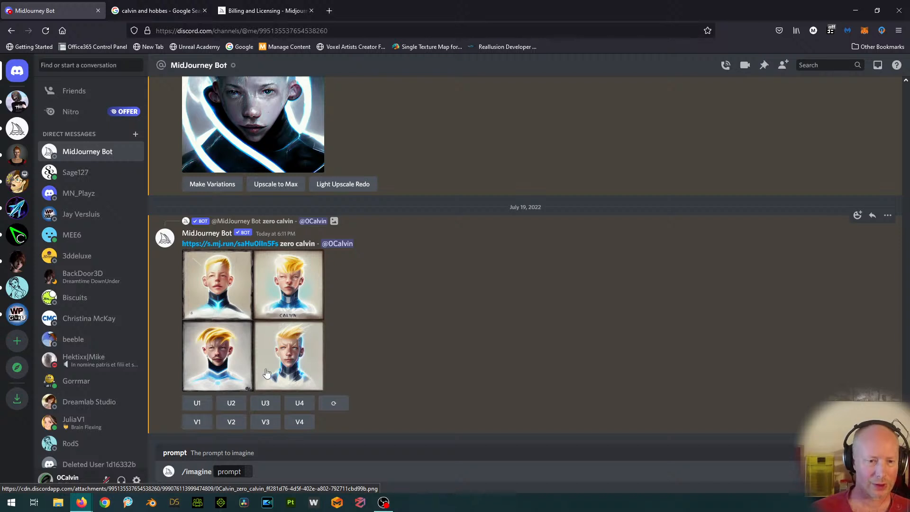
Step: Upscale the fourth image of the new variation grid and view the upscaled portrait enlarged
{"action": "left_click", "coordinate": [299, 407]}
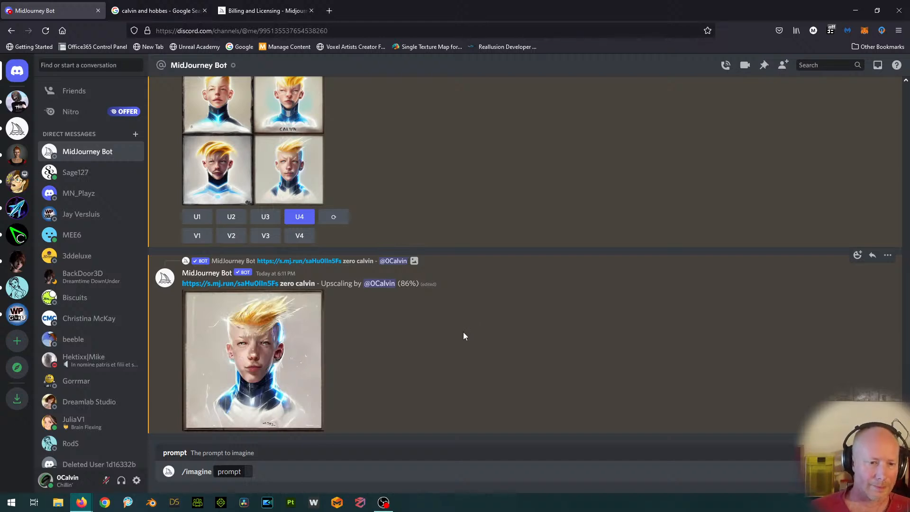
{"action": "left_click", "coordinate": [269, 340]}
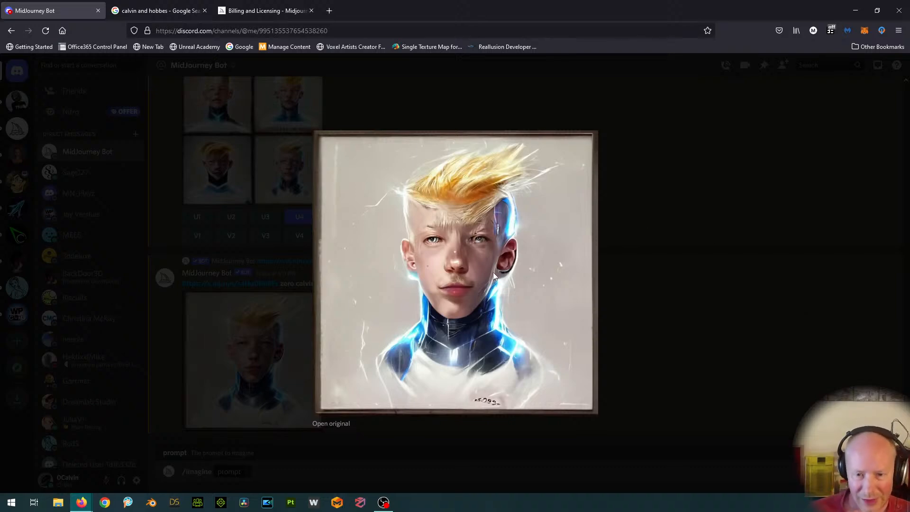
{"action": "left_click", "coordinate": [704, 241]}
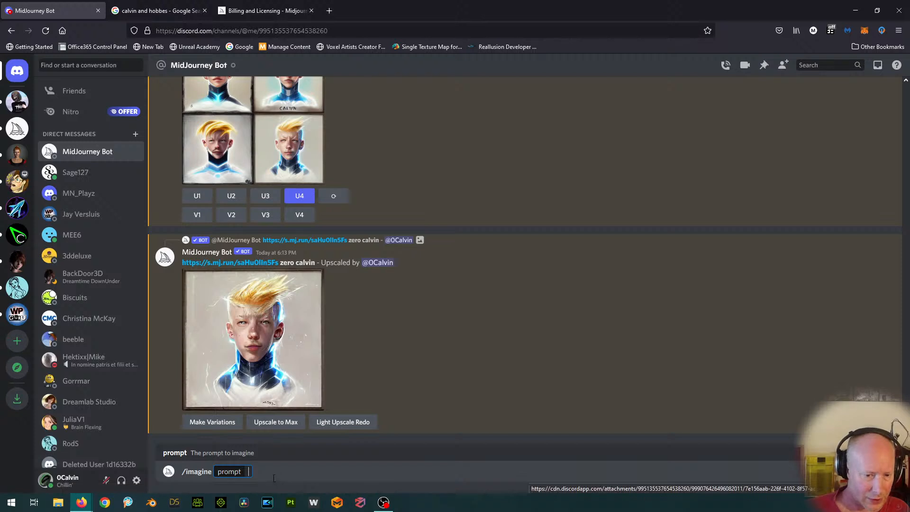
Step: Clear the empty /imagine command from the message field
{"action": "key", "text": "BackSpace"}
{"action": "key", "text": "BackSpace"}
{"action": "key", "text": "BackSpace"}
{"action": "key", "text": "BackSpace"}
{"action": "key", "text": "BackSpace"}
{"action": "key", "text": "BackSpace"}
{"action": "key", "text": "BackSpace"}
{"action": "key", "text": "BackSpace"}
{"action": "key", "text": "BackSpace"}
{"action": "key", "text": "BackSpace"}
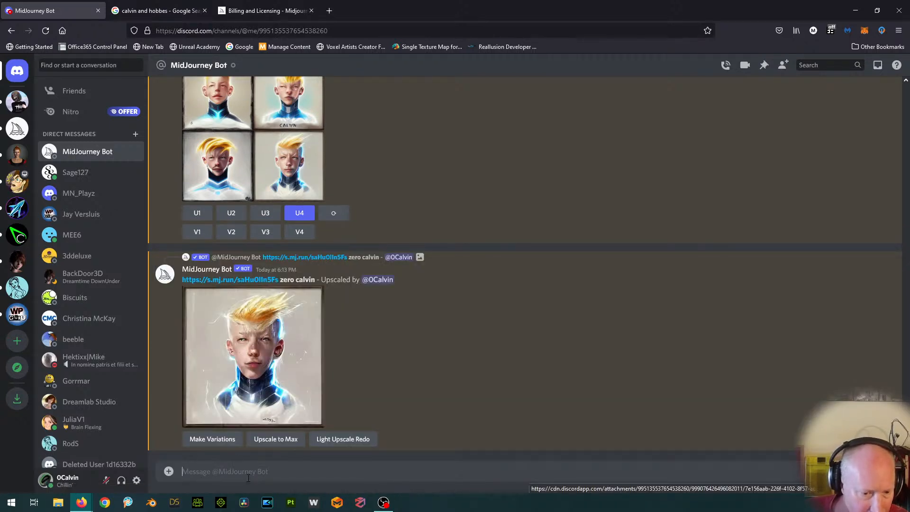
Step: Look up the bot commands matching /pr, including /private, without running any, and empty the message field
{"action": "type", "text": "/"}
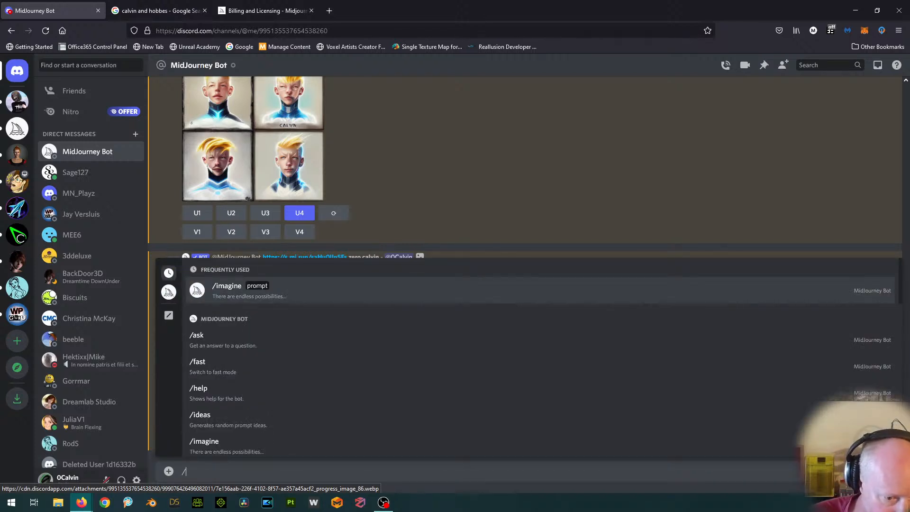
{"action": "type", "text": "pr"}
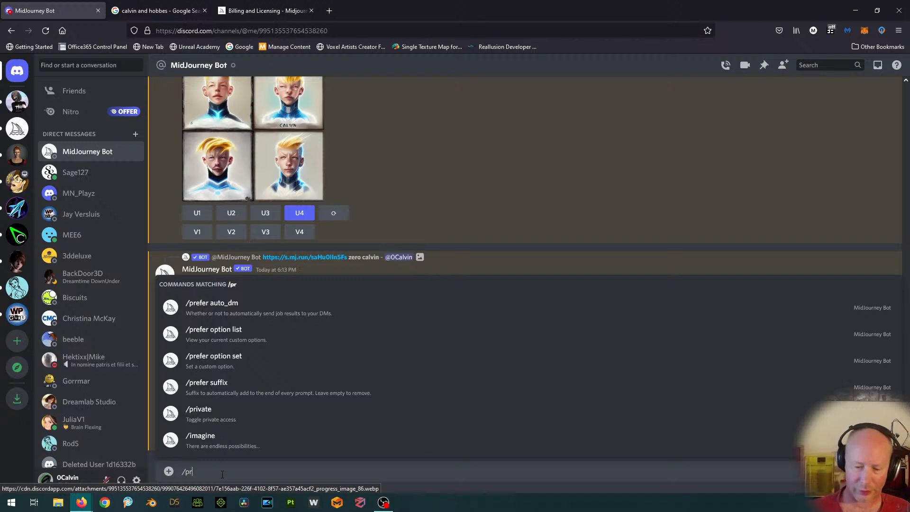
{"action": "key", "text": "BackSpace"}
{"action": "key", "text": "BackSpace"}
{"action": "key", "text": "BackSpace"}
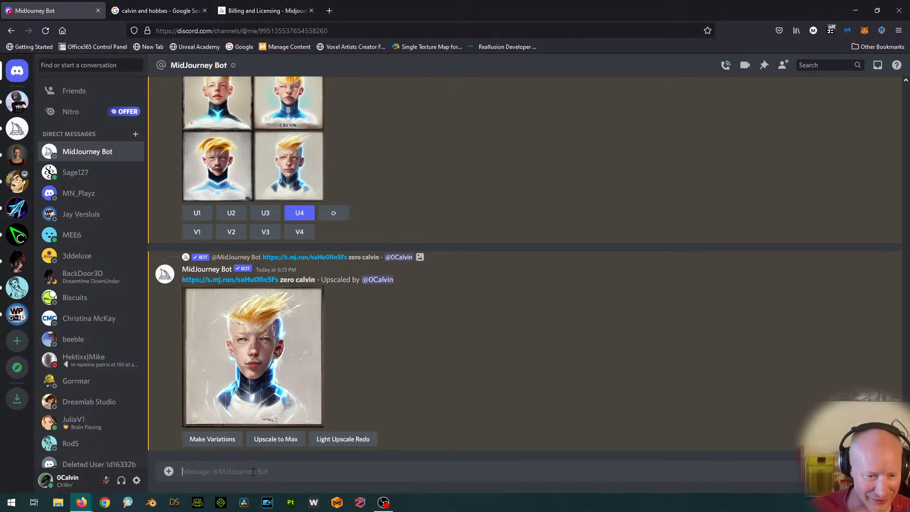
Step: Generate an image grid with /imagine using the prompt "a buffalo in a field of daysies"
{"action": "type", "text": "/imag"}
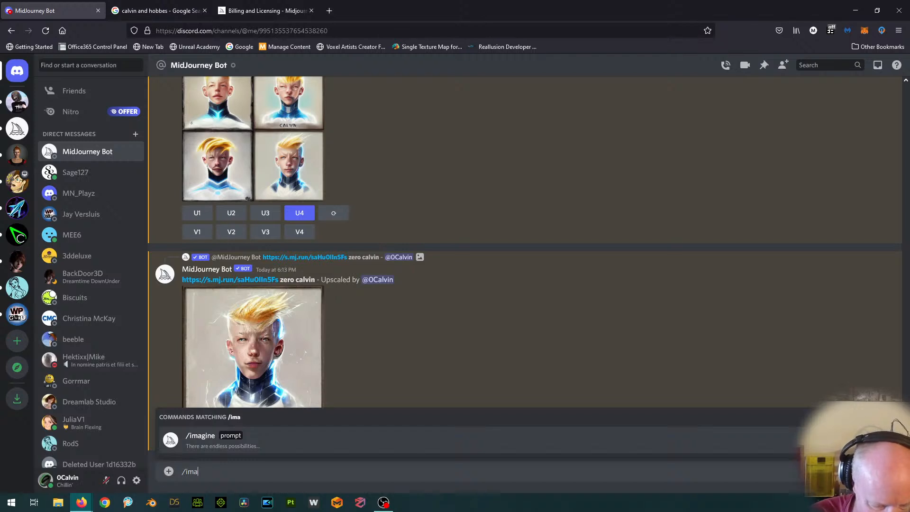
{"action": "left_click", "coordinate": [232, 434]}
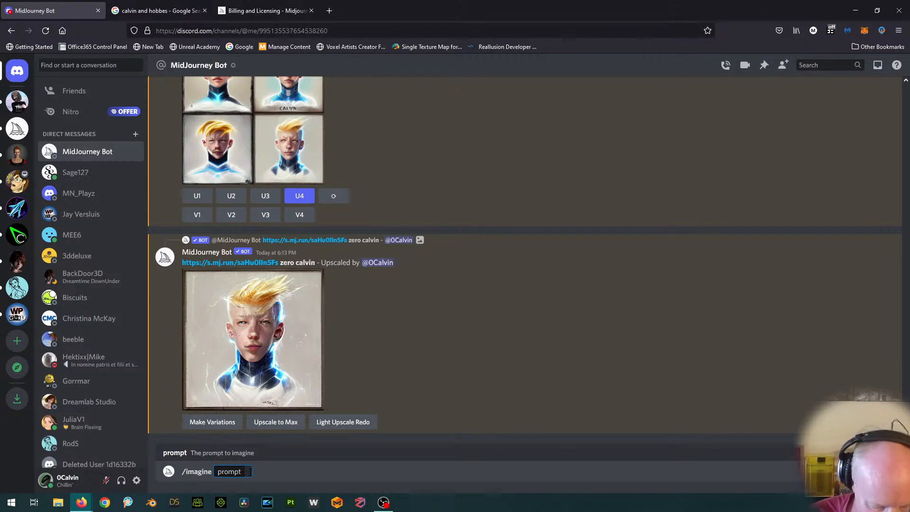
{"action": "type", "text": "a b"}
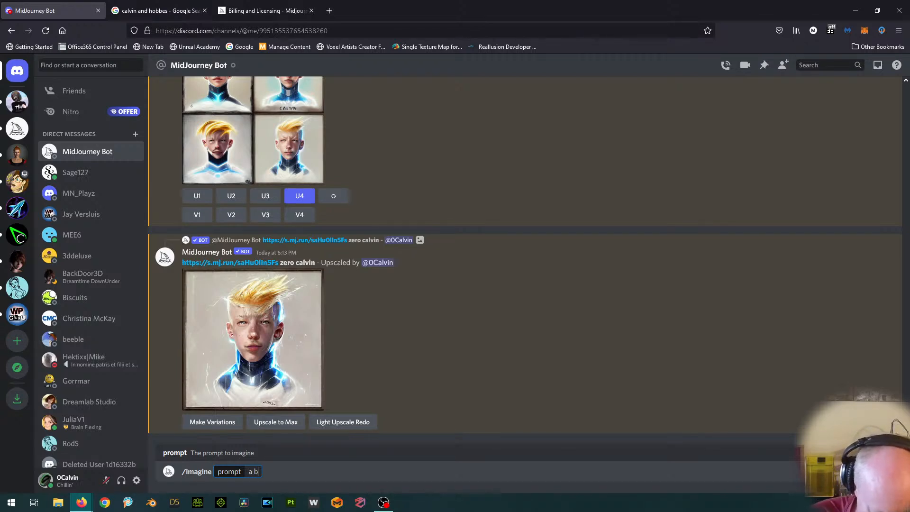
{"action": "type", "text": "uffalo in a "}
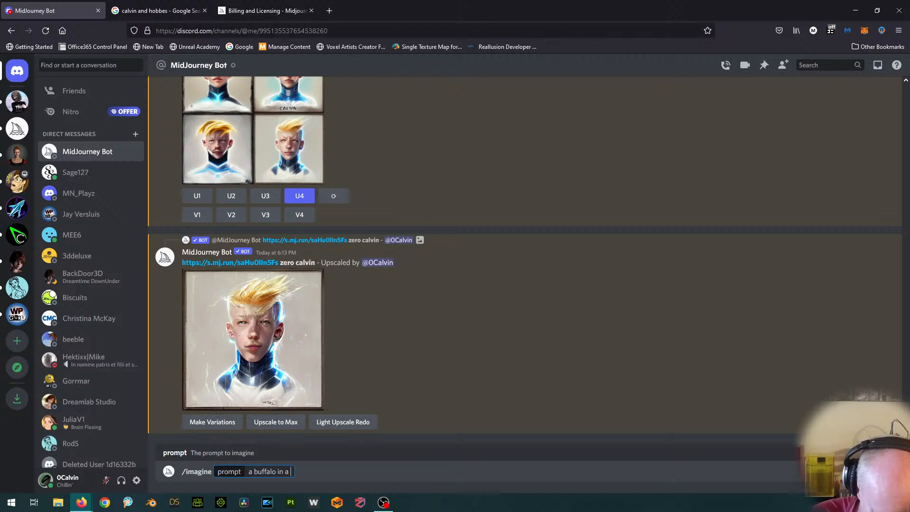
{"action": "type", "text": "field of dais"}
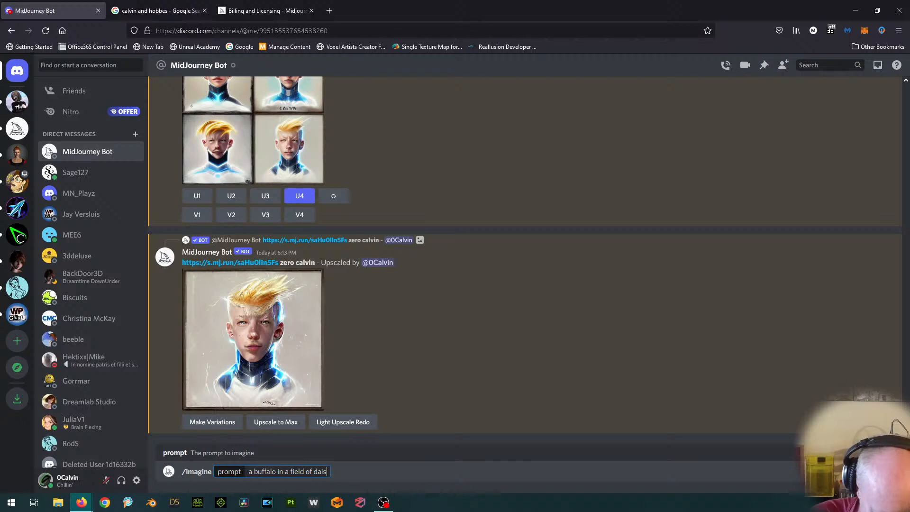
{"action": "type", "text": "ies"}
{"action": "key", "text": "BackSpace"}
{"action": "key", "text": "BackSpace"}
{"action": "key", "text": "BackSpace"}
{"action": "key", "text": "BackSpace"}
{"action": "key", "text": "BackSpace"}
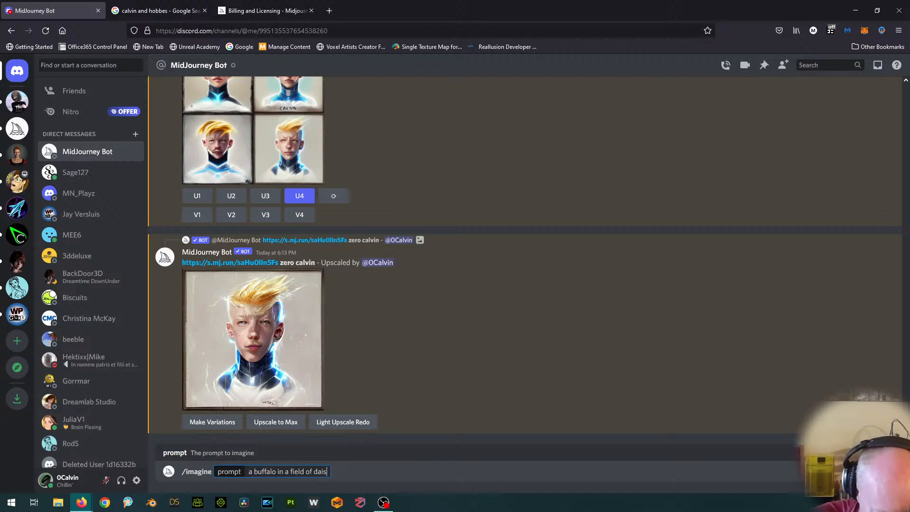
{"action": "type", "text": "ysies"}
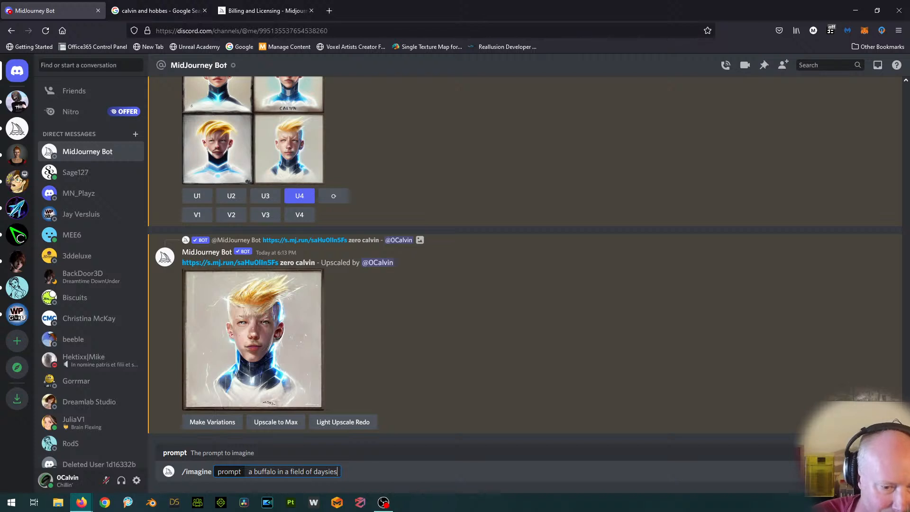
{"action": "key", "text": "Return"}
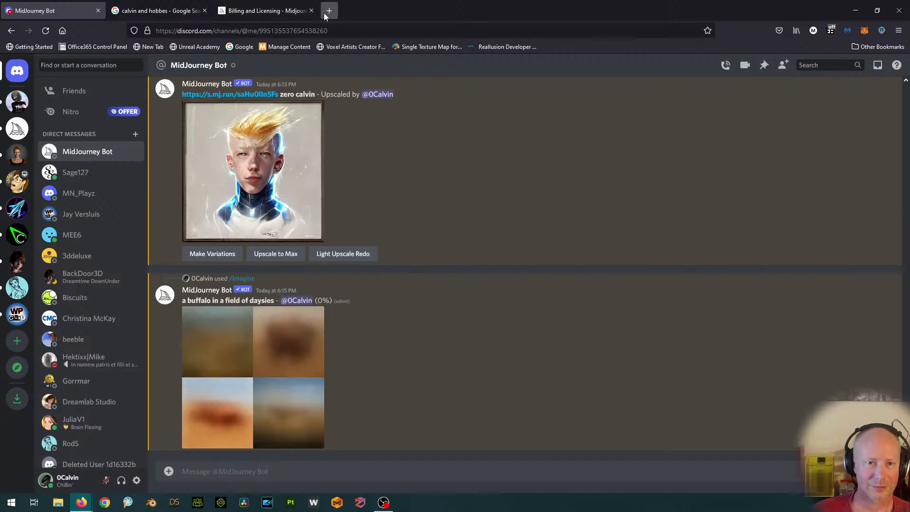
Step: Search Google for "daysies" in a new tab, look over the results and close that tab
{"action": "left_click", "coordinate": [325, 12]}
{"action": "type", "text": "d"}
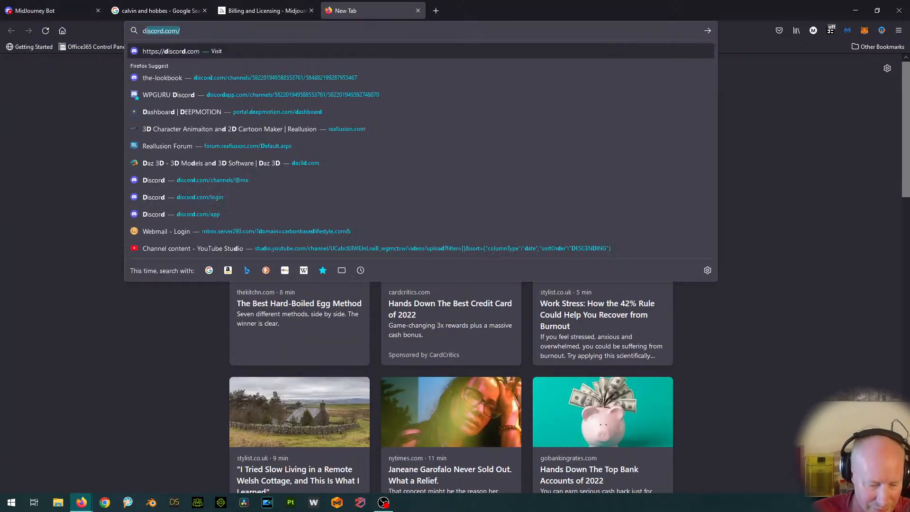
{"action": "type", "text": "ay"}
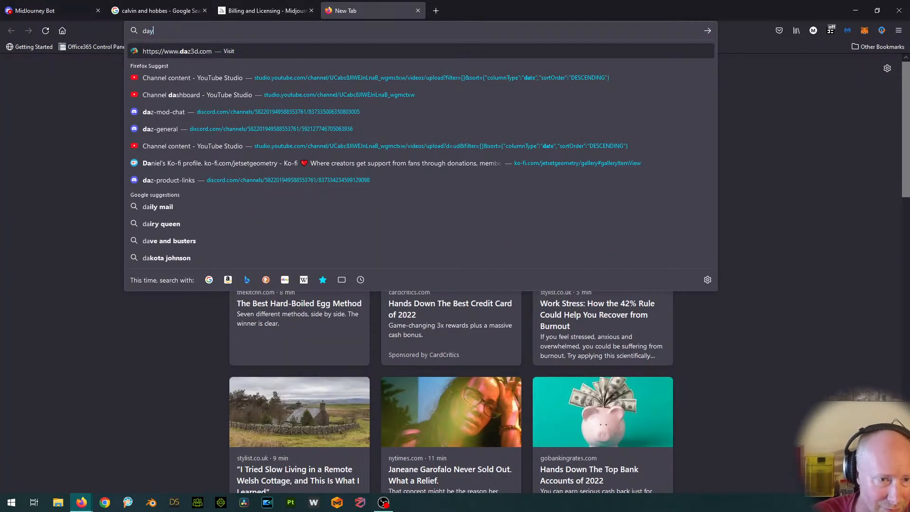
{"action": "type", "text": "sies"}
{"action": "key", "text": "Return"}
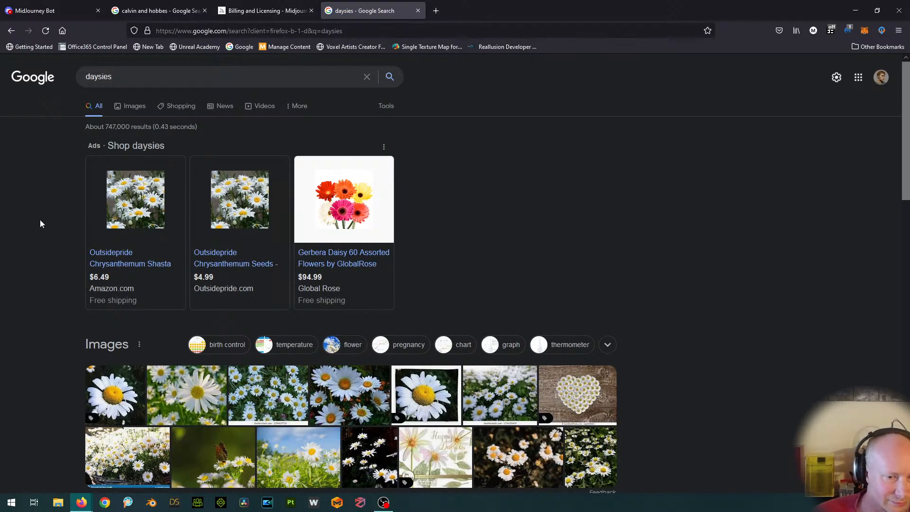
{"action": "scroll", "coordinate": [40, 220], "scroll_direction": "down", "scroll_amount": 4}
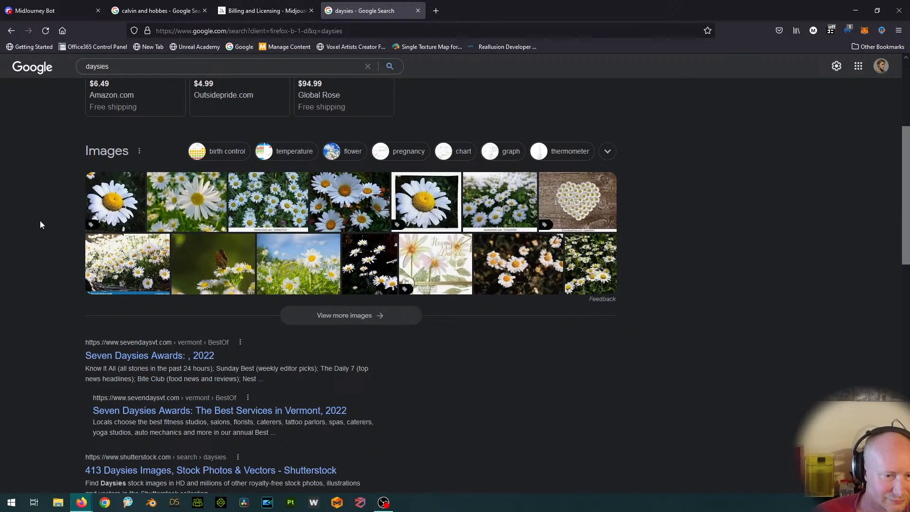
{"action": "left_click", "coordinate": [418, 10]}
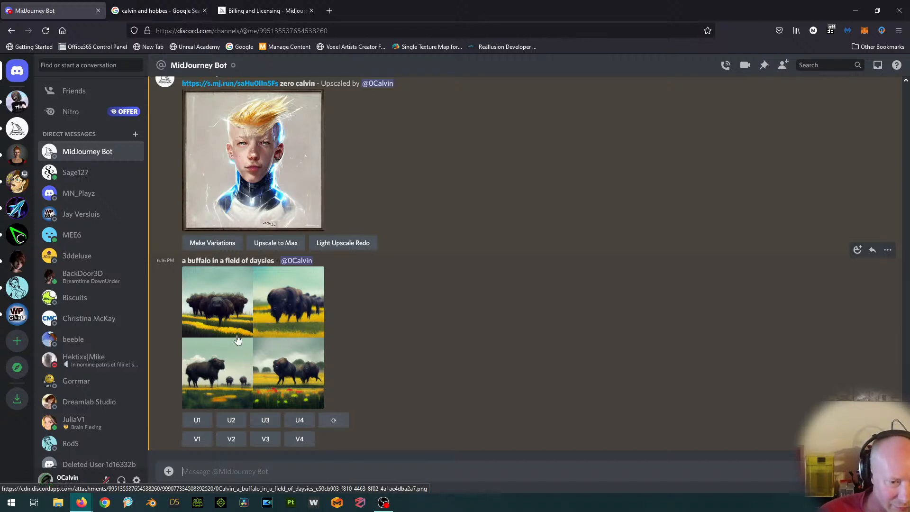
Step: Upscale the third image of the buffalo grid and copy the grid's prompt text
{"action": "left_click", "coordinate": [268, 421]}
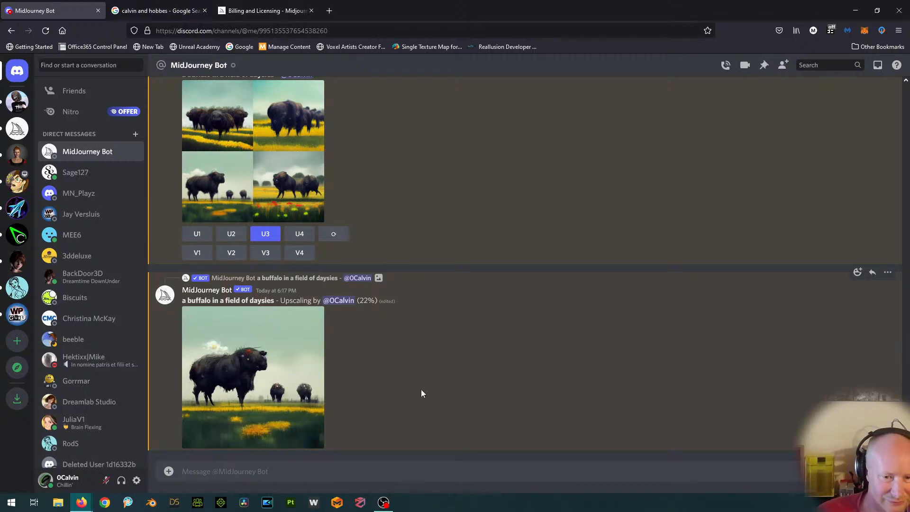
{"action": "scroll", "coordinate": [418, 395], "scroll_direction": "up", "scroll_amount": 3}
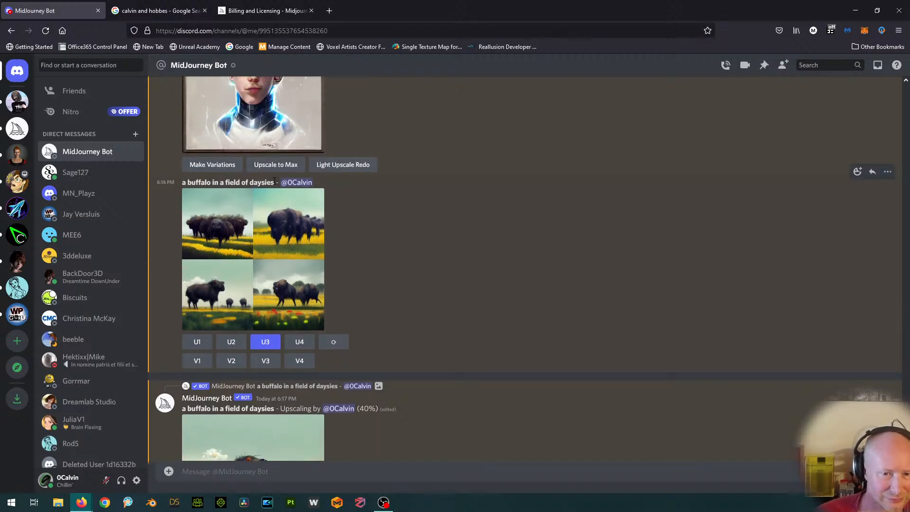
{"action": "left_click_drag", "start_coordinate": [274, 183], "coordinate": [182, 184]}
{"action": "key", "text": "ctrl+c"}
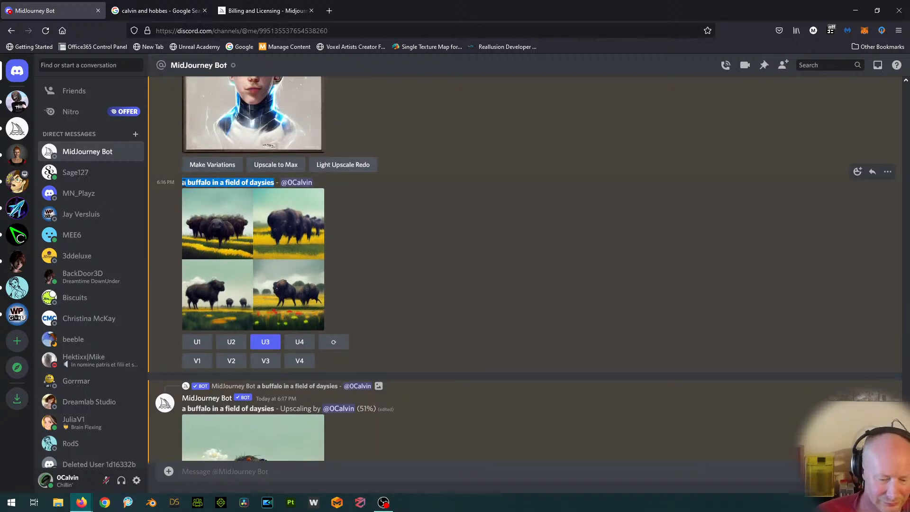
{"action": "scroll", "coordinate": [448, 342], "scroll_direction": "down", "scroll_amount": 3}
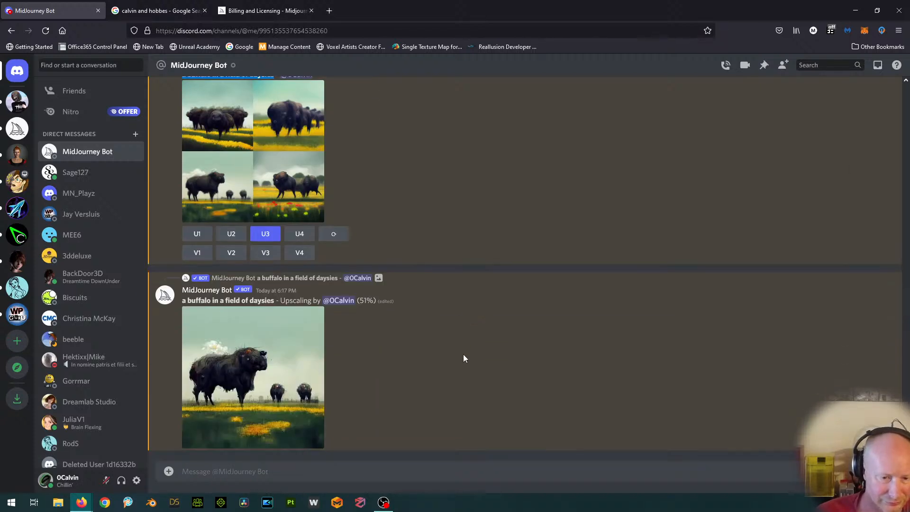
Step: Rerun /imagine with the copied prompt "a buffalo in a field of daysies" and view the upscaled buffalo image enlarged
{"action": "left_click", "coordinate": [318, 471]}
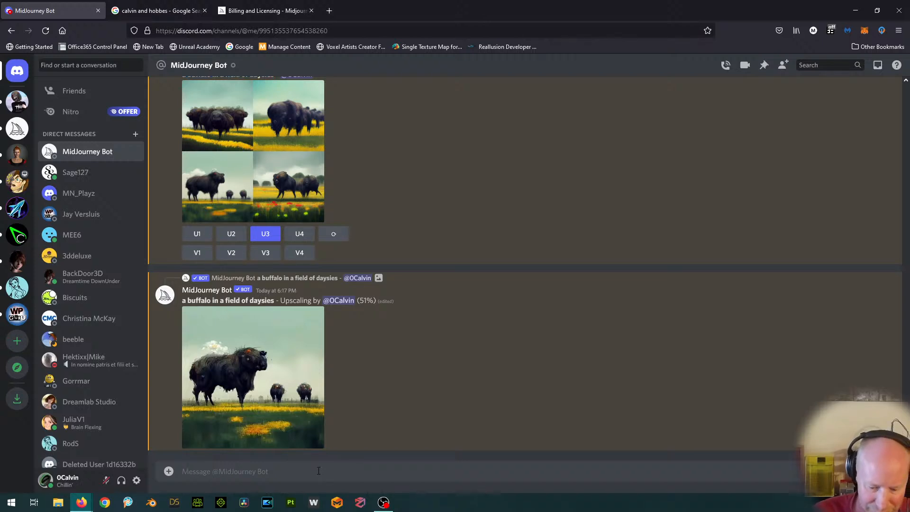
{"action": "type", "text": "/im"}
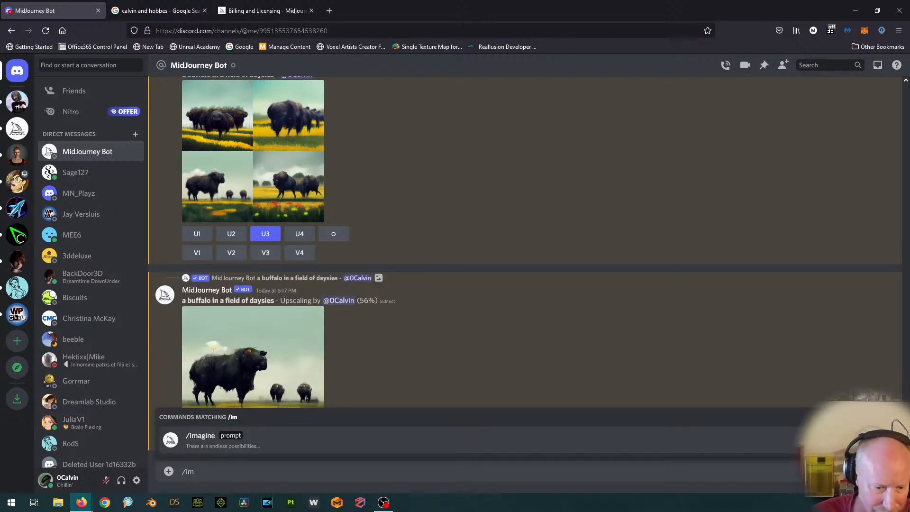
{"action": "type", "text": "agi"}
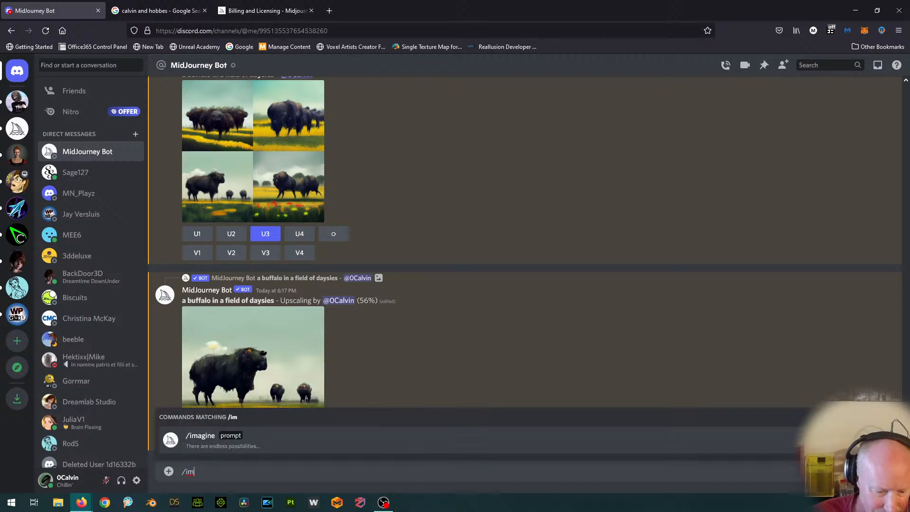
{"action": "type", "text": "ne"}
{"action": "key", "text": "Return"}
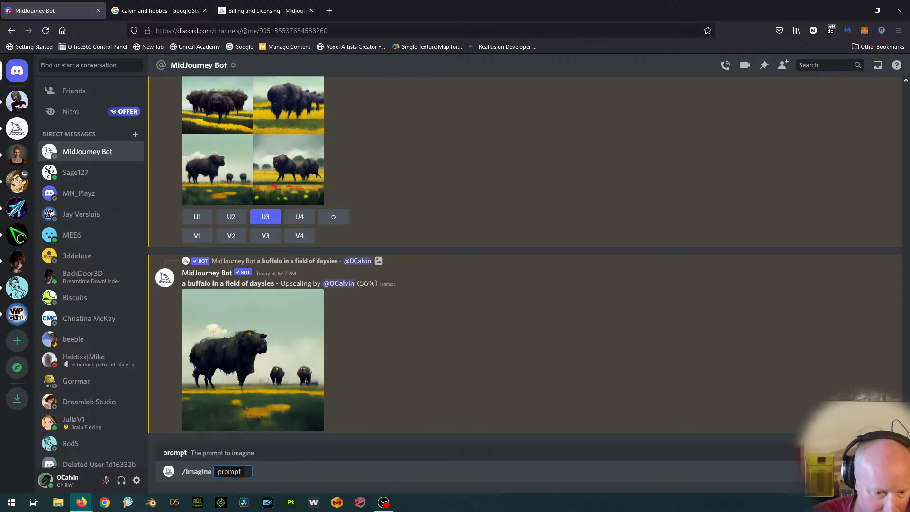
{"action": "key", "text": "ctrl+v"}
{"action": "key", "text": "Return"}
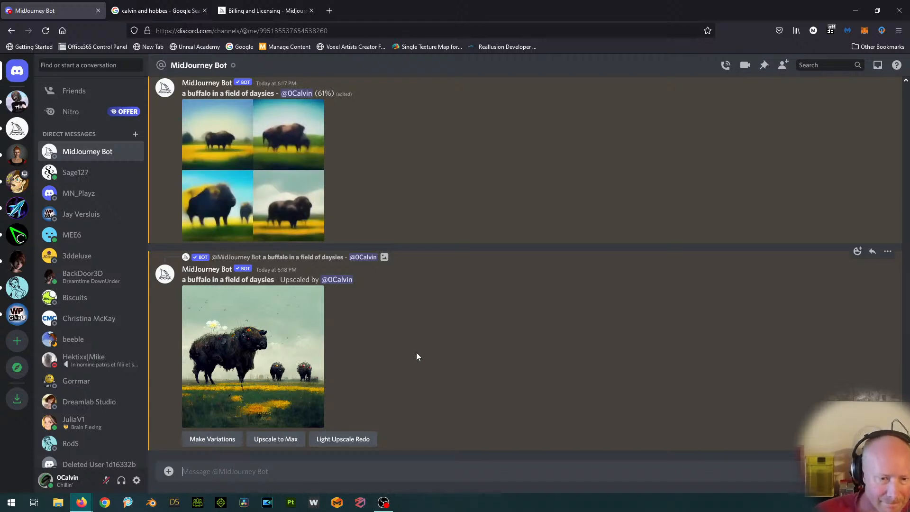
{"action": "left_click", "coordinate": [270, 339]}
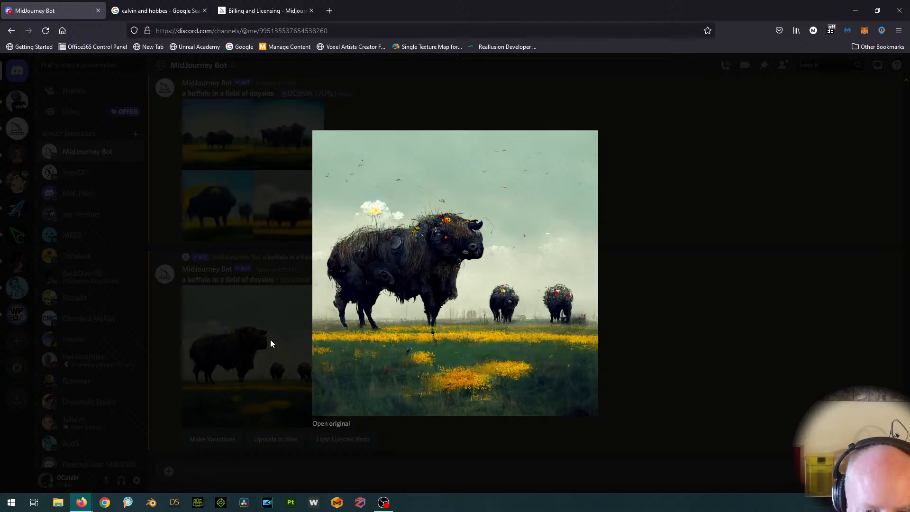
{"action": "left_click", "coordinate": [695, 276]}
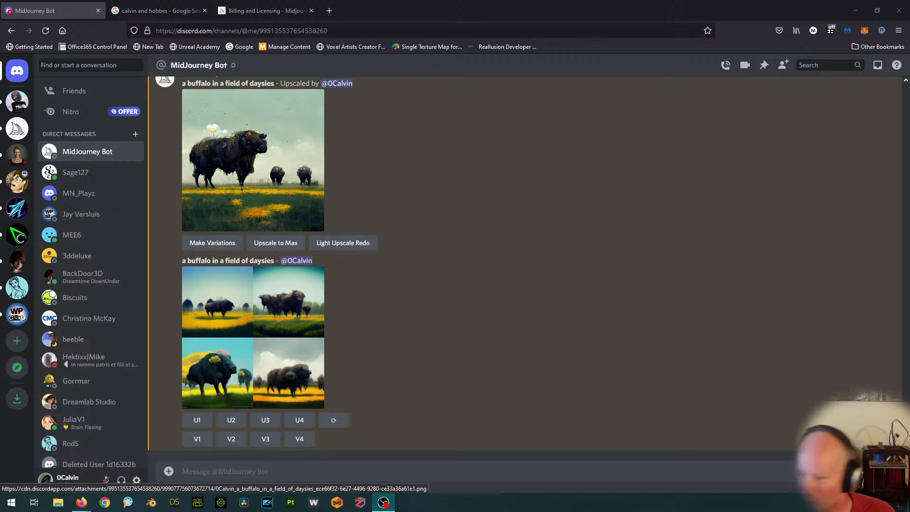
Step: Generate an image grid with /imagine using the prompt "blackhole eating a planet made of chromatic fluid."
{"action": "left_click", "coordinate": [268, 474]}
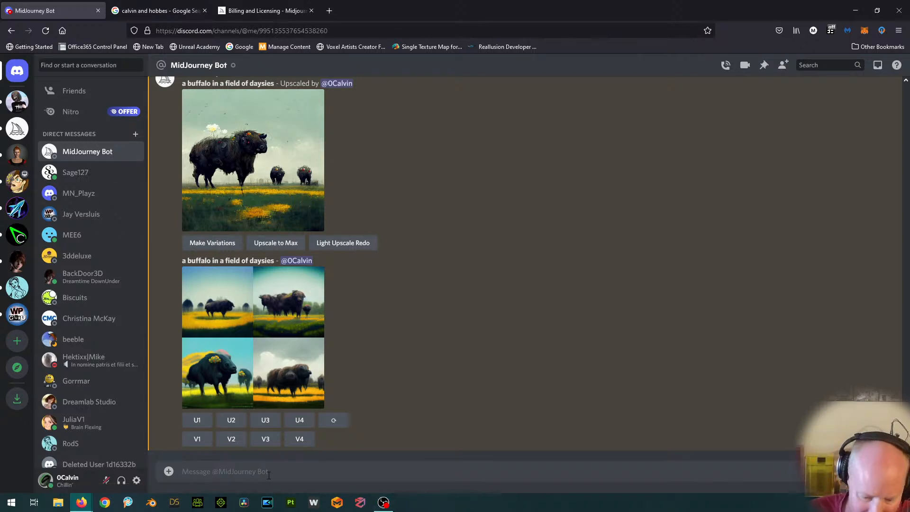
{"action": "type", "text": "/im"}
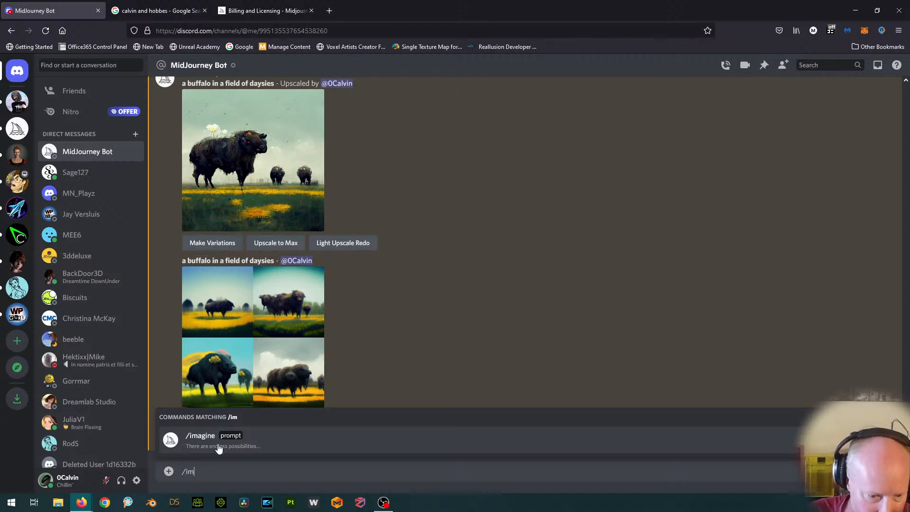
{"action": "left_click", "coordinate": [229, 435]}
{"action": "type", "text": "blackhole eating a planet made of chromatic fluid."}
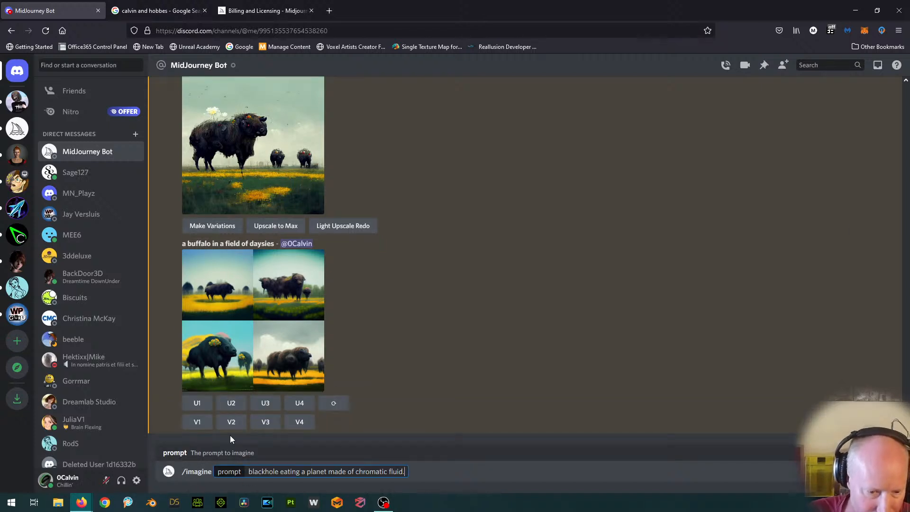
{"action": "key", "text": "Return"}
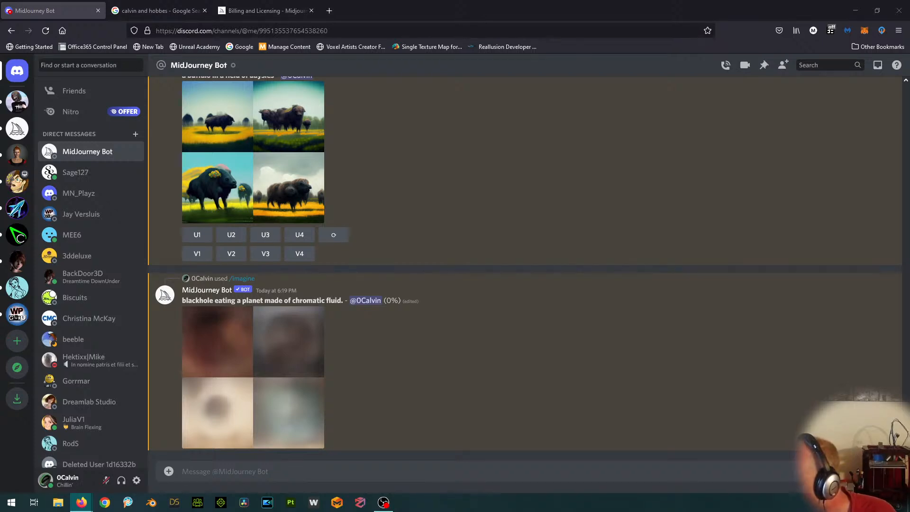
Step: Generate an image grid from the prompt "JFK on the moon with a cup of coffee" and review it alongside the black hole grid
{"action": "left_click", "coordinate": [289, 471]}
{"action": "type", "text": "/"}
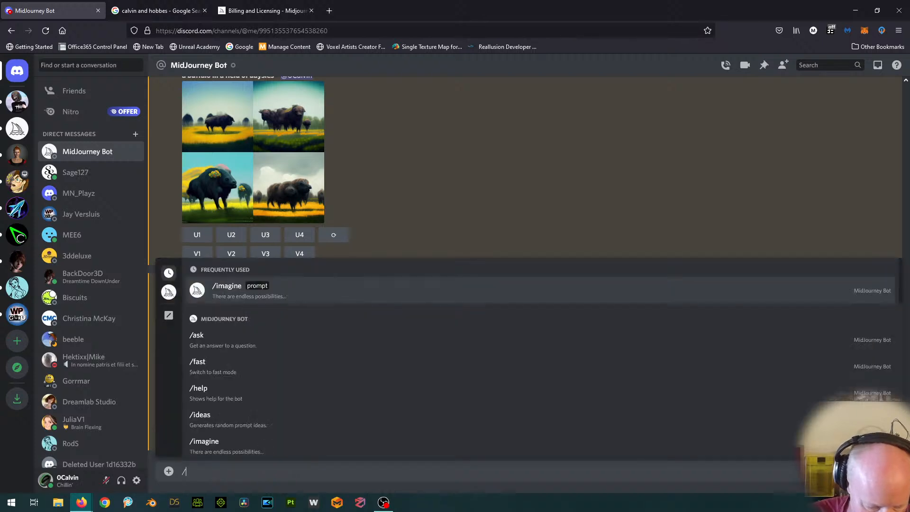
{"action": "type", "text": "imagin"}
{"action": "key", "text": "Tab"}
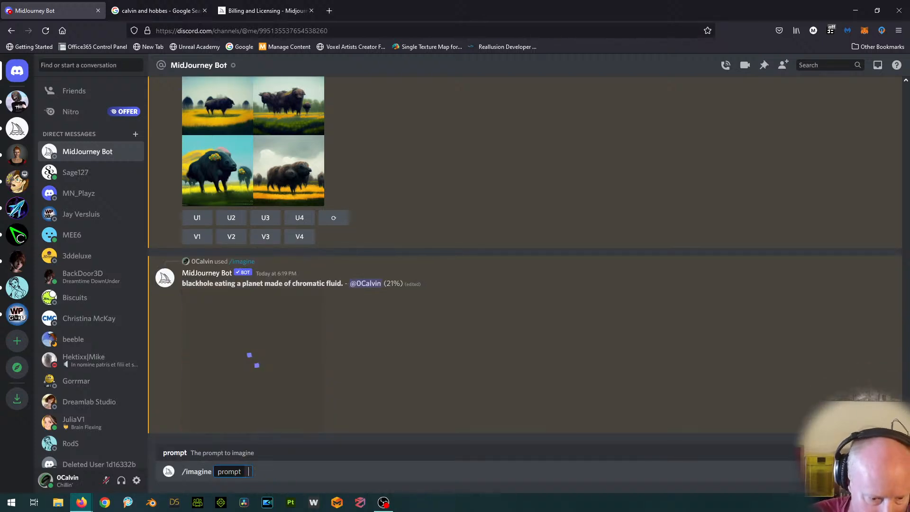
{"action": "type", "text": "JFK on the moon with a cup of coffee"}
{"action": "key", "text": "Return"}
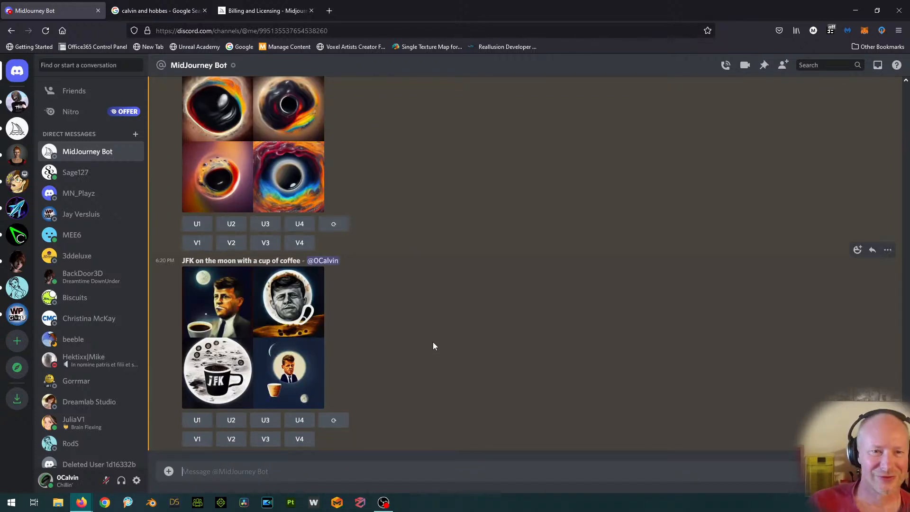
{"action": "scroll", "coordinate": [457, 313], "scroll_direction": "up", "scroll_amount": 2}
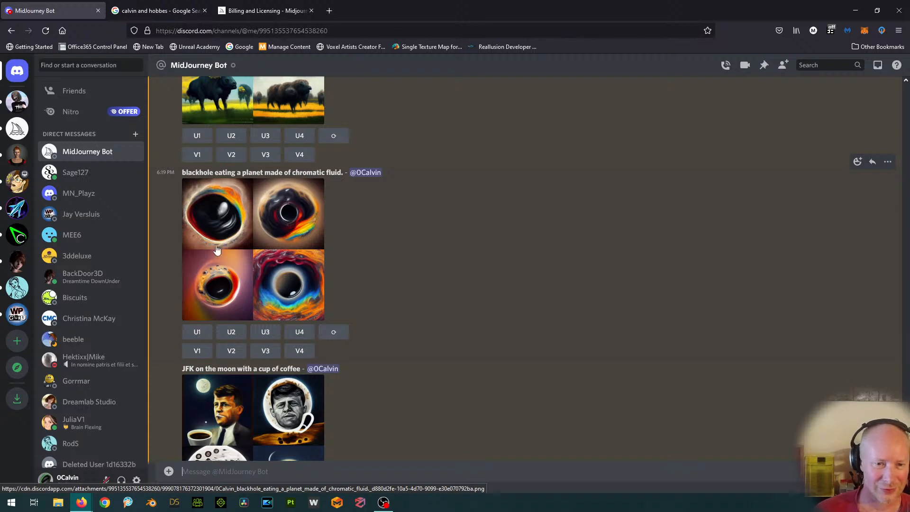
{"action": "scroll", "coordinate": [483, 255], "scroll_direction": "down", "scroll_amount": 3}
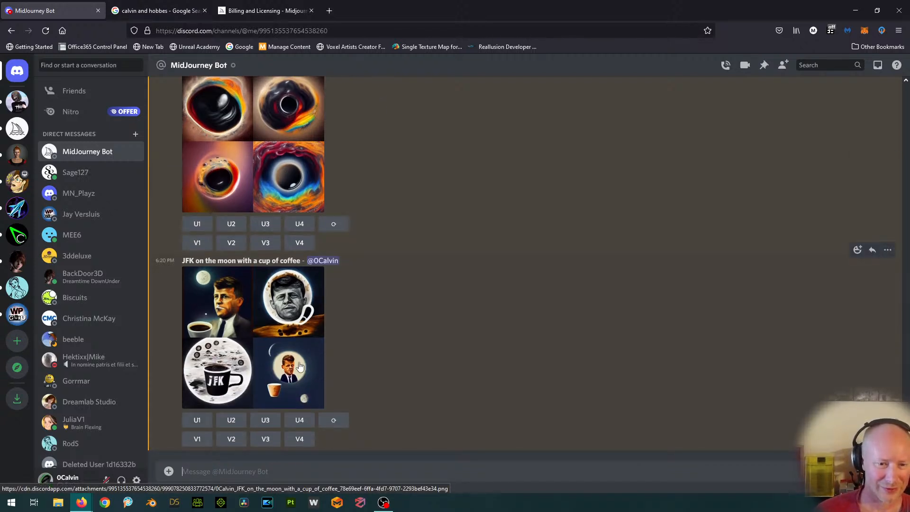
{"action": "scroll", "coordinate": [562, 314], "scroll_direction": "up", "scroll_amount": 3}
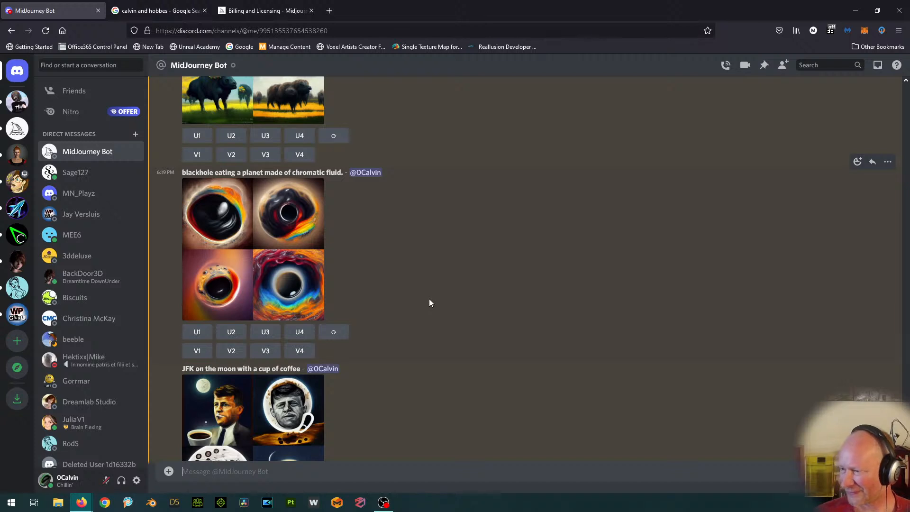
{"action": "scroll", "coordinate": [429, 302], "scroll_direction": "down", "scroll_amount": 2}
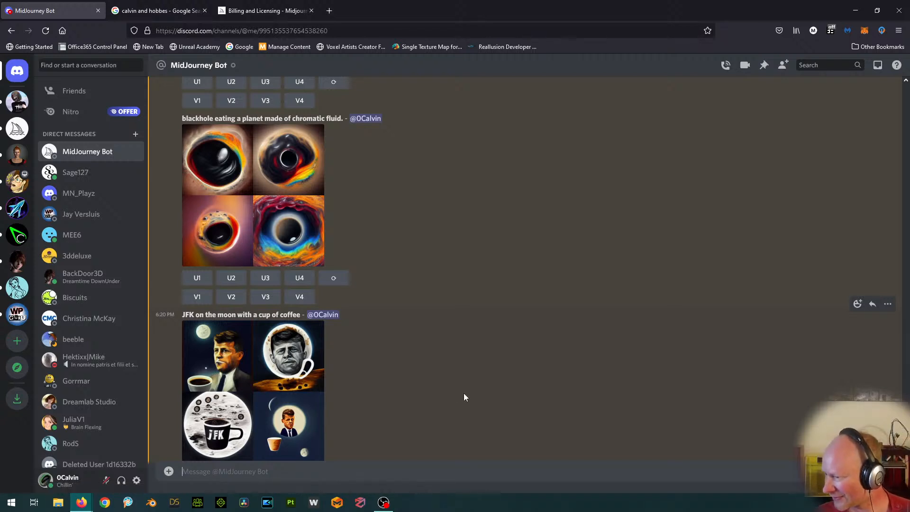
Step: Upscale the fourth image of the black hole grid and check the upscale's progress in the chat
{"action": "scroll", "coordinate": [505, 379], "scroll_direction": "up", "scroll_amount": 2}
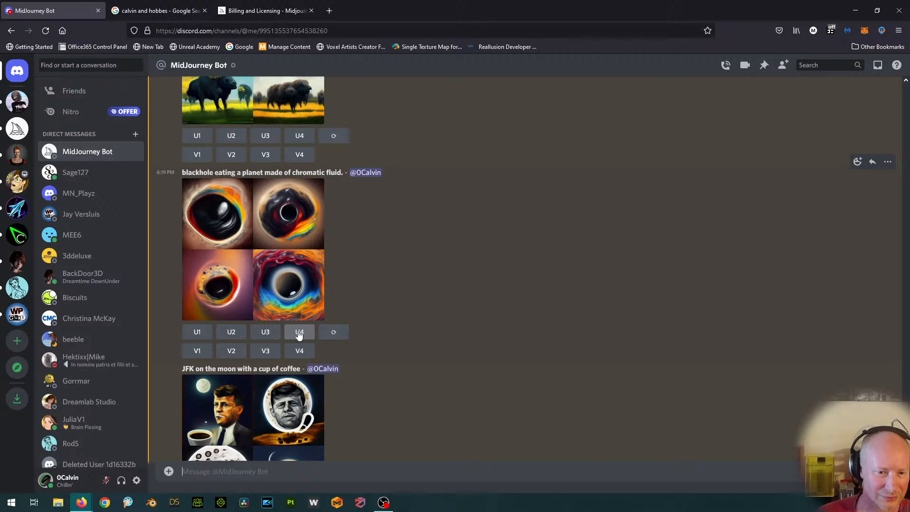
{"action": "left_click", "coordinate": [298, 334]}
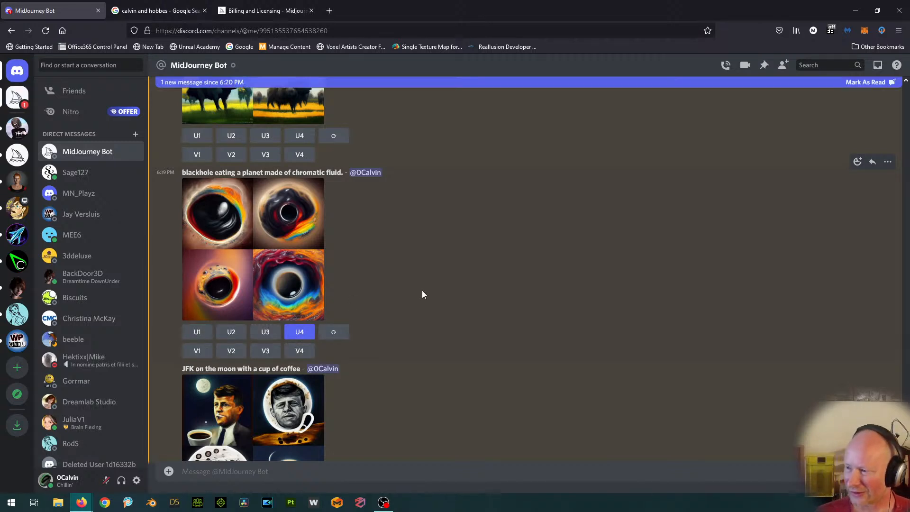
{"action": "scroll", "coordinate": [422, 294], "scroll_direction": "down", "scroll_amount": 2}
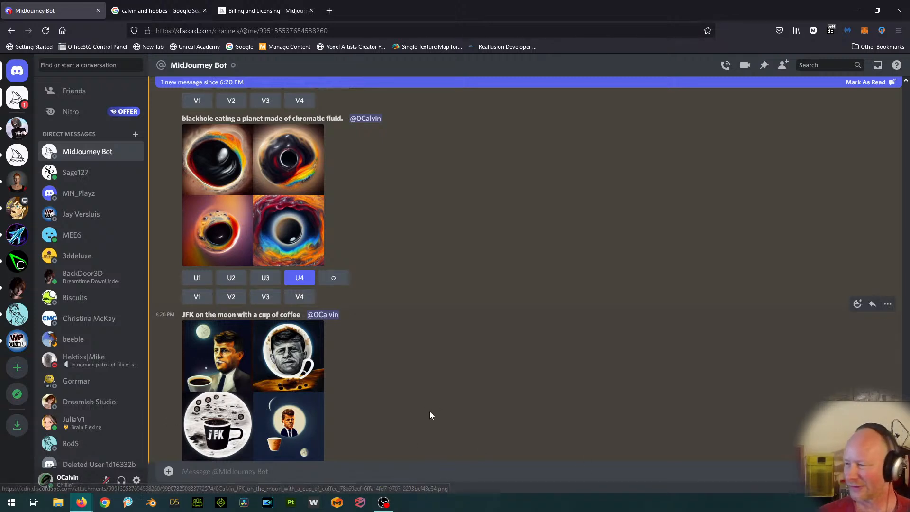
{"action": "scroll", "coordinate": [430, 411], "scroll_direction": "down", "scroll_amount": 1}
{"action": "scroll", "coordinate": [429, 411], "scroll_direction": "up", "scroll_amount": 1}
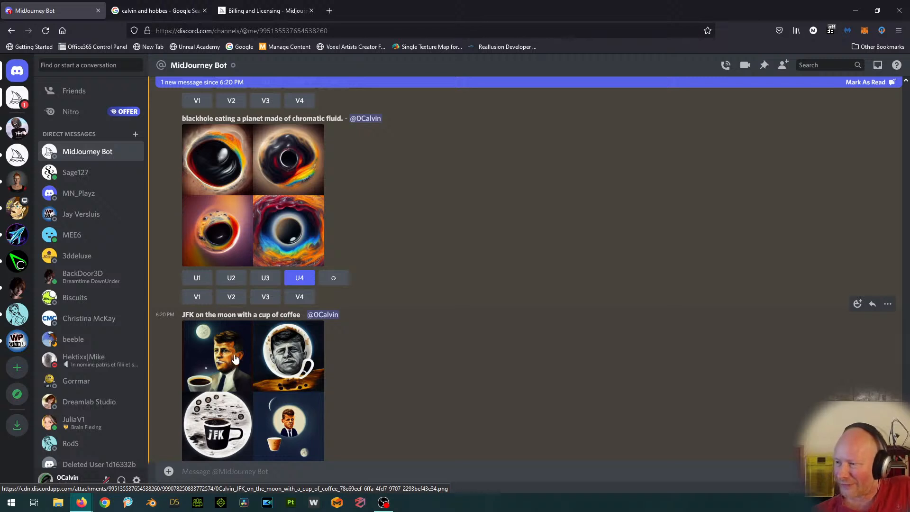
{"action": "scroll", "coordinate": [348, 377], "scroll_direction": "down", "scroll_amount": 2}
{"action": "scroll", "coordinate": [386, 364], "scroll_direction": "down", "scroll_amount": 2}
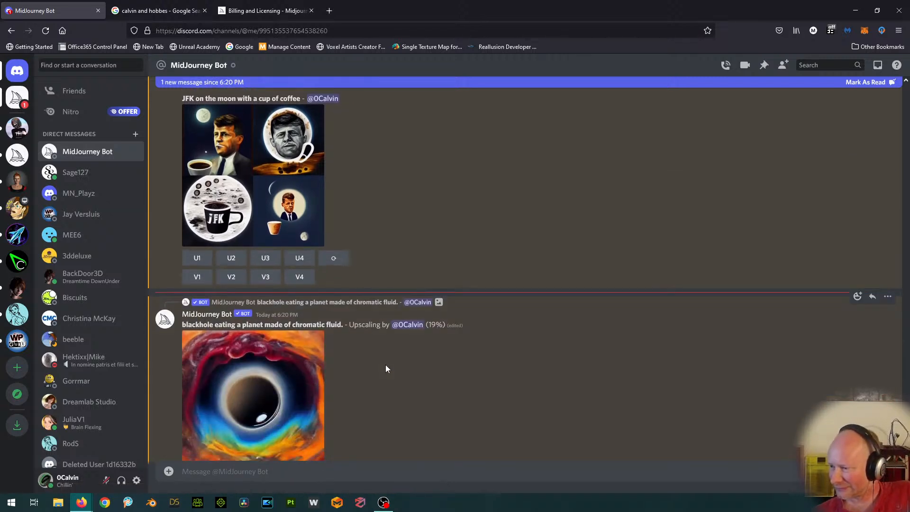
Step: Upscale the second image of the JFK grid and review it together with the black hole upscale
{"action": "scroll", "coordinate": [352, 342], "scroll_direction": "up", "scroll_amount": 2}
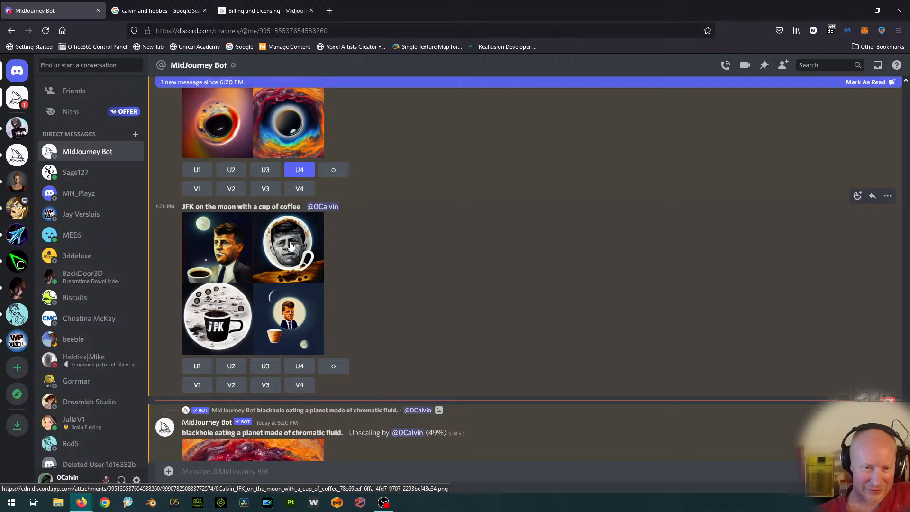
{"action": "left_click", "coordinate": [230, 368]}
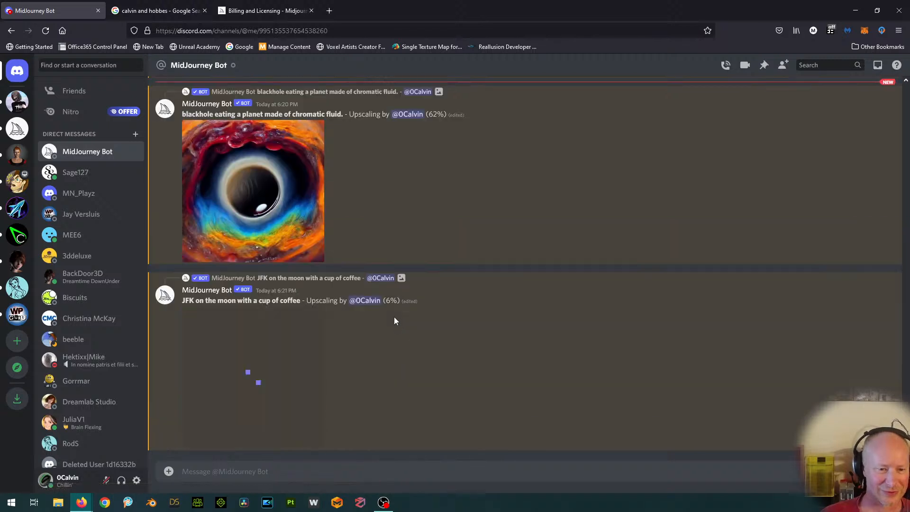
{"action": "scroll", "coordinate": [409, 340], "scroll_direction": "up", "scroll_amount": 2}
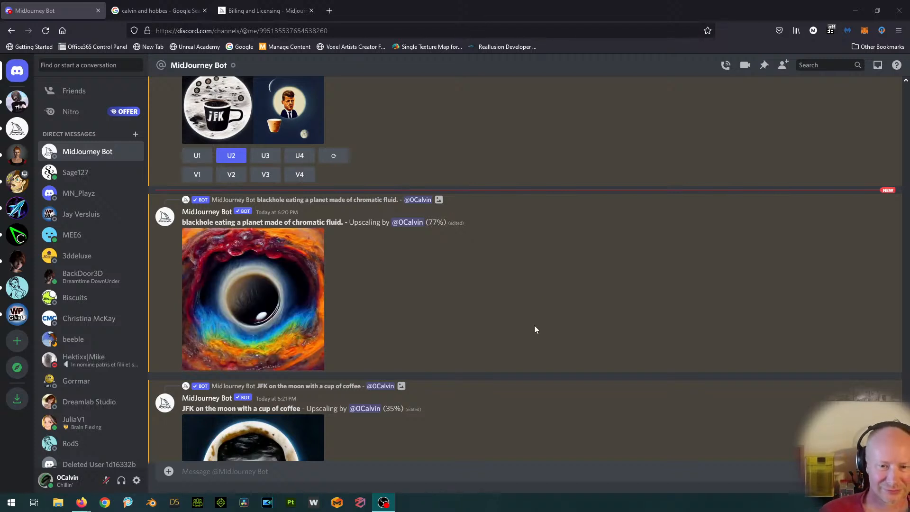
{"action": "scroll", "coordinate": [534, 325], "scroll_direction": "down", "scroll_amount": 3}
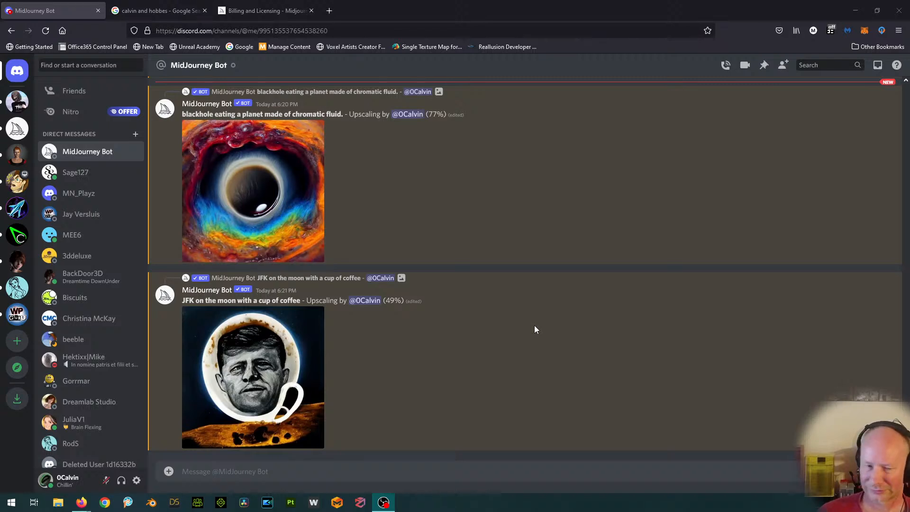
{"action": "scroll", "coordinate": [533, 325], "scroll_direction": "up", "scroll_amount": 1}
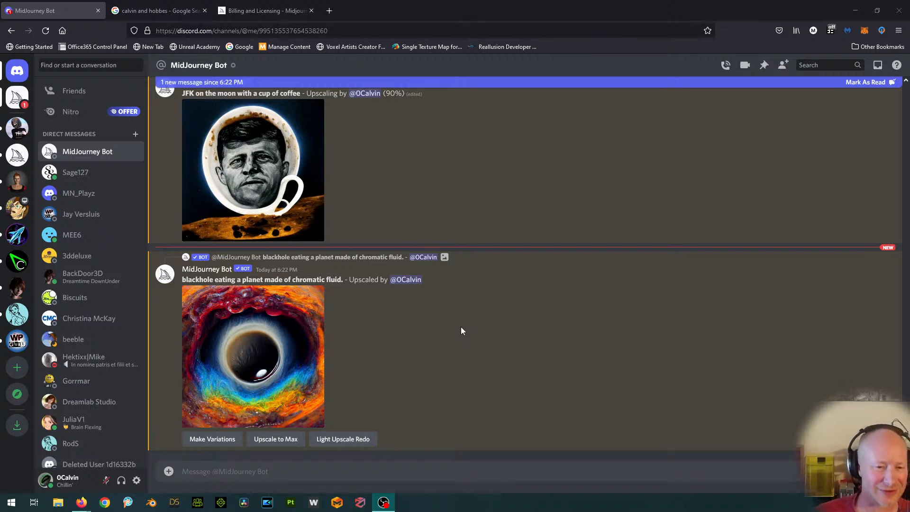
{"action": "scroll", "coordinate": [514, 329], "scroll_direction": "up", "scroll_amount": 4}
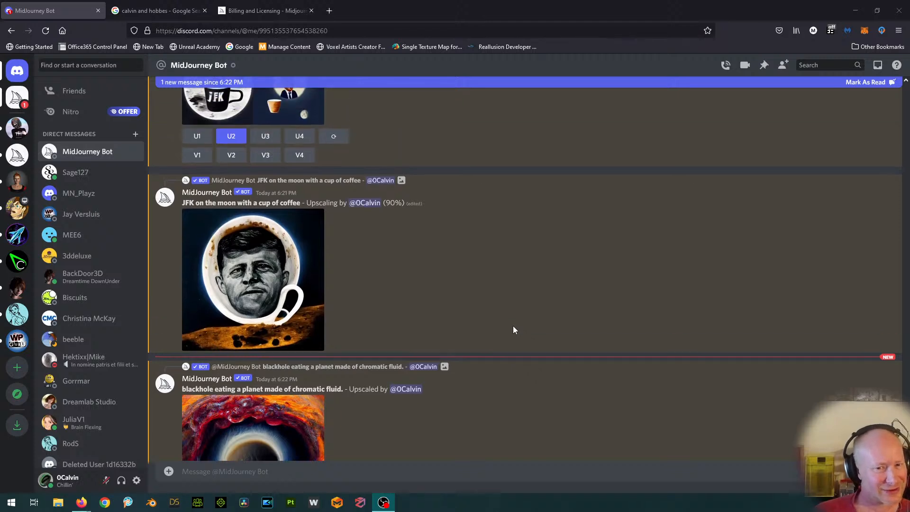
{"action": "scroll", "coordinate": [514, 330], "scroll_direction": "down", "scroll_amount": 3}
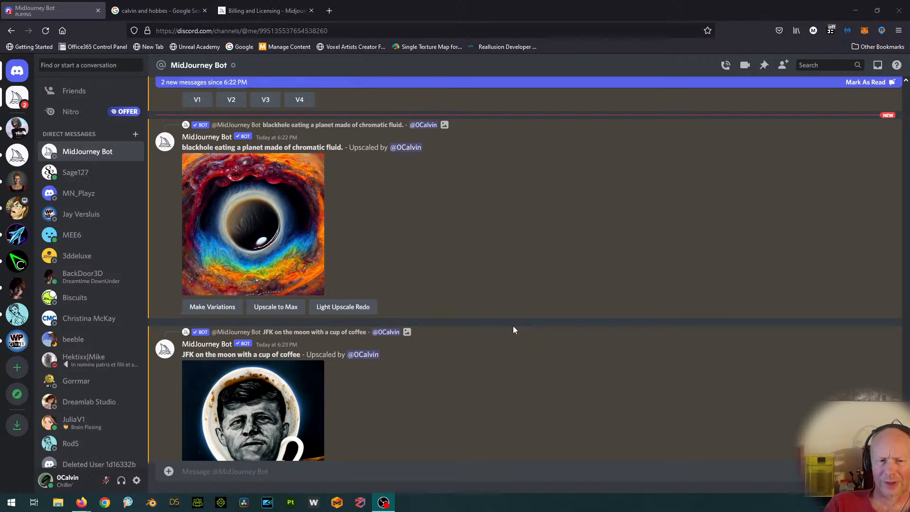
{"action": "scroll", "coordinate": [512, 330], "scroll_direction": "down", "scroll_amount": 1}
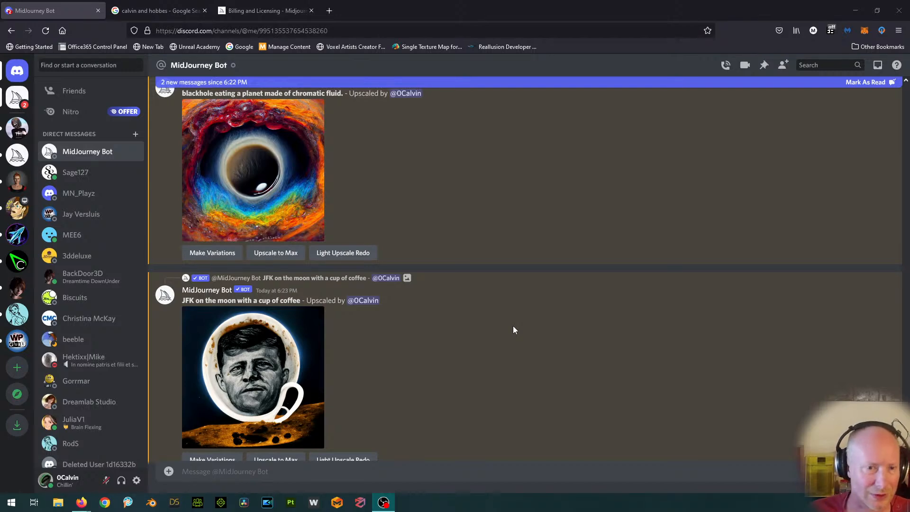
Step: Return from the Midjourney documentation to the profile gallery and look over the newest generated images
{"action": "left_click", "coordinate": [265, 10]}
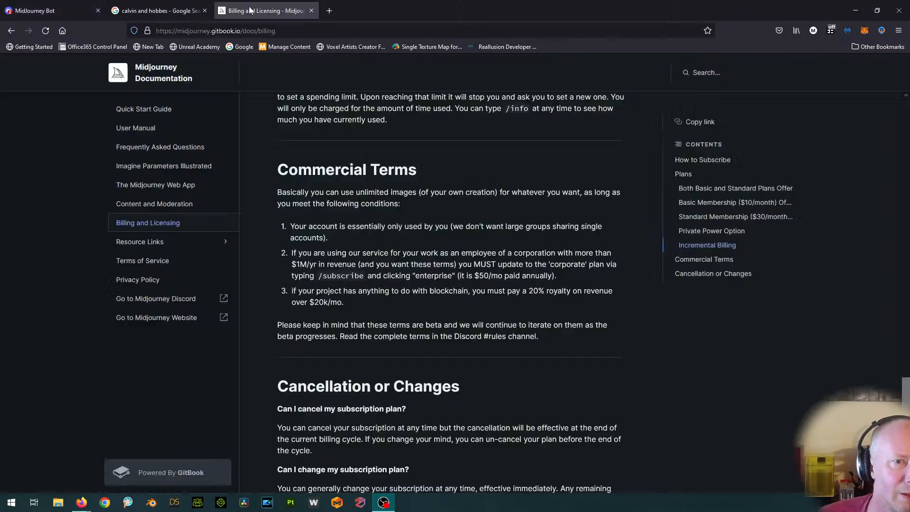
{"action": "left_click", "coordinate": [11, 30]}
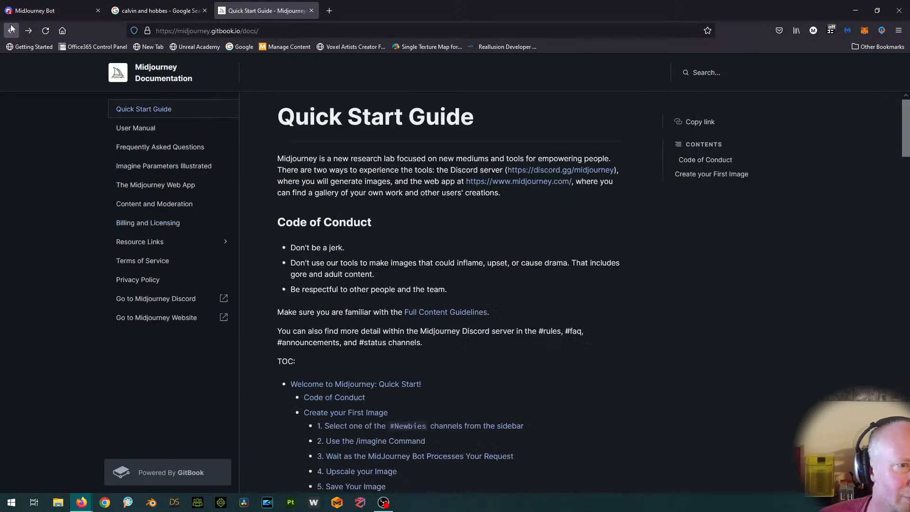
{"action": "left_click", "coordinate": [10, 31]}
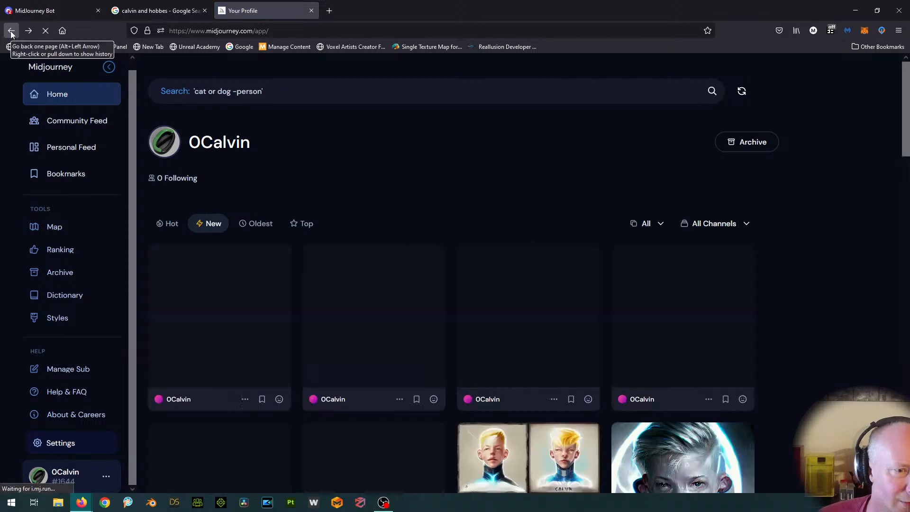
{"action": "scroll", "coordinate": [306, 303], "scroll_direction": "down", "scroll_amount": 3}
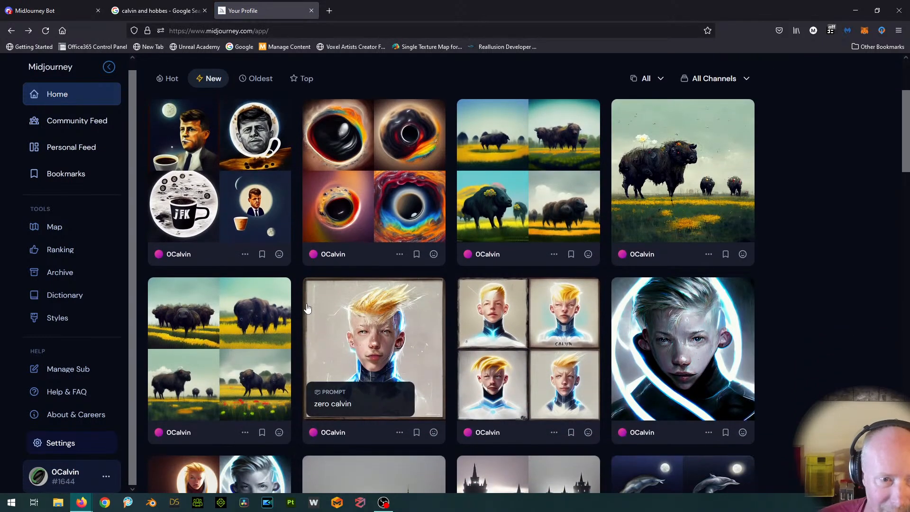
{"action": "scroll", "coordinate": [302, 327], "scroll_direction": "up", "scroll_amount": 2}
{"action": "scroll", "coordinate": [302, 327], "scroll_direction": "up", "scroll_amount": 1}
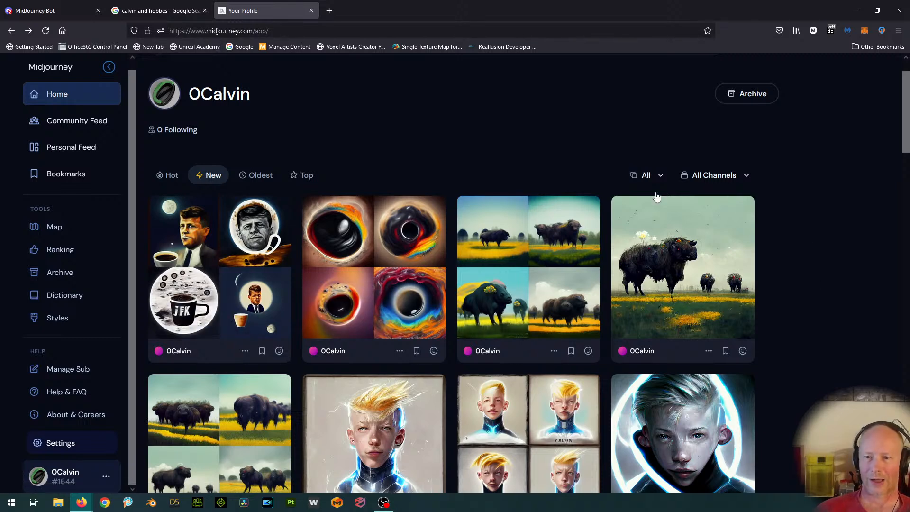
Step: Find the "Penny from Stardew Valley photoreal" image in the gallery, view it enlarged and return to the gallery
{"action": "scroll", "coordinate": [398, 307], "scroll_direction": "down", "scroll_amount": 4}
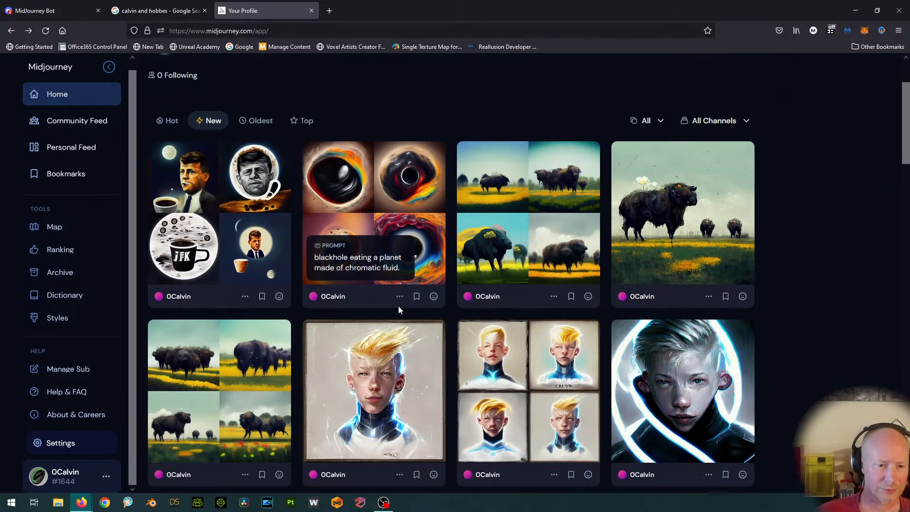
{"action": "scroll", "coordinate": [398, 310], "scroll_direction": "down", "scroll_amount": 6}
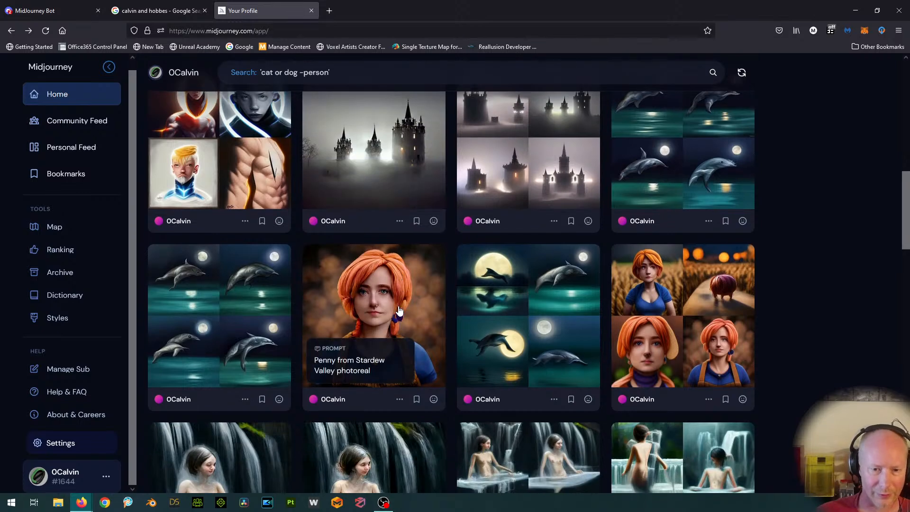
{"action": "scroll", "coordinate": [332, 284], "scroll_direction": "down", "scroll_amount": 2}
{"action": "scroll", "coordinate": [404, 283], "scroll_direction": "up", "scroll_amount": 2}
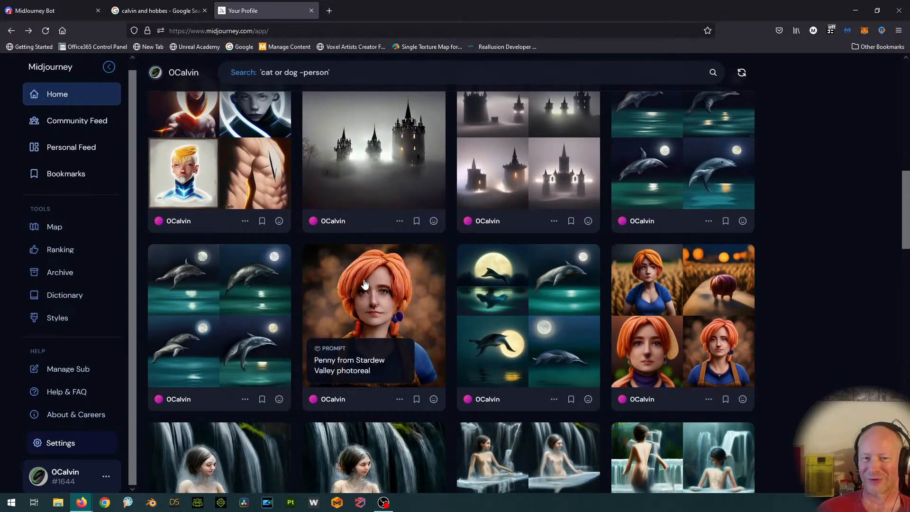
{"action": "left_click", "coordinate": [402, 287]}
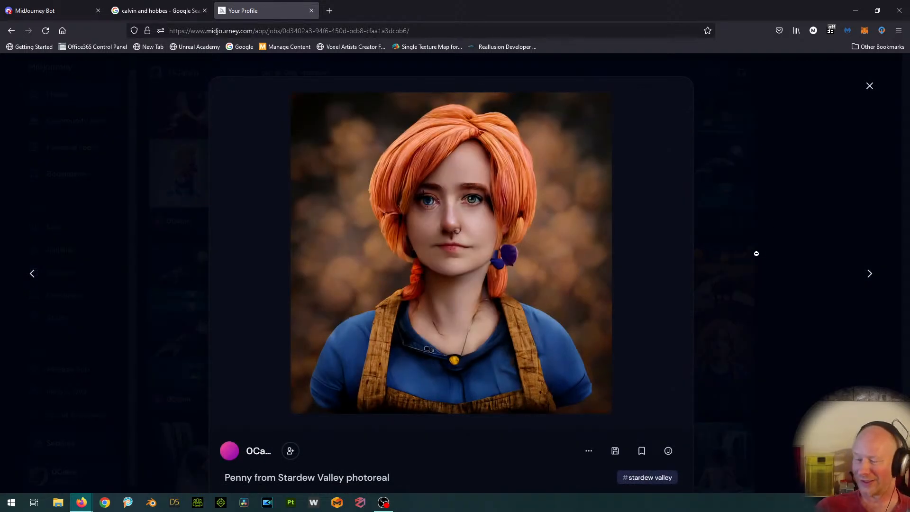
{"action": "left_click", "coordinate": [12, 31]}
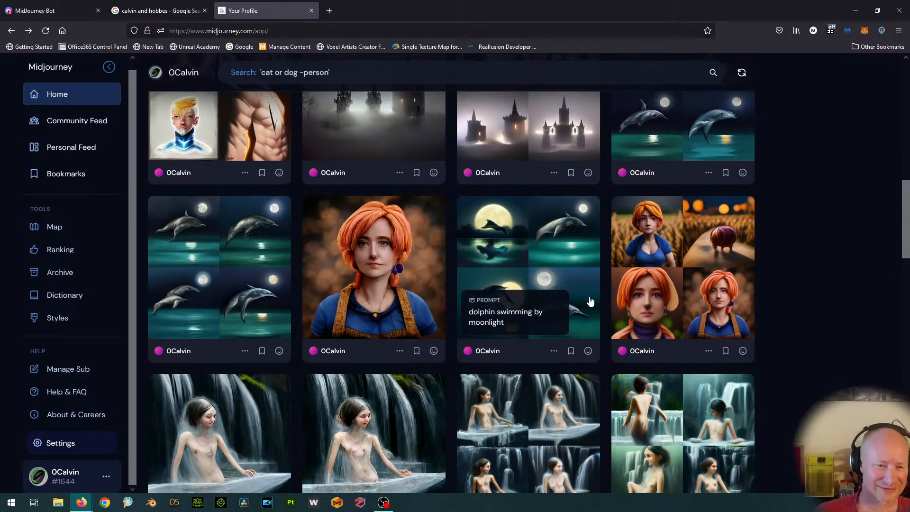
Step: Browse the older gallery images and view the single upscaled "cat riding a bicycle in the park" image enlarged
{"action": "scroll", "coordinate": [589, 302], "scroll_direction": "down", "scroll_amount": 9}
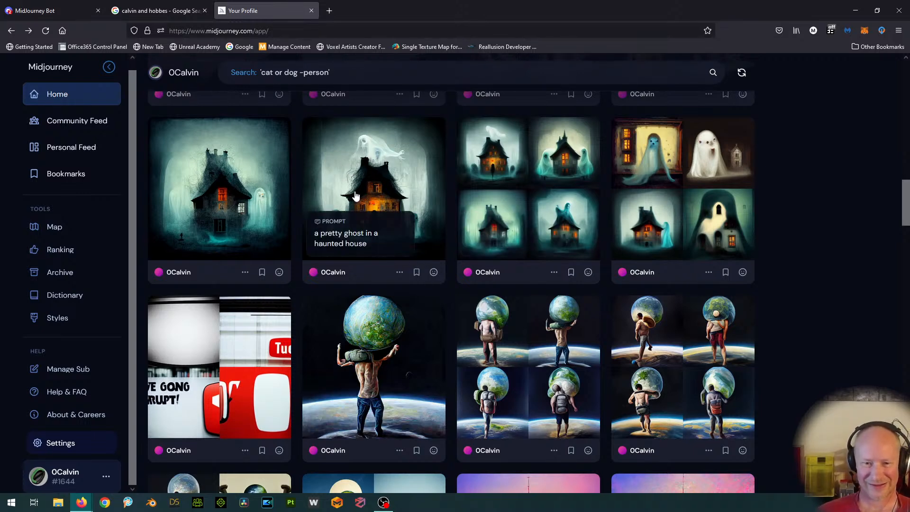
{"action": "scroll", "coordinate": [360, 203], "scroll_direction": "down", "scroll_amount": 2}
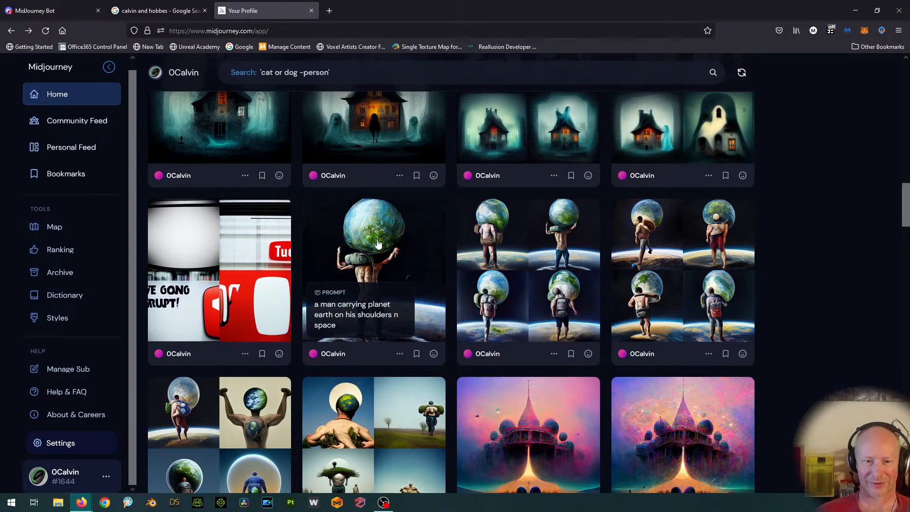
{"action": "scroll", "coordinate": [451, 276], "scroll_direction": "down", "scroll_amount": 3}
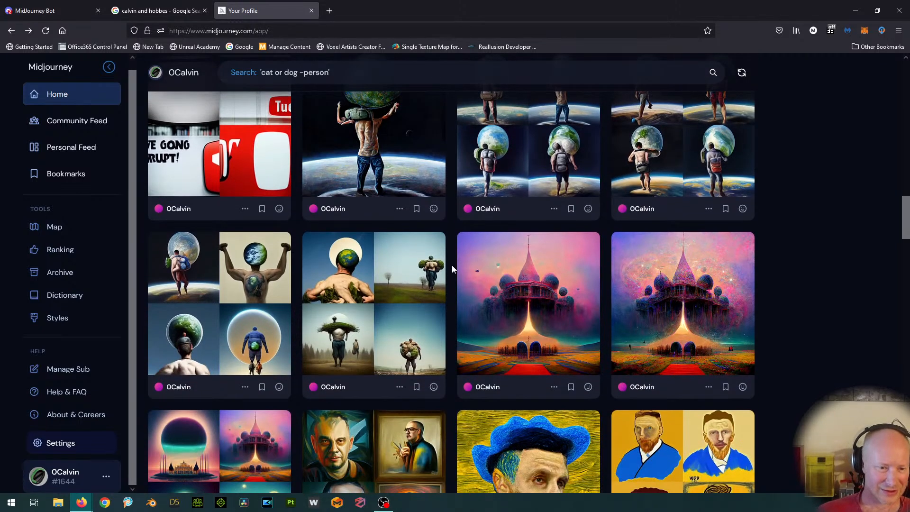
{"action": "scroll", "coordinate": [451, 265], "scroll_direction": "down", "scroll_amount": 3}
{"action": "scroll", "coordinate": [409, 340], "scroll_direction": "down", "scroll_amount": 2}
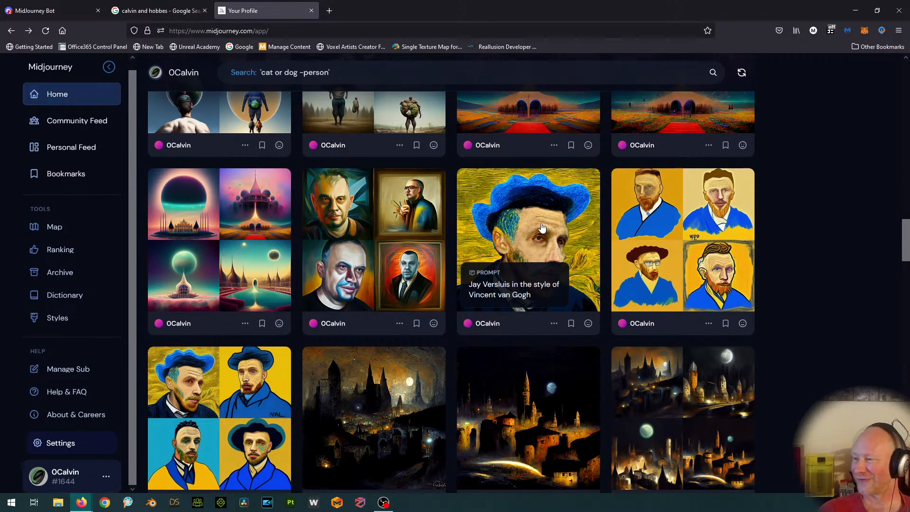
{"action": "scroll", "coordinate": [542, 228], "scroll_direction": "down", "scroll_amount": 7}
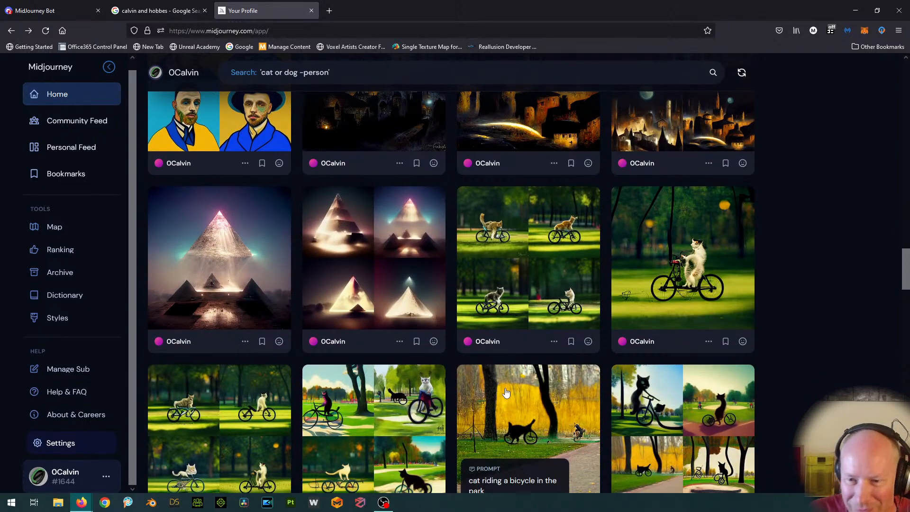
{"action": "left_click", "coordinate": [696, 246]}
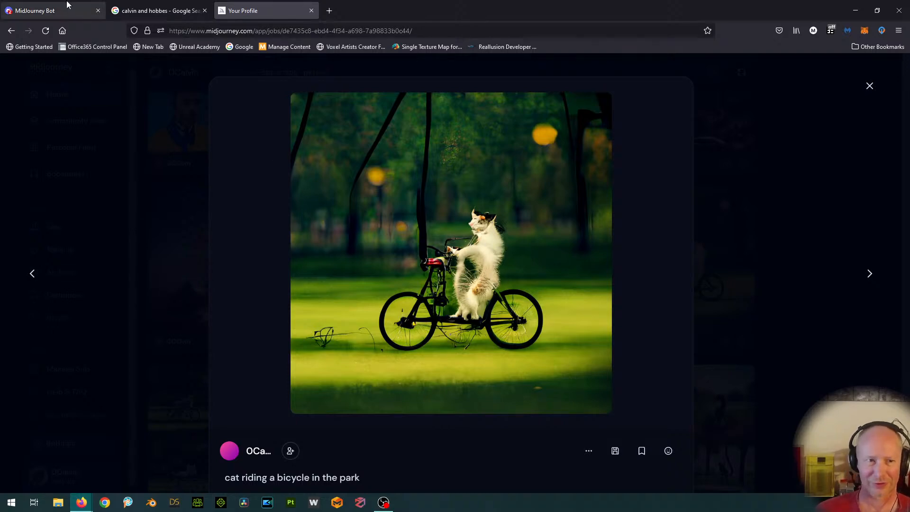
{"action": "left_click", "coordinate": [12, 31]}
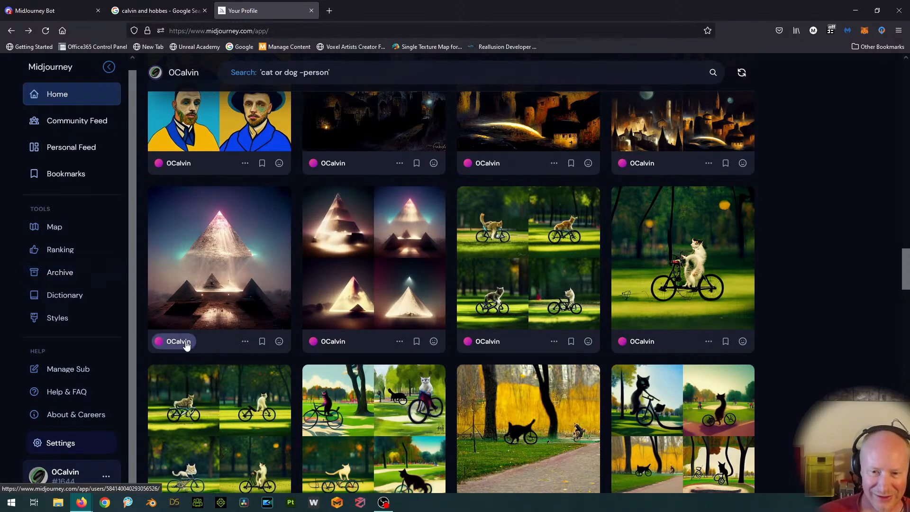
Step: View the first four-image grid of "cat riding a bicycle in the park" enlarged, then return to the gallery
{"action": "mouse_move", "coordinate": [493, 251]}
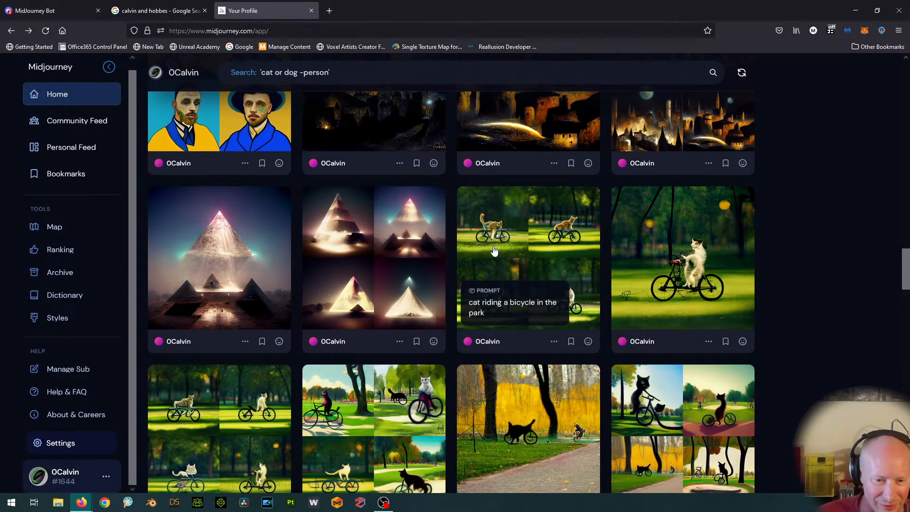
{"action": "scroll", "coordinate": [494, 252], "scroll_direction": "down", "scroll_amount": 2}
{"action": "left_click", "coordinate": [384, 310]}
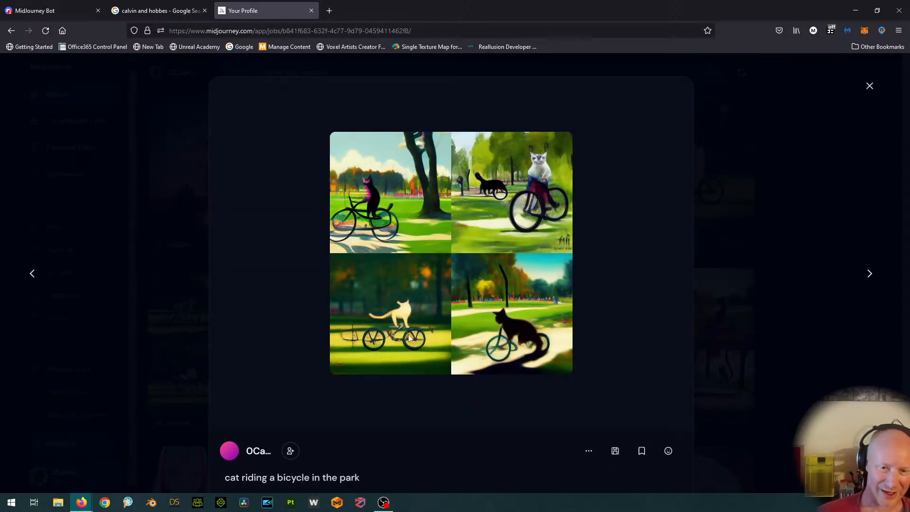
{"action": "left_click", "coordinate": [11, 30]}
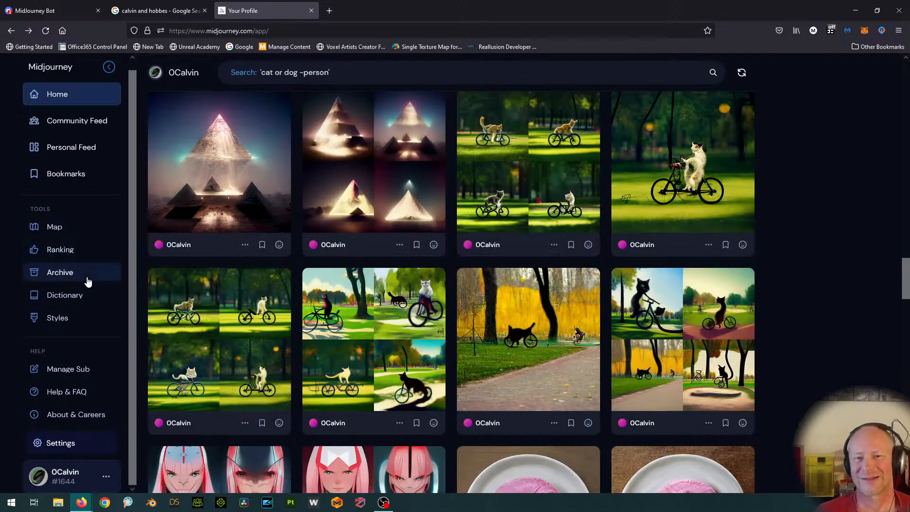
Step: Examine the older gallery images made from the prompt "a donut with pink frosting on a blue plate."
{"action": "scroll", "coordinate": [383, 281], "scroll_direction": "down", "scroll_amount": 7}
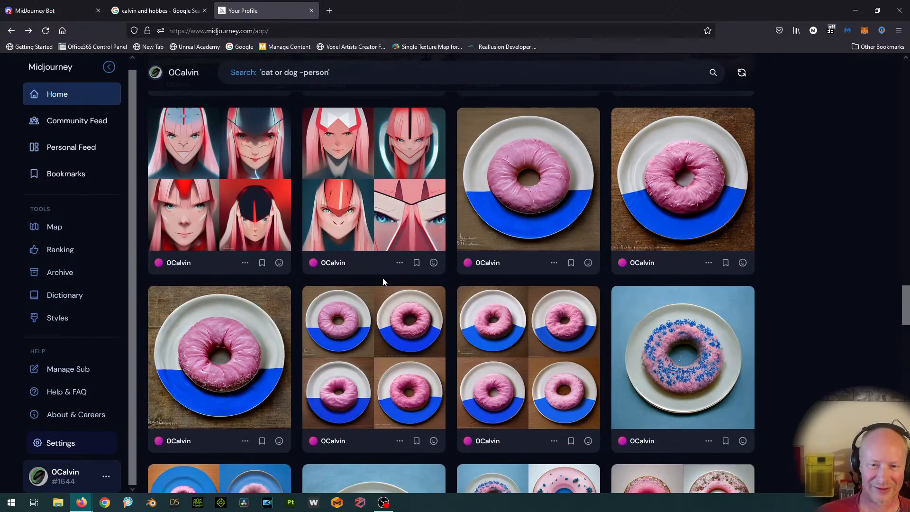
{"action": "scroll", "coordinate": [383, 282], "scroll_direction": "down", "scroll_amount": 1}
{"action": "scroll", "coordinate": [594, 163], "scroll_direction": "up", "scroll_amount": 1}
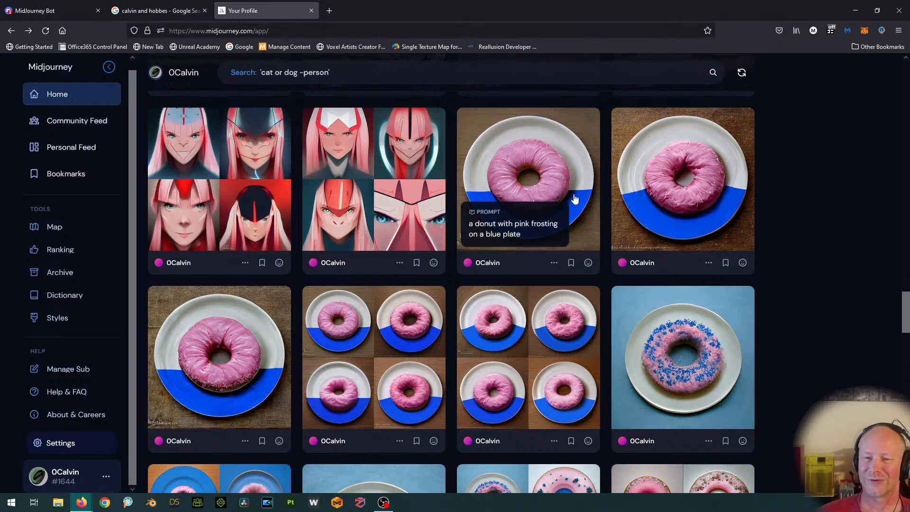
Step: Browse past the donut images to the "supermodel" results, view the first upscaled portrait enlarged and return to the gallery
{"action": "scroll", "coordinate": [550, 218], "scroll_direction": "down", "scroll_amount": 4}
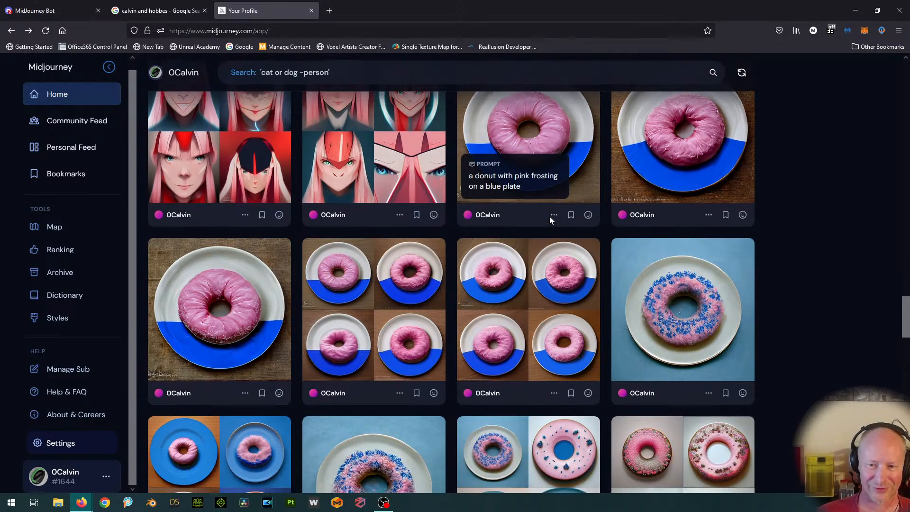
{"action": "scroll", "coordinate": [549, 216], "scroll_direction": "down", "scroll_amount": 6}
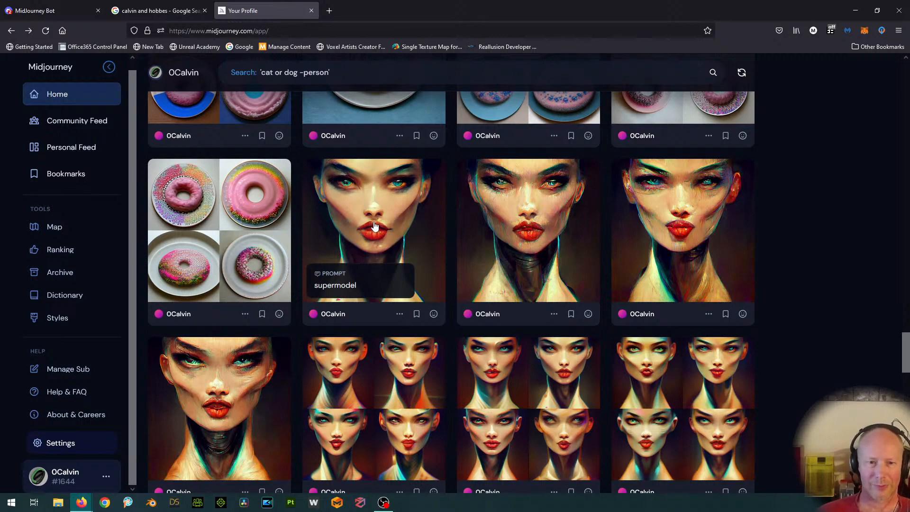
{"action": "left_click", "coordinate": [374, 226]}
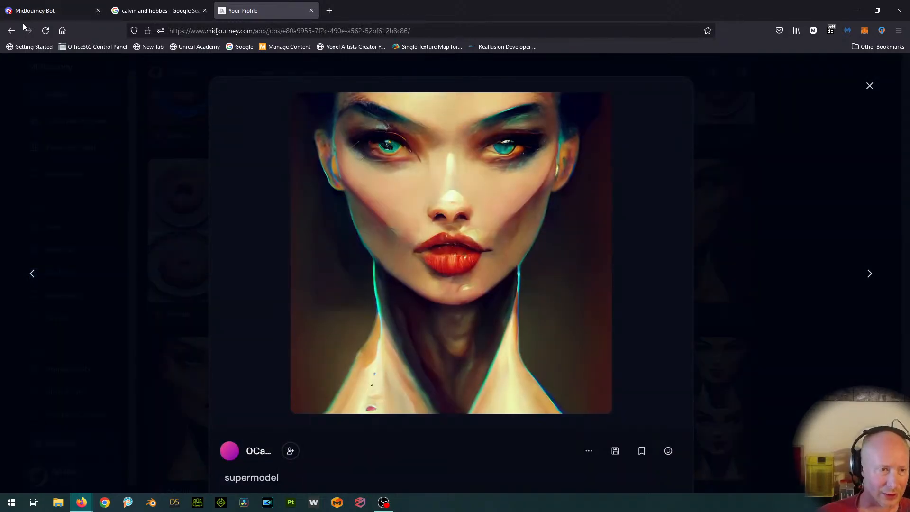
{"action": "left_click", "coordinate": [11, 30]}
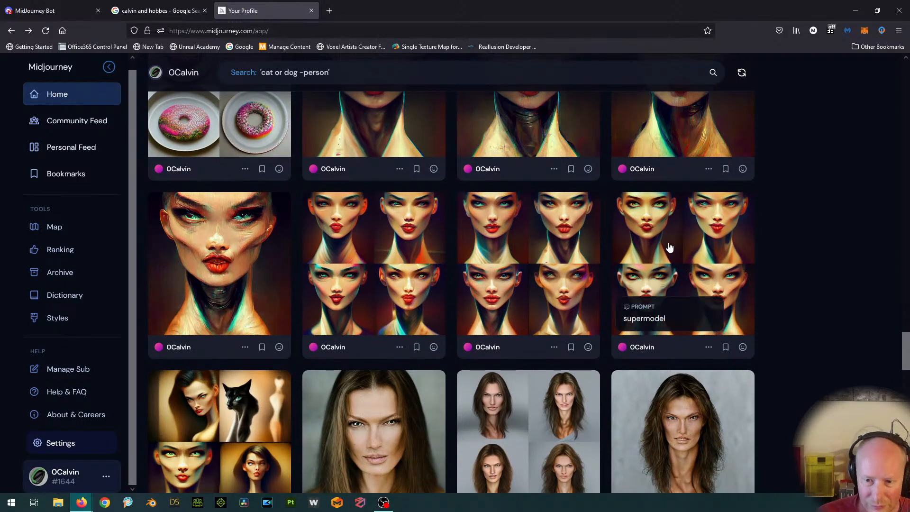
Step: View the "supermodel" grid containing a black cat enlarged, examine its cat reference image and details, and return to the gallery
{"action": "scroll", "coordinate": [669, 247], "scroll_direction": "down", "scroll_amount": 2}
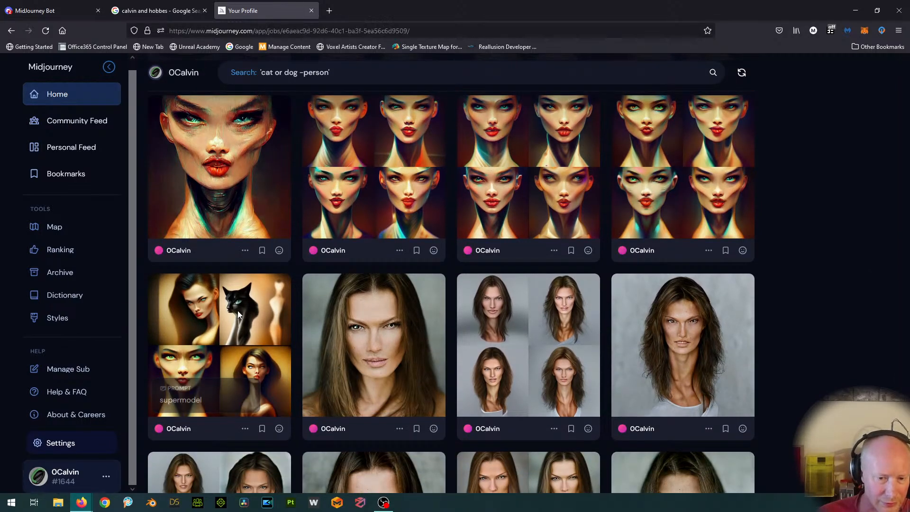
{"action": "left_click", "coordinate": [238, 312]}
{"action": "scroll", "coordinate": [241, 314], "scroll_direction": "down", "scroll_amount": 5}
{"action": "scroll", "coordinate": [305, 335], "scroll_direction": "down", "scroll_amount": 2}
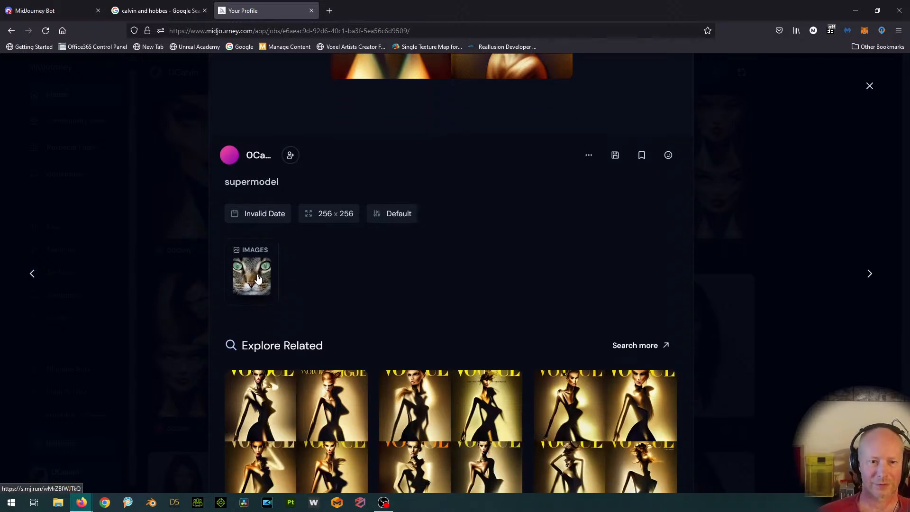
{"action": "scroll", "coordinate": [252, 343], "scroll_direction": "up", "scroll_amount": 2}
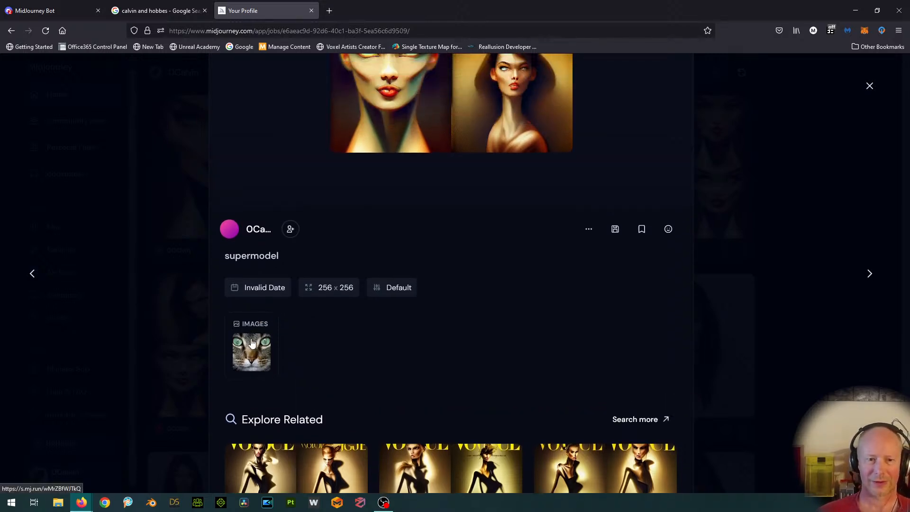
{"action": "scroll", "coordinate": [200, 375], "scroll_direction": "up", "scroll_amount": 6}
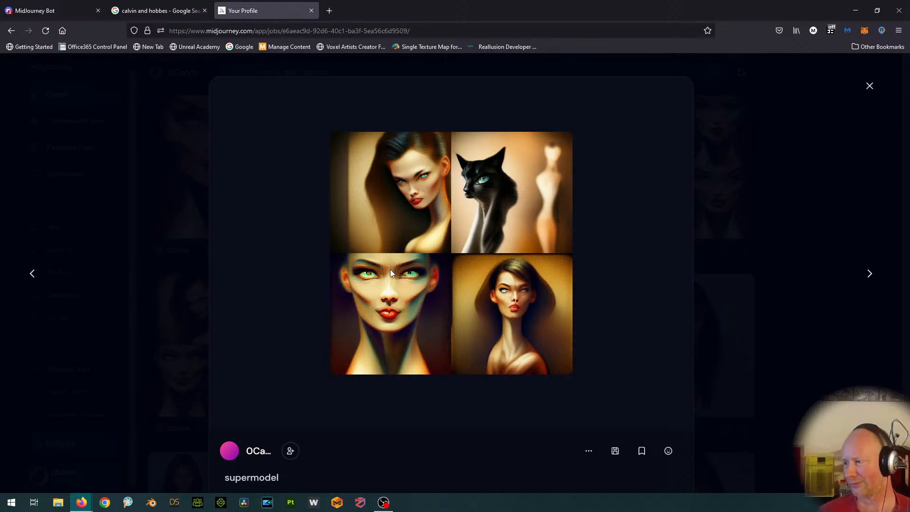
{"action": "left_click", "coordinate": [11, 30]}
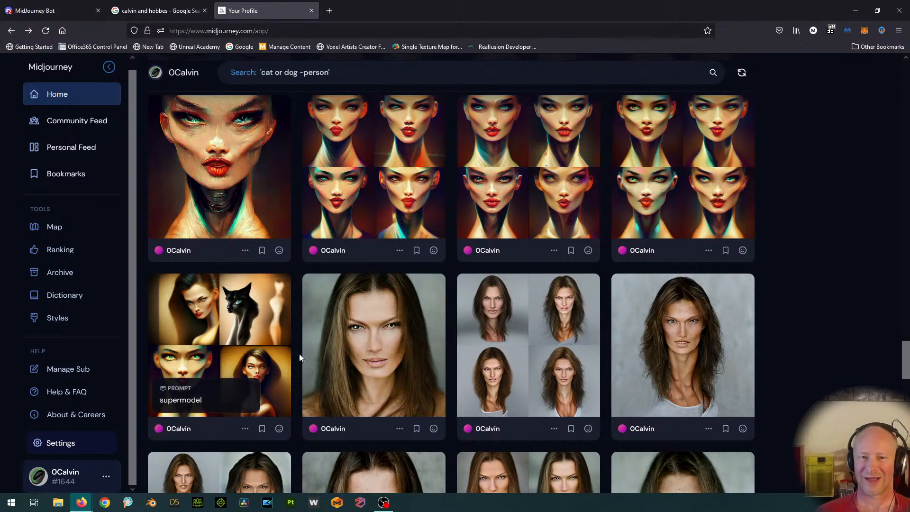
{"action": "left_click", "coordinate": [28, 34]}
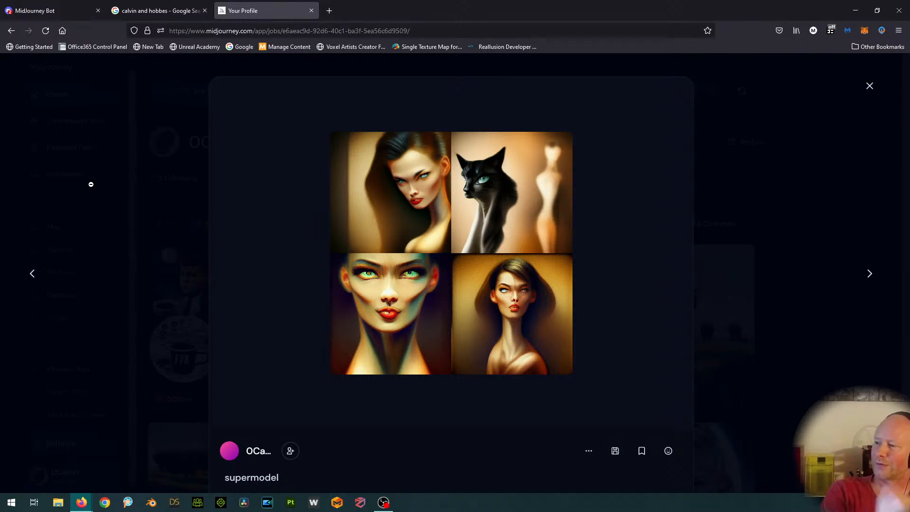
{"action": "left_click", "coordinate": [11, 31]}
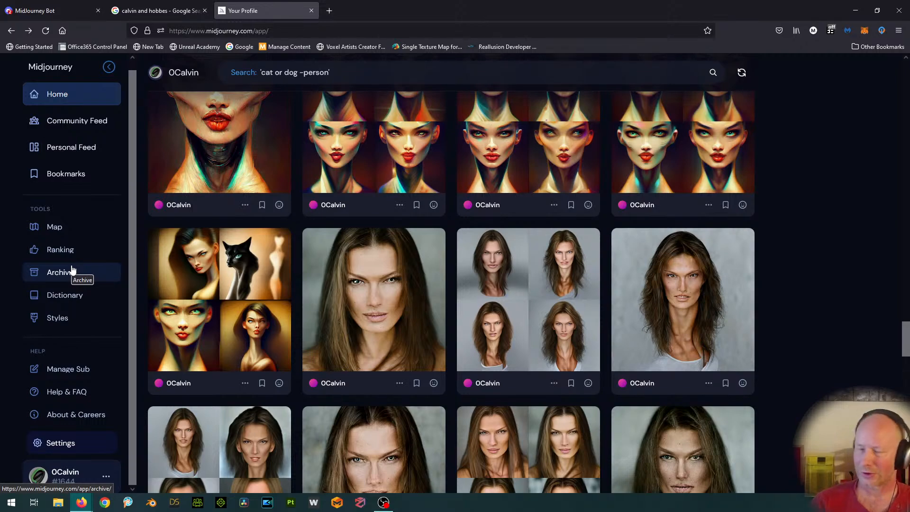
Step: Find the "fire and ice hugging" images in the gallery, view the mixed four-image grid enlarged and return to the gallery
{"action": "scroll", "coordinate": [322, 312], "scroll_direction": "down", "scroll_amount": 4}
{"action": "scroll", "coordinate": [321, 311], "scroll_direction": "down", "scroll_amount": 8}
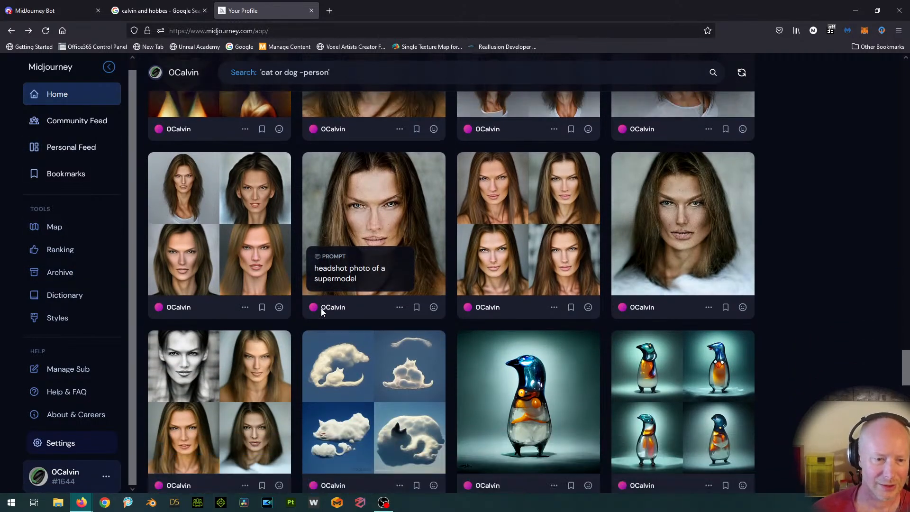
{"action": "scroll", "coordinate": [321, 311], "scroll_direction": "down", "scroll_amount": 4}
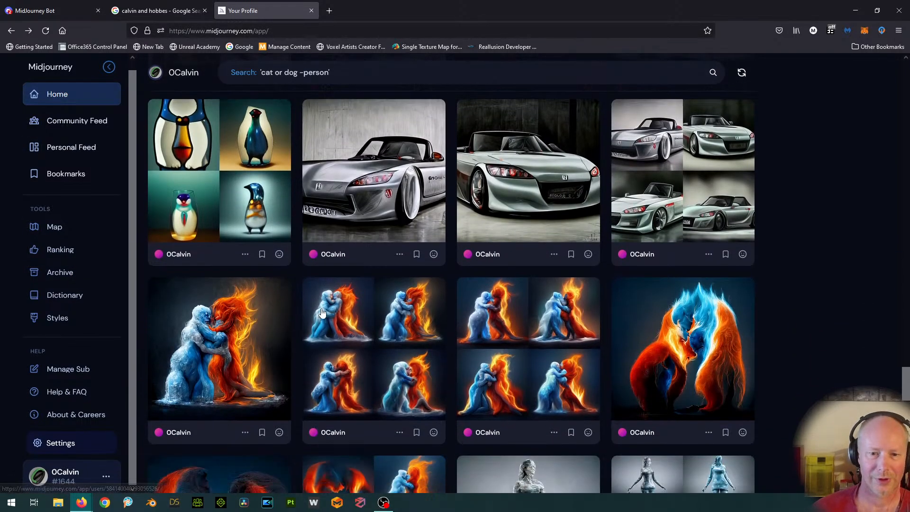
{"action": "scroll", "coordinate": [321, 314], "scroll_direction": "up", "scroll_amount": 2}
{"action": "scroll", "coordinate": [232, 340], "scroll_direction": "down", "scroll_amount": 3}
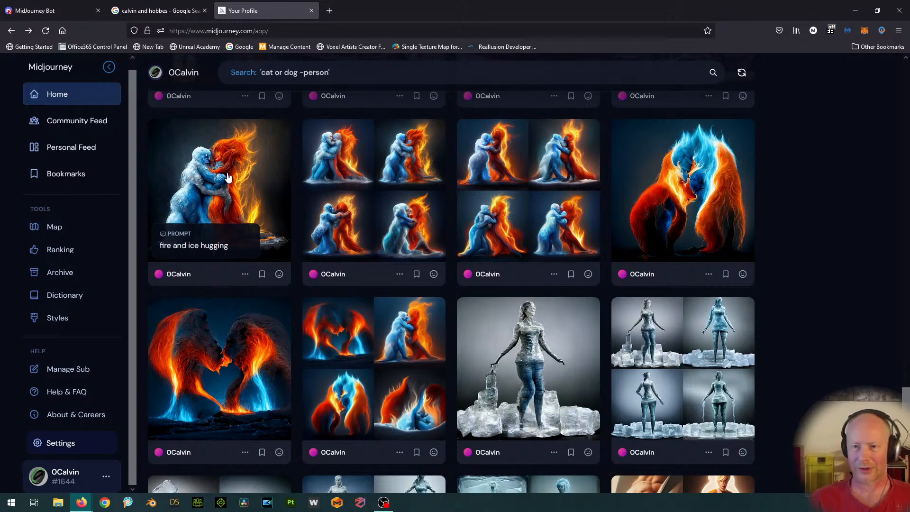
{"action": "left_click", "coordinate": [380, 328]}
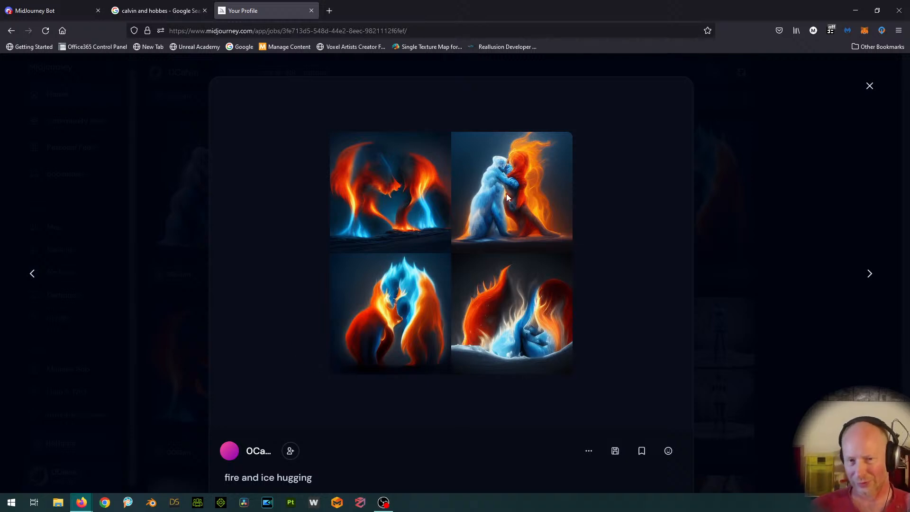
{"action": "left_click", "coordinate": [11, 31]}
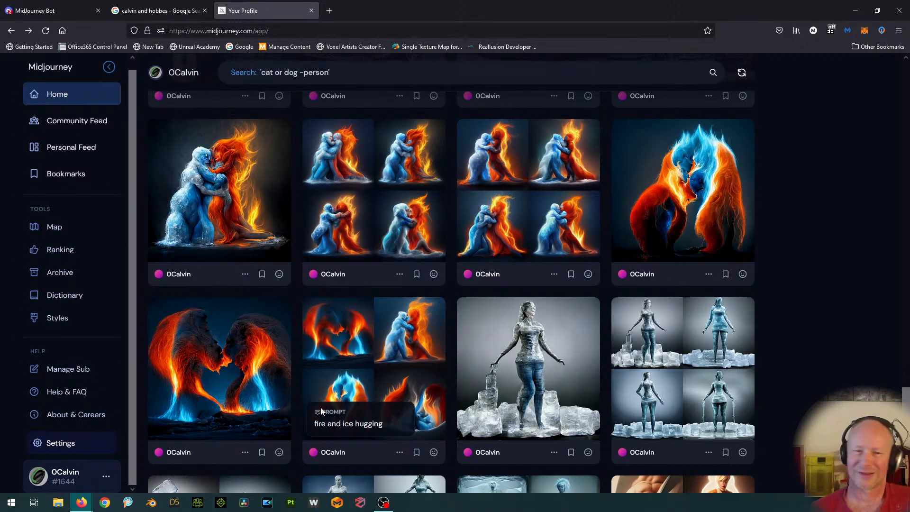
Step: View the upscaled "fire and ice hugging" image with the blue-flamed heads enlarged, then return to the gallery
{"action": "scroll", "coordinate": [596, 223], "scroll_direction": "up", "scroll_amount": 1}
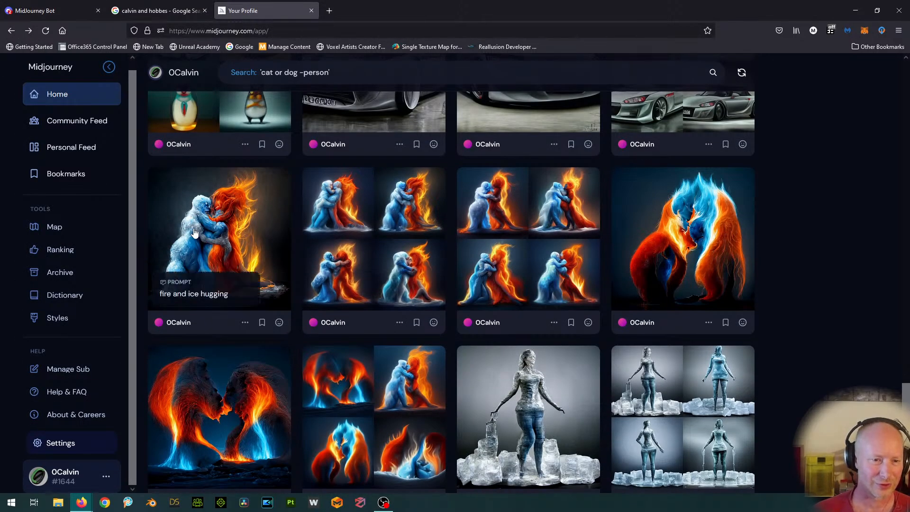
{"action": "left_click", "coordinate": [704, 198]}
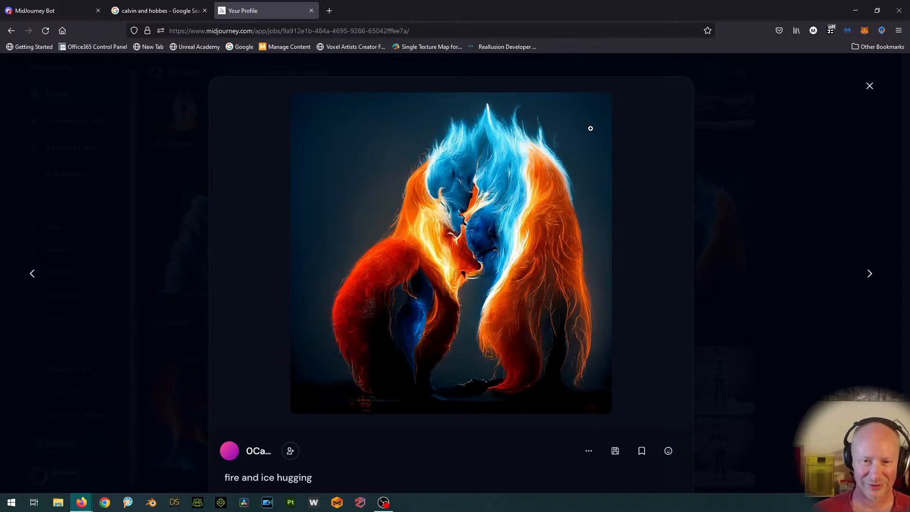
{"action": "left_click", "coordinate": [11, 31]}
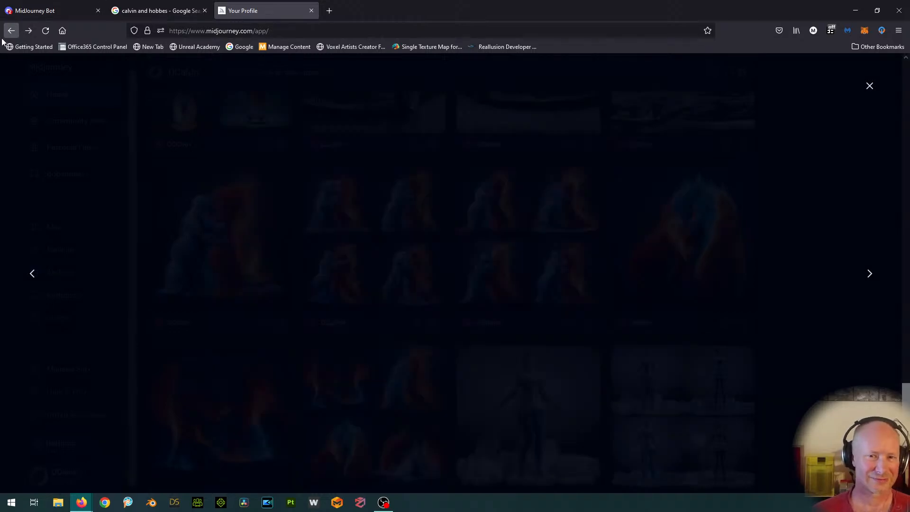
Step: View the "a woman made of ice" four-image grid enlarged, then return to the gallery
{"action": "scroll", "coordinate": [207, 234], "scroll_direction": "down", "scroll_amount": 6}
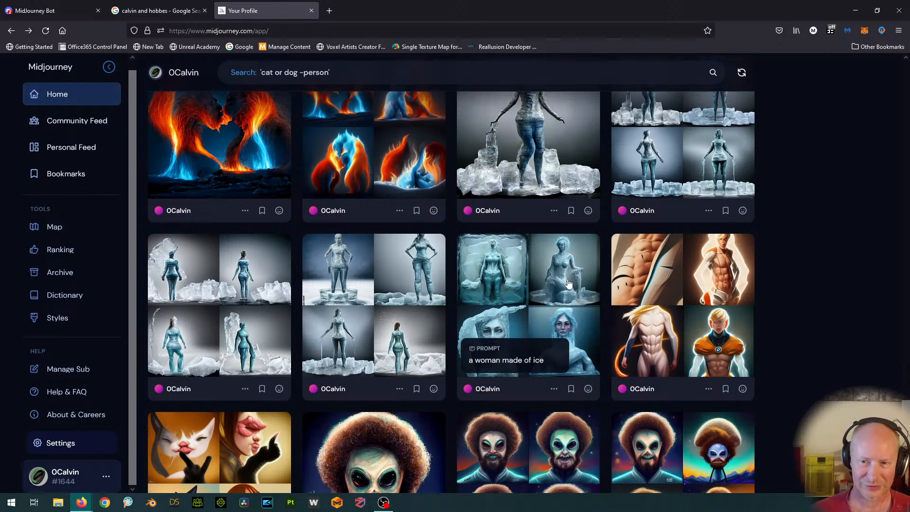
{"action": "left_click", "coordinate": [568, 283]}
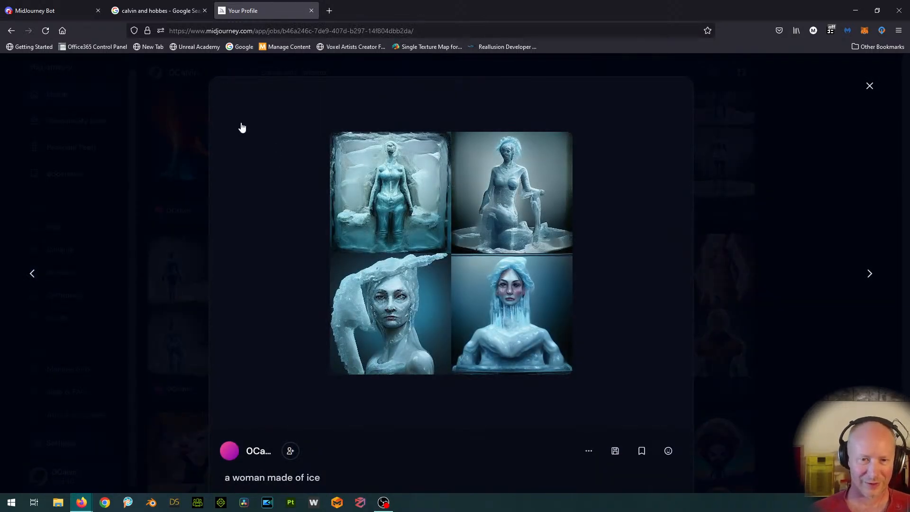
{"action": "left_click", "coordinate": [17, 32]}
Step: Browse the oldest gallery images, from "Bob Ross space alien" and "pigs in space" to "a cat riding a horse in the countryside."
{"action": "scroll", "coordinate": [180, 266], "scroll_direction": "down", "scroll_amount": 5}
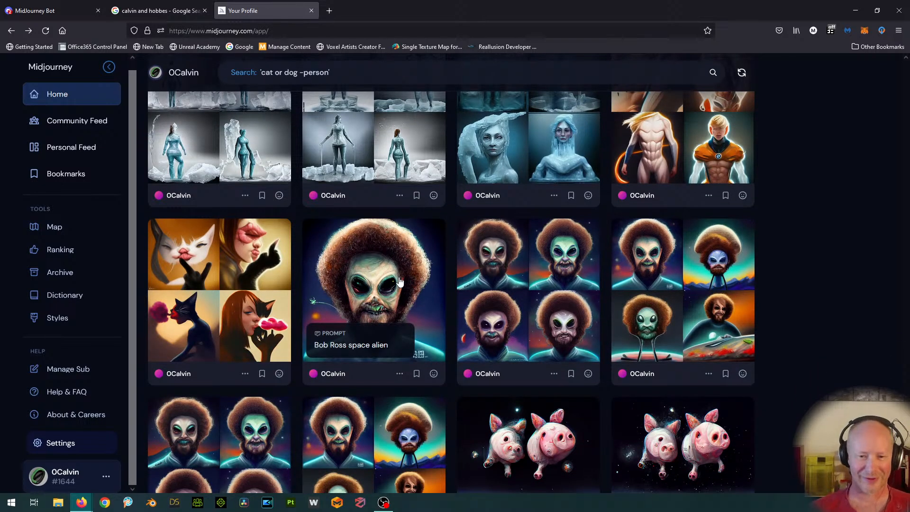
{"action": "scroll", "coordinate": [399, 280], "scroll_direction": "down", "scroll_amount": 5}
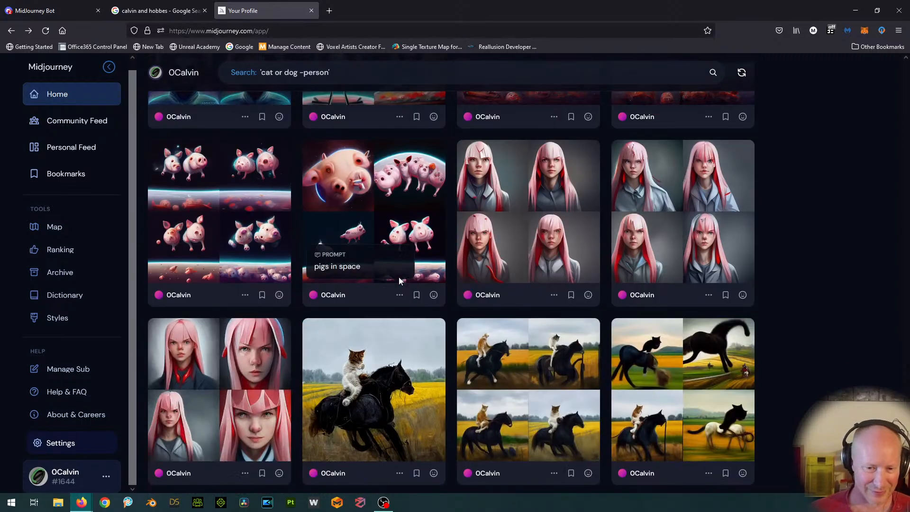
{"action": "scroll", "coordinate": [399, 277], "scroll_direction": "down", "scroll_amount": 1}
{"action": "mouse_move", "coordinate": [380, 381]}
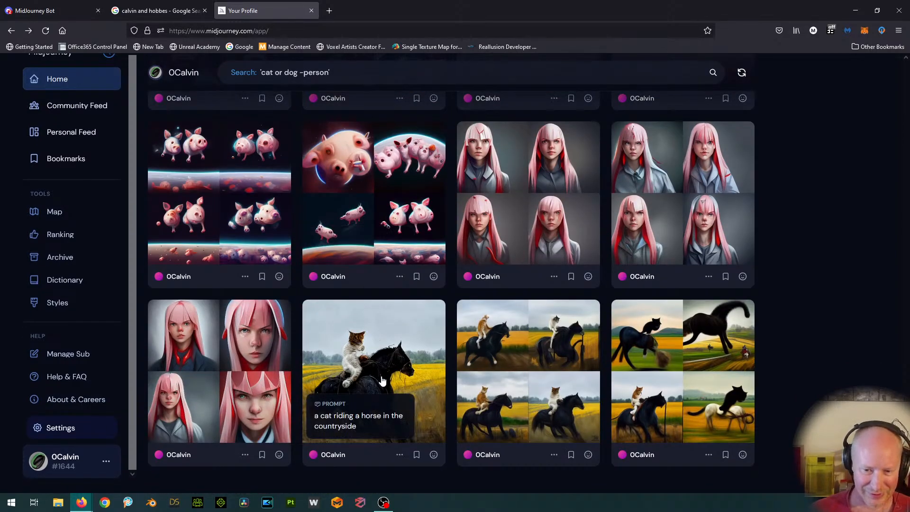
{"action": "scroll", "coordinate": [389, 364], "scroll_direction": "up", "scroll_amount": 20}
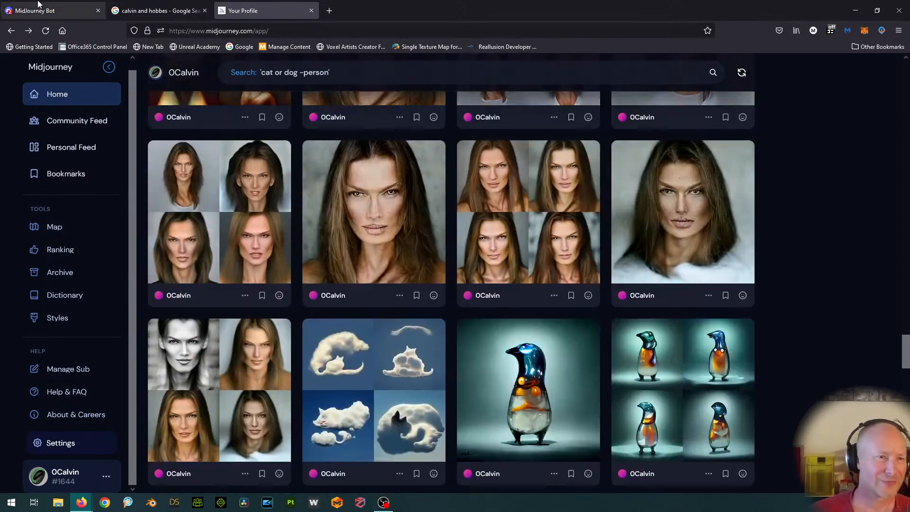
Step: Switch to the MidJourney Bot chat in Discord and look over the upscaled black hole and JFK images
{"action": "left_click", "coordinate": [38, 5]}
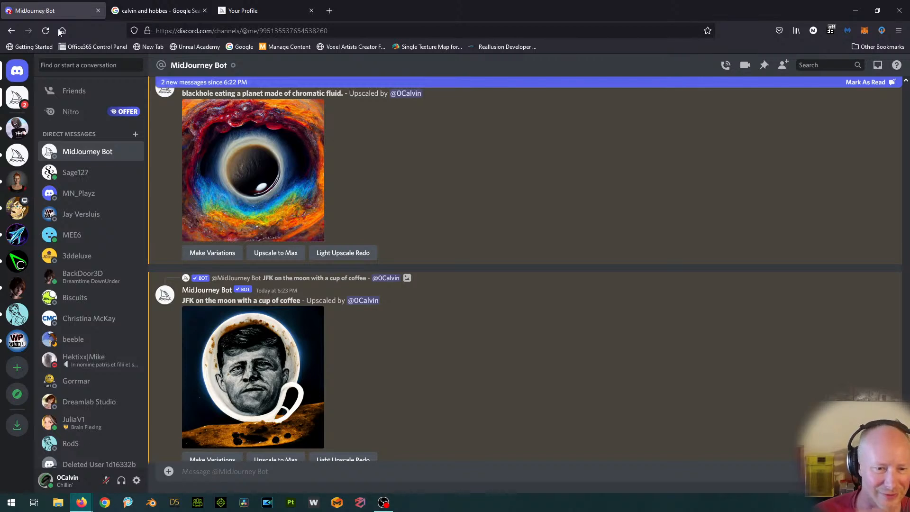
{"action": "scroll", "coordinate": [496, 330], "scroll_direction": "up", "scroll_amount": 1}
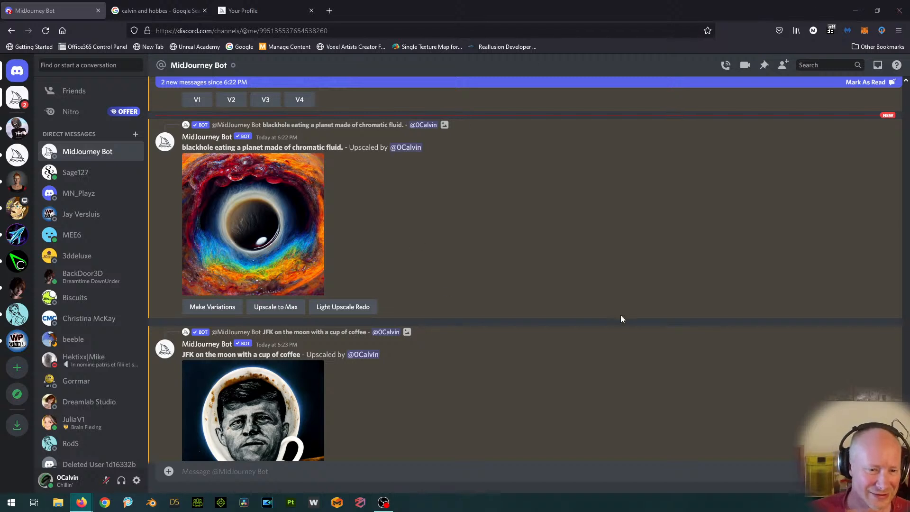
{"action": "scroll", "coordinate": [616, 317], "scroll_direction": "down", "scroll_amount": 3}
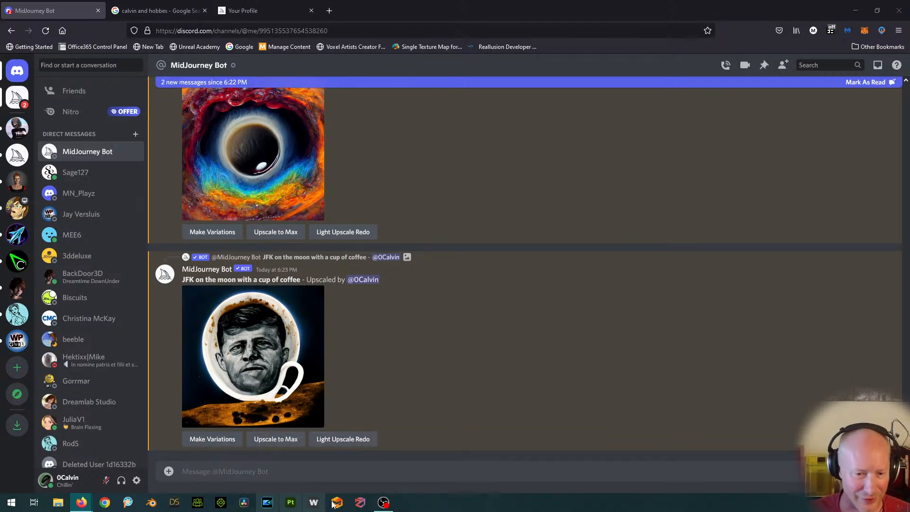
Step: Submit an /imagine command to the MidJourney Bot with the prompt "a fart in the wind"
{"action": "left_click", "coordinate": [359, 471]}
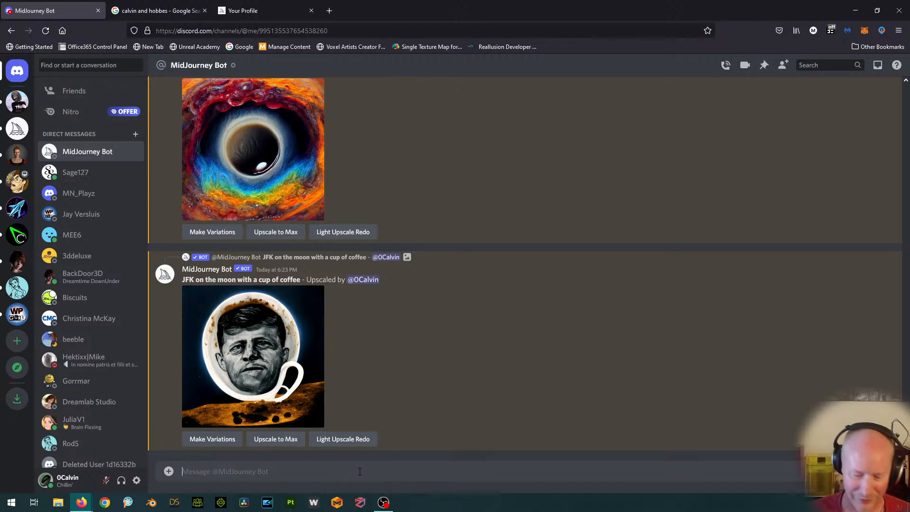
{"action": "type", "text": "/i"}
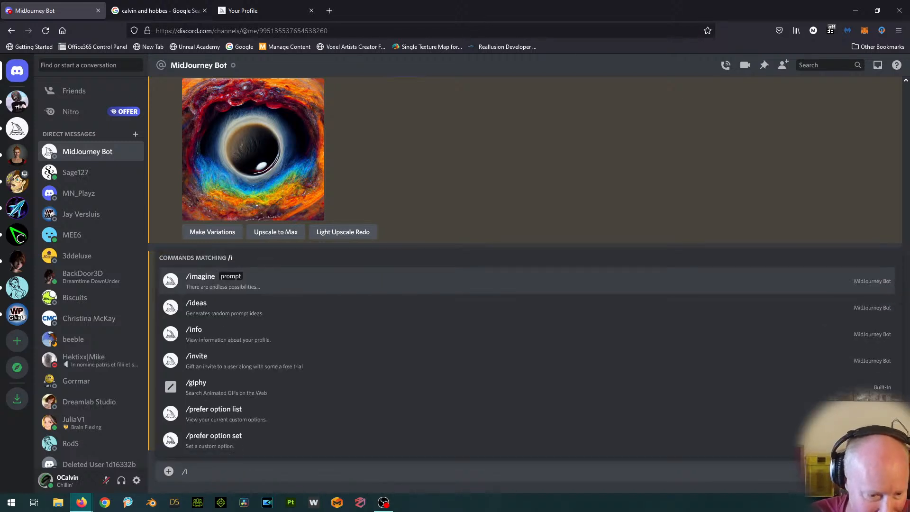
{"action": "type", "text": "m"}
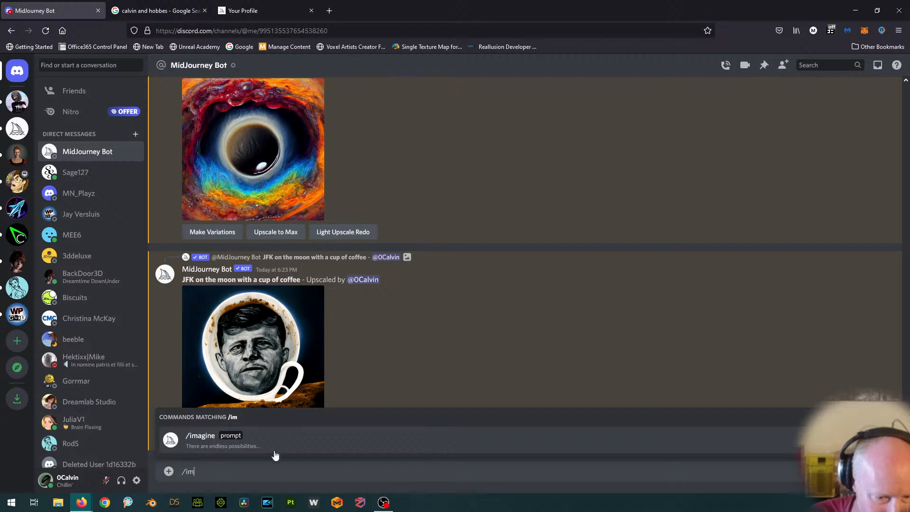
{"action": "left_click", "coordinate": [239, 437]}
{"action": "type", "text": "a fart in the wind"}
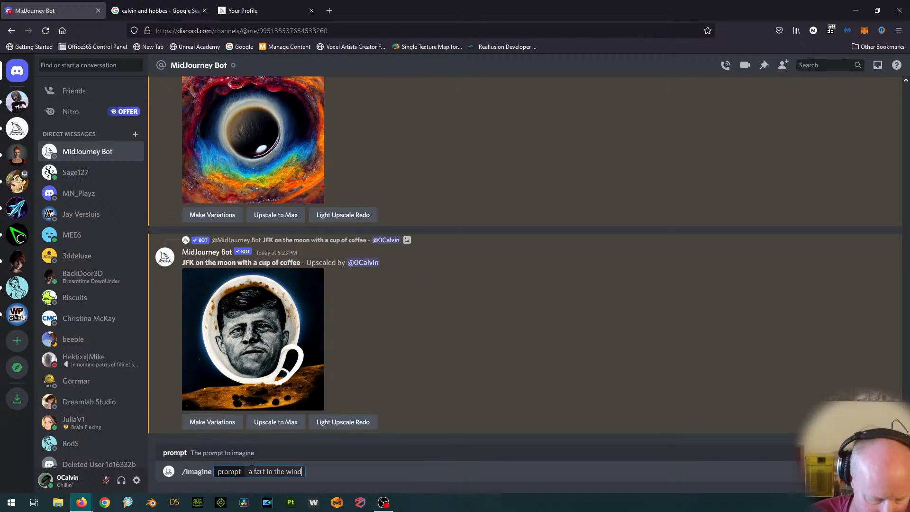
{"action": "key", "text": "Return"}
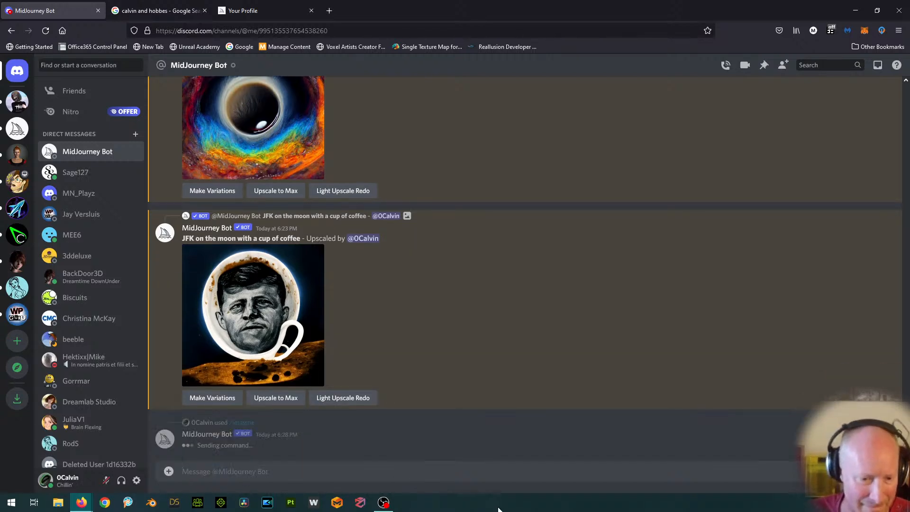
Step: View the upscaled "blackhole eating a planet made of chromatic fluid" image enlarged
{"action": "scroll", "coordinate": [570, 408], "scroll_direction": "up", "scroll_amount": 2}
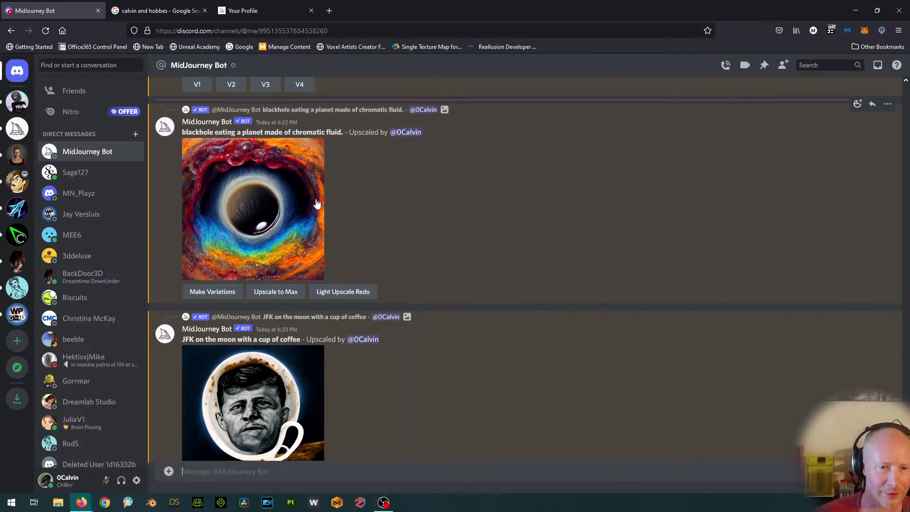
{"action": "left_click", "coordinate": [286, 181]}
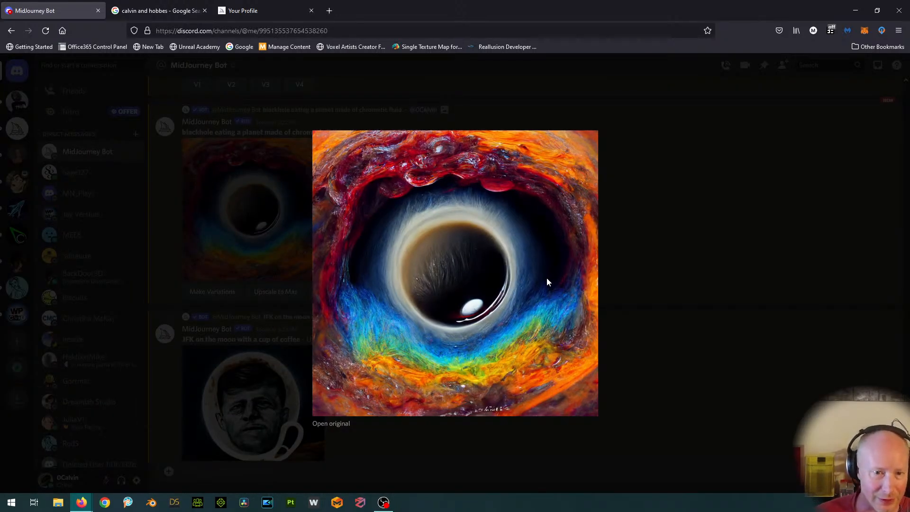
Step: View the original full-size file of the upscaled black hole image in its own browser tab, and return to the chat
{"action": "left_click", "coordinate": [732, 241]}
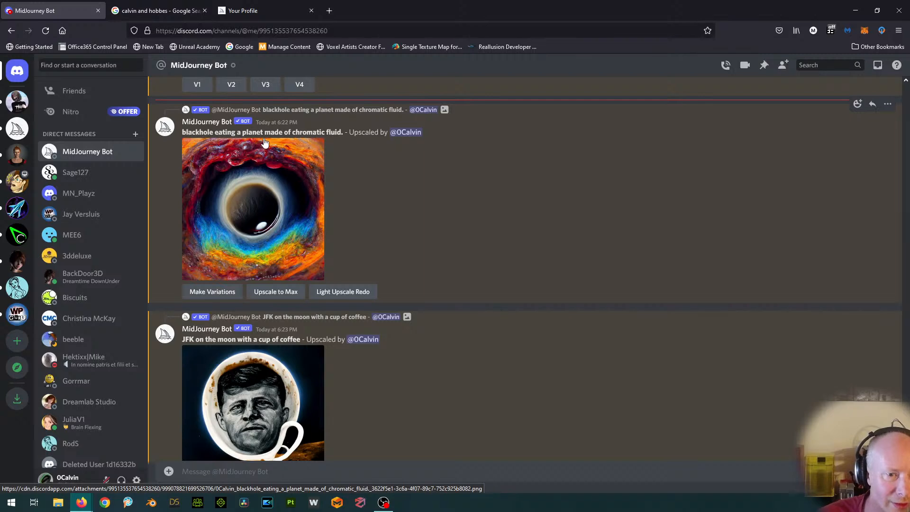
{"action": "left_click", "coordinate": [273, 190]}
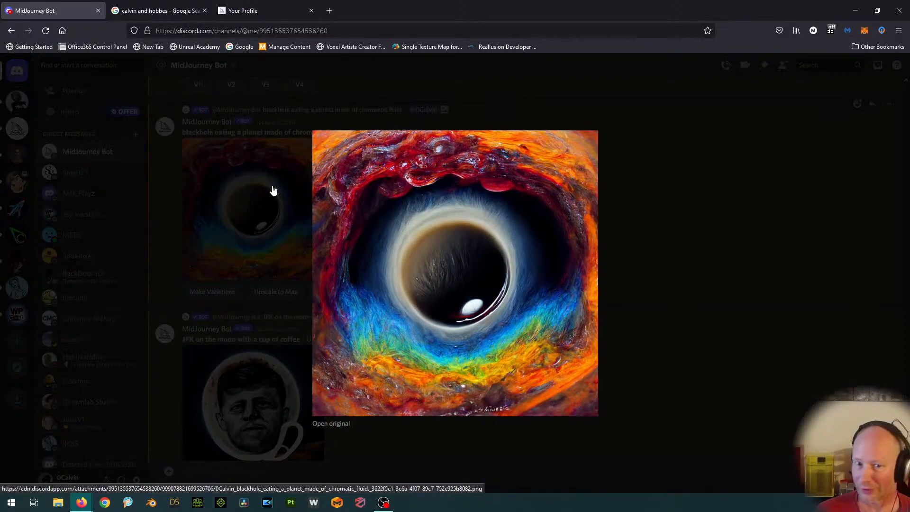
{"action": "left_click", "coordinate": [339, 425]}
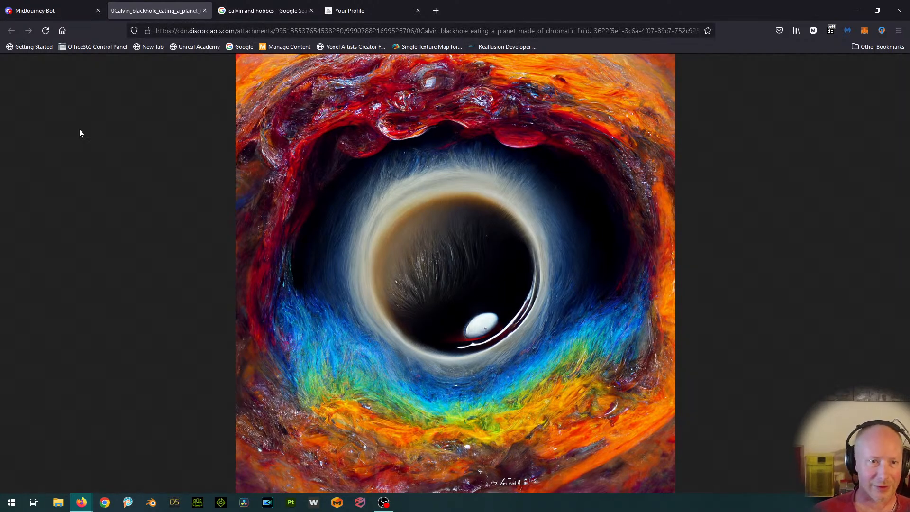
{"action": "left_click", "coordinate": [205, 11]}
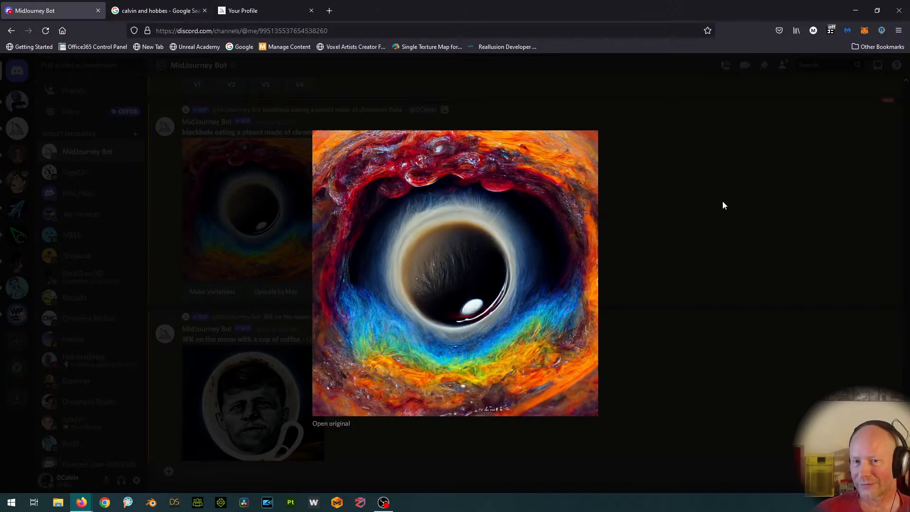
{"action": "left_click", "coordinate": [737, 196]}
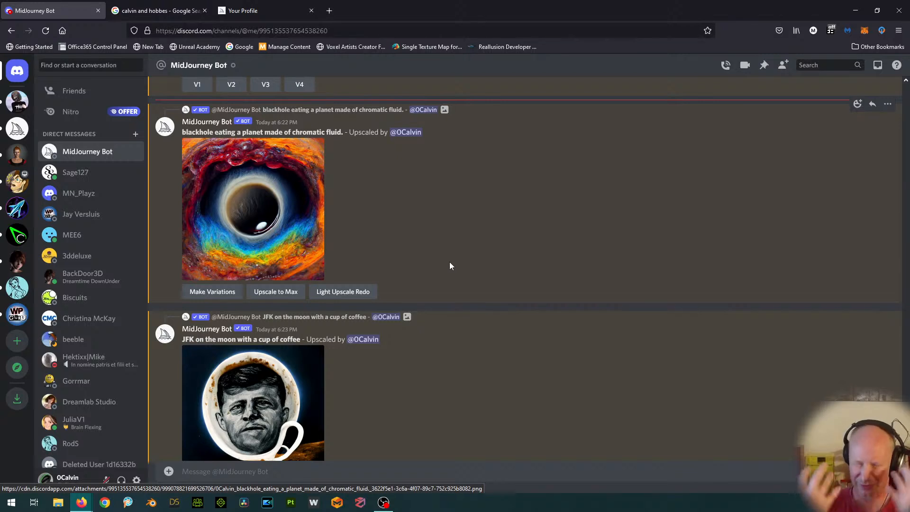
Step: Request a Light Upscale Redo of the "blackhole eating a planet made of chromatic fluid" image
{"action": "left_click", "coordinate": [339, 292]}
{"action": "scroll", "coordinate": [494, 268], "scroll_direction": "down", "scroll_amount": 4}
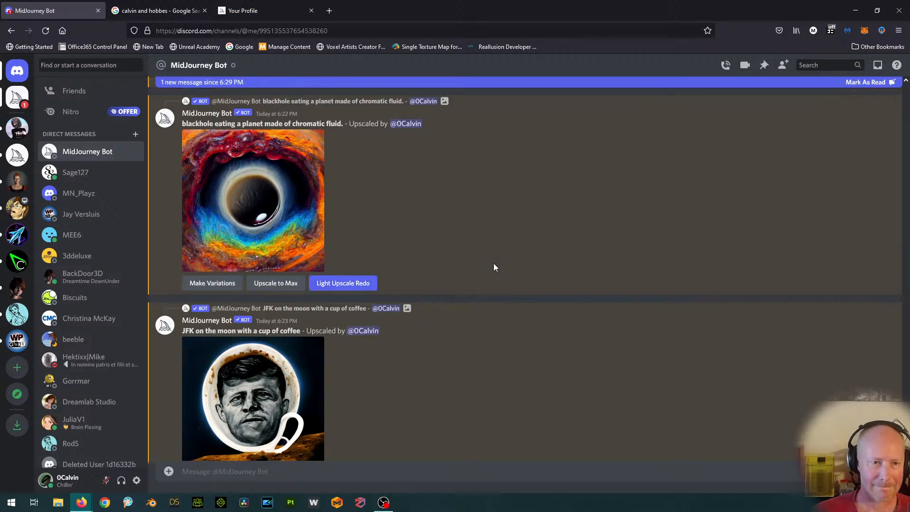
{"action": "scroll", "coordinate": [495, 284], "scroll_direction": "up", "scroll_amount": 5}
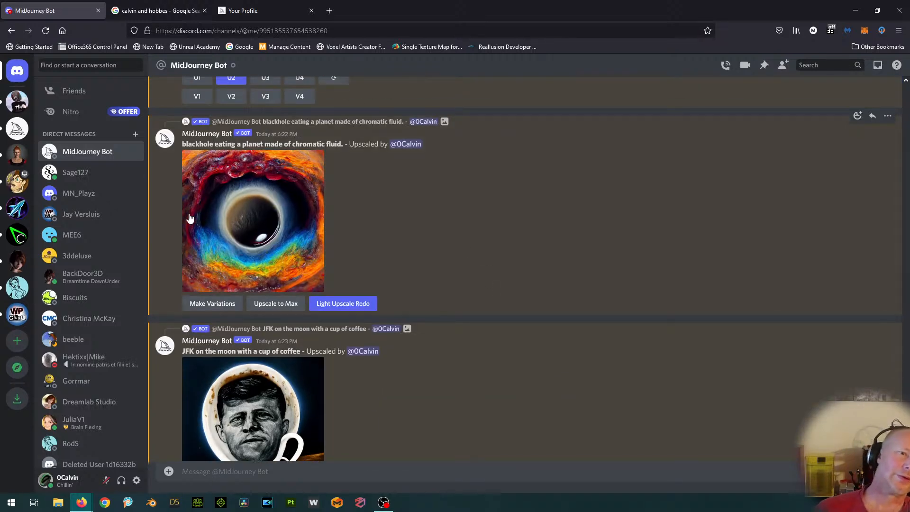
Step: View the upscaled "JFK on the moon with a cup of coffee" image enlarged and at original size, and return to the chat
{"action": "scroll", "coordinate": [572, 303], "scroll_direction": "down", "scroll_amount": 2}
{"action": "scroll", "coordinate": [563, 316], "scroll_direction": "down", "scroll_amount": 3}
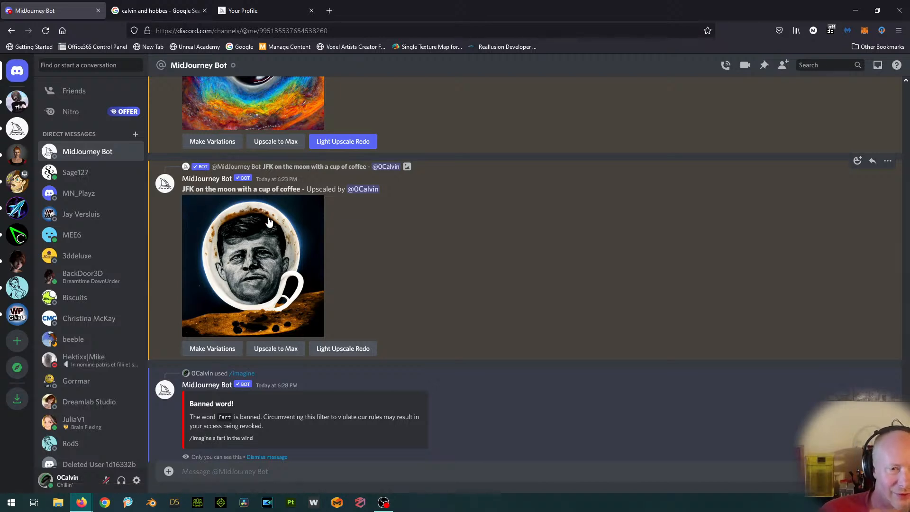
{"action": "left_click", "coordinate": [280, 242]}
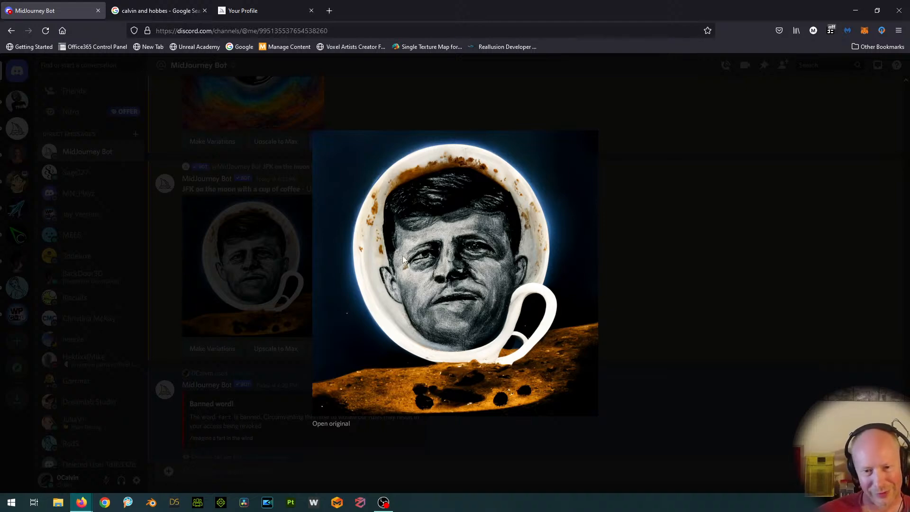
{"action": "left_click", "coordinate": [331, 424]}
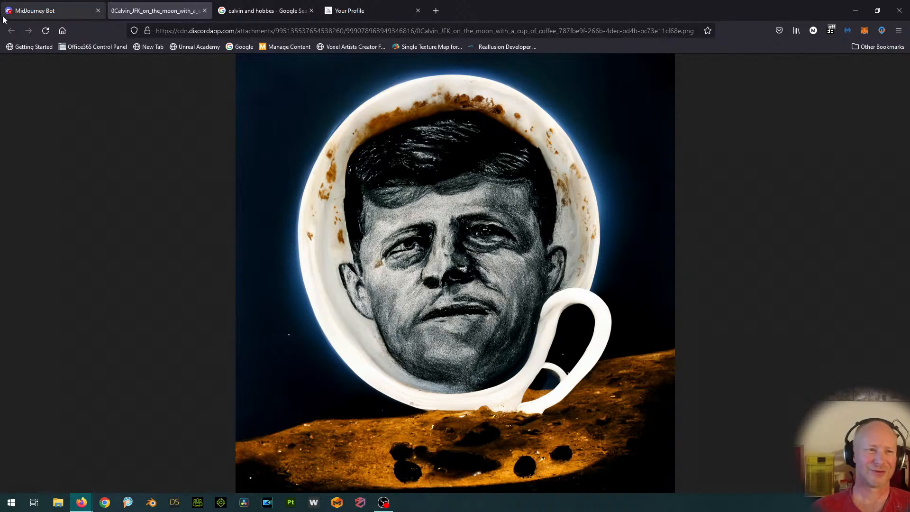
{"action": "left_click", "coordinate": [204, 10]}
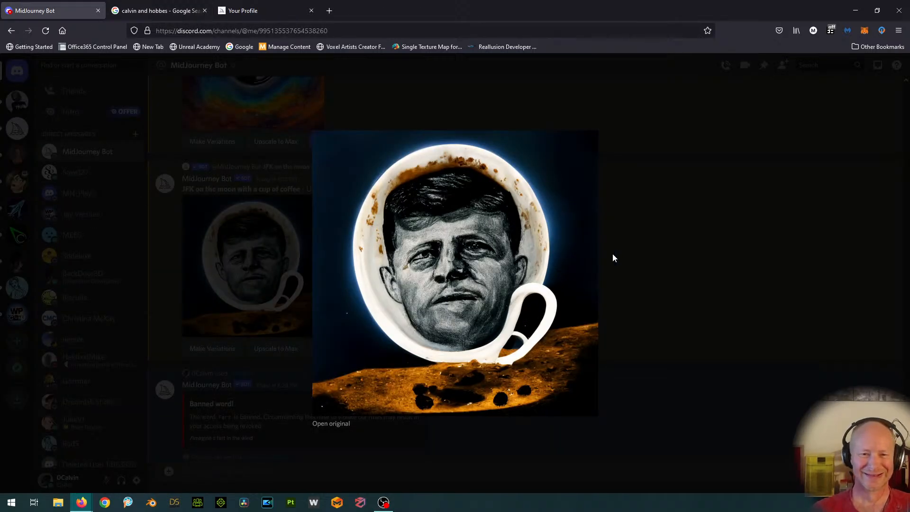
{"action": "left_click", "coordinate": [775, 181]}
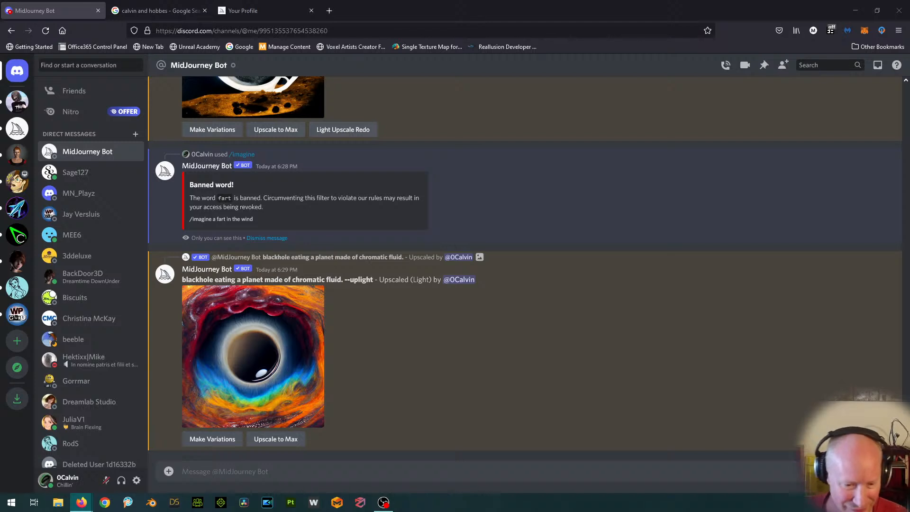
Step: Submit an /imagine command with the prompt "a colorful whimsical painting in a painterly style of a grandfather clock"
{"action": "left_click", "coordinate": [646, 471]}
{"action": "type", "text": "/imagine"}
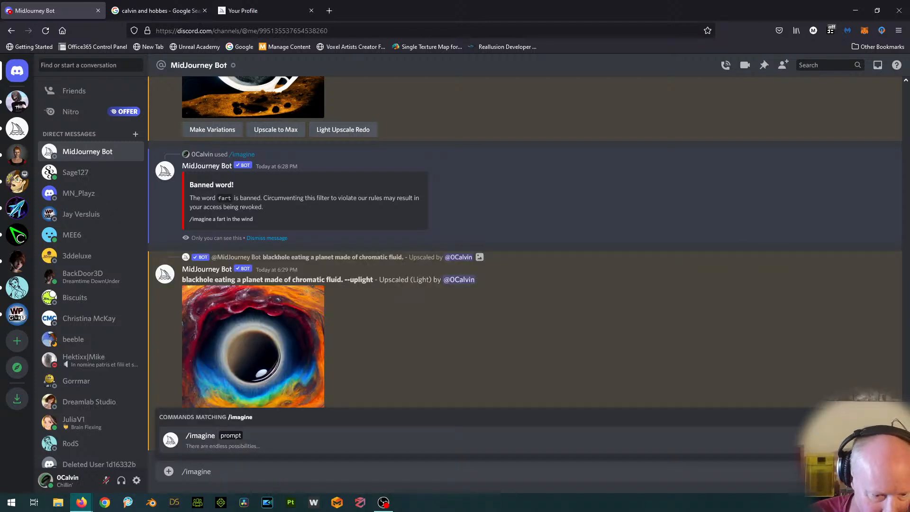
{"action": "key", "text": "Tab"}
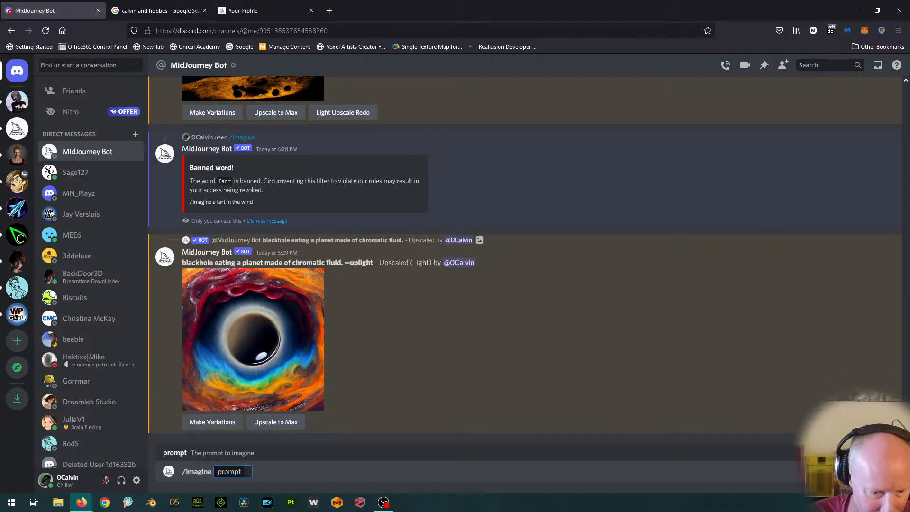
{"action": "type", "text": "a colorful whimsical painting in a painterly style of a grandfather clock"}
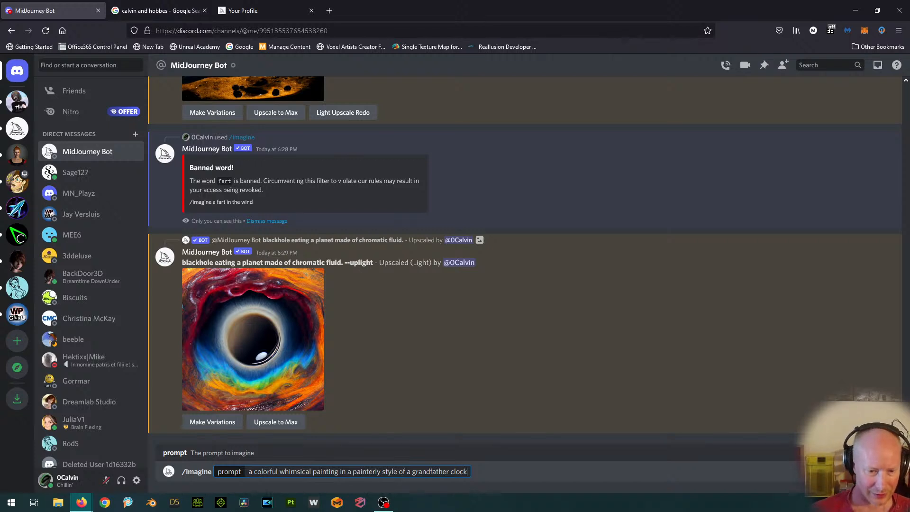
{"action": "key", "text": "Return"}
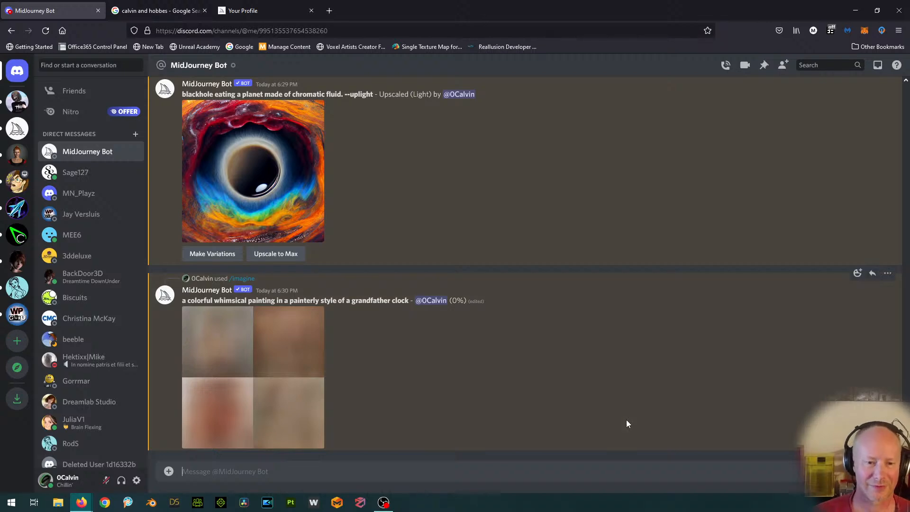
Step: Inspect the four generated grandfather clock images in the enlarged grid view
{"action": "scroll", "coordinate": [565, 359], "scroll_direction": "up", "scroll_amount": 5}
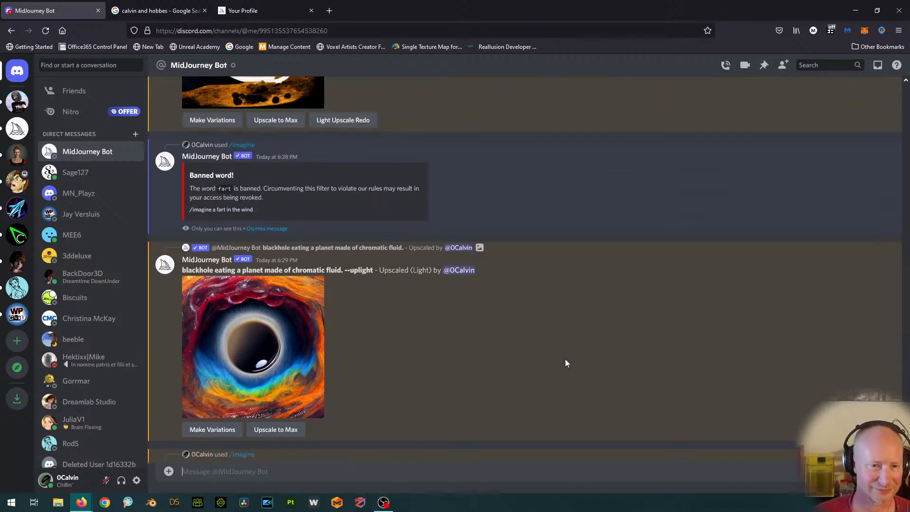
{"action": "scroll", "coordinate": [565, 363], "scroll_direction": "down", "scroll_amount": 5}
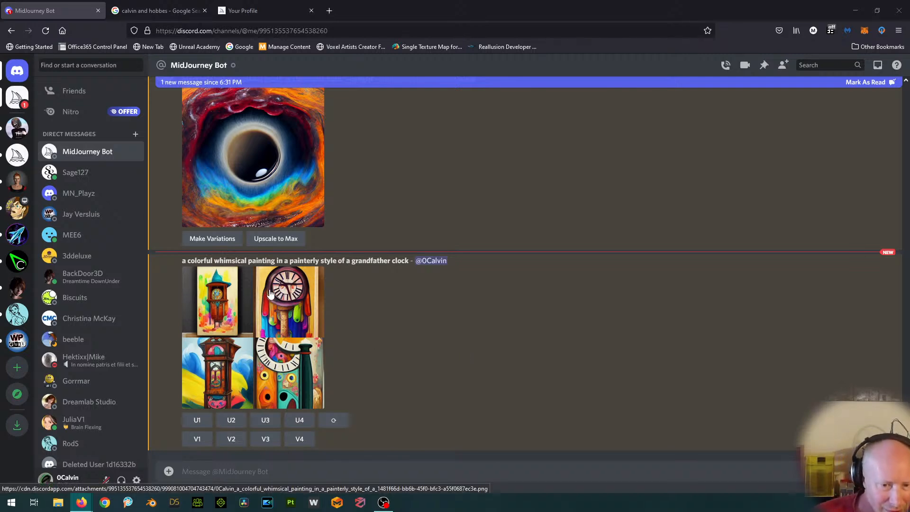
{"action": "left_click", "coordinate": [268, 315]}
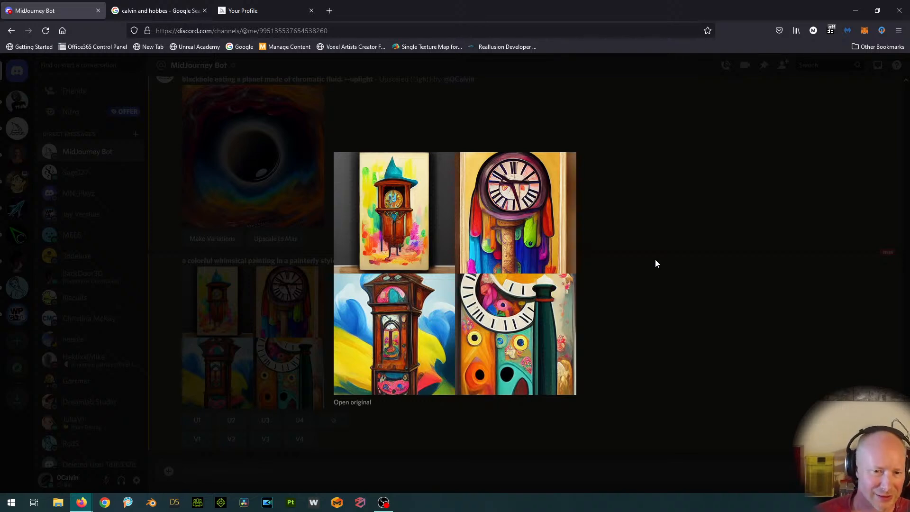
{"action": "left_click", "coordinate": [746, 263]}
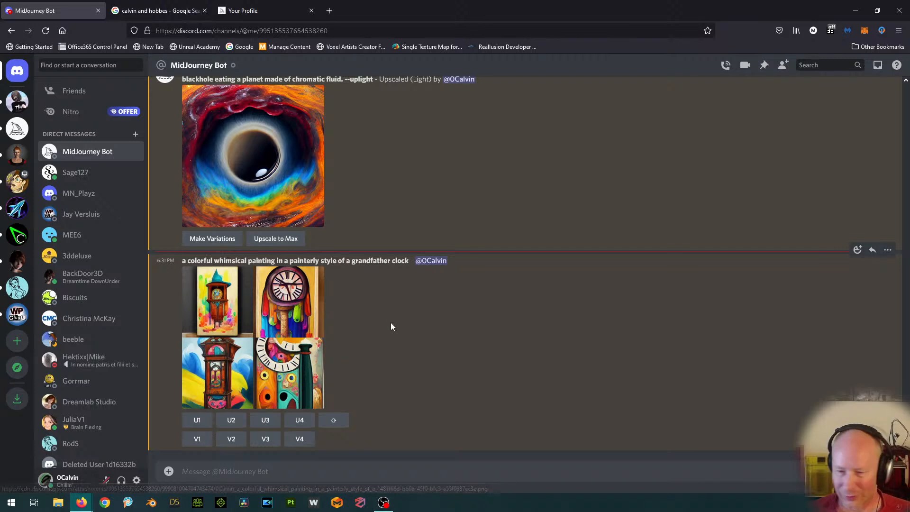
Step: Request upscales of grandfather clock images 2, 3 and 4, plus variations of image 3
{"action": "left_click", "coordinate": [232, 420]}
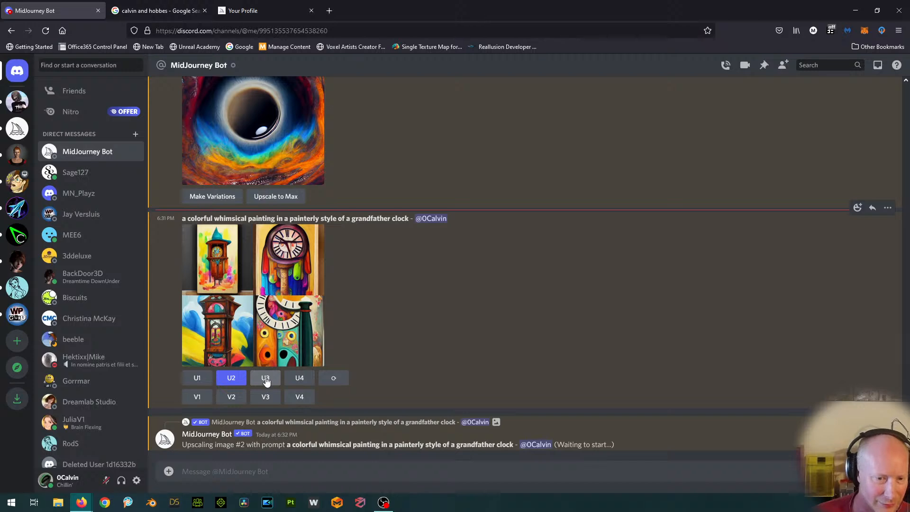
{"action": "left_click", "coordinate": [265, 378]}
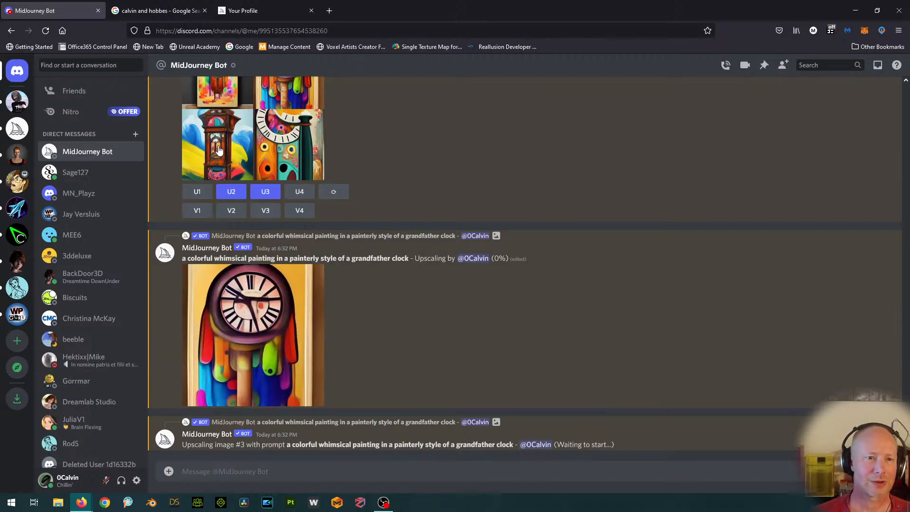
{"action": "scroll", "coordinate": [220, 154], "scroll_direction": "up", "scroll_amount": 1}
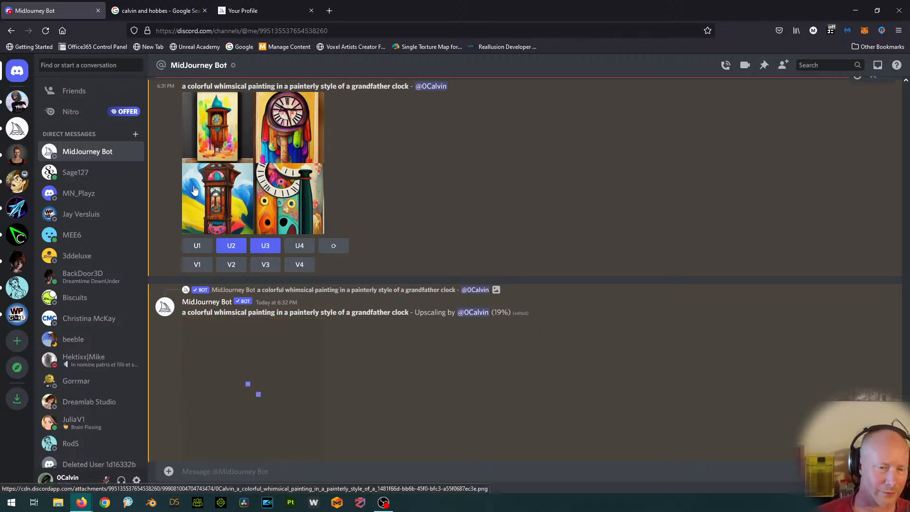
{"action": "left_click", "coordinate": [264, 265]}
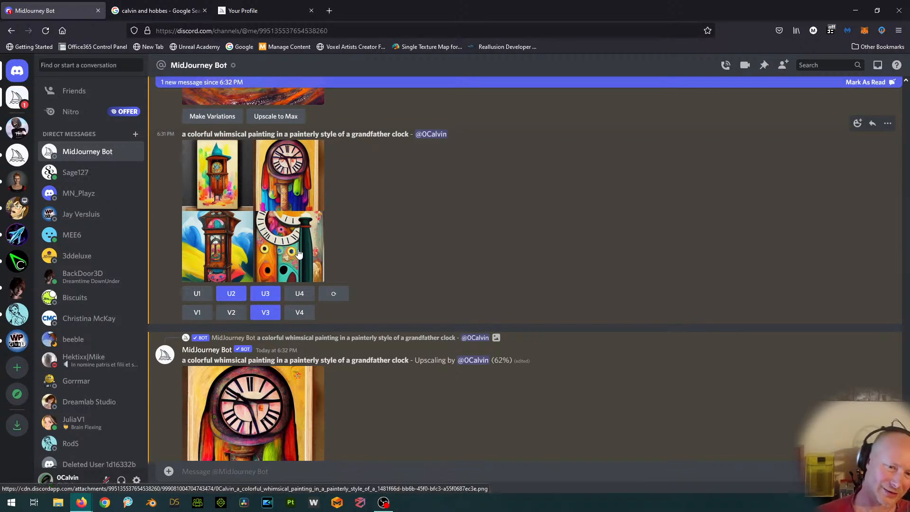
{"action": "left_click", "coordinate": [302, 293]}
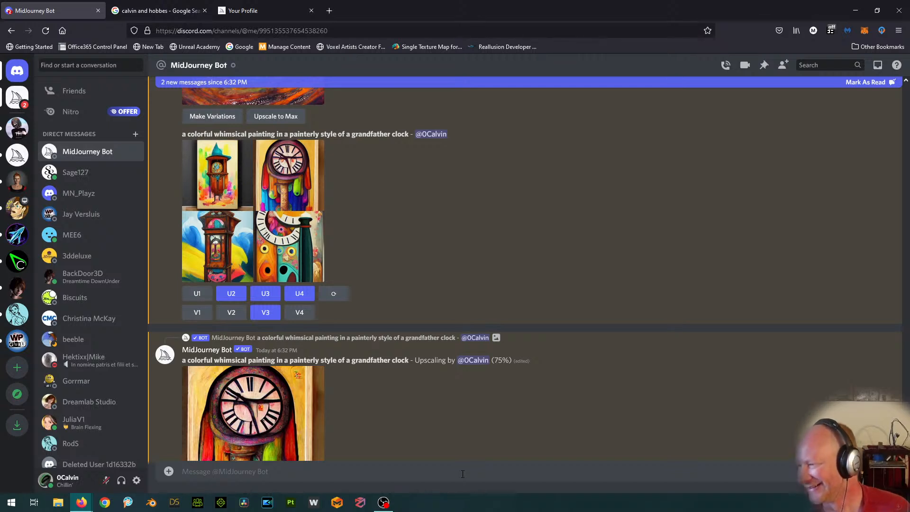
Step: Submit an /imagine command combining the copied ArtStation image link with the text "deviant procrastination of harsh clouds"
{"action": "scroll", "coordinate": [399, 426], "scroll_direction": "down", "scroll_amount": 1}
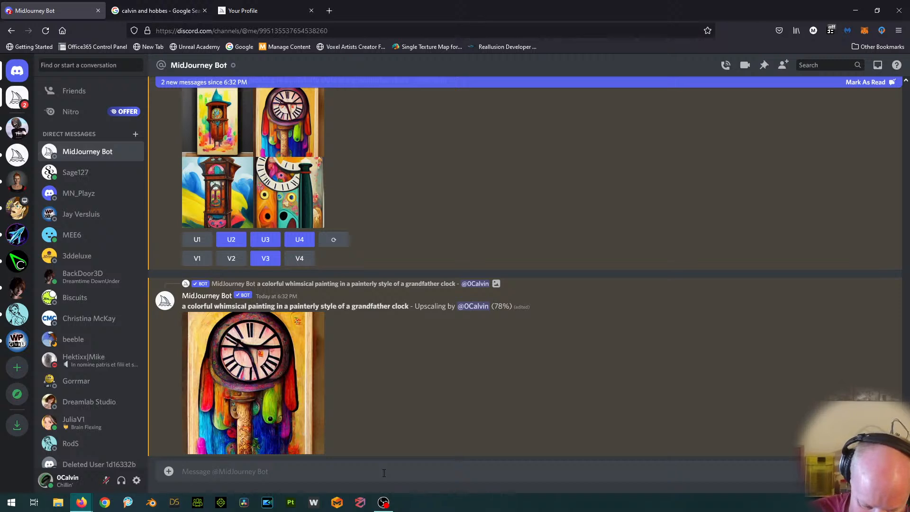
{"action": "type", "text": "/imagine"}
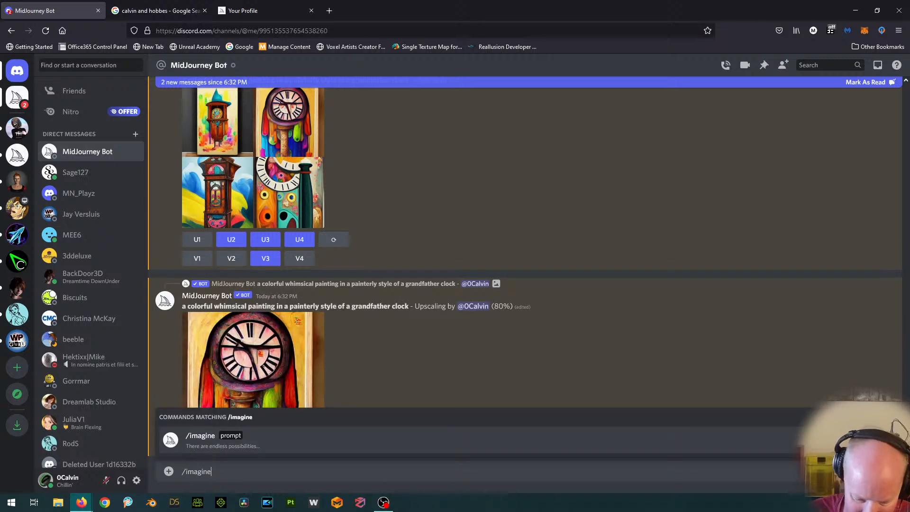
{"action": "key", "text": "Tab"}
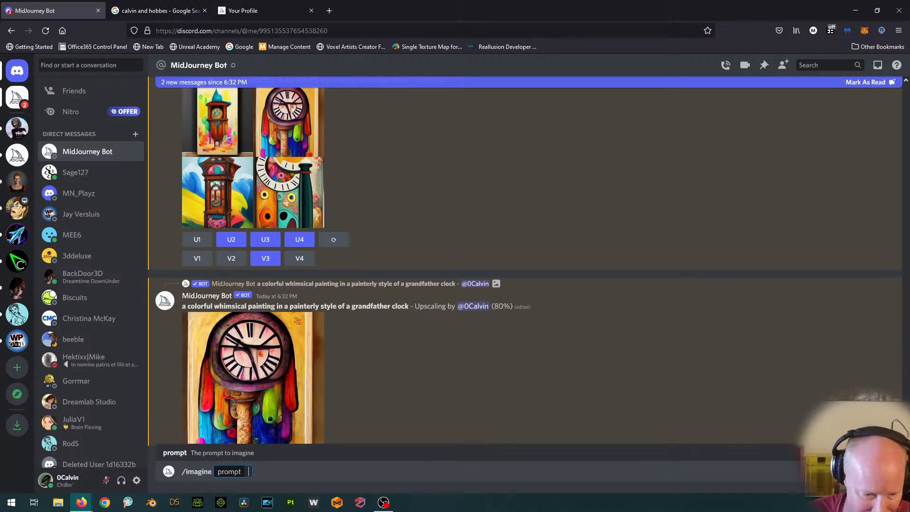
{"action": "key", "text": "ctrl+v"}
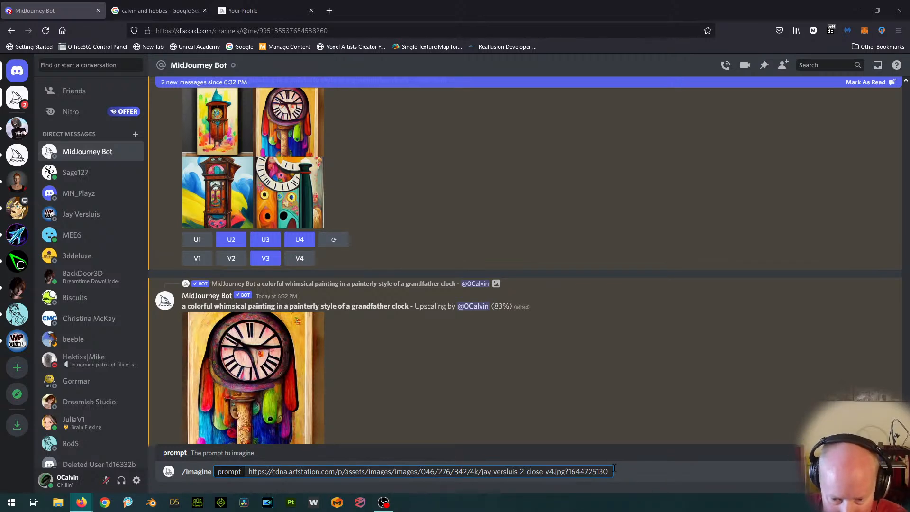
{"action": "key", "text": "ctrl+v"}
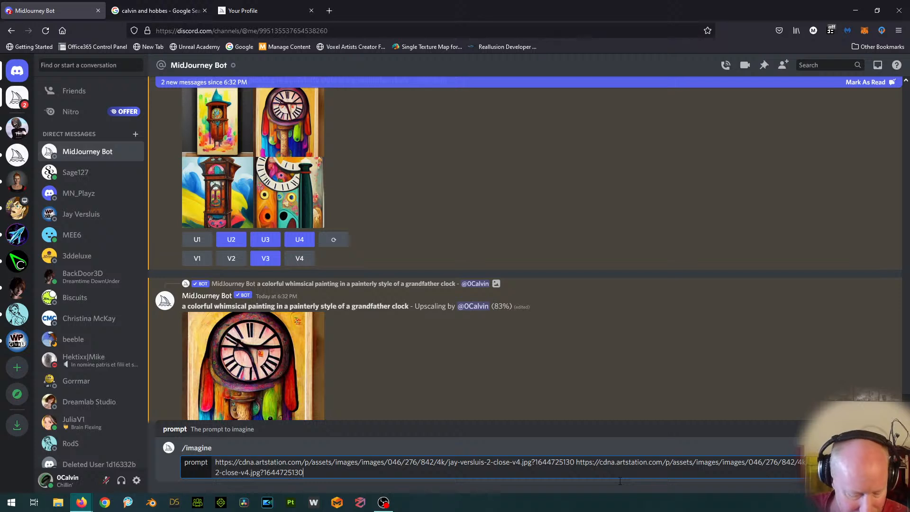
{"action": "key", "text": "ctrl+z"}
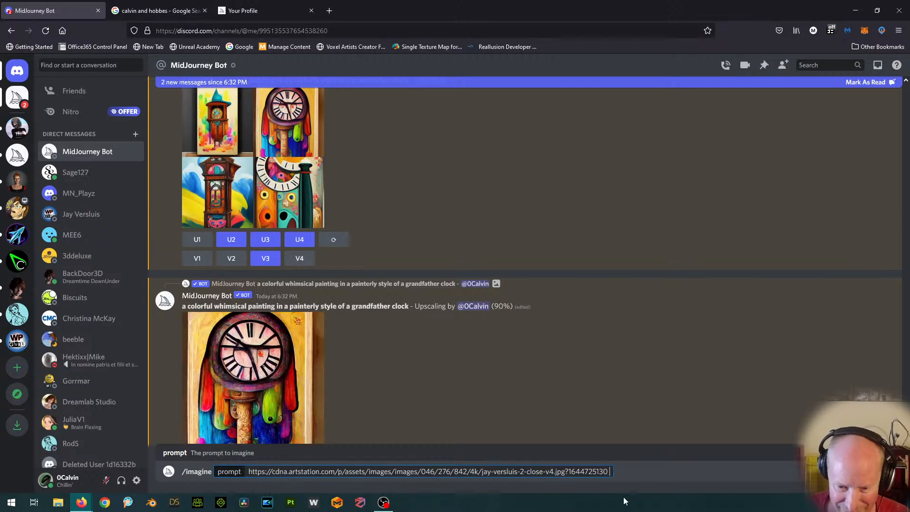
{"action": "type", "text": "deviant procrastination of harsh clouds"}
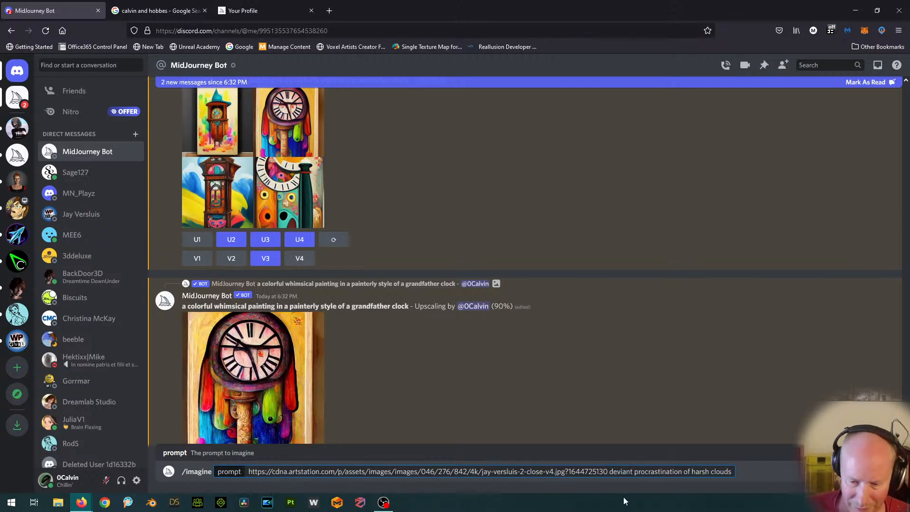
{"action": "key", "text": "Return"}
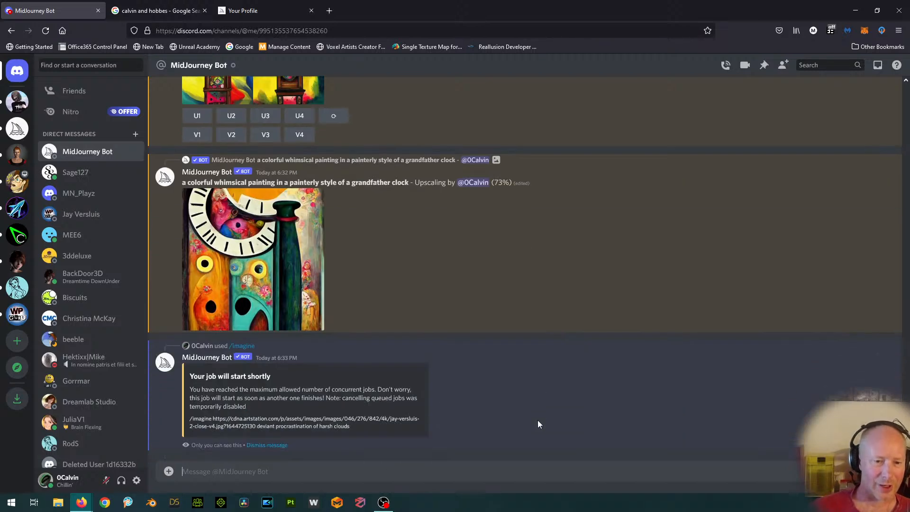
{"action": "scroll", "coordinate": [569, 411], "scroll_direction": "up", "scroll_amount": 3}
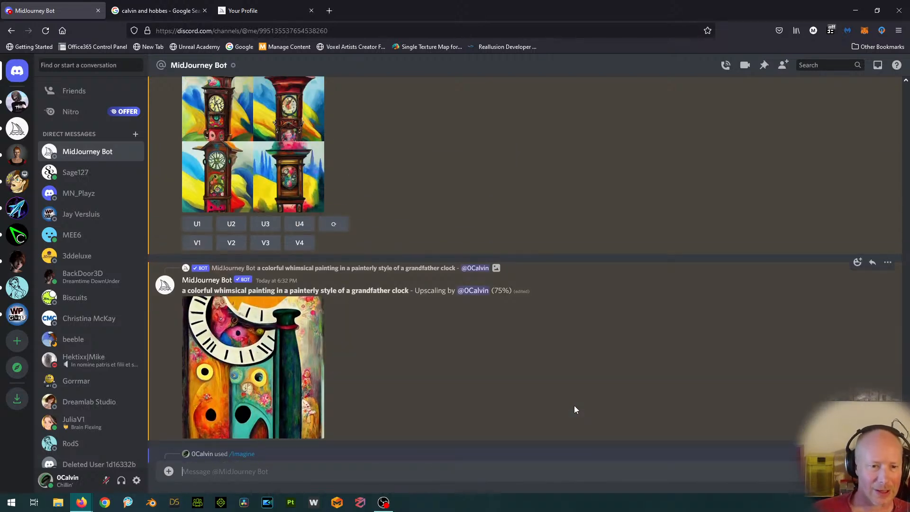
{"action": "scroll", "coordinate": [574, 408], "scroll_direction": "up", "scroll_amount": 1}
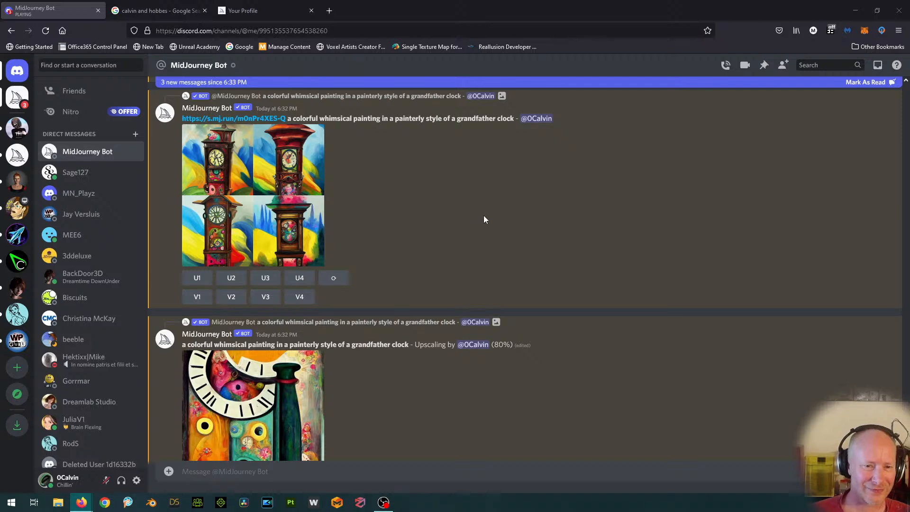
Step: Review the grandfather clock grid and its variations in the chat, and enlarge the unfinished upscale of image 4
{"action": "scroll", "coordinate": [526, 327], "scroll_direction": "up", "scroll_amount": 8}
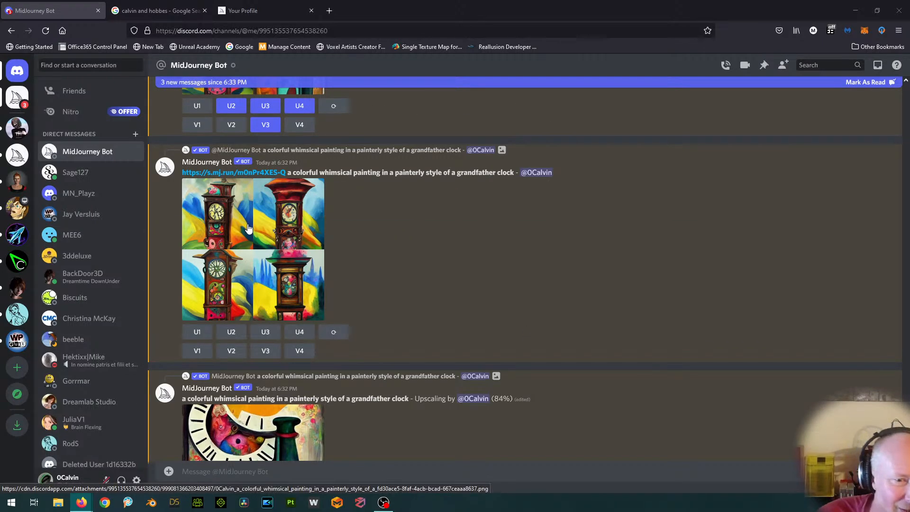
{"action": "scroll", "coordinate": [525, 337], "scroll_direction": "up", "scroll_amount": 10}
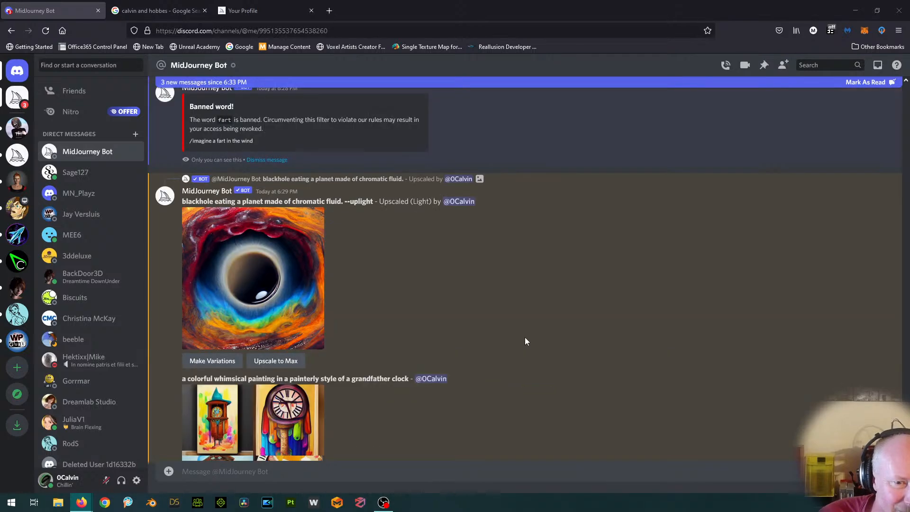
{"action": "scroll", "coordinate": [524, 336], "scroll_direction": "down", "scroll_amount": 5}
{"action": "scroll", "coordinate": [524, 338], "scroll_direction": "down", "scroll_amount": 4}
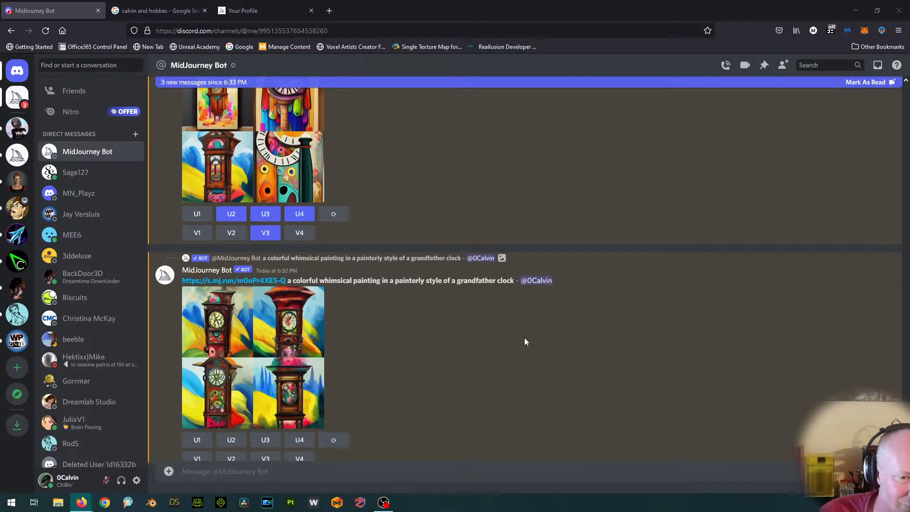
{"action": "scroll", "coordinate": [524, 338], "scroll_direction": "down", "scroll_amount": 5}
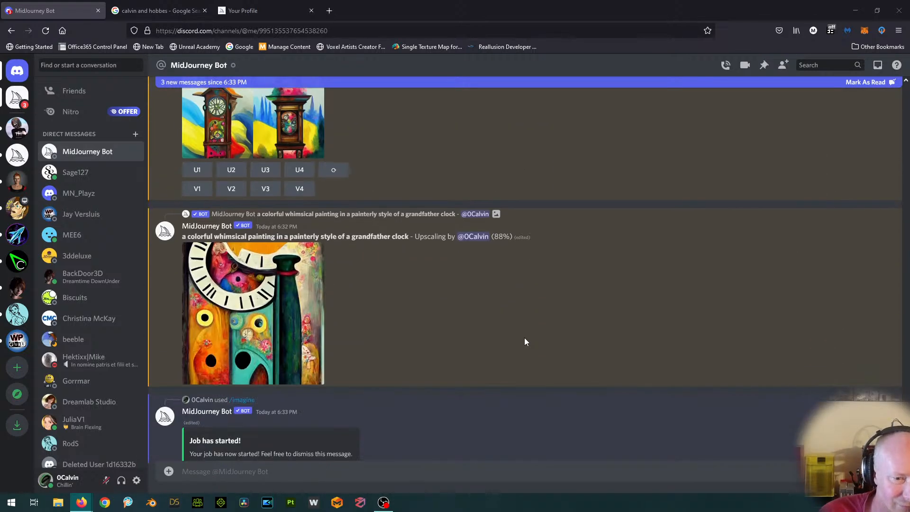
{"action": "scroll", "coordinate": [524, 337], "scroll_direction": "up", "scroll_amount": 5}
{"action": "scroll", "coordinate": [524, 337], "scroll_direction": "down", "scroll_amount": 1}
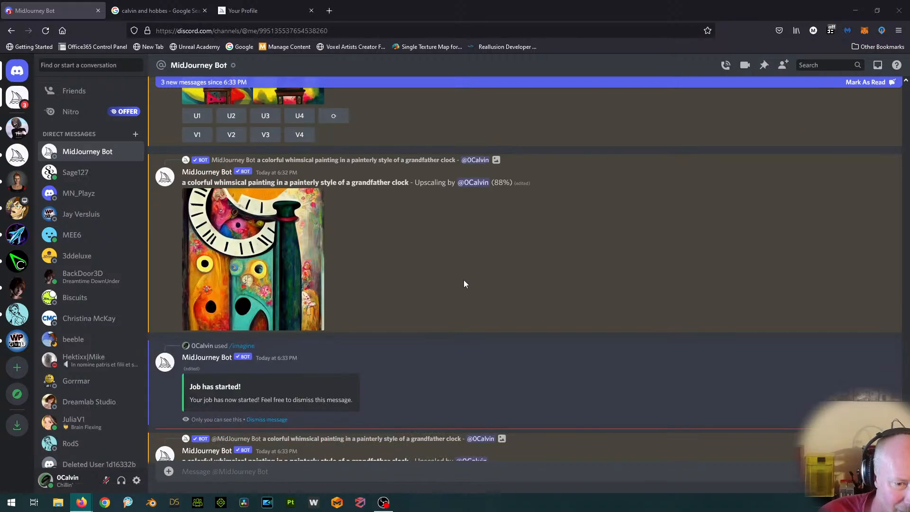
{"action": "left_click", "coordinate": [211, 253]}
{"action": "left_click", "coordinate": [787, 195]}
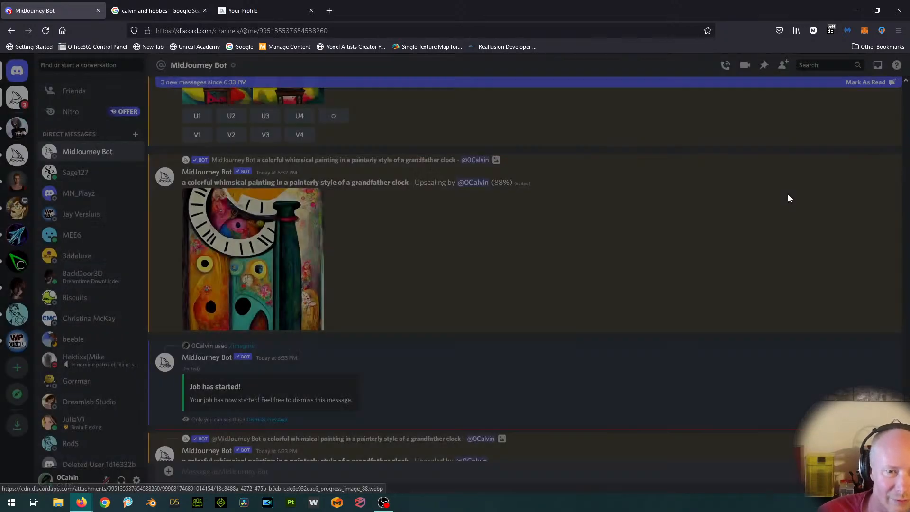
Step: View the upscaled clock with the rainbow-coloured strands enlarged, and check on the "deviant procrastination of harsh clouds" job
{"action": "scroll", "coordinate": [484, 287], "scroll_direction": "down", "scroll_amount": 4}
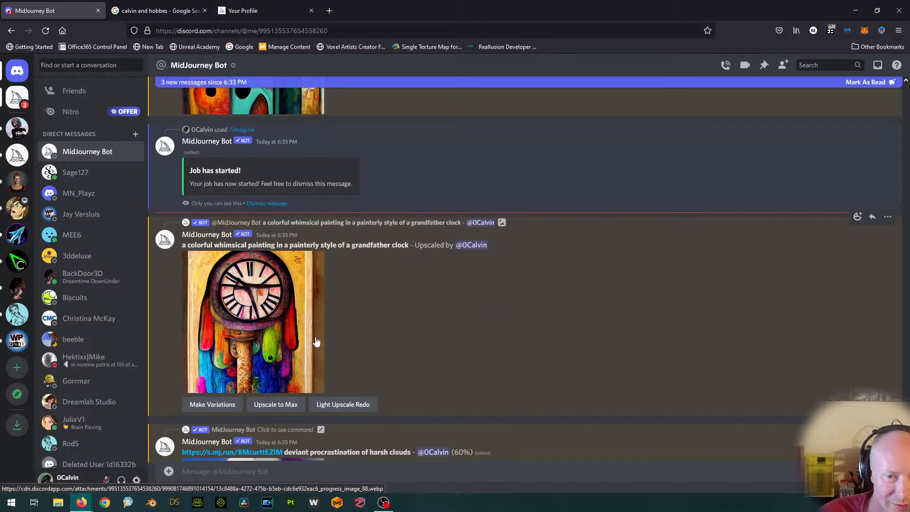
{"action": "left_click", "coordinate": [246, 317]}
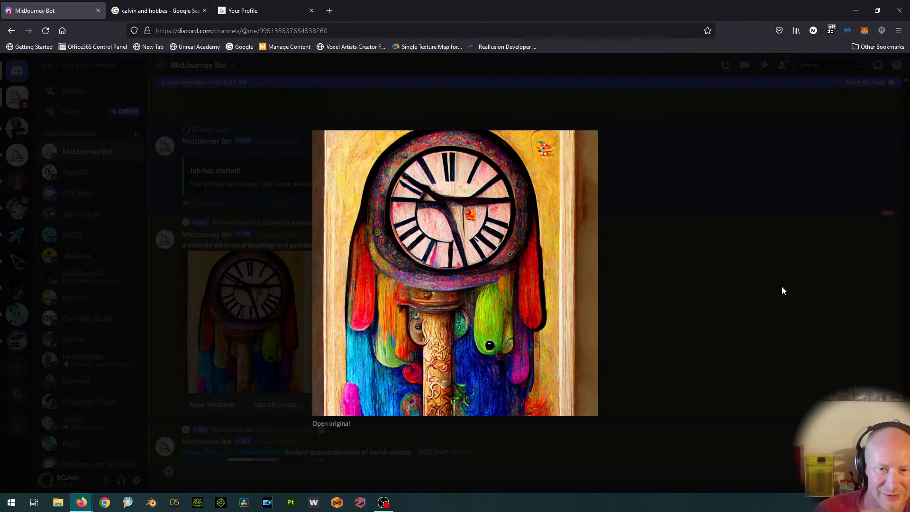
{"action": "left_click", "coordinate": [756, 295]}
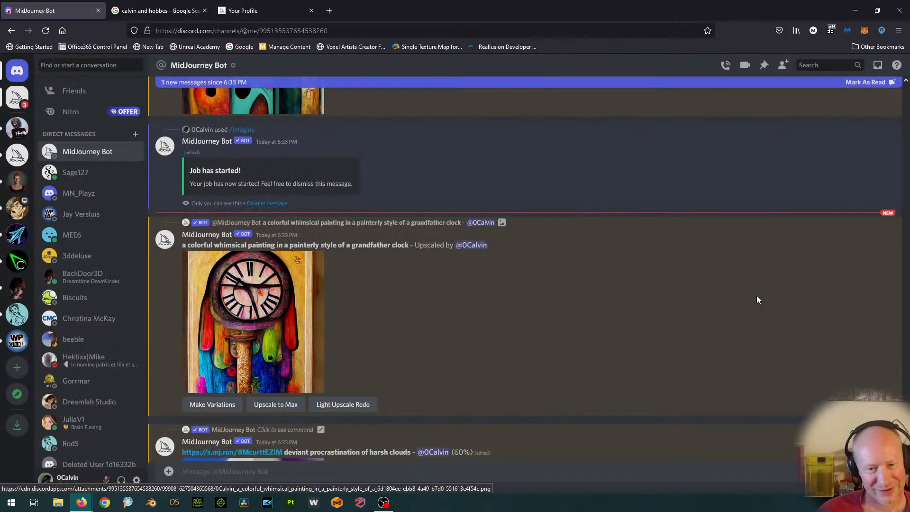
{"action": "scroll", "coordinate": [360, 308], "scroll_direction": "down", "scroll_amount": 4}
{"action": "scroll", "coordinate": [369, 310], "scroll_direction": "down", "scroll_amount": 2}
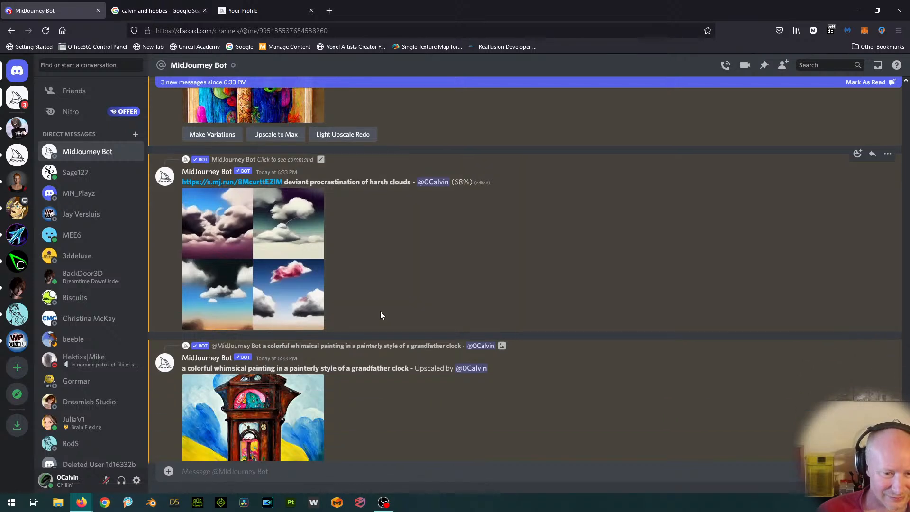
{"action": "scroll", "coordinate": [380, 310], "scroll_direction": "down", "scroll_amount": 2}
{"action": "scroll", "coordinate": [389, 326], "scroll_direction": "up", "scroll_amount": 2}
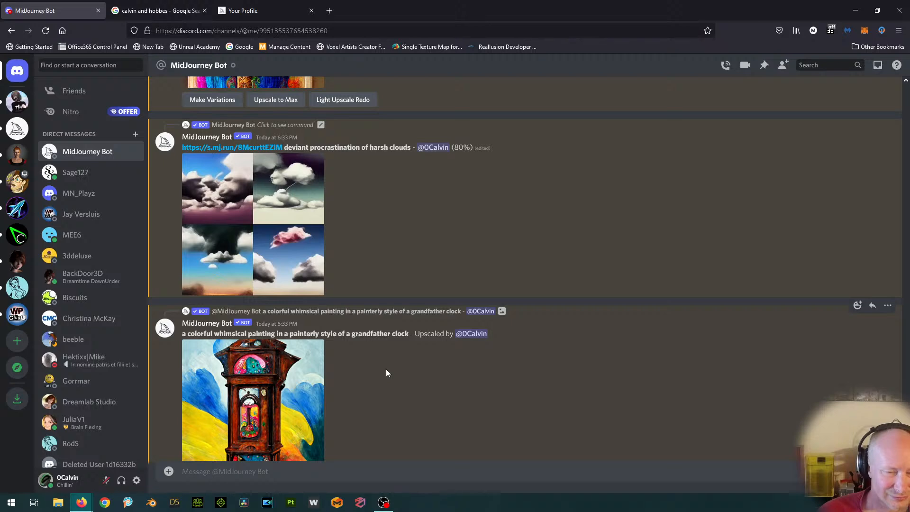
Step: Inspect the upscaled wooden grandfather clock against blue and yellow hills at its original size, and return to the chat
{"action": "scroll", "coordinate": [284, 382], "scroll_direction": "down", "scroll_amount": 2}
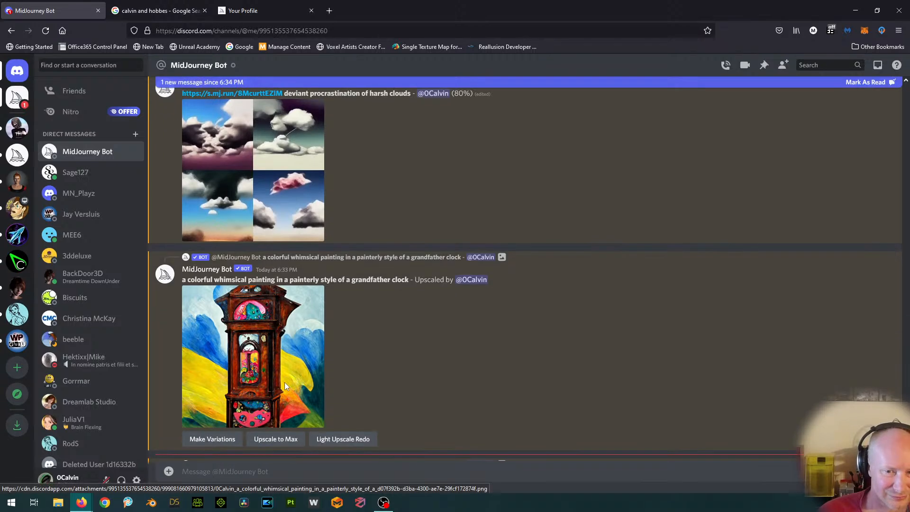
{"action": "left_click", "coordinate": [291, 357]}
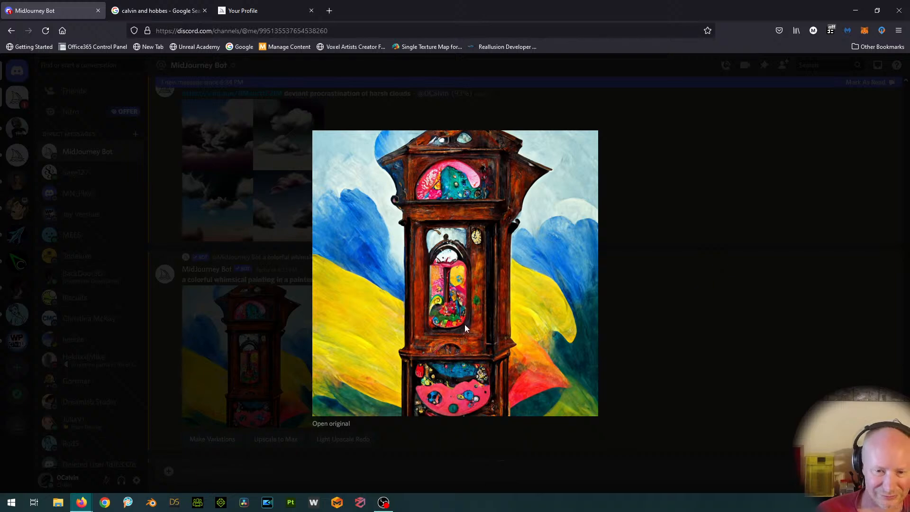
{"action": "left_click", "coordinate": [342, 424]}
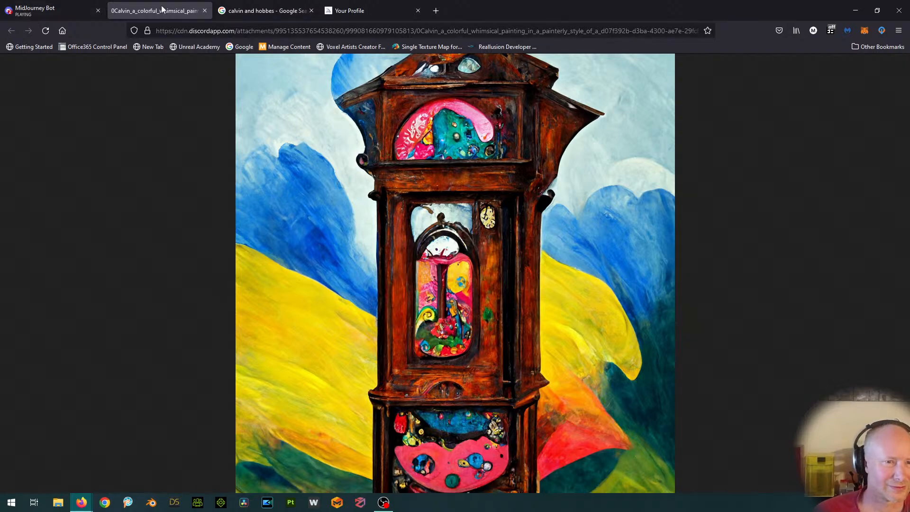
{"action": "left_click", "coordinate": [205, 12]}
{"action": "left_click", "coordinate": [741, 286]}
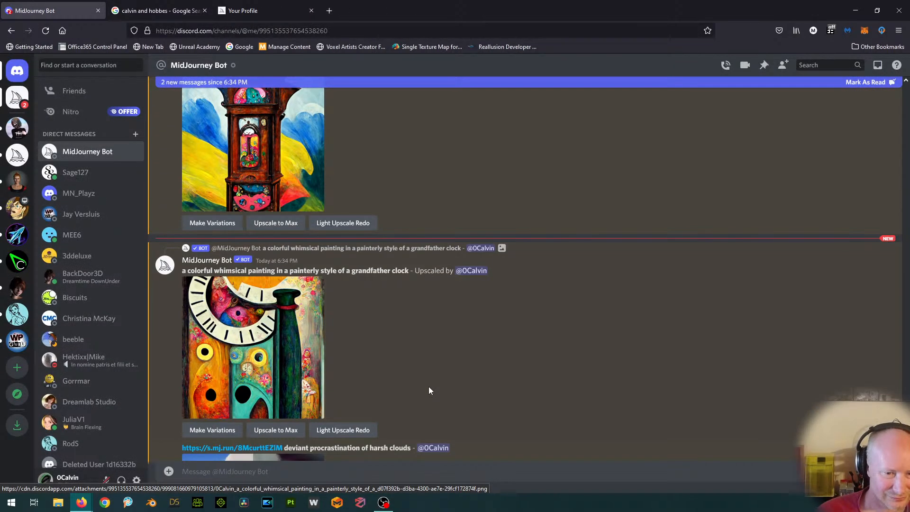
Step: Inspect the finished upscale of the abstract clock with the green column at its original size, and return to the chat
{"action": "left_click", "coordinate": [263, 332]}
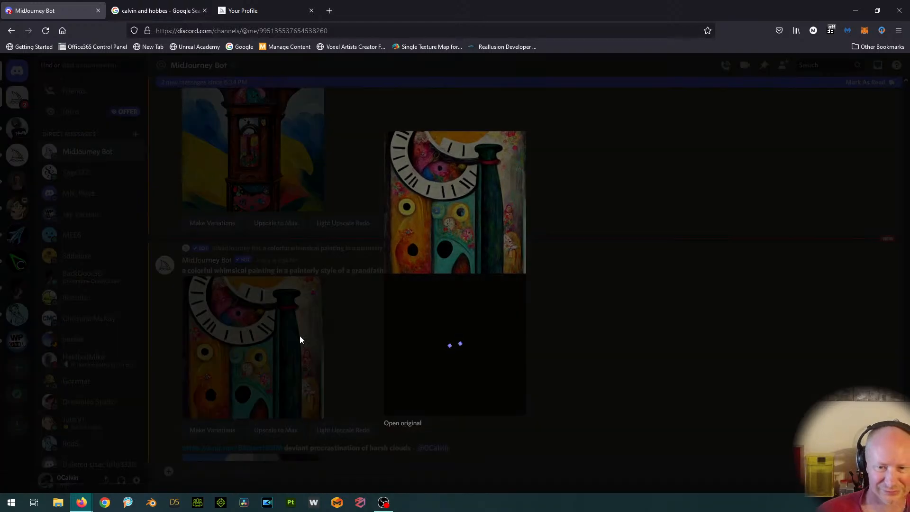
{"action": "left_click", "coordinate": [694, 300]}
{"action": "left_click", "coordinate": [254, 355]}
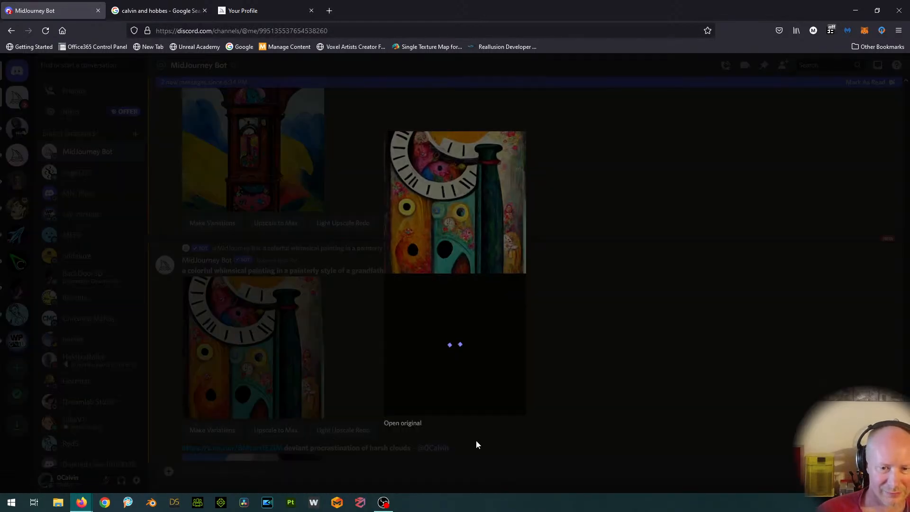
{"action": "left_click", "coordinate": [334, 426]}
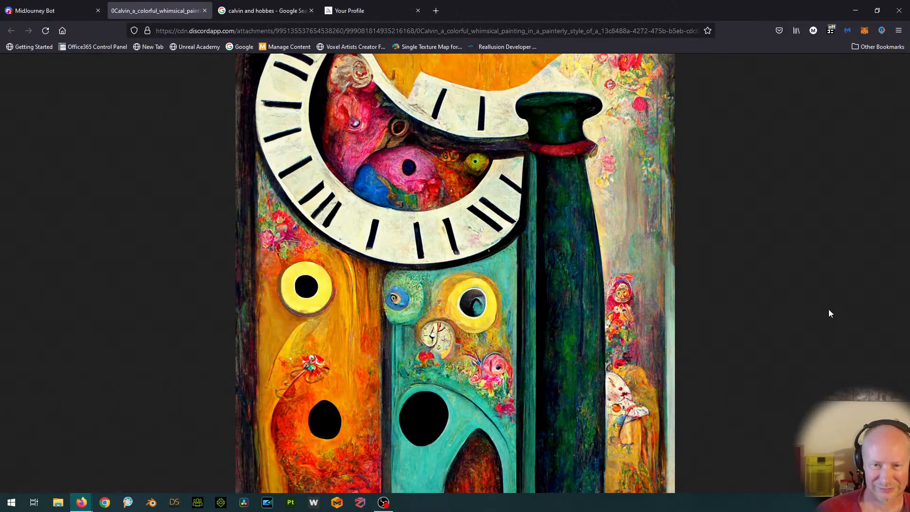
{"action": "left_click", "coordinate": [205, 10]}
{"action": "left_click", "coordinate": [730, 269]}
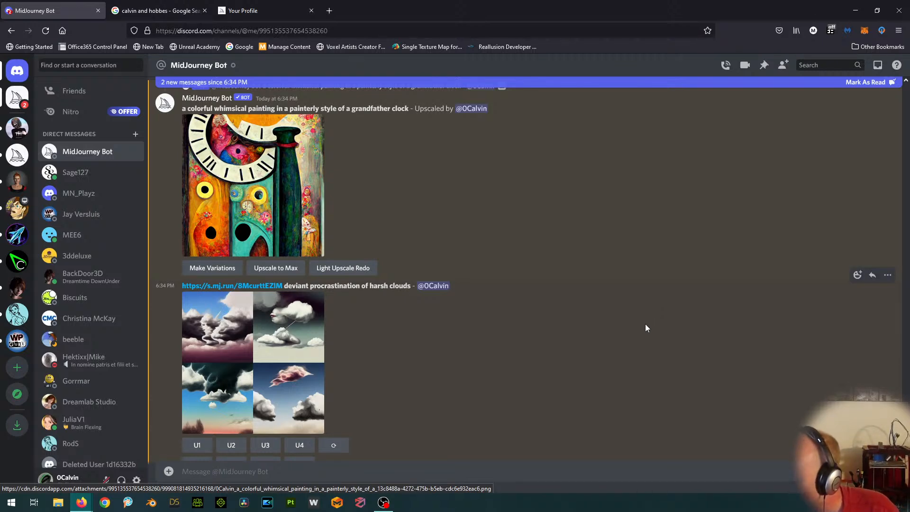
Step: Open the source image linked in the "deviant procrastination of harsh clouds" result, and return to the Discord chat
{"action": "scroll", "coordinate": [645, 324], "scroll_direction": "up", "scroll_amount": 4}
{"action": "scroll", "coordinate": [644, 325], "scroll_direction": "down", "scroll_amount": 5}
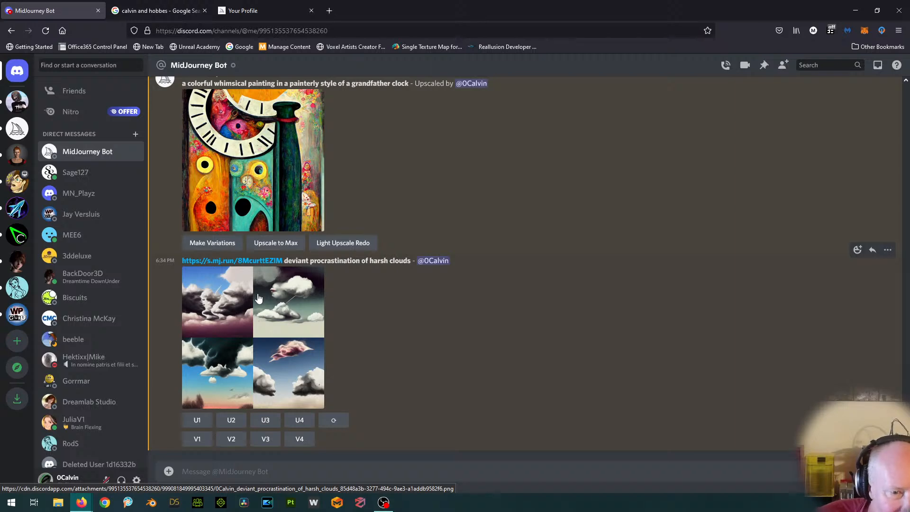
{"action": "left_click", "coordinate": [263, 262]}
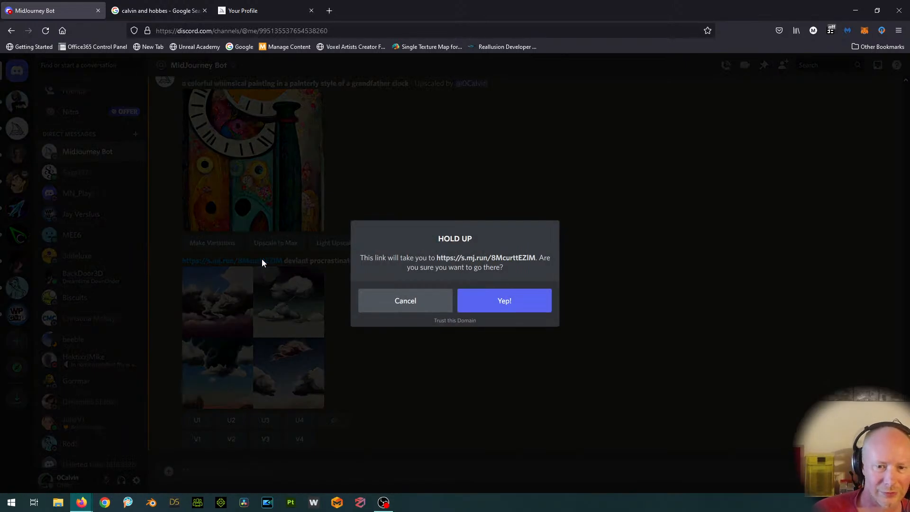
{"action": "left_click", "coordinate": [537, 309]}
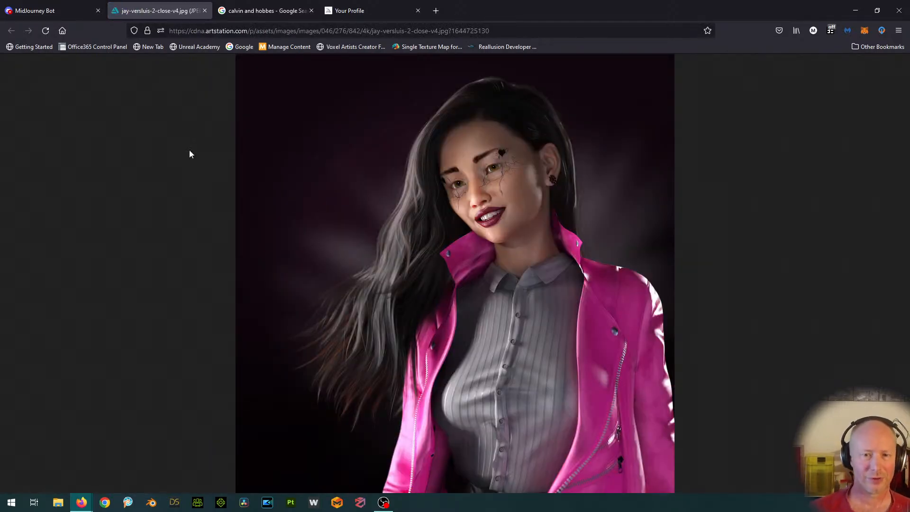
{"action": "left_click", "coordinate": [46, 11]}
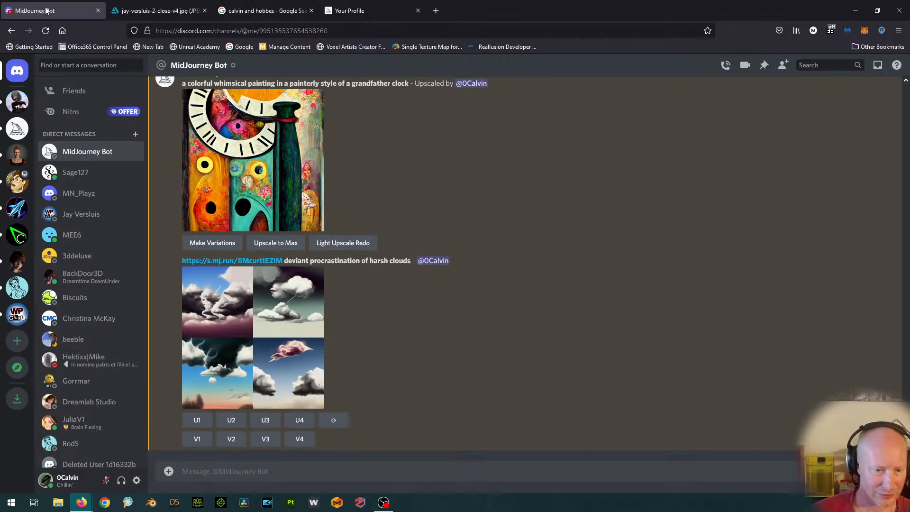
Step: Enlarge the four harsh clouds images and open the grid at its original size
{"action": "left_click", "coordinate": [271, 313]}
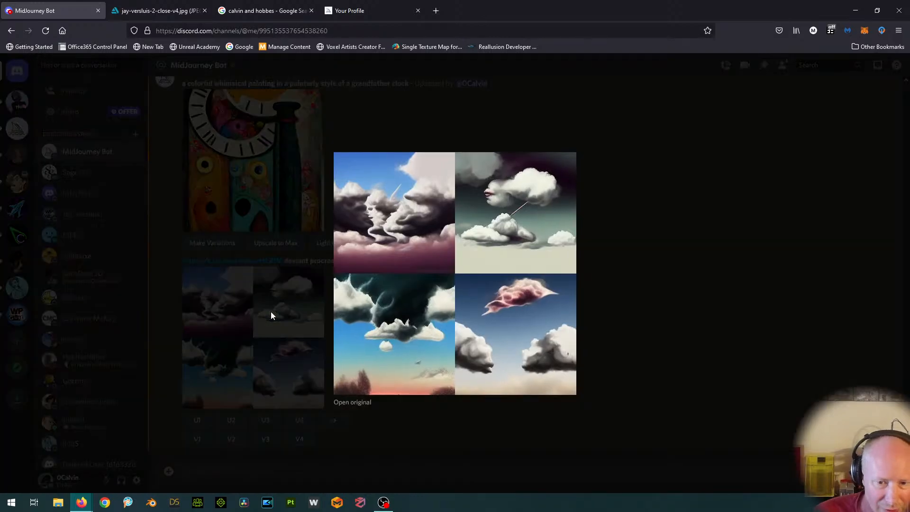
{"action": "left_click", "coordinate": [711, 255]}
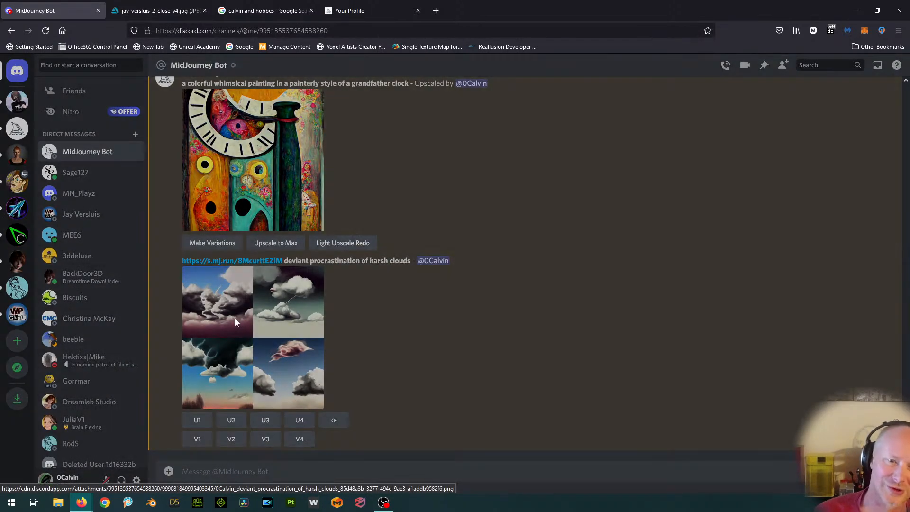
{"action": "left_click", "coordinate": [235, 322]}
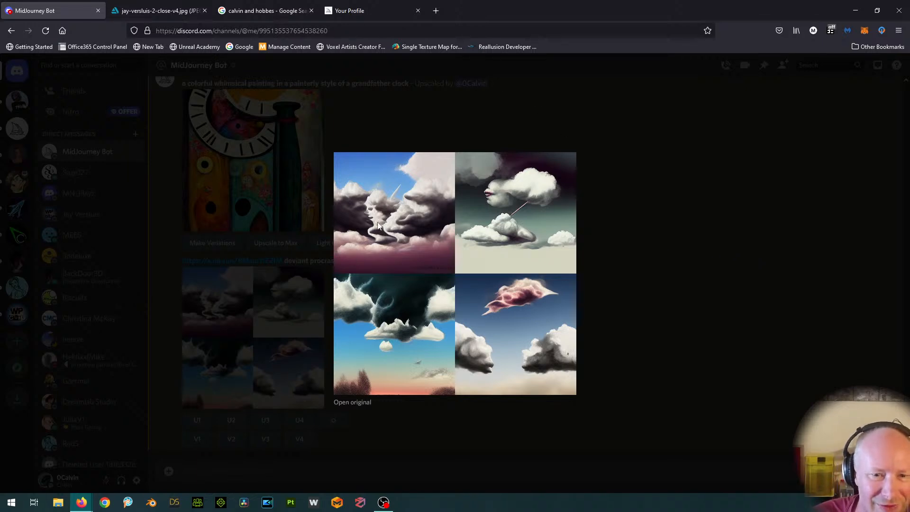
{"action": "left_click", "coordinate": [355, 402]}
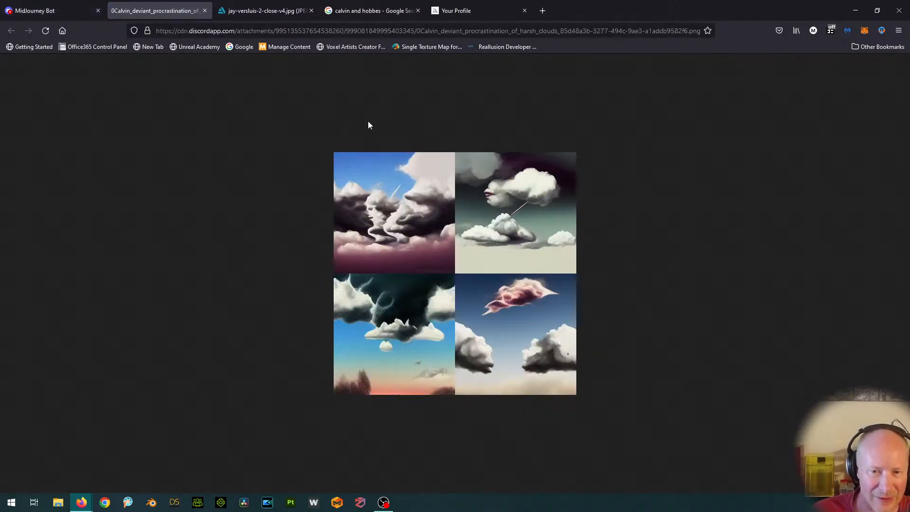
Step: Compare the source portrait with the four cloud images, close the full-size cloud grid and return to the chat
{"action": "left_click", "coordinate": [246, 11]}
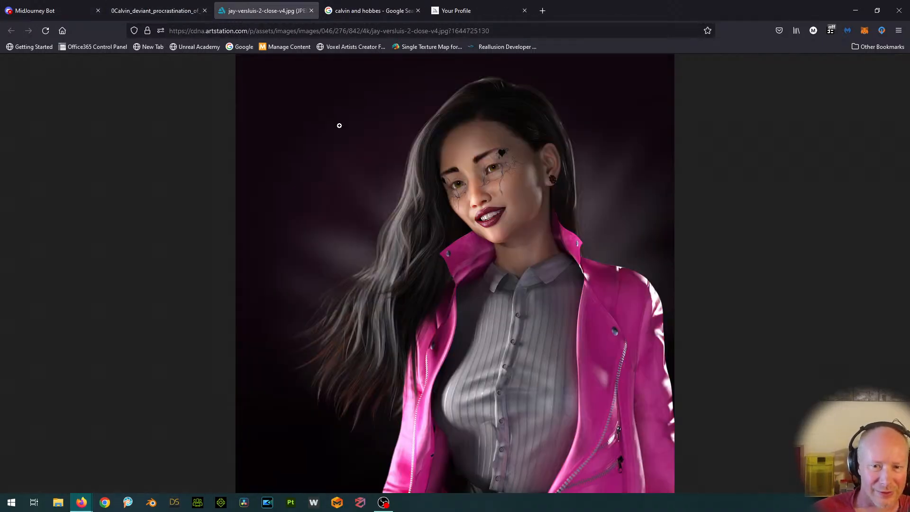
{"action": "left_click", "coordinate": [137, 14]}
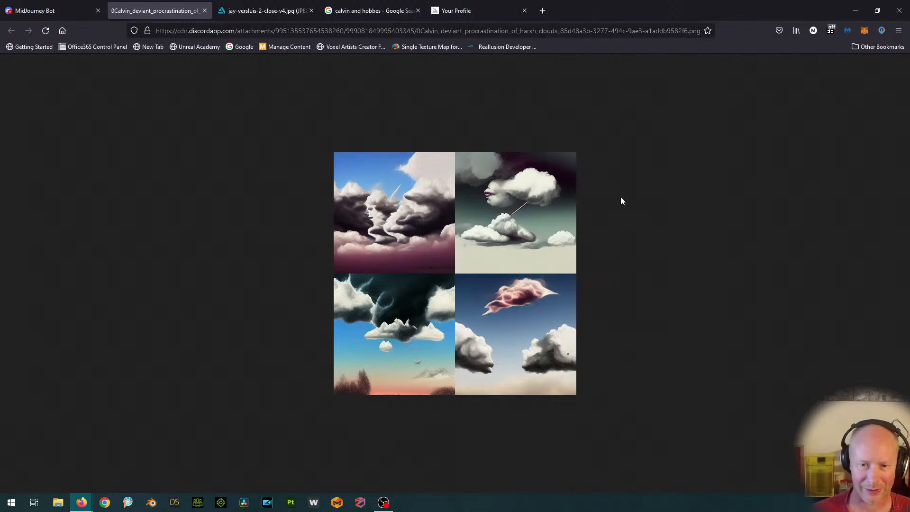
{"action": "left_click", "coordinate": [230, 12]}
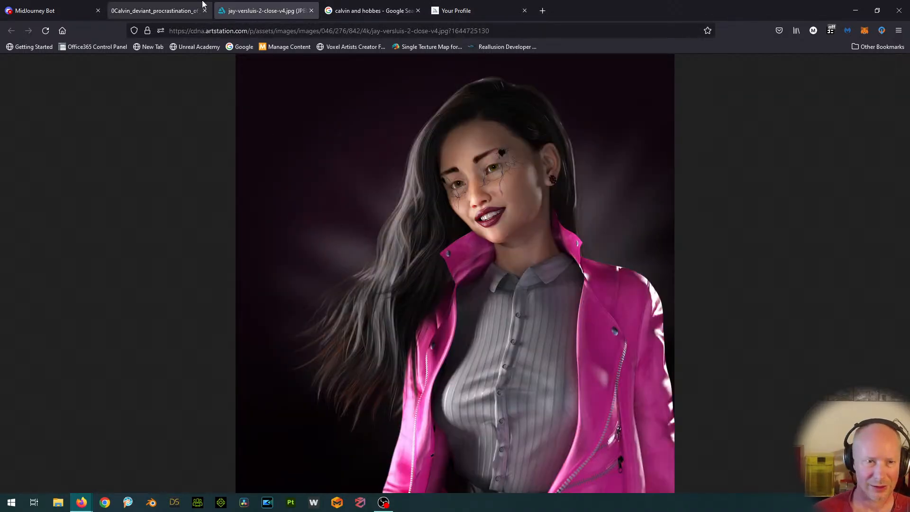
{"action": "left_click", "coordinate": [176, 11]}
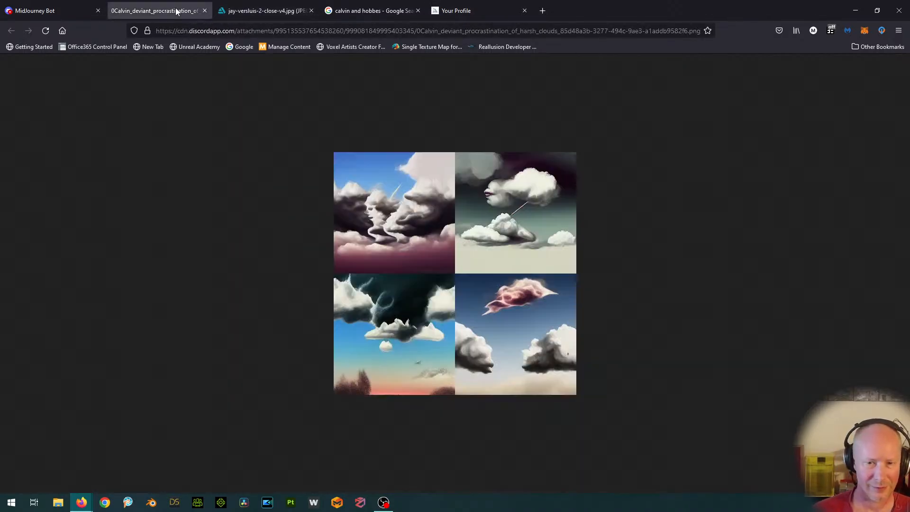
{"action": "left_click", "coordinate": [263, 11]}
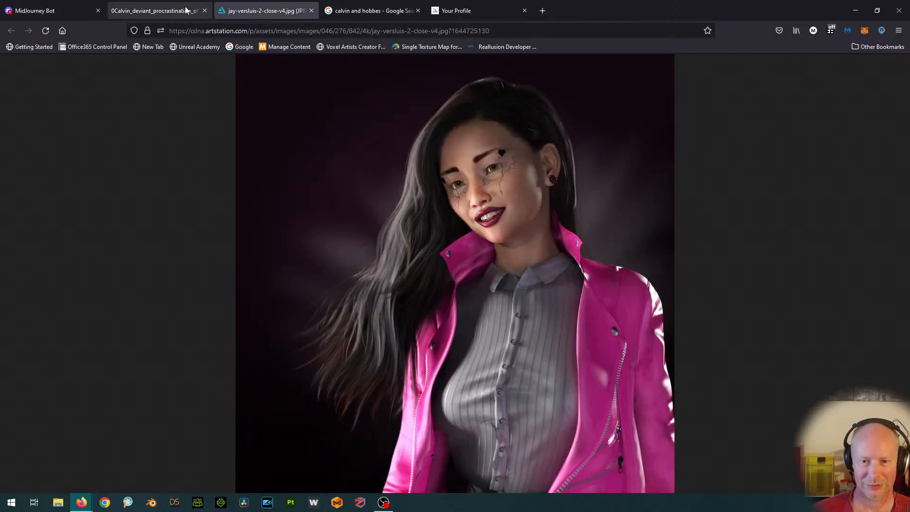
{"action": "left_click", "coordinate": [173, 11]}
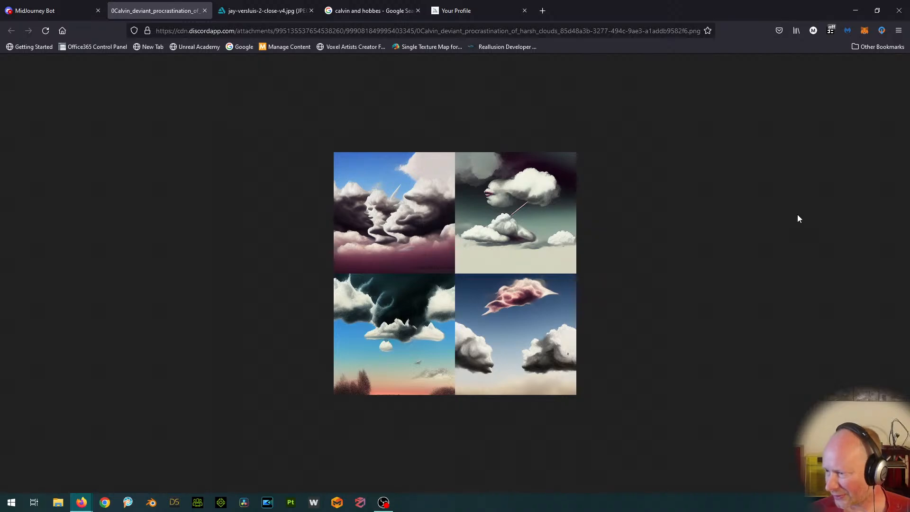
{"action": "left_click", "coordinate": [204, 11]}
{"action": "left_click", "coordinate": [75, 11]}
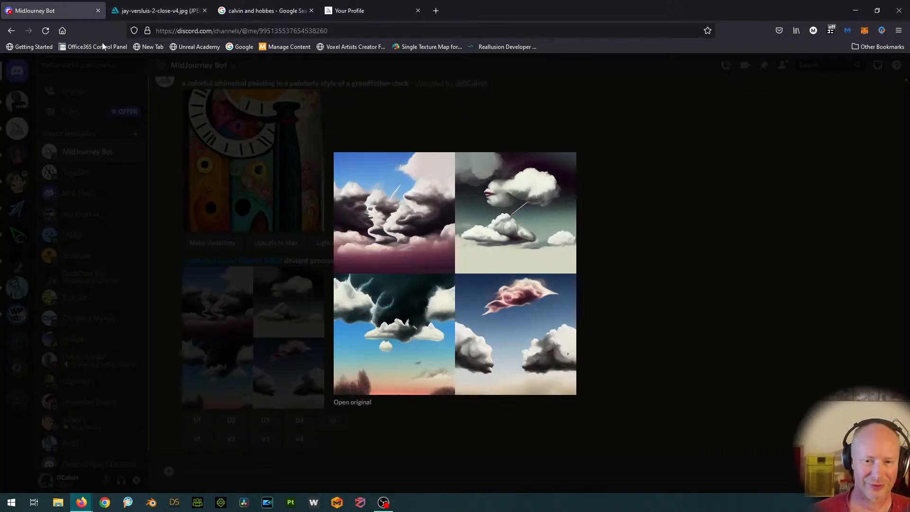
{"action": "left_click", "coordinate": [741, 211]}
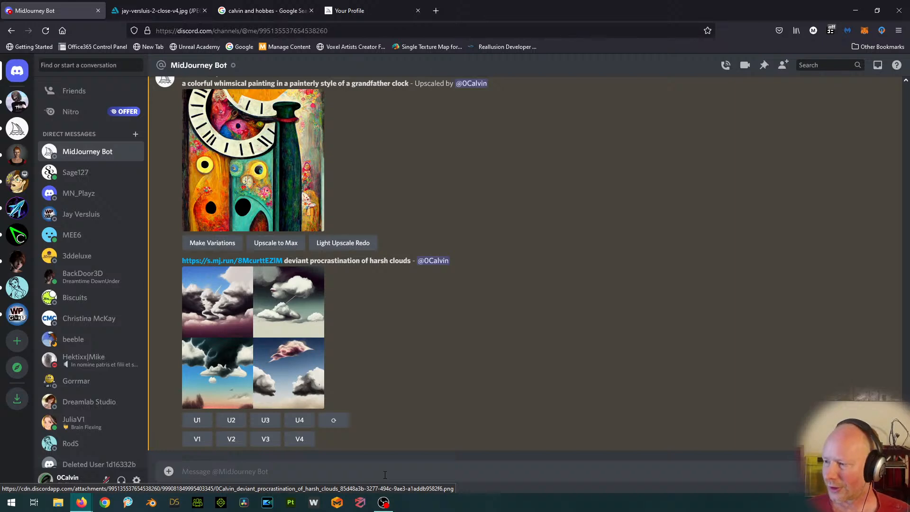
{"action": "scroll", "coordinate": [494, 303], "scroll_direction": "up", "scroll_amount": 15}
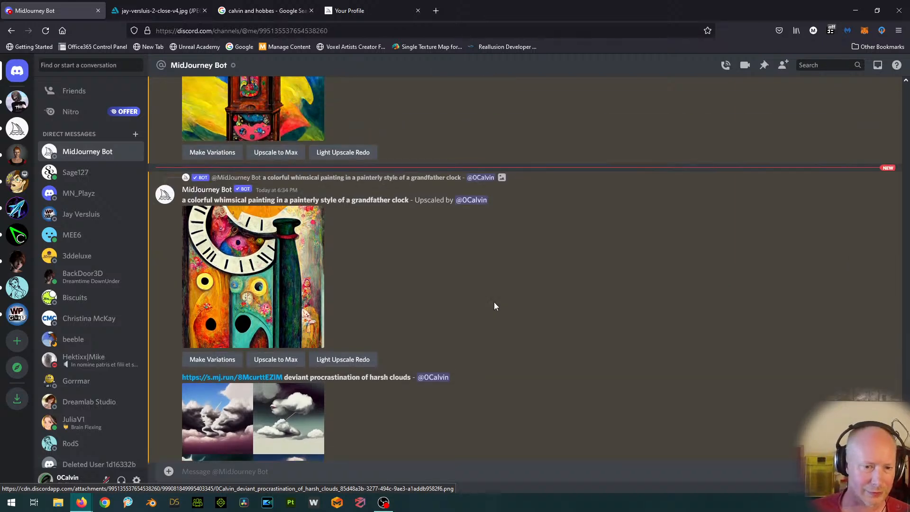
{"action": "scroll", "coordinate": [494, 306], "scroll_direction": "up", "scroll_amount": 1}
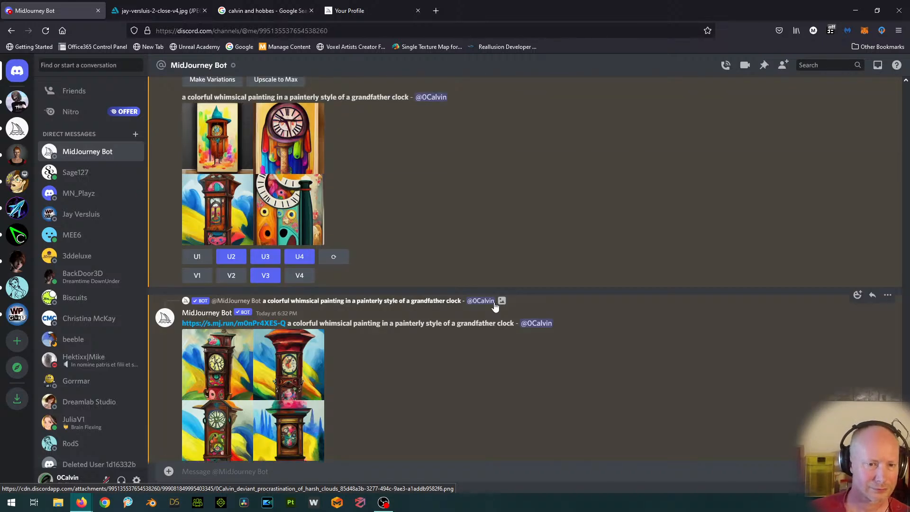
{"action": "scroll", "coordinate": [495, 306], "scroll_direction": "up", "scroll_amount": 7}
{"action": "scroll", "coordinate": [495, 306], "scroll_direction": "down", "scroll_amount": 5}
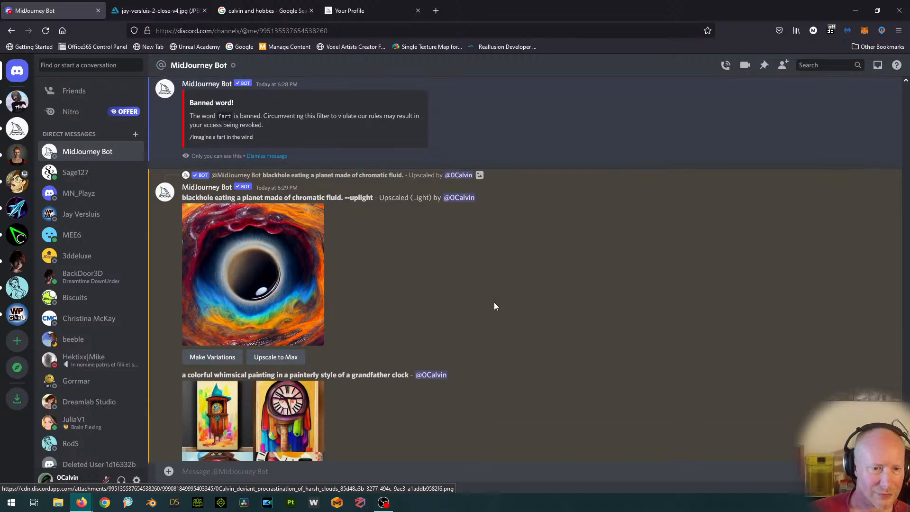
{"action": "scroll", "coordinate": [494, 324], "scroll_direction": "down", "scroll_amount": 15}
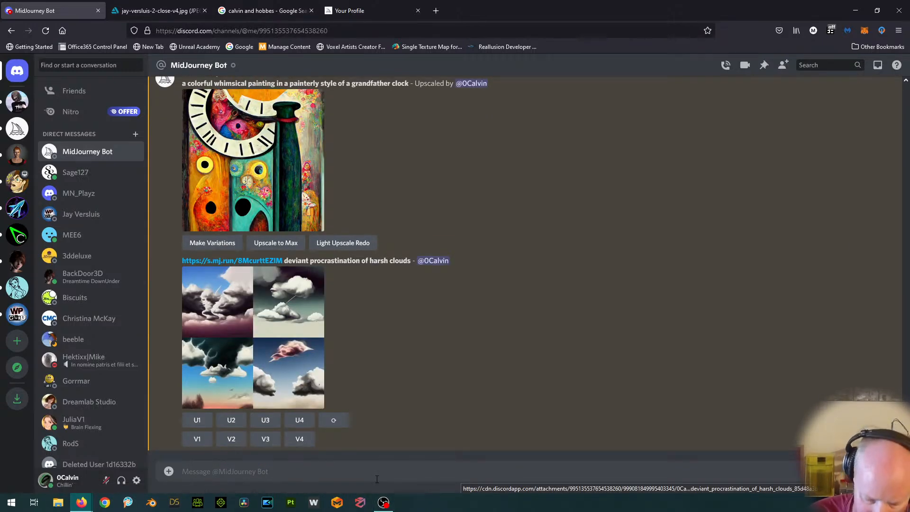
Step: Generate images with /imagine from the copied ArtStation portrait link plus the word "hippie", and check the source portrait while they render
{"action": "left_click", "coordinate": [376, 479]}
{"action": "type", "text": "/ima"}
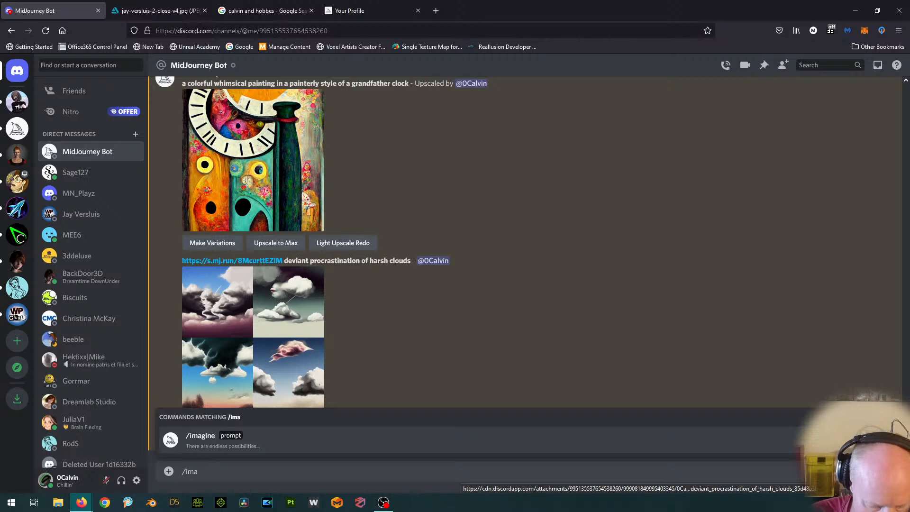
{"action": "type", "text": "gine"}
{"action": "key", "text": "Tab"}
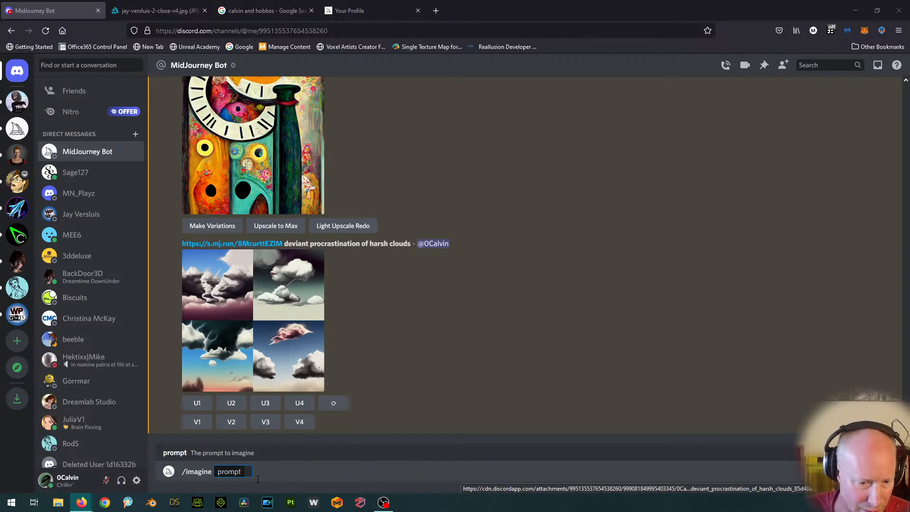
{"action": "key", "text": "ctrl+v"}
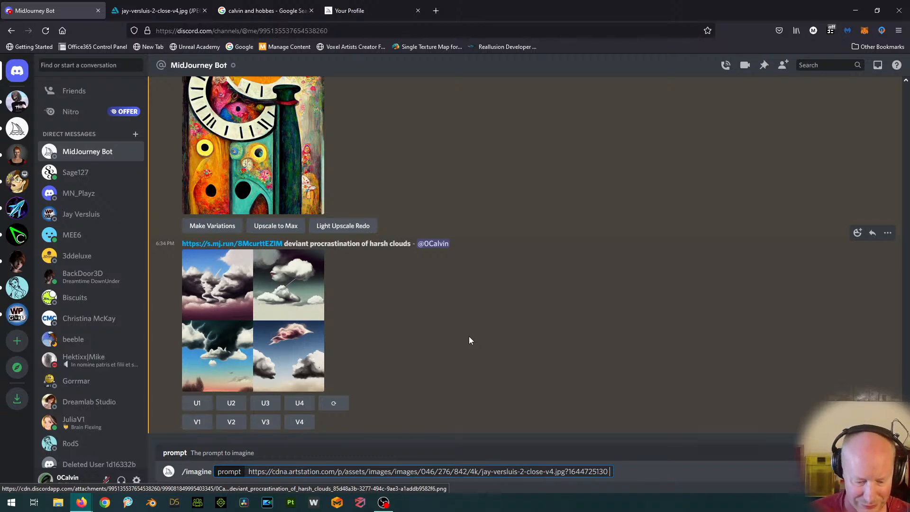
{"action": "type", "text": "hippie"}
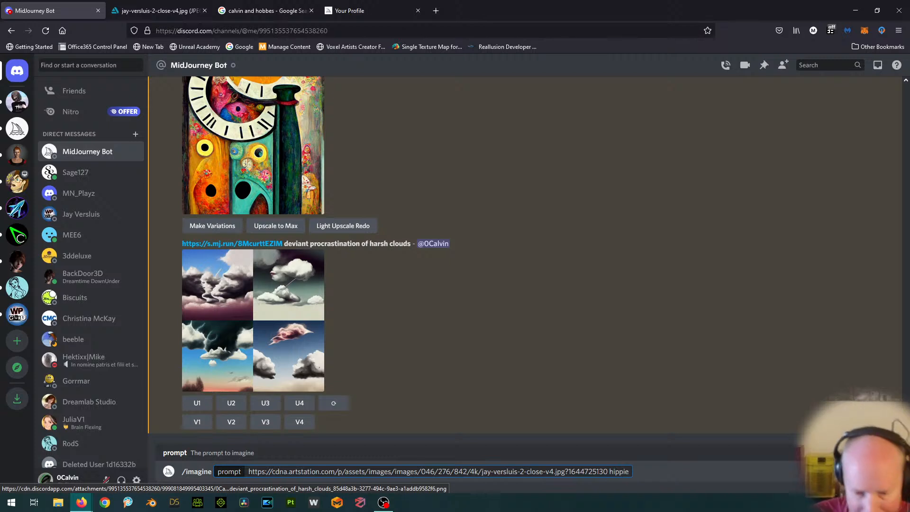
{"action": "key", "text": "Return"}
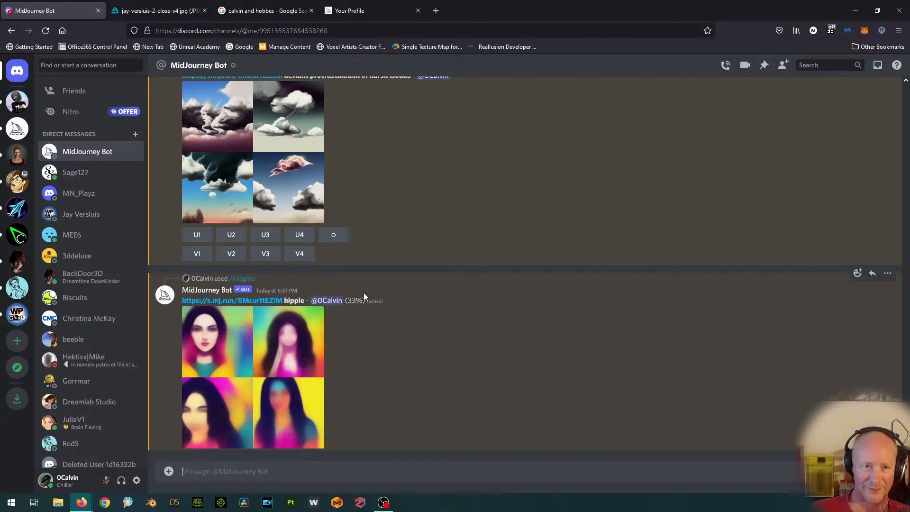
{"action": "left_click", "coordinate": [159, 11]}
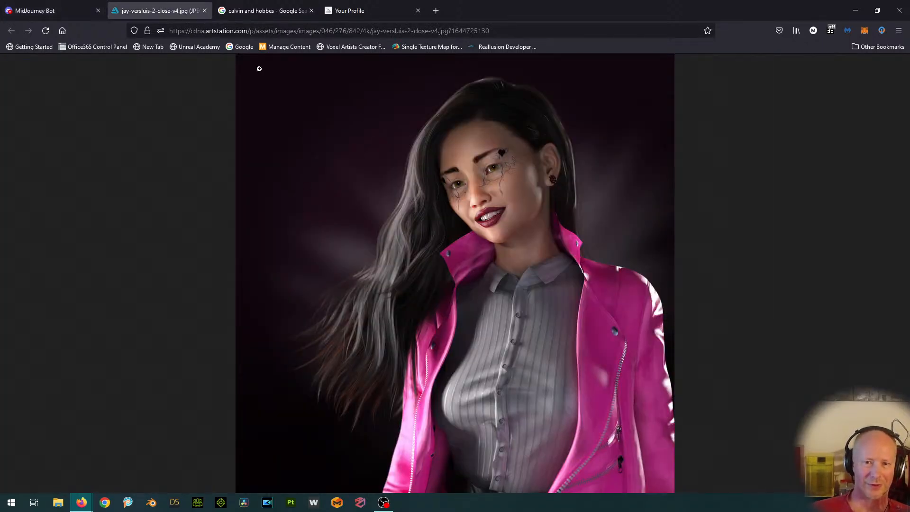
{"action": "left_click", "coordinate": [22, 10]}
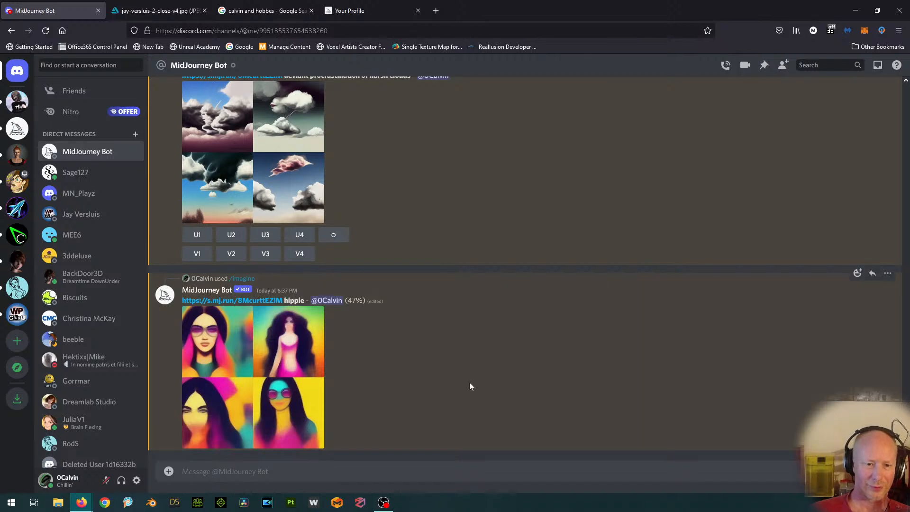
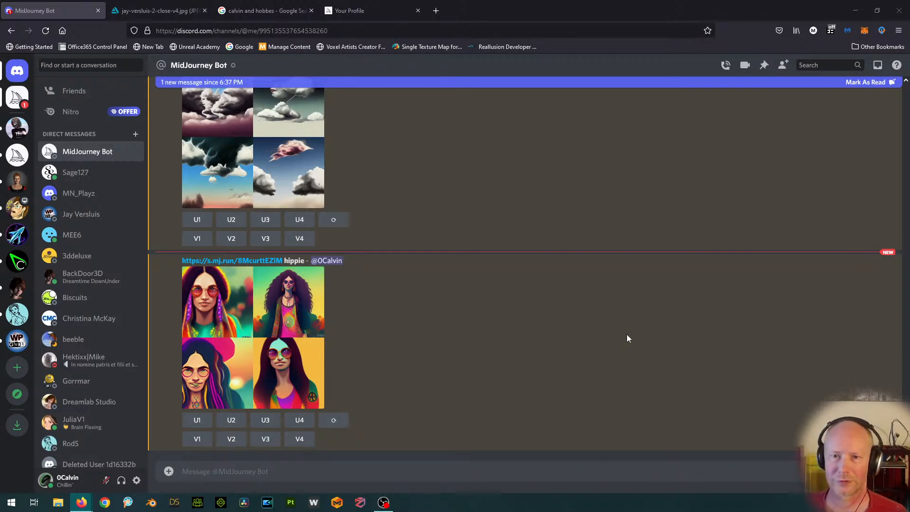
Step: Open youtube.com in a new browser tab
{"action": "left_click", "coordinate": [351, 11]}
{"action": "left_click", "coordinate": [280, 30]}
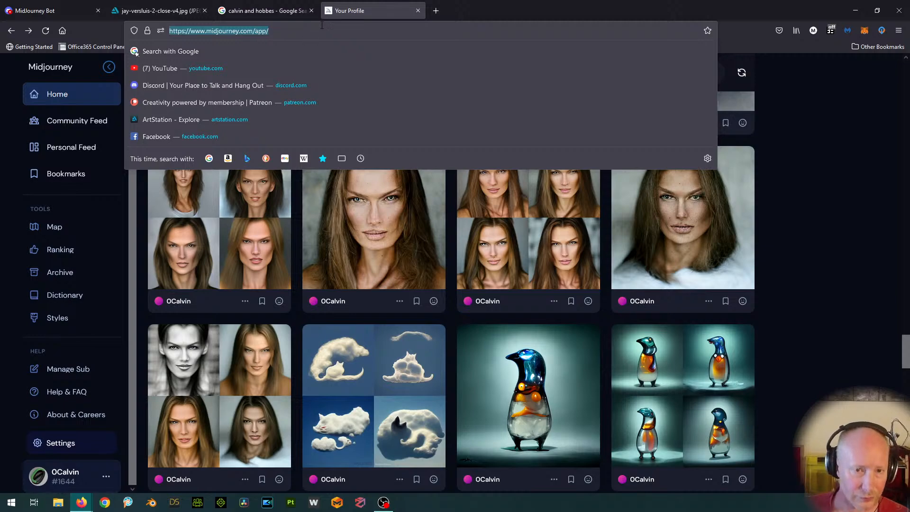
{"action": "left_click", "coordinate": [436, 11]}
{"action": "type", "text": "youtube.com/"}
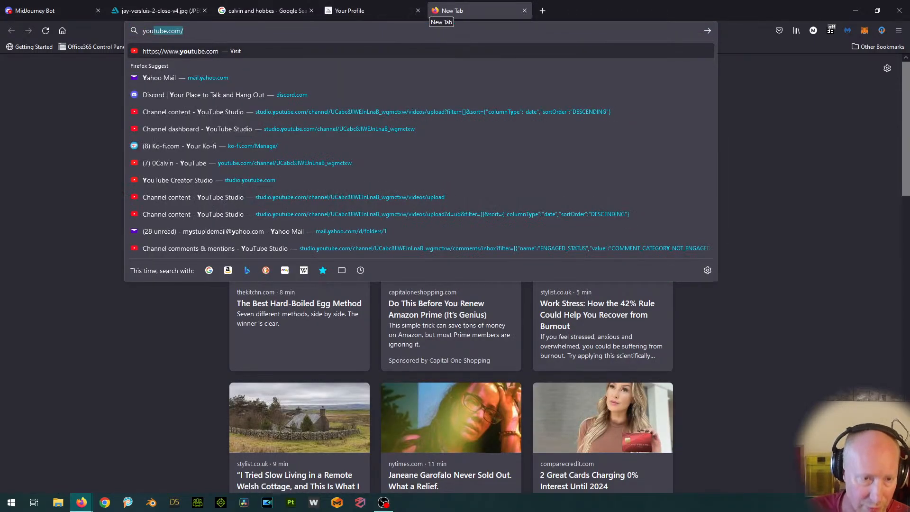
{"action": "key", "text": "Return"}
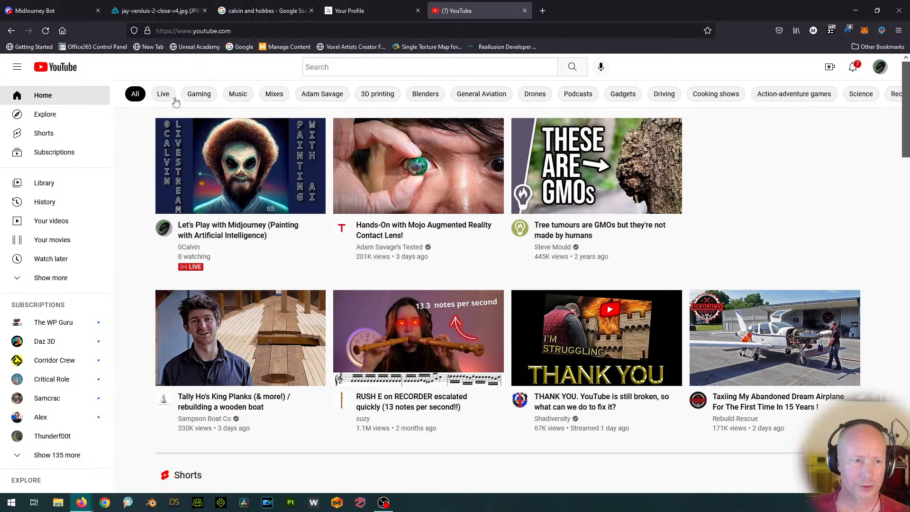
Step: View the contact details on the own YouTube channel's About page, then close YouTube and return to the Discord chat
{"action": "left_click", "coordinate": [880, 67]}
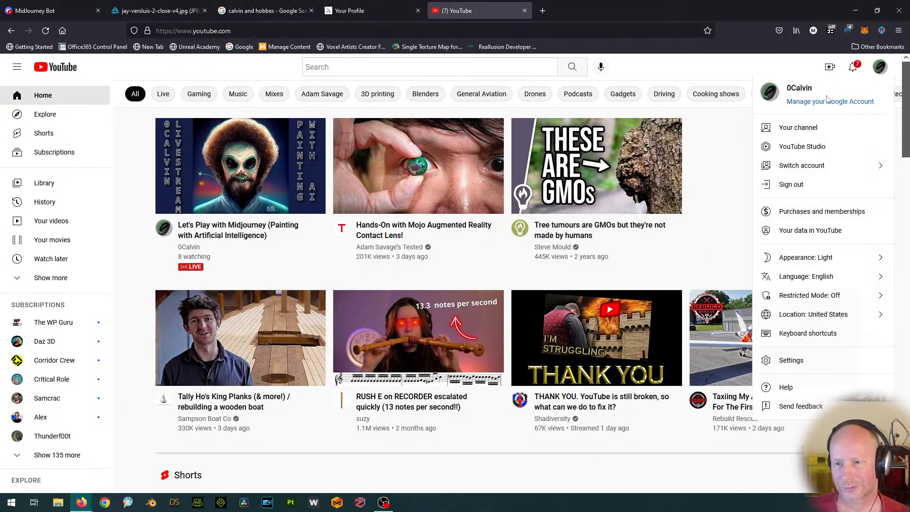
{"action": "left_click", "coordinate": [804, 129]}
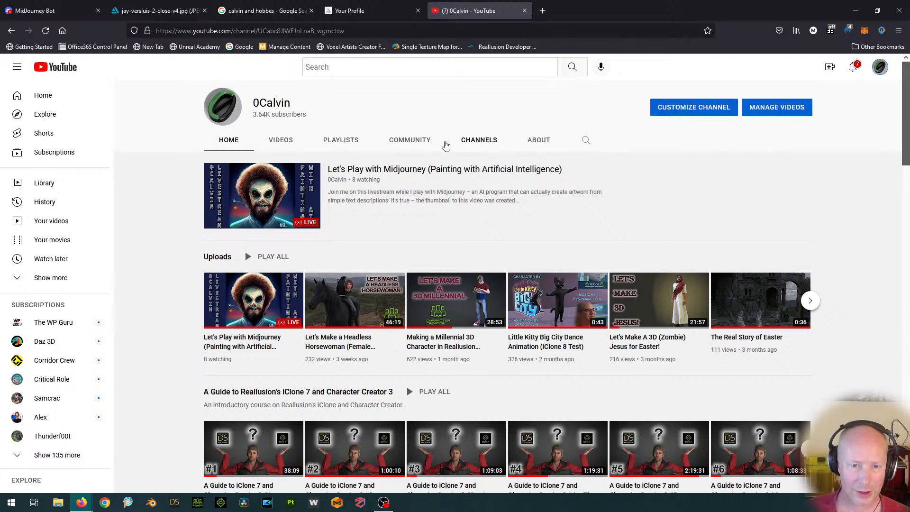
{"action": "left_click", "coordinate": [538, 143]}
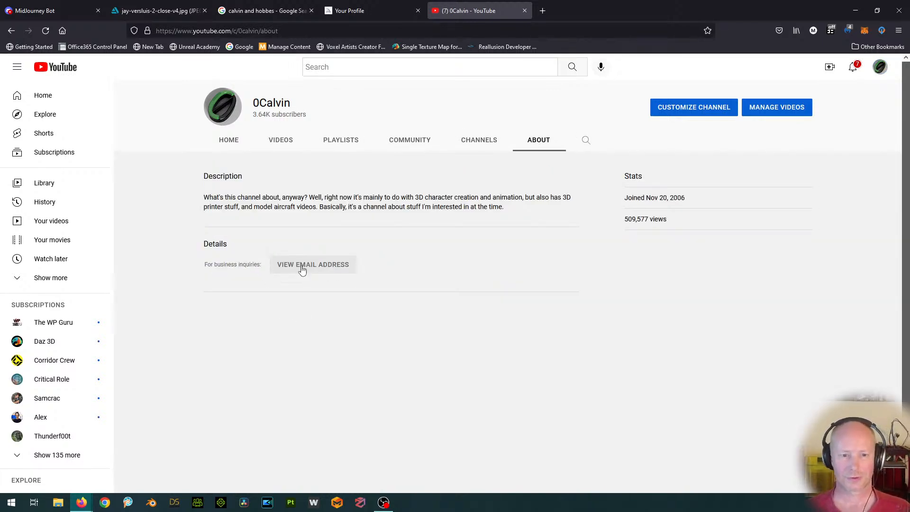
{"action": "left_click", "coordinate": [525, 11]}
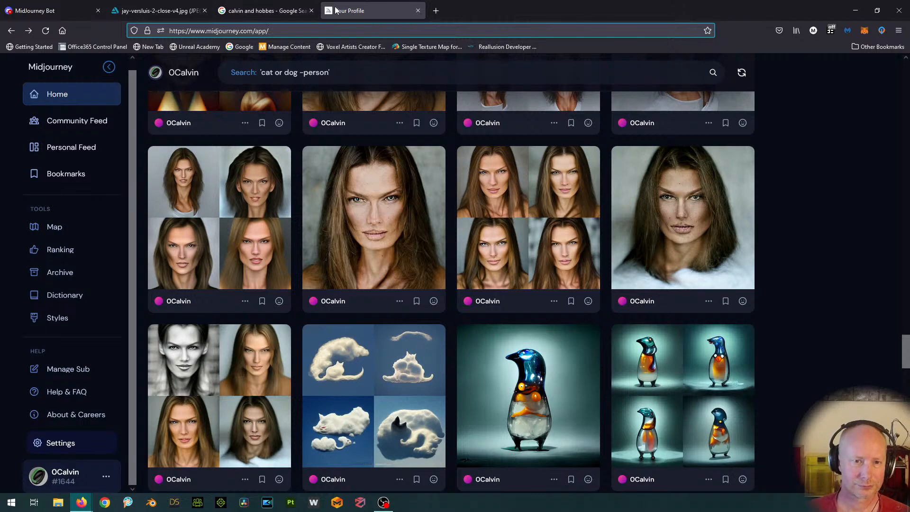
{"action": "left_click", "coordinate": [95, 14]}
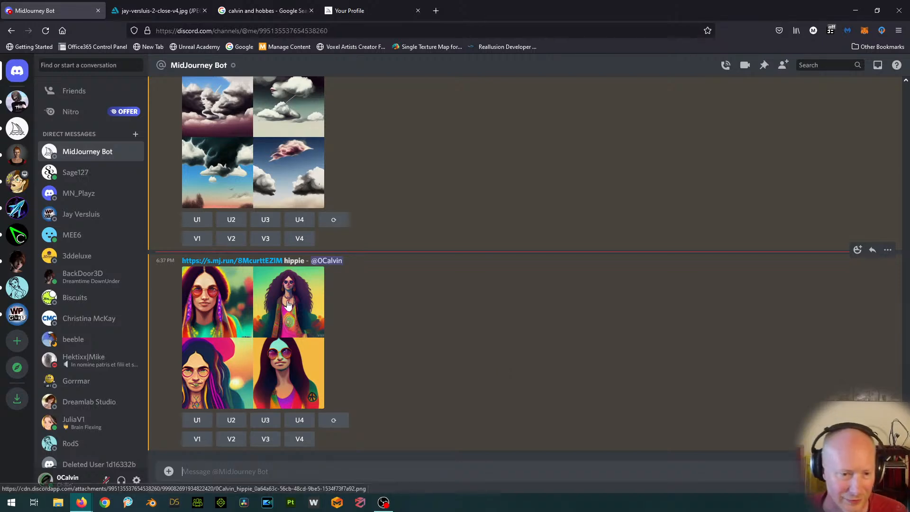
Step: Enlarge the four hippie images, compare them with the source portrait, and close the enlarged view
{"action": "left_click", "coordinate": [271, 316]}
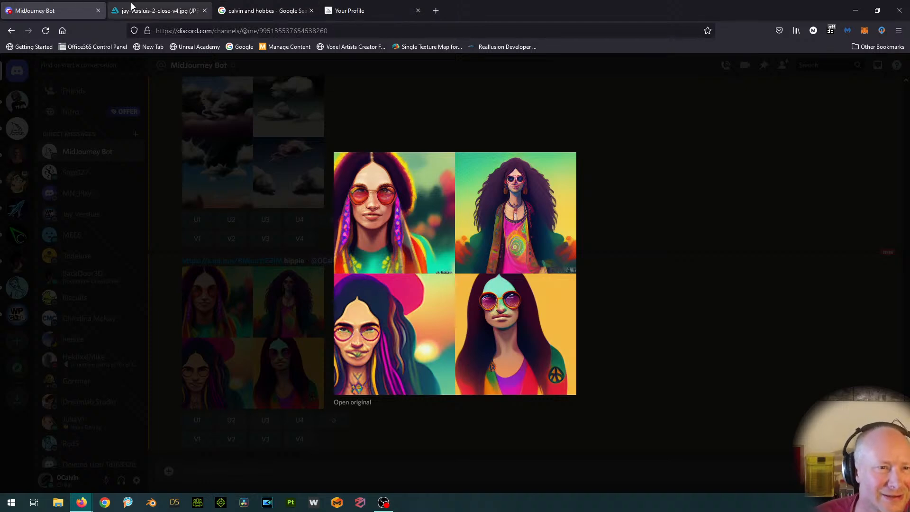
{"action": "left_click", "coordinate": [115, 11]}
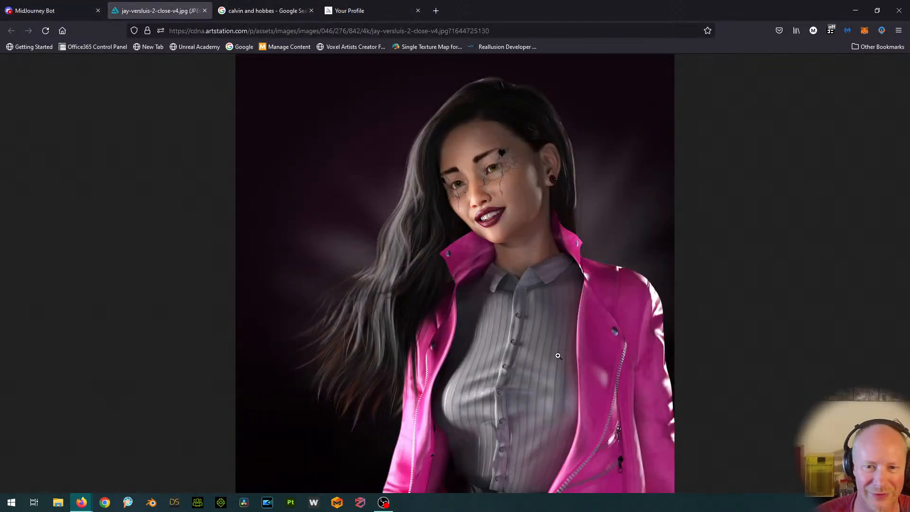
{"action": "left_click", "coordinate": [72, 11]}
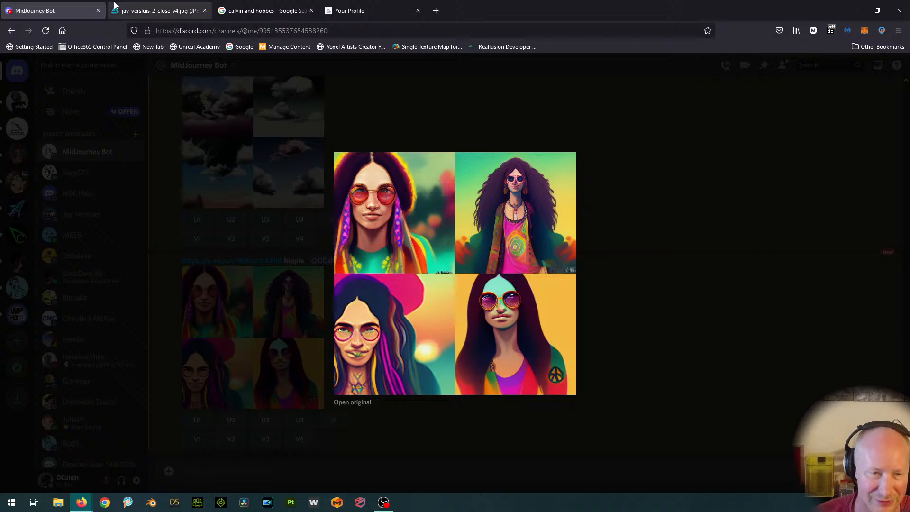
{"action": "left_click", "coordinate": [157, 9]}
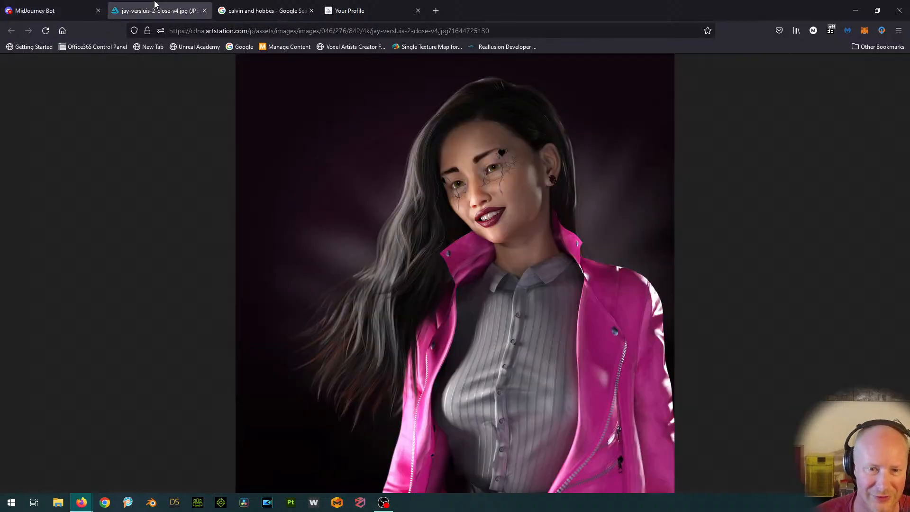
{"action": "left_click", "coordinate": [61, 11]}
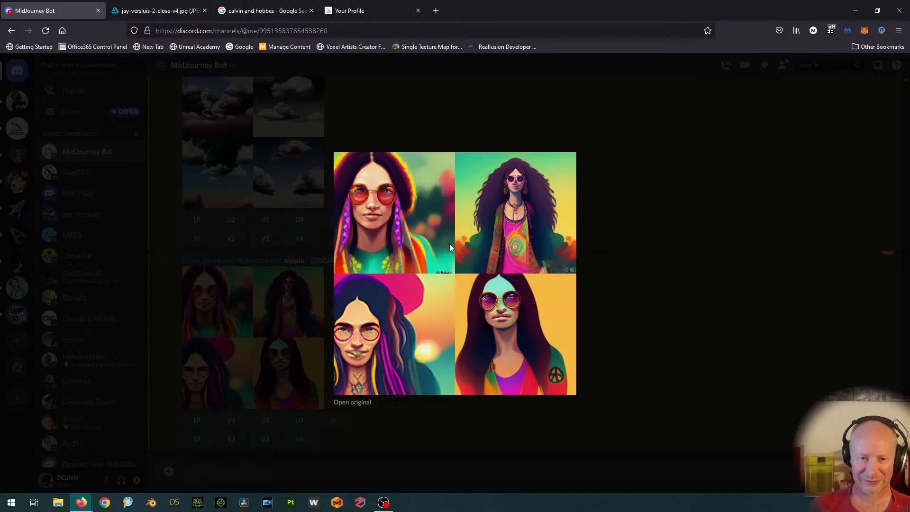
{"action": "left_click", "coordinate": [661, 245]}
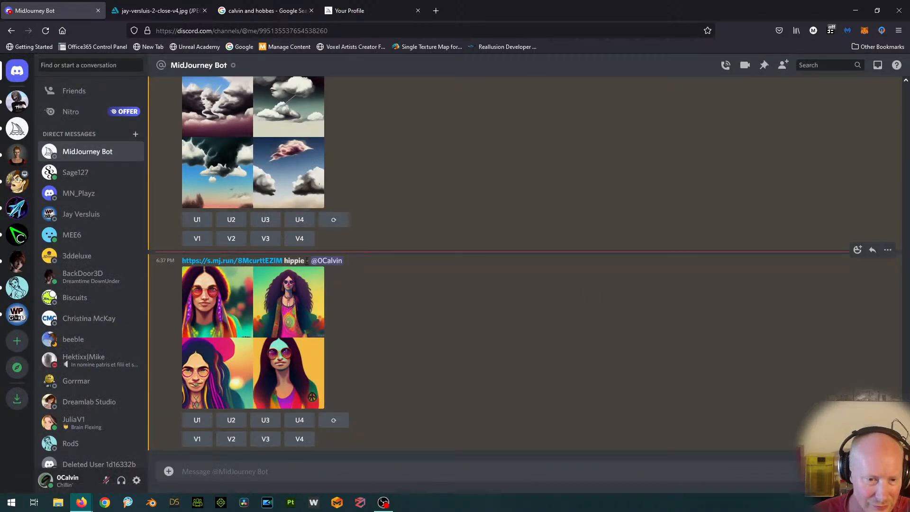
{"action": "left_click_drag", "start_coordinate": [303, 261], "coordinate": [184, 260]}
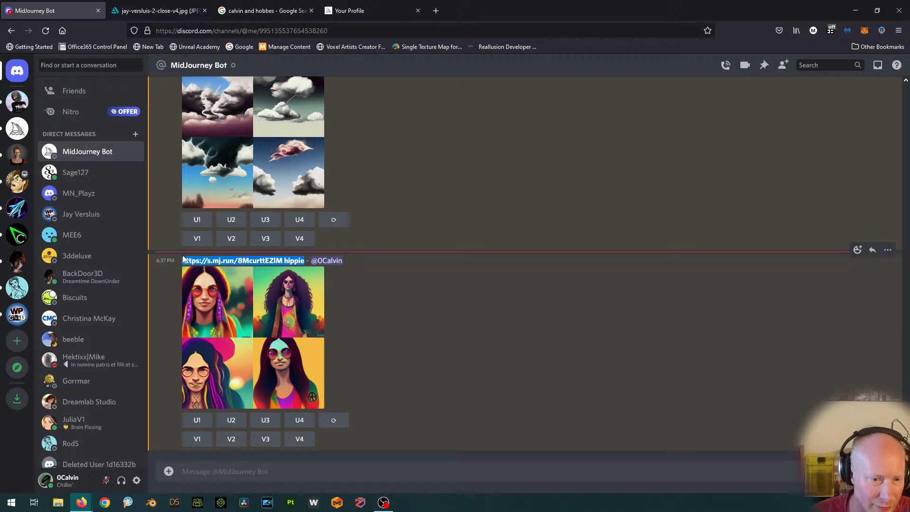
{"action": "key", "text": "ctrl+v"}
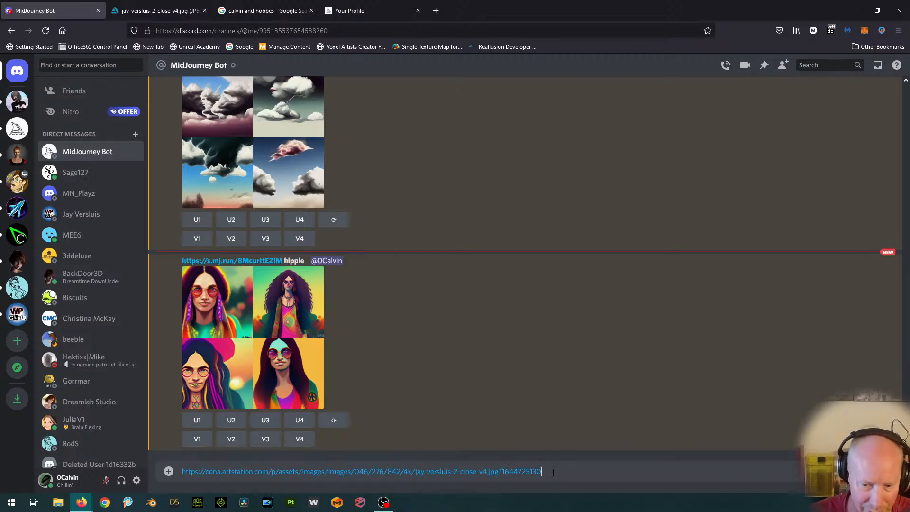
{"action": "left_click_drag", "start_coordinate": [554, 473], "coordinate": [2, 506]}
{"action": "key", "text": "BackSpace"}
{"action": "key", "text": "BackSpace"}
{"action": "key", "text": "BackSpace"}
{"action": "key", "text": "BackSpace"}
{"action": "key", "text": "BackSpace"}
{"action": "key", "text": "BackSpace"}
{"action": "key", "text": "BackSpace"}
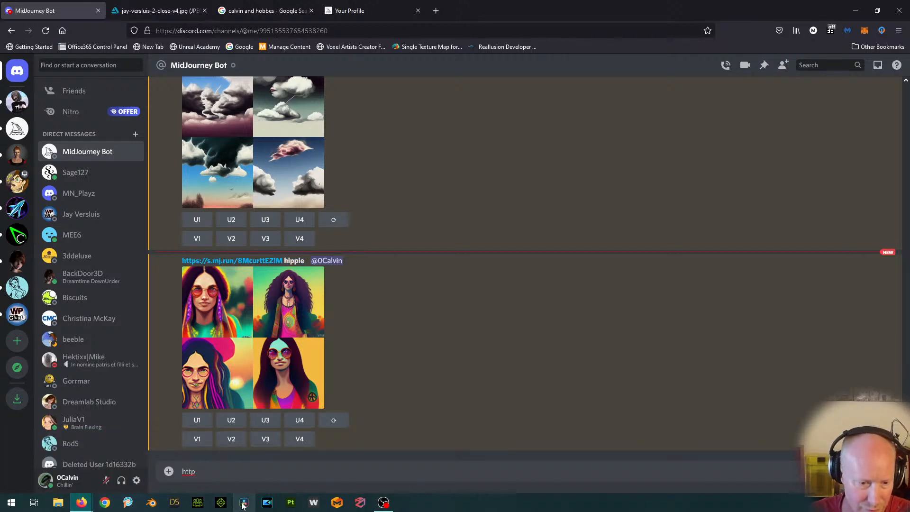
Step: Start an /imagine prompt with the copied link to the ArtStation portrait
{"action": "type", "text": "/imagin"}
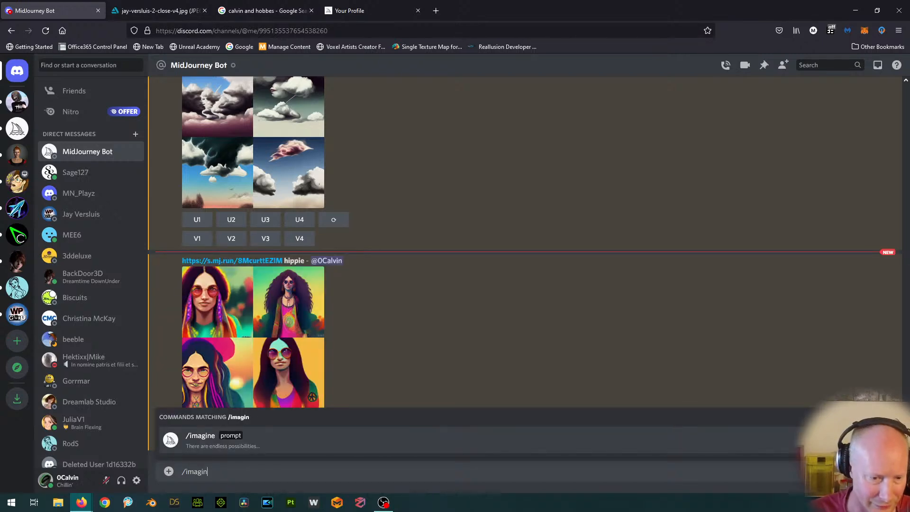
{"action": "type", "text": "e"}
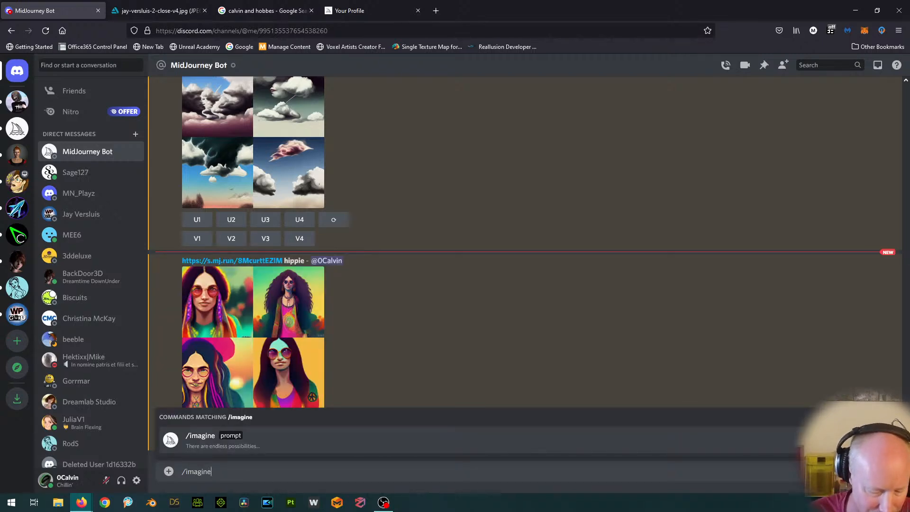
{"action": "key", "text": "Tab"}
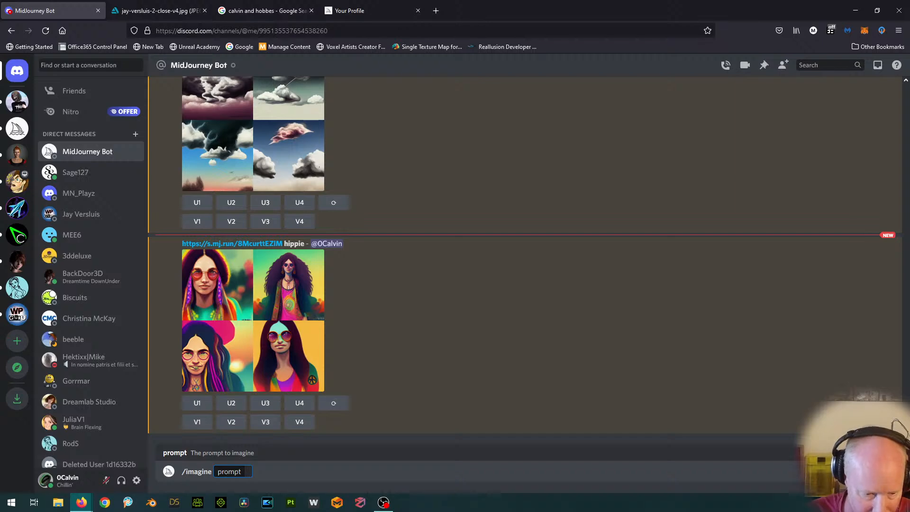
{"action": "key", "text": "ctrl+v"}
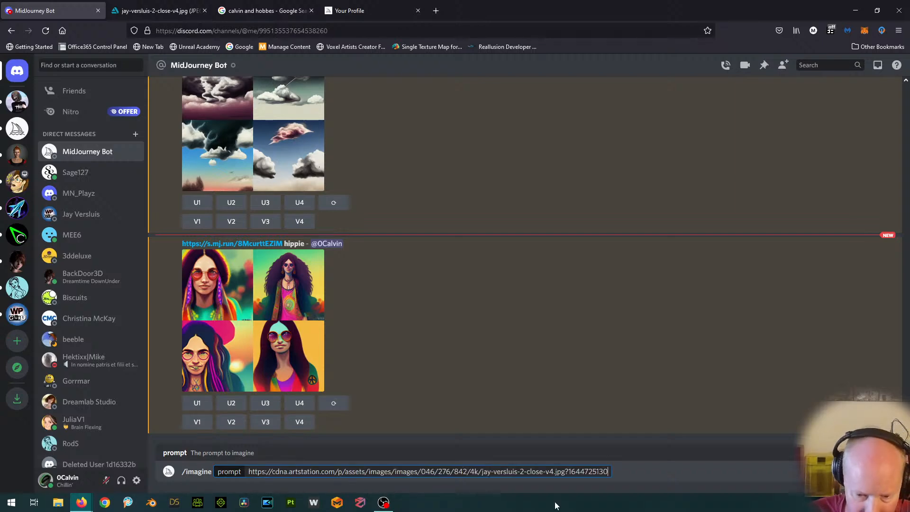
{"action": "scroll", "coordinate": [653, 315], "scroll_direction": "up", "scroll_amount": 3}
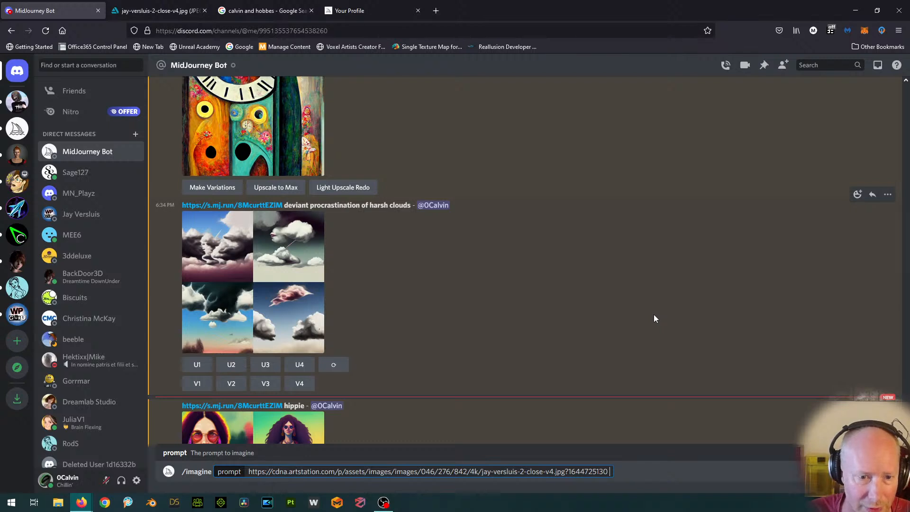
{"action": "scroll", "coordinate": [653, 314], "scroll_direction": "down", "scroll_amount": 3}
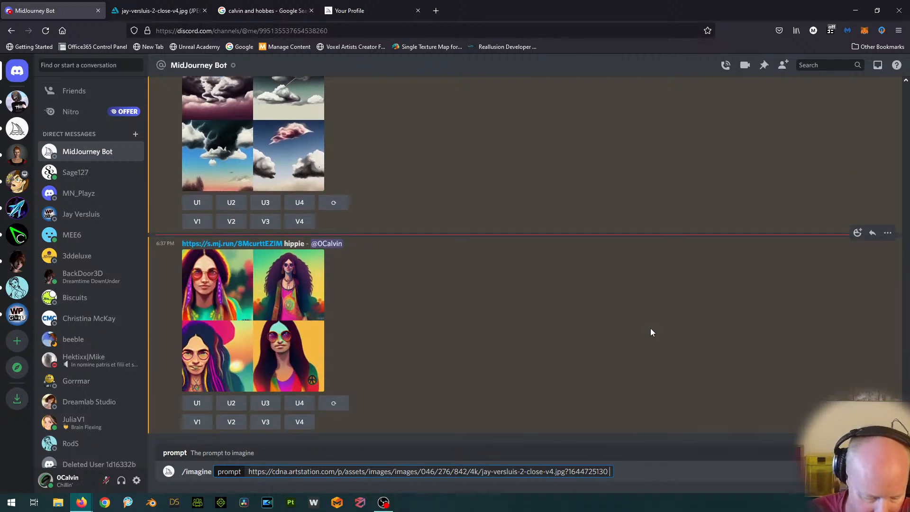
Step: Add the words "hippie photoreal" after the portrait link and submit the prompt
{"action": "type", "text": "hippie"}
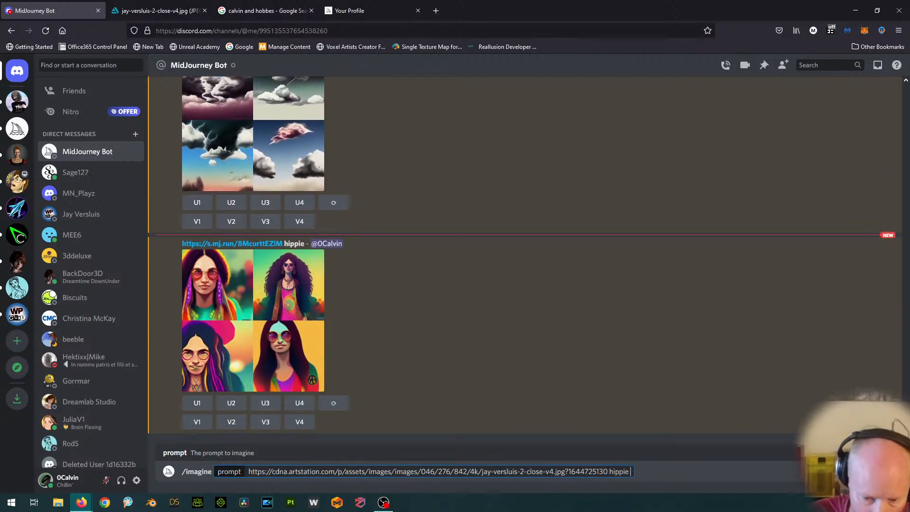
{"action": "type", "text": " pho"}
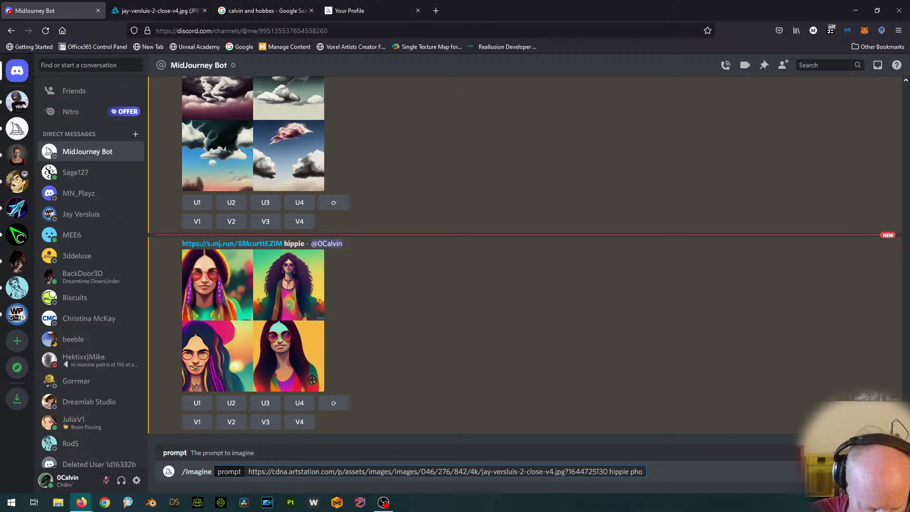
{"action": "type", "text": "treal"}
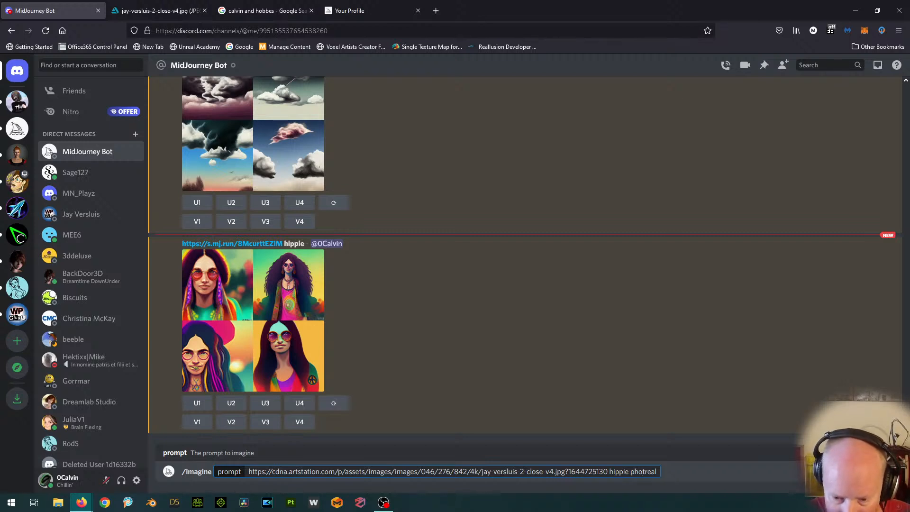
{"action": "type", "text": "o"}
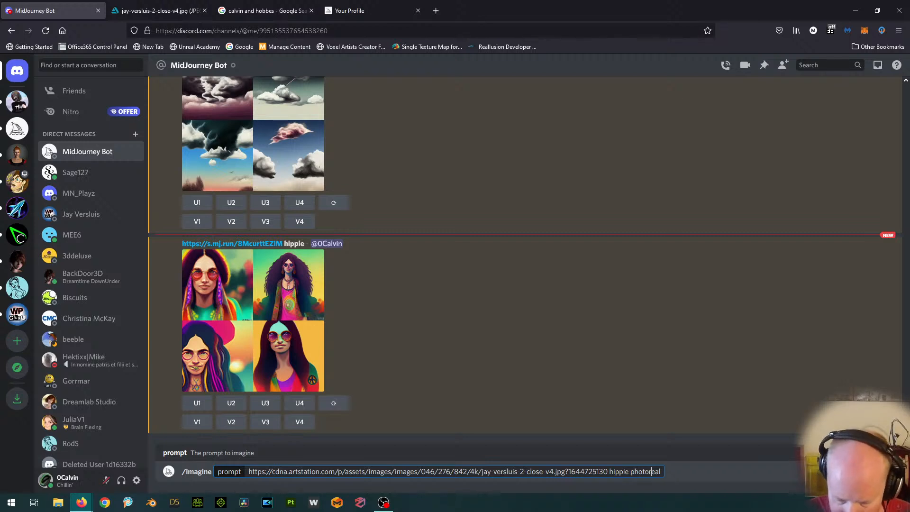
{"action": "key", "text": "End"}
{"action": "key", "text": "BackSpace"}
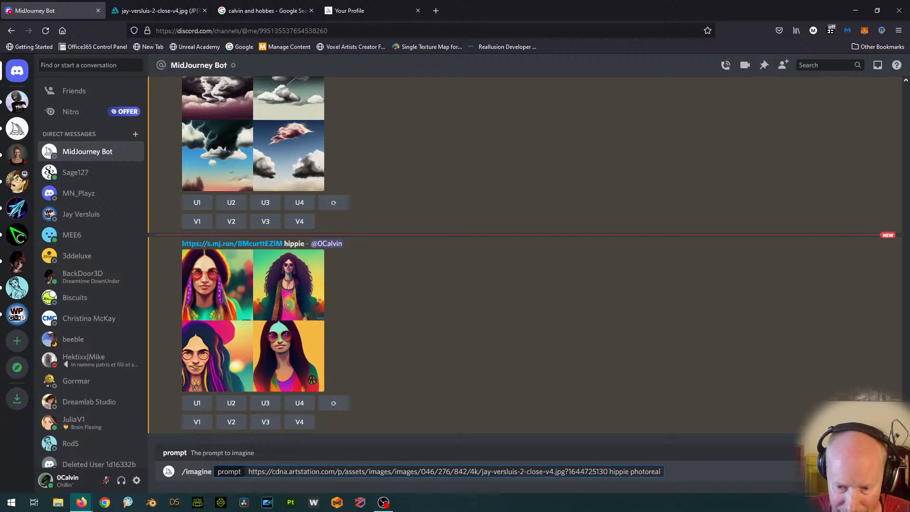
{"action": "key", "text": "Return"}
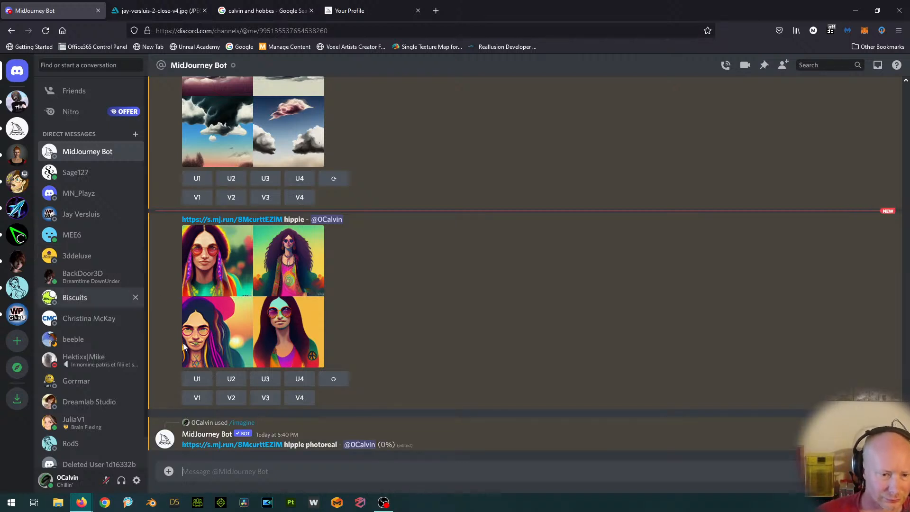
Step: Upscale the first and second images of the "hippie" set
{"action": "left_click", "coordinate": [197, 379]}
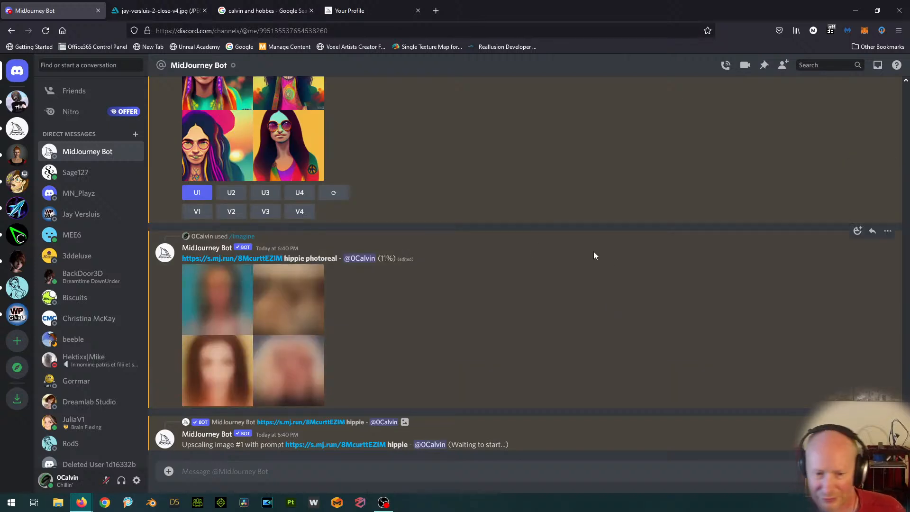
{"action": "scroll", "coordinate": [443, 275], "scroll_direction": "up", "scroll_amount": 2}
{"action": "left_click", "coordinate": [229, 301]}
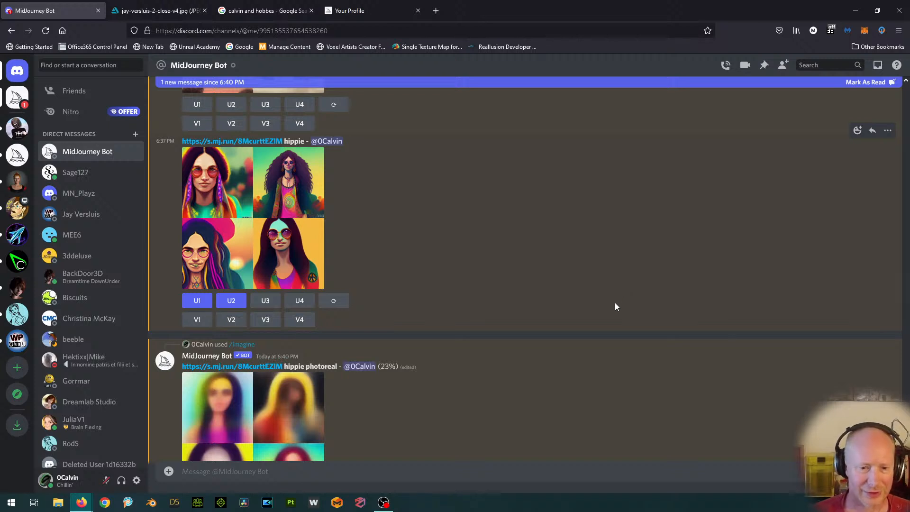
Step: Follow the progress of the running jobs, then enlarge the four "hippie photoreal" images and close the enlarged view
{"action": "scroll", "coordinate": [615, 306], "scroll_direction": "down", "scroll_amount": 4}
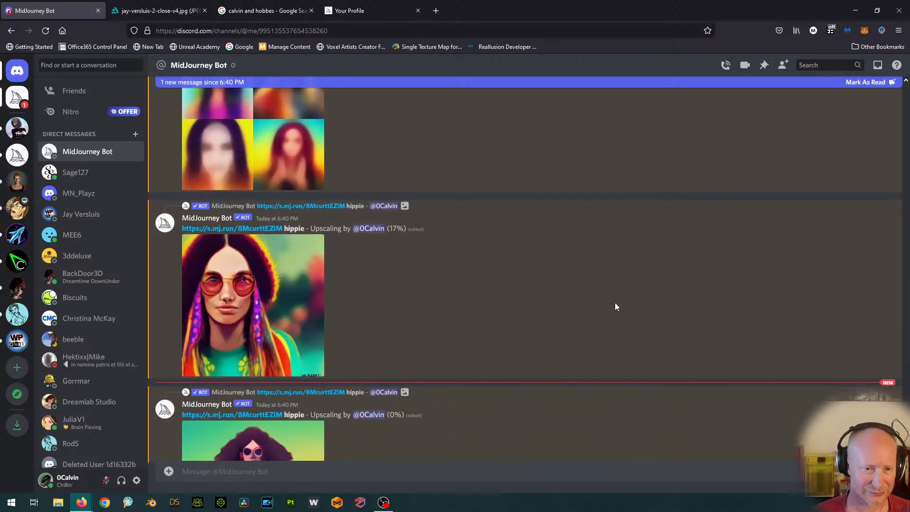
{"action": "scroll", "coordinate": [615, 306], "scroll_direction": "down", "scroll_amount": 1}
{"action": "scroll", "coordinate": [615, 303], "scroll_direction": "up", "scroll_amount": 1}
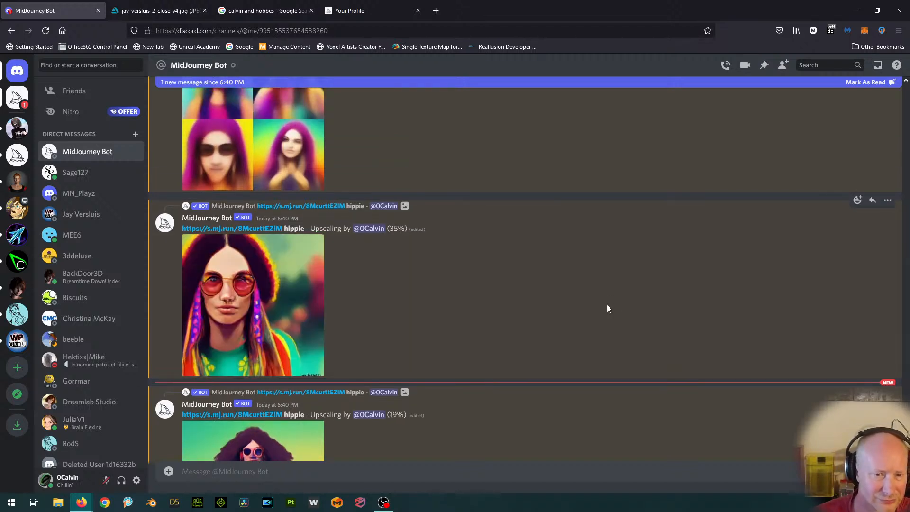
{"action": "scroll", "coordinate": [607, 308], "scroll_direction": "up", "scroll_amount": 3}
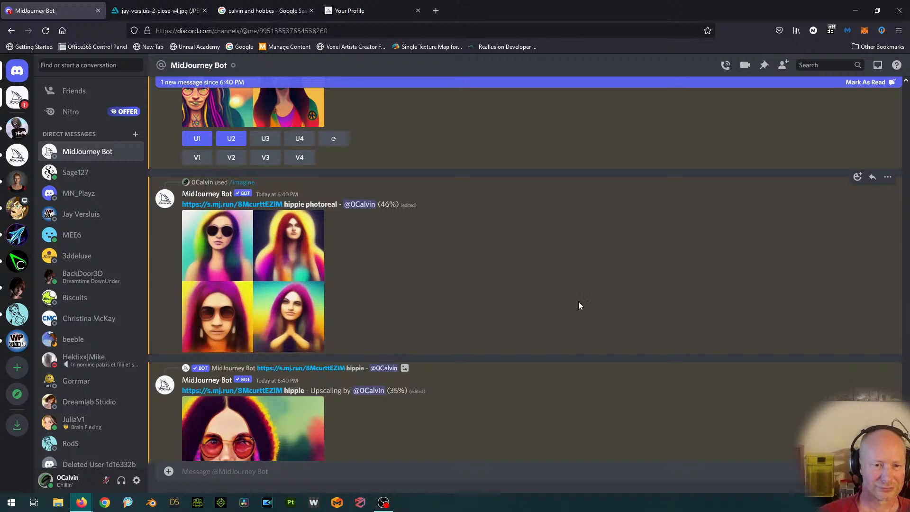
{"action": "scroll", "coordinate": [579, 304], "scroll_direction": "down", "scroll_amount": 5}
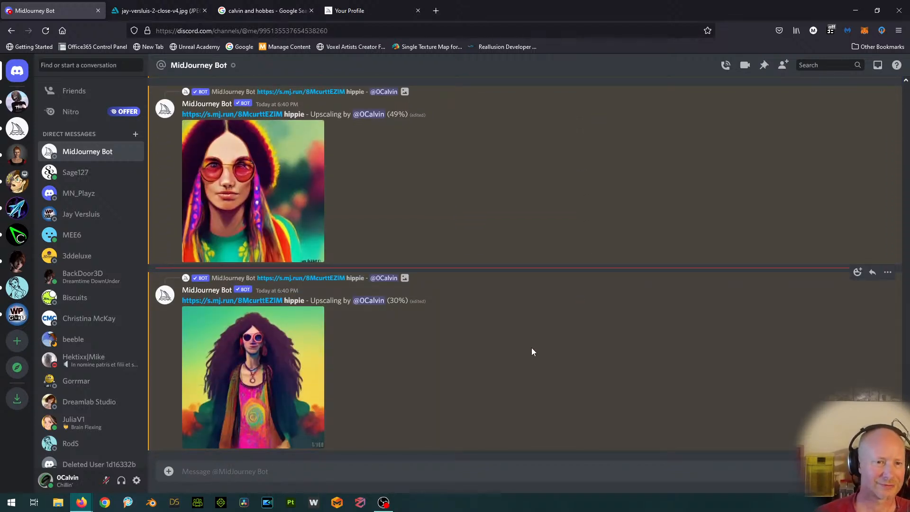
{"action": "scroll", "coordinate": [532, 351], "scroll_direction": "up", "scroll_amount": 3}
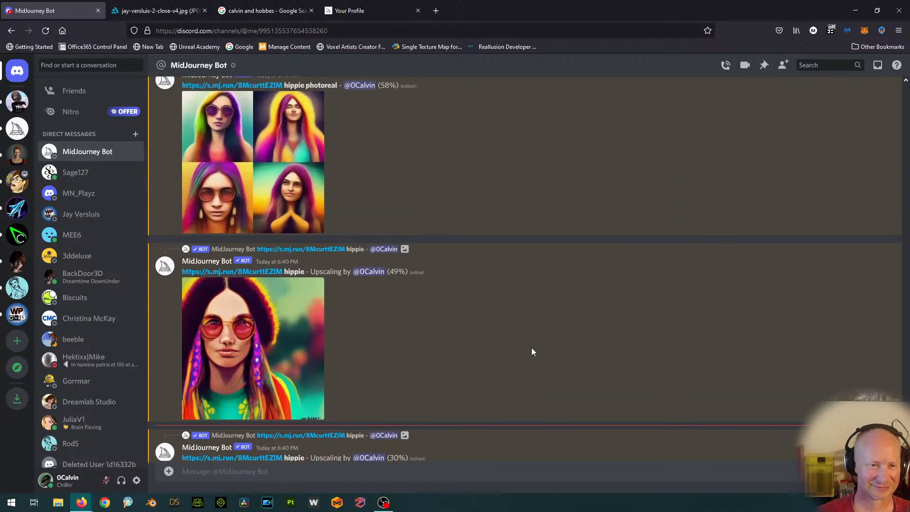
{"action": "scroll", "coordinate": [532, 352], "scroll_direction": "up", "scroll_amount": 1}
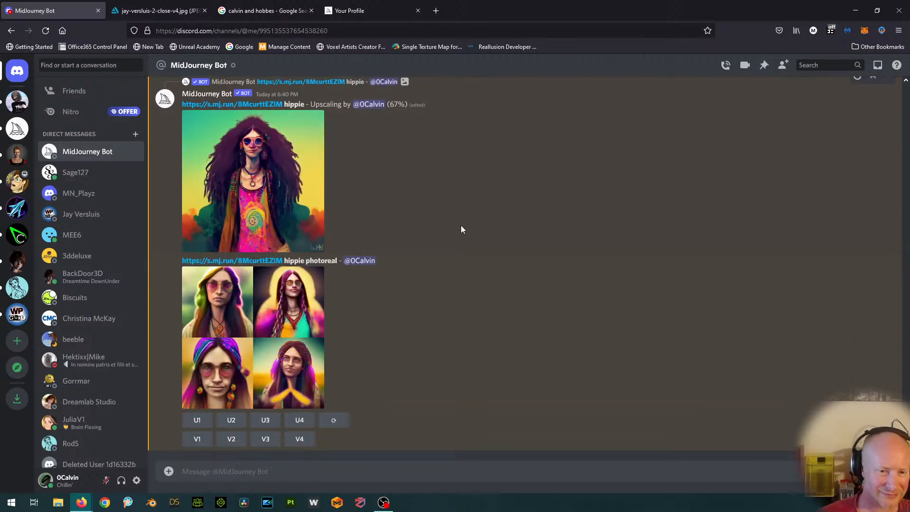
{"action": "left_click", "coordinate": [262, 340]}
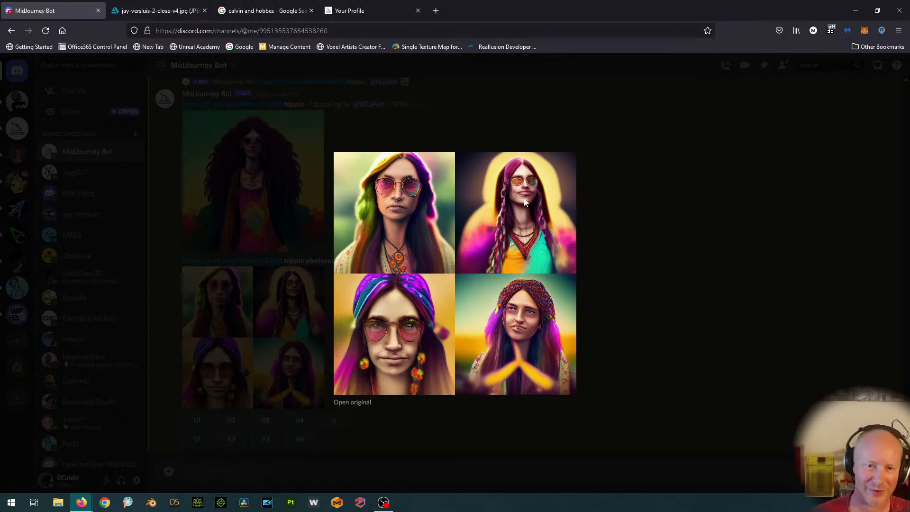
{"action": "left_click", "coordinate": [623, 226]}
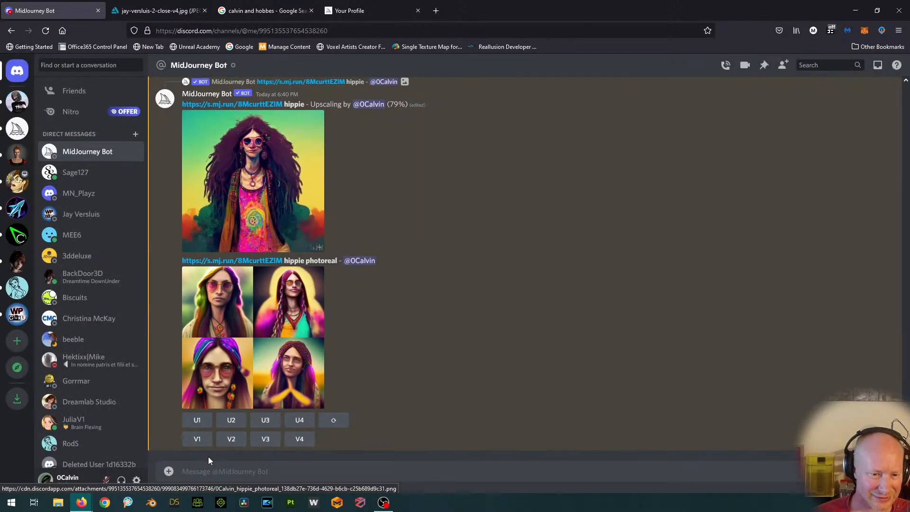
Step: Upscale the first and third "hippie photoreal" images and check the progress of the running upscales
{"action": "left_click", "coordinate": [189, 422]}
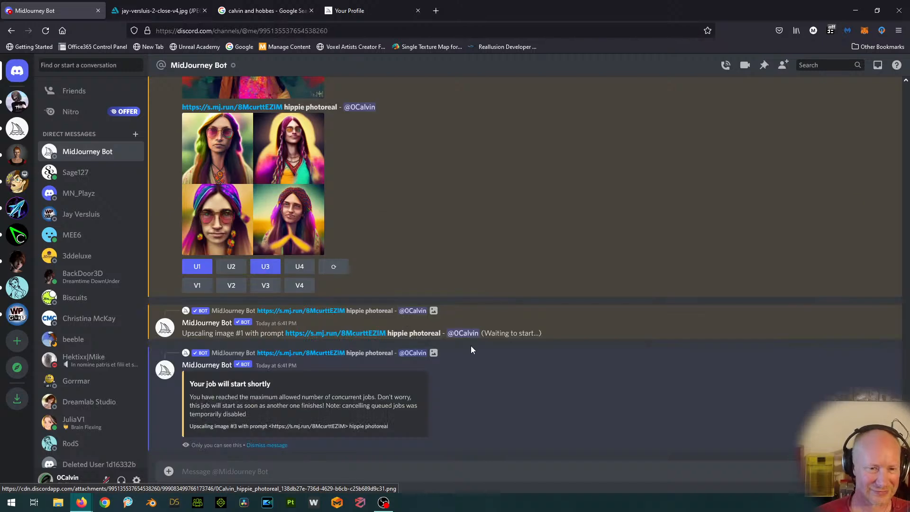
{"action": "scroll", "coordinate": [470, 345], "scroll_direction": "up", "scroll_amount": 5}
{"action": "scroll", "coordinate": [471, 347], "scroll_direction": "up", "scroll_amount": 3}
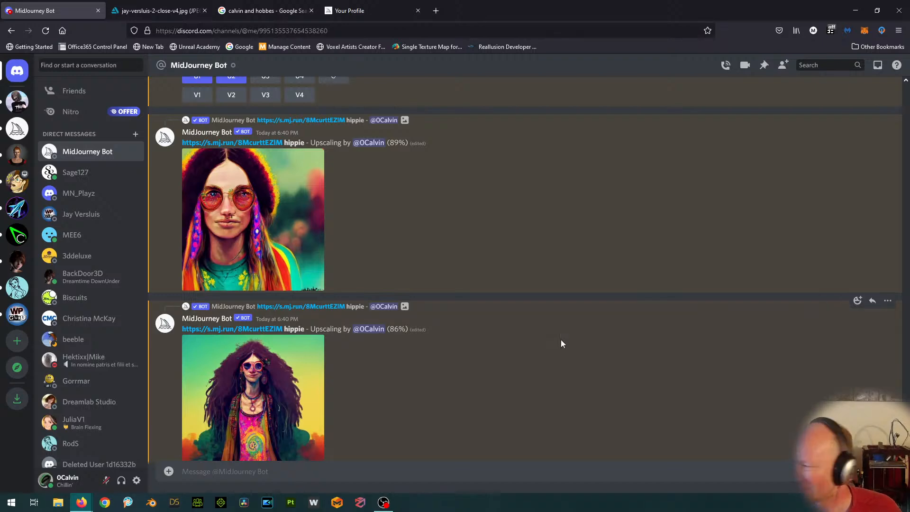
{"action": "scroll", "coordinate": [421, 353], "scroll_direction": "down", "scroll_amount": 5}
{"action": "scroll", "coordinate": [421, 356], "scroll_direction": "down", "scroll_amount": 5}
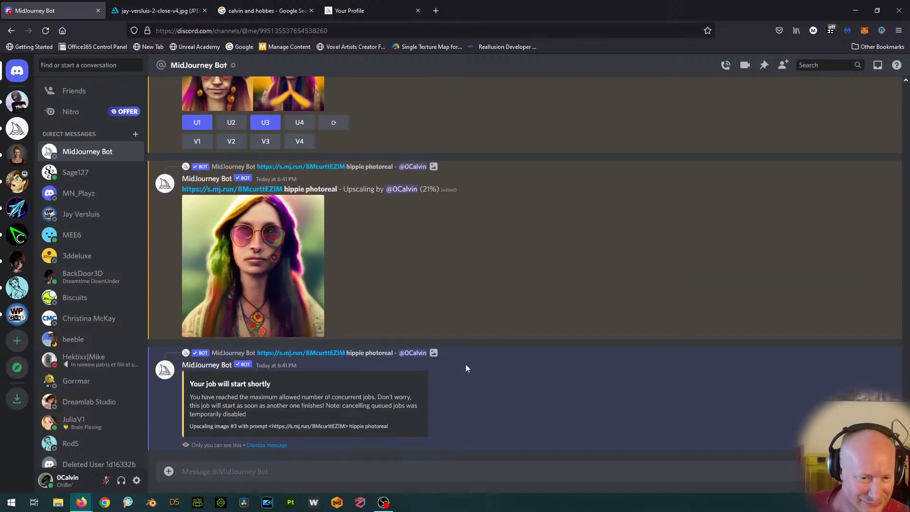
{"action": "scroll", "coordinate": [507, 354], "scroll_direction": "up", "scroll_amount": 1}
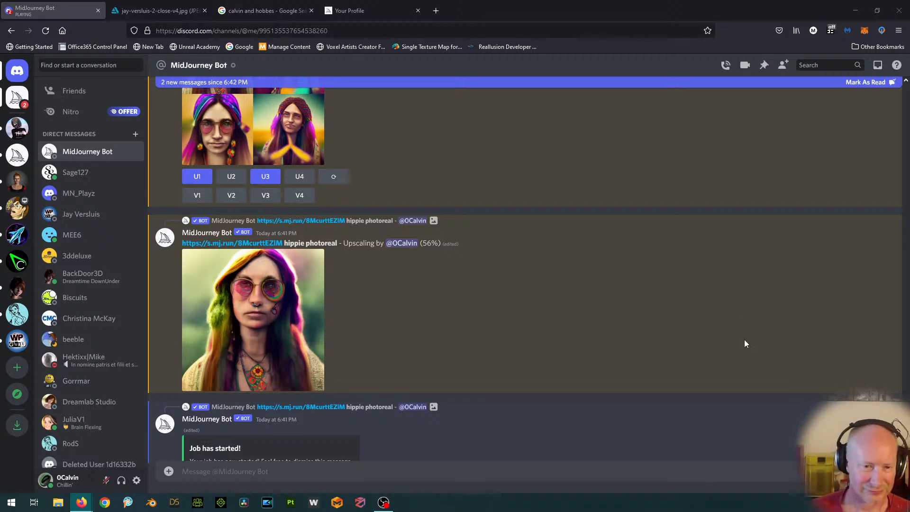
Step: Enlarge the finished upscale of the first hippie portrait, close it, and compare the upscales with their original image sets
{"action": "scroll", "coordinate": [425, 343], "scroll_direction": "up", "scroll_amount": 15}
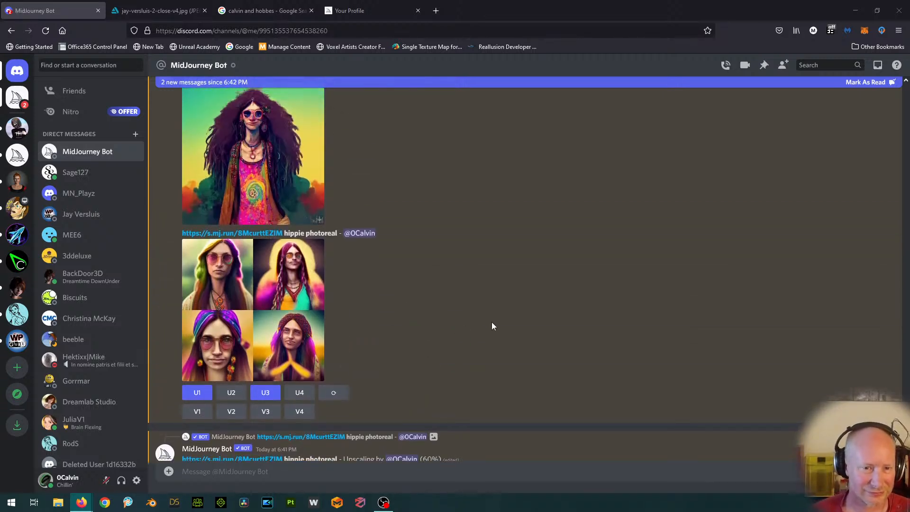
{"action": "scroll", "coordinate": [487, 331], "scroll_direction": "down", "scroll_amount": 10}
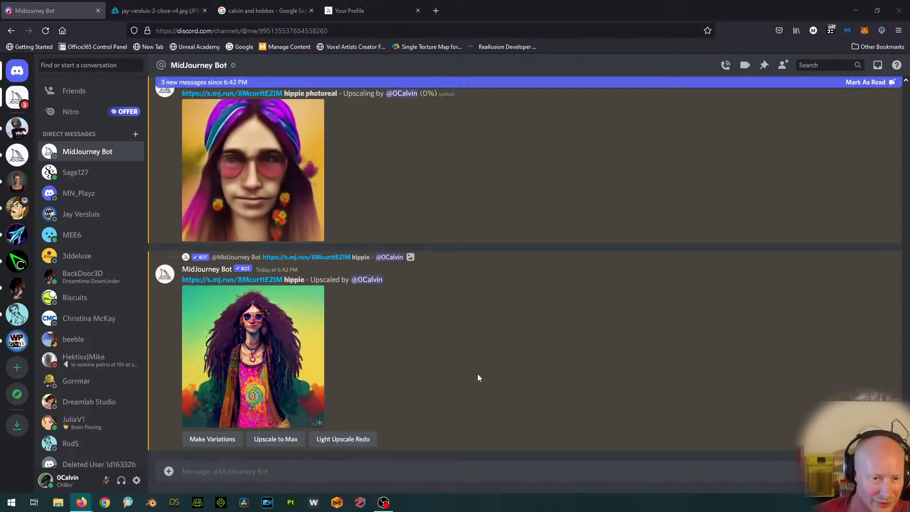
{"action": "scroll", "coordinate": [477, 372], "scroll_direction": "up", "scroll_amount": 5}
{"action": "scroll", "coordinate": [477, 372], "scroll_direction": "up", "scroll_amount": 1}
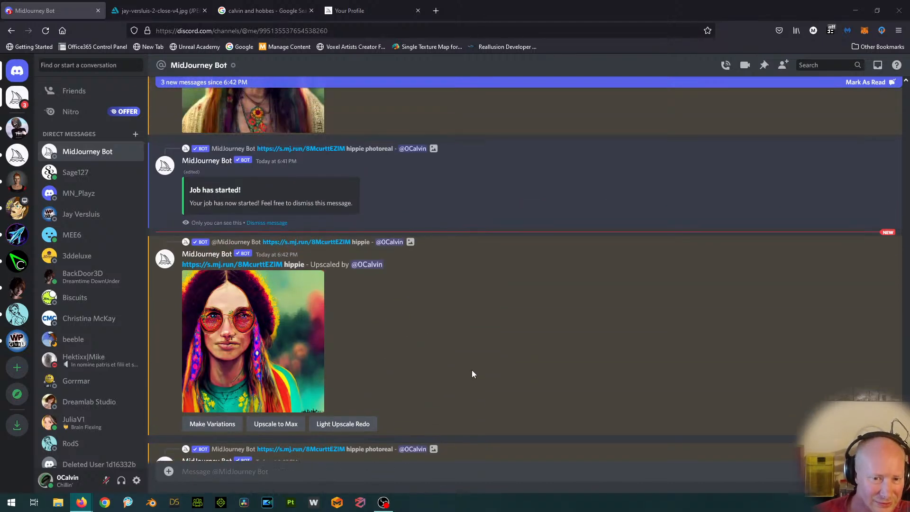
{"action": "left_click", "coordinate": [313, 351]}
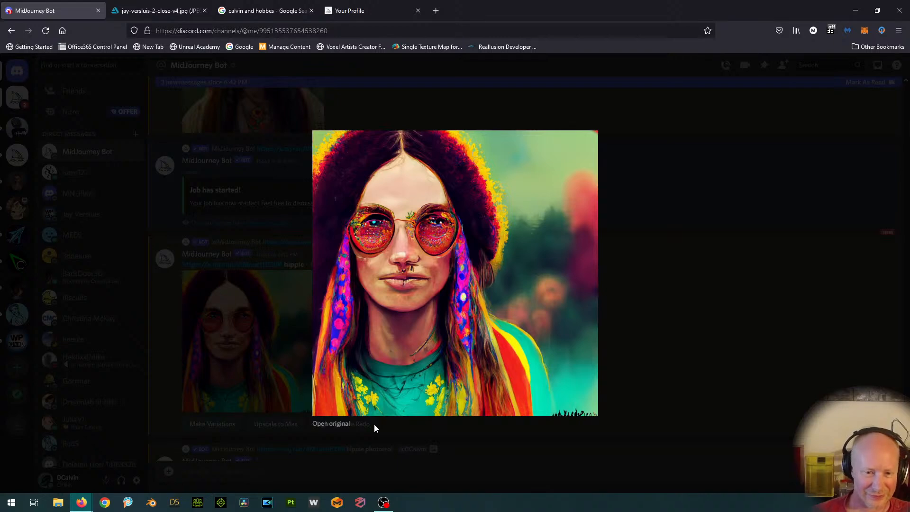
{"action": "left_click", "coordinate": [678, 309]}
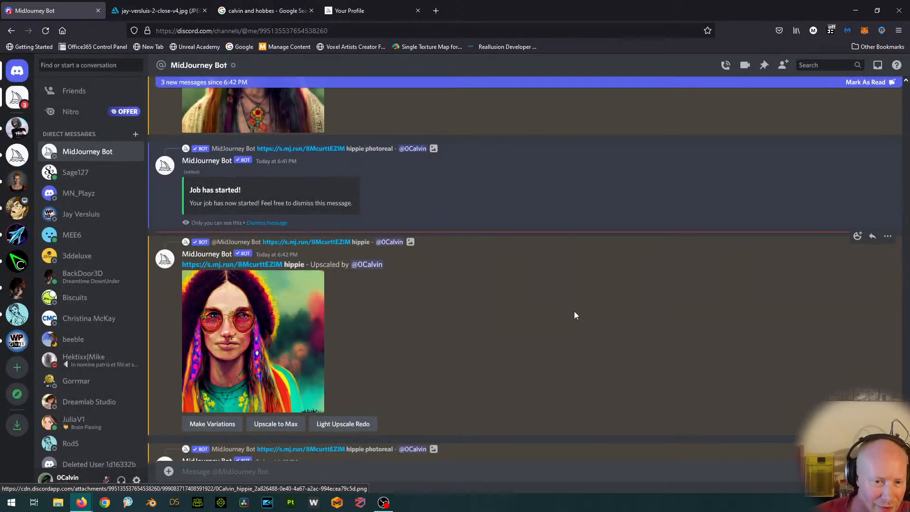
{"action": "scroll", "coordinate": [254, 345], "scroll_direction": "up", "scroll_amount": 5}
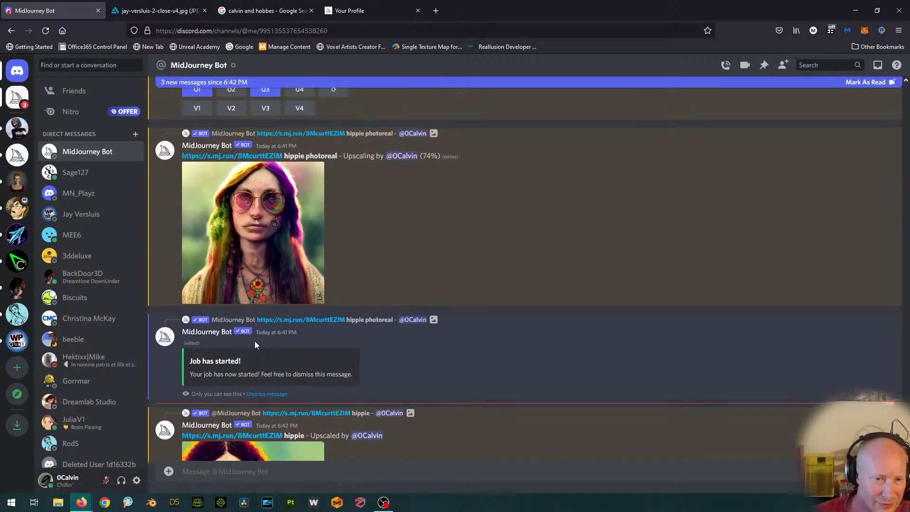
{"action": "scroll", "coordinate": [256, 346], "scroll_direction": "down", "scroll_amount": 5}
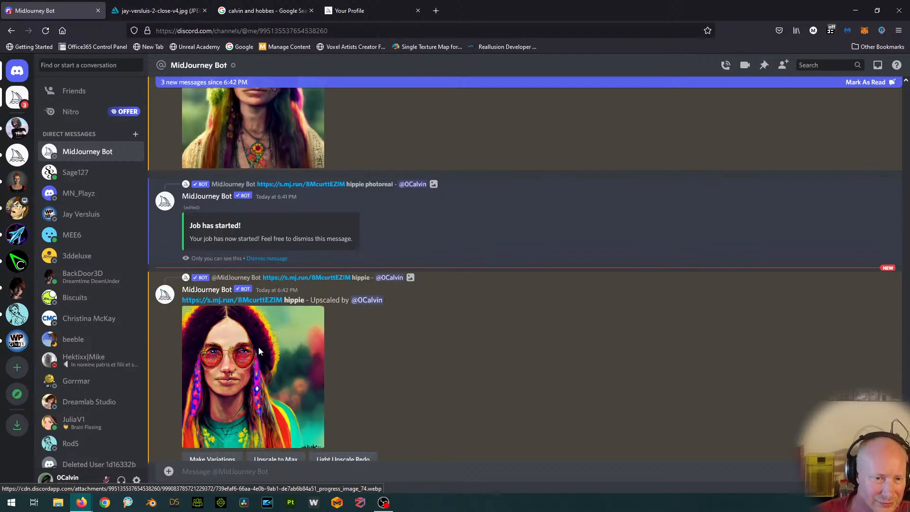
{"action": "scroll", "coordinate": [259, 351], "scroll_direction": "up", "scroll_amount": 15}
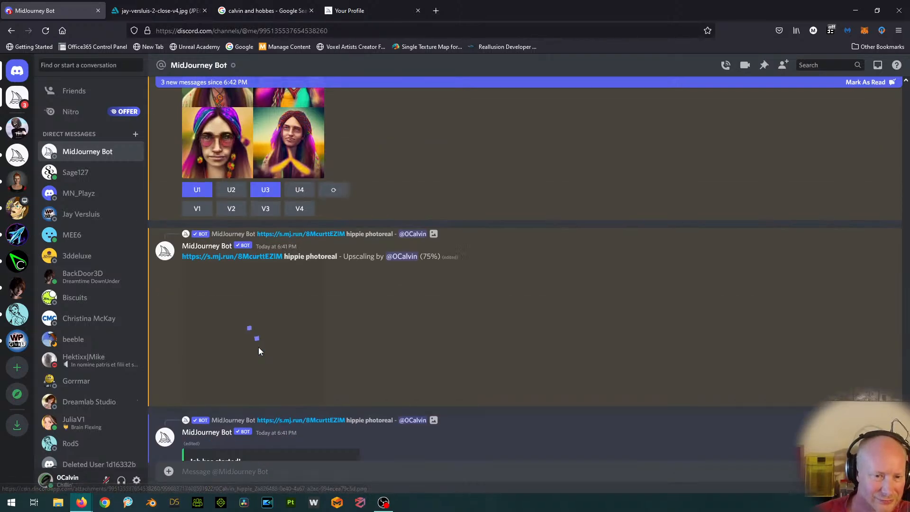
{"action": "scroll", "coordinate": [258, 347], "scroll_direction": "down", "scroll_amount": 14}
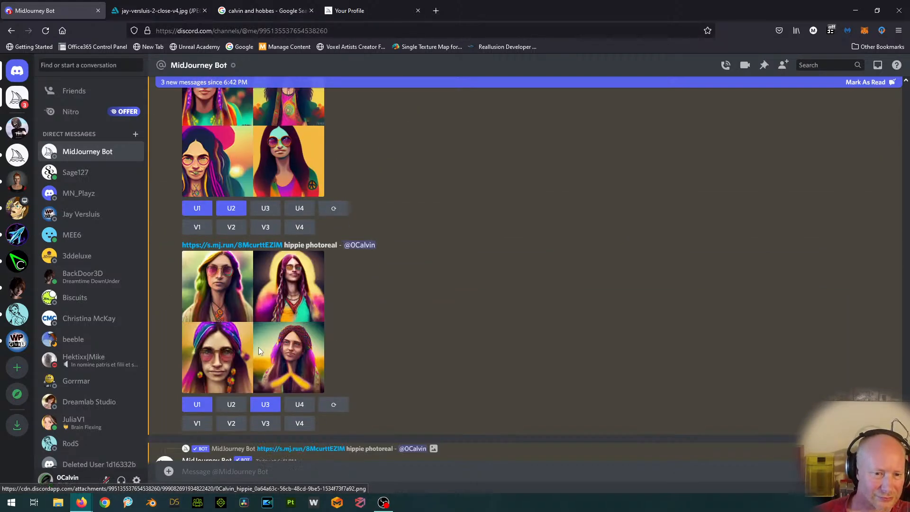
Step: View the finished upscale of the first "hippie" image at original size, then close it and return to the chat
{"action": "scroll", "coordinate": [260, 320], "scroll_direction": "down", "scroll_amount": 5}
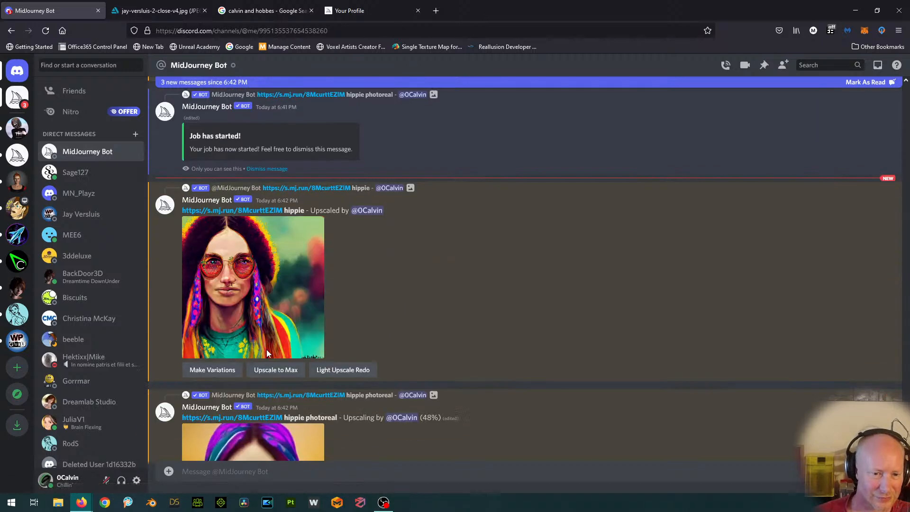
{"action": "left_click", "coordinate": [261, 273]}
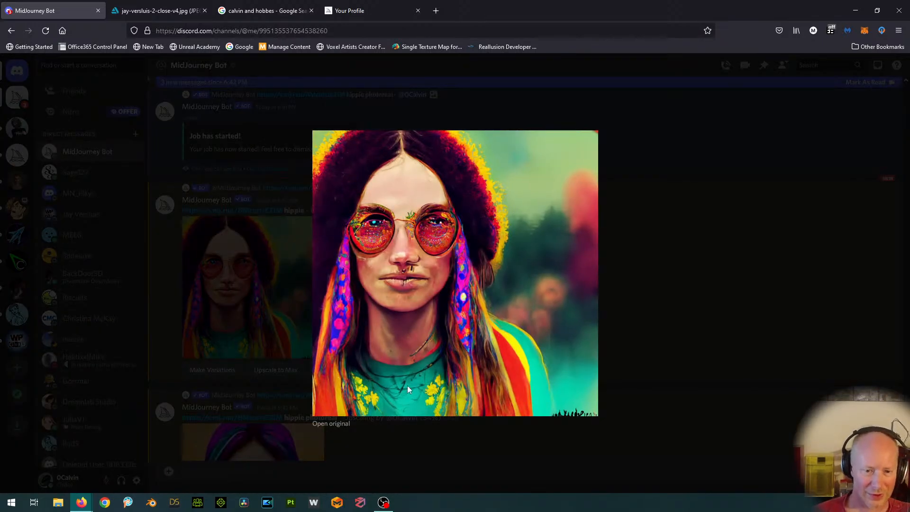
{"action": "left_click", "coordinate": [331, 422]}
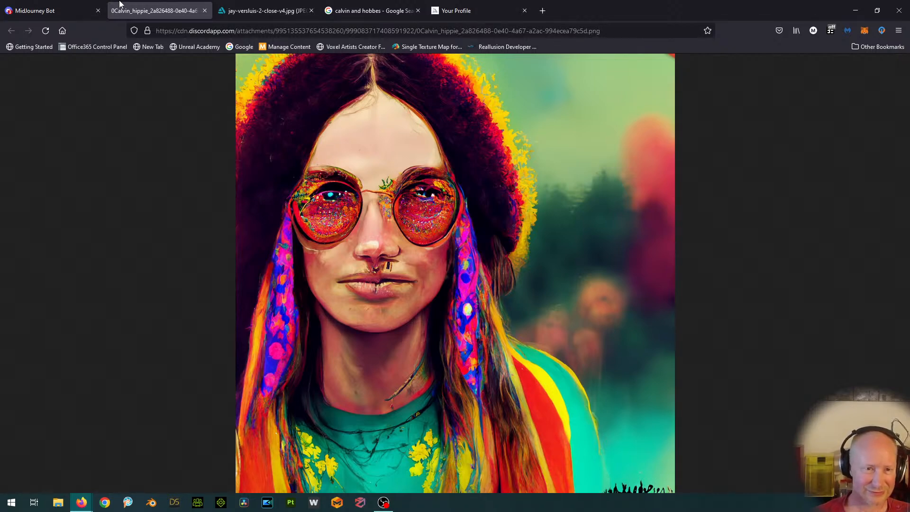
{"action": "left_click", "coordinate": [204, 11]}
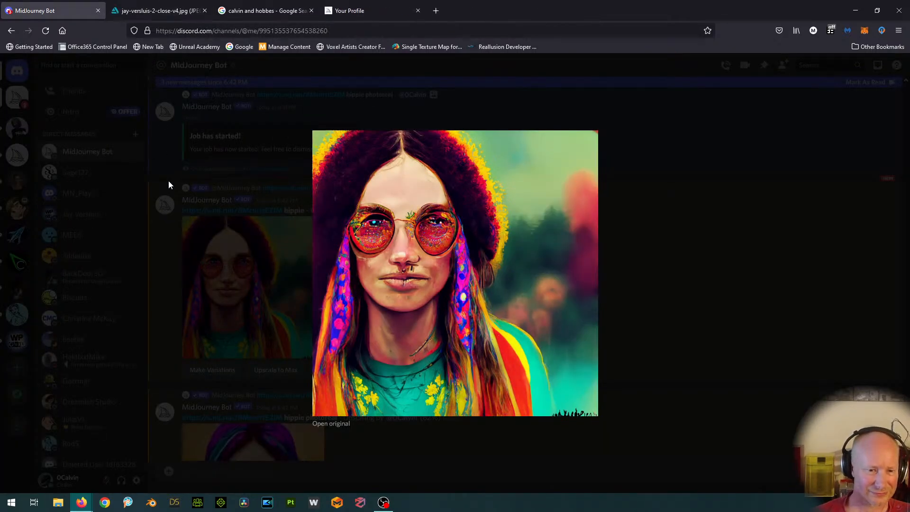
{"action": "left_click", "coordinate": [756, 224]}
Step: View the long-haired second "hippie" upscale at original size, then close it and return to the chat
{"action": "scroll", "coordinate": [690, 242], "scroll_direction": "down", "scroll_amount": 3}
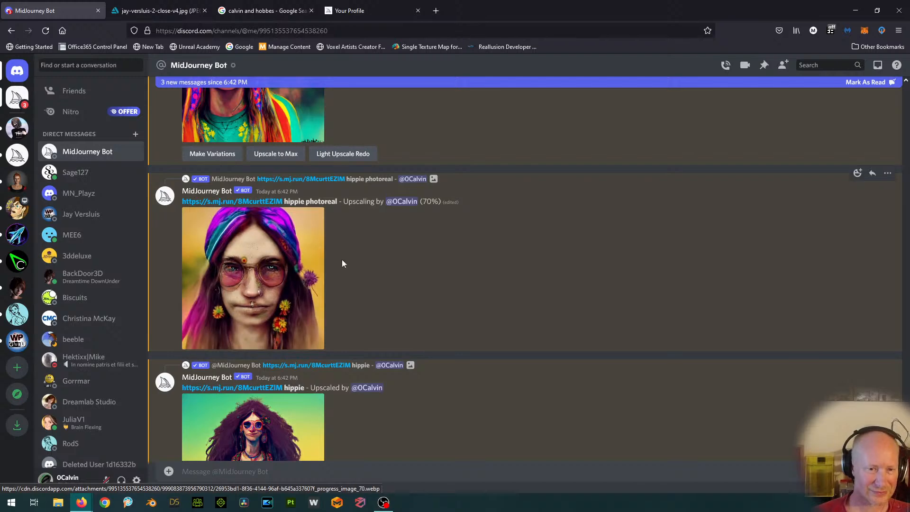
{"action": "scroll", "coordinate": [472, 263], "scroll_direction": "down", "scroll_amount": 2}
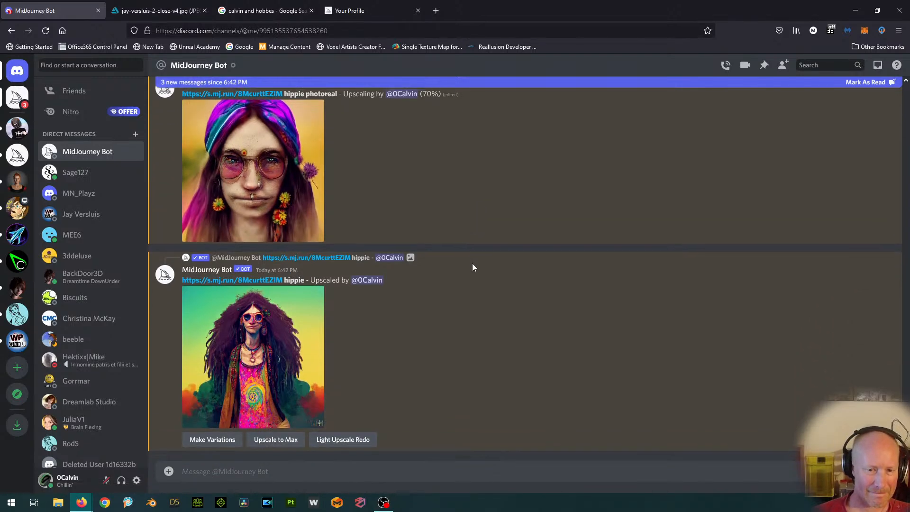
{"action": "left_click", "coordinate": [251, 344]}
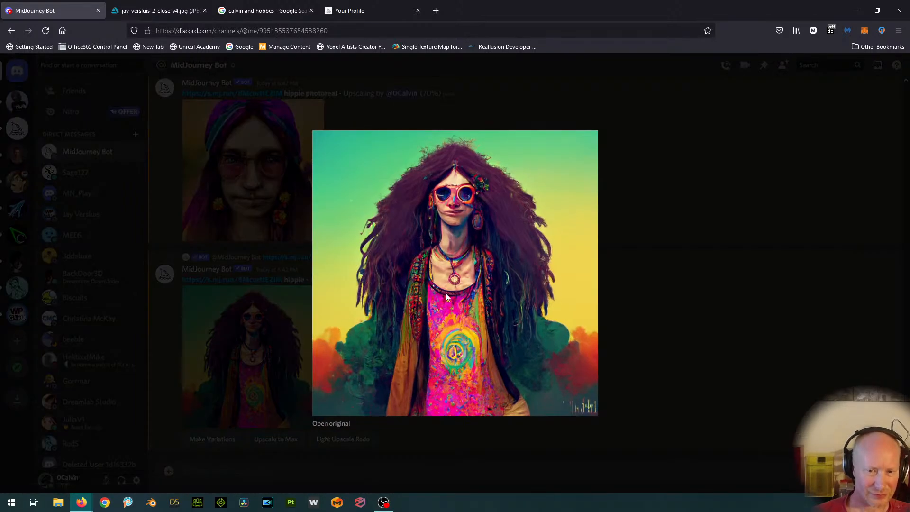
{"action": "left_click", "coordinate": [330, 423]}
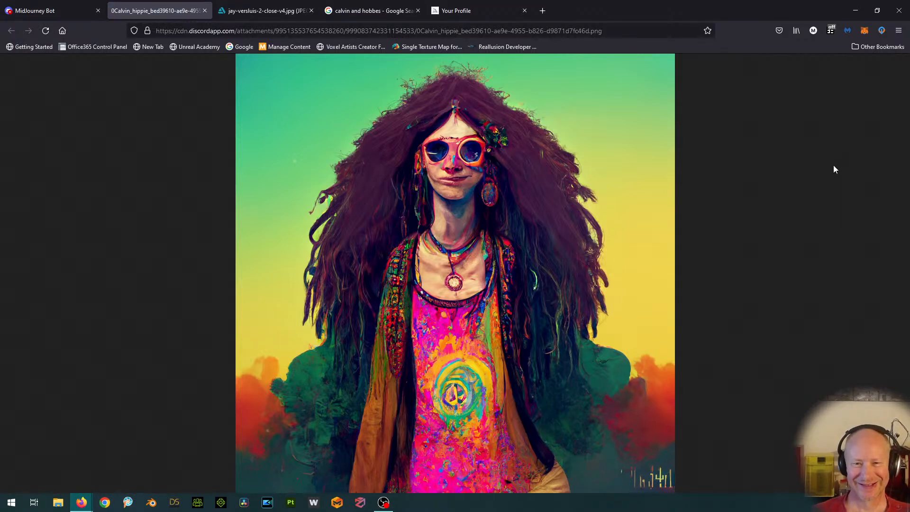
{"action": "left_click", "coordinate": [205, 10]}
{"action": "left_click", "coordinate": [811, 193]}
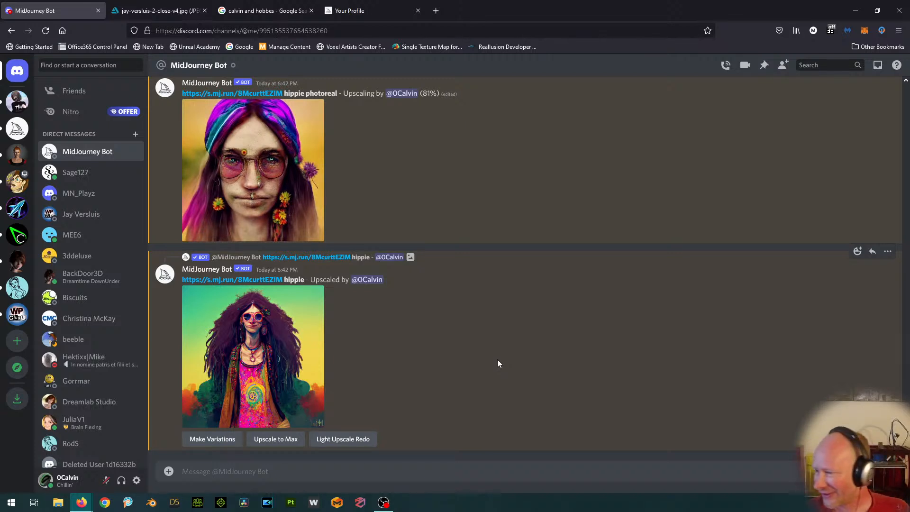
Step: Compare the hippie upscales with the source portrait of the woman in the pink jacket, ending back in the chat
{"action": "left_click", "coordinate": [115, 12]}
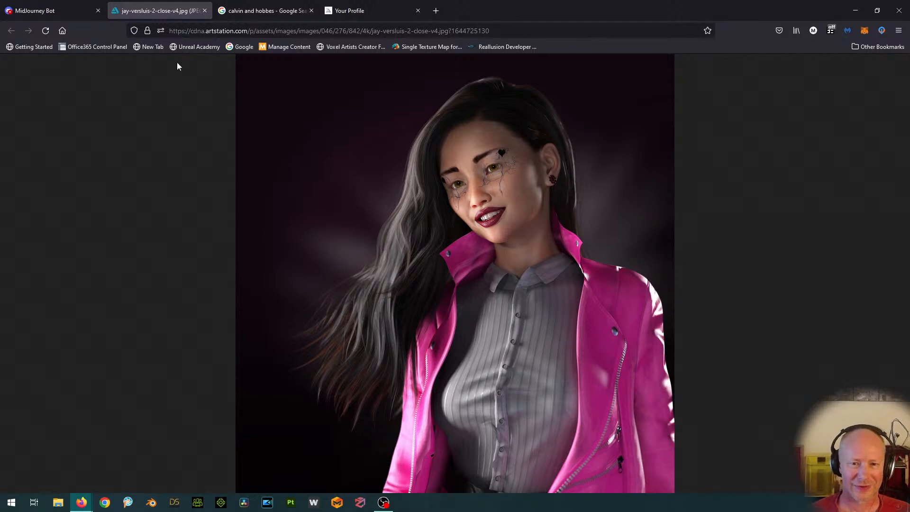
{"action": "left_click", "coordinate": [31, 12]}
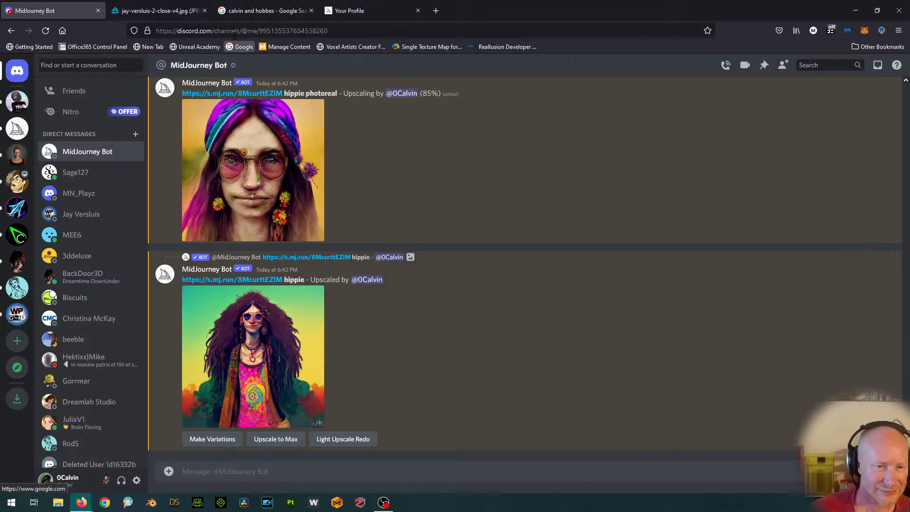
{"action": "left_click", "coordinate": [174, 4]}
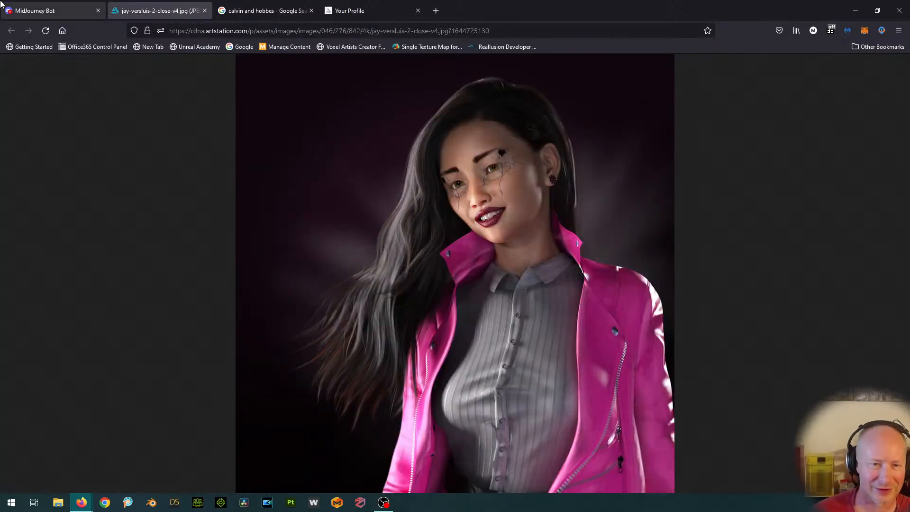
{"action": "left_click", "coordinate": [18, 9]}
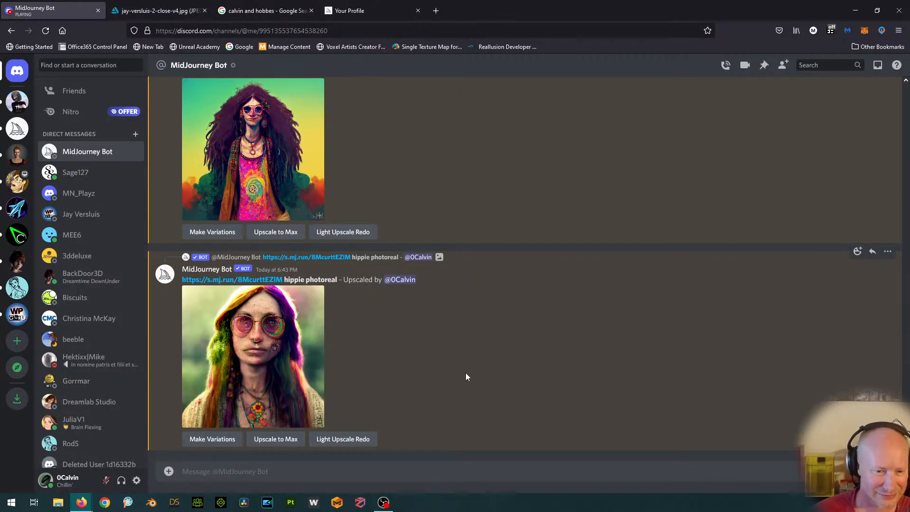
Step: Review the hippie upscales in the chat and check the progress of the remaining "hippie photoreal" upscale
{"action": "scroll", "coordinate": [466, 376], "scroll_direction": "up", "scroll_amount": 5}
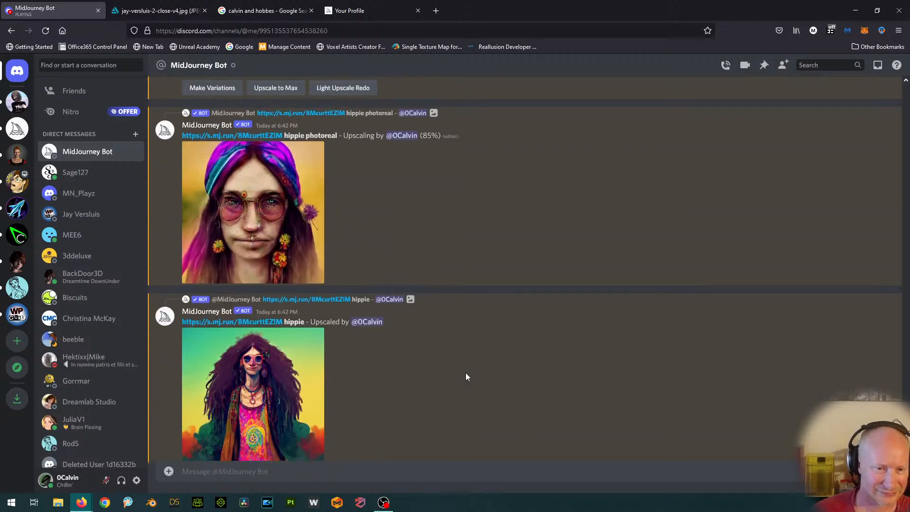
{"action": "scroll", "coordinate": [465, 373], "scroll_direction": "up", "scroll_amount": 3}
{"action": "scroll", "coordinate": [465, 373], "scroll_direction": "down", "scroll_amount": 6}
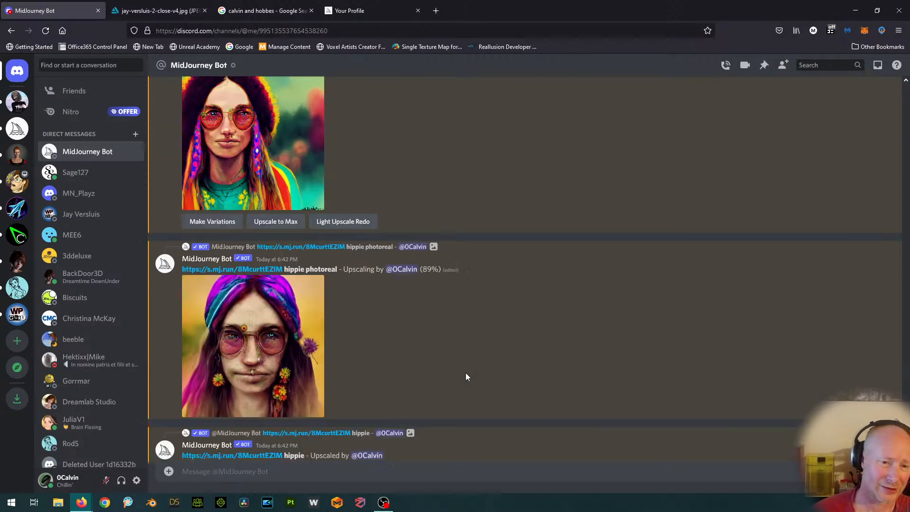
{"action": "scroll", "coordinate": [465, 376], "scroll_direction": "down", "scroll_amount": 3}
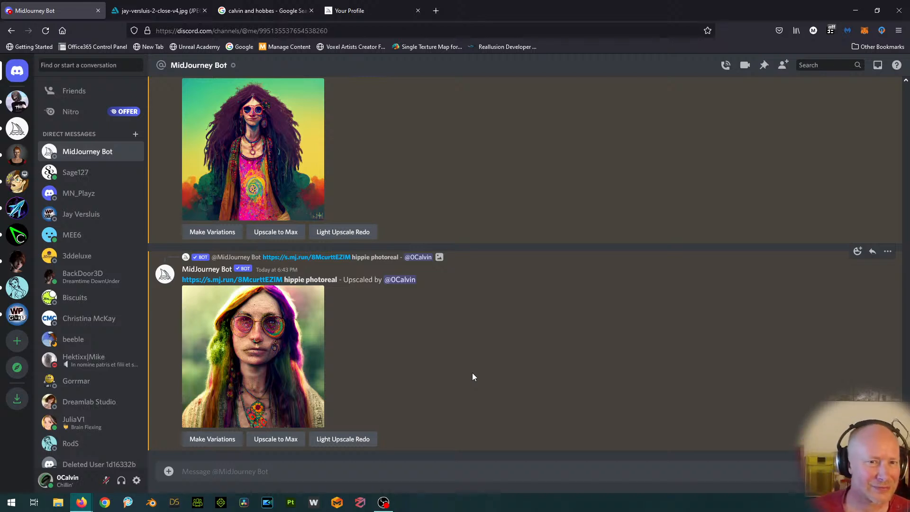
Step: Open the Imagine Parameters Illustrated page from Midjourney's Help & FAQ and read the Sizes section, including the size shortcuts
{"action": "left_click", "coordinate": [342, 12]}
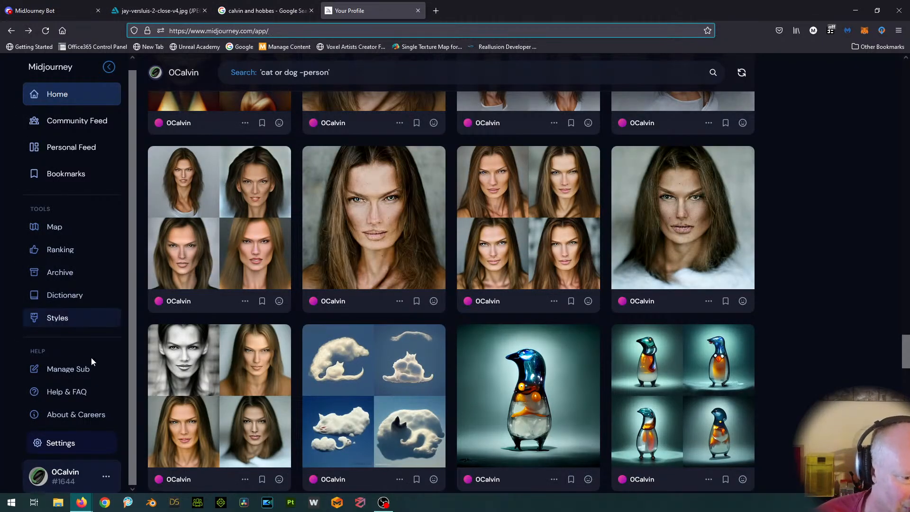
{"action": "left_click", "coordinate": [76, 391]}
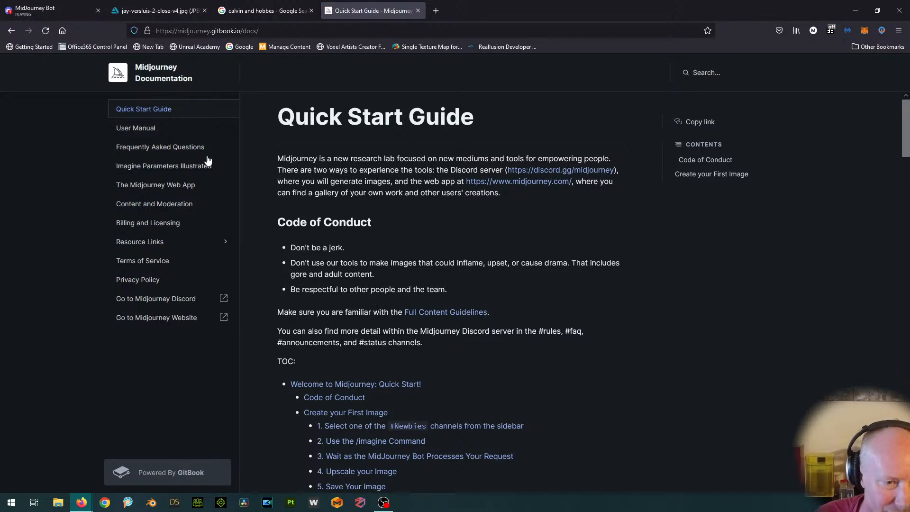
{"action": "left_click", "coordinate": [156, 165]}
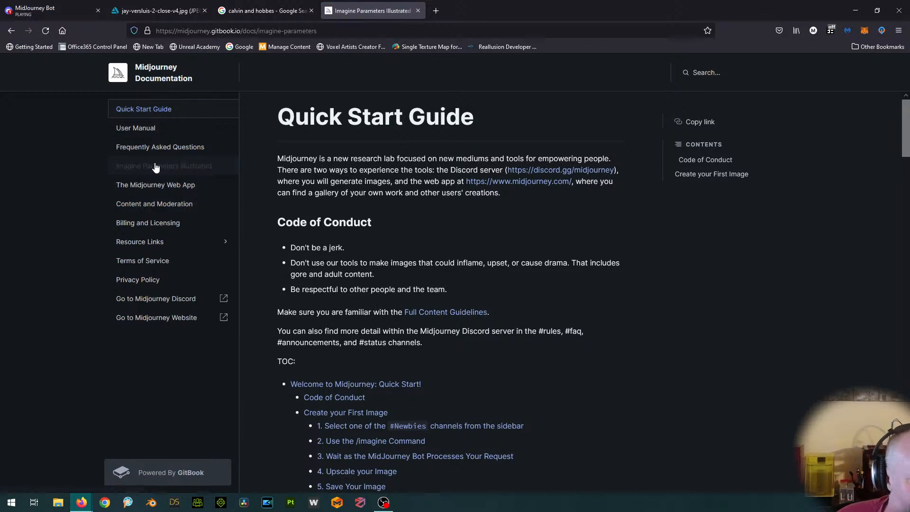
{"action": "scroll", "coordinate": [463, 306], "scroll_direction": "down", "scroll_amount": 1}
{"action": "scroll", "coordinate": [571, 394], "scroll_direction": "down", "scroll_amount": 5}
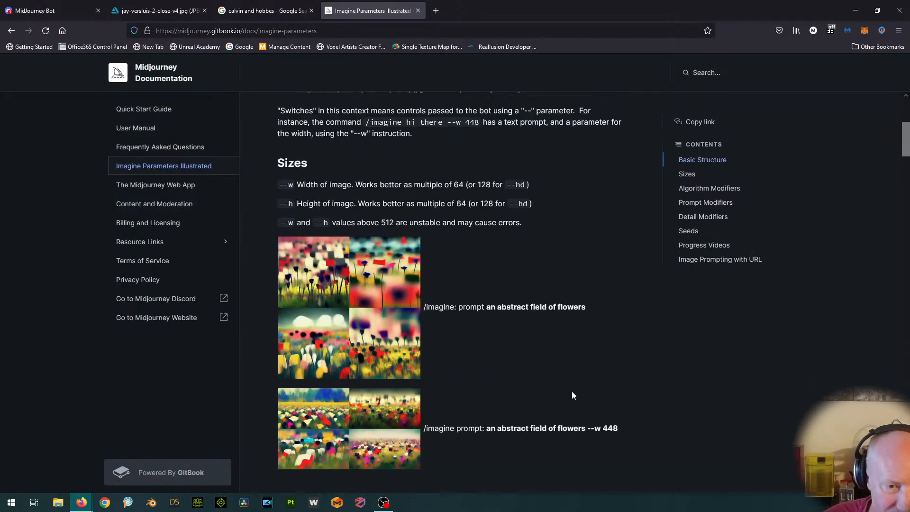
{"action": "scroll", "coordinate": [571, 395], "scroll_direction": "up", "scroll_amount": 1}
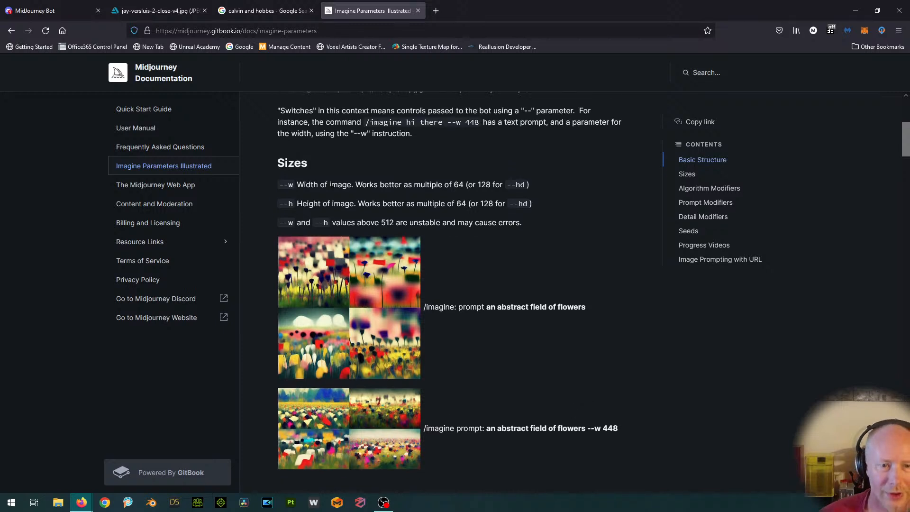
{"action": "scroll", "coordinate": [542, 351], "scroll_direction": "down", "scroll_amount": 5}
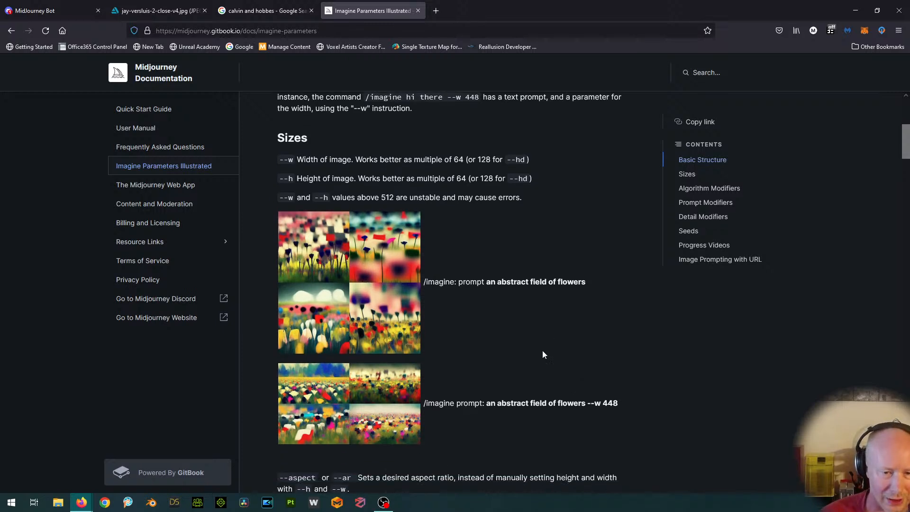
{"action": "scroll", "coordinate": [543, 353], "scroll_direction": "down", "scroll_amount": 5}
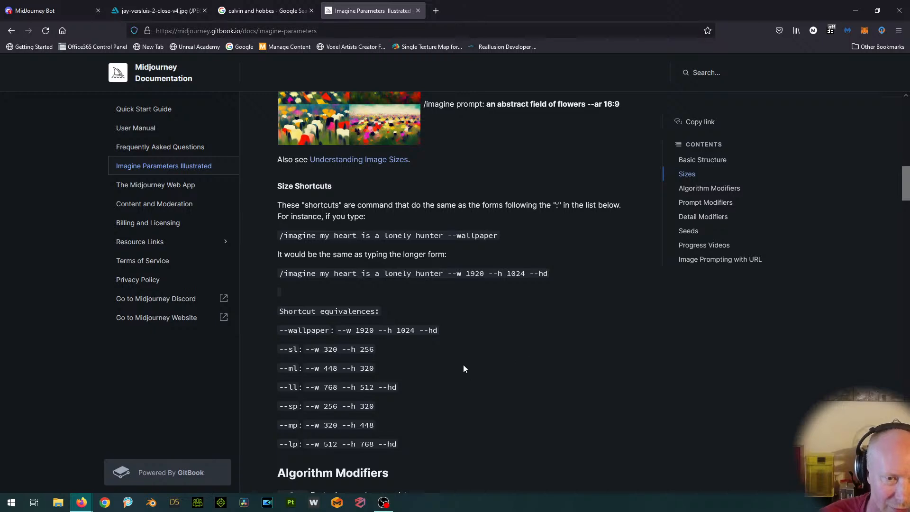
Step: Read the Algorithm Modifiers section covering --fast, --vibe, --vibefast and --hd
{"action": "scroll", "coordinate": [464, 368], "scroll_direction": "down", "scroll_amount": 7}
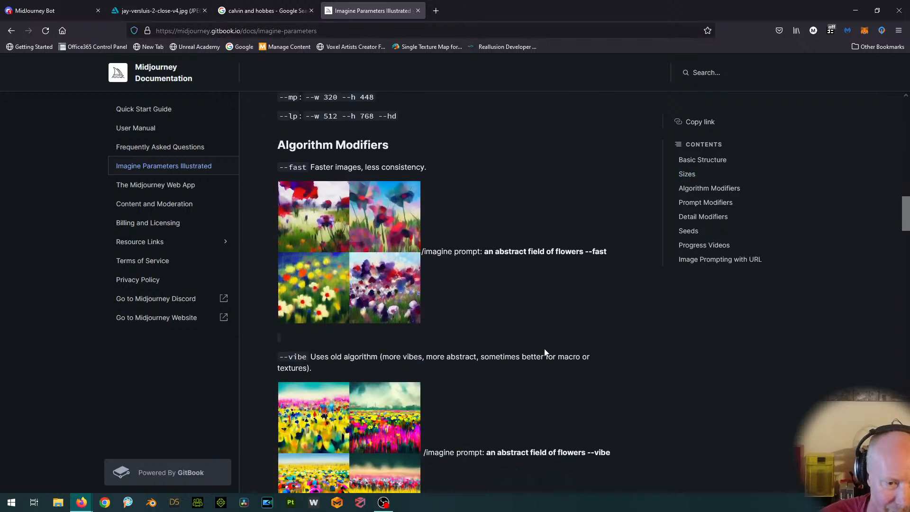
{"action": "scroll", "coordinate": [545, 352], "scroll_direction": "down", "scroll_amount": 3}
{"action": "scroll", "coordinate": [544, 351], "scroll_direction": "down", "scroll_amount": 8}
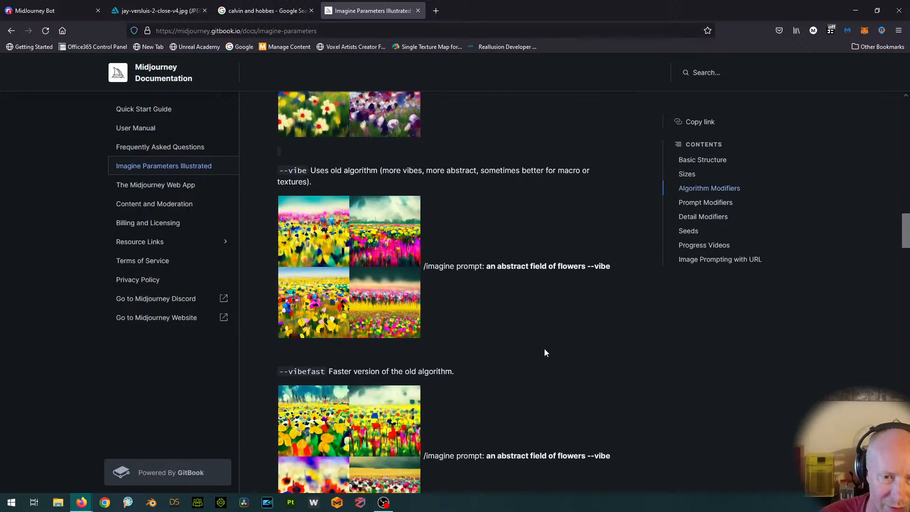
{"action": "scroll", "coordinate": [544, 351], "scroll_direction": "down", "scroll_amount": 5}
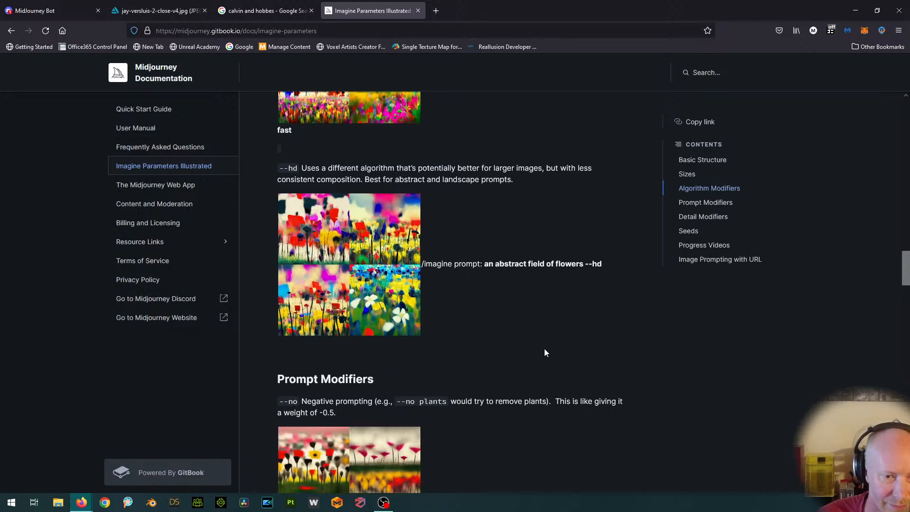
Step: Read the Prompt Modifiers entry for --no and the Detail Modifiers entries for --stop and --uplight
{"action": "scroll", "coordinate": [545, 352], "scroll_direction": "down", "scroll_amount": 1}
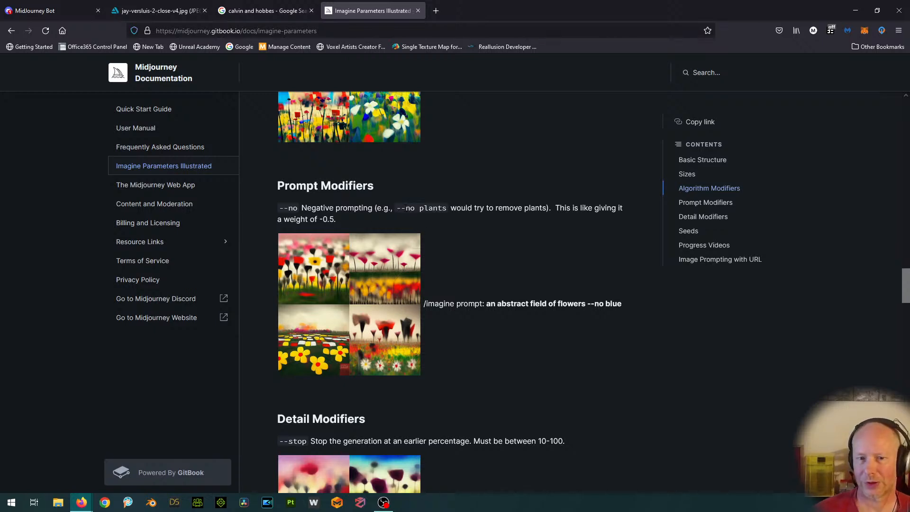
{"action": "scroll", "coordinate": [509, 279], "scroll_direction": "down", "scroll_amount": 5}
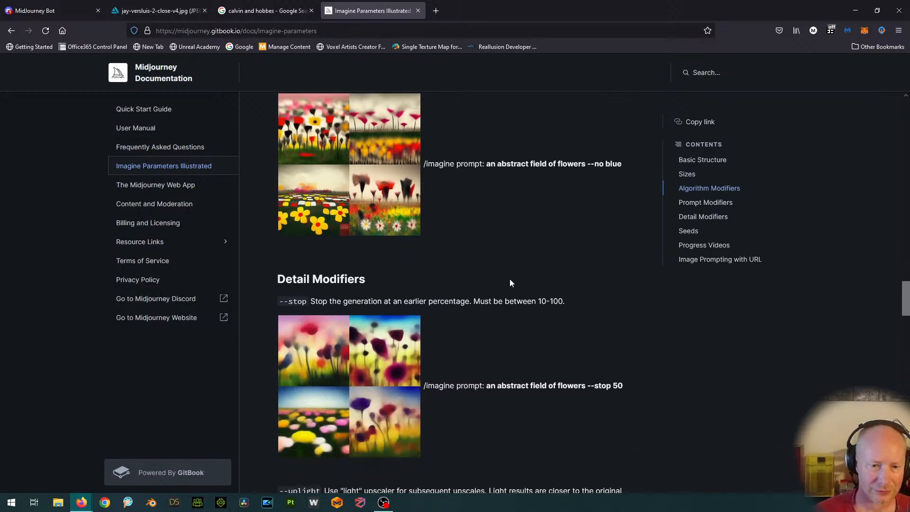
{"action": "scroll", "coordinate": [510, 279], "scroll_direction": "up", "scroll_amount": 4}
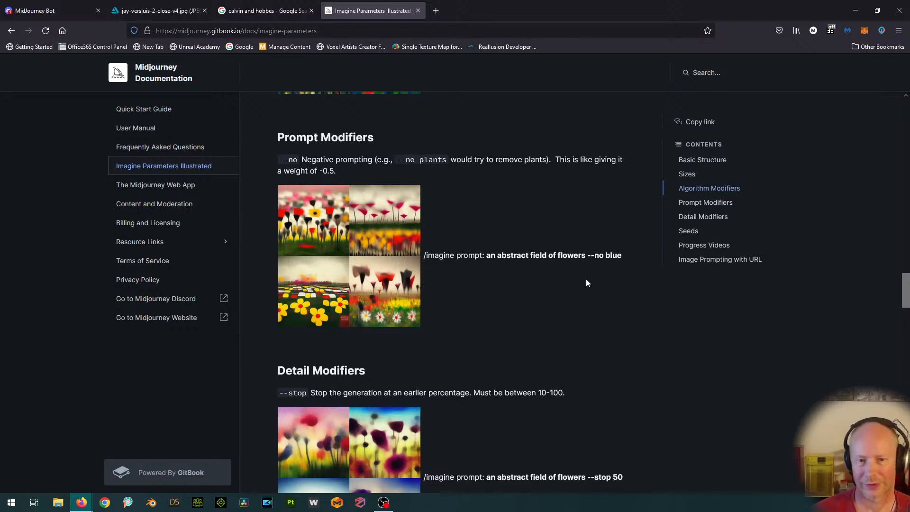
{"action": "scroll", "coordinate": [586, 283], "scroll_direction": "down", "scroll_amount": 4}
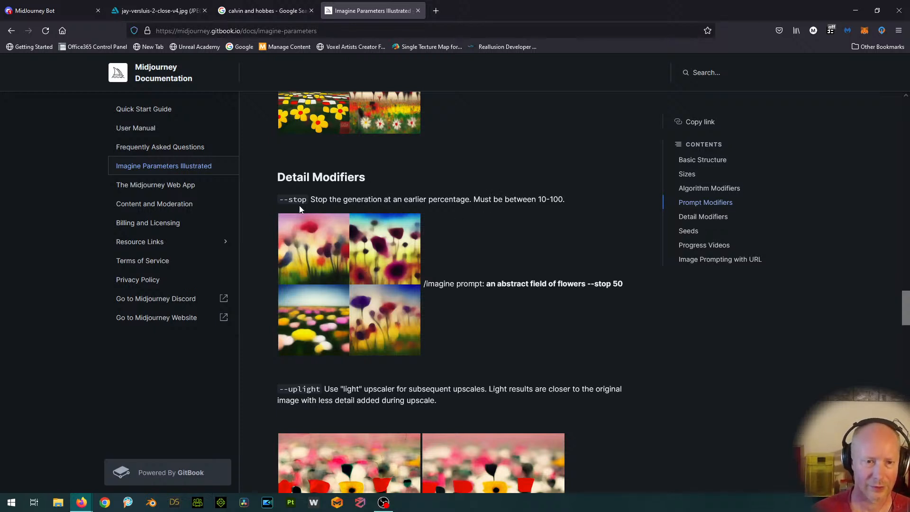
{"action": "scroll", "coordinate": [468, 269], "scroll_direction": "down", "scroll_amount": 2}
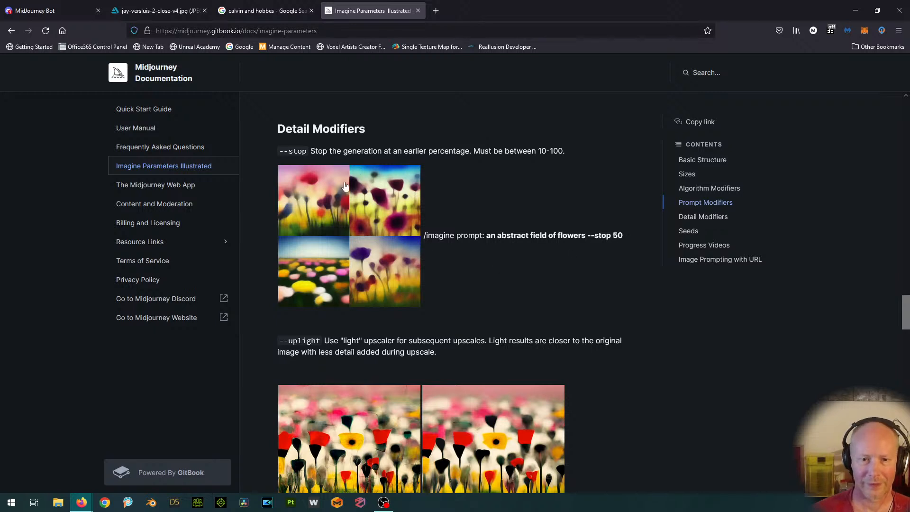
{"action": "scroll", "coordinate": [650, 320], "scroll_direction": "down", "scroll_amount": 3}
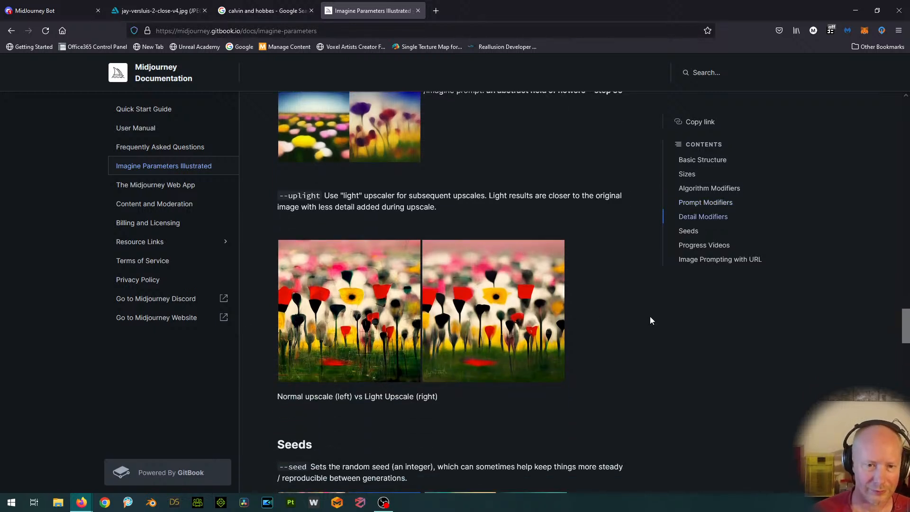
Step: Read the Seeds section covering --seed and --sameseed and the Progress Videos entry for --video
{"action": "scroll", "coordinate": [651, 321], "scroll_direction": "down", "scroll_amount": 5}
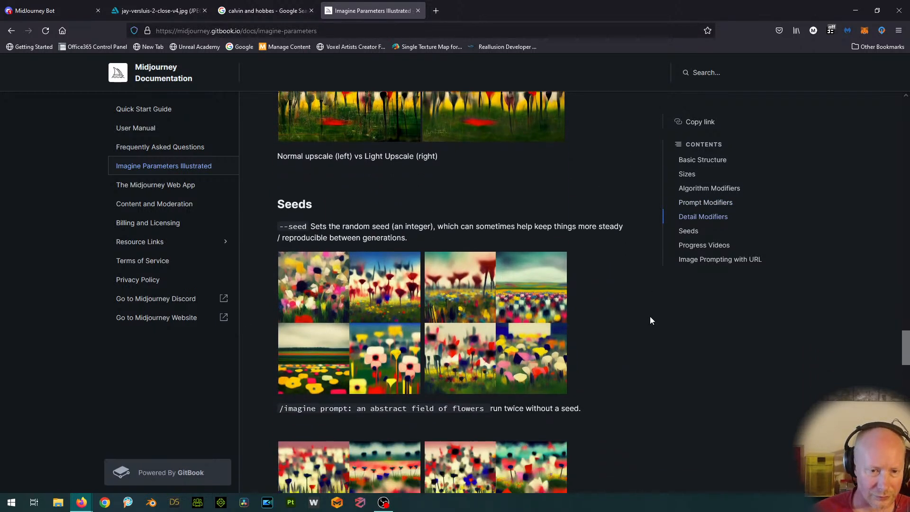
{"action": "scroll", "coordinate": [650, 320], "scroll_direction": "down", "scroll_amount": 1}
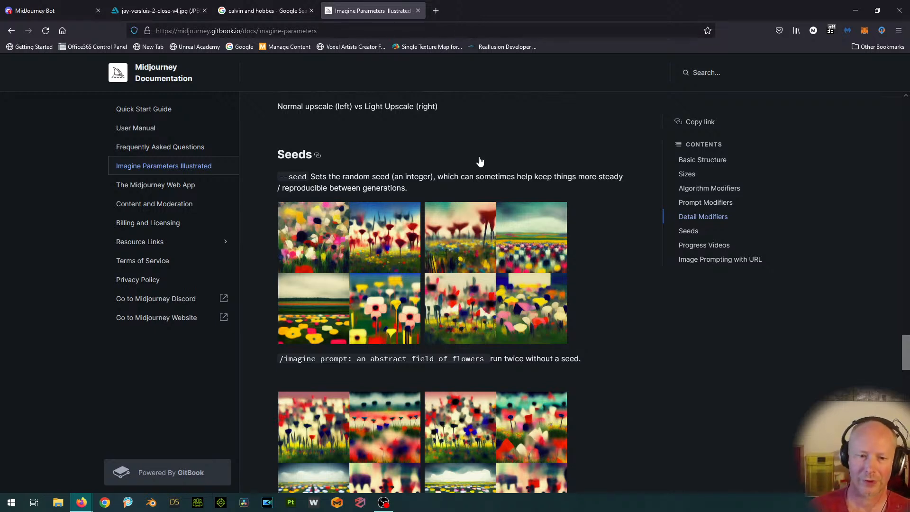
{"action": "scroll", "coordinate": [477, 182], "scroll_direction": "down", "scroll_amount": 4}
{"action": "scroll", "coordinate": [630, 270], "scroll_direction": "down", "scroll_amount": 1}
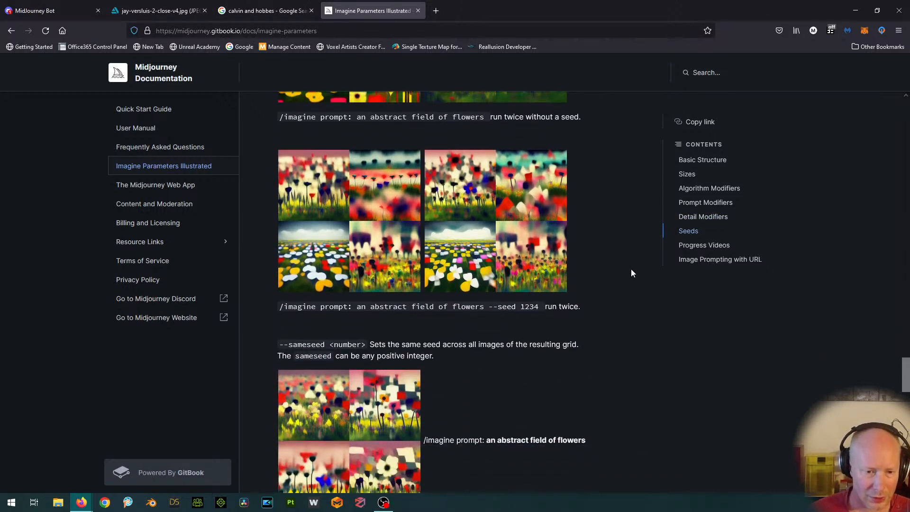
{"action": "scroll", "coordinate": [630, 268], "scroll_direction": "down", "scroll_amount": 4}
{"action": "scroll", "coordinate": [619, 276], "scroll_direction": "down", "scroll_amount": 4}
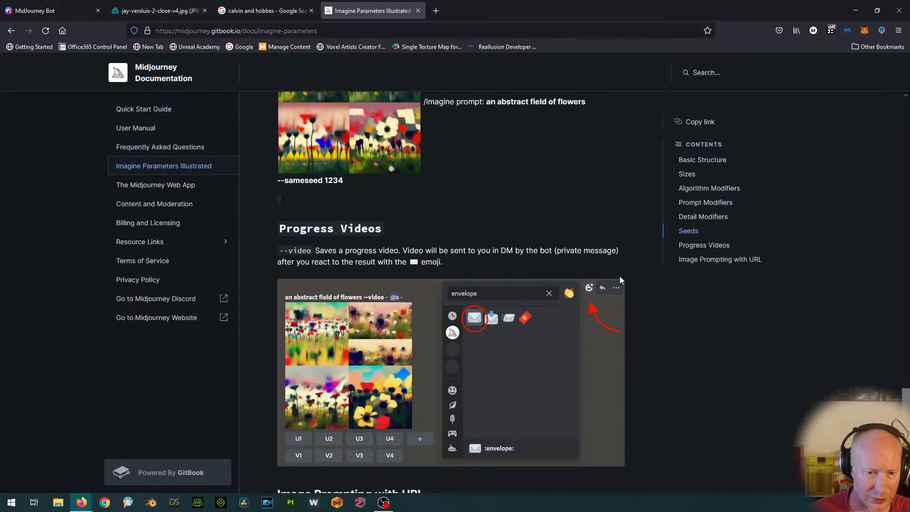
{"action": "scroll", "coordinate": [619, 279], "scroll_direction": "down", "scroll_amount": 1}
{"action": "scroll", "coordinate": [662, 297], "scroll_direction": "down", "scroll_amount": 1}
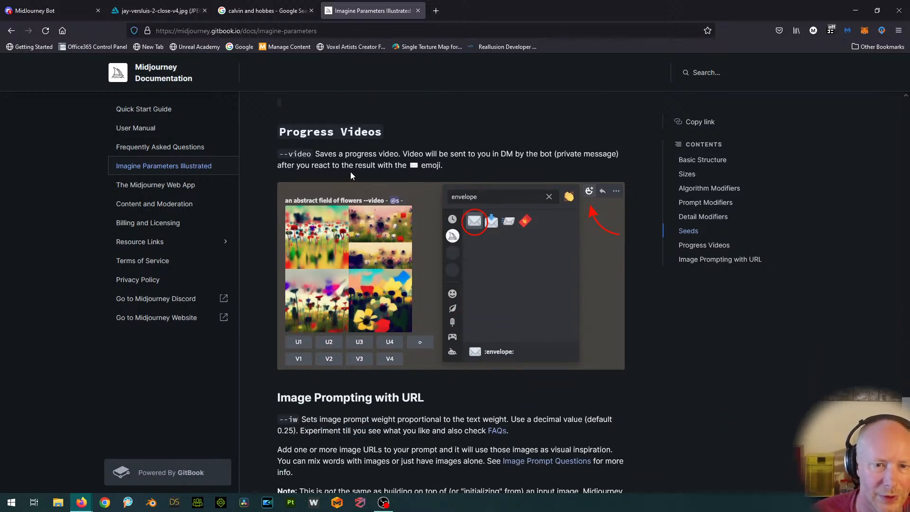
Step: Read the Image Prompting with URL section on the --iw weight, including the dots example comparing no modifier, .5 and 1
{"action": "scroll", "coordinate": [662, 278], "scroll_direction": "down", "scroll_amount": 5}
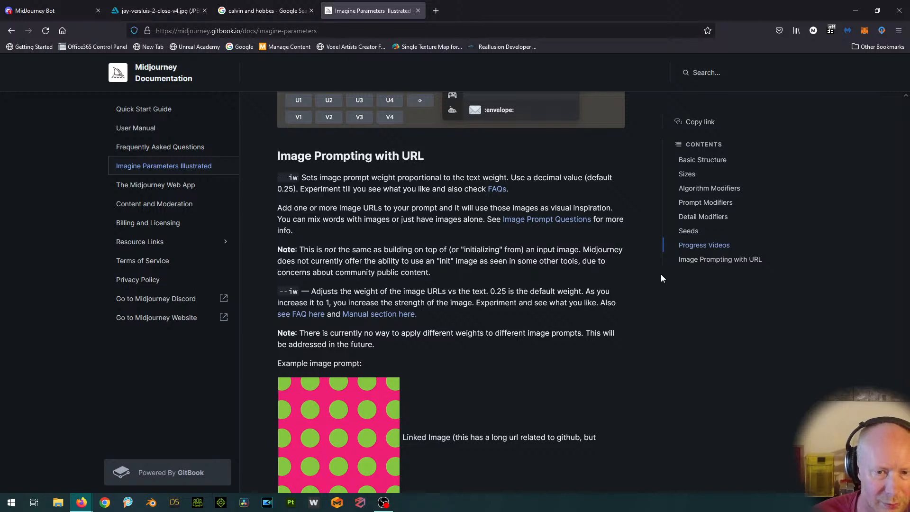
{"action": "scroll", "coordinate": [662, 278], "scroll_direction": "down", "scroll_amount": 2}
{"action": "scroll", "coordinate": [662, 278], "scroll_direction": "down", "scroll_amount": 2}
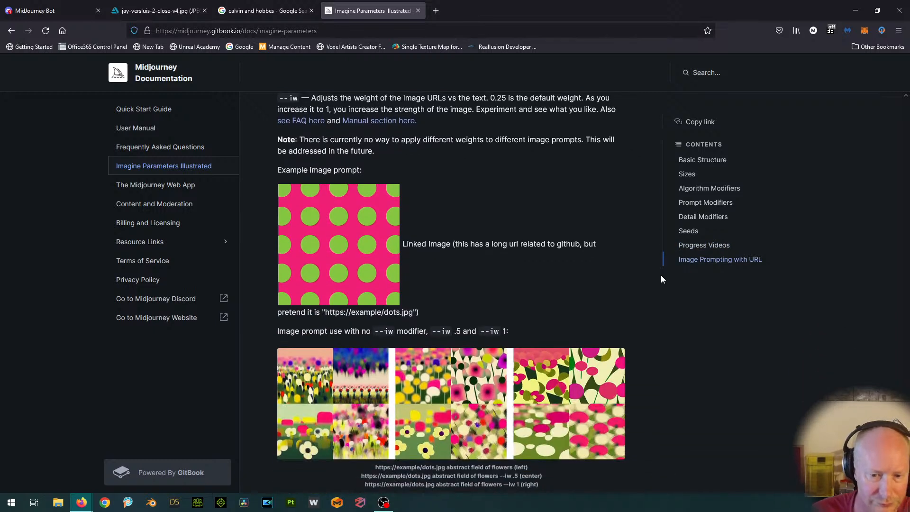
{"action": "scroll", "coordinate": [662, 279], "scroll_direction": "down", "scroll_amount": 1}
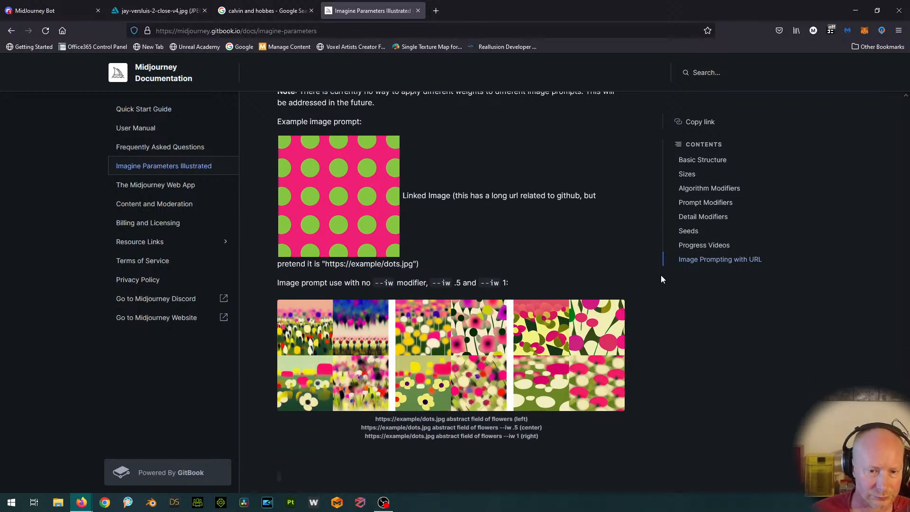
{"action": "scroll", "coordinate": [662, 278], "scroll_direction": "up", "scroll_amount": 3}
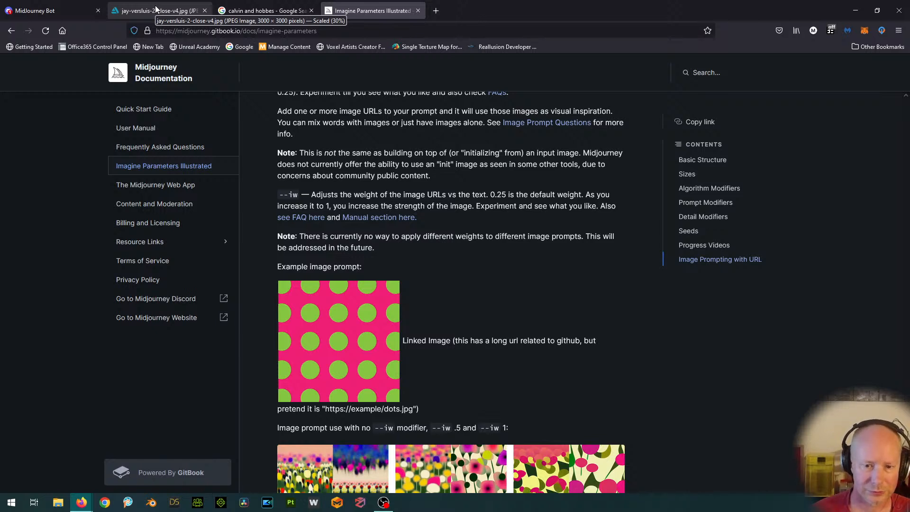
{"action": "scroll", "coordinate": [559, 251], "scroll_direction": "down", "scroll_amount": 1}
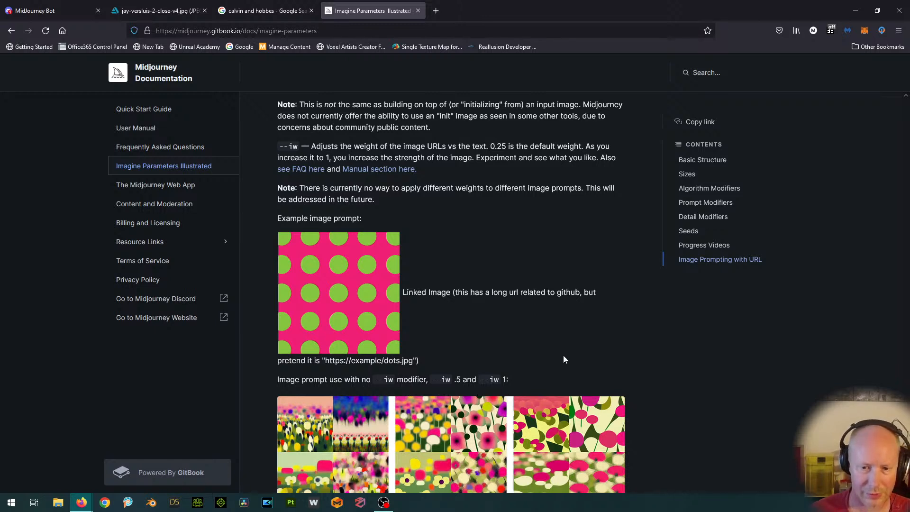
{"action": "scroll", "coordinate": [563, 360], "scroll_direction": "down", "scroll_amount": 2}
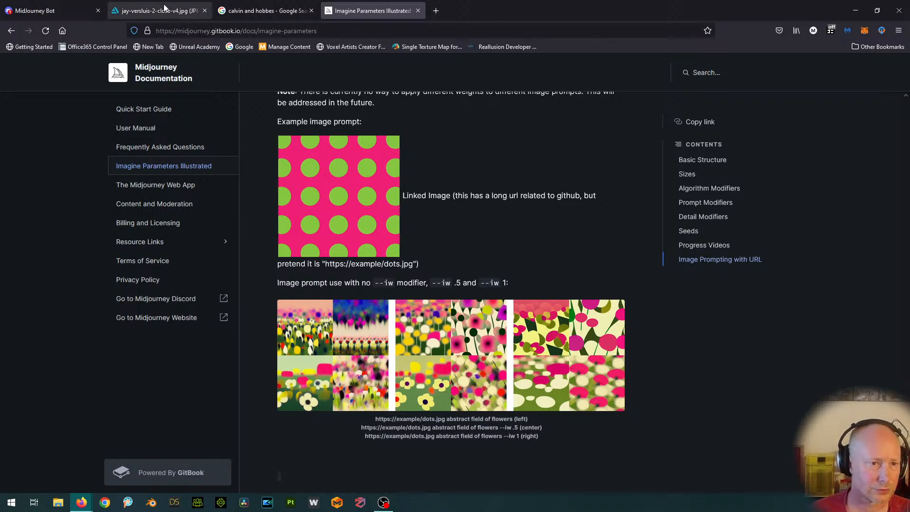
Step: Copy the URL of the ArtStation portrait of the woman in the pink jacket and return to the MidJourney Bot chat
{"action": "left_click", "coordinate": [164, 8]}
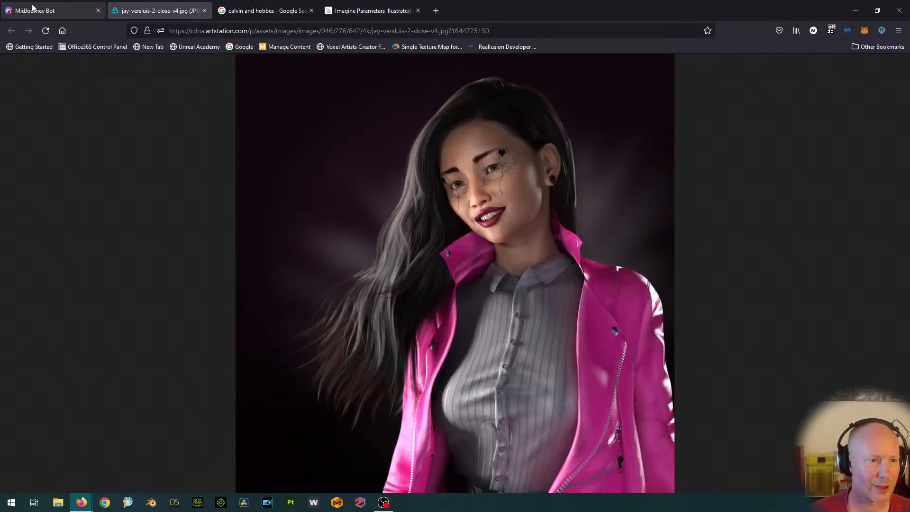
{"action": "left_click", "coordinate": [32, 7]}
{"action": "left_click", "coordinate": [154, 11]}
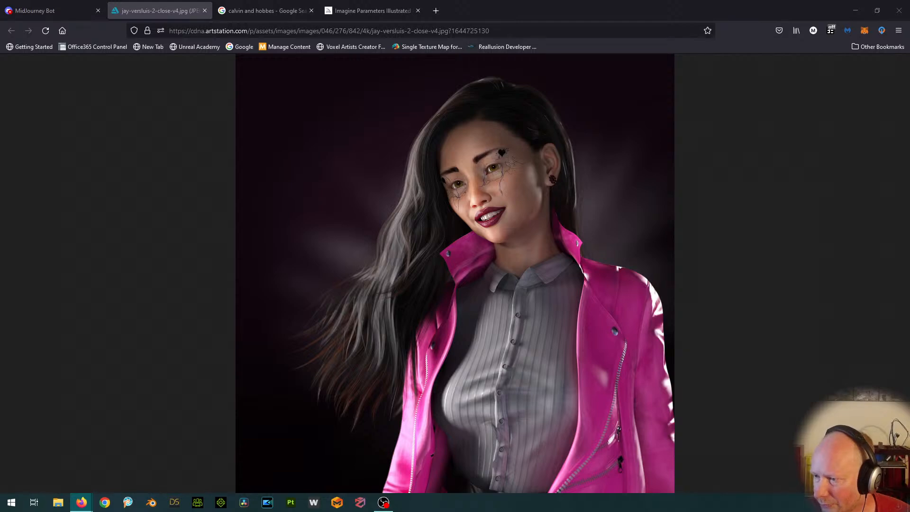
{"action": "key", "text": "ctrl+shift+Tab"}
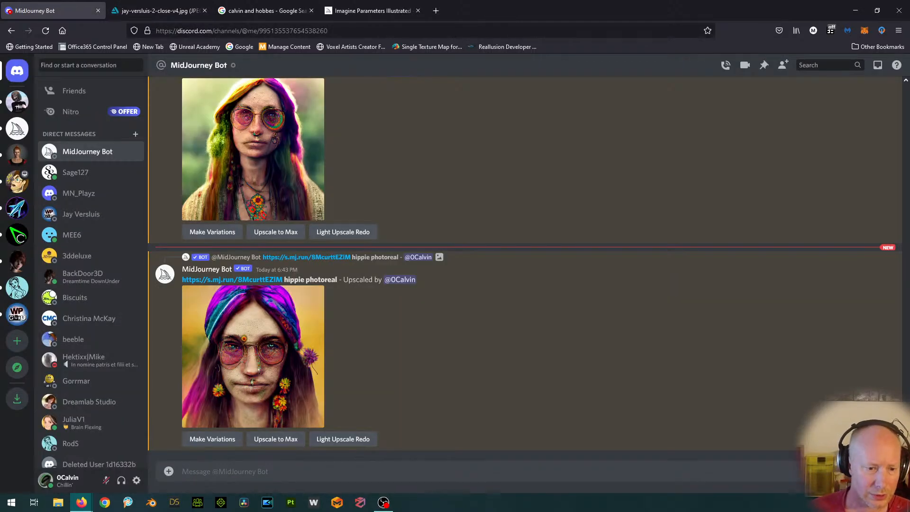
Step: Try to generate an image with /imagine using the copied portrait URL followed by "hippie photoreal -iw .9"
{"action": "type", "text": "/imagine"}
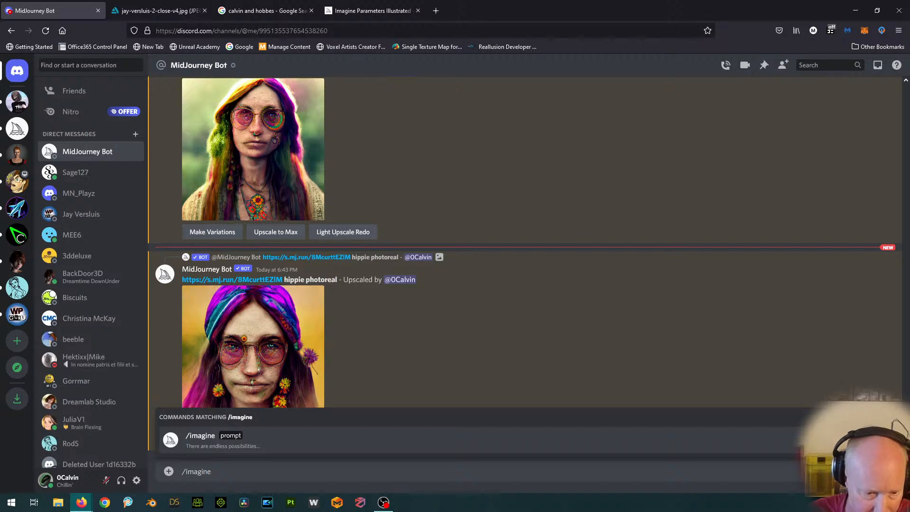
{"action": "key", "text": "Tab"}
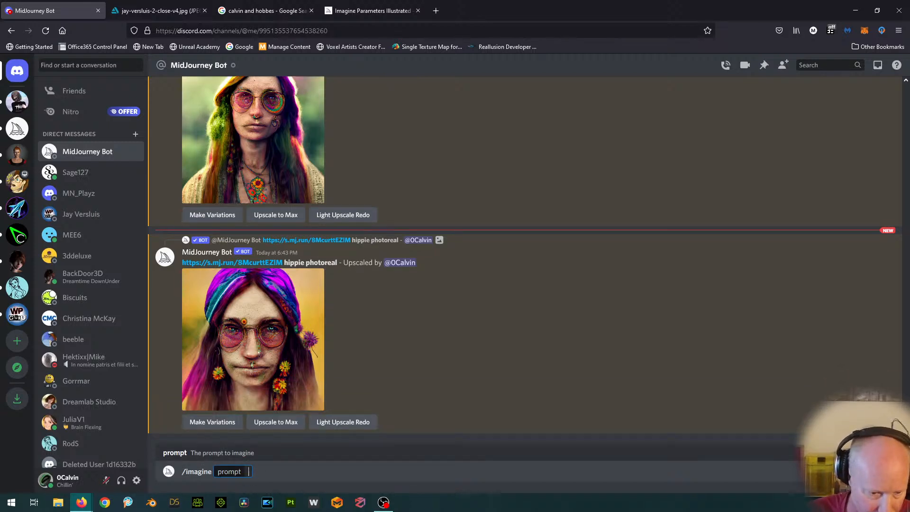
{"action": "key", "text": "ctrl+v"}
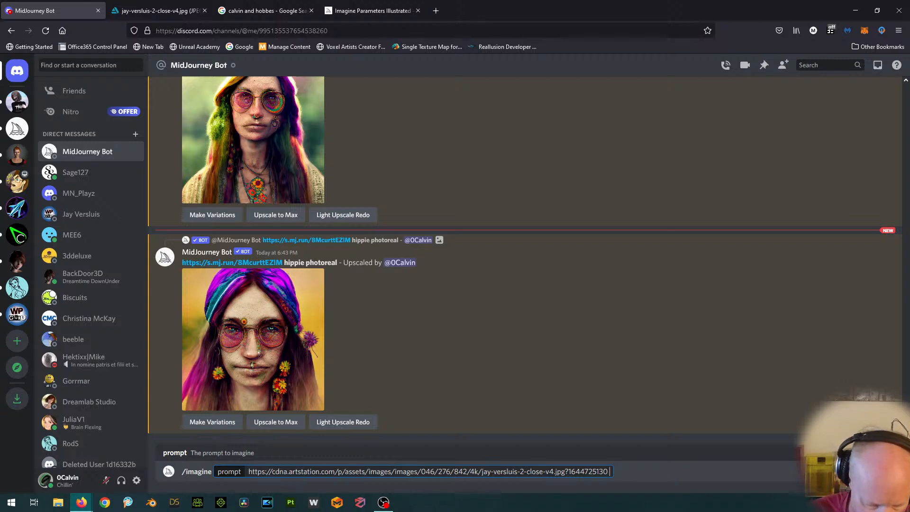
{"action": "type", "text": "hippie"}
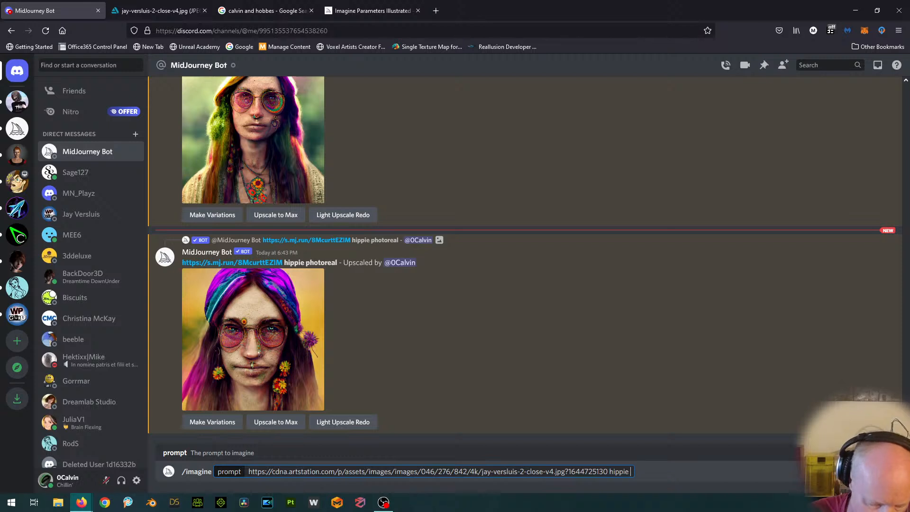
{"action": "type", "text": " photorea"}
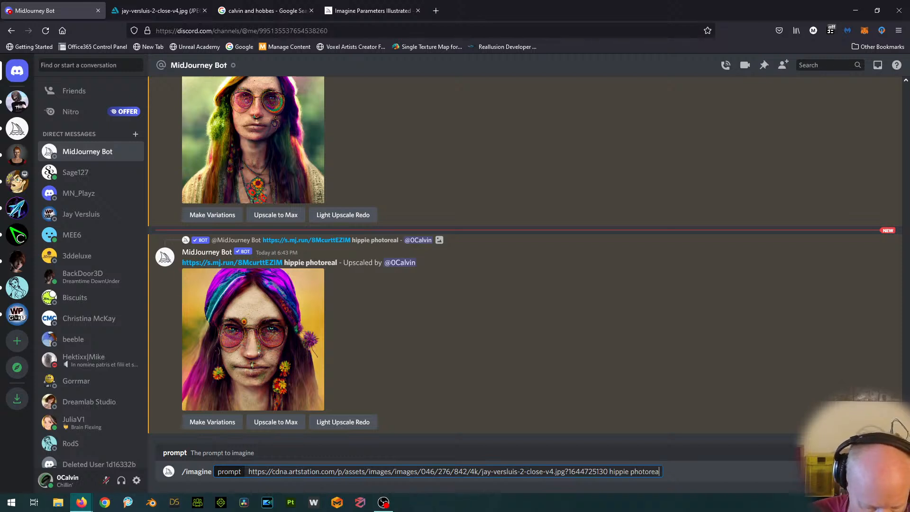
{"action": "type", "text": "l -iw"}
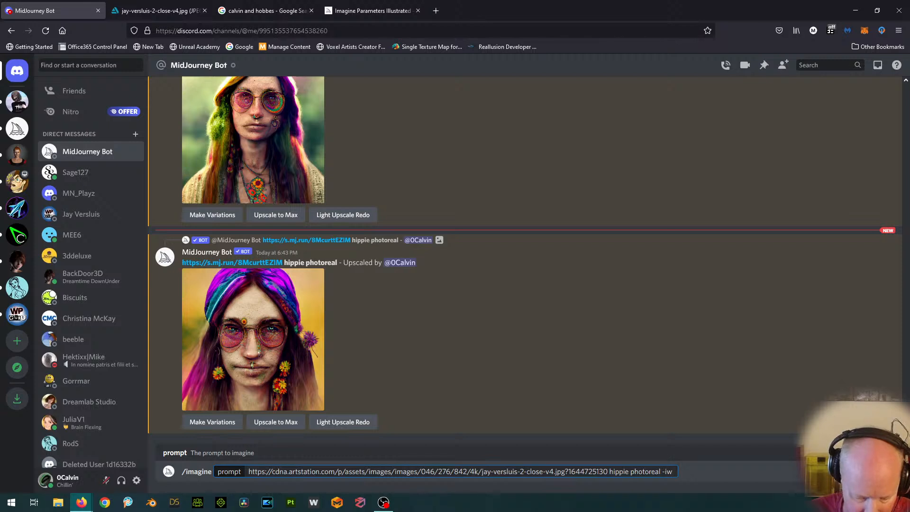
{"action": "type", "text": " .9"}
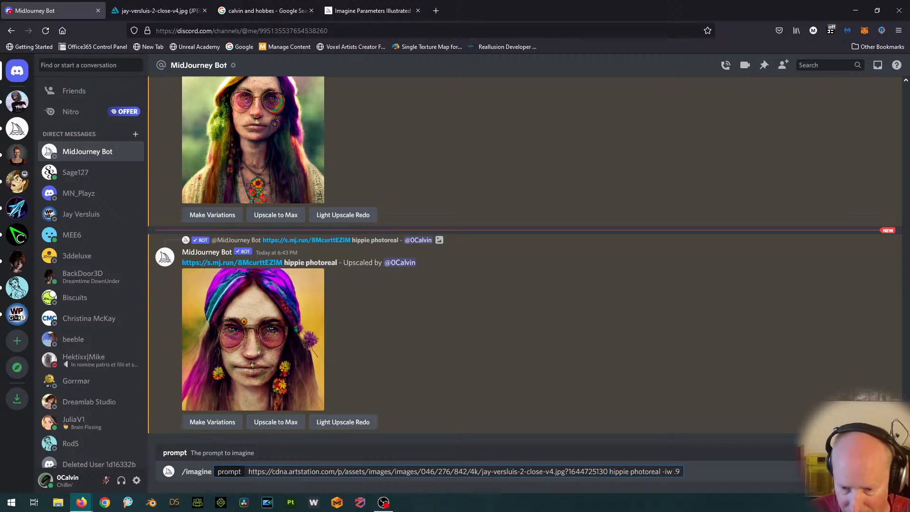
{"action": "key", "text": "Return"}
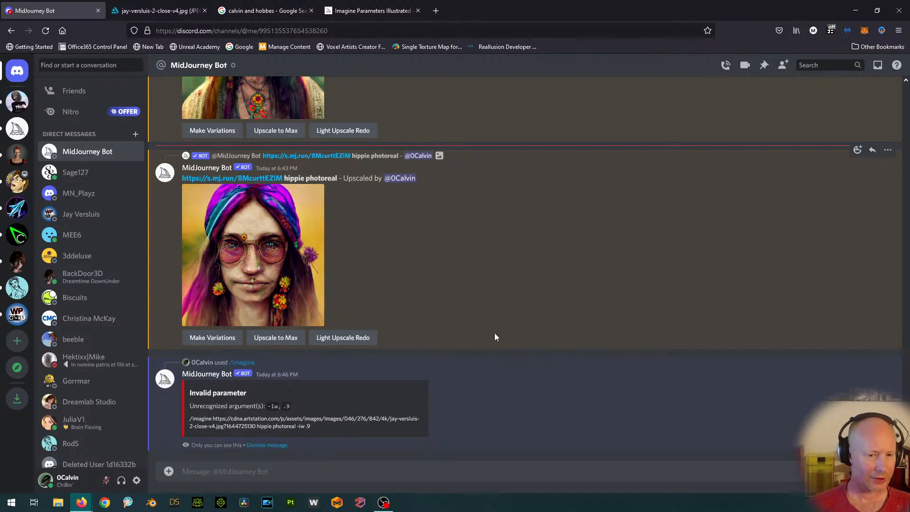
Step: Recheck the --iw syntax in the documentation's Image Prompting with URL examples against the submitted prompt in the chat
{"action": "left_click", "coordinate": [356, 13]}
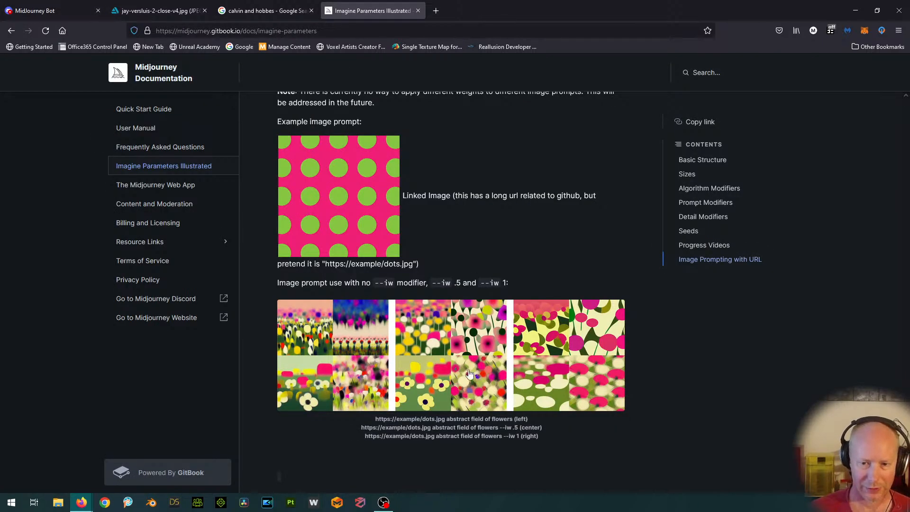
{"action": "scroll", "coordinate": [429, 379], "scroll_direction": "up", "scroll_amount": 1}
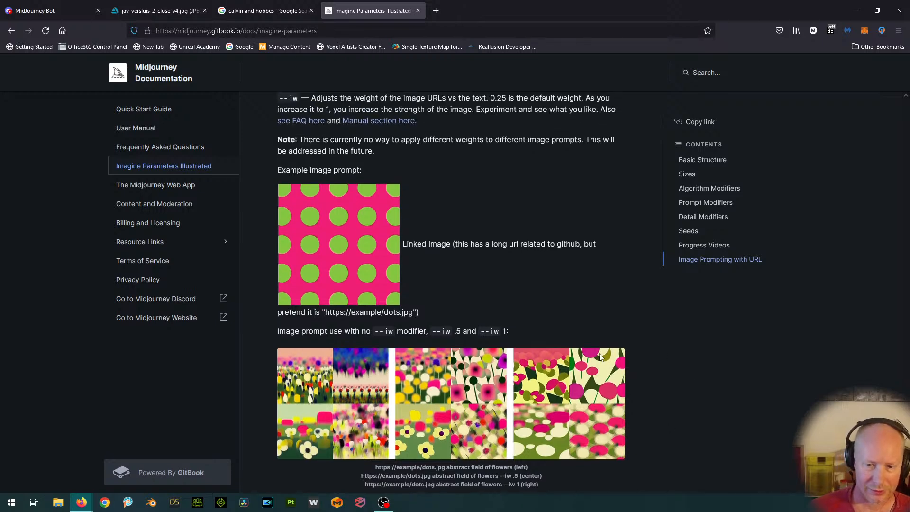
{"action": "scroll", "coordinate": [577, 403], "scroll_direction": "down", "scroll_amount": 1}
{"action": "scroll", "coordinate": [554, 406], "scroll_direction": "up", "scroll_amount": 2}
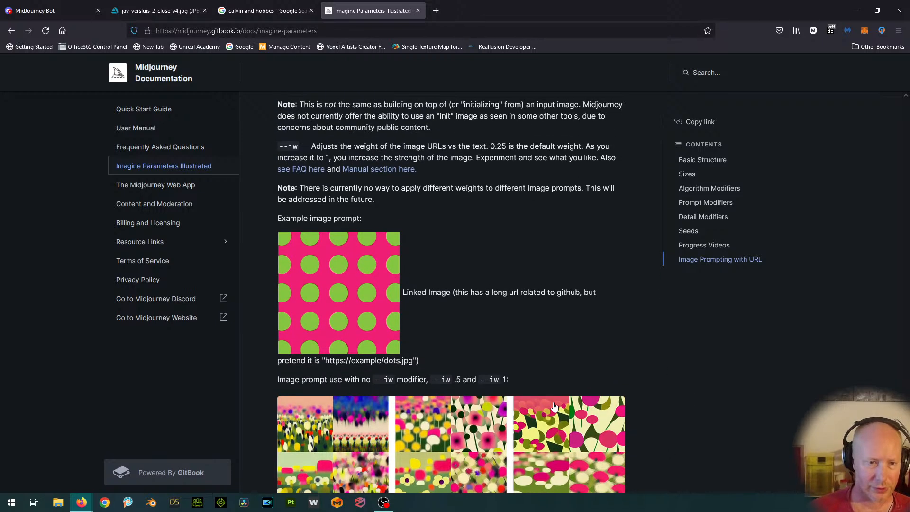
{"action": "scroll", "coordinate": [554, 406], "scroll_direction": "down", "scroll_amount": 2}
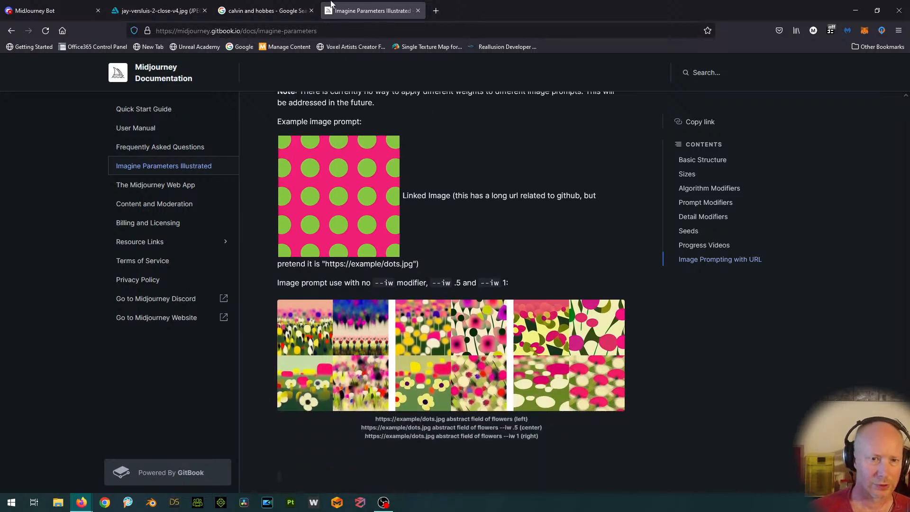
{"action": "left_click", "coordinate": [37, 9]}
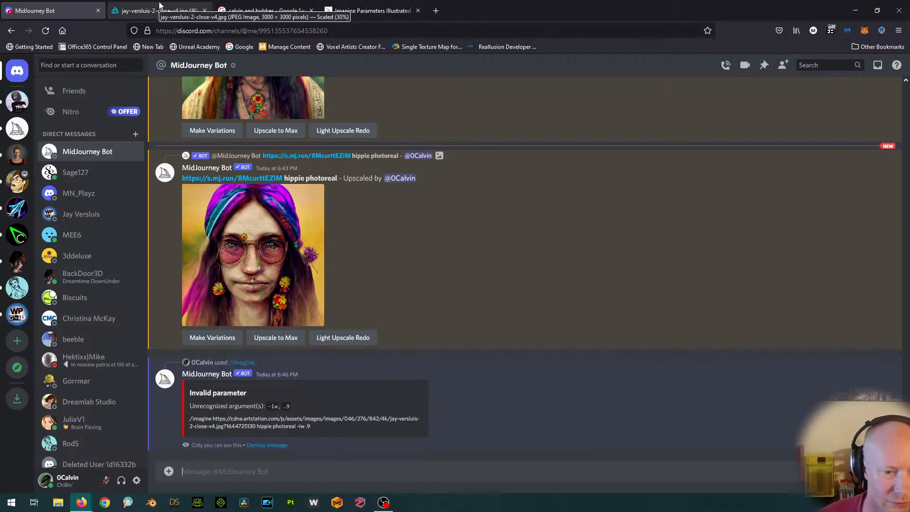
{"action": "left_click", "coordinate": [373, 10]}
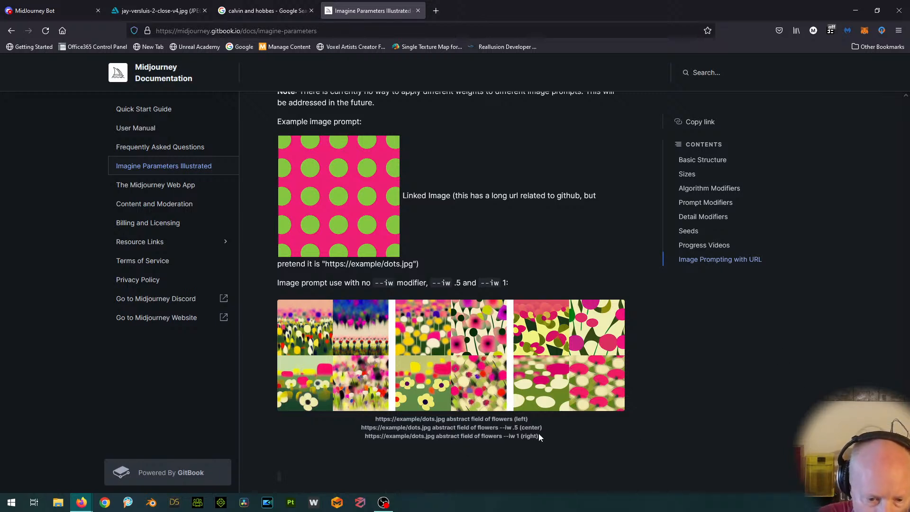
{"action": "left_click", "coordinate": [60, 7]}
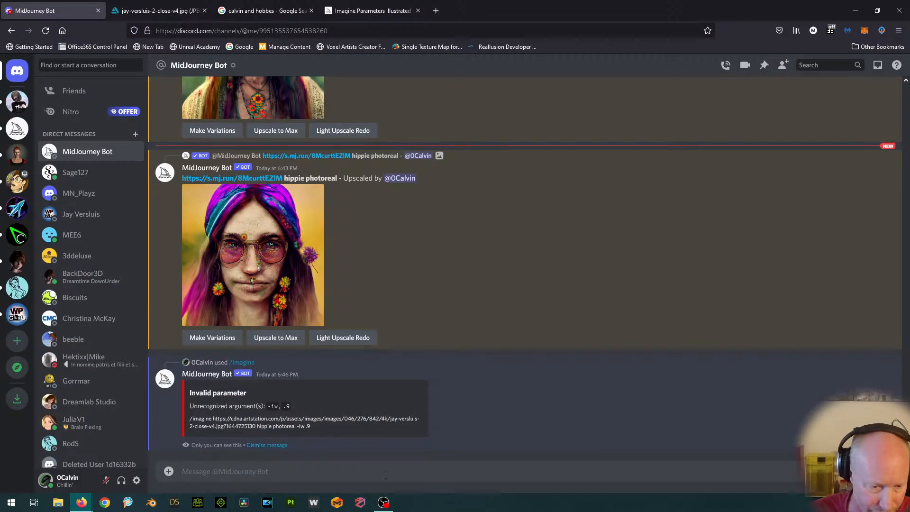
{"action": "left_click", "coordinate": [335, 5]}
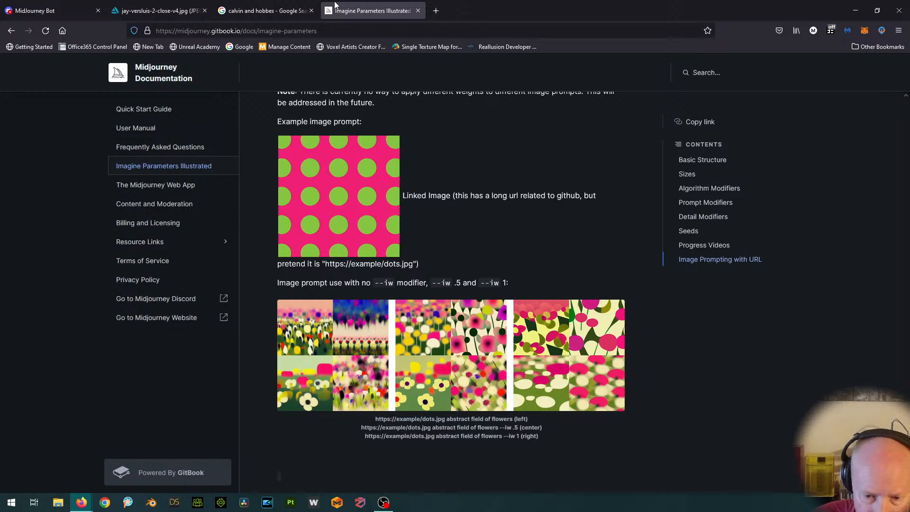
Step: Generate an image in the MidJourney Bot chat with /imagine using "hippie", the copied ArtStation portrait URL and "--iw .9"
{"action": "left_click", "coordinate": [33, 10]}
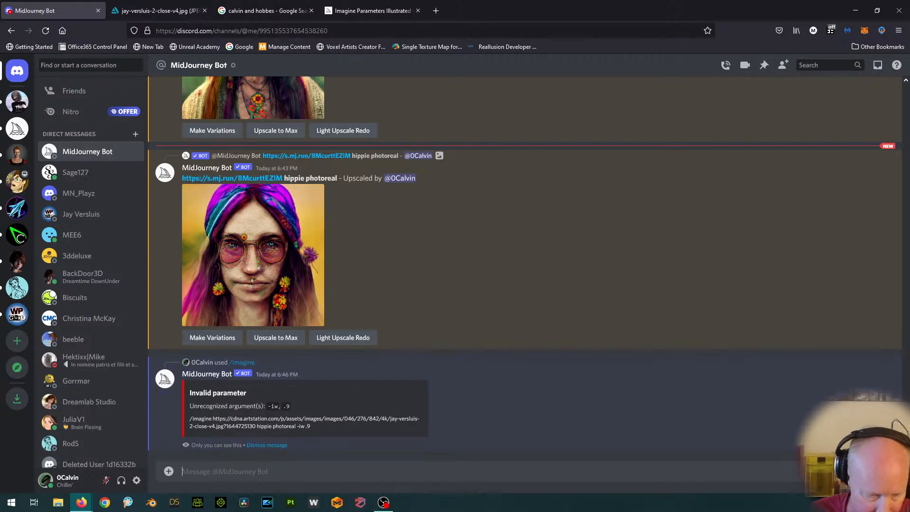
{"action": "type", "text": "/"}
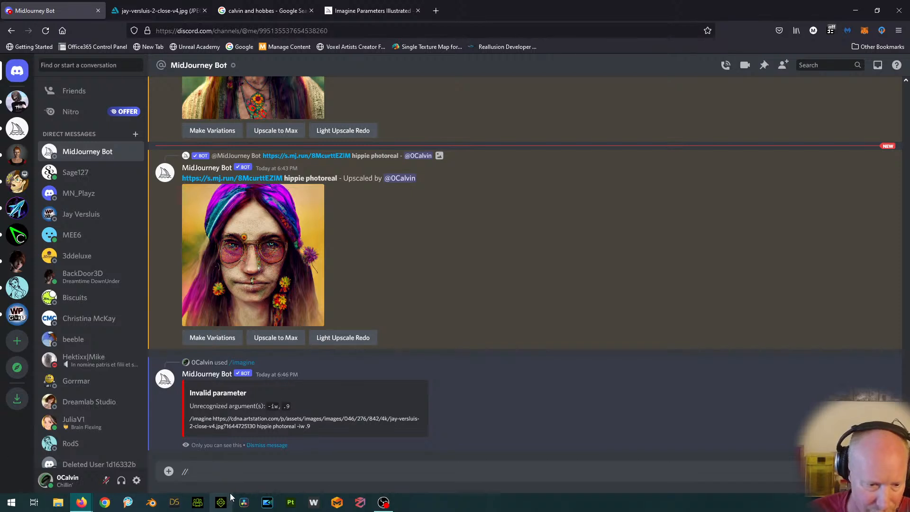
{"action": "type", "text": "imagine"}
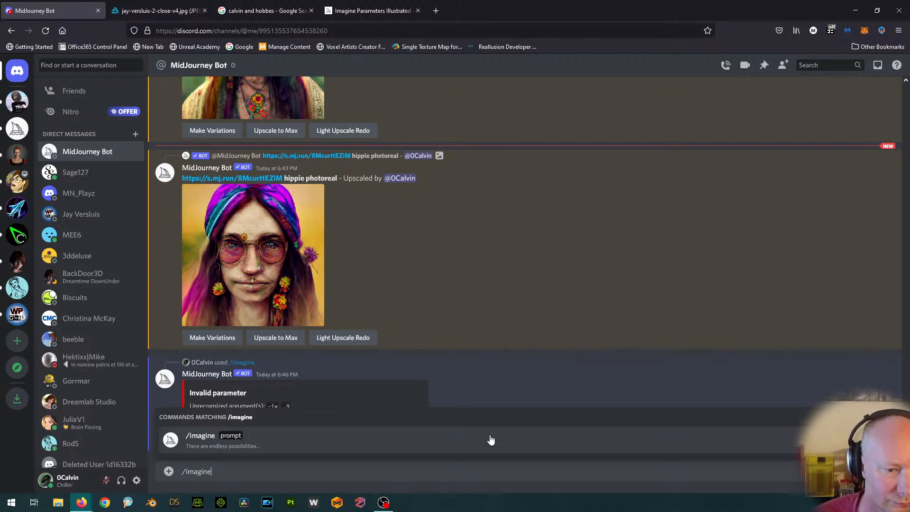
{"action": "left_click", "coordinate": [493, 442]}
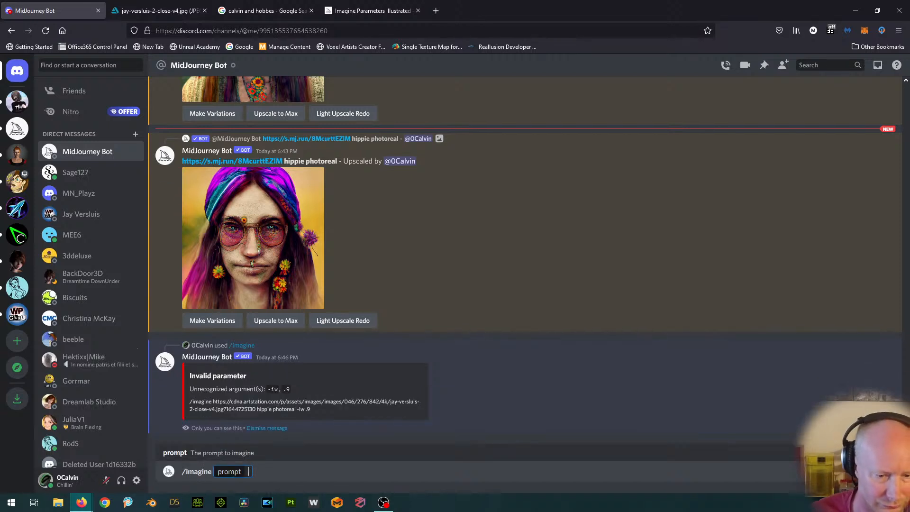
{"action": "key", "text": "ctrl+v"}
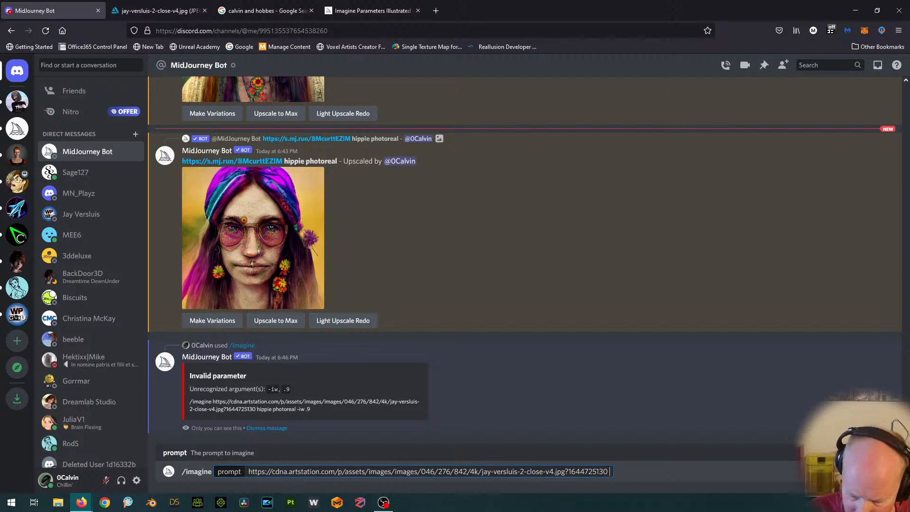
{"action": "key", "text": "BackSpace"}
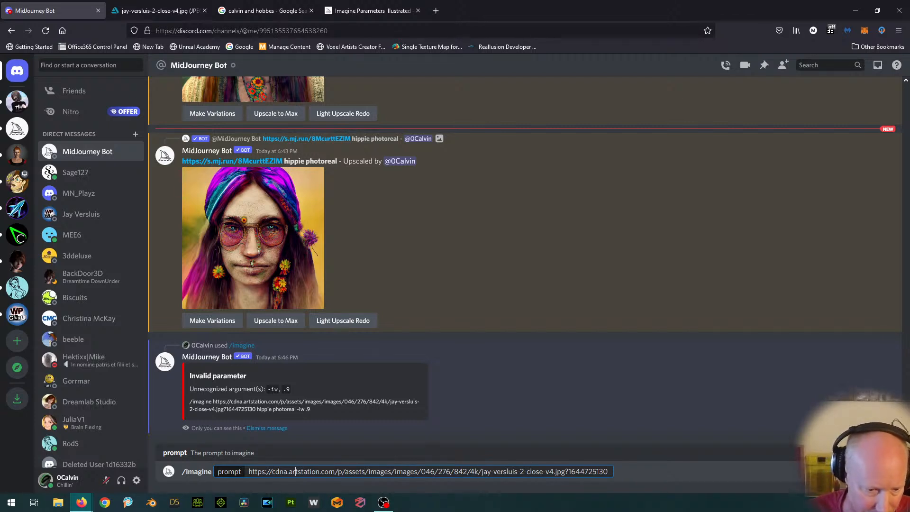
{"action": "key", "text": "Home"}
{"action": "type", "text": "hippie "}
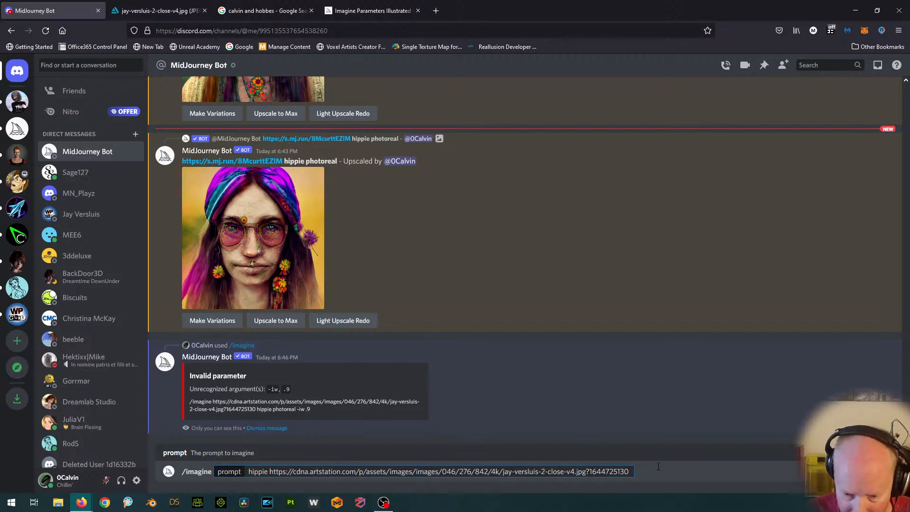
{"action": "type", "text": " -"}
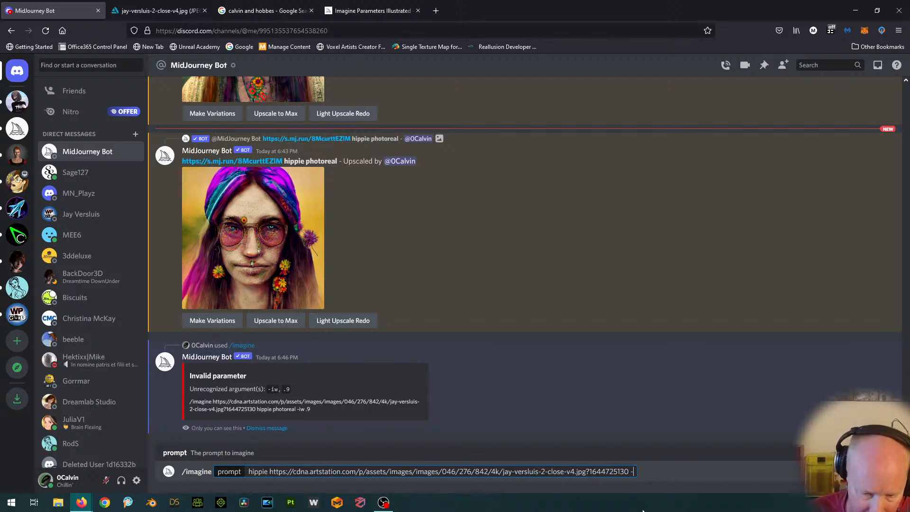
{"action": "type", "text": "-iw .9"}
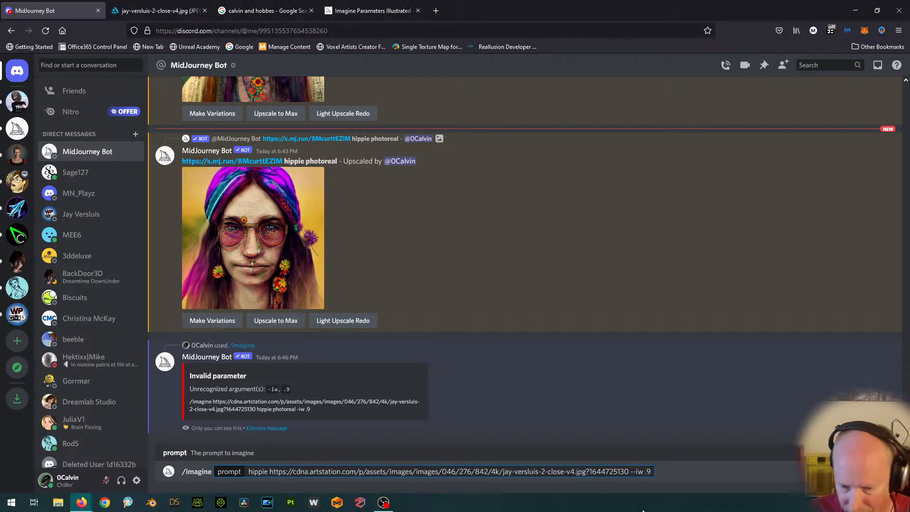
{"action": "key", "text": "Return"}
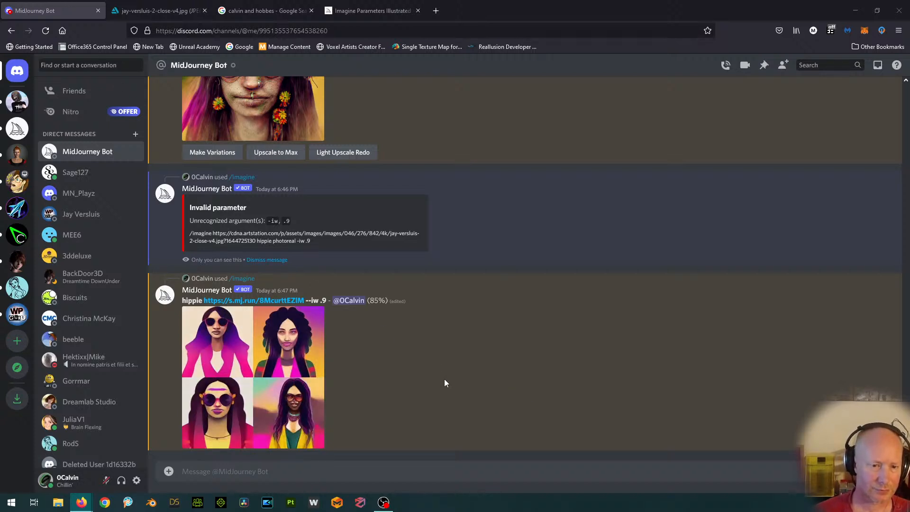
Step: Compare the --iw .9 hippie grid, also at enlarged size, with the original ArtStation portrait of the woman in the pink jacket
{"action": "left_click", "coordinate": [171, 5]}
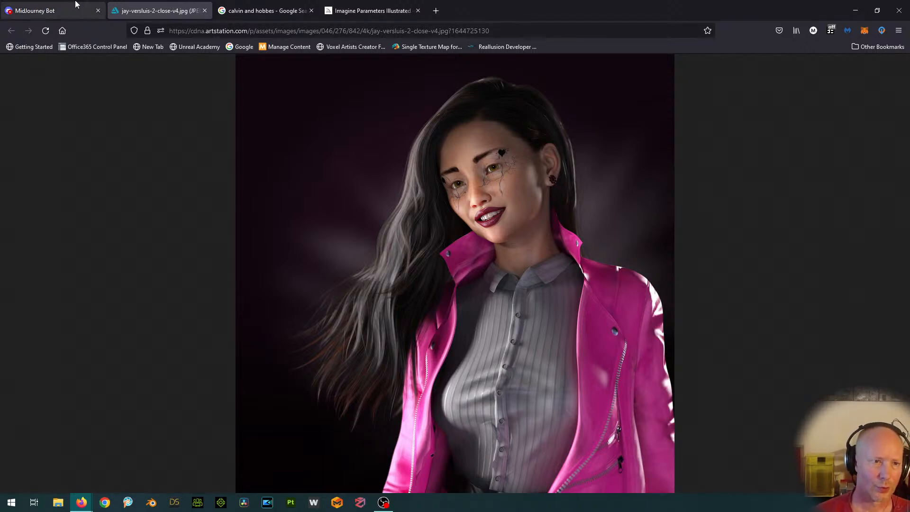
{"action": "left_click", "coordinate": [76, 5]}
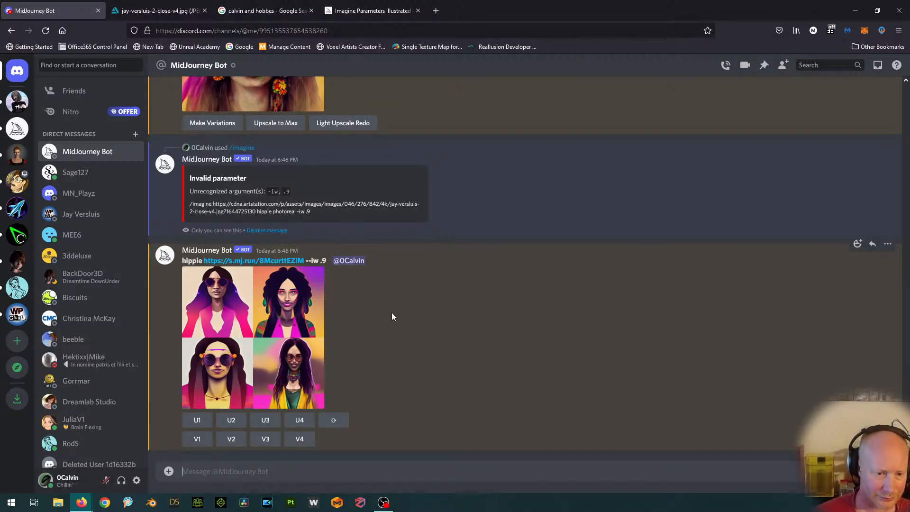
{"action": "left_click", "coordinate": [305, 314]}
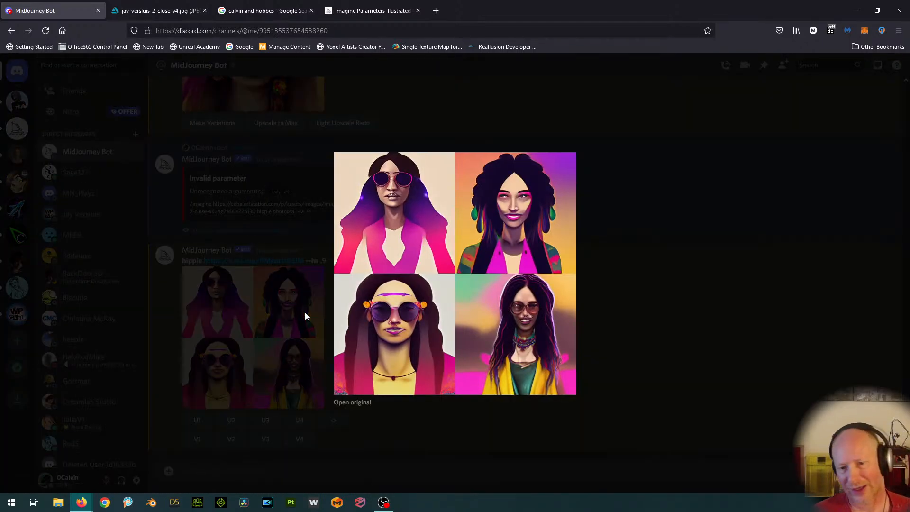
{"action": "left_click", "coordinate": [689, 259]}
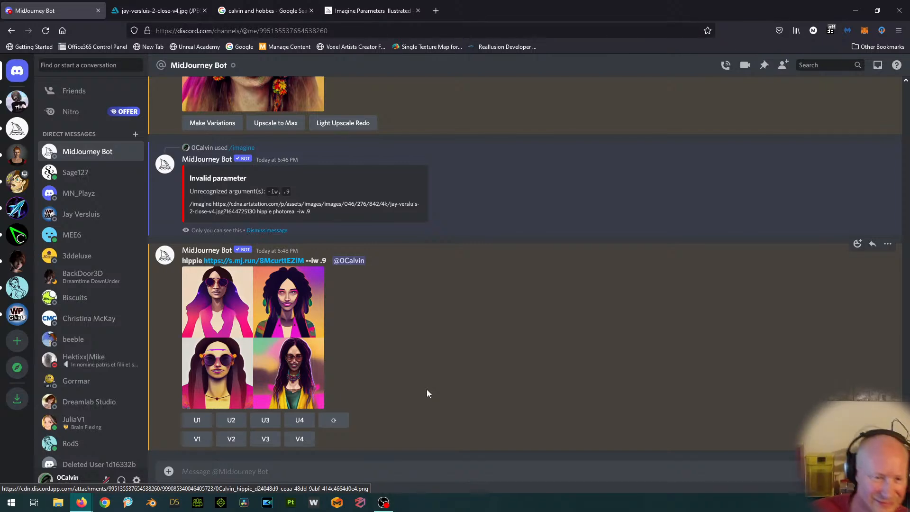
{"action": "scroll", "coordinate": [413, 349], "scroll_direction": "up", "scroll_amount": 3}
{"action": "scroll", "coordinate": [413, 349], "scroll_direction": "down", "scroll_amount": 3}
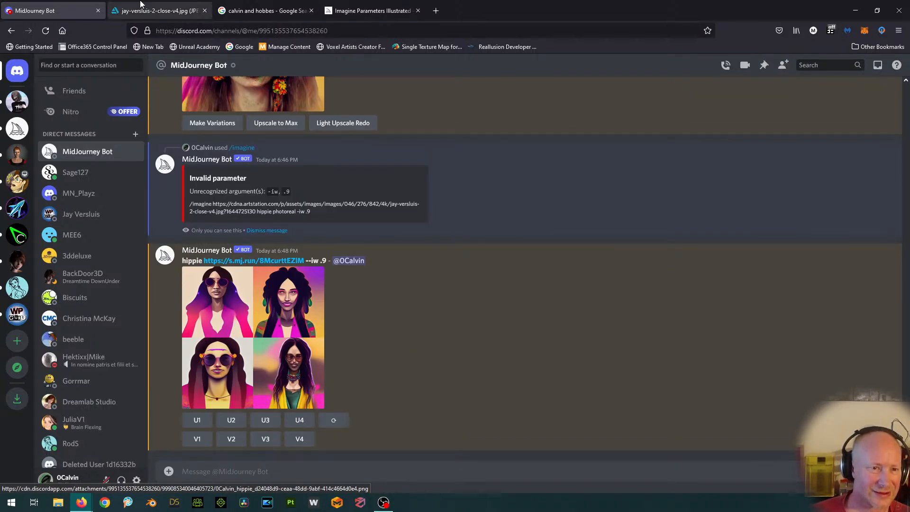
{"action": "left_click", "coordinate": [159, 10]}
{"action": "left_click", "coordinate": [34, 9]}
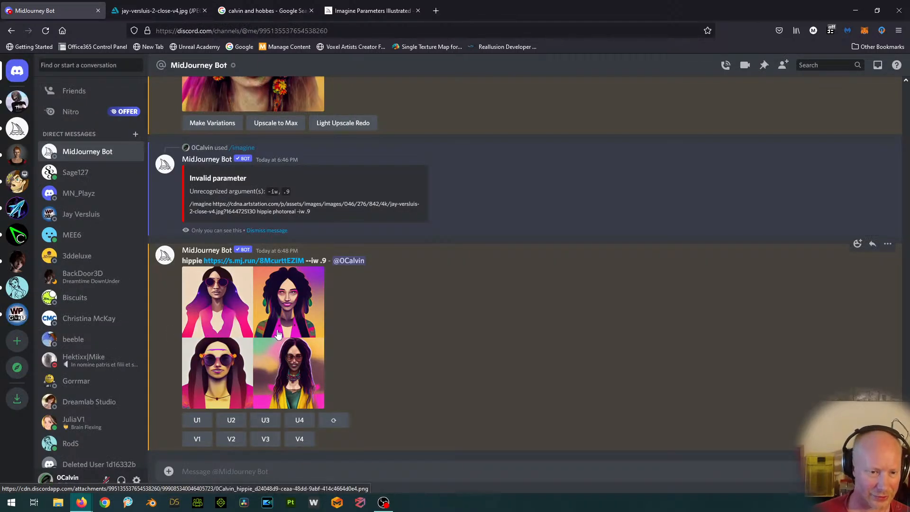
{"action": "left_click", "coordinate": [181, 5]}
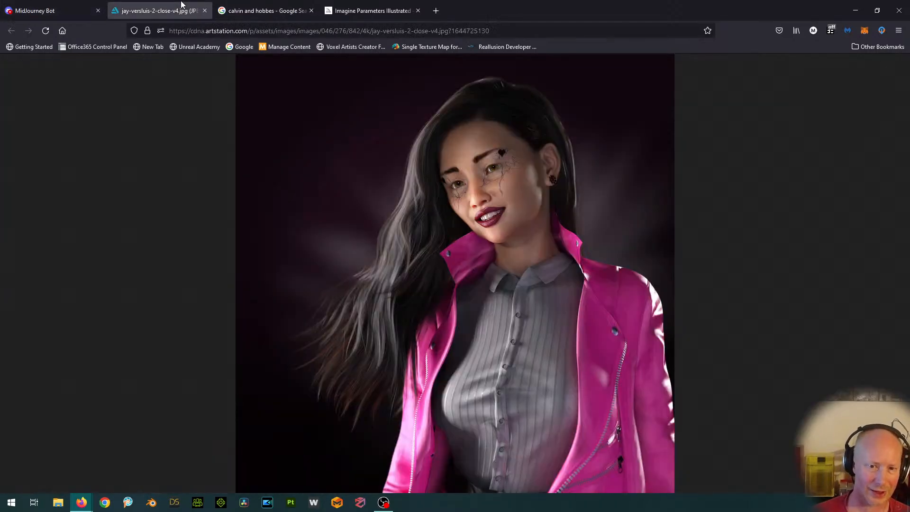
{"action": "left_click", "coordinate": [59, 6]}
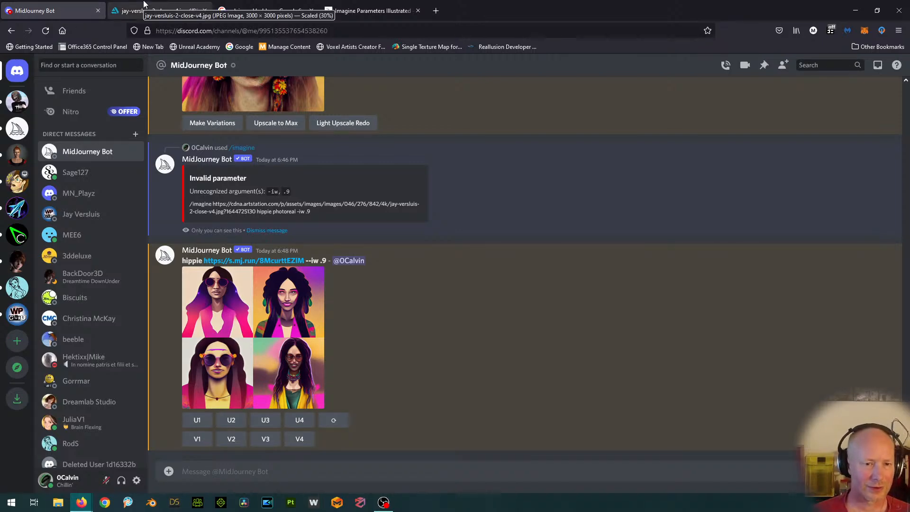
Step: Compare the earlier hippie and hippie photoreal grids in the chat history with the newest --iw .9 grid
{"action": "scroll", "coordinate": [509, 314], "scroll_direction": "up", "scroll_amount": 5}
{"action": "scroll", "coordinate": [510, 315], "scroll_direction": "up", "scroll_amount": 15}
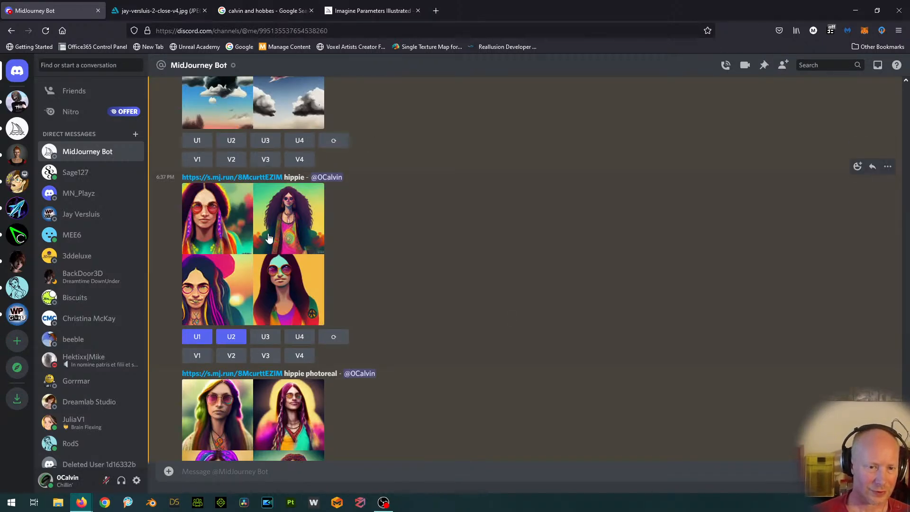
{"action": "scroll", "coordinate": [438, 256], "scroll_direction": "down", "scroll_amount": 12}
{"action": "scroll", "coordinate": [442, 268], "scroll_direction": "down", "scroll_amount": 8}
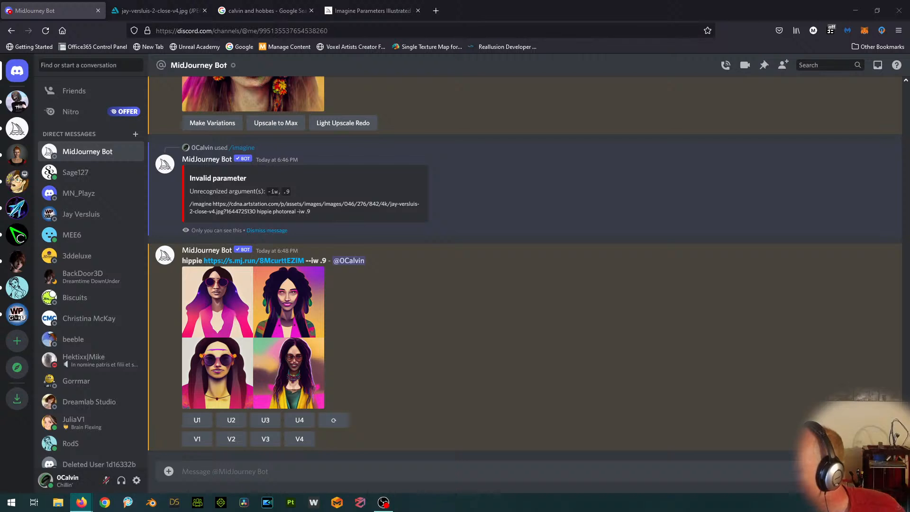
Step: Generate an image with /imagine from the text prompt "Oceanfront real estate"
{"action": "left_click", "coordinate": [400, 479]}
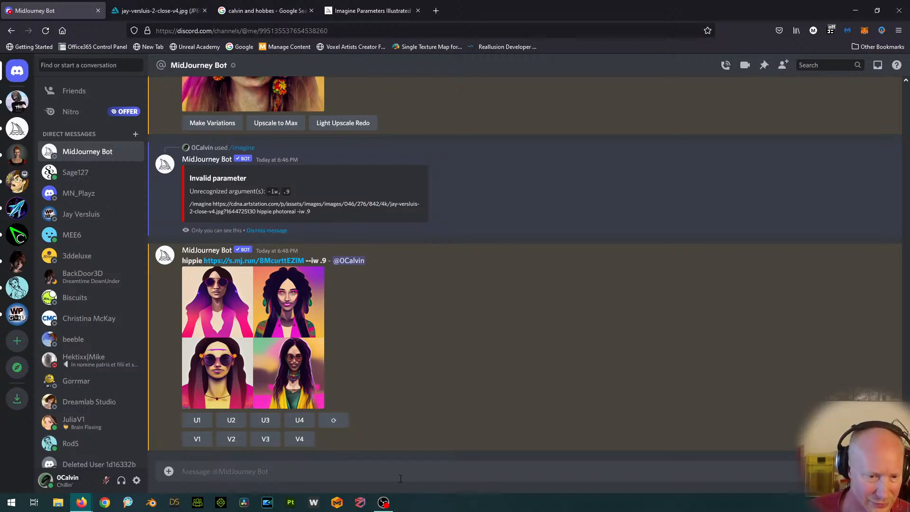
{"action": "type", "text": "/"}
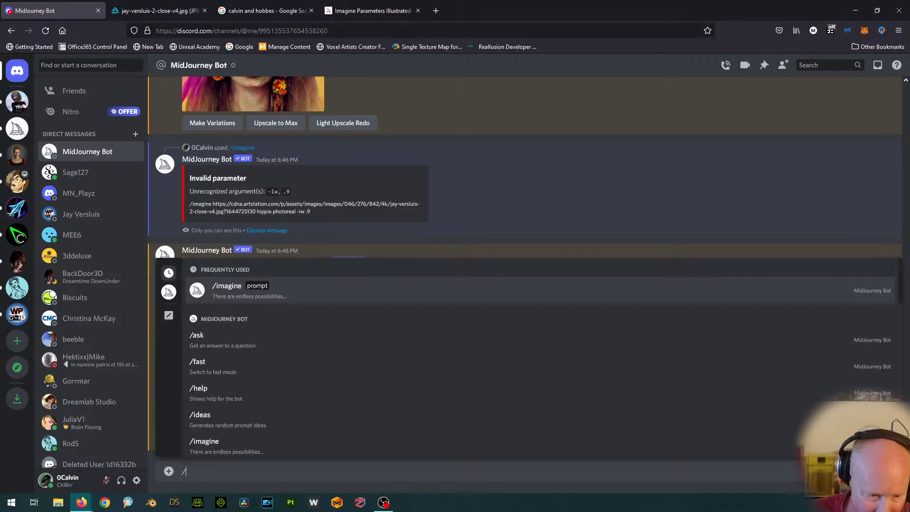
{"action": "type", "text": "imagin"}
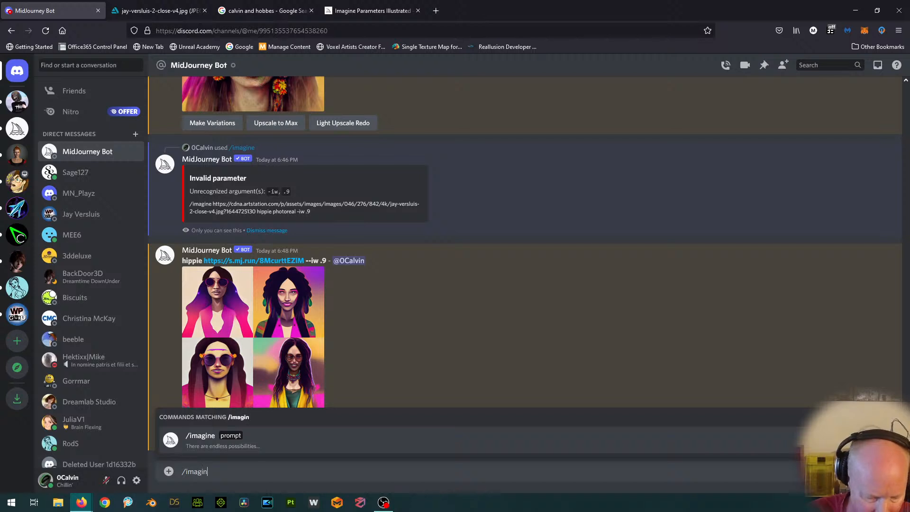
{"action": "key", "text": "Tab"}
{"action": "type", "text": "Oceanfront real estate"}
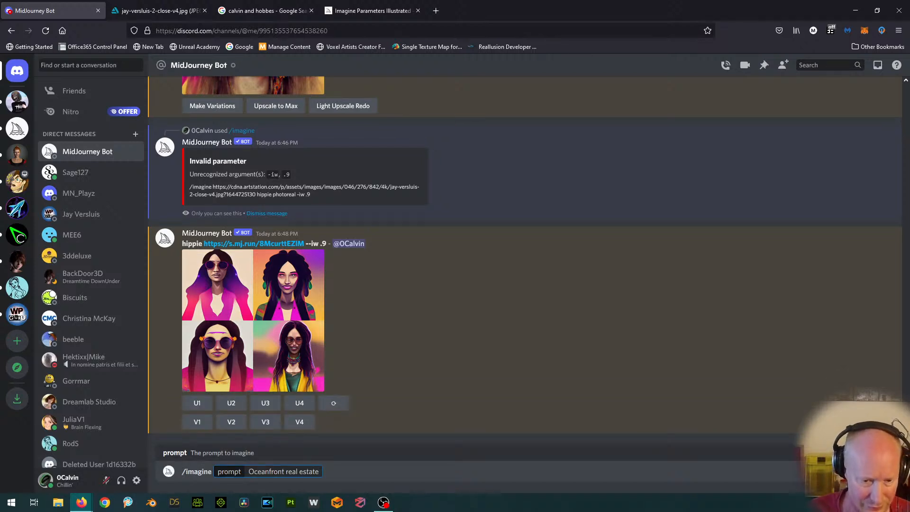
{"action": "key", "text": "Return"}
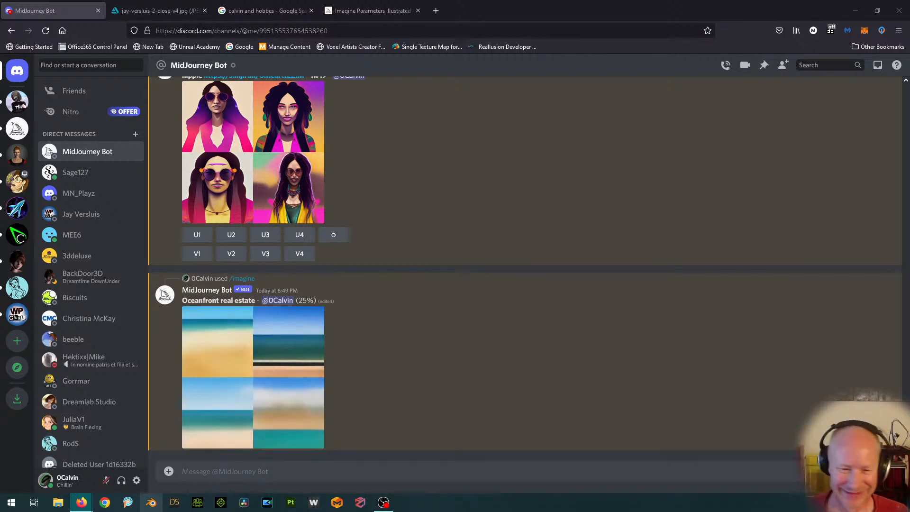
Step: Generate an image with /imagine from the text prompt "Hot Cat Meets Hot Dog" and view the resulting grid
{"action": "left_click", "coordinate": [328, 469]}
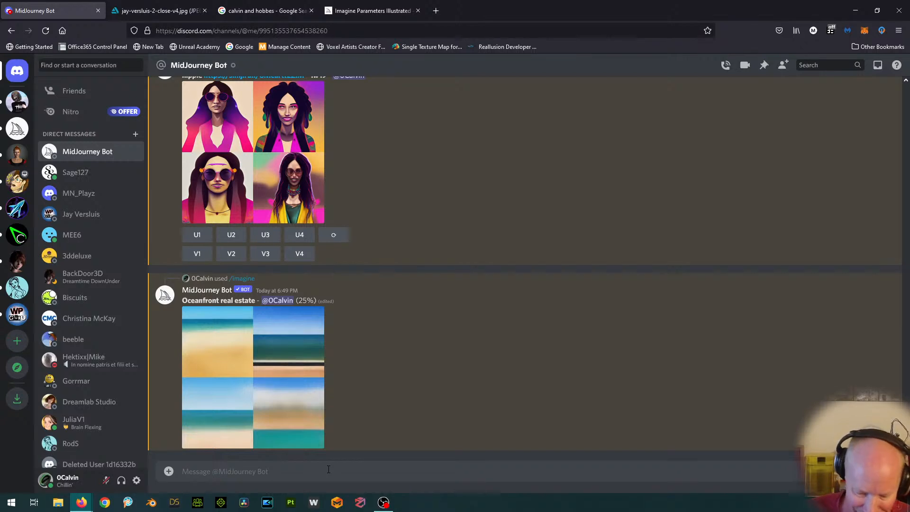
{"action": "type", "text": "/imagine"}
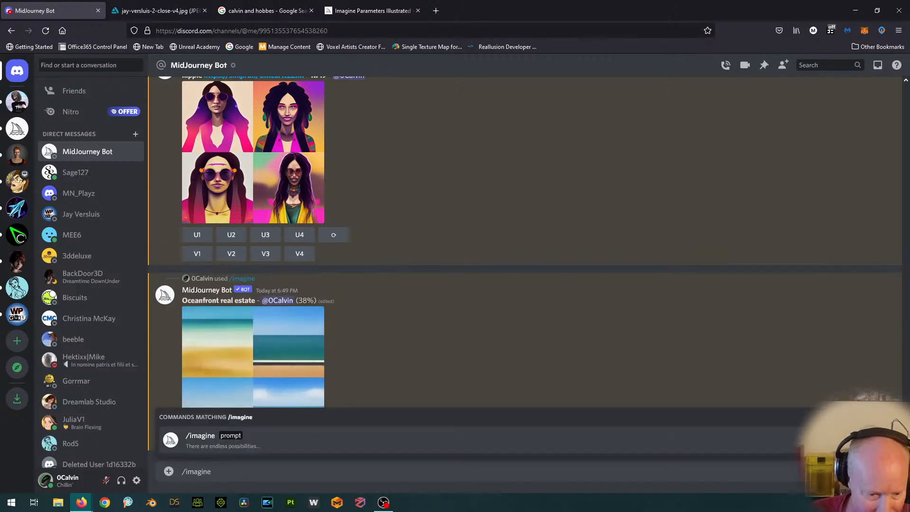
{"action": "key", "text": "Tab"}
{"action": "type", "text": "Hot Cat Meets Hot Dog"}
{"action": "key", "text": "Return"}
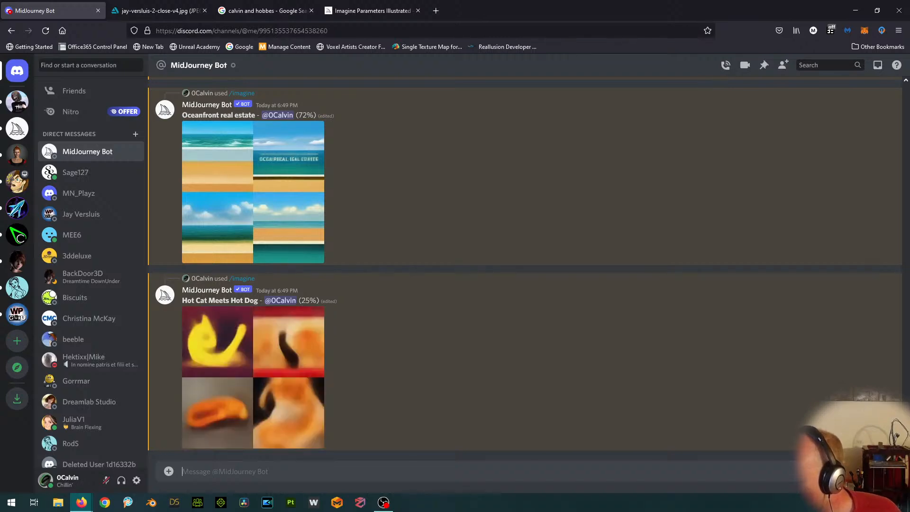
{"action": "scroll", "coordinate": [555, 378], "scroll_direction": "up", "scroll_amount": 7}
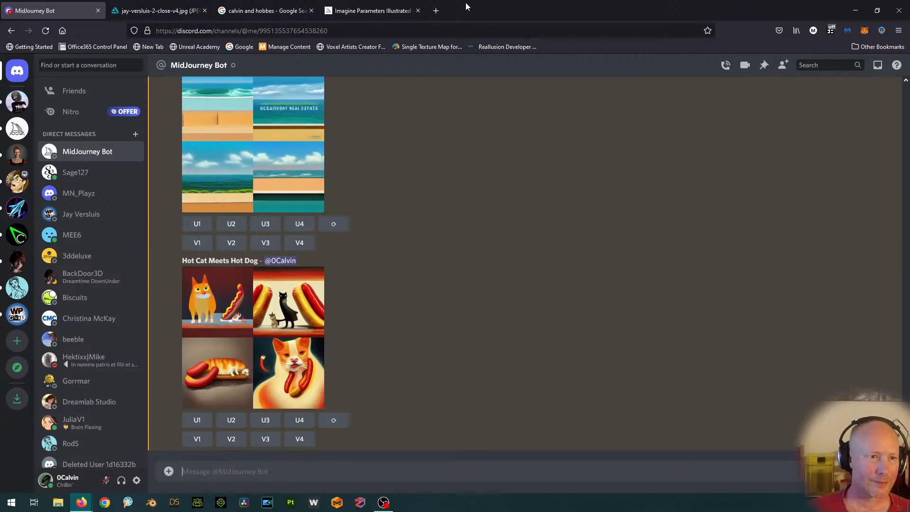
Step: Check the midjourney.com/account/ page in a new browser tab, close it and return to the Imagine Parameters Illustrated documentation
{"action": "left_click", "coordinate": [436, 11]}
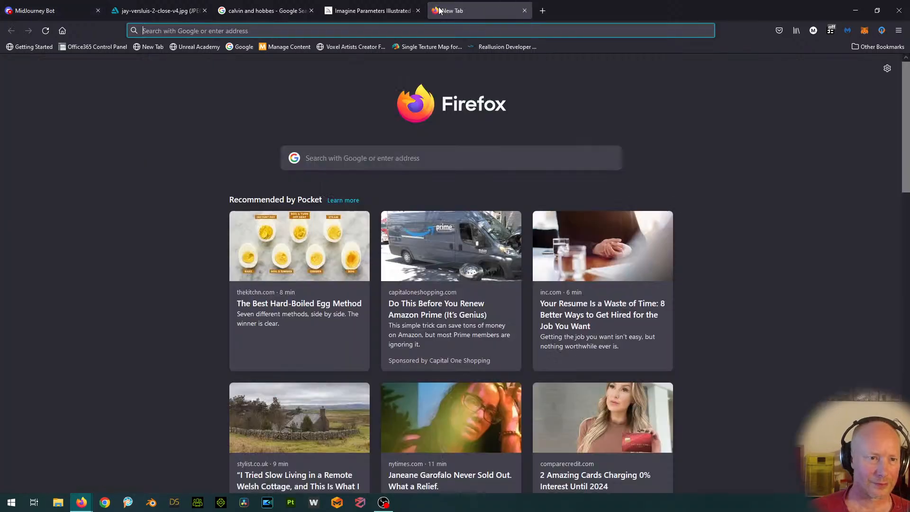
{"action": "type", "text": "mid"}
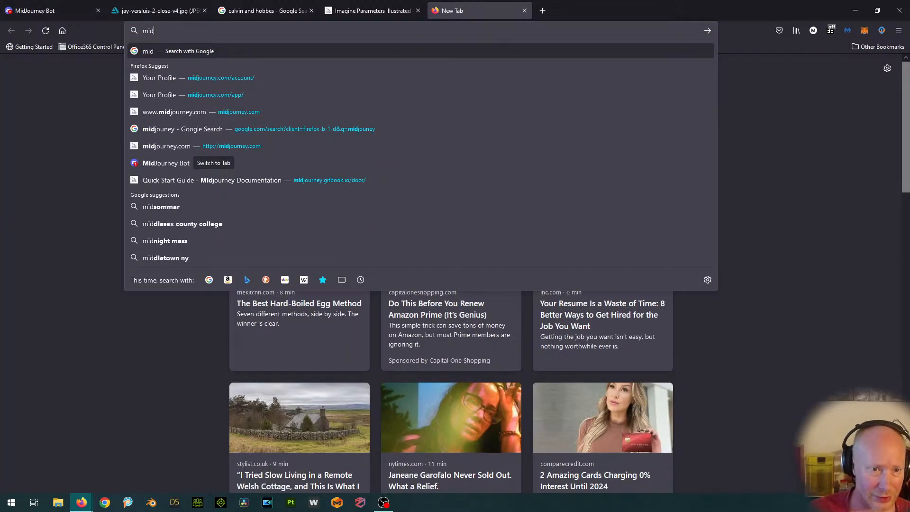
{"action": "left_click", "coordinate": [220, 77]}
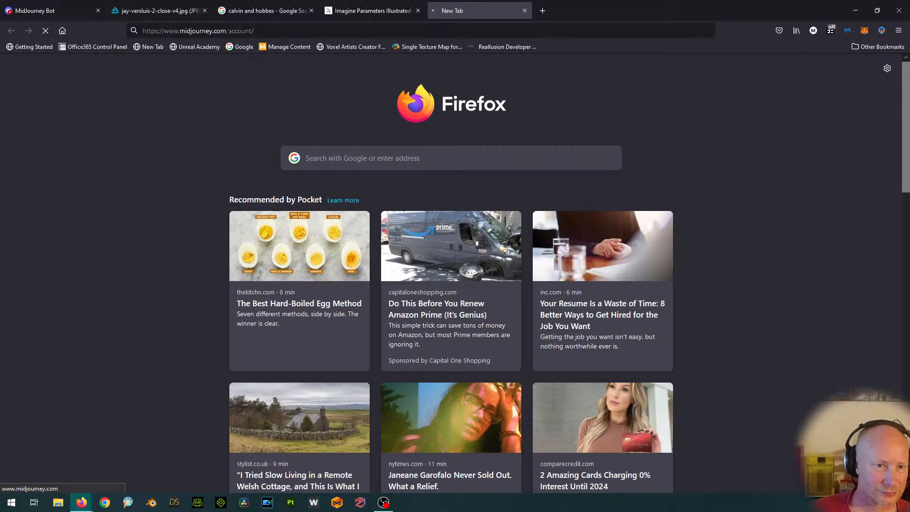
{"action": "left_click", "coordinate": [228, 30]}
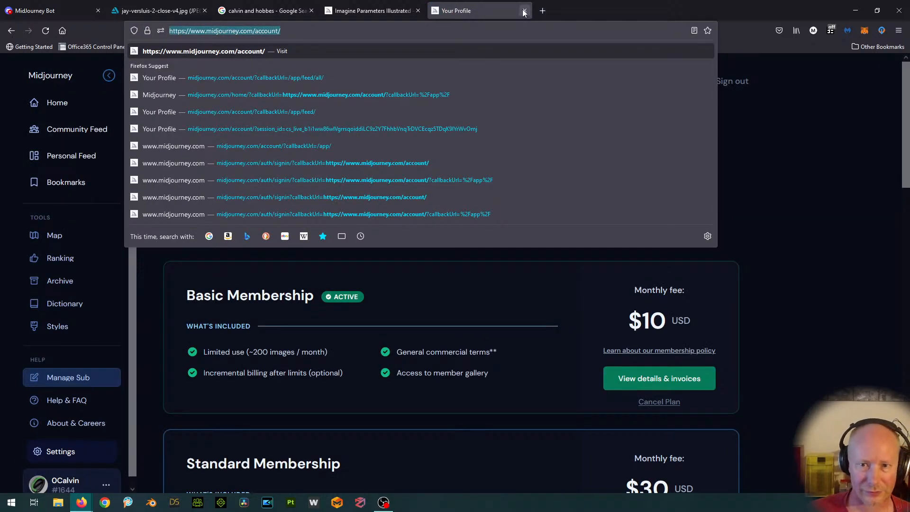
{"action": "left_click", "coordinate": [524, 11]}
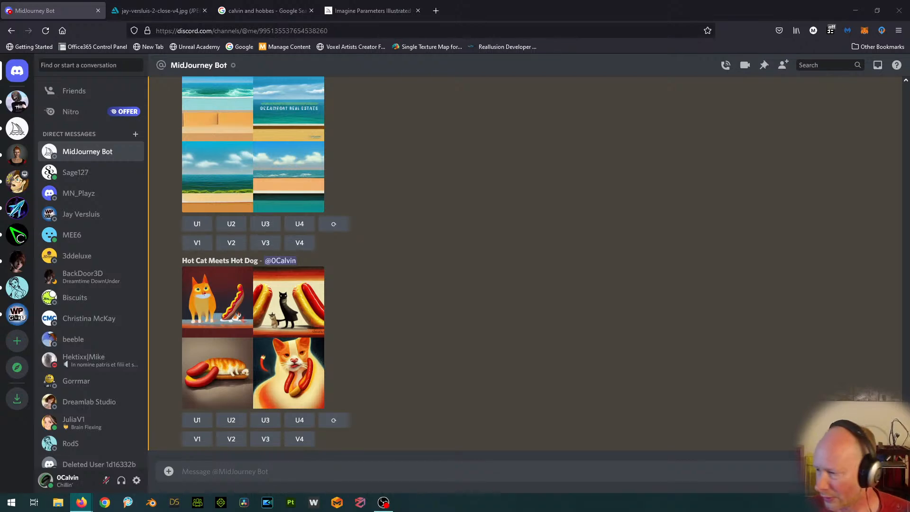
{"action": "left_click", "coordinate": [357, 18]}
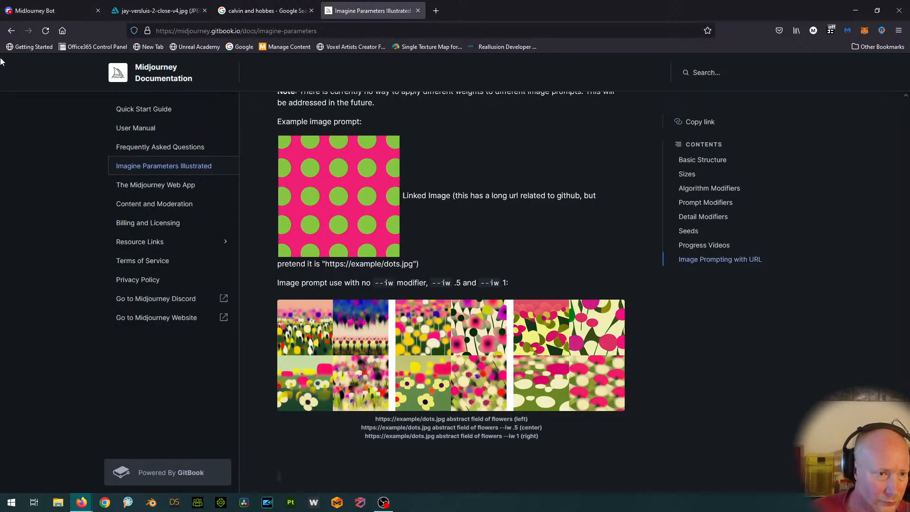
Step: Return to the Midjourney profile page and sign out of the account
{"action": "left_click", "coordinate": [12, 31]}
{"action": "left_click", "coordinate": [11, 31]}
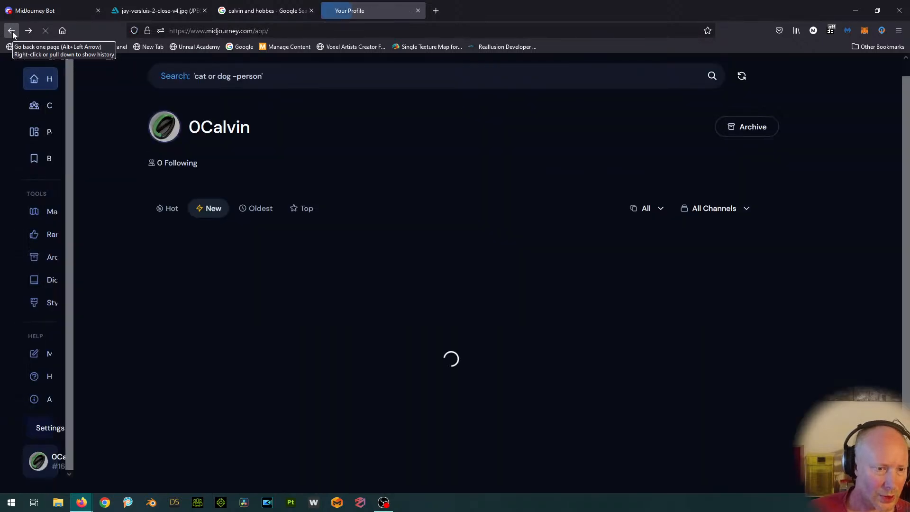
{"action": "scroll", "coordinate": [455, 285], "scroll_direction": "down", "scroll_amount": 2}
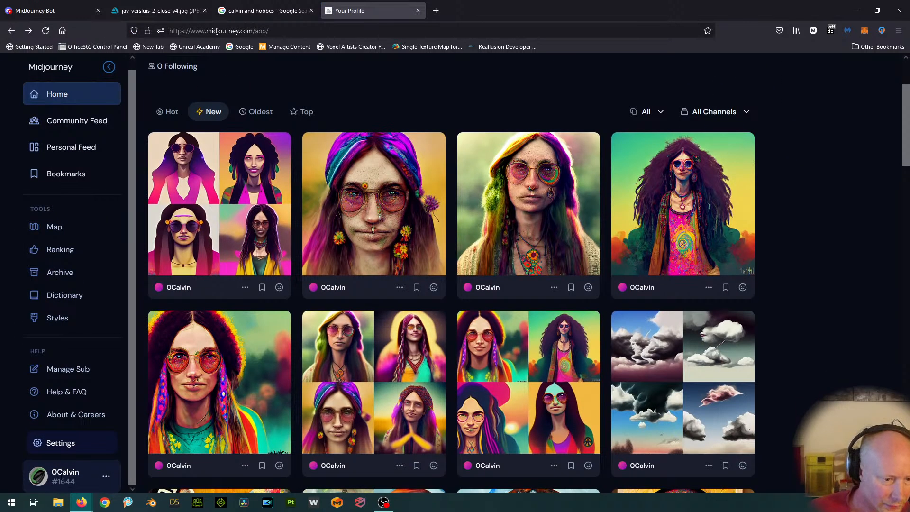
{"action": "left_click", "coordinate": [106, 476]}
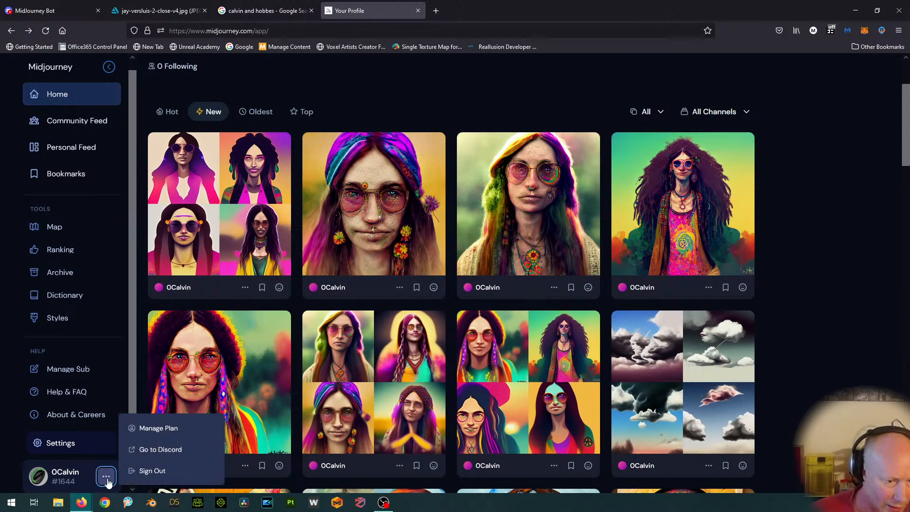
{"action": "left_click", "coordinate": [154, 471]}
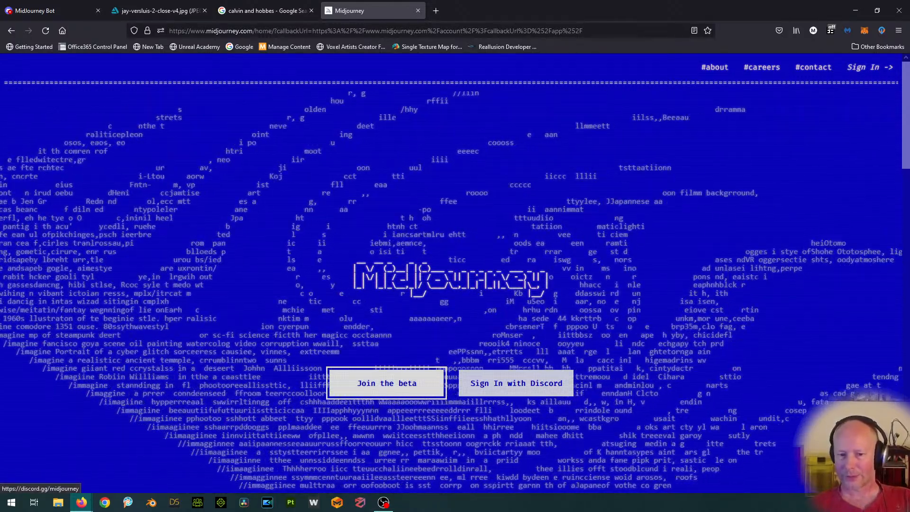
Step: View the Discord invite page for joining the Midjourney beta, close it and return to the MidJourney Bot chat
{"action": "left_click", "coordinate": [380, 383]}
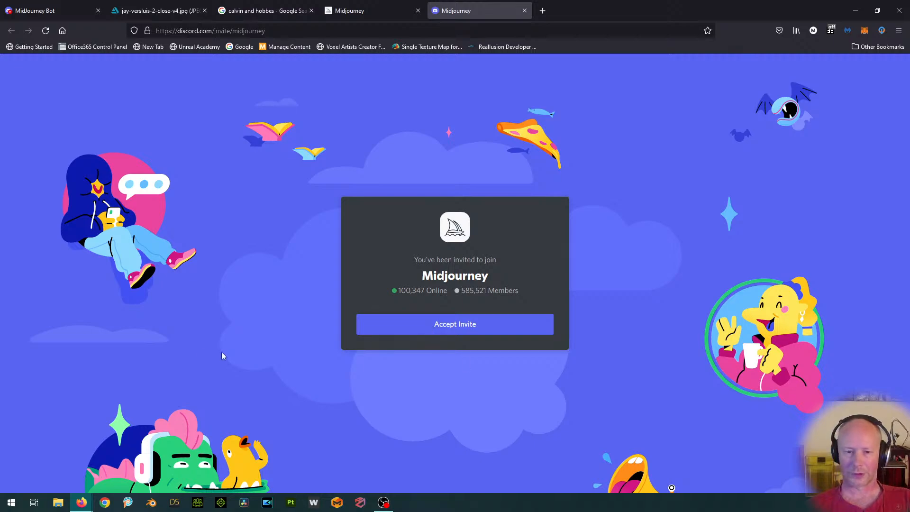
{"action": "left_click", "coordinate": [524, 11]}
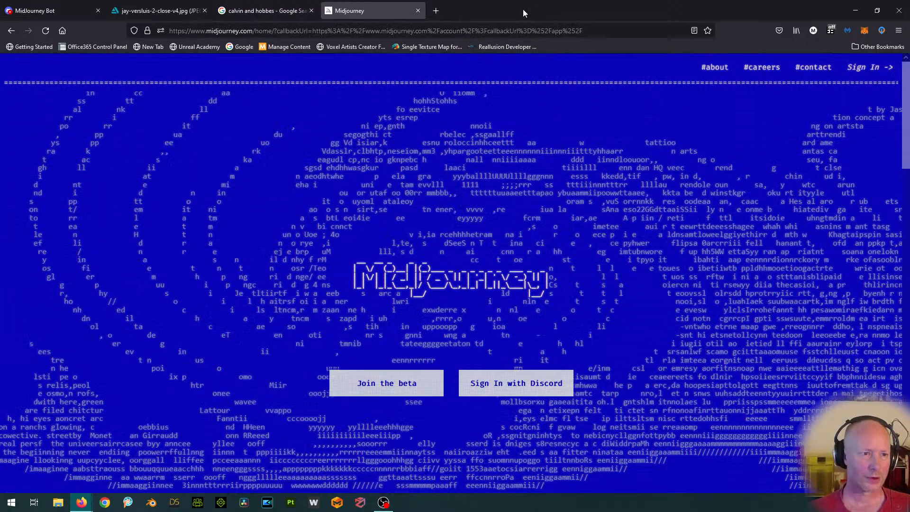
{"action": "left_click", "coordinate": [42, 10]}
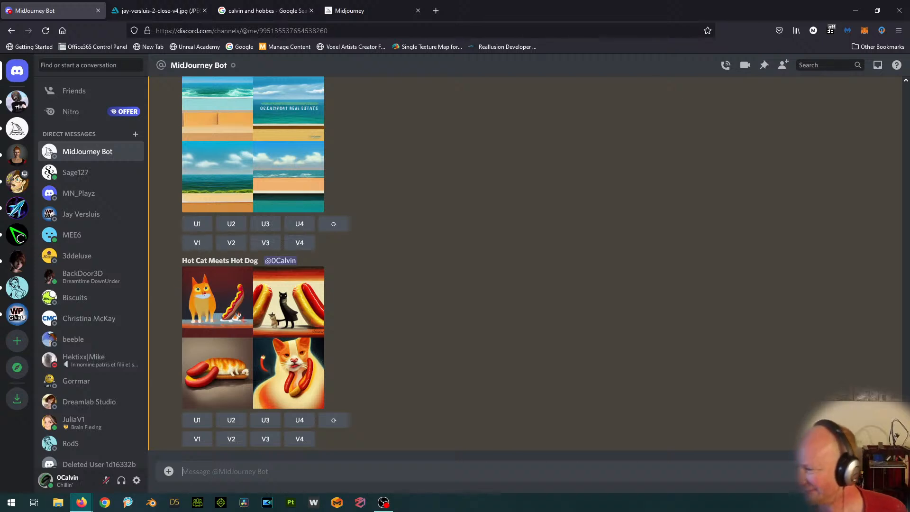
Step: Examine the original "Hot Cat Meets Hot Dog" grid in an enlarged view and close it
{"action": "scroll", "coordinate": [533, 309], "scroll_direction": "up", "scroll_amount": 3}
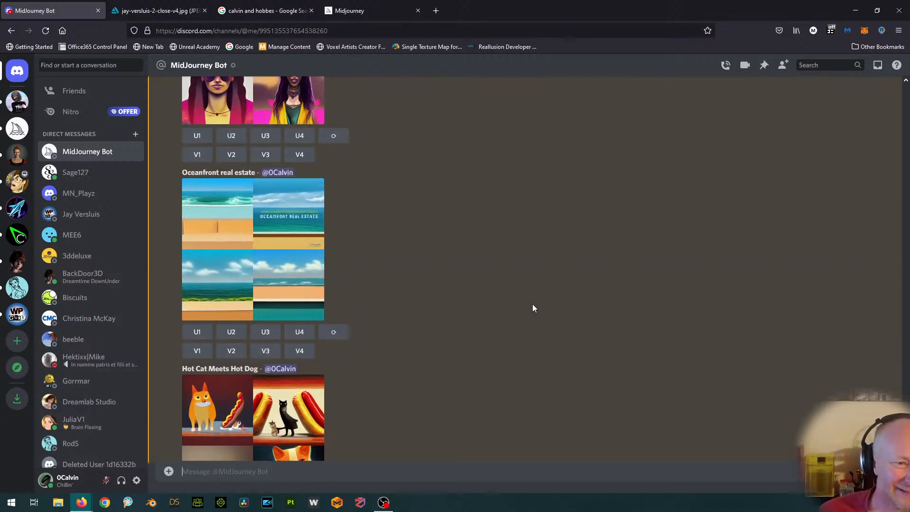
{"action": "scroll", "coordinate": [531, 311], "scroll_direction": "down", "scroll_amount": 3}
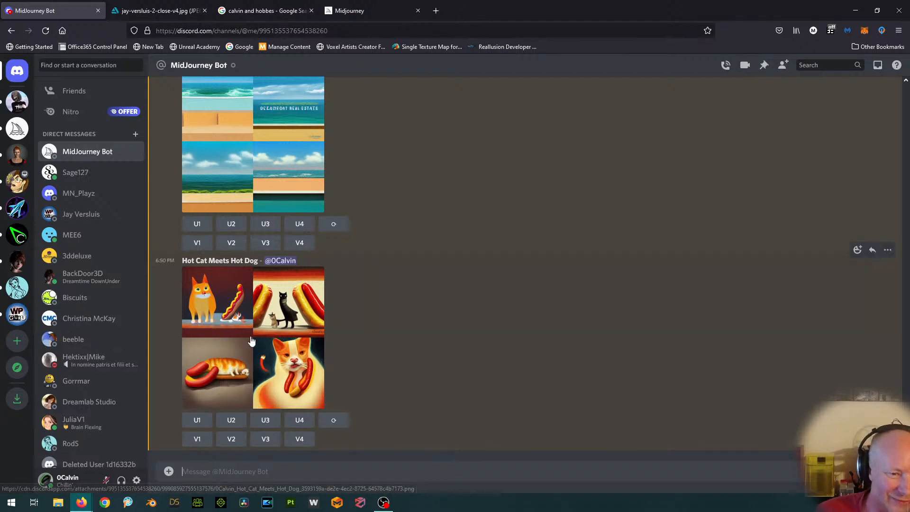
{"action": "left_click", "coordinate": [263, 328]}
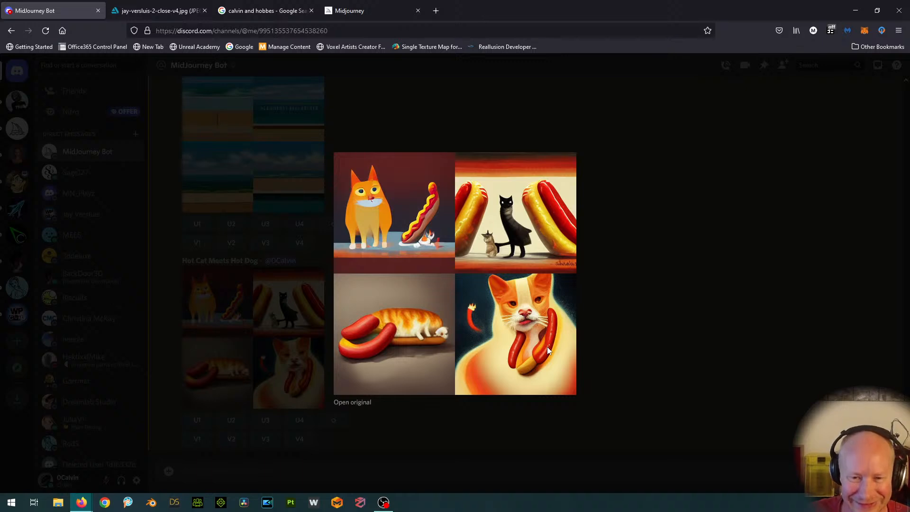
{"action": "left_click", "coordinate": [721, 228]}
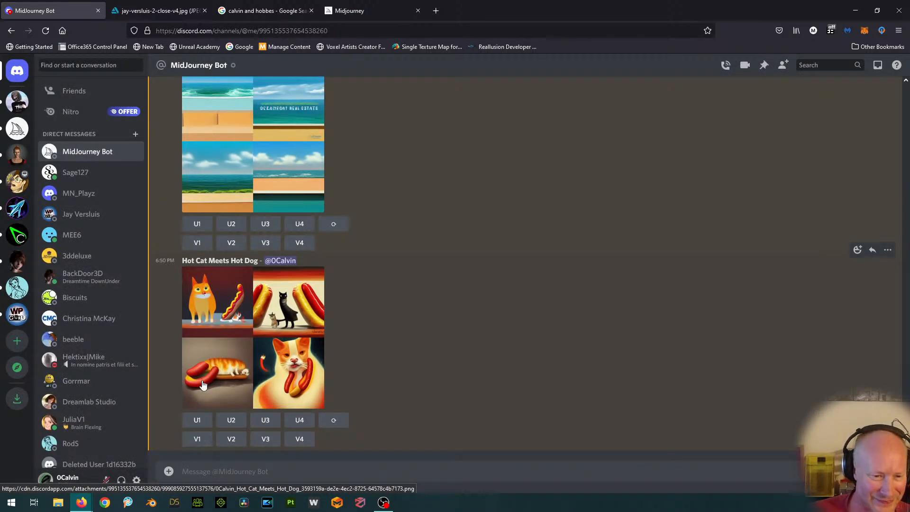
Step: Upscale images 1 and 2 of the "Hot Cat Meets Hot Dog" grid and generate variations of image 3
{"action": "left_click", "coordinate": [198, 421]}
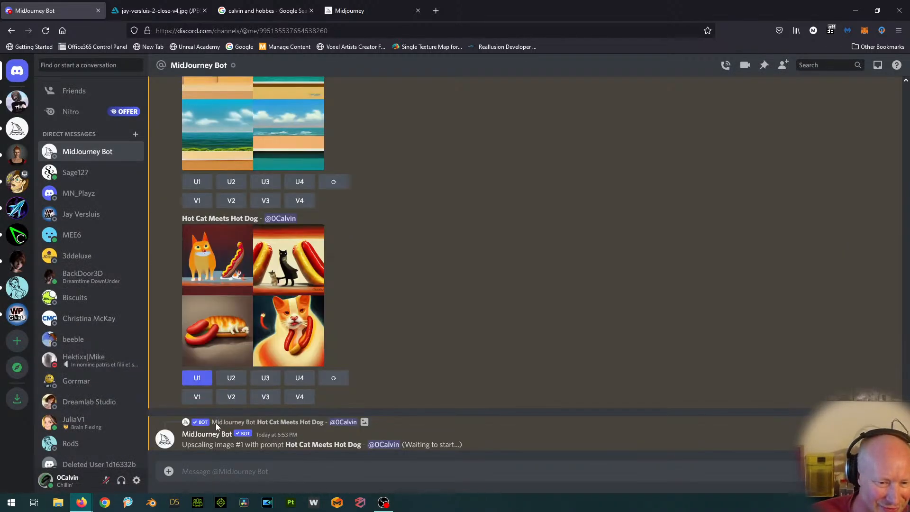
{"action": "left_click", "coordinate": [231, 384]}
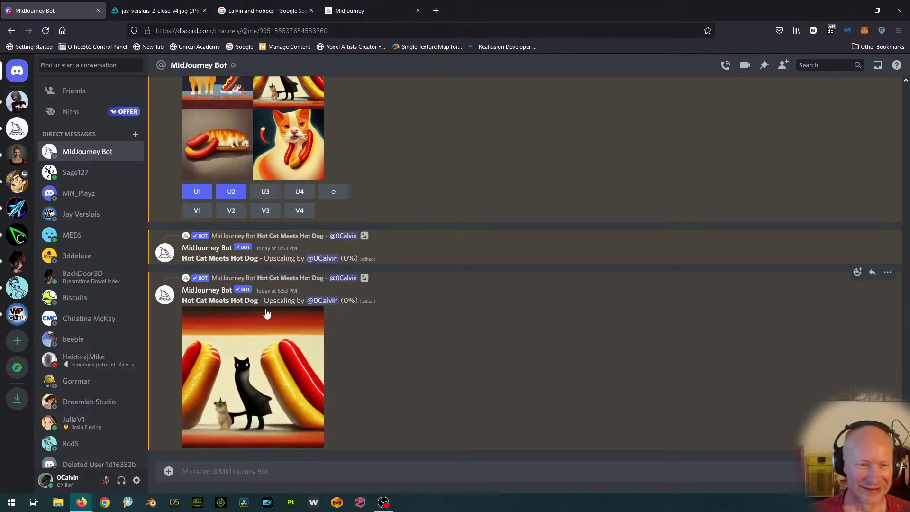
{"action": "scroll", "coordinate": [284, 303], "scroll_direction": "up", "scroll_amount": 3}
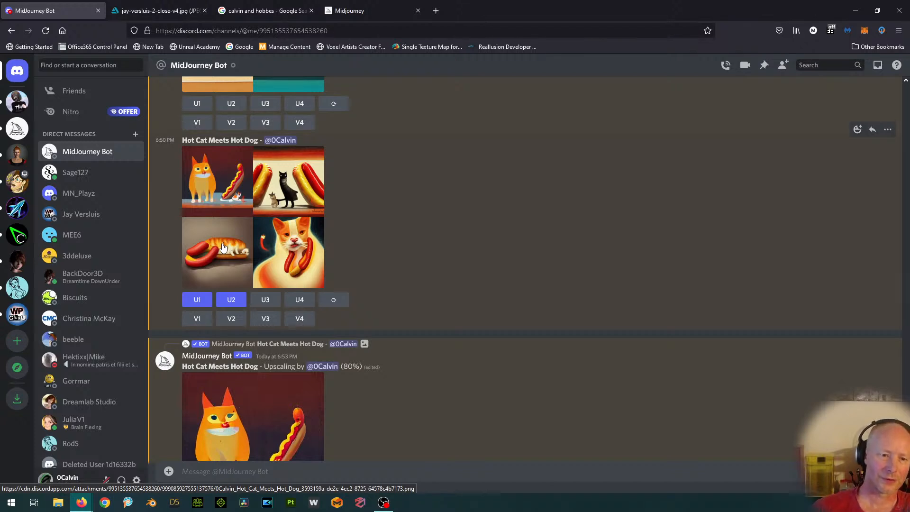
{"action": "left_click", "coordinate": [263, 321]}
Step: Follow the progress of the two "Hot Cat Meets Hot Dog" upscales and the image 3 variations in the chat
{"action": "scroll", "coordinate": [414, 255], "scroll_direction": "down", "scroll_amount": 2}
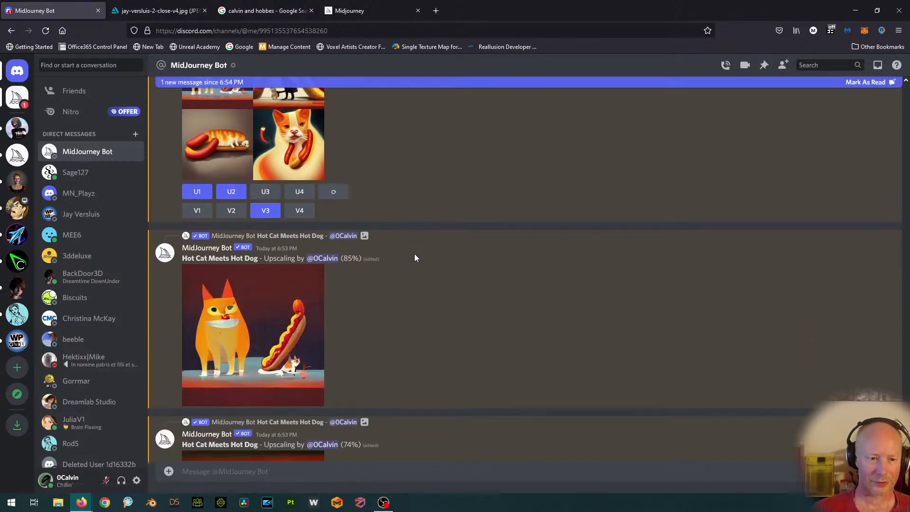
{"action": "scroll", "coordinate": [417, 256], "scroll_direction": "down", "scroll_amount": 1}
{"action": "scroll", "coordinate": [420, 254], "scroll_direction": "down", "scroll_amount": 1}
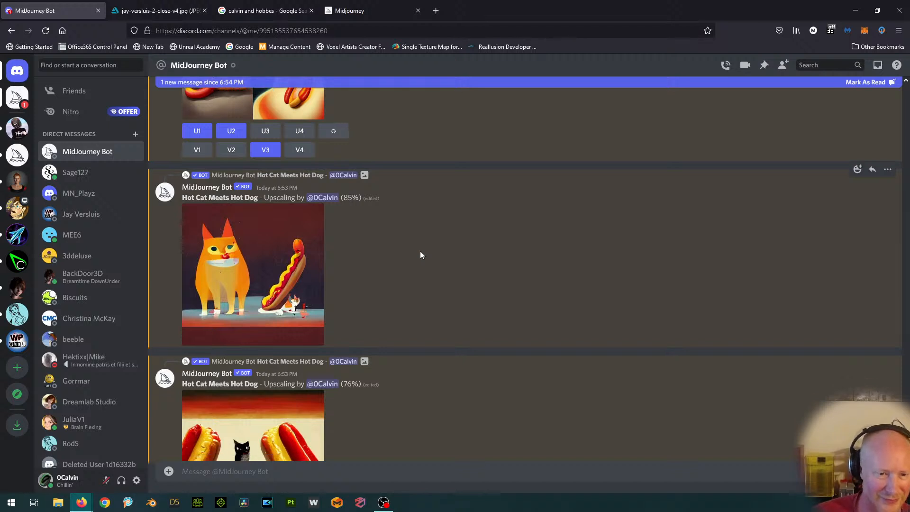
{"action": "scroll", "coordinate": [420, 252], "scroll_direction": "down", "scroll_amount": 2}
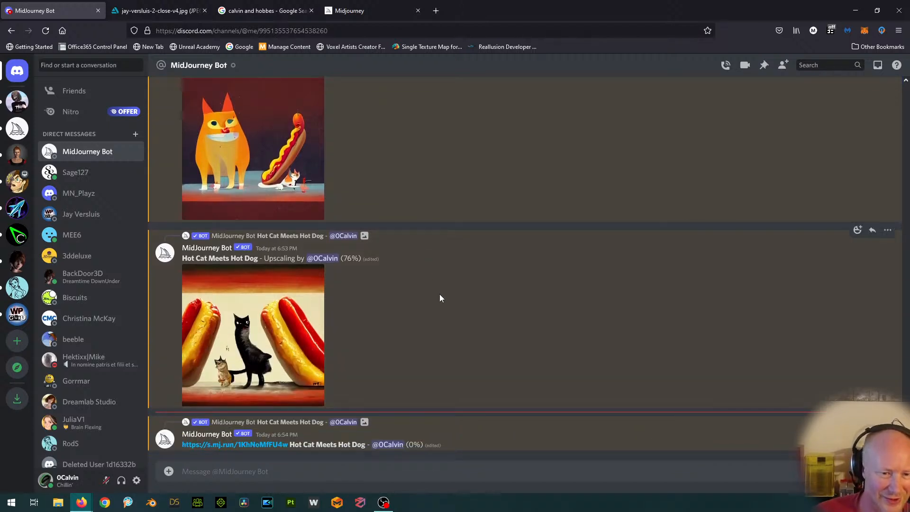
{"action": "scroll", "coordinate": [439, 295], "scroll_direction": "up", "scroll_amount": 1}
{"action": "scroll", "coordinate": [439, 299], "scroll_direction": "down", "scroll_amount": 1}
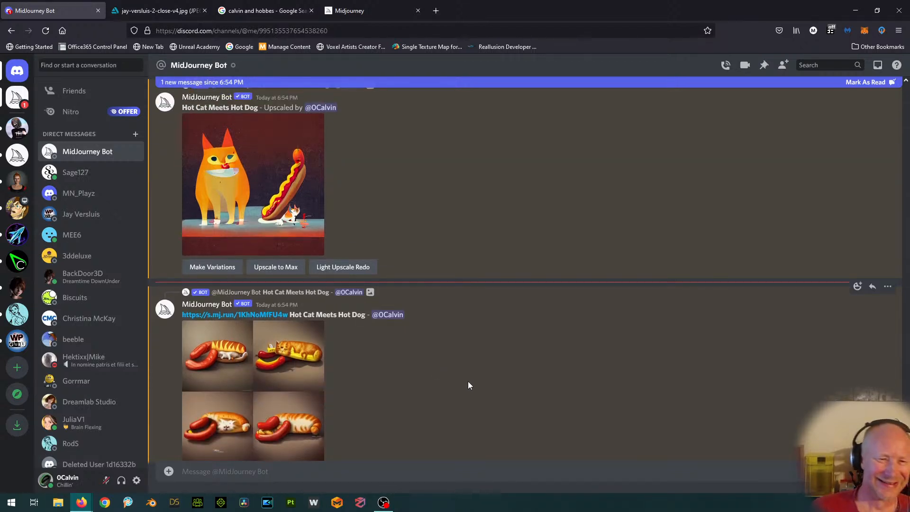
{"action": "scroll", "coordinate": [468, 382], "scroll_direction": "up", "scroll_amount": 5}
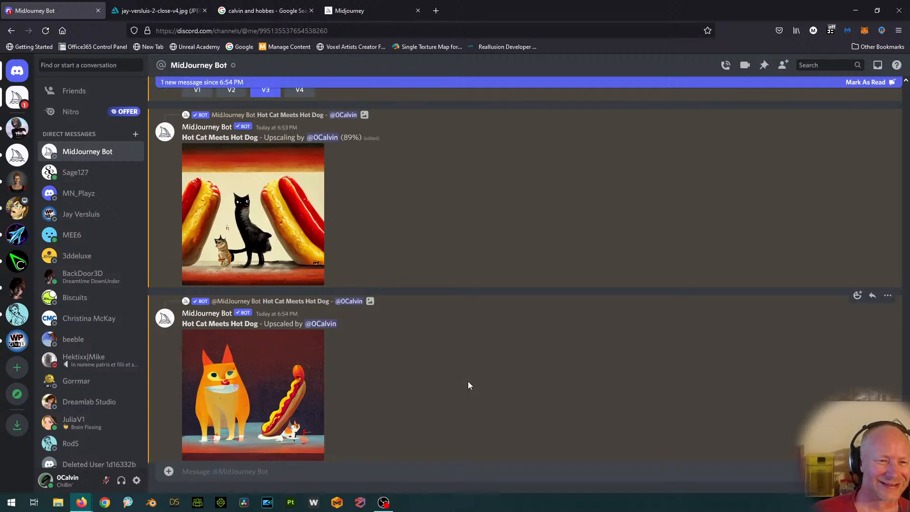
{"action": "scroll", "coordinate": [468, 385], "scroll_direction": "down", "scroll_amount": 6}
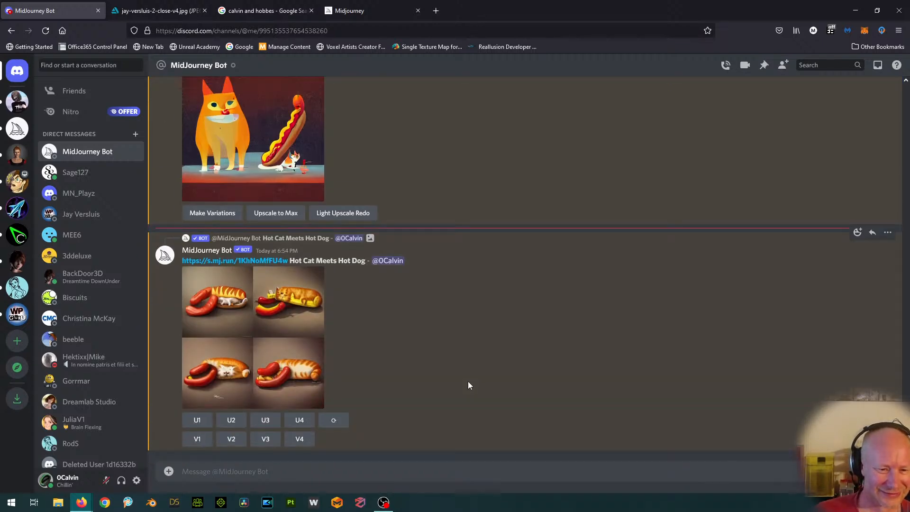
Step: Examine the grid of image 3 variations in an enlarged view and compare it with the upscaled second image
{"action": "left_click", "coordinate": [273, 331]}
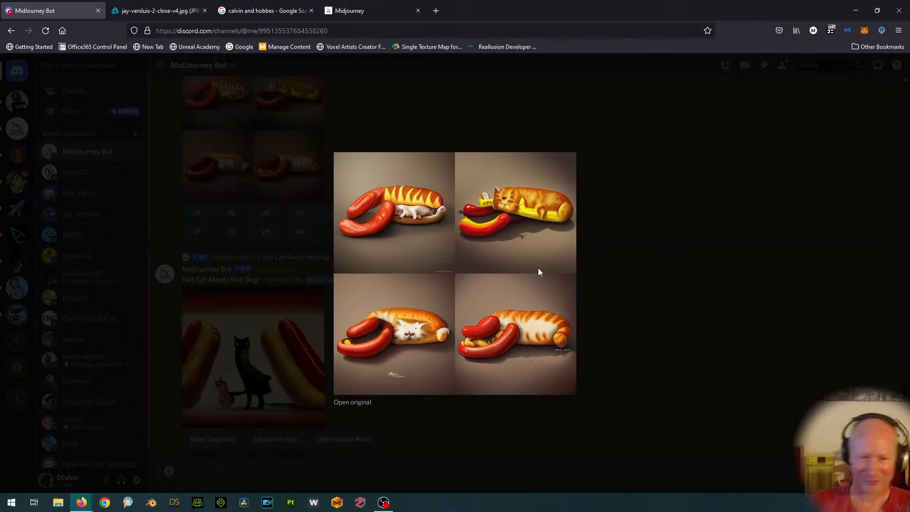
{"action": "left_click", "coordinate": [665, 264]}
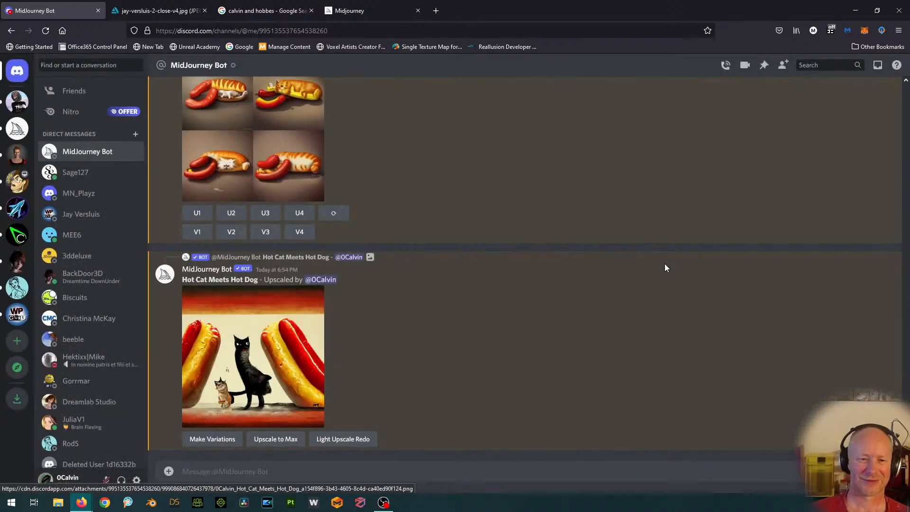
{"action": "mouse_move", "coordinate": [664, 264]}
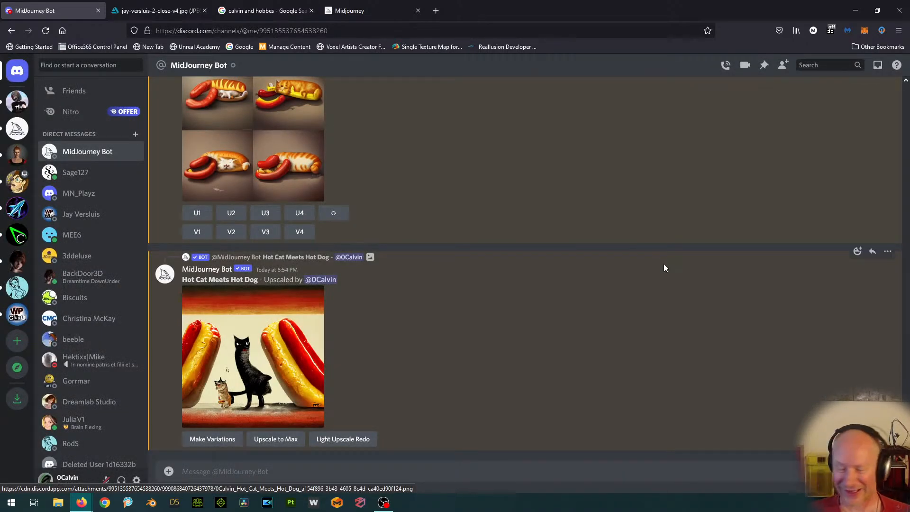
{"action": "scroll", "coordinate": [394, 372], "scroll_direction": "up", "scroll_amount": 1}
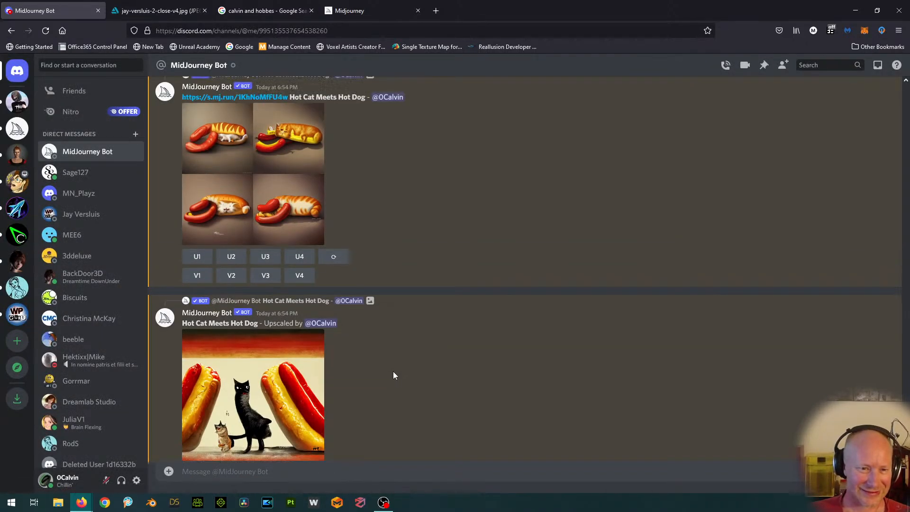
{"action": "scroll", "coordinate": [394, 371], "scroll_direction": "up", "scroll_amount": 3}
{"action": "left_click", "coordinate": [283, 261]}
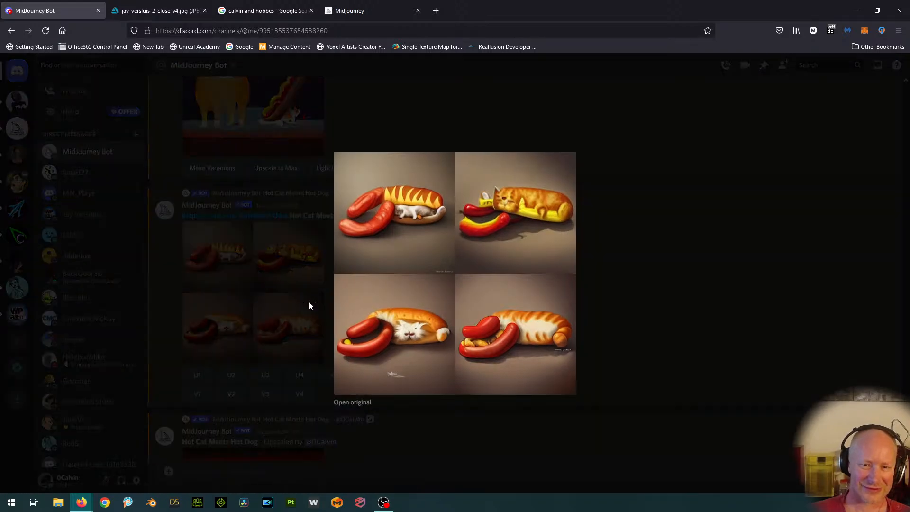
Step: Close the cat-bun grid preview and view the upscaled orange cat "Hot Cat Meets Hot Dog" image at original size
{"action": "left_click", "coordinate": [724, 219]}
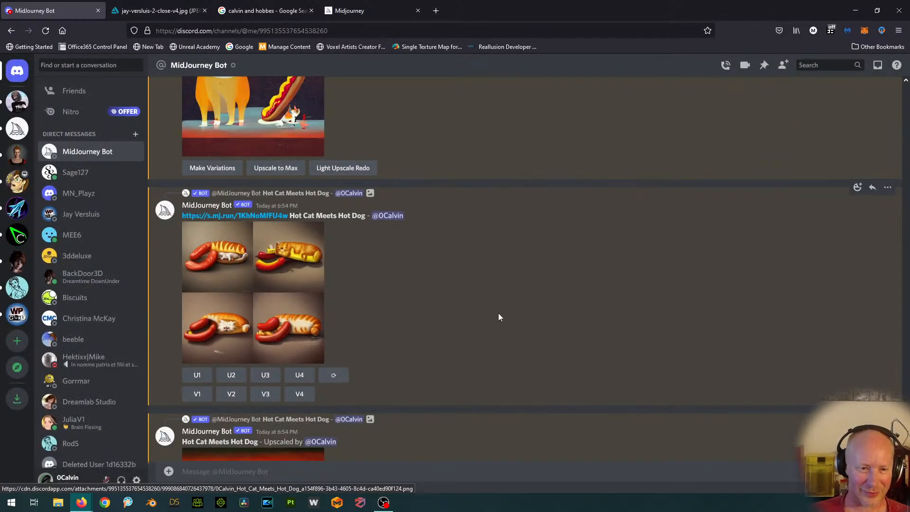
{"action": "scroll", "coordinate": [498, 317], "scroll_direction": "down", "scroll_amount": 3}
{"action": "scroll", "coordinate": [498, 317], "scroll_direction": "up", "scroll_amount": 5}
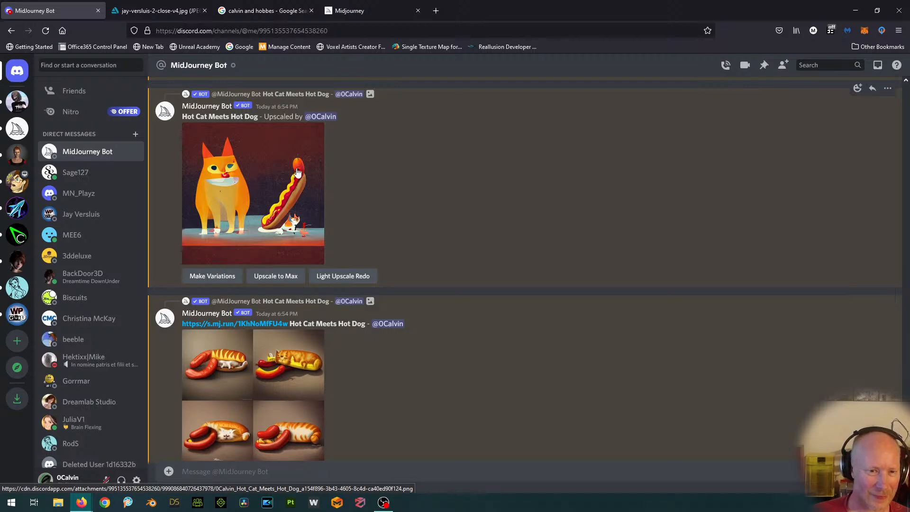
{"action": "left_click", "coordinate": [272, 173]}
{"action": "left_click", "coordinate": [331, 423]}
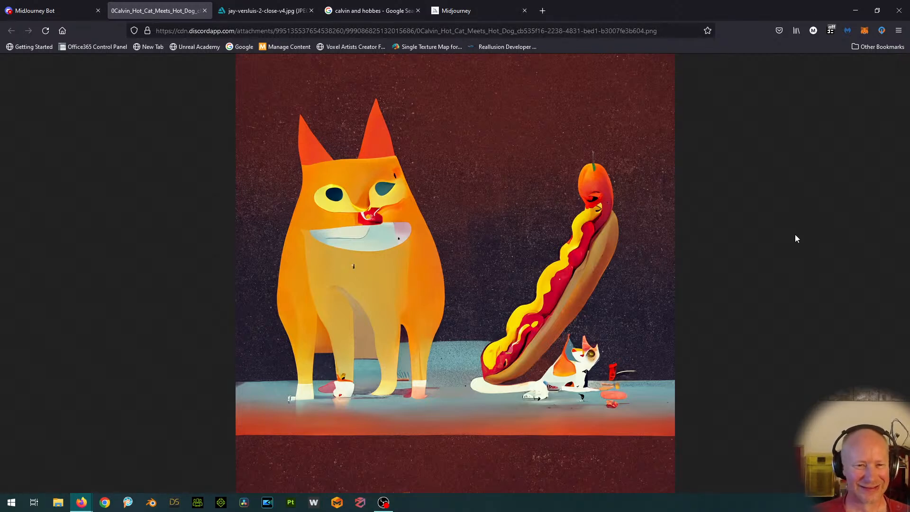
{"action": "left_click", "coordinate": [205, 10]}
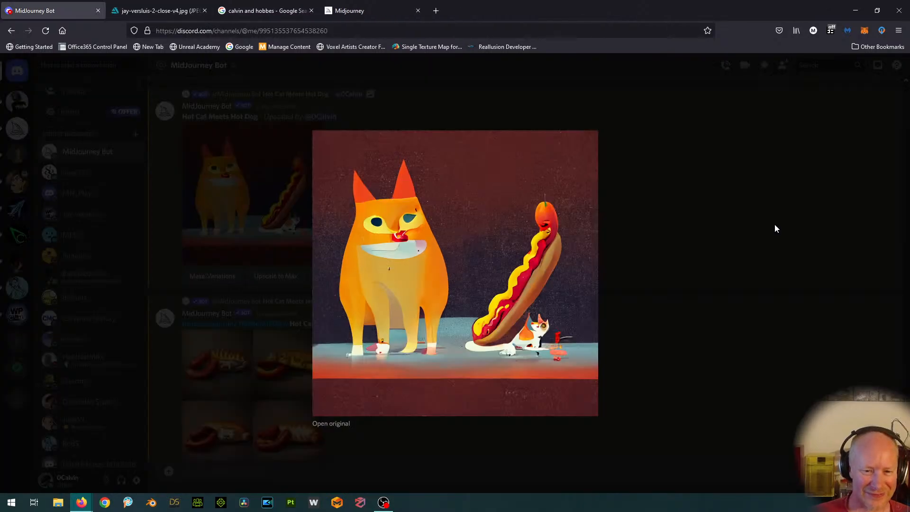
{"action": "left_click", "coordinate": [773, 221]}
Step: View the upscaled black cat "Hot Cat Meets Hot Dog" image at original size and return to the chat
{"action": "scroll", "coordinate": [759, 237], "scroll_direction": "down", "scroll_amount": 5}
{"action": "scroll", "coordinate": [743, 254], "scroll_direction": "down", "scroll_amount": 2}
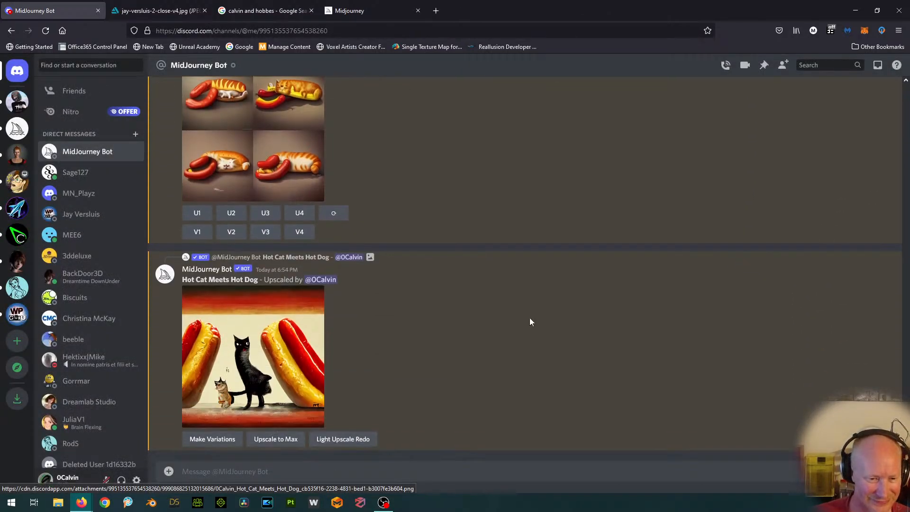
{"action": "left_click", "coordinate": [288, 363]}
{"action": "left_click", "coordinate": [710, 289]}
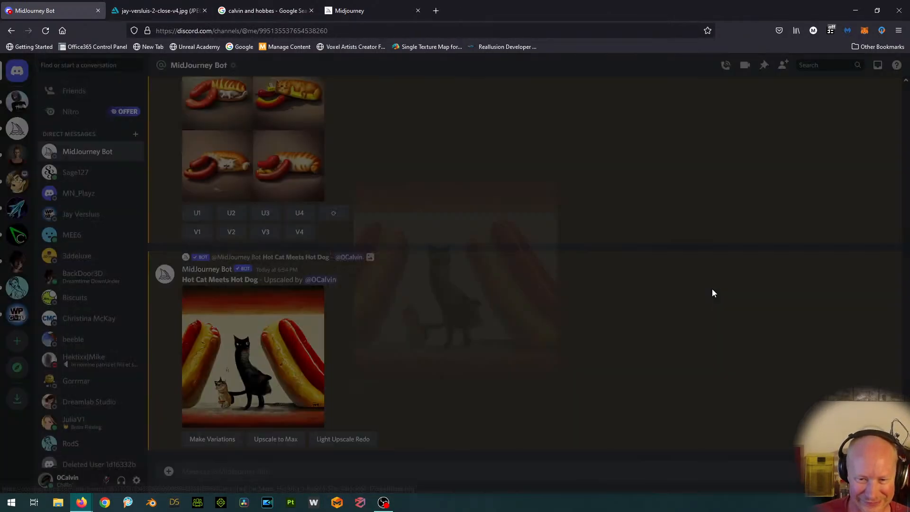
{"action": "left_click", "coordinate": [259, 386]}
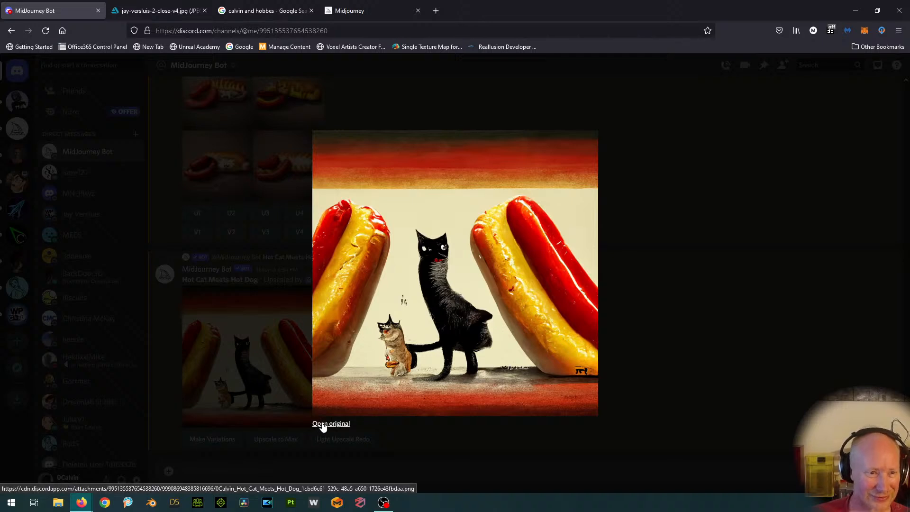
{"action": "left_click", "coordinate": [321, 425]}
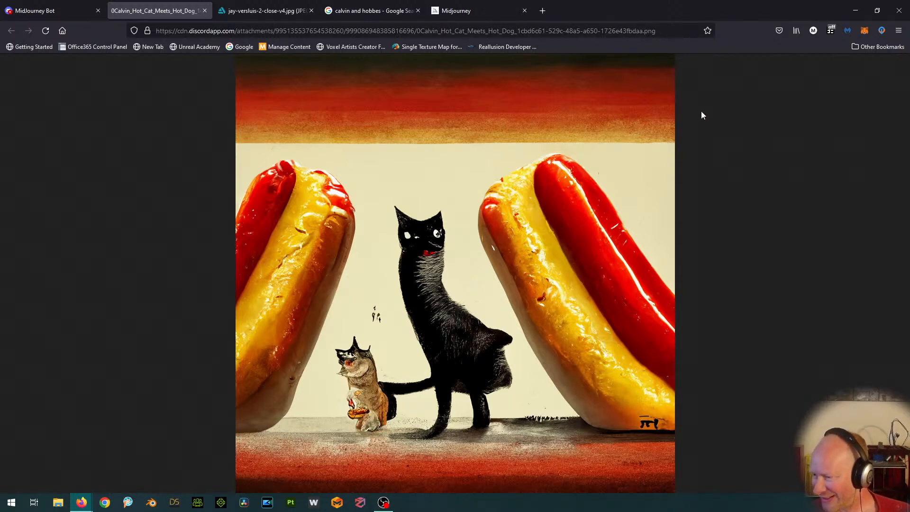
{"action": "left_click", "coordinate": [204, 11]}
{"action": "left_click", "coordinate": [789, 150]}
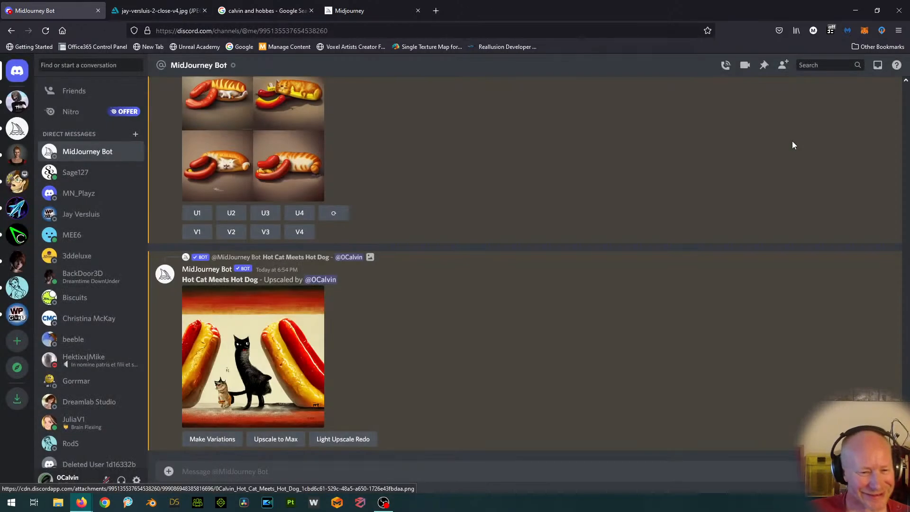
Step: Inspect the "Oceanfront real estate" grid at original size and request an upscale of its third image
{"action": "scroll", "coordinate": [702, 214], "scroll_direction": "up", "scroll_amount": 2}
{"action": "scroll", "coordinate": [710, 189], "scroll_direction": "up", "scroll_amount": 3}
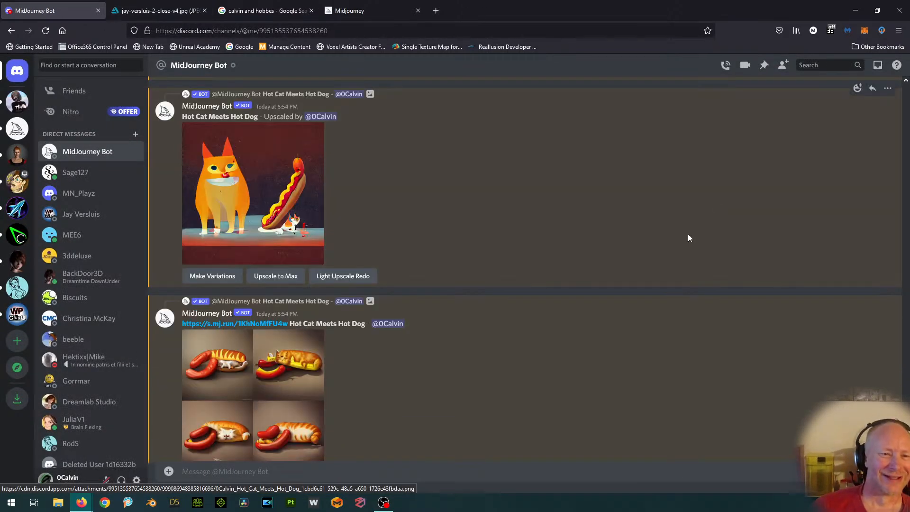
{"action": "scroll", "coordinate": [687, 234], "scroll_direction": "up", "scroll_amount": 7}
{"action": "scroll", "coordinate": [687, 246], "scroll_direction": "up", "scroll_amount": 3}
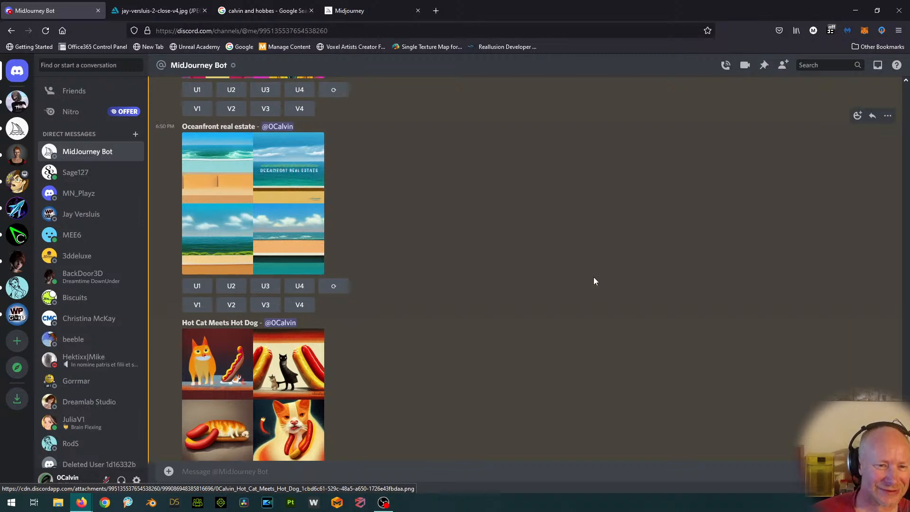
{"action": "scroll", "coordinate": [594, 280], "scroll_direction": "down", "scroll_amount": 2}
{"action": "scroll", "coordinate": [594, 280], "scroll_direction": "up", "scroll_amount": 3}
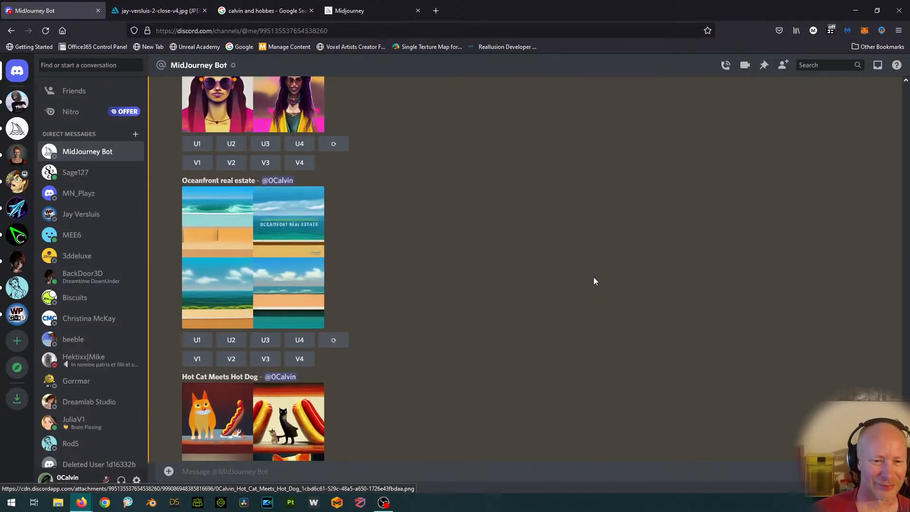
{"action": "left_click", "coordinate": [267, 246]}
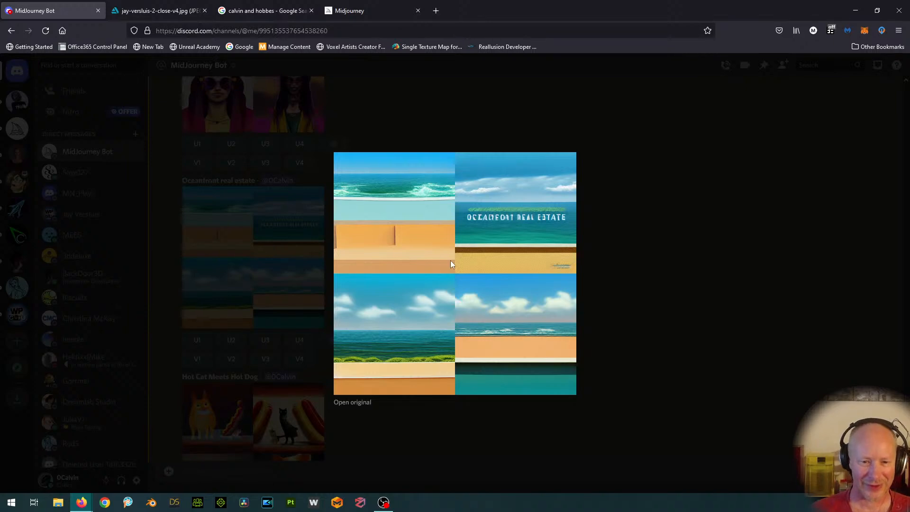
{"action": "left_click", "coordinate": [352, 402]}
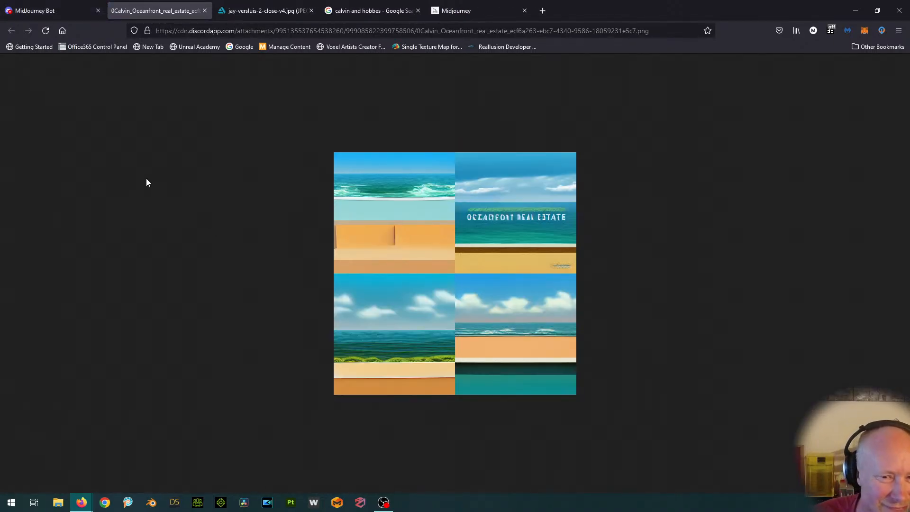
{"action": "left_click", "coordinate": [203, 12]}
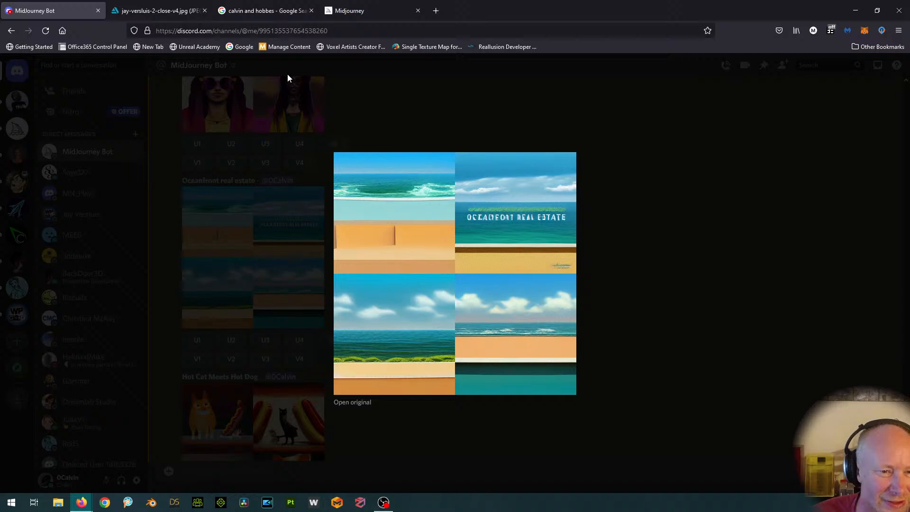
{"action": "left_click", "coordinate": [718, 92]}
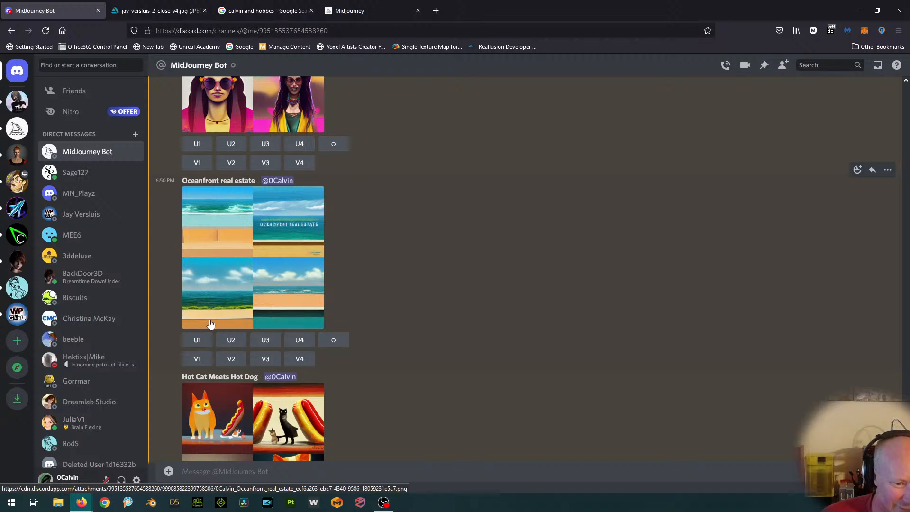
{"action": "left_click", "coordinate": [268, 342]}
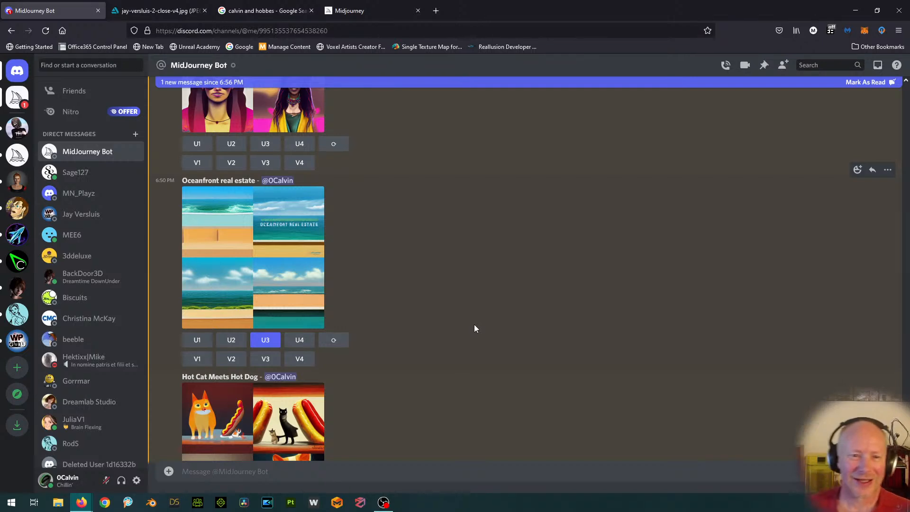
Step: Look at enlarged previews of the Oceanfront grid and the black cat upscale, and check the newest upscale job in the chat
{"action": "left_click", "coordinate": [311, 212]}
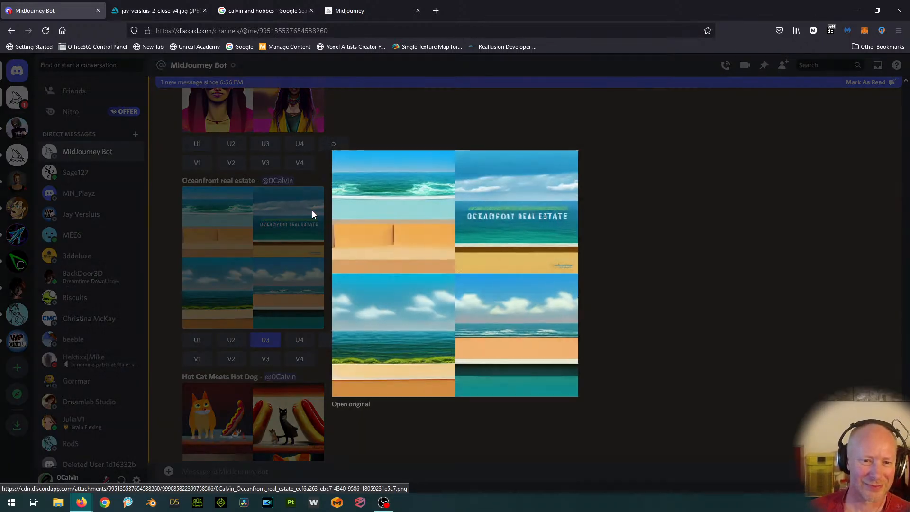
{"action": "left_click", "coordinate": [848, 163]}
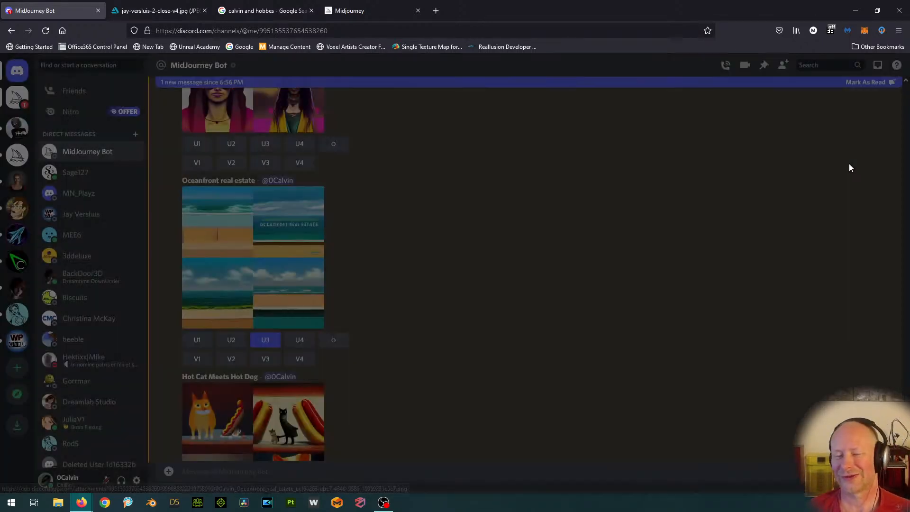
{"action": "scroll", "coordinate": [539, 254], "scroll_direction": "down", "scroll_amount": 5}
{"action": "scroll", "coordinate": [539, 252], "scroll_direction": "down", "scroll_amount": 8}
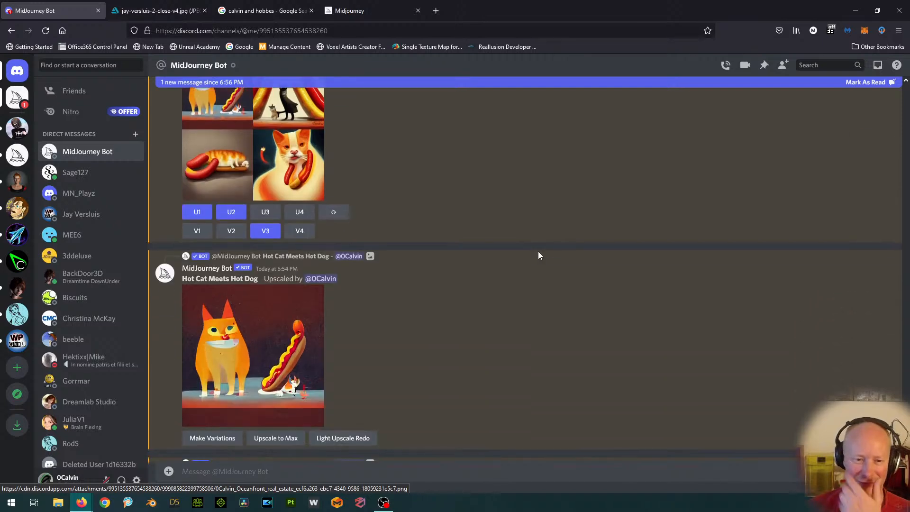
{"action": "scroll", "coordinate": [538, 256], "scroll_direction": "down", "scroll_amount": 2}
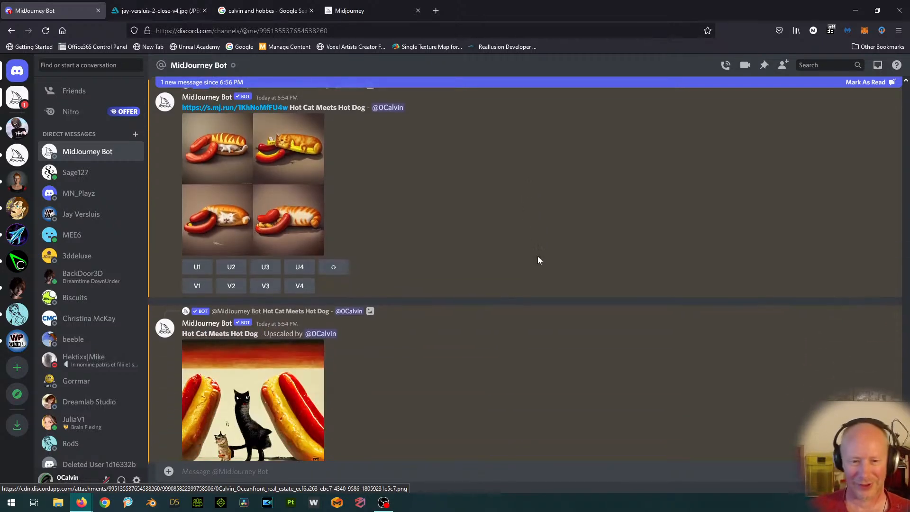
{"action": "scroll", "coordinate": [521, 323], "scroll_direction": "down", "scroll_amount": 2}
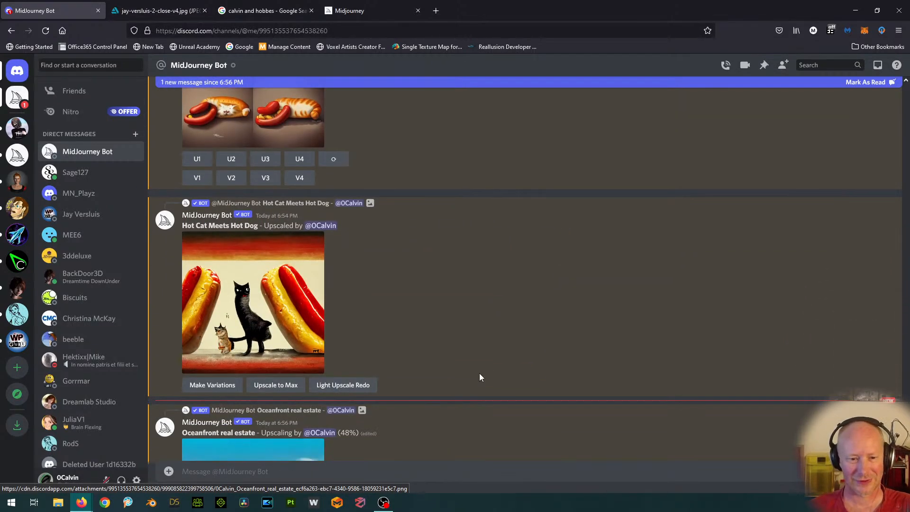
{"action": "left_click", "coordinate": [298, 332]}
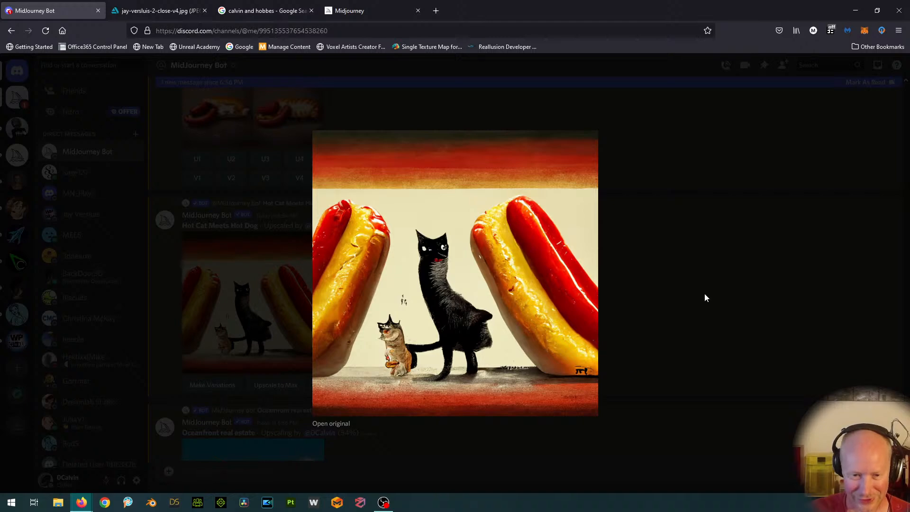
{"action": "left_click", "coordinate": [725, 275]}
{"action": "scroll", "coordinate": [431, 414], "scroll_direction": "down", "scroll_amount": 3}
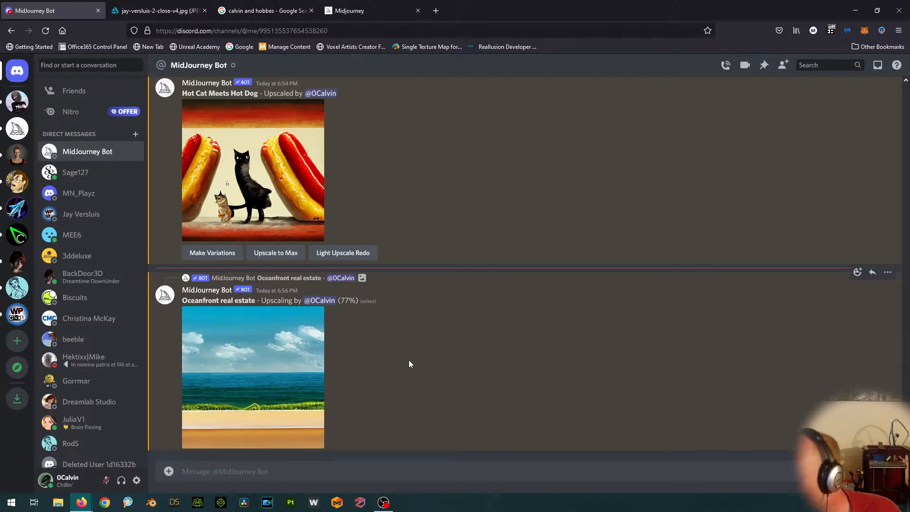
Step: Request an upscale of the second image in the "Oceanfront real estate" grid
{"action": "scroll", "coordinate": [417, 370], "scroll_direction": "up", "scroll_amount": 5}
{"action": "scroll", "coordinate": [448, 334], "scroll_direction": "up", "scroll_amount": 7}
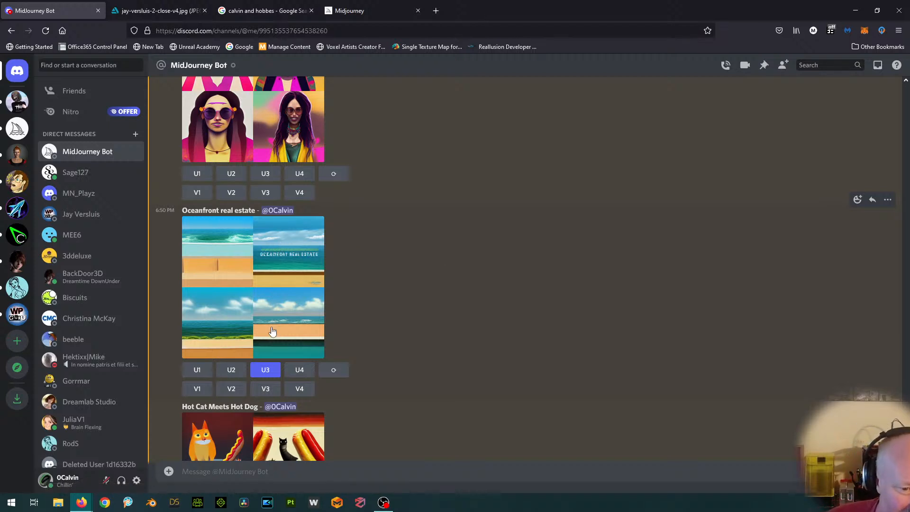
{"action": "left_click", "coordinate": [231, 370]}
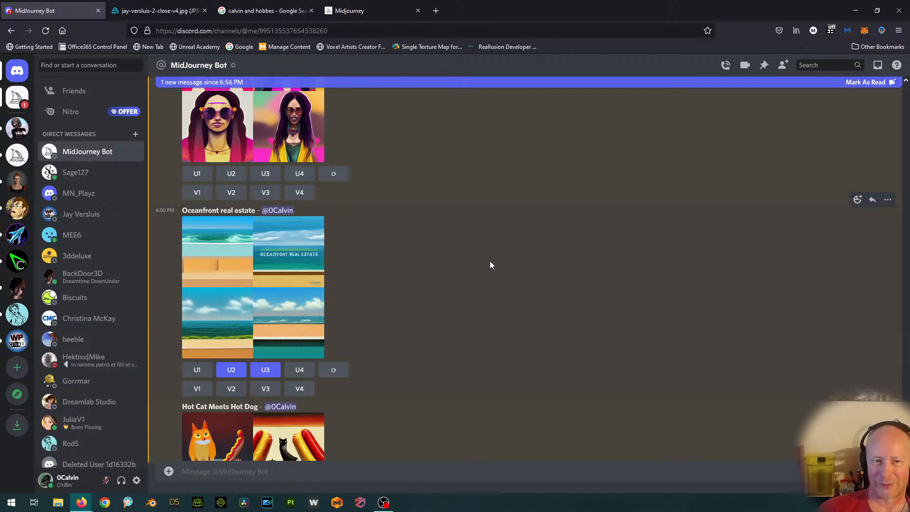
Step: Follow the progress of both Oceanfront upscales against their source grid and view the finished third image enlarged
{"action": "scroll", "coordinate": [490, 263], "scroll_direction": "down", "scroll_amount": 5}
{"action": "scroll", "coordinate": [490, 262], "scroll_direction": "down", "scroll_amount": 15}
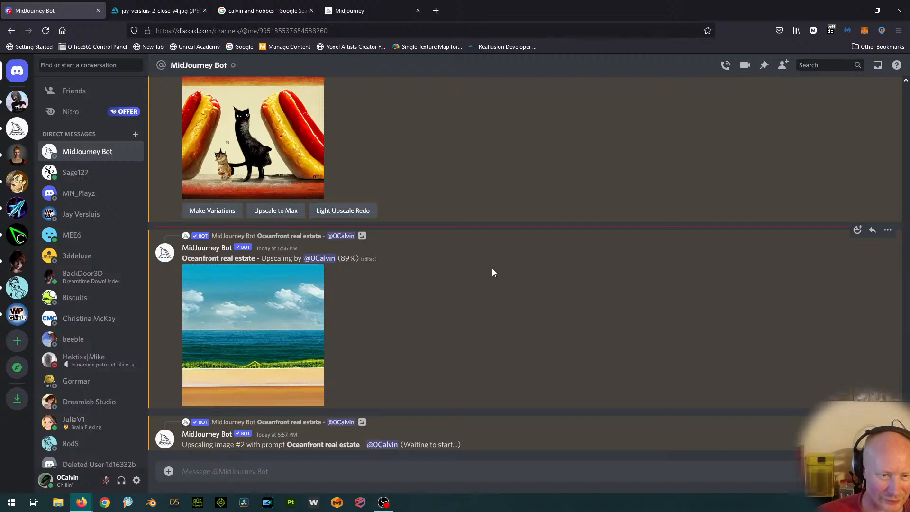
{"action": "scroll", "coordinate": [491, 274], "scroll_direction": "up", "scroll_amount": 10}
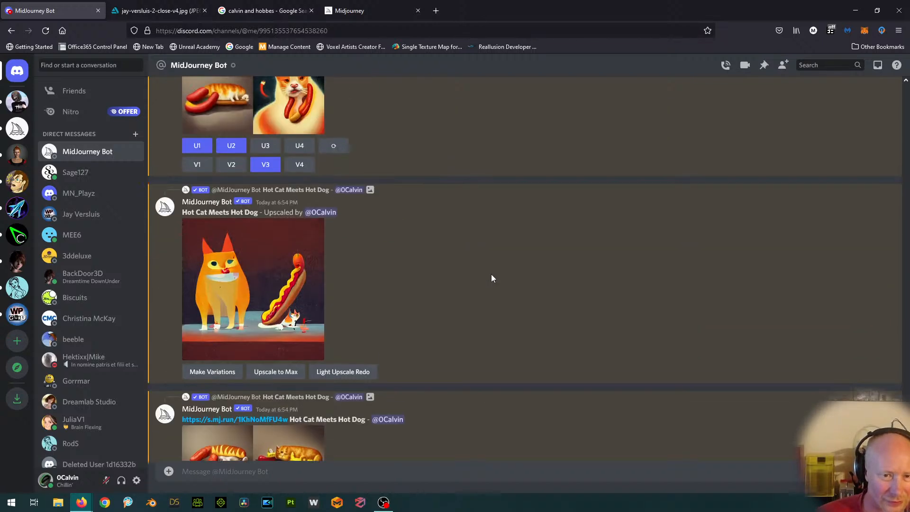
{"action": "scroll", "coordinate": [491, 278], "scroll_direction": "up", "scroll_amount": 4}
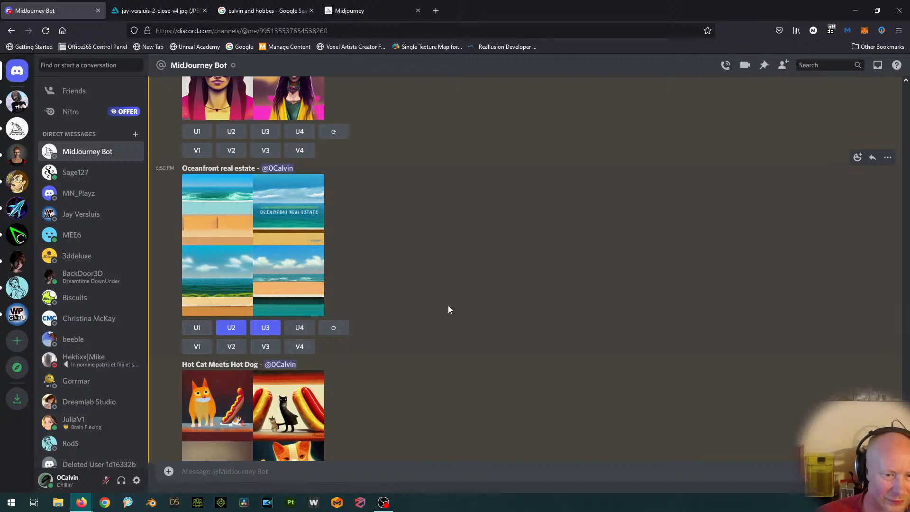
{"action": "scroll", "coordinate": [449, 309], "scroll_direction": "down", "scroll_amount": 8}
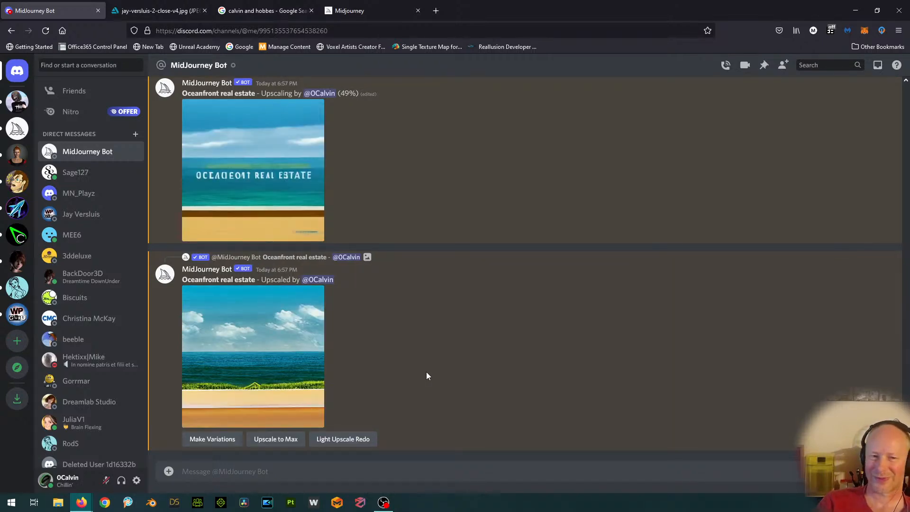
{"action": "scroll", "coordinate": [425, 375], "scroll_direction": "up", "scroll_amount": 3}
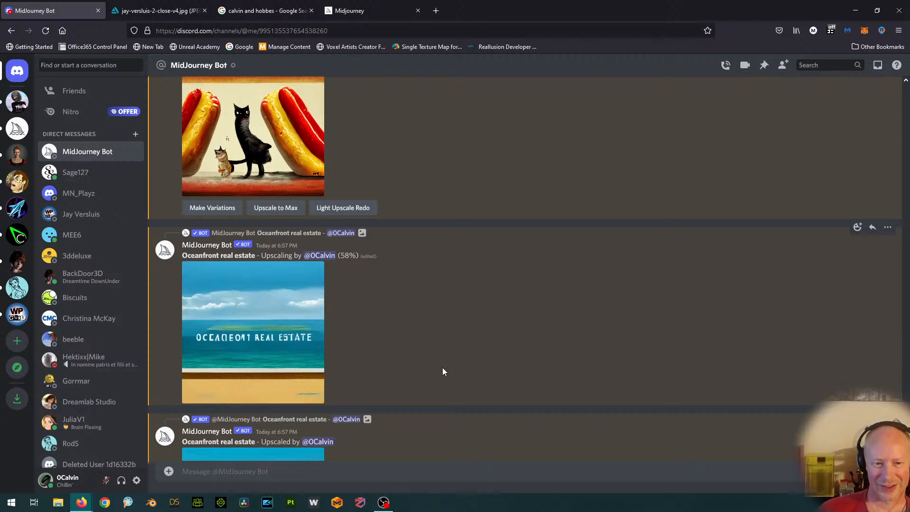
{"action": "scroll", "coordinate": [442, 371], "scroll_direction": "down", "scroll_amount": 1}
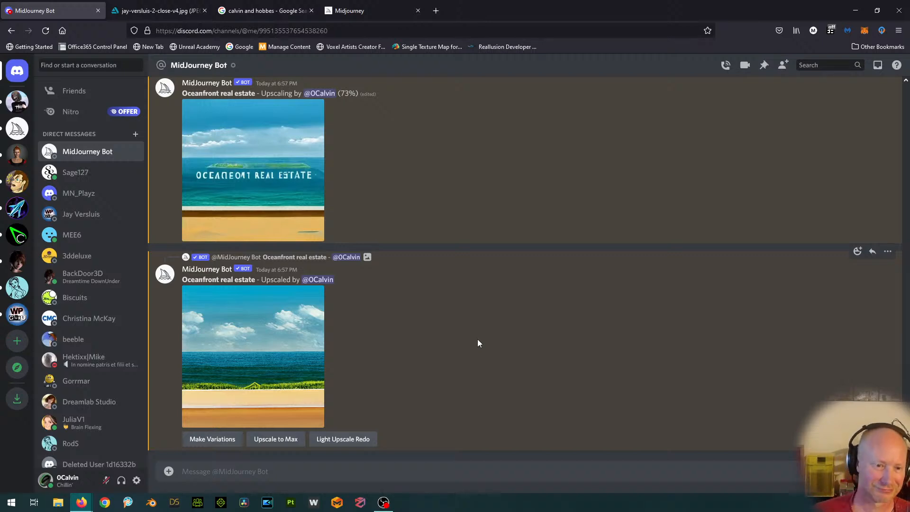
{"action": "left_click", "coordinate": [250, 359]}
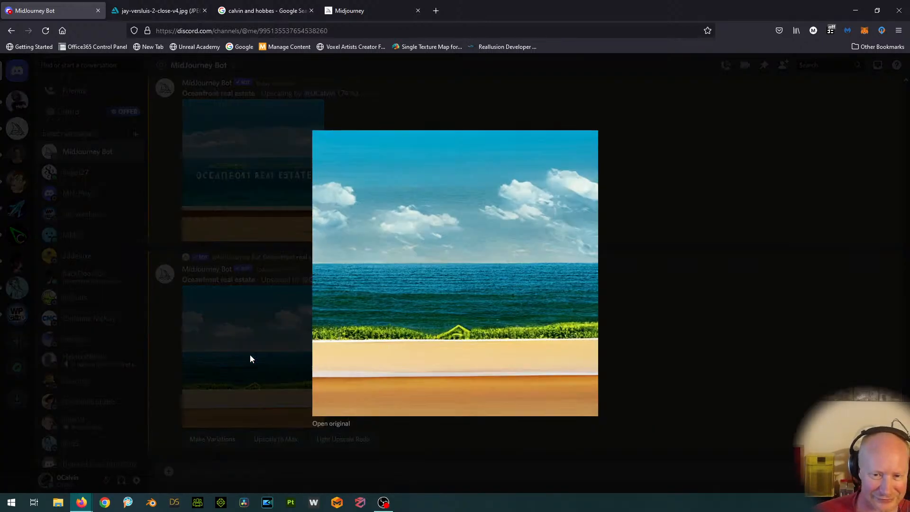
{"action": "left_click", "coordinate": [790, 233]}
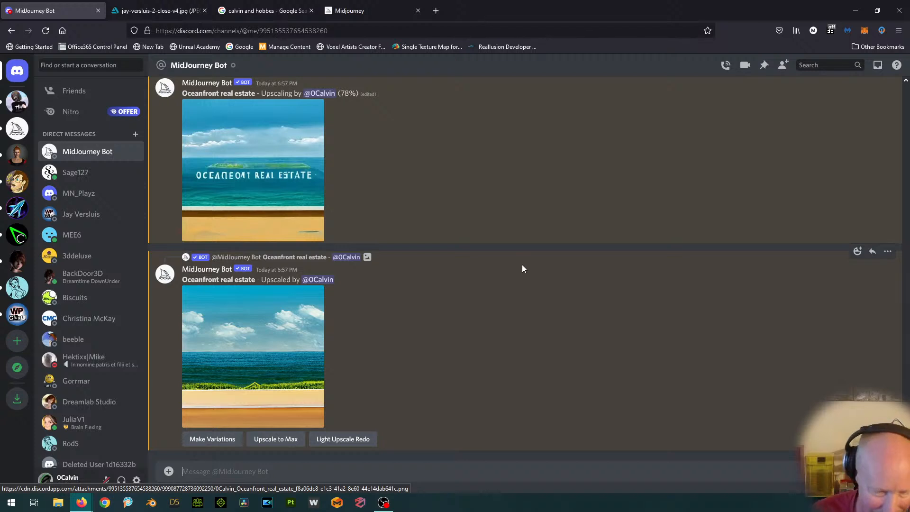
Step: Submit a new imagine request to the Midjourney bot with the prompt "pigs in space"
{"action": "type", "text": "/ima"}
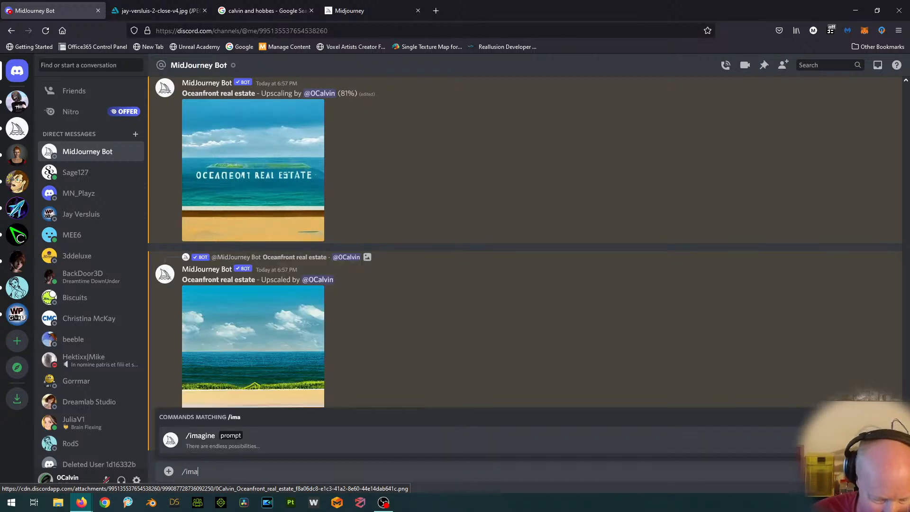
{"action": "type", "text": "gine"}
{"action": "key", "text": "Tab"}
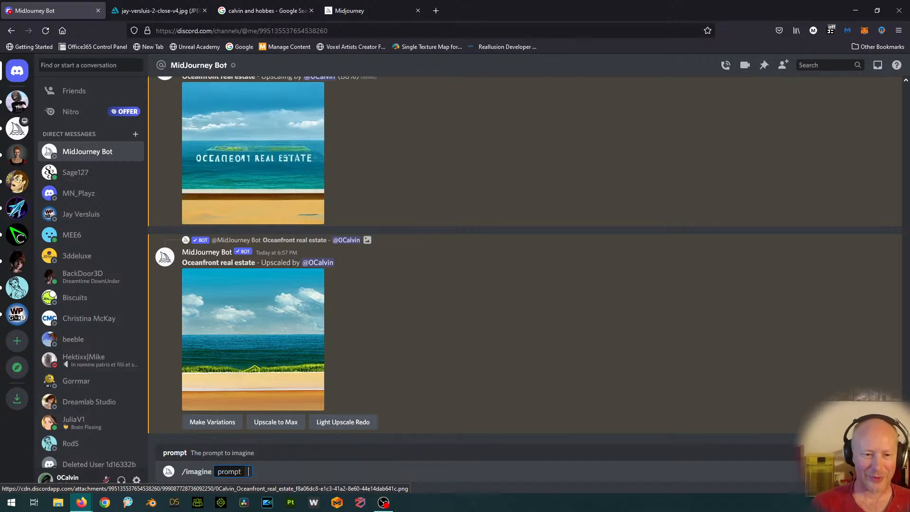
{"action": "type", "text": "pig"}
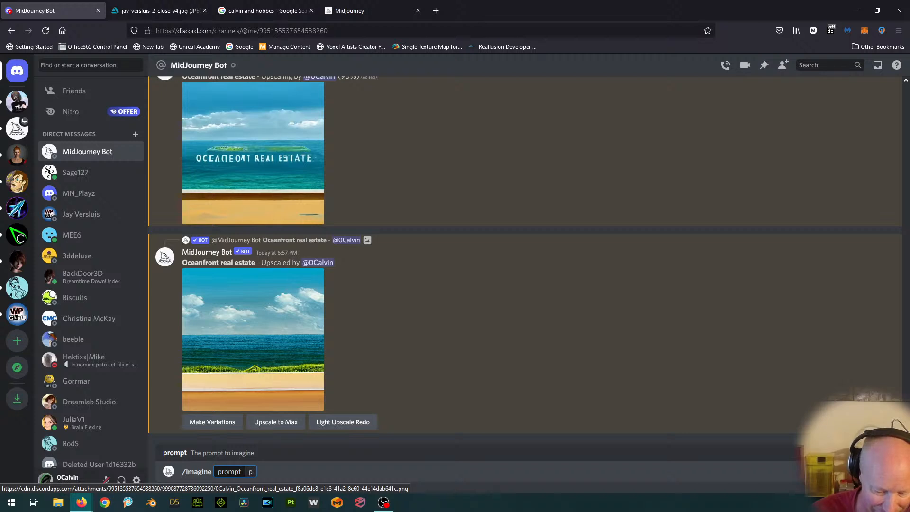
{"action": "type", "text": "space"}
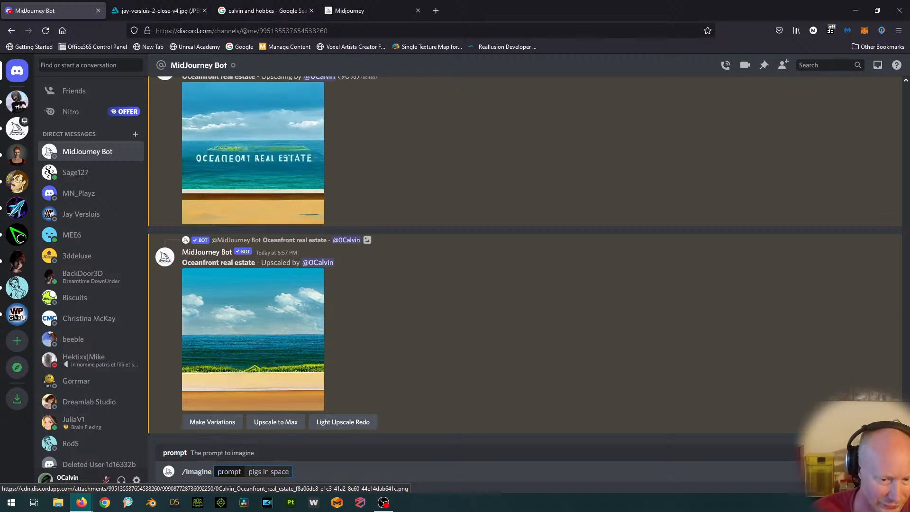
{"action": "key", "text": "Return"}
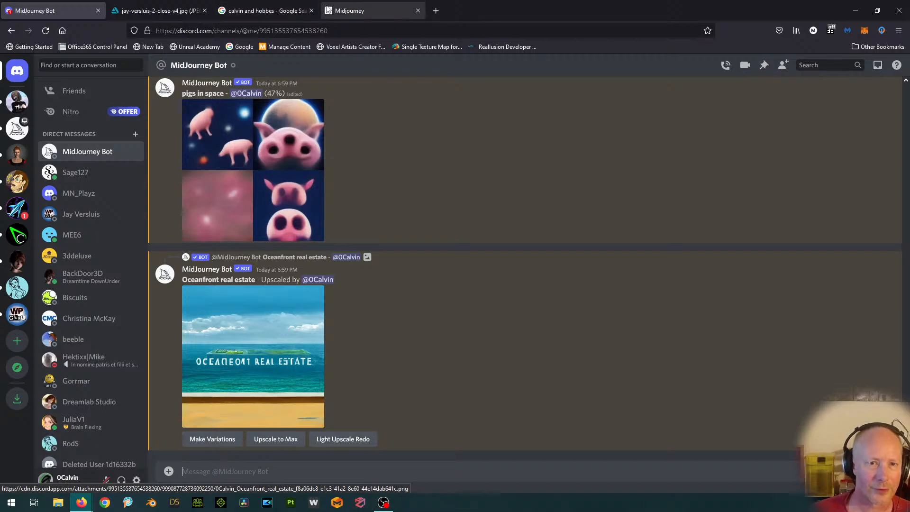
Step: Glance at the Midjourney home page, return to the bot chat and go back to the earlier hippie results
{"action": "left_click", "coordinate": [348, 10]}
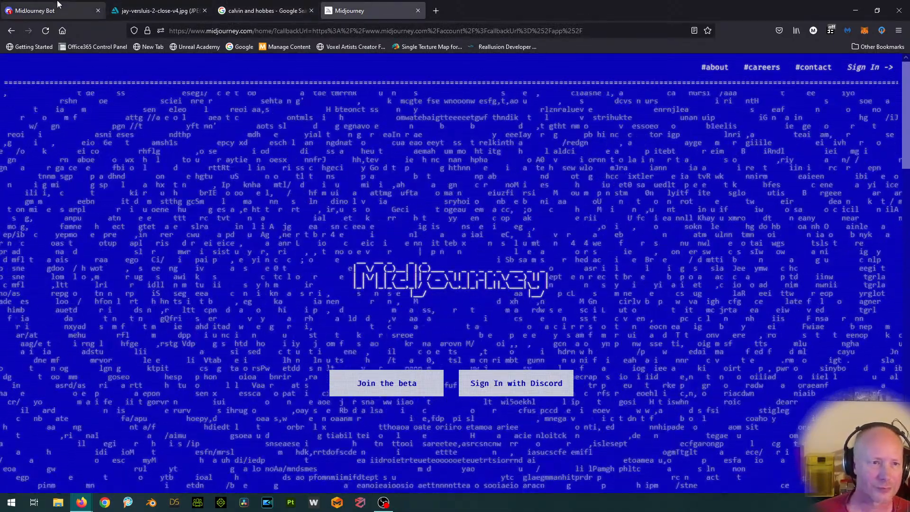
{"action": "left_click", "coordinate": [56, 8]}
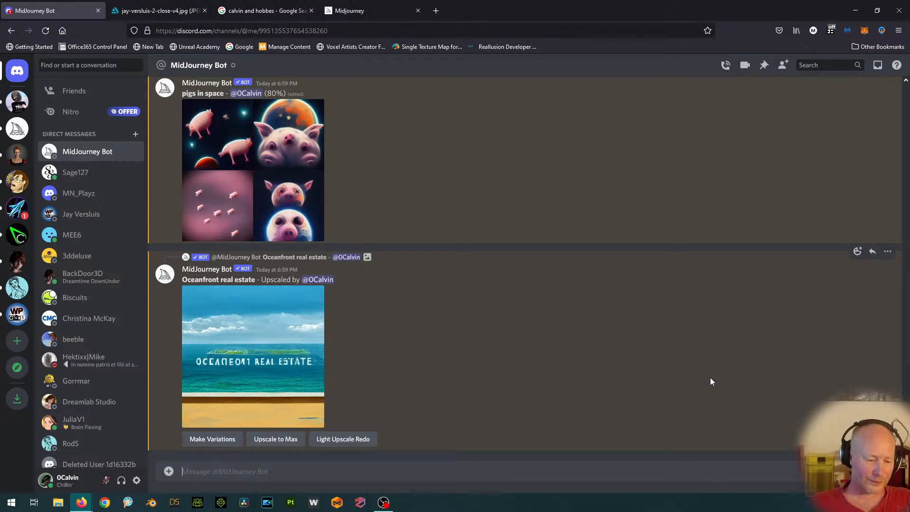
{"action": "scroll", "coordinate": [709, 381], "scroll_direction": "up", "scroll_amount": 20}
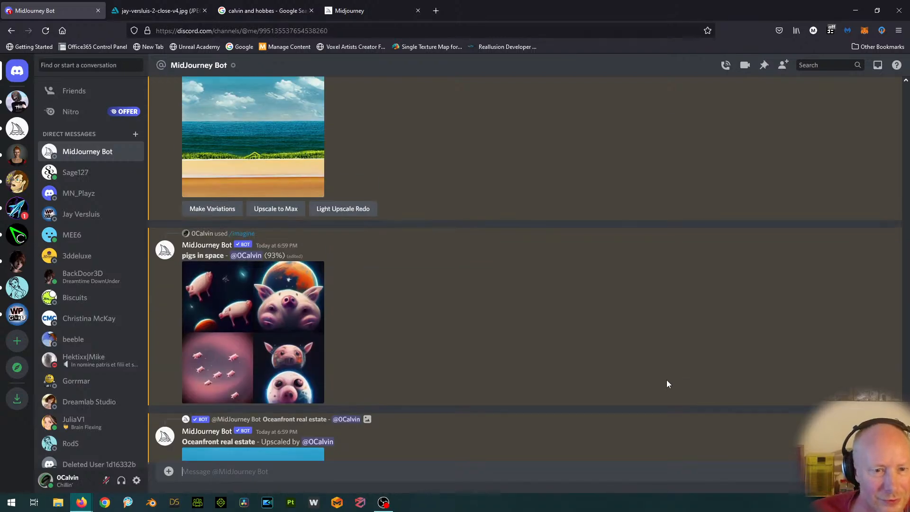
{"action": "scroll", "coordinate": [652, 377], "scroll_direction": "up", "scroll_amount": 3}
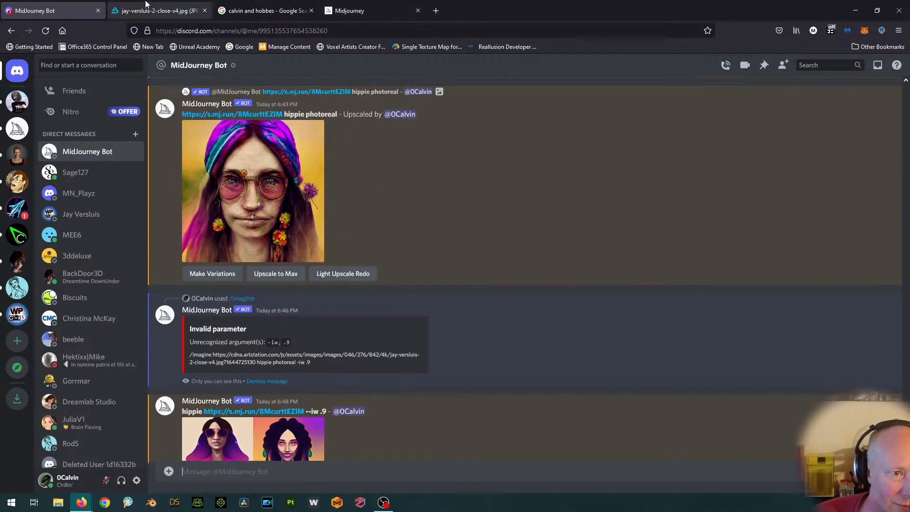
Step: Compare the ArtStation source portrait with the enlarged "hippie" grid and look over the "hippie photoreal" grid and hippie upscales
{"action": "left_click", "coordinate": [137, 9]}
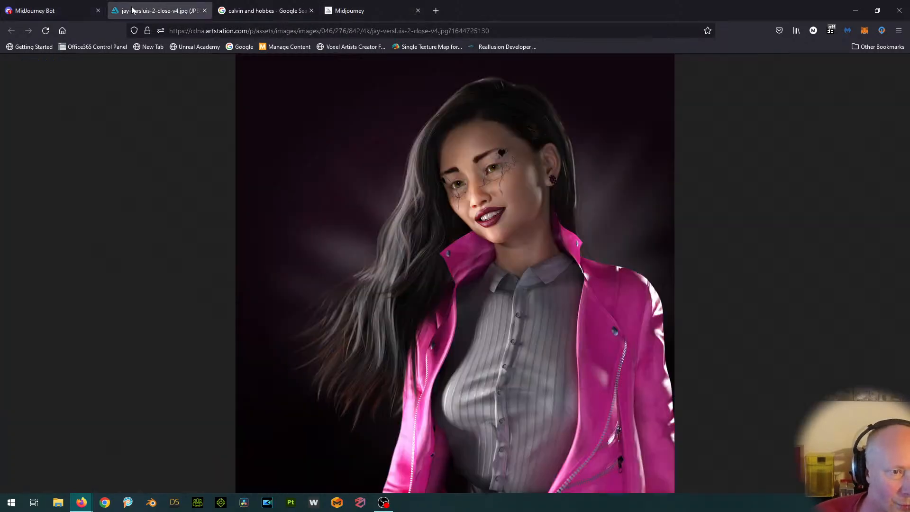
{"action": "left_click", "coordinate": [18, 12]}
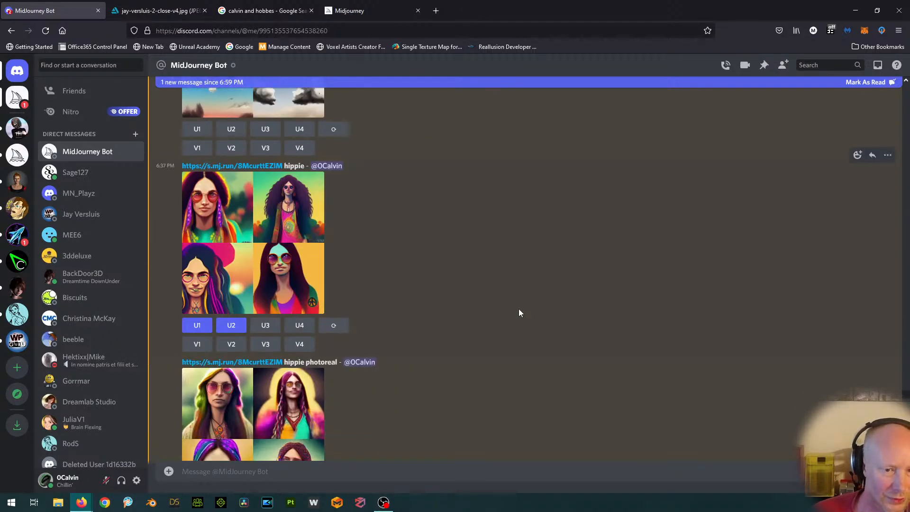
{"action": "left_click", "coordinate": [284, 232]}
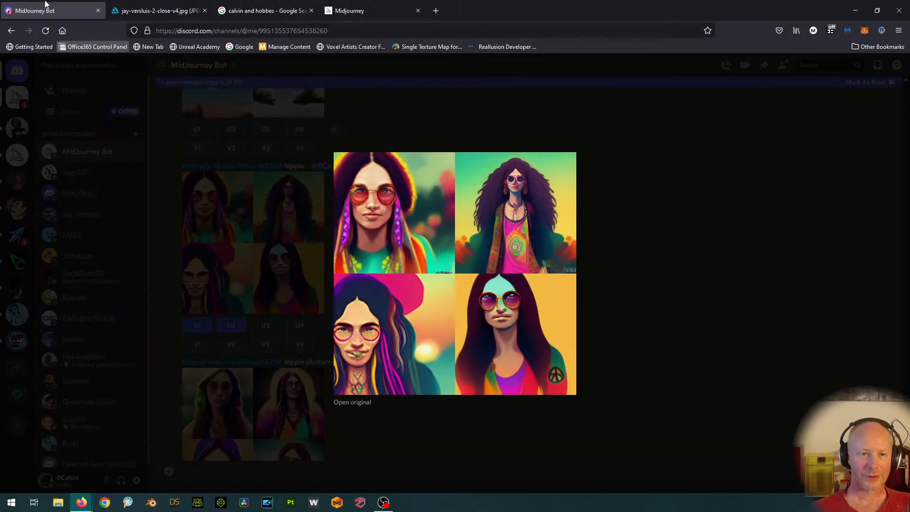
{"action": "left_click", "coordinate": [156, 10]}
{"action": "left_click", "coordinate": [39, 3]}
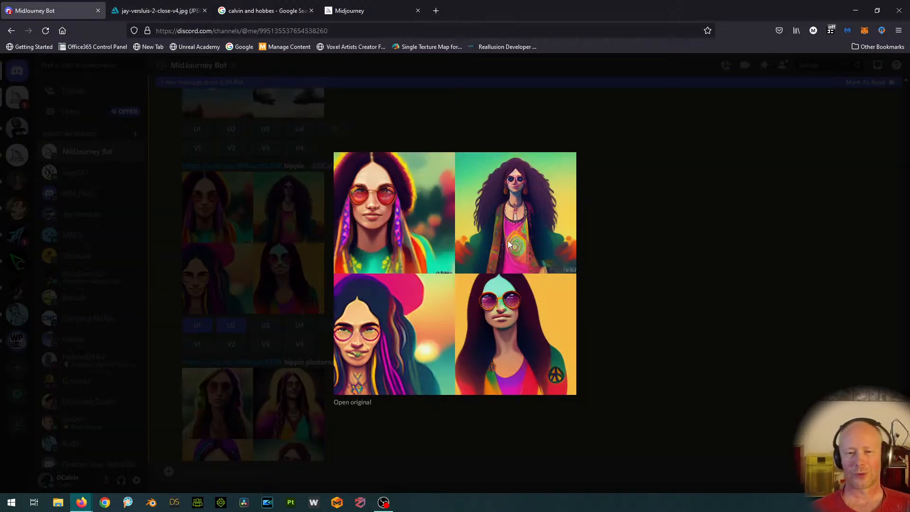
{"action": "left_click", "coordinate": [158, 6]}
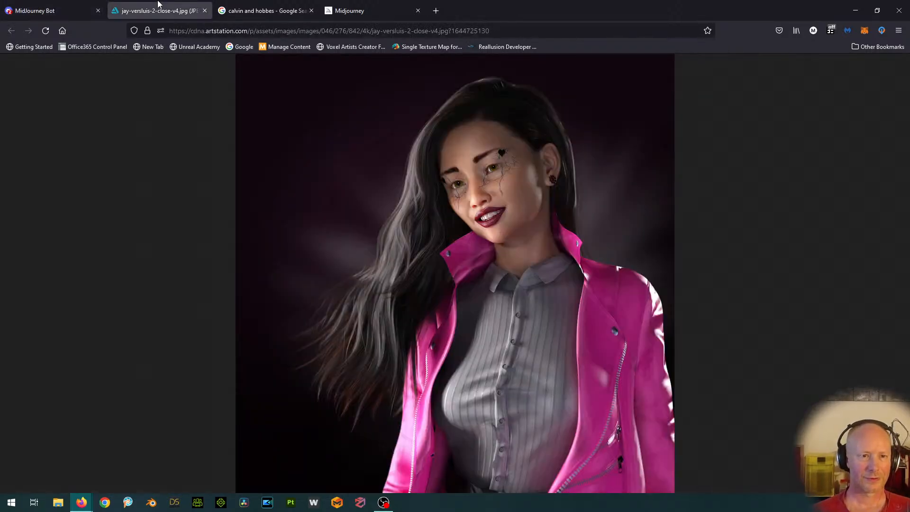
{"action": "left_click", "coordinate": [57, 4]}
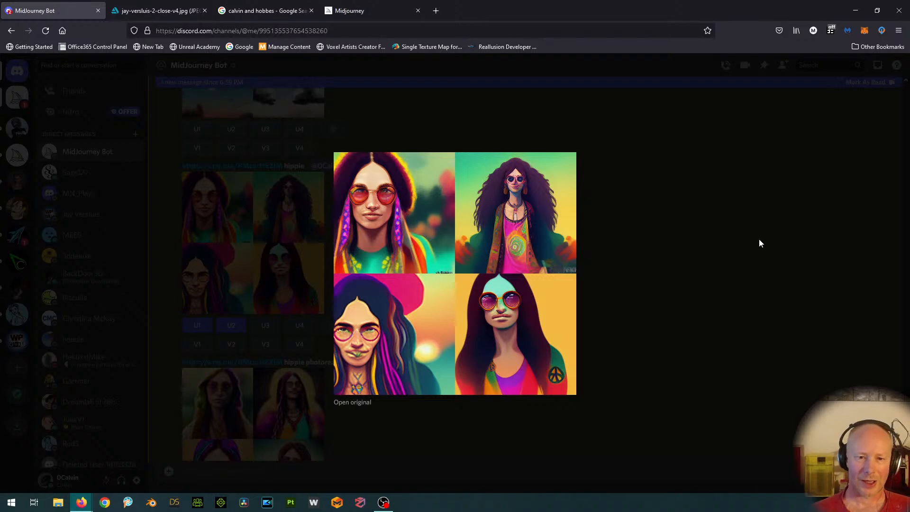
{"action": "left_click", "coordinate": [135, 11]}
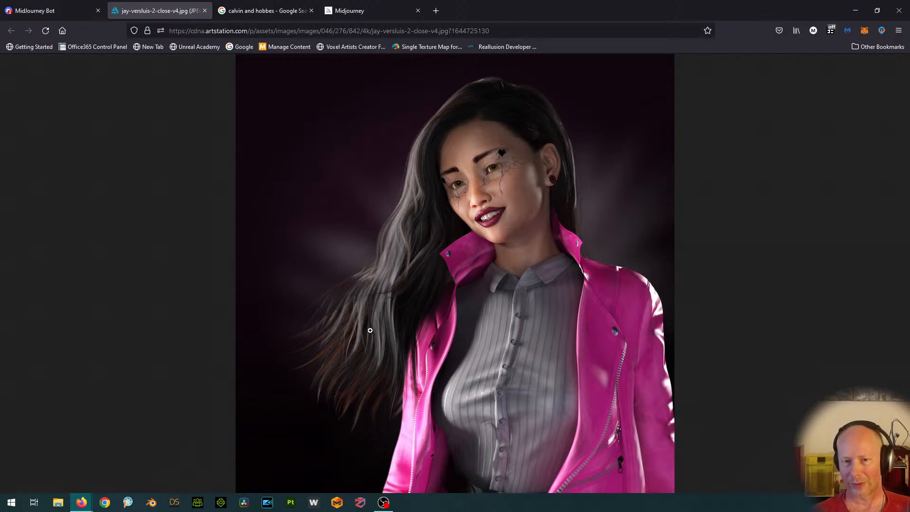
{"action": "left_click", "coordinate": [36, 6]}
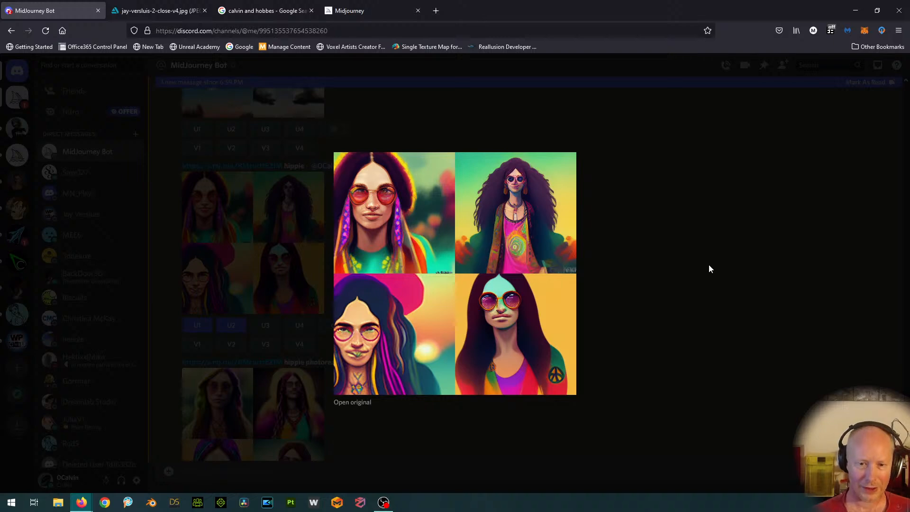
{"action": "left_click", "coordinate": [758, 232]}
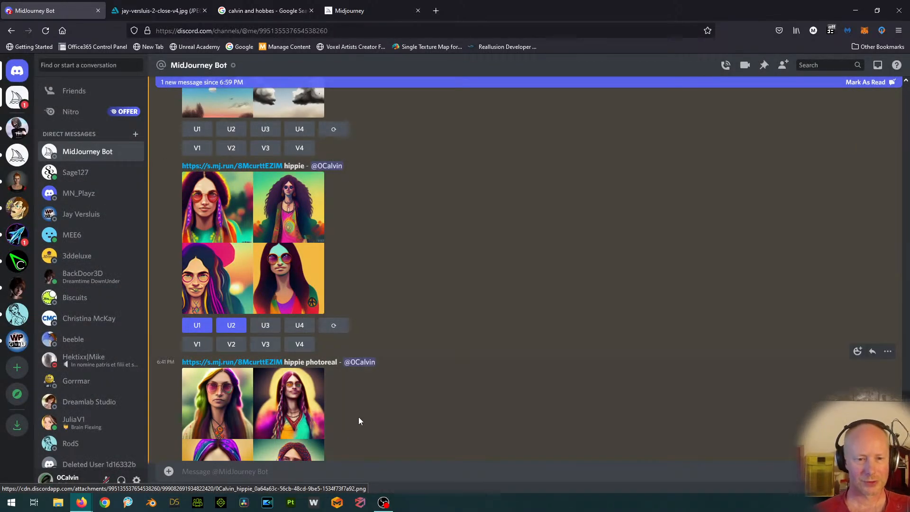
{"action": "scroll", "coordinate": [475, 323], "scroll_direction": "down", "scroll_amount": 6}
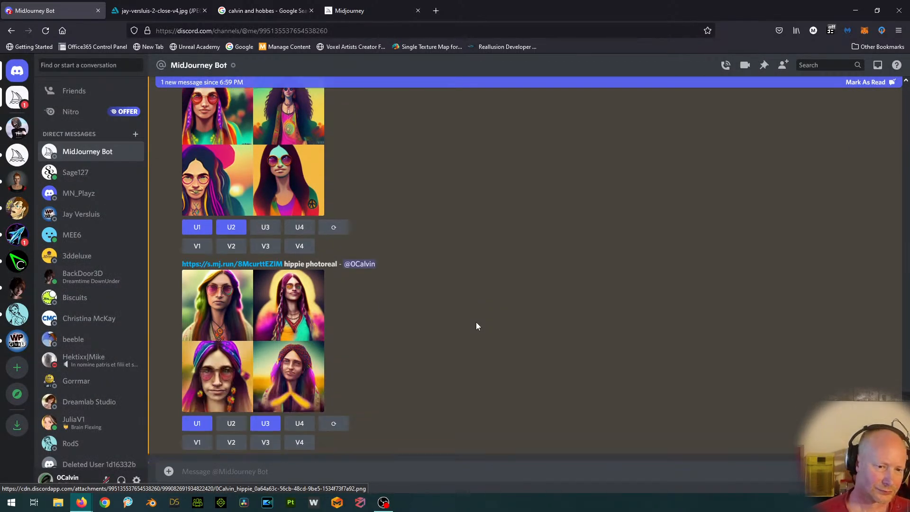
{"action": "scroll", "coordinate": [476, 322], "scroll_direction": "down", "scroll_amount": 9}
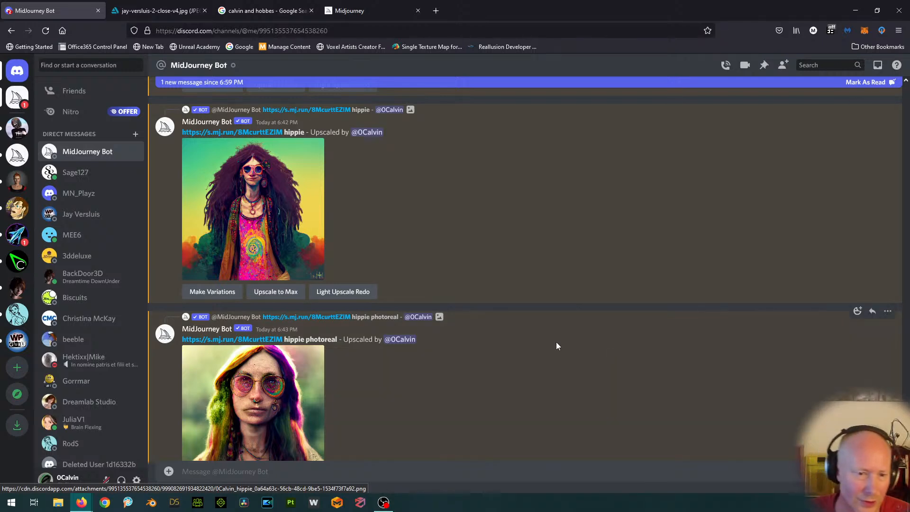
Step: View the newest "pigs in space" grid enlarged and request an upscale of its fourth image
{"action": "scroll", "coordinate": [556, 343], "scroll_direction": "down", "scroll_amount": 15}
{"action": "scroll", "coordinate": [557, 352], "scroll_direction": "down", "scroll_amount": 15}
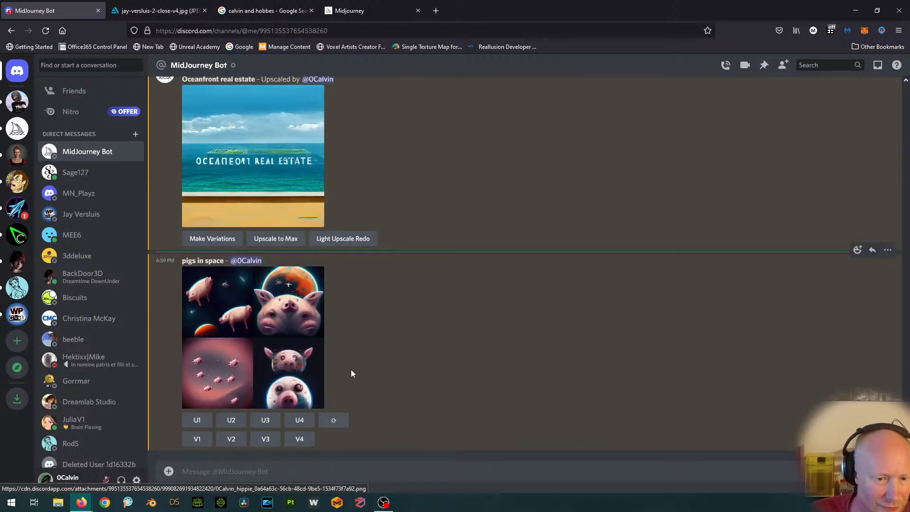
{"action": "left_click", "coordinate": [287, 335]}
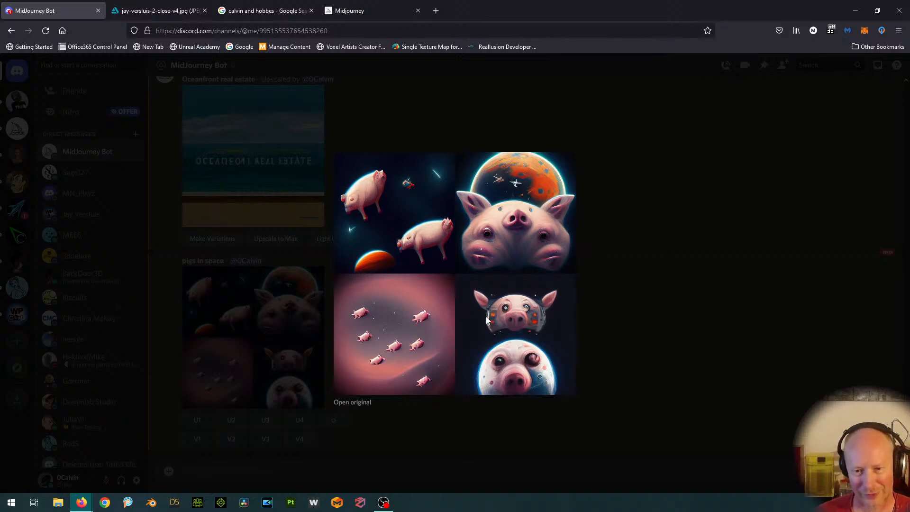
{"action": "left_click", "coordinate": [713, 277]}
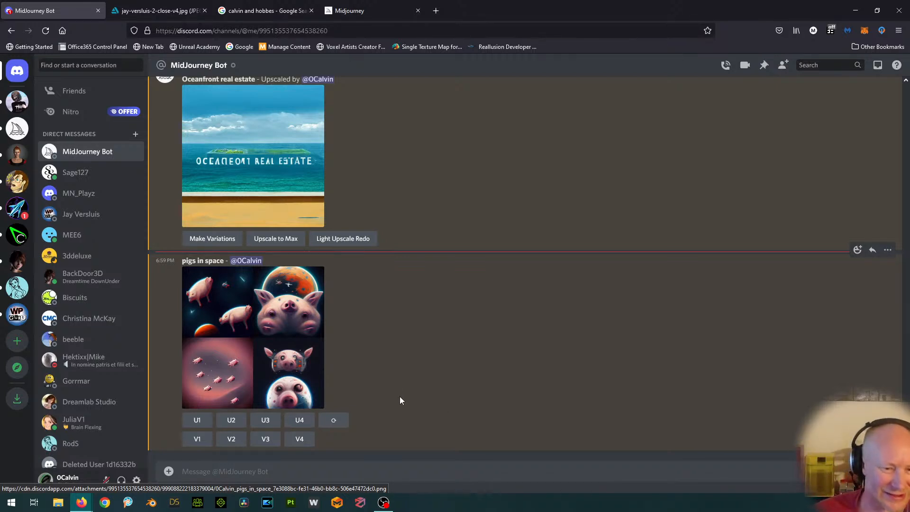
{"action": "left_click", "coordinate": [299, 420]}
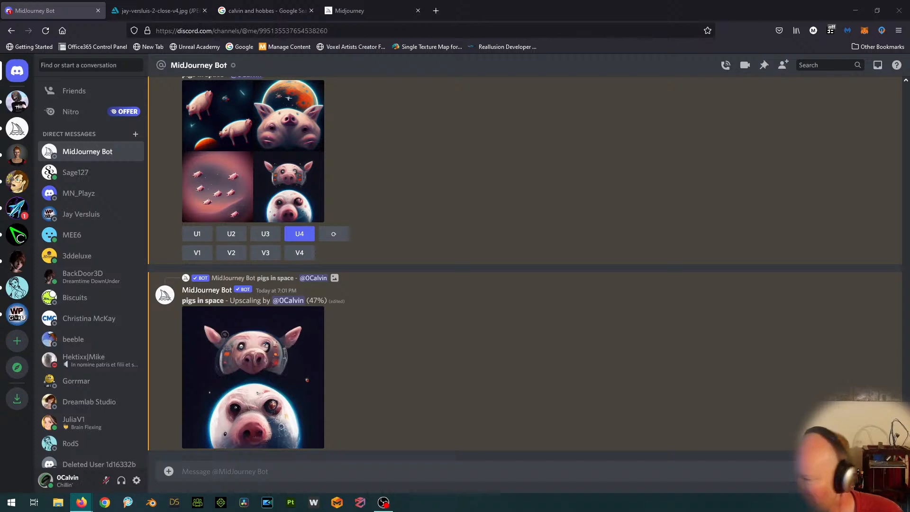
Step: Start another imagine request with the prompt text "boats in (or with) woolly socks"
{"action": "left_click", "coordinate": [438, 468]}
{"action": "type", "text": "/imag"}
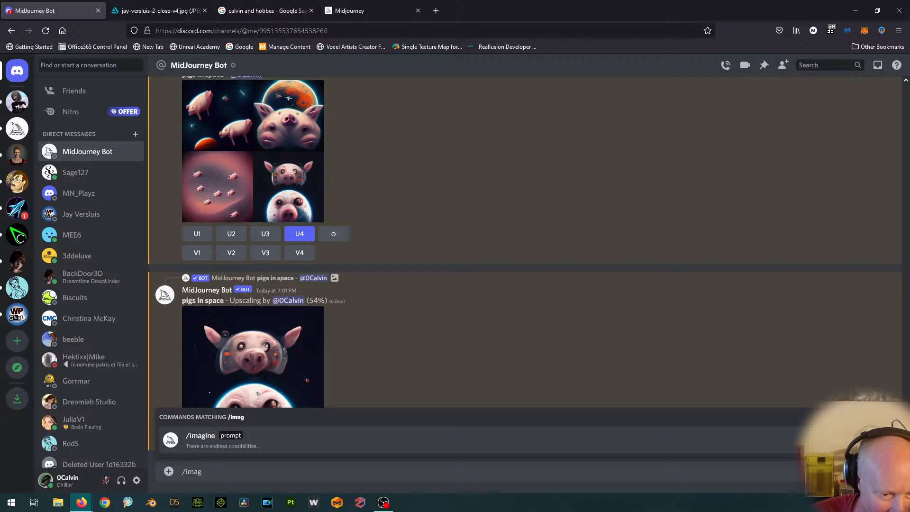
{"action": "left_click", "coordinate": [225, 440]}
{"action": "type", "text": "boats in (or with) woolly socks"}
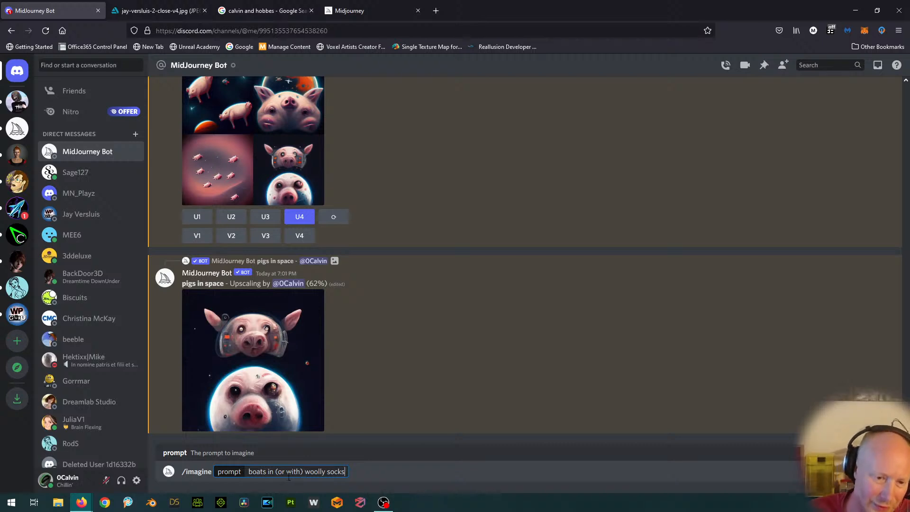
Step: Remove "(or with)" from the prompt so it reads "boats in woolly socks" and submit it
{"action": "left_click", "coordinate": [305, 472]}
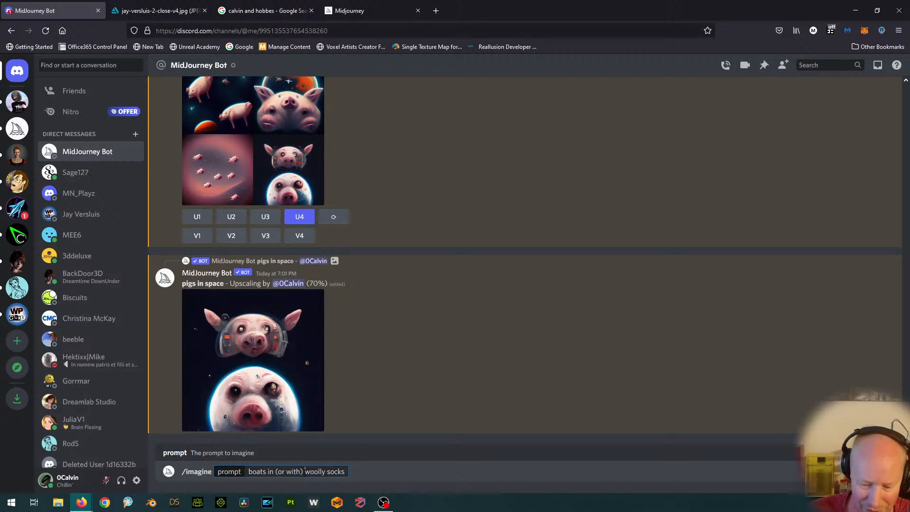
{"action": "key", "text": "BackSpace"}
{"action": "key", "text": "BackSpace"}
{"action": "key", "text": "BackSpace"}
{"action": "key", "text": "BackSpace"}
{"action": "key", "text": "BackSpace"}
{"action": "key", "text": "BackSpace"}
{"action": "key", "text": "BackSpace"}
{"action": "key", "text": "BackSpace"}
{"action": "key", "text": "BackSpace"}
{"action": "key", "text": "BackSpace"}
{"action": "key", "text": "BackSpace"}
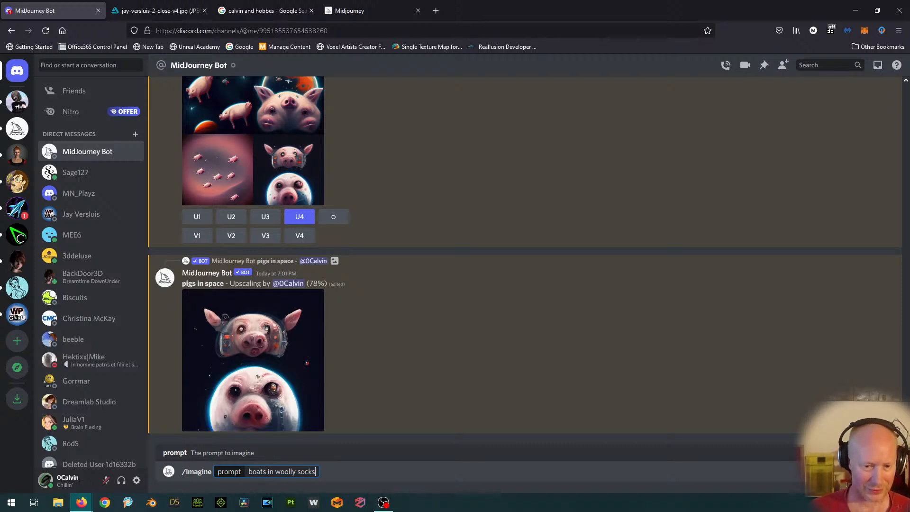
{"action": "key", "text": "Return"}
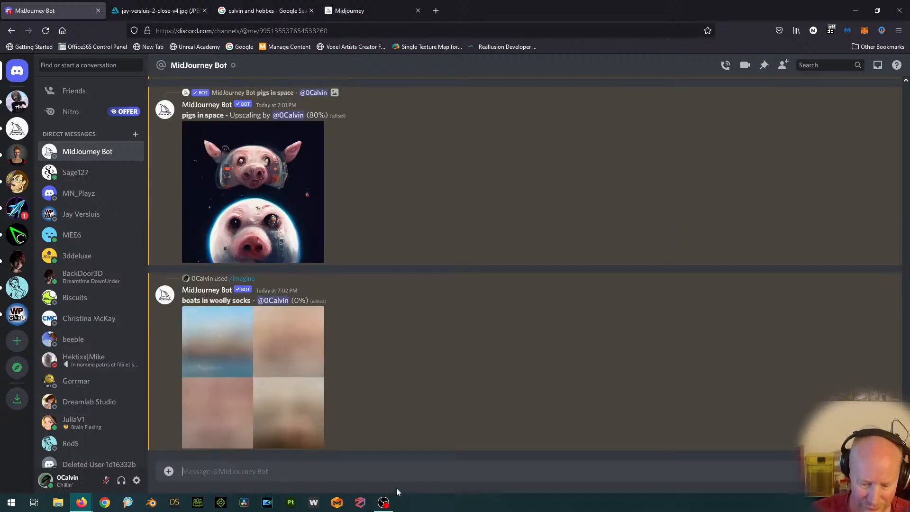
Step: Begin a second boat imagine request, reusing the full text "boats in (or with) woolly socks"
{"action": "type", "text": "/imagine"}
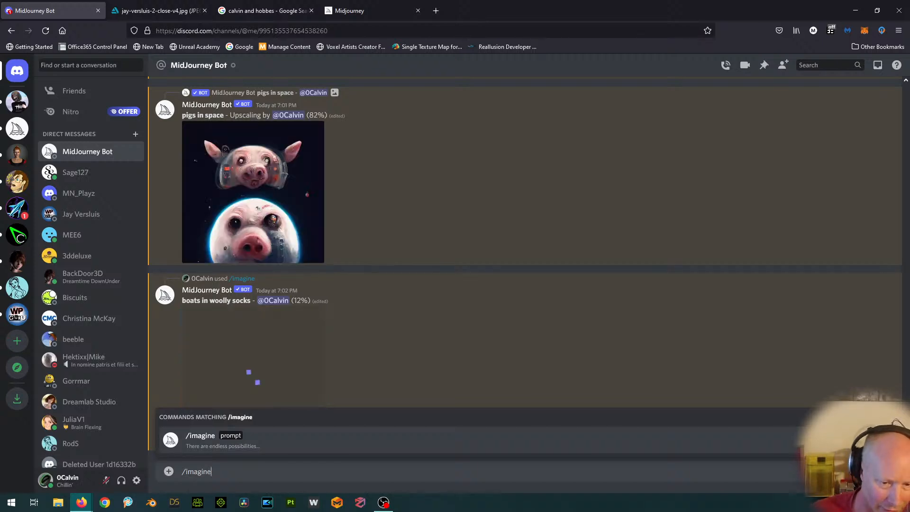
{"action": "key", "text": "Tab"}
{"action": "type", "text": "boats in (or with) woolly socks"}
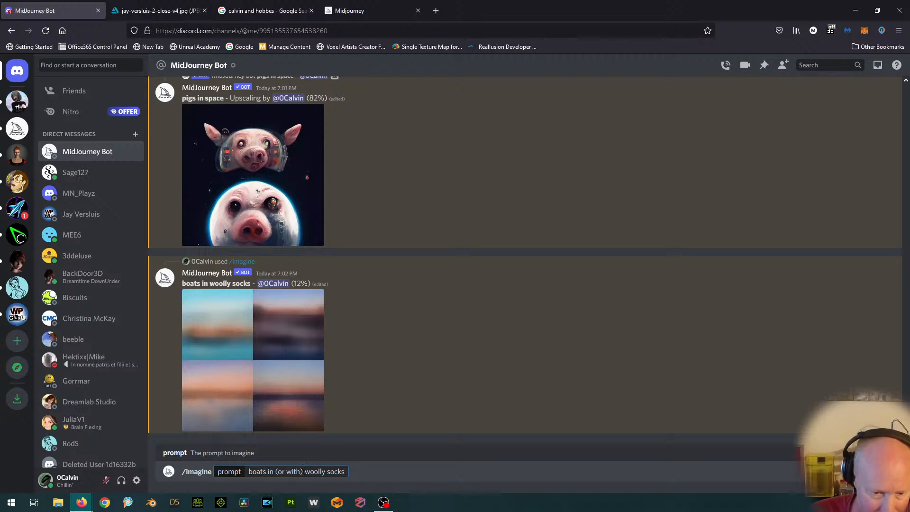
Step: Trim the wording and brackets from the second boat prompt to get "boats with woolly socks" and submit it
{"action": "key", "text": "BackSpace"}
{"action": "key", "text": "Left"}
{"action": "key", "text": "Left"}
{"action": "key", "text": "Left"}
{"action": "key", "text": "Left"}
{"action": "key", "text": "BackSpace"}
{"action": "key", "text": "BackSpace"}
{"action": "key", "text": "BackSpace"}
{"action": "key", "text": "BackSpace"}
{"action": "key", "text": "BackSpace"}
{"action": "key", "text": "BackSpace"}
{"action": "key", "text": "BackSpace"}
{"action": "key", "text": "BackSpace"}
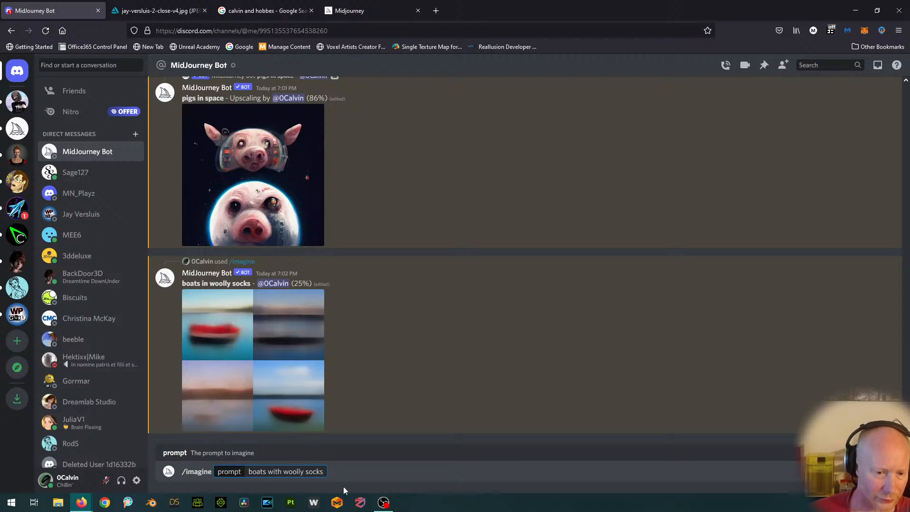
{"action": "key", "text": "Return"}
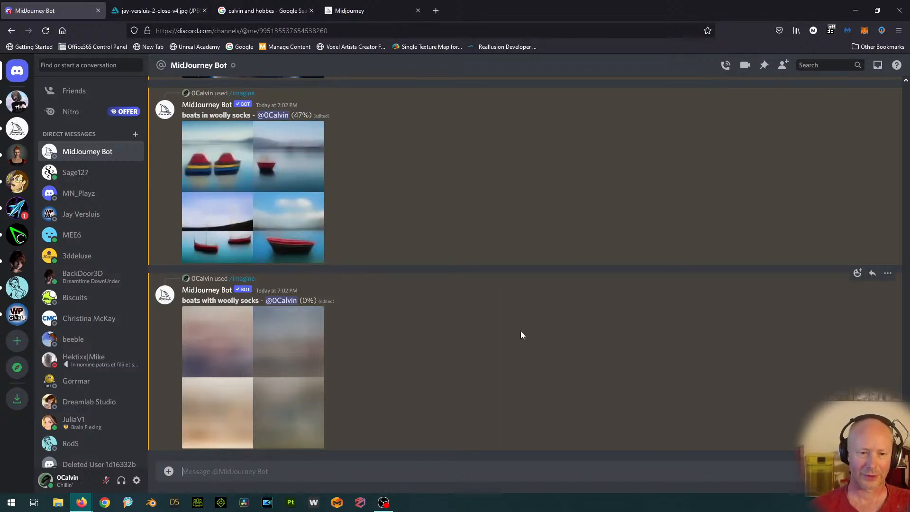
Step: View the upscaled "pigs in space" image in its original size and as an enlarged preview, and return to the bot chat
{"action": "scroll", "coordinate": [627, 332], "scroll_direction": "up", "scroll_amount": 5}
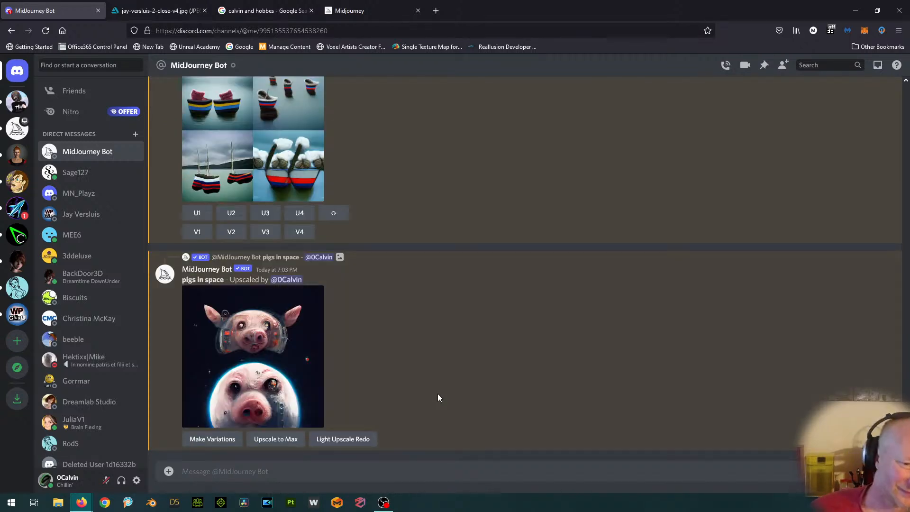
{"action": "scroll", "coordinate": [436, 398], "scroll_direction": "up", "scroll_amount": 5}
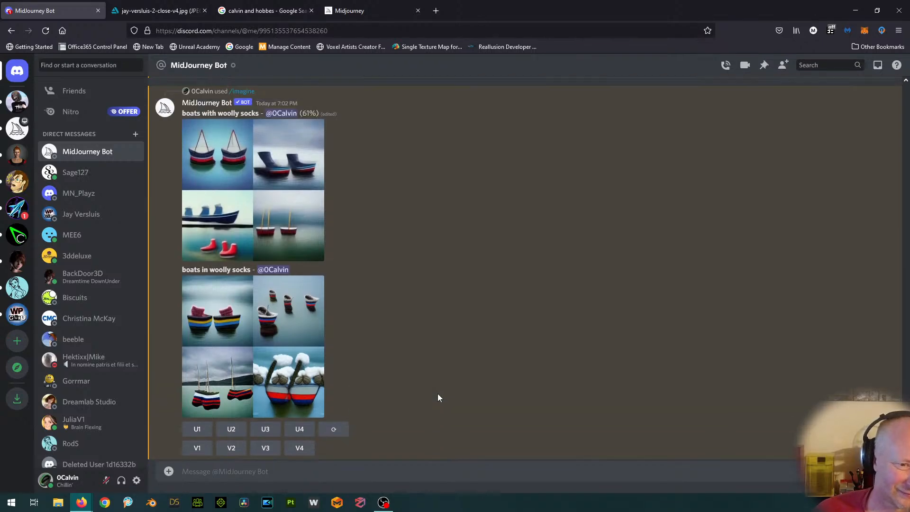
{"action": "scroll", "coordinate": [437, 397], "scroll_direction": "up", "scroll_amount": 1}
{"action": "scroll", "coordinate": [438, 397], "scroll_direction": "down", "scroll_amount": 6}
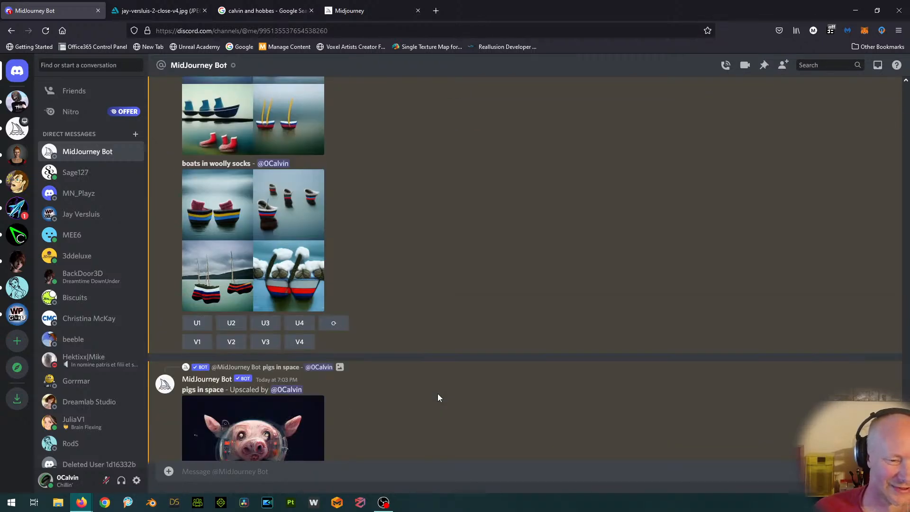
{"action": "left_click", "coordinate": [227, 338]}
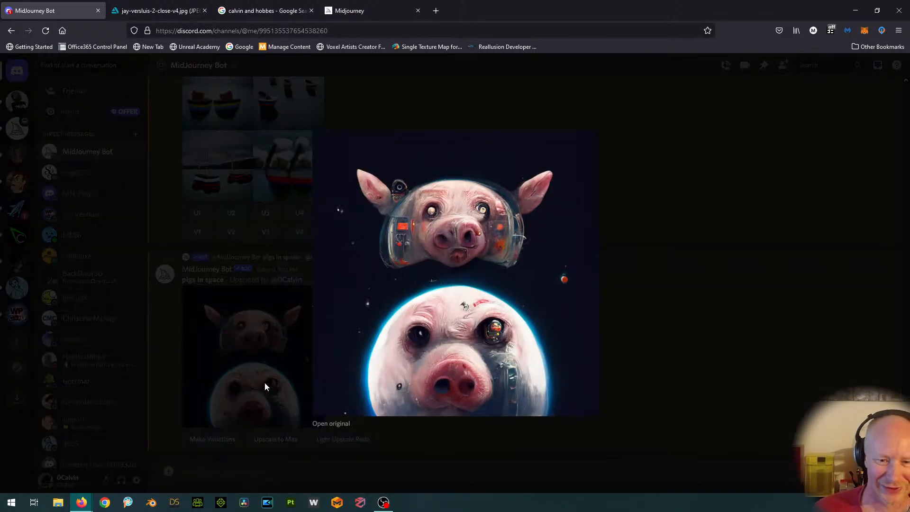
{"action": "left_click", "coordinate": [331, 423]}
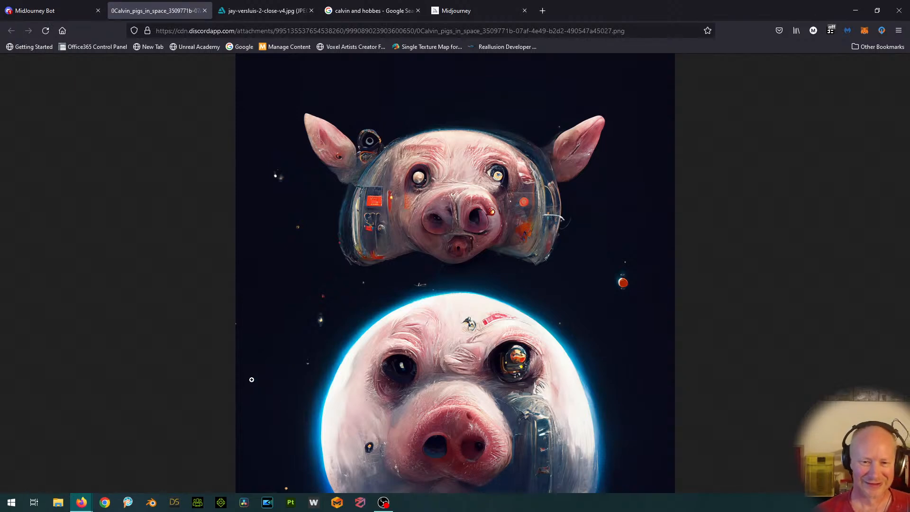
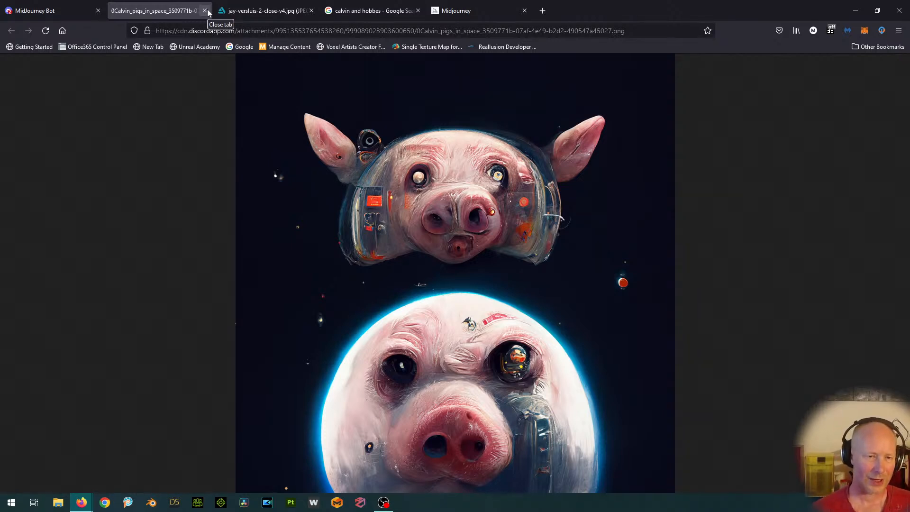
{"action": "left_click", "coordinate": [205, 10]}
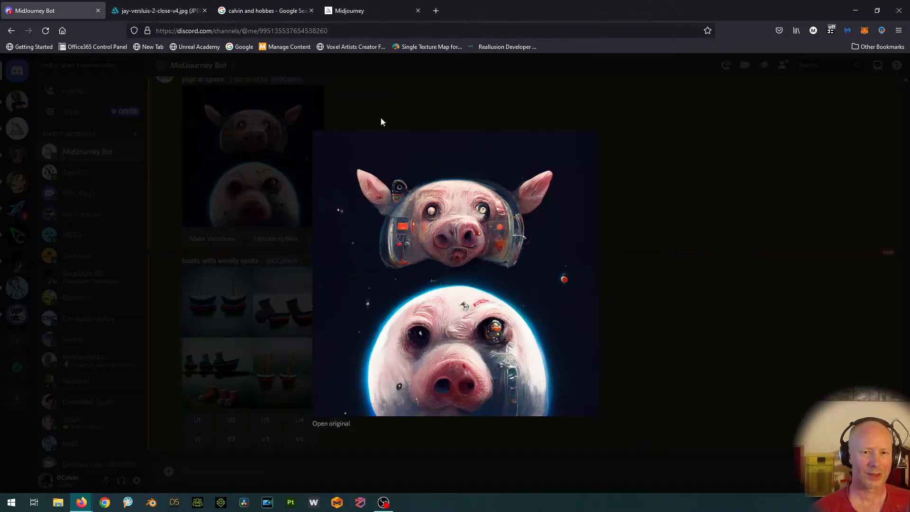
{"action": "left_click", "coordinate": [772, 185]}
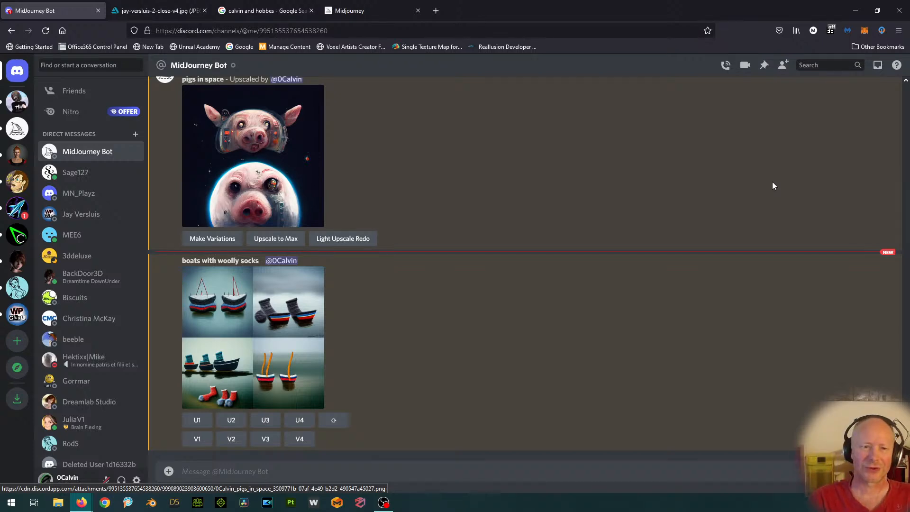
{"action": "left_click", "coordinate": [292, 125]}
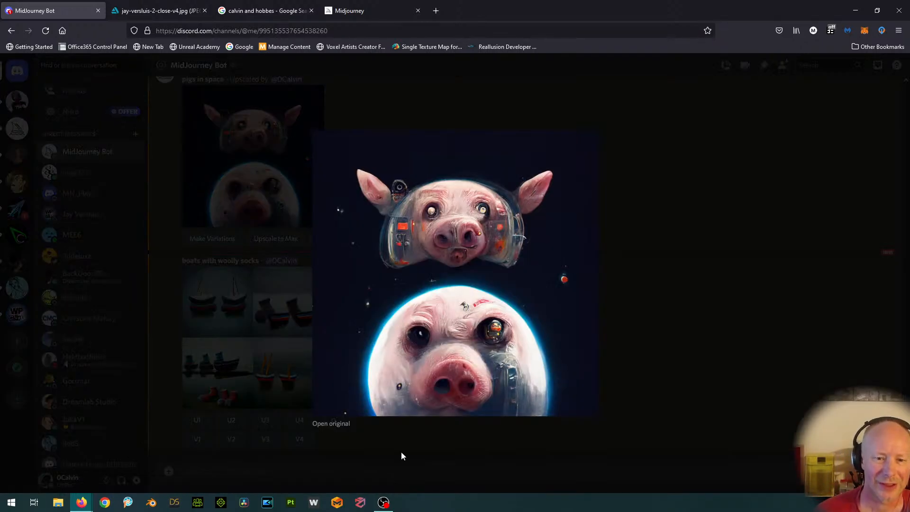
{"action": "left_click", "coordinate": [770, 207]}
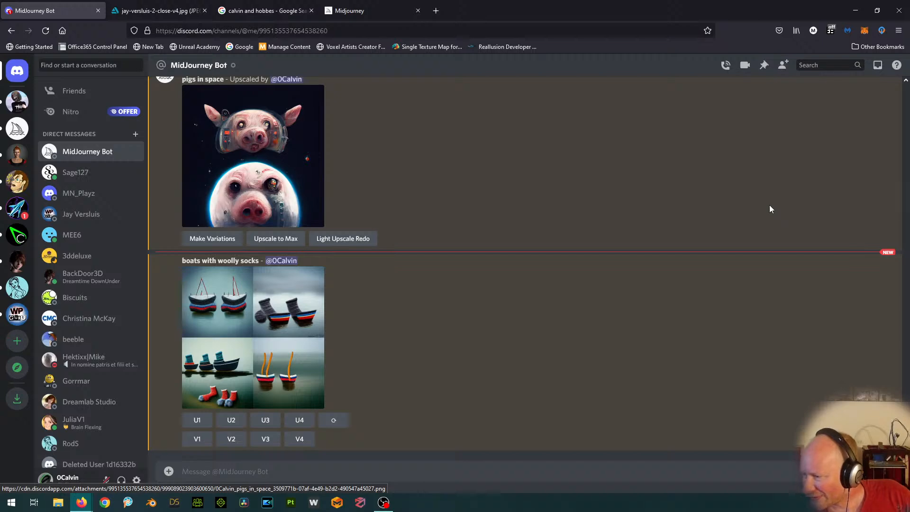
Step: Enlarge the finished "boats in woolly socks" grid and the "boats with woolly socks" grid one after the other, closing each preview
{"action": "scroll", "coordinate": [584, 295], "scroll_direction": "up", "scroll_amount": 7}
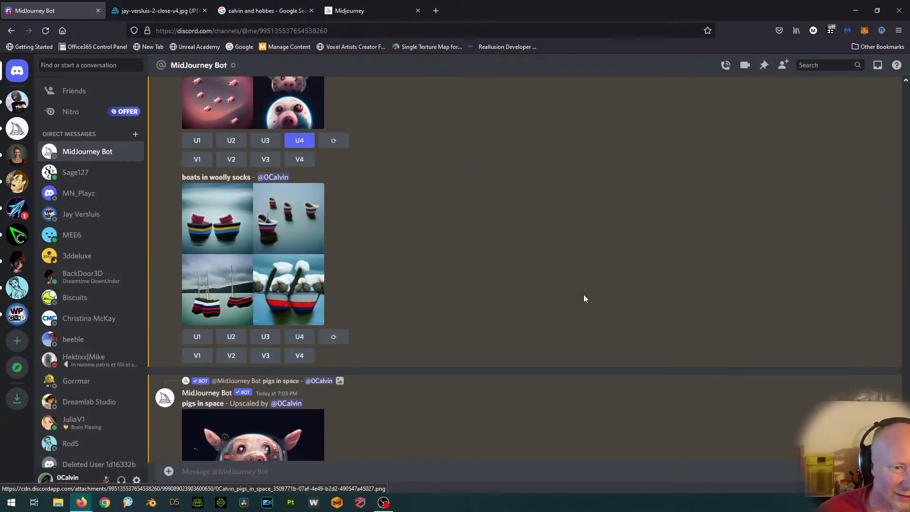
{"action": "scroll", "coordinate": [584, 295], "scroll_direction": "down", "scroll_amount": 6}
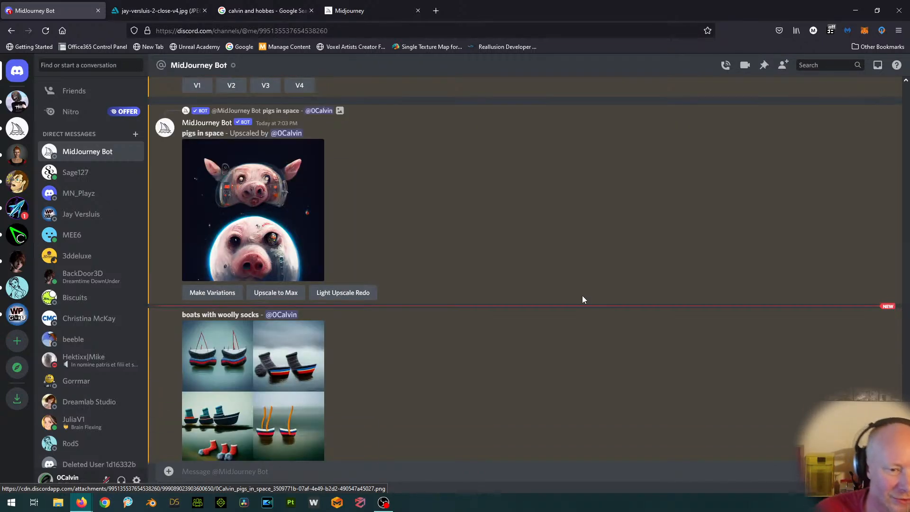
{"action": "scroll", "coordinate": [582, 294], "scroll_direction": "up", "scroll_amount": 6}
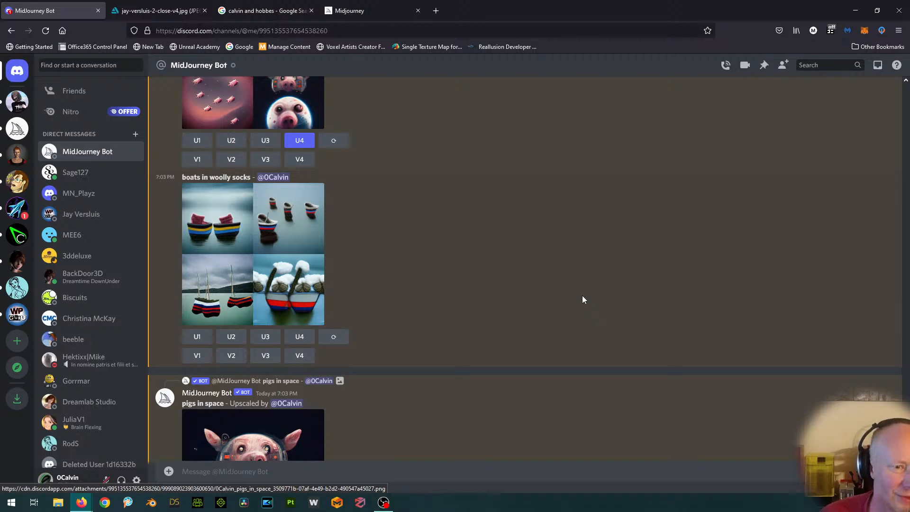
{"action": "left_click", "coordinate": [258, 219]}
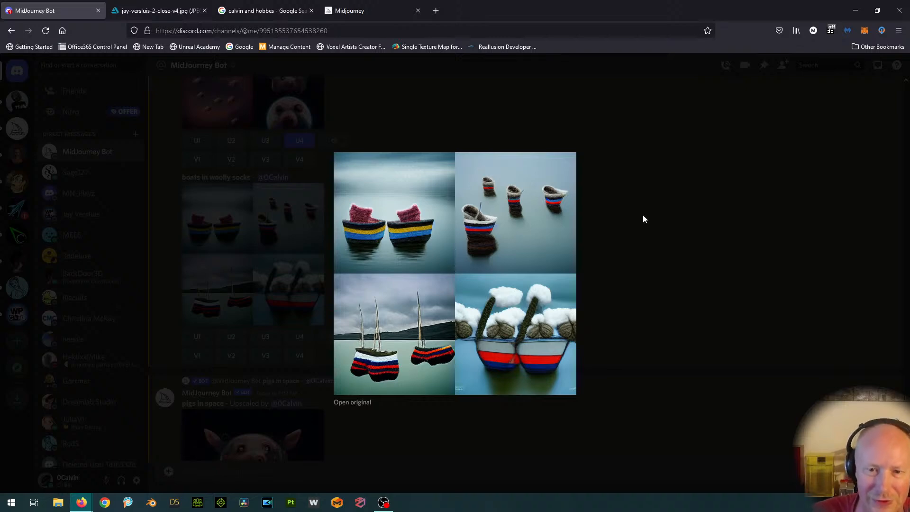
{"action": "left_click", "coordinate": [684, 219]}
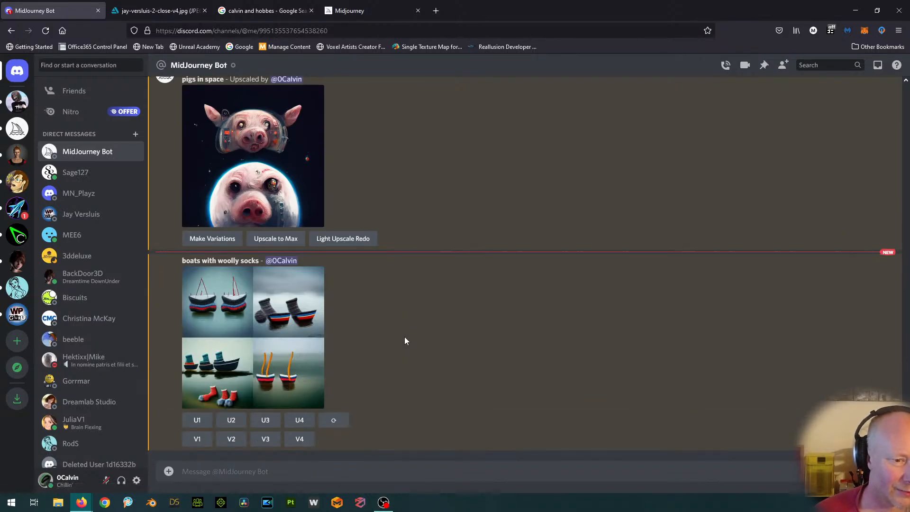
{"action": "left_click", "coordinate": [283, 333]}
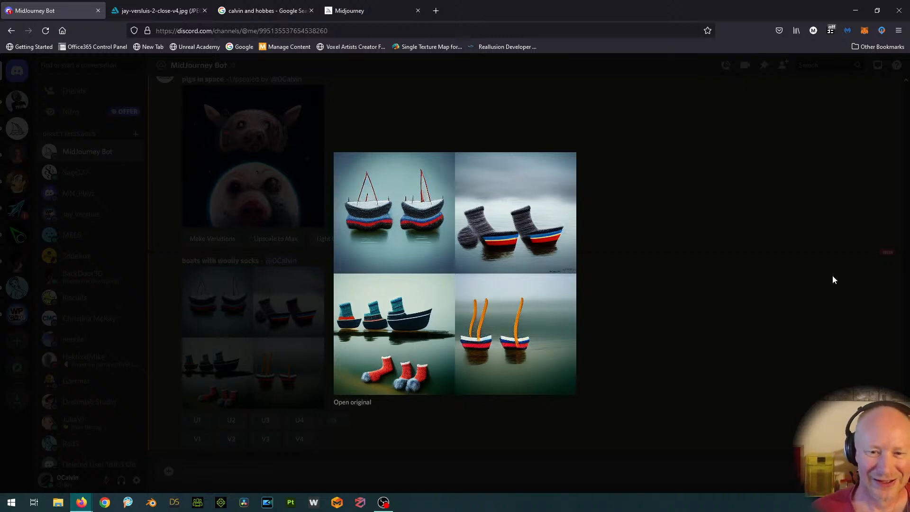
{"action": "left_click", "coordinate": [728, 286]}
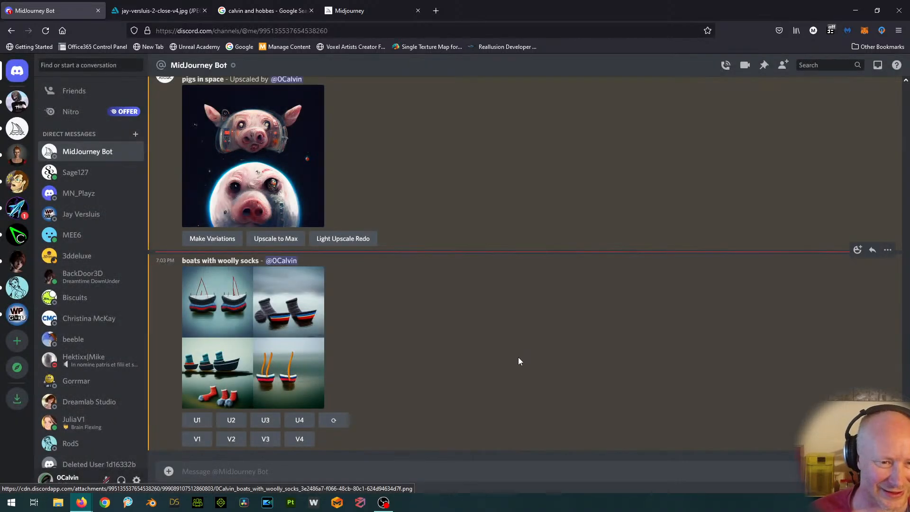
Step: Compare the two boat grids once more by reopening the enlarged preview of each
{"action": "scroll", "coordinate": [518, 360], "scroll_direction": "up", "scroll_amount": 6}
{"action": "left_click", "coordinate": [277, 228]}
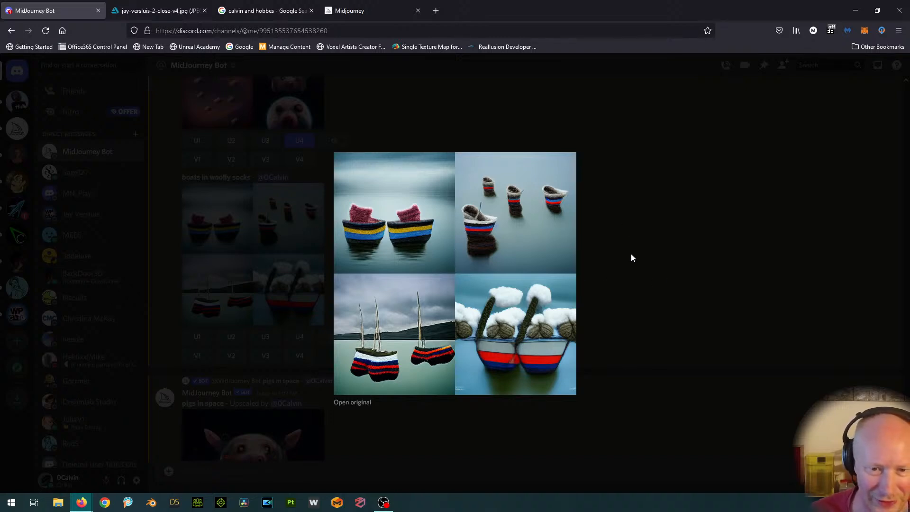
{"action": "left_click", "coordinate": [705, 221]}
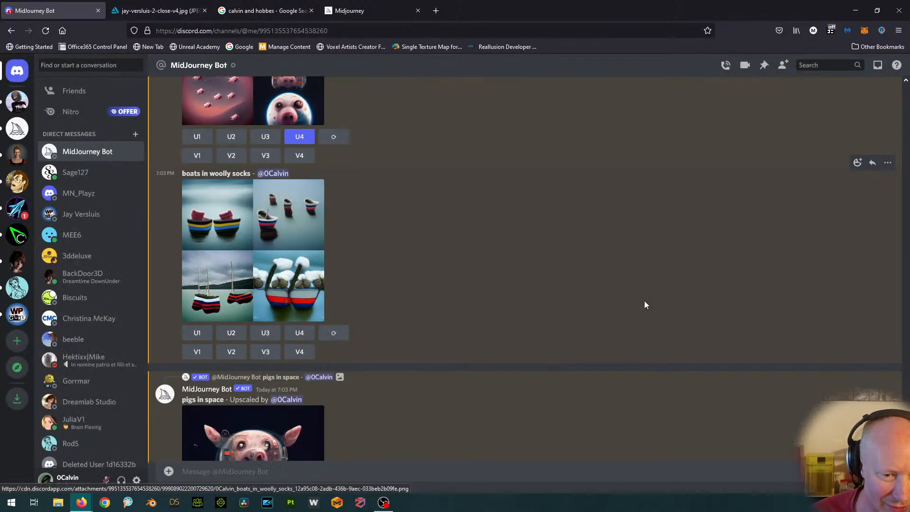
{"action": "left_click", "coordinate": [196, 370]}
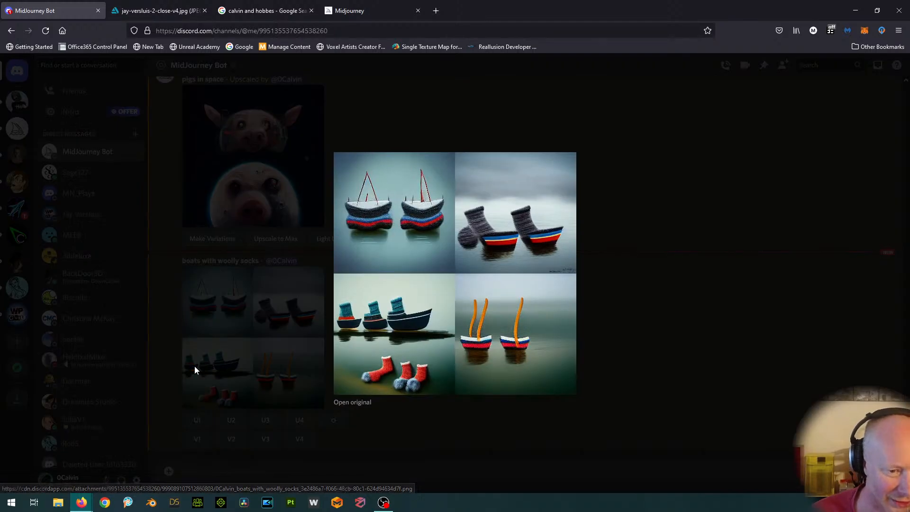
{"action": "left_click", "coordinate": [695, 280]}
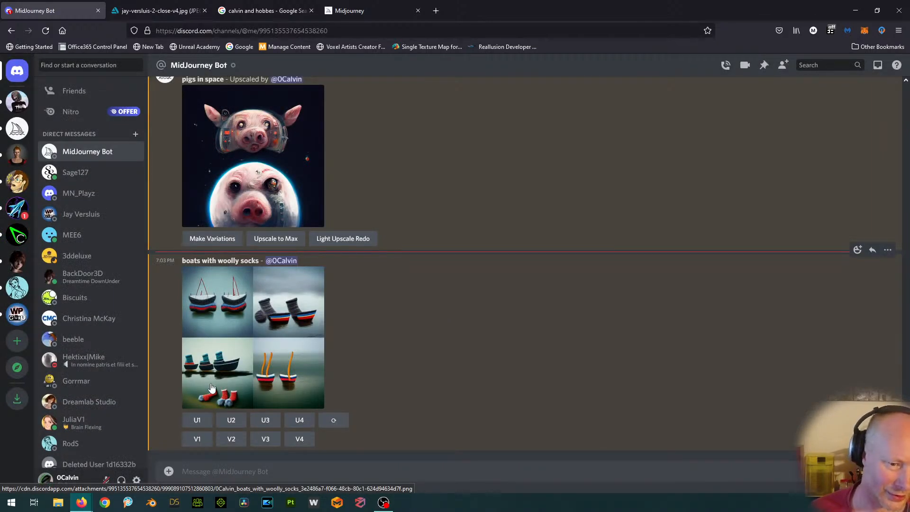
Step: Upscale the third and first images of the "boats with woolly socks" grid
{"action": "left_click", "coordinate": [264, 426]}
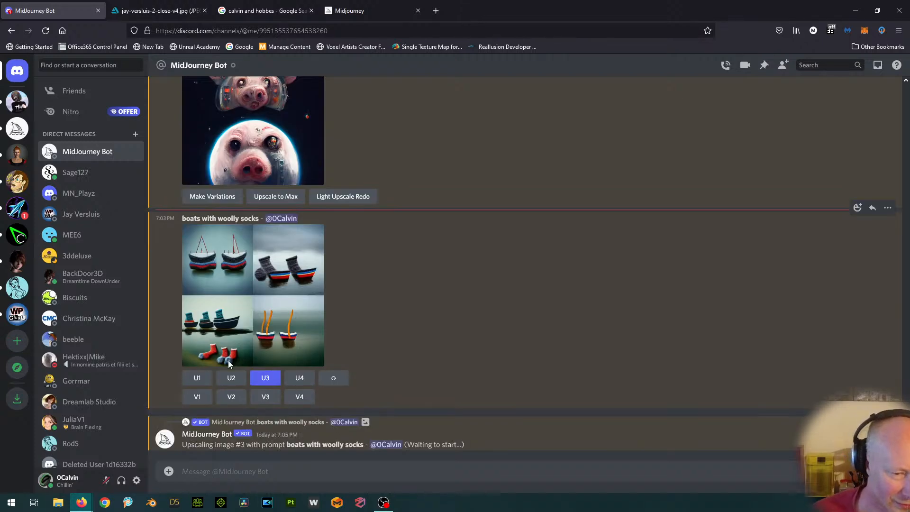
{"action": "left_click", "coordinate": [197, 378]}
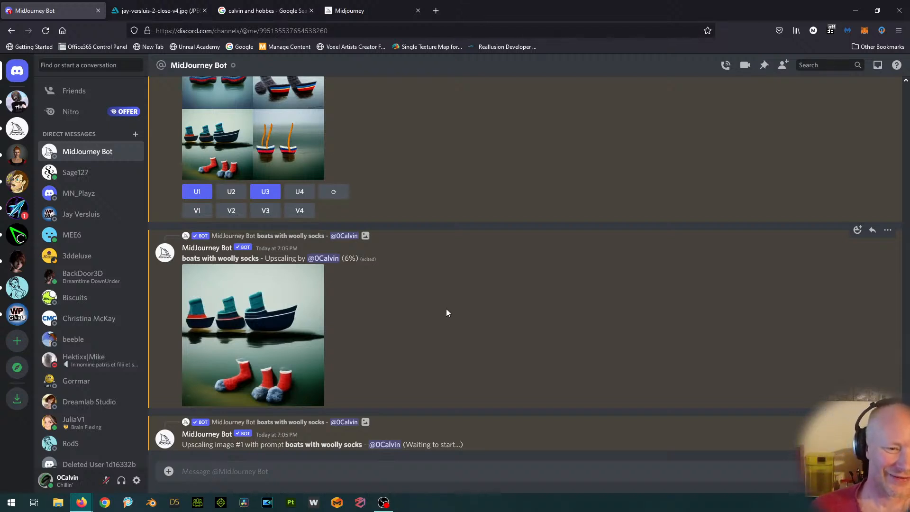
{"action": "scroll", "coordinate": [456, 343], "scroll_direction": "up", "scroll_amount": 1}
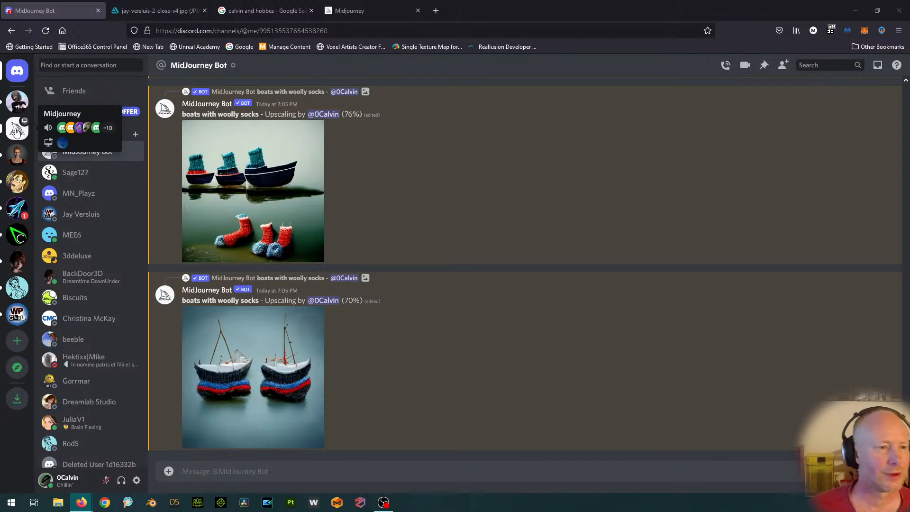
Step: Open the newbies-4 newcomer room on the Midjourney server and mark its new messages as read
{"action": "left_click", "coordinate": [16, 129]}
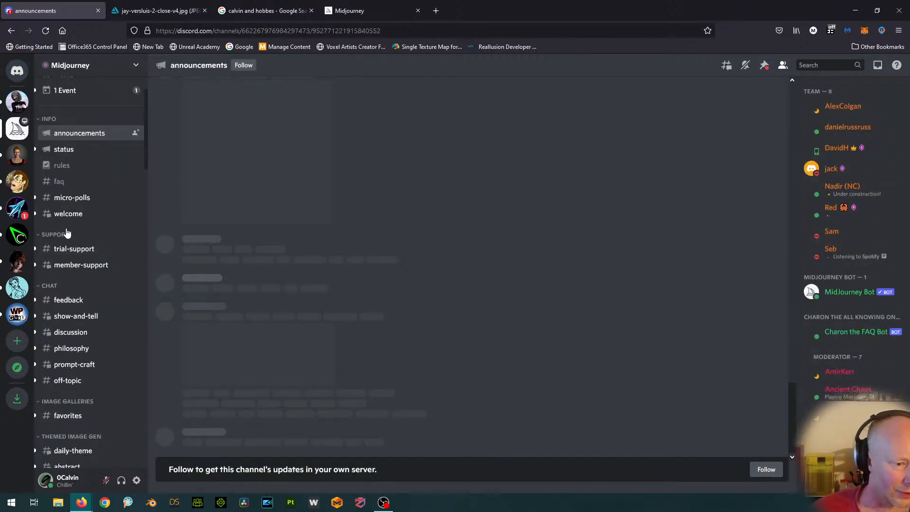
{"action": "scroll", "coordinate": [76, 332], "scroll_direction": "down", "scroll_amount": 15}
{"action": "scroll", "coordinate": [79, 386], "scroll_direction": "down", "scroll_amount": 4}
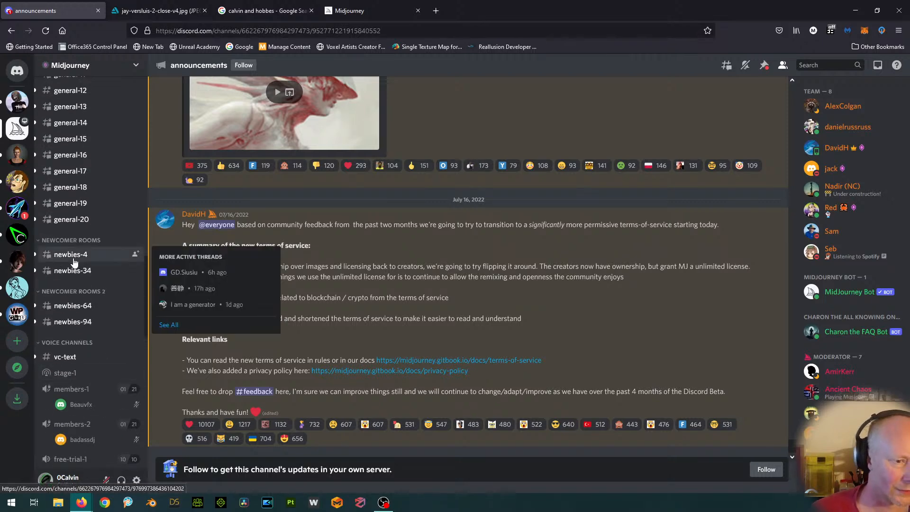
{"action": "left_click", "coordinate": [70, 259]}
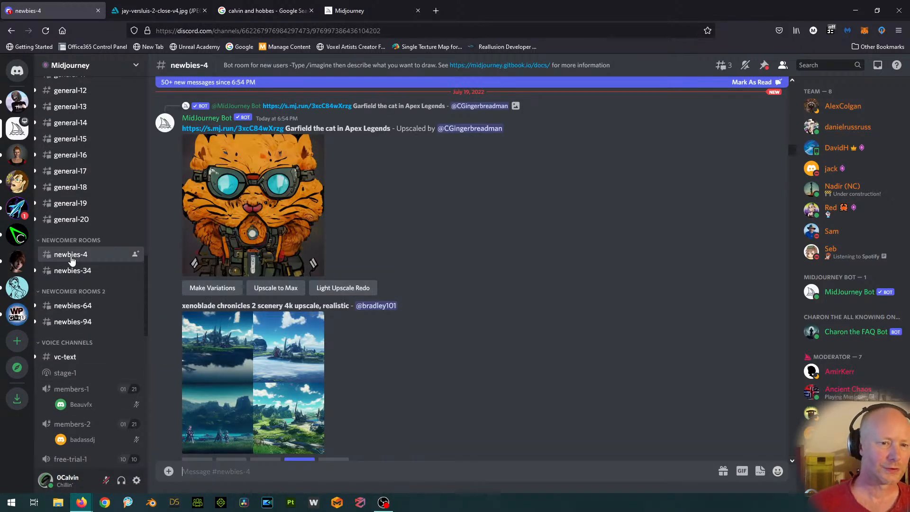
{"action": "scroll", "coordinate": [584, 361], "scroll_direction": "down", "scroll_amount": 10}
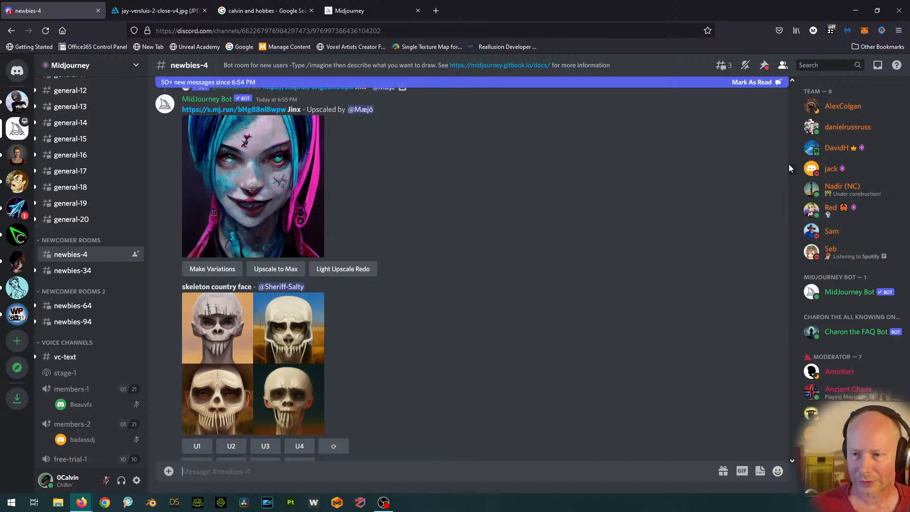
{"action": "left_click", "coordinate": [756, 83]}
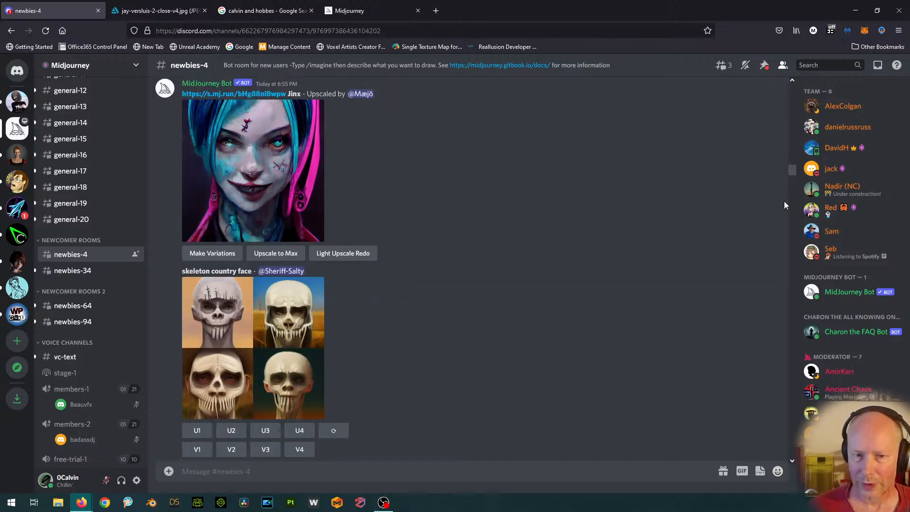
Step: Browse the recent newbies-4 posts, examining other members' prompts and image results, including the terrarium biosphere upscale
{"action": "scroll", "coordinate": [778, 265], "scroll_direction": "down", "scroll_amount": 5}
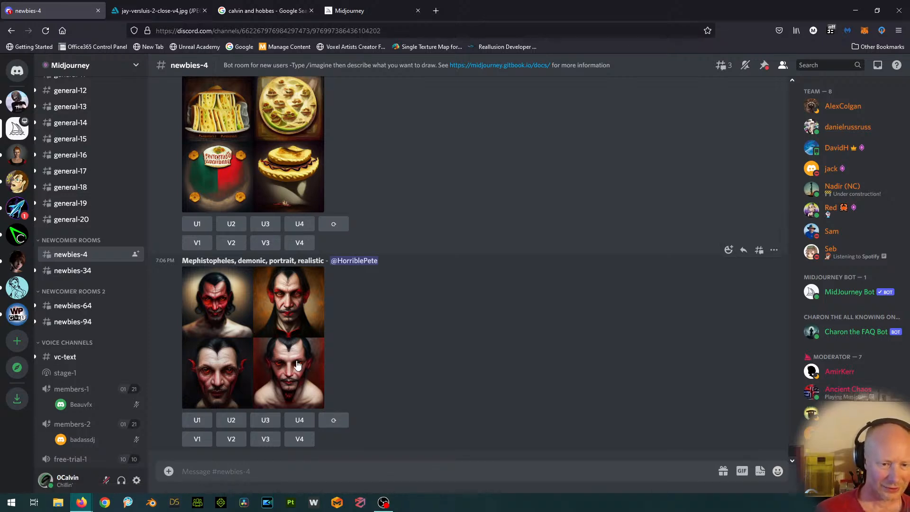
{"action": "scroll", "coordinate": [510, 364], "scroll_direction": "up", "scroll_amount": 3}
{"action": "scroll", "coordinate": [510, 363], "scroll_direction": "up", "scroll_amount": 7}
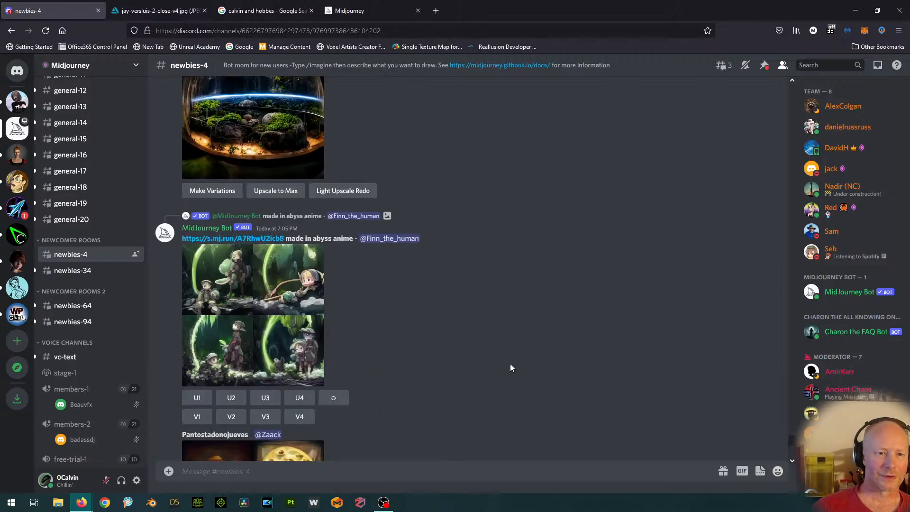
{"action": "scroll", "coordinate": [478, 317], "scroll_direction": "down", "scroll_amount": 10}
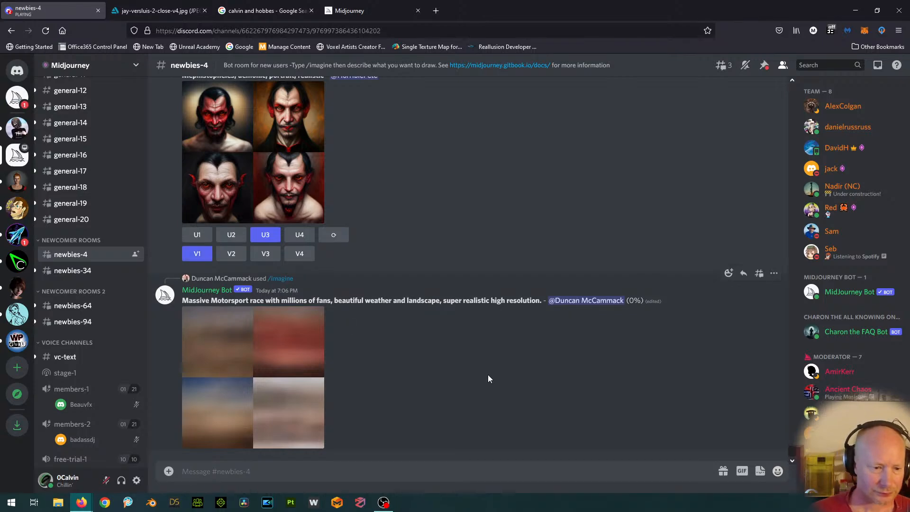
{"action": "scroll", "coordinate": [504, 346], "scroll_direction": "up", "scroll_amount": 8}
{"action": "scroll", "coordinate": [503, 350], "scroll_direction": "up", "scroll_amount": 5}
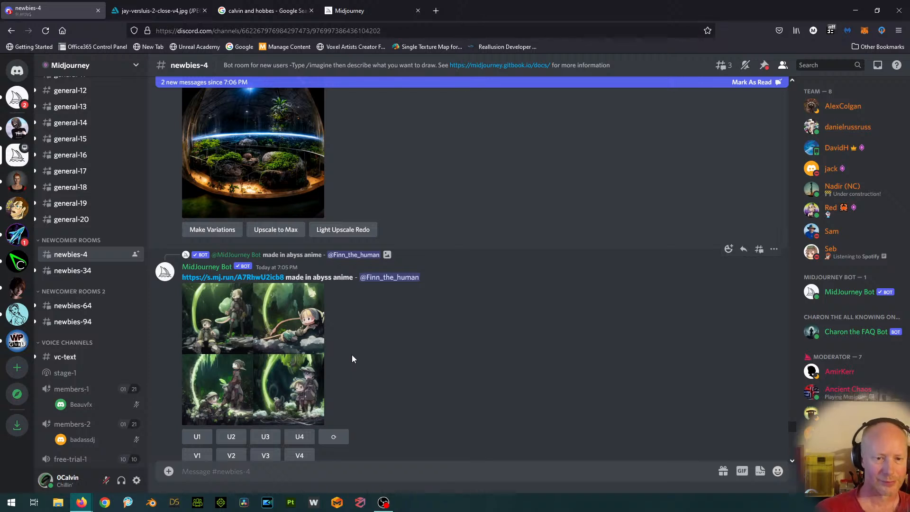
{"action": "scroll", "coordinate": [463, 361], "scroll_direction": "up", "scroll_amount": 5}
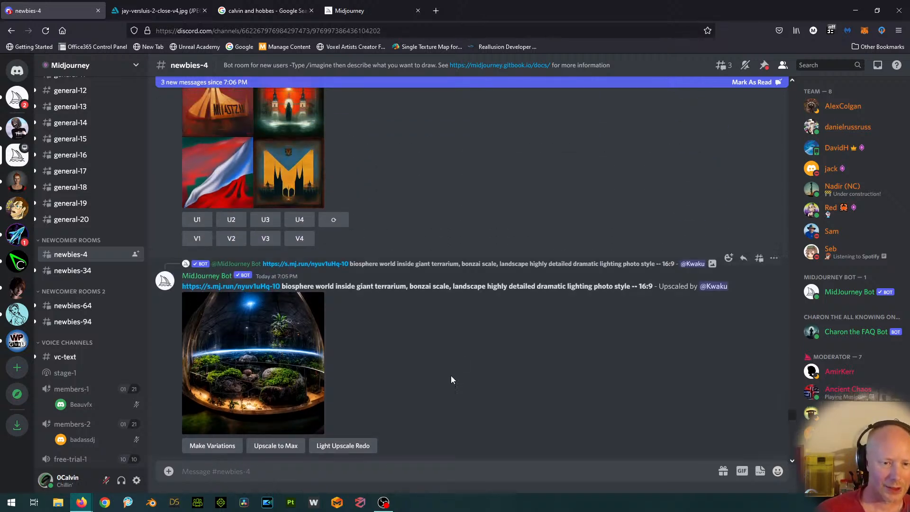
{"action": "scroll", "coordinate": [449, 376], "scroll_direction": "down", "scroll_amount": 1}
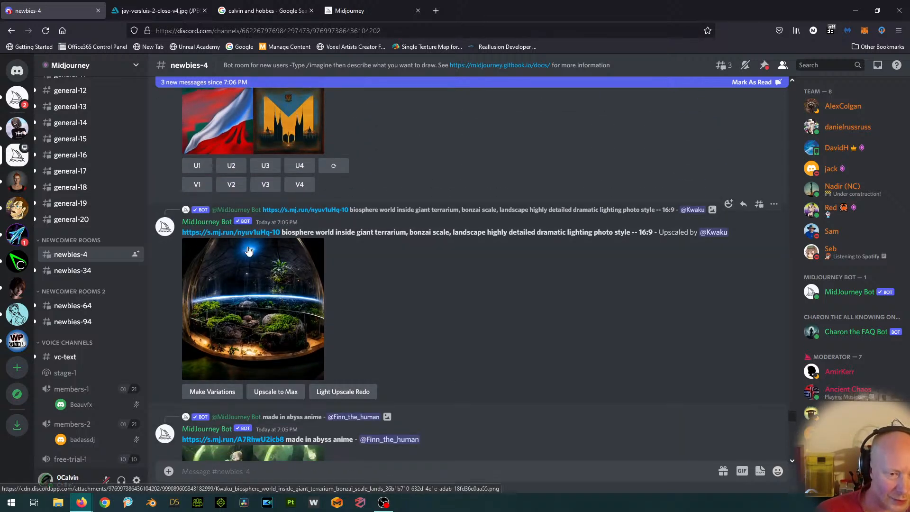
Step: Open the reference image linked in the terrarium biosphere prompt in a new browser tab, view it, and return to newbies-4
{"action": "right_click", "coordinate": [209, 237]}
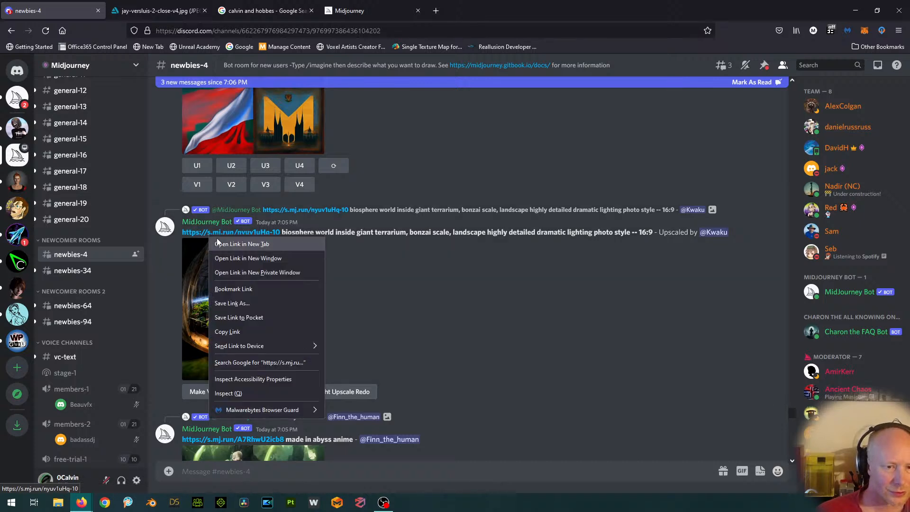
{"action": "left_click", "coordinate": [221, 241]}
{"action": "left_click", "coordinate": [162, 5]}
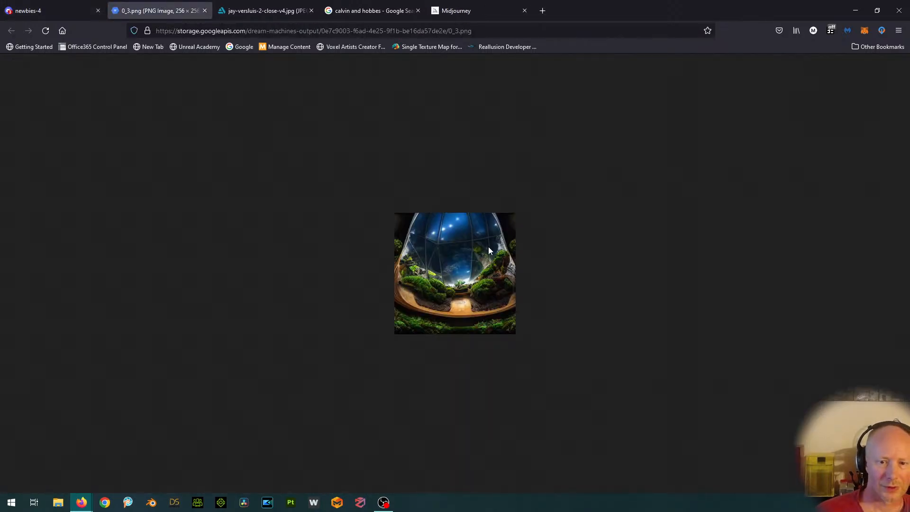
{"action": "left_click", "coordinate": [38, 6]}
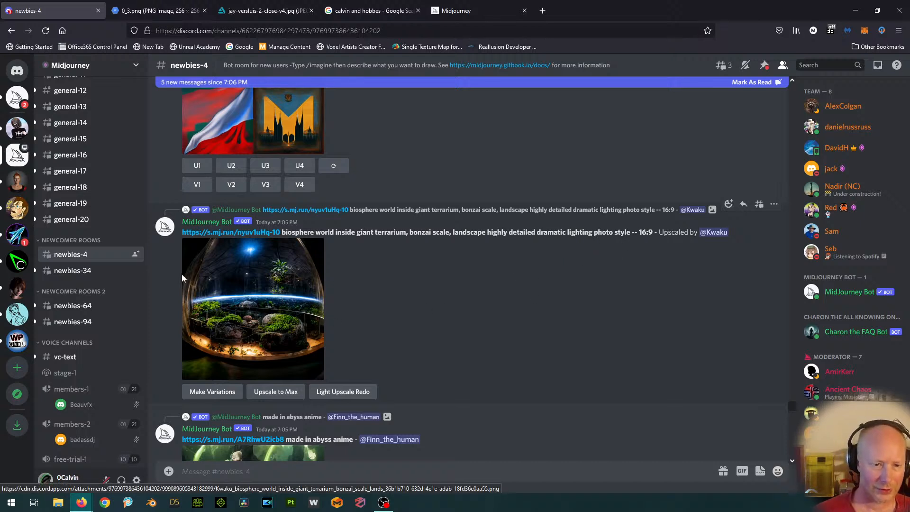
Step: Compare the enlarged preview of the terrarium biosphere upscale with the reference image it was based on
{"action": "left_click", "coordinate": [264, 280]}
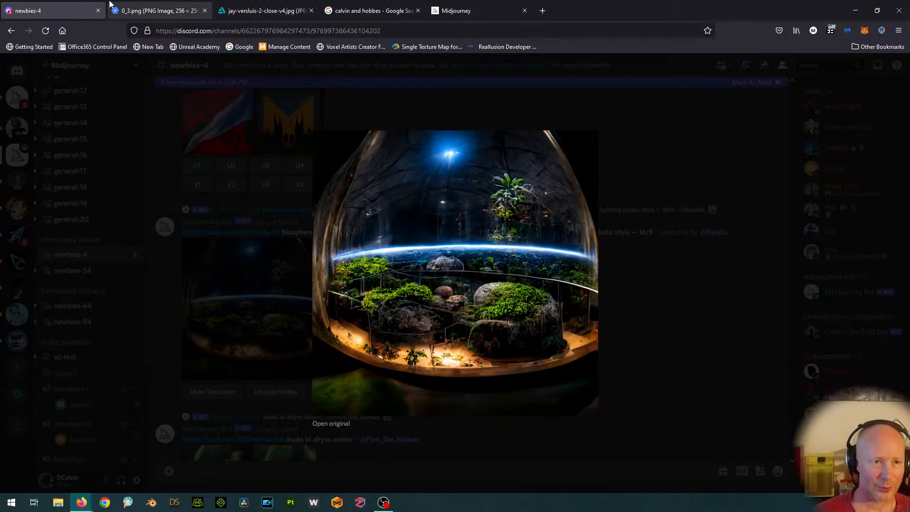
{"action": "left_click", "coordinate": [157, 10]}
{"action": "left_click", "coordinate": [90, 5]}
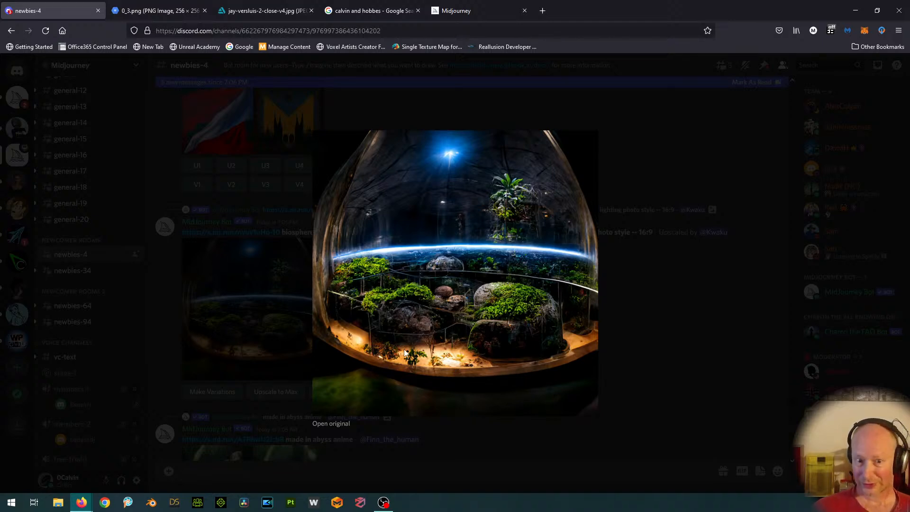
{"action": "left_click", "coordinate": [150, 3]}
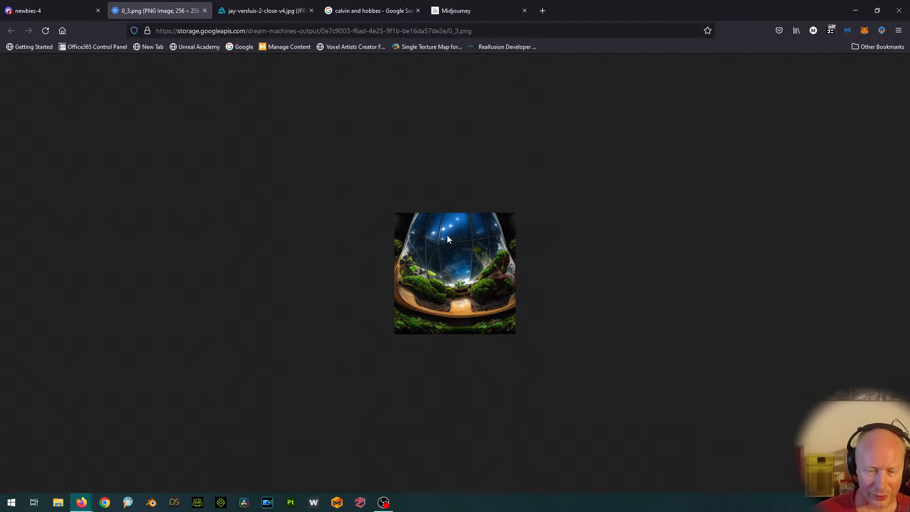
{"action": "left_click", "coordinate": [40, 11]}
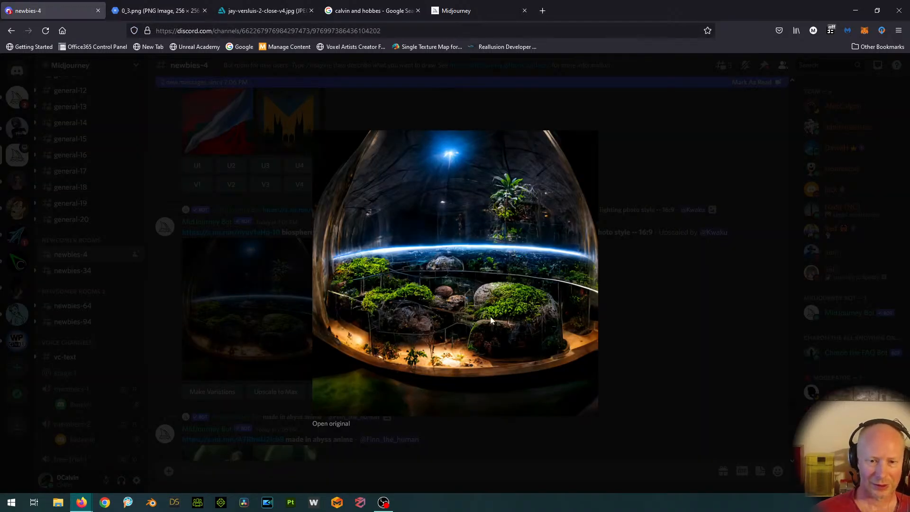
{"action": "left_click", "coordinate": [698, 152]}
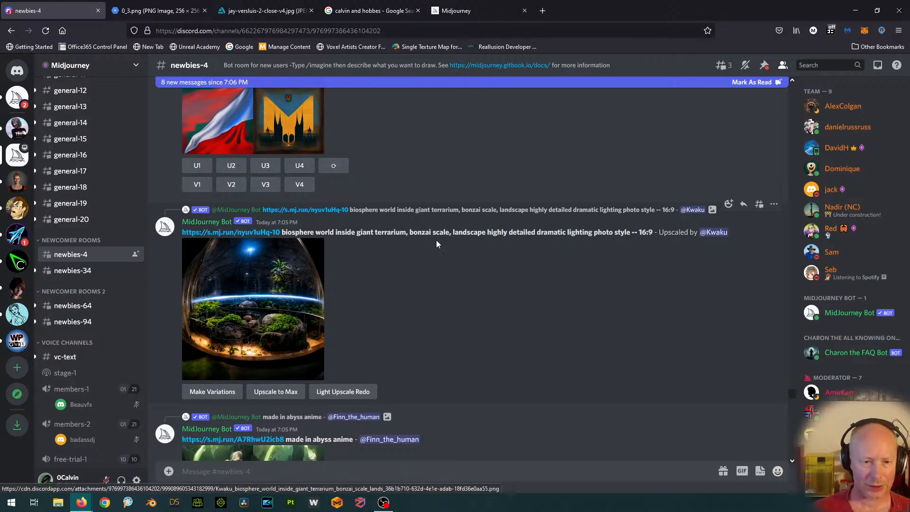
Step: Browse back through older newbies-4 posts, examining other members' prompts, image grids and upscales
{"action": "scroll", "coordinate": [522, 298], "scroll_direction": "down", "scroll_amount": 1}
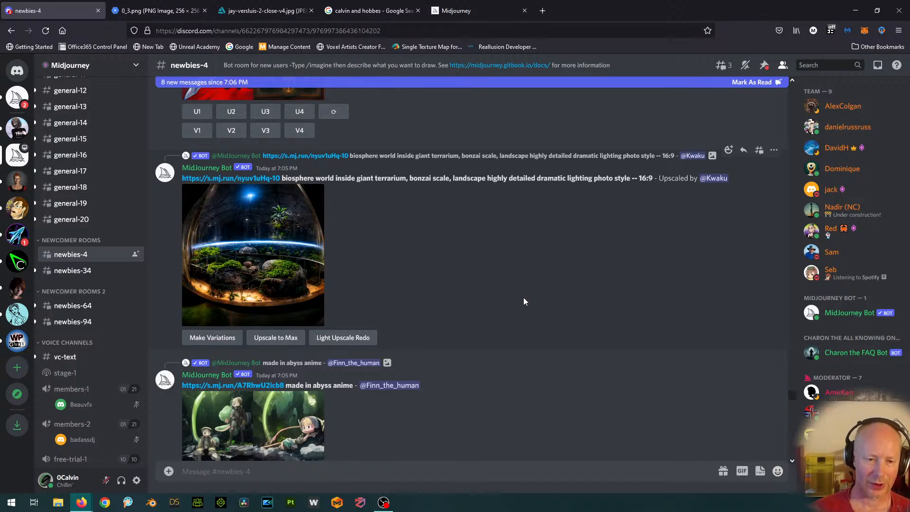
{"action": "scroll", "coordinate": [524, 301], "scroll_direction": "up", "scroll_amount": 5}
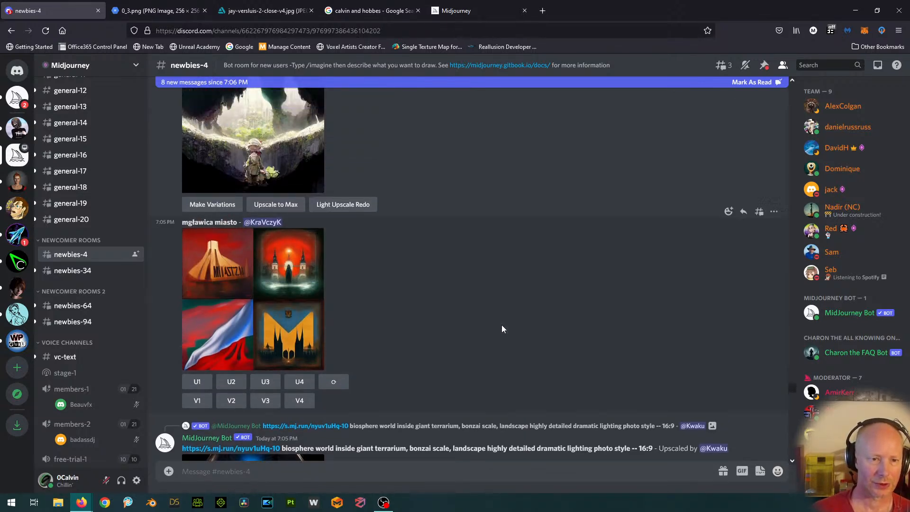
{"action": "scroll", "coordinate": [502, 328], "scroll_direction": "up", "scroll_amount": 5}
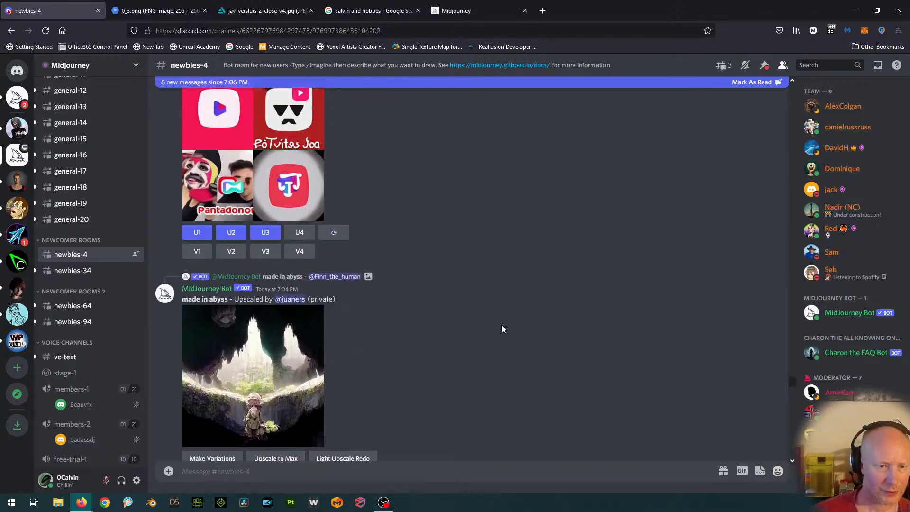
{"action": "scroll", "coordinate": [503, 328], "scroll_direction": "up", "scroll_amount": 4}
{"action": "scroll", "coordinate": [502, 328], "scroll_direction": "up", "scroll_amount": 2}
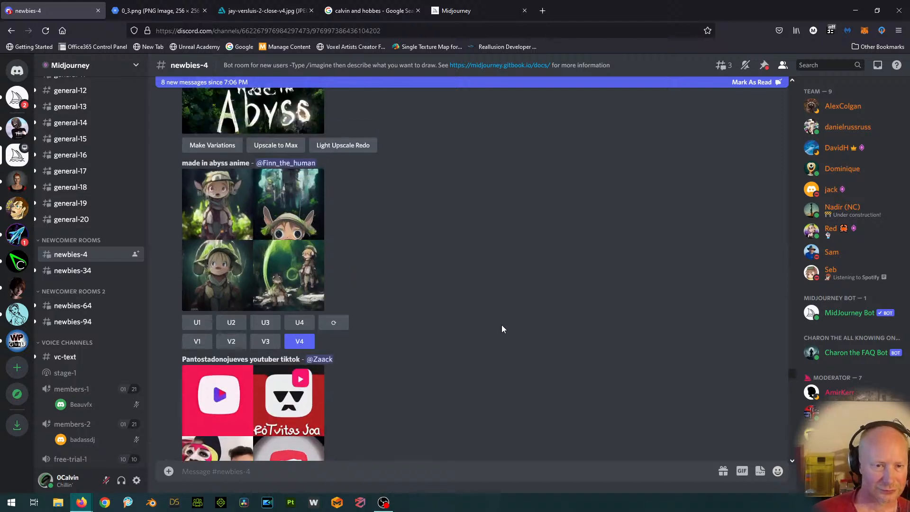
{"action": "scroll", "coordinate": [503, 328], "scroll_direction": "up", "scroll_amount": 1}
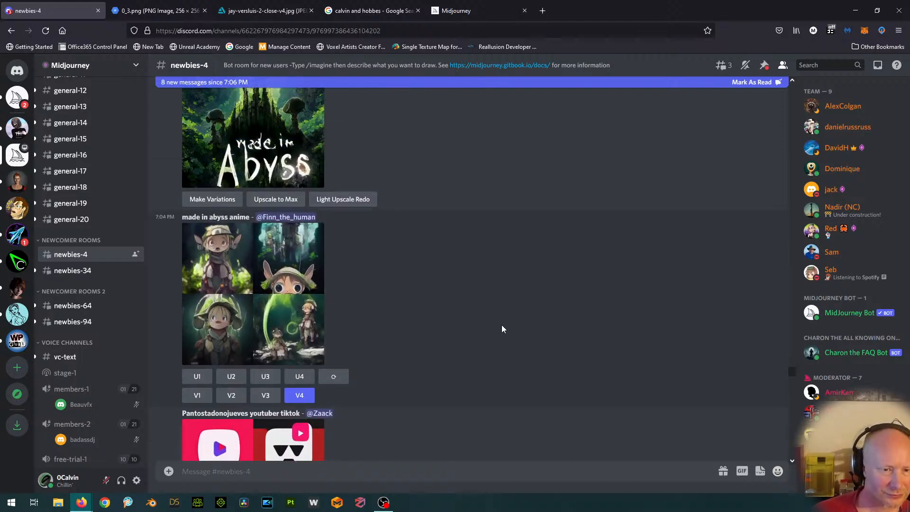
{"action": "scroll", "coordinate": [503, 328], "scroll_direction": "up", "scroll_amount": 6}
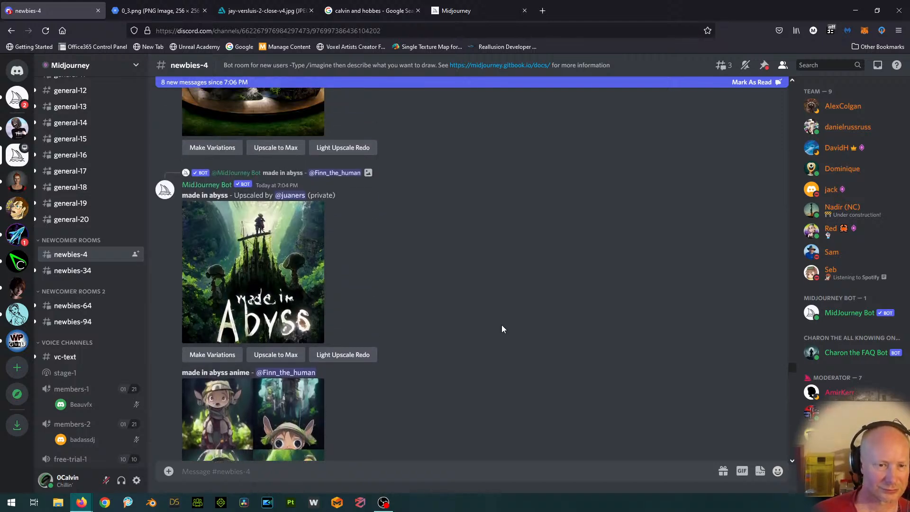
{"action": "scroll", "coordinate": [502, 328], "scroll_direction": "up", "scroll_amount": 4}
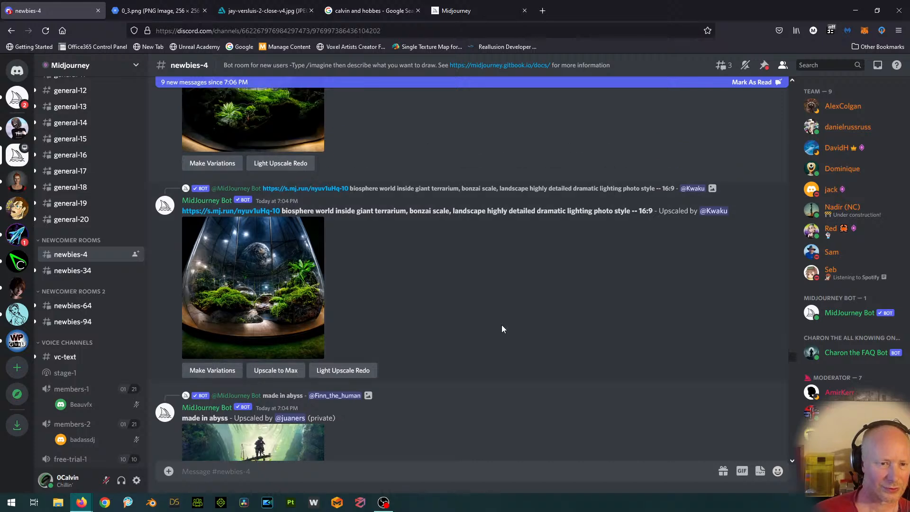
{"action": "scroll", "coordinate": [503, 329], "scroll_direction": "down", "scroll_amount": 2}
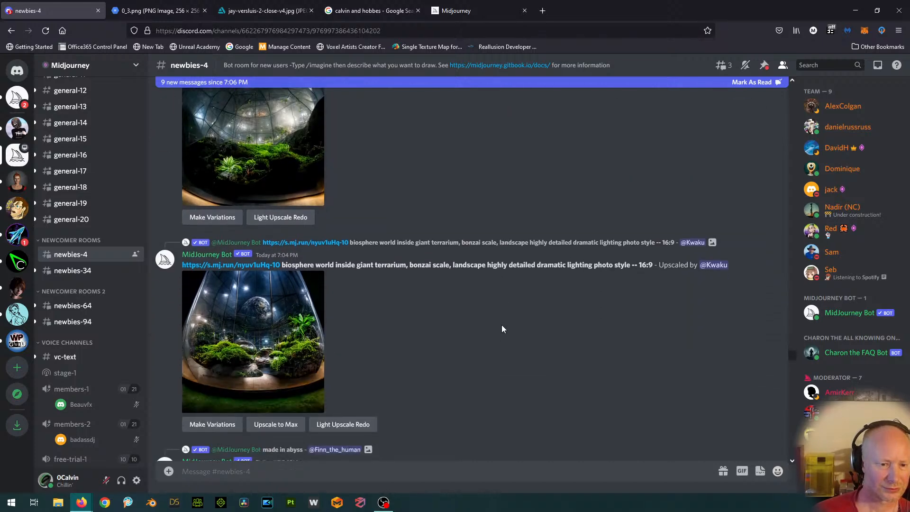
{"action": "scroll", "coordinate": [502, 328], "scroll_direction": "up", "scroll_amount": 3}
{"action": "scroll", "coordinate": [502, 328], "scroll_direction": "up", "scroll_amount": 10}
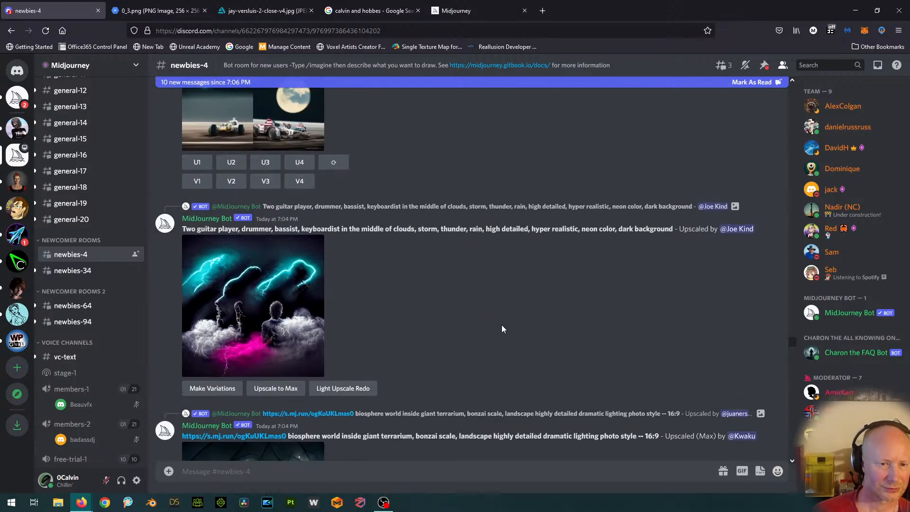
{"action": "scroll", "coordinate": [503, 328], "scroll_direction": "up", "scroll_amount": 7}
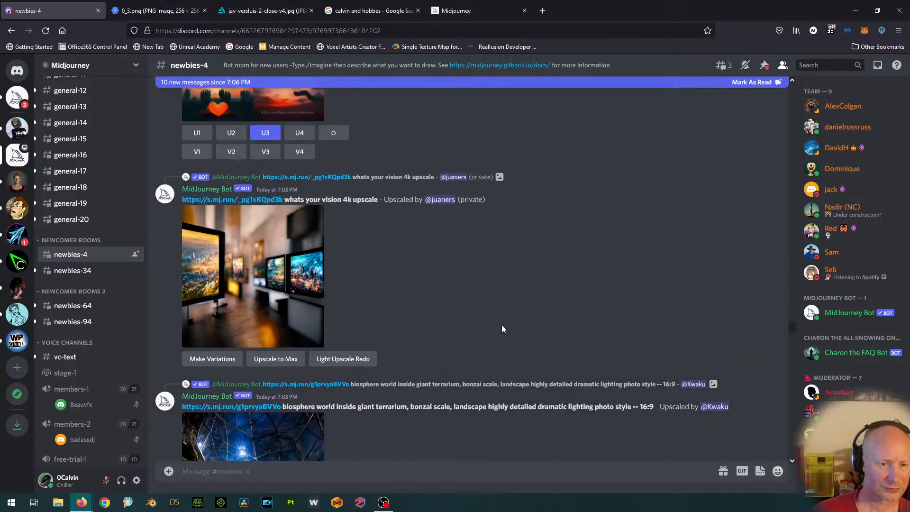
{"action": "scroll", "coordinate": [502, 328], "scroll_direction": "up", "scroll_amount": 8}
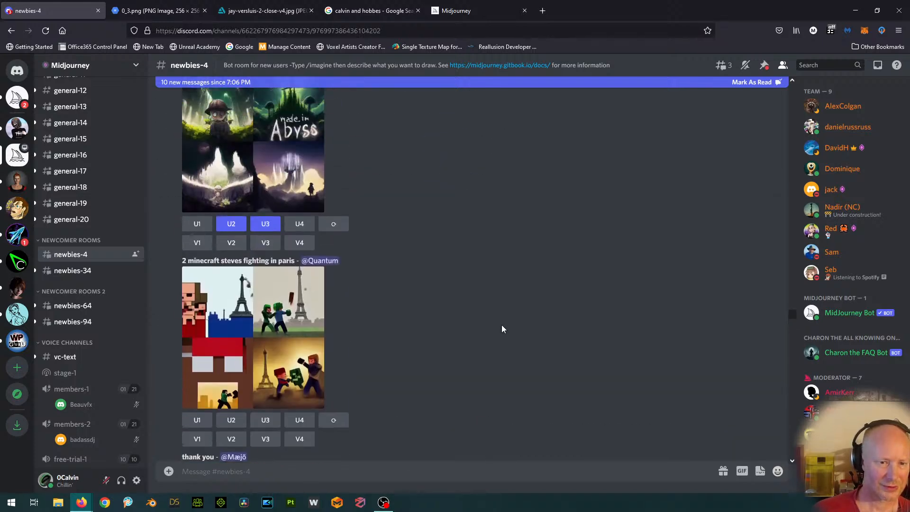
{"action": "scroll", "coordinate": [502, 329], "scroll_direction": "up", "scroll_amount": 3}
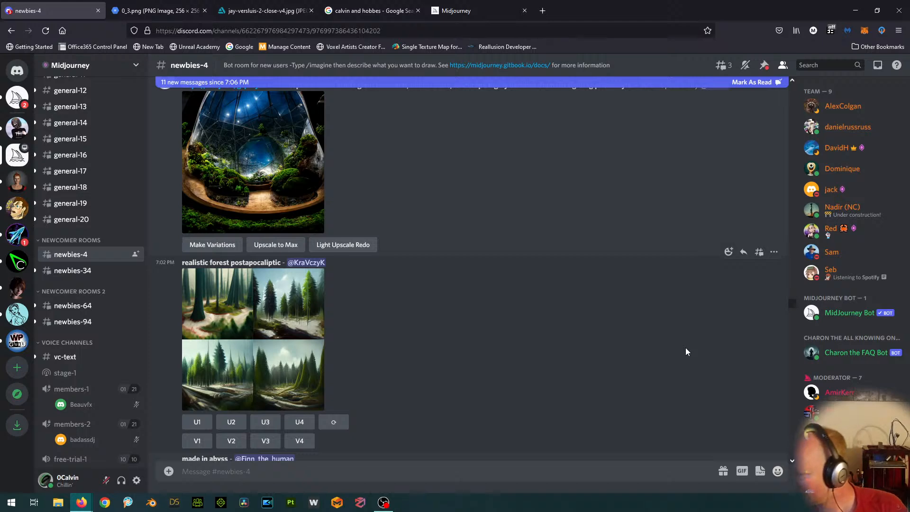
Step: Find the four-image terrarium biosphere grid among the older posts and examine its enlarged preview
{"action": "scroll", "coordinate": [508, 318], "scroll_direction": "down", "scroll_amount": 4}
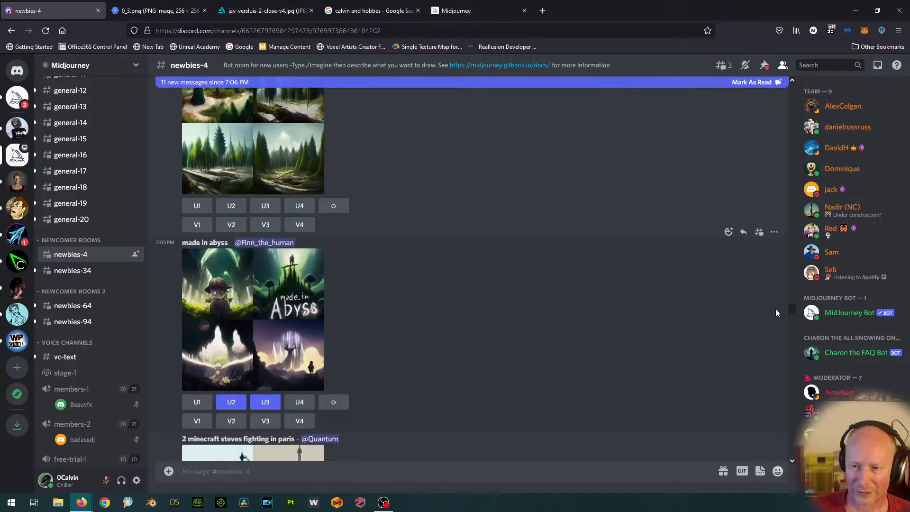
{"action": "scroll", "coordinate": [551, 348], "scroll_direction": "up", "scroll_amount": 4}
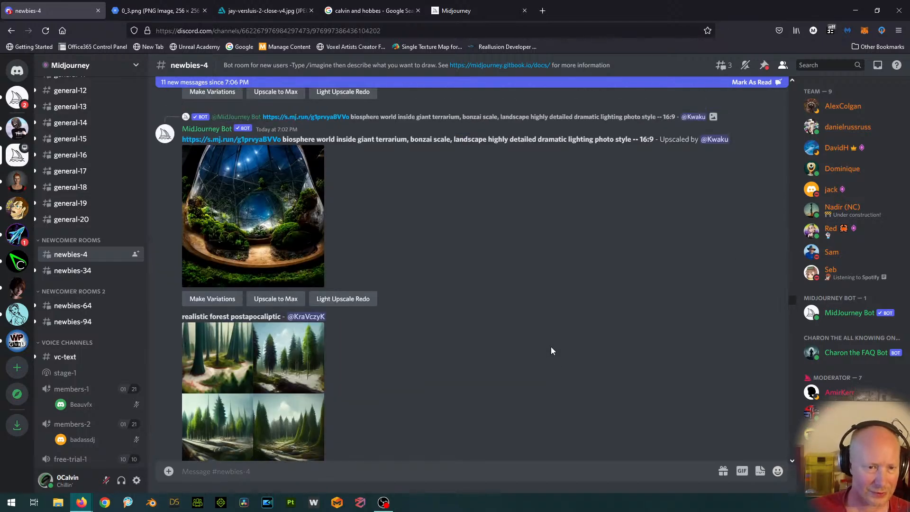
{"action": "scroll", "coordinate": [551, 348], "scroll_direction": "up", "scroll_amount": 4}
{"action": "scroll", "coordinate": [550, 346], "scroll_direction": "up", "scroll_amount": 1}
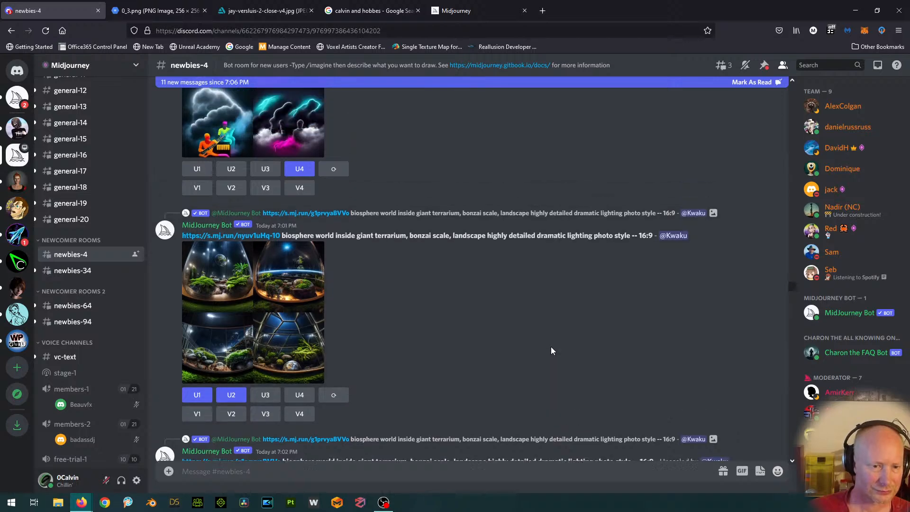
{"action": "scroll", "coordinate": [551, 346], "scroll_direction": "down", "scroll_amount": 1}
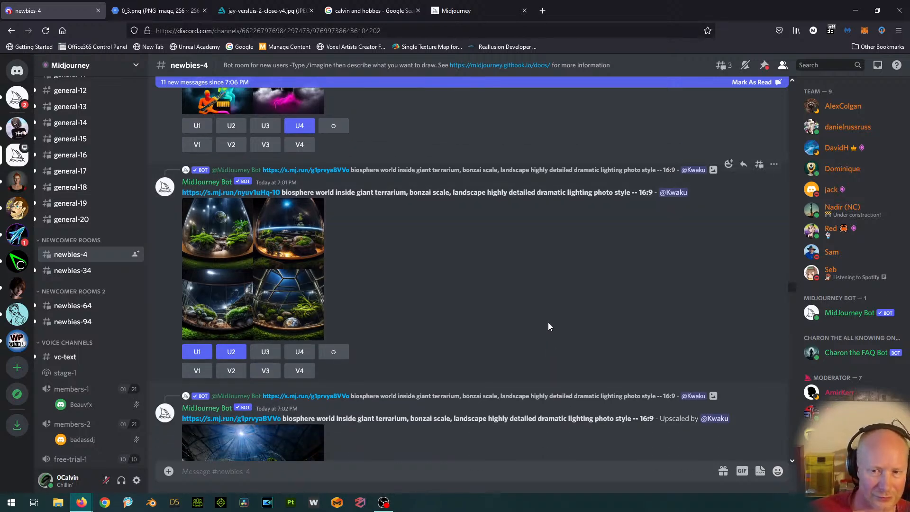
{"action": "left_click", "coordinate": [249, 235]}
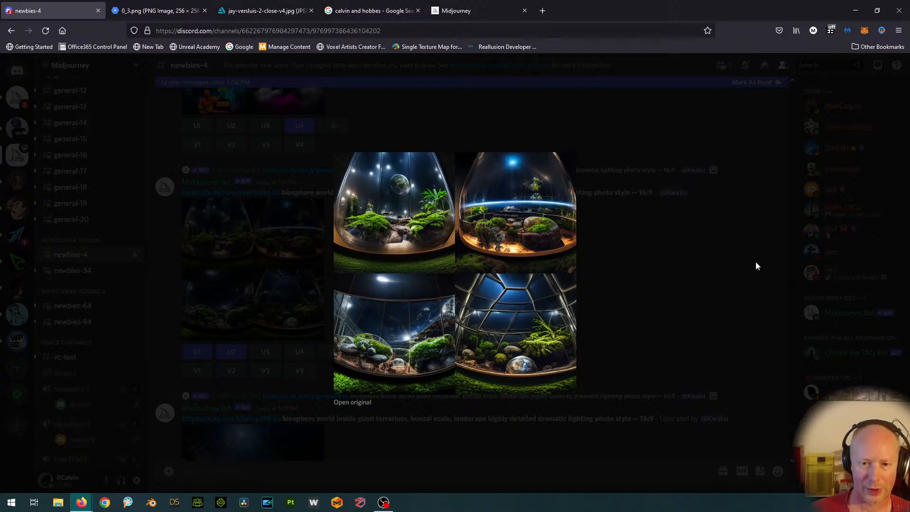
{"action": "left_click", "coordinate": [729, 270]}
Step: Review the terrarium upscales and other results posted after the grid, and return to the newest newbies-4 posts
{"action": "scroll", "coordinate": [408, 320], "scroll_direction": "down", "scroll_amount": 3}
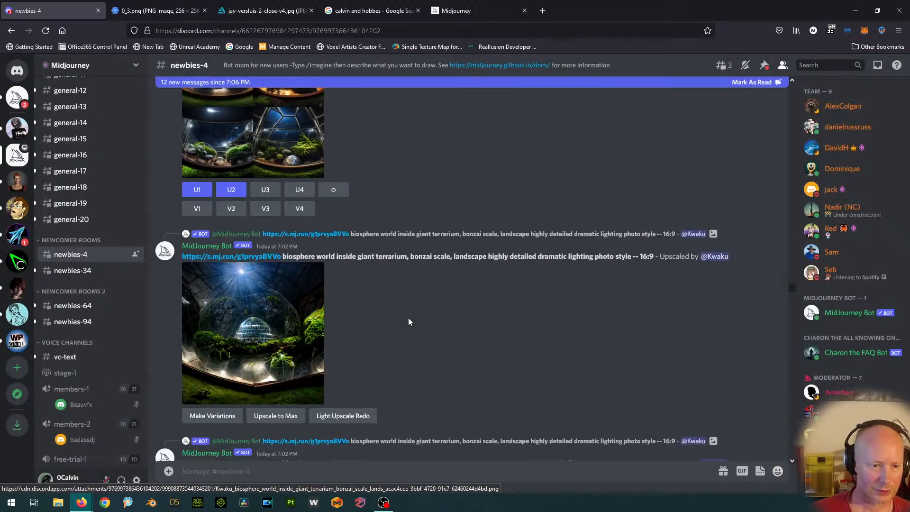
{"action": "scroll", "coordinate": [356, 328], "scroll_direction": "down", "scroll_amount": 1}
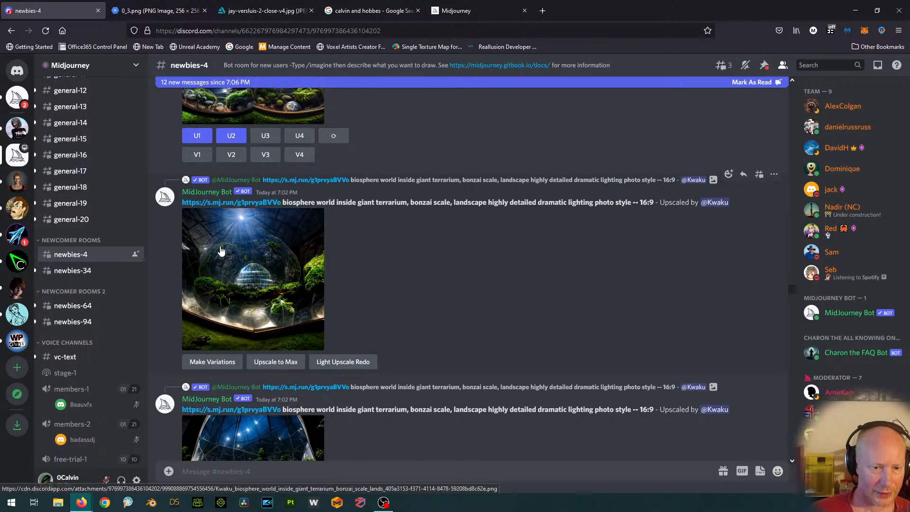
{"action": "scroll", "coordinate": [225, 254], "scroll_direction": "down", "scroll_amount": 2}
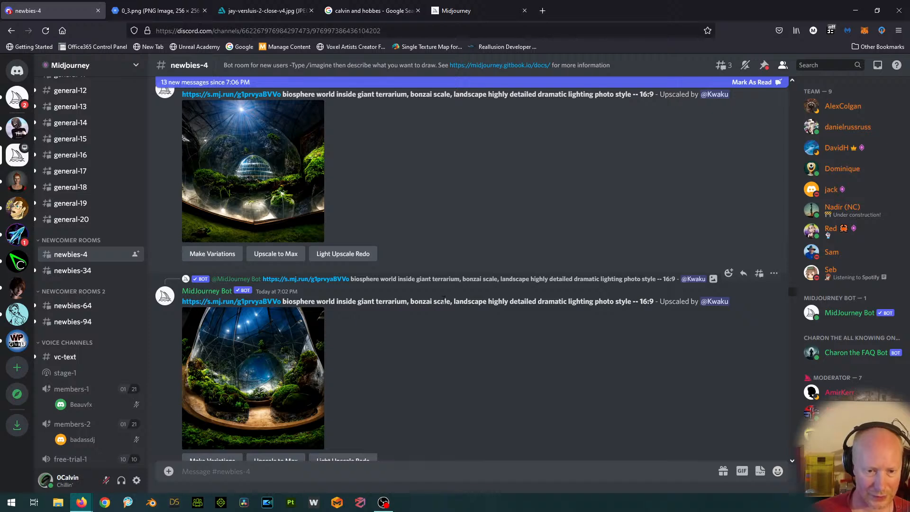
{"action": "scroll", "coordinate": [426, 308], "scroll_direction": "down", "scroll_amount": 1}
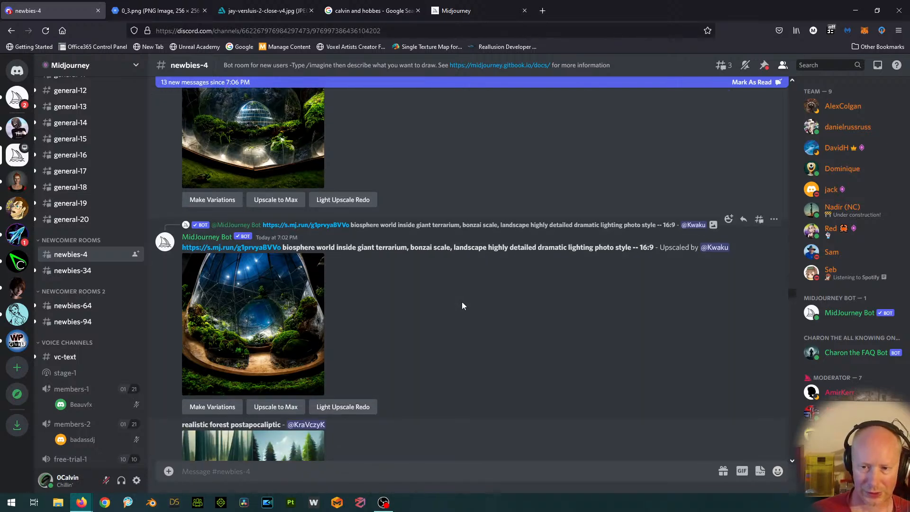
{"action": "scroll", "coordinate": [467, 285], "scroll_direction": "down", "scroll_amount": 2}
{"action": "scroll", "coordinate": [471, 261], "scroll_direction": "down", "scroll_amount": 11}
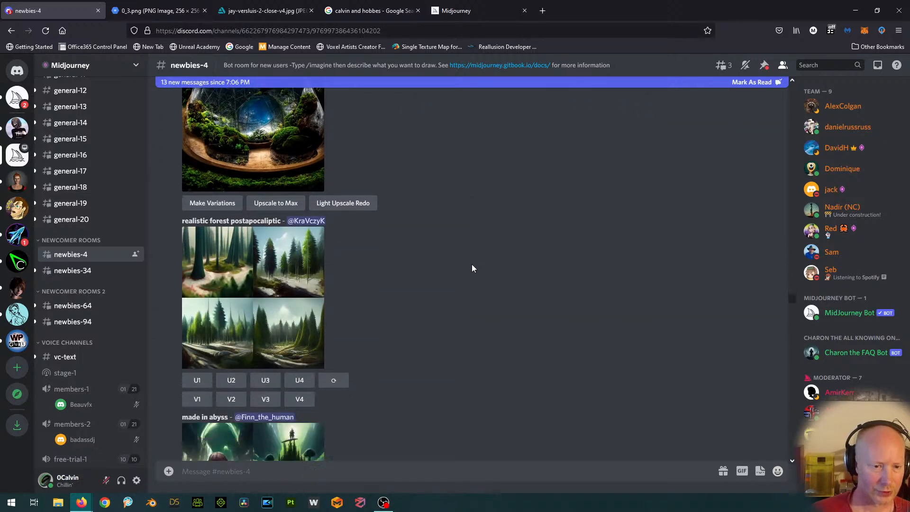
{"action": "scroll", "coordinate": [469, 274], "scroll_direction": "down", "scroll_amount": 9}
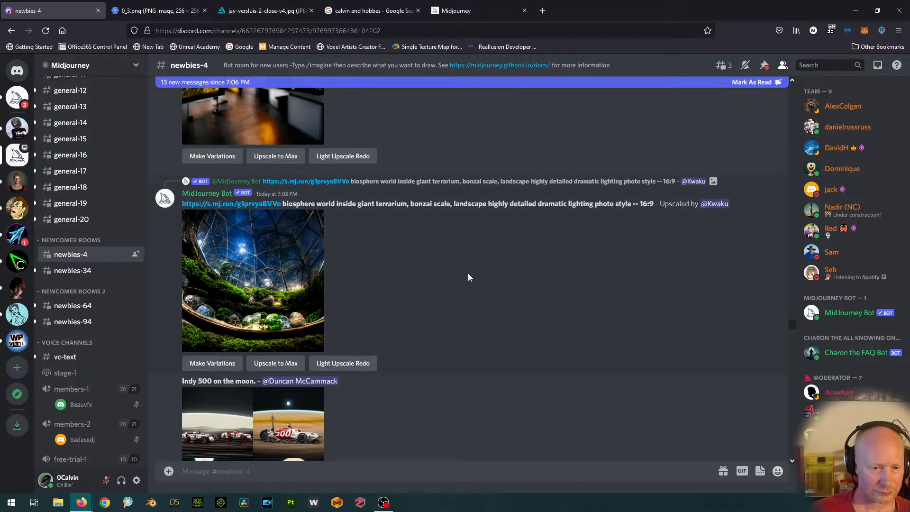
{"action": "scroll", "coordinate": [468, 277], "scroll_direction": "down", "scroll_amount": 1}
{"action": "scroll", "coordinate": [468, 277], "scroll_direction": "up", "scroll_amount": 1}
{"action": "left_click_drag", "start_coordinate": [794, 328], "coordinate": [792, 457]}
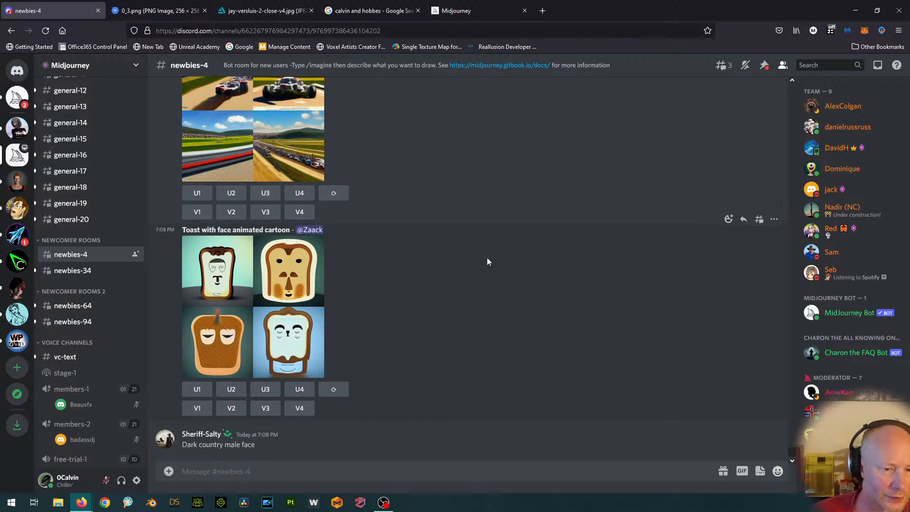
Step: Open the MidJourney Bot direct messages and enlarge the "boats with woolly socks" upscale showing three boats above red socks
{"action": "left_click", "coordinate": [25, 98]}
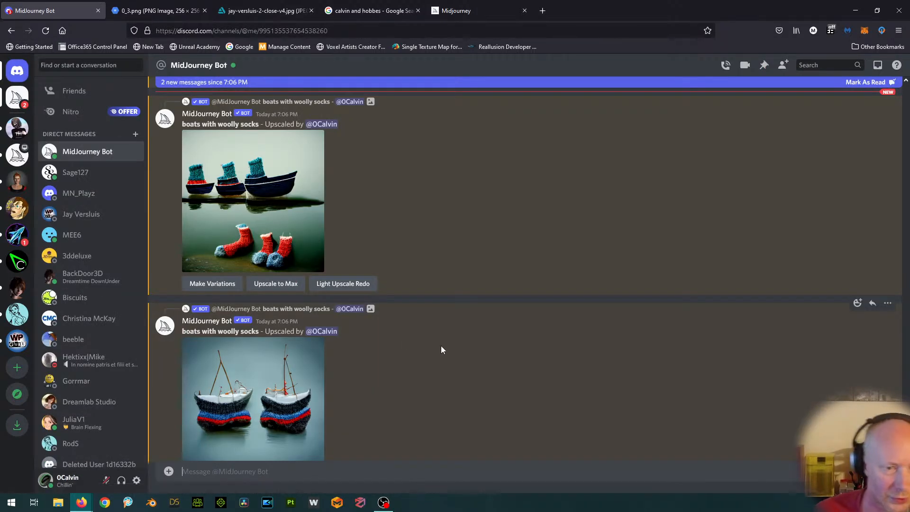
{"action": "scroll", "coordinate": [439, 345], "scroll_direction": "down", "scroll_amount": 2}
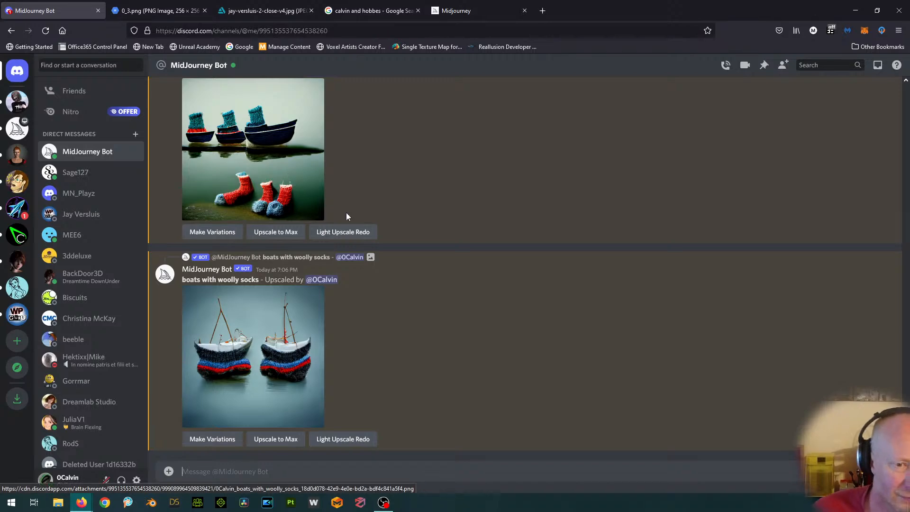
{"action": "left_click", "coordinate": [294, 156]}
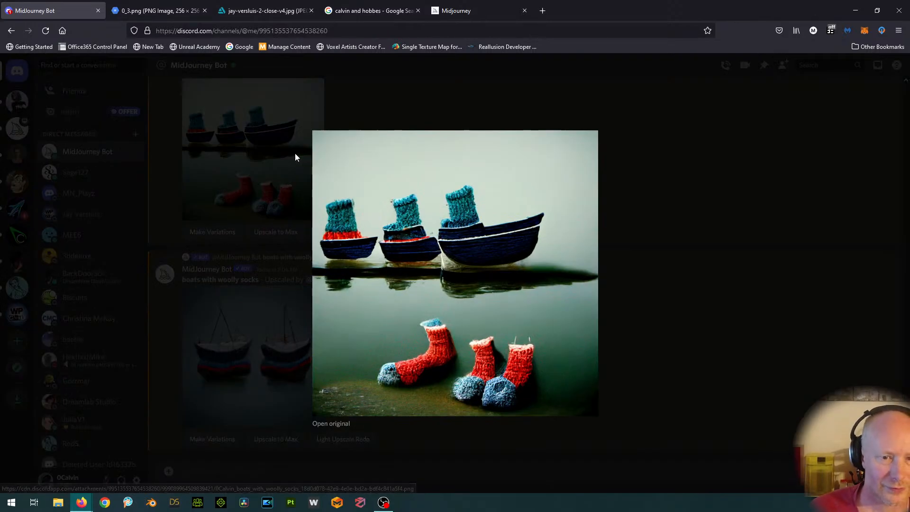
Step: Examine the original full-size image of the three boats above red socks and return to the bot conversation
{"action": "left_click", "coordinate": [340, 424]}
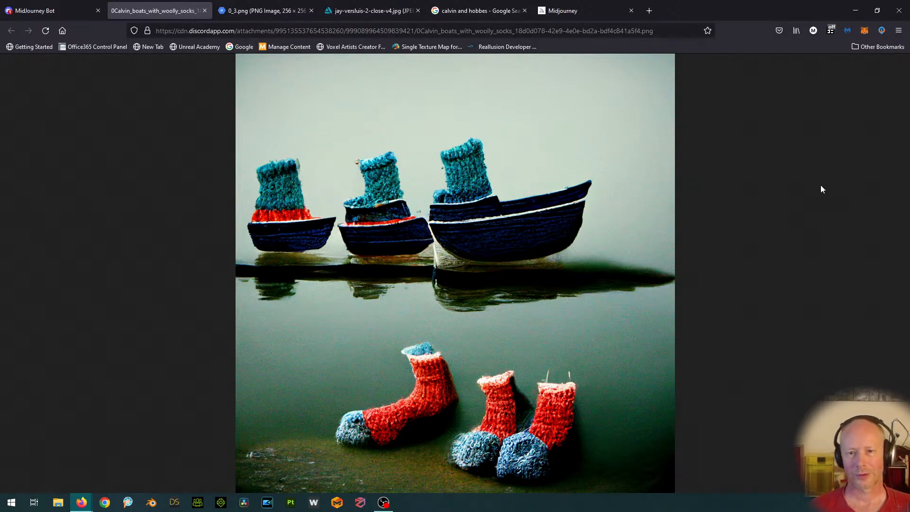
{"action": "left_click", "coordinate": [204, 11]}
{"action": "left_click", "coordinate": [703, 269]}
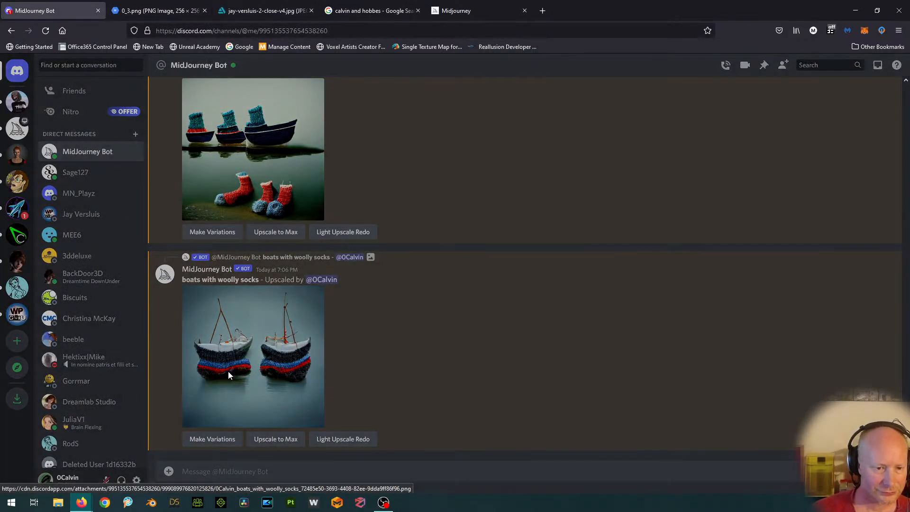
Step: Examine the original full-size image of the two-boat "boats with woolly socks" upscale and return to the bot conversation
{"action": "left_click", "coordinate": [228, 370]}
{"action": "left_click", "coordinate": [322, 429]}
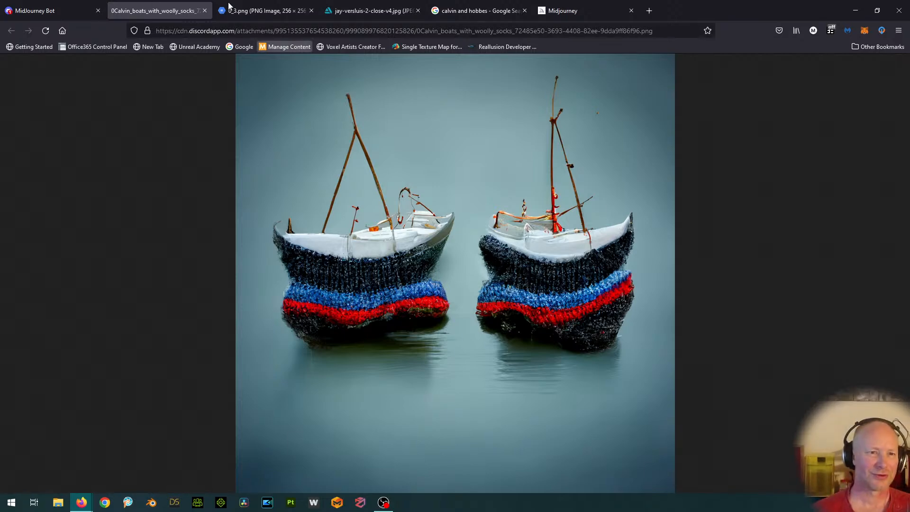
{"action": "left_click", "coordinate": [205, 10]}
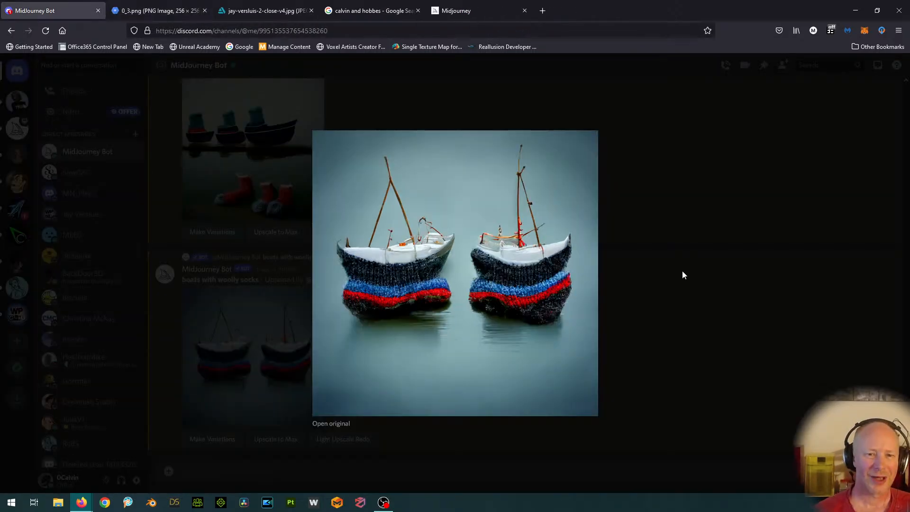
{"action": "left_click", "coordinate": [848, 222]}
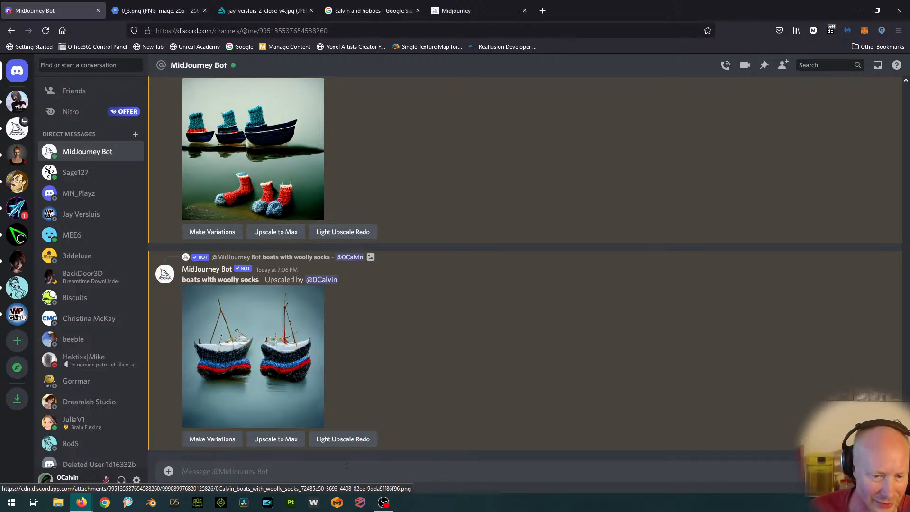
Step: Submit an /imagine request with the prompt "impressionist cat with blue feathers in the water"
{"action": "type", "text": "/"}
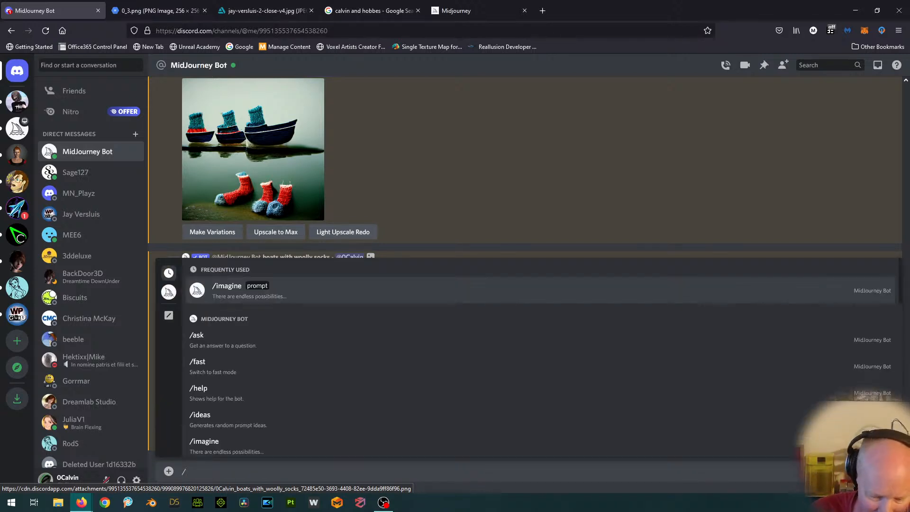
{"action": "type", "text": "ima"}
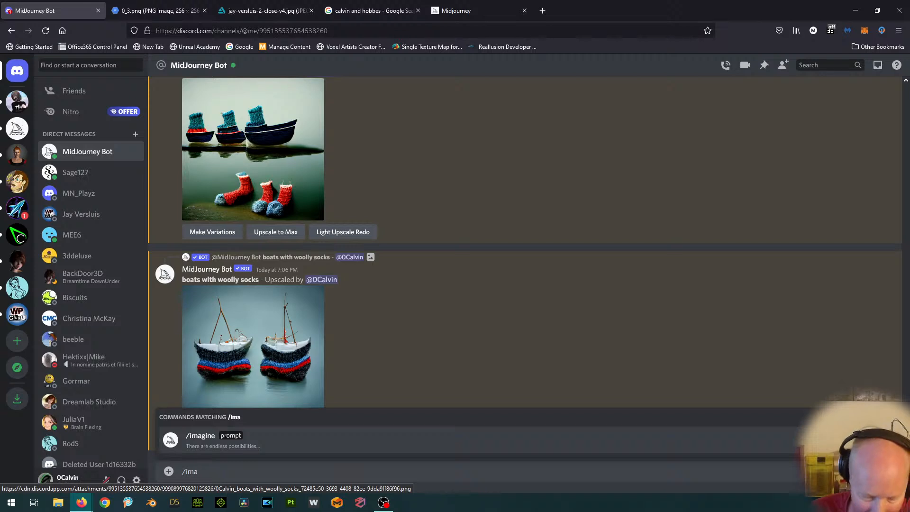
{"action": "left_click", "coordinate": [230, 443]}
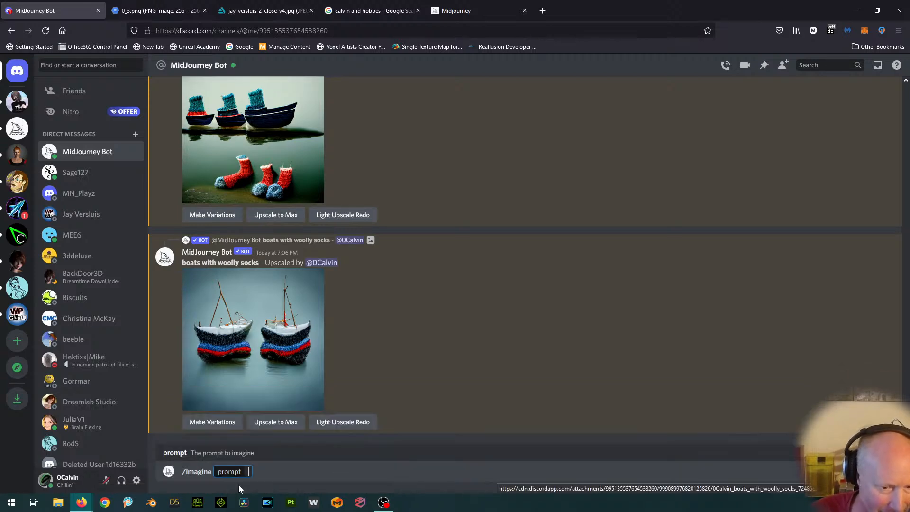
{"action": "type", "text": "impressionist cat with blue feathers in the water"}
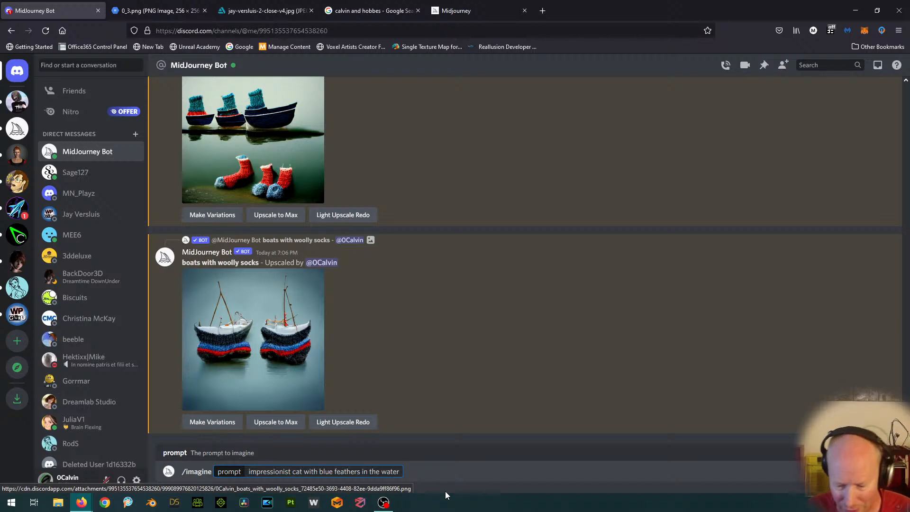
{"action": "key", "text": "Return"}
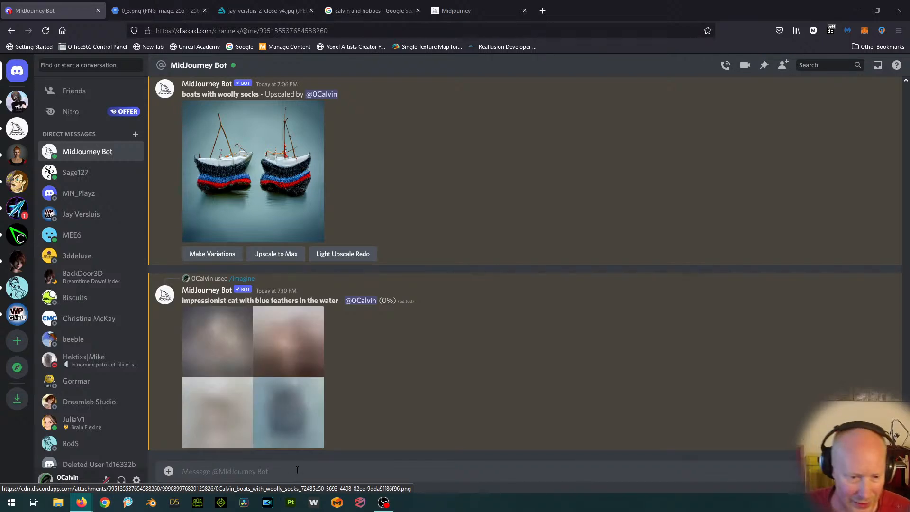
Step: Submit an /imagine request with the prompt "A tiger riding a tidal wave of bubbling lava"
{"action": "type", "text": "/ima"}
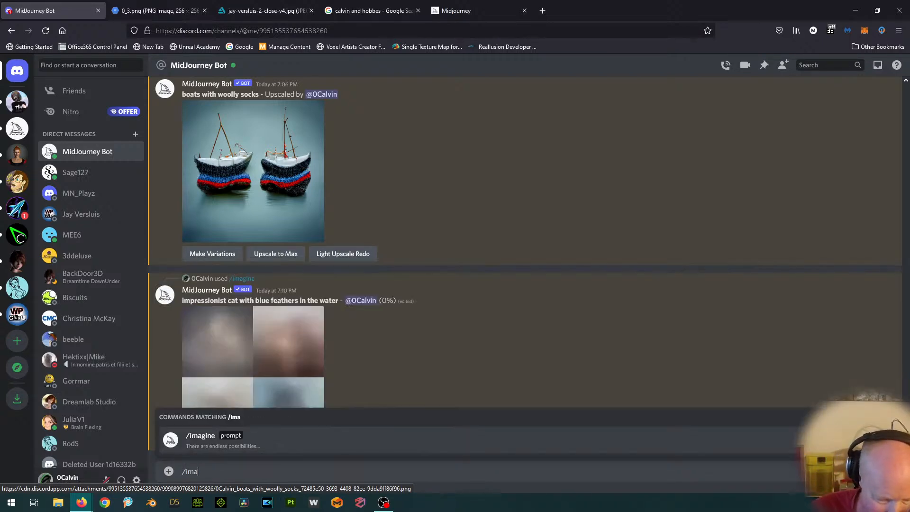
{"action": "type", "text": "gine"}
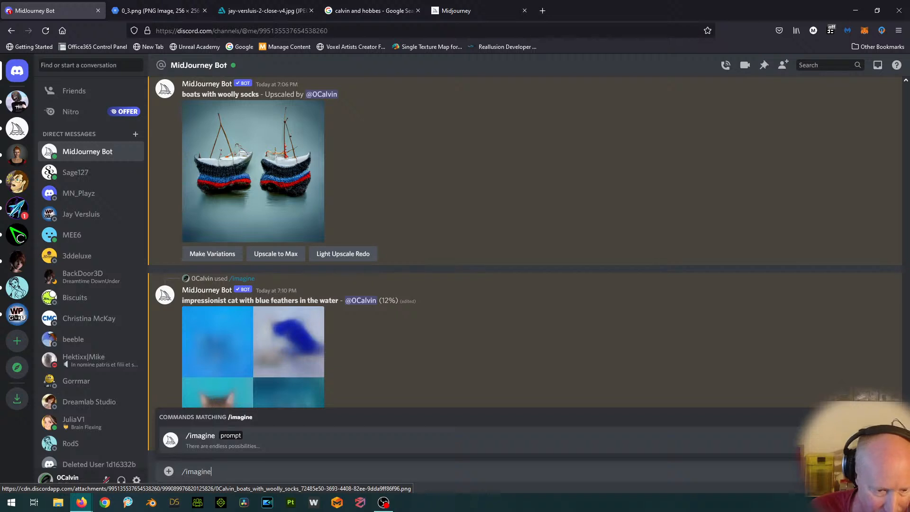
{"action": "key", "text": "Tab"}
{"action": "type", "text": "A tiger riding a tidal wave of bubbling lava"}
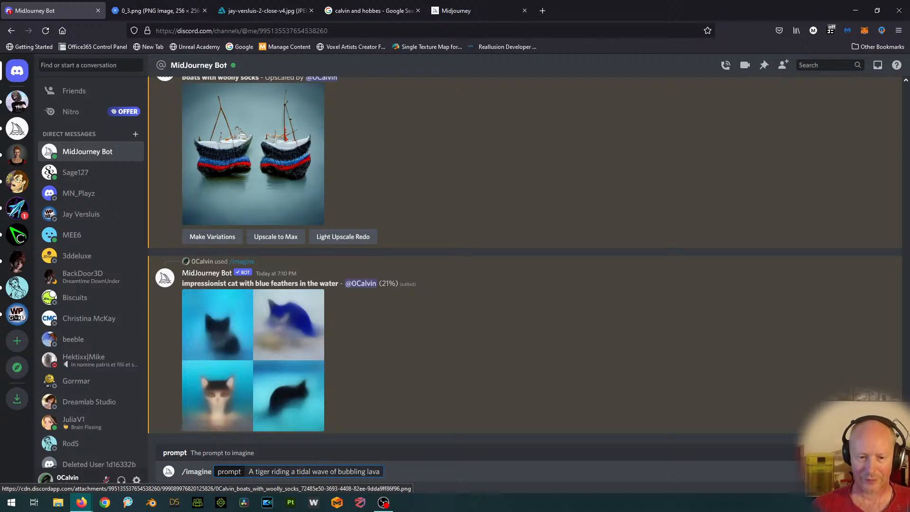
{"action": "key", "text": "Return"}
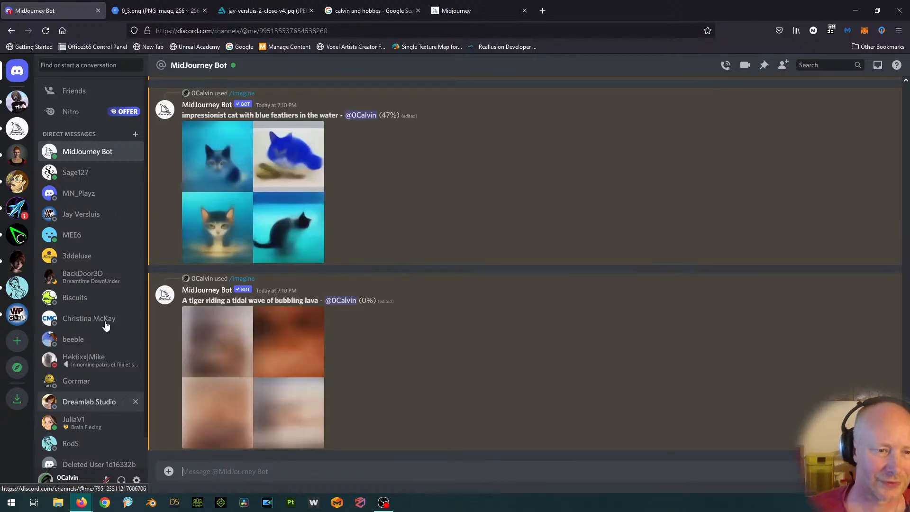
Step: Follow the two generations and examine the enlarged preview of the four-image cat grid
{"action": "scroll", "coordinate": [538, 374], "scroll_direction": "up", "scroll_amount": 3}
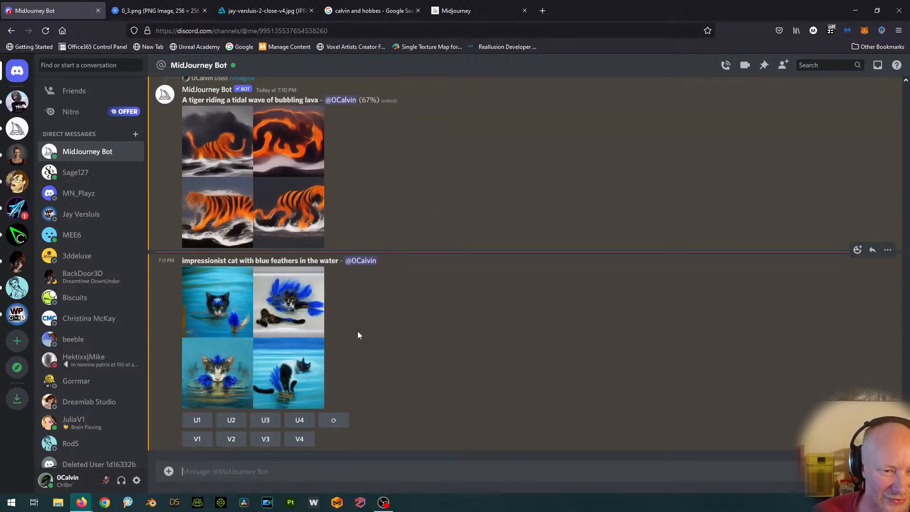
{"action": "left_click", "coordinate": [244, 324]}
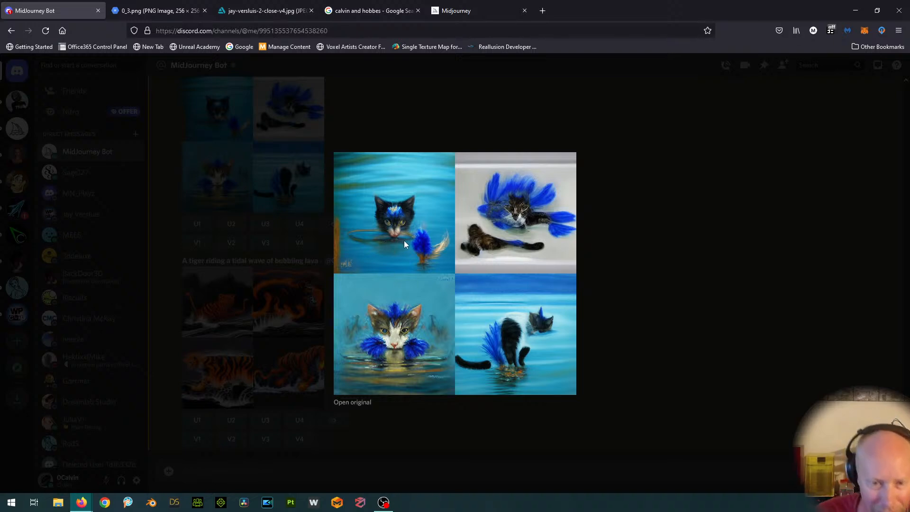
{"action": "left_click", "coordinate": [700, 231]}
Step: Request variations of the first and third images in the cat grid and an upscale of the third
{"action": "scroll", "coordinate": [527, 292], "scroll_direction": "up", "scroll_amount": 2}
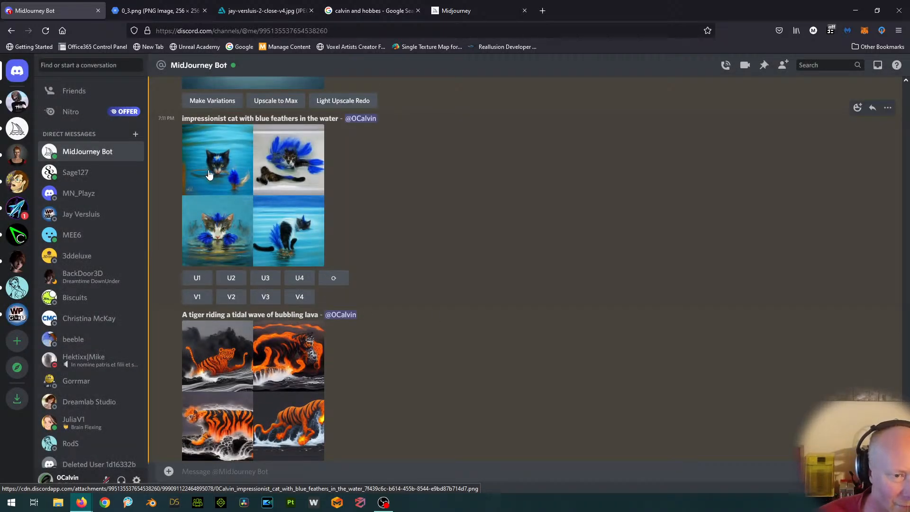
{"action": "left_click", "coordinate": [194, 299]}
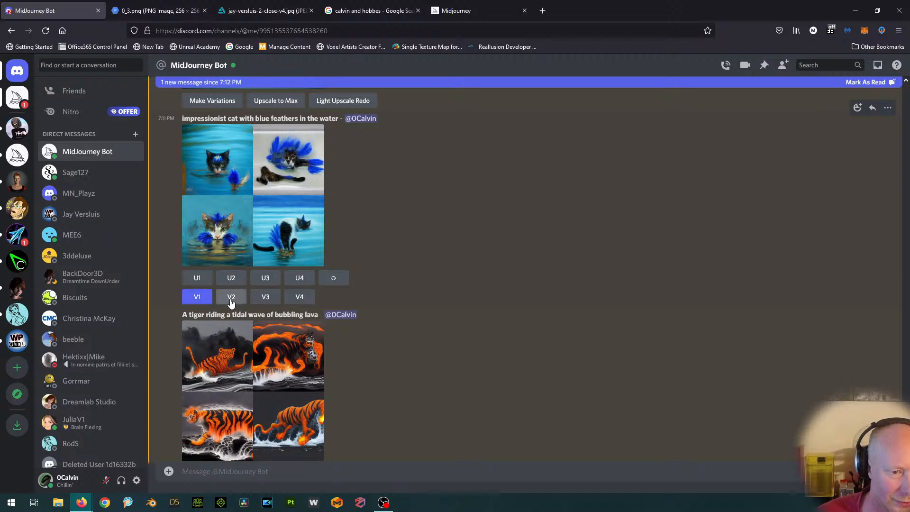
{"action": "left_click", "coordinate": [264, 300]}
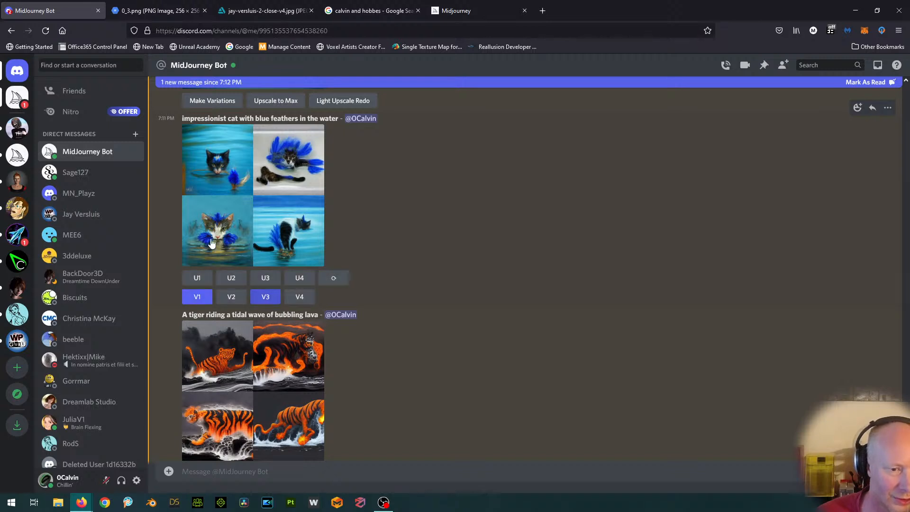
{"action": "left_click", "coordinate": [267, 280]}
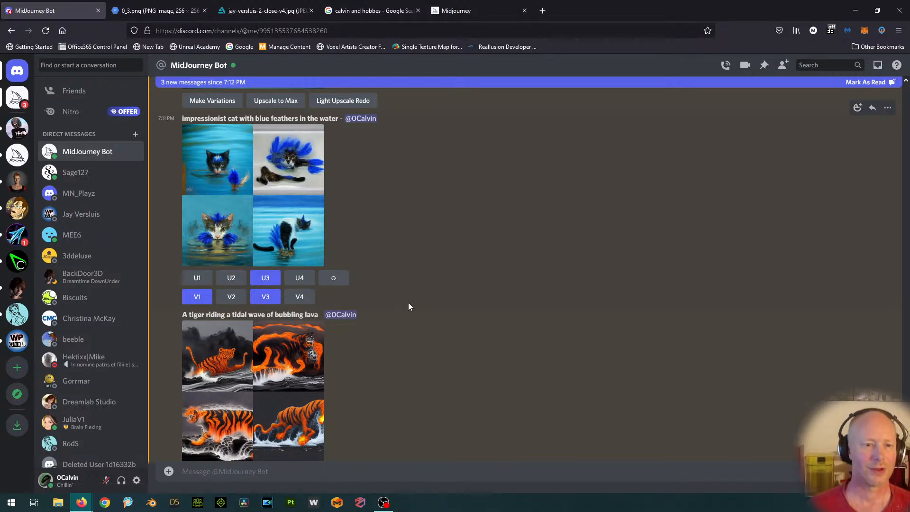
Step: Examine the enlarged tiger grid, and request both variations and an upscale of its first image
{"action": "scroll", "coordinate": [448, 316], "scroll_direction": "down", "scroll_amount": 2}
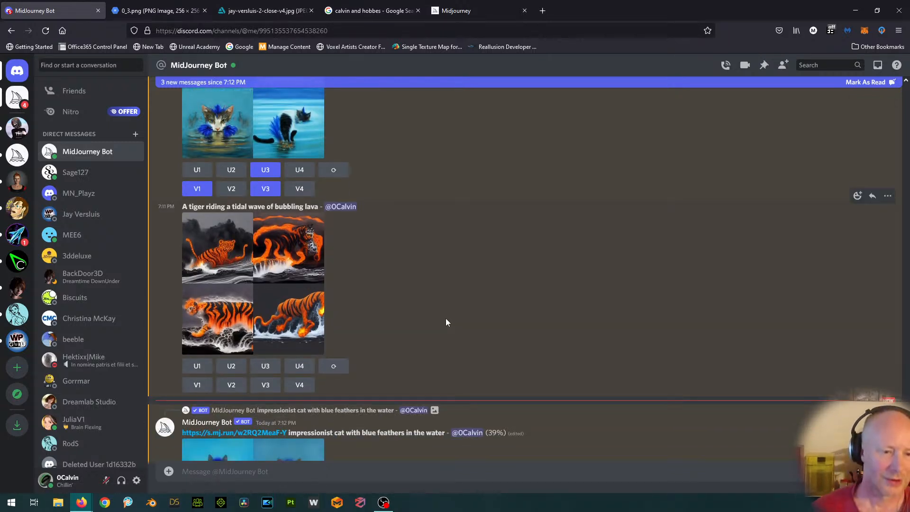
{"action": "scroll", "coordinate": [446, 322], "scroll_direction": "up", "scroll_amount": 1}
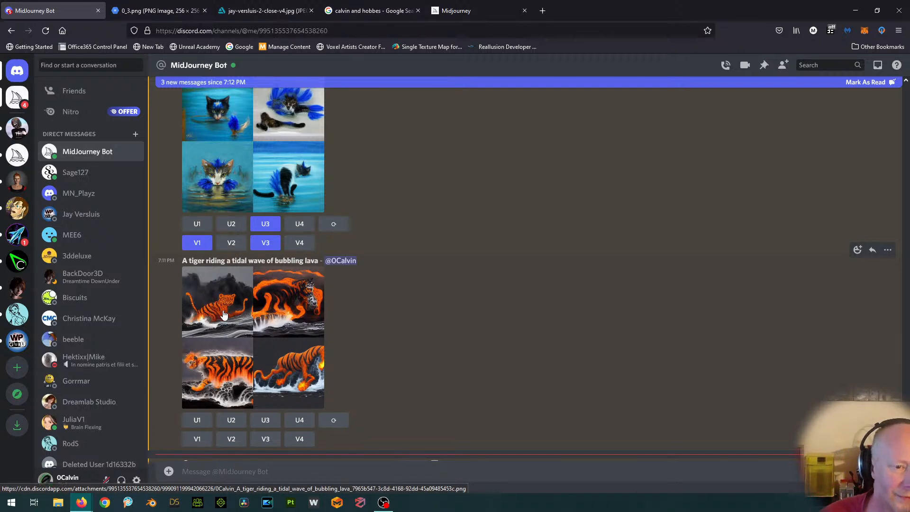
{"action": "left_click", "coordinate": [236, 333]}
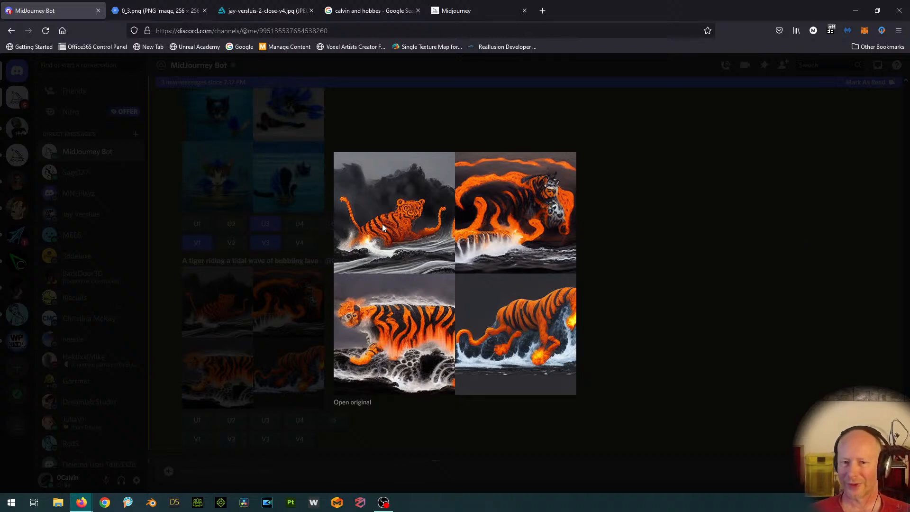
{"action": "left_click", "coordinate": [788, 198]}
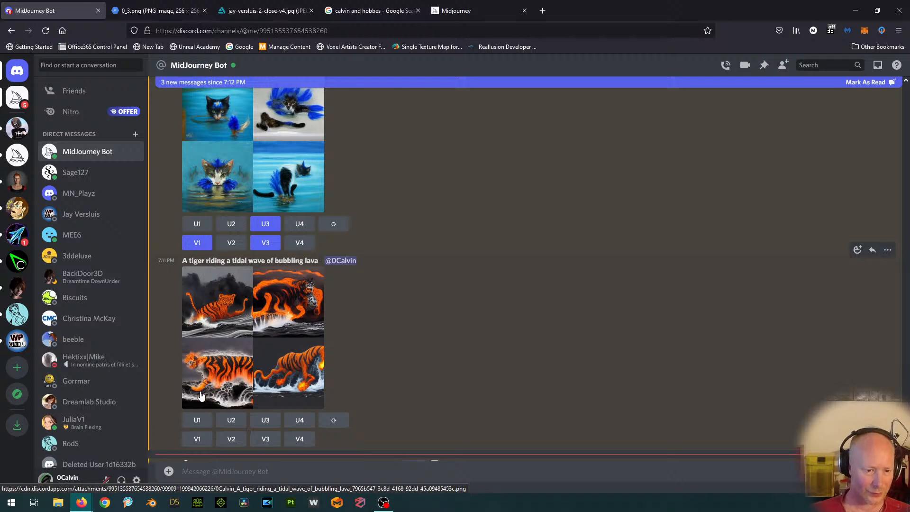
{"action": "left_click", "coordinate": [198, 441]}
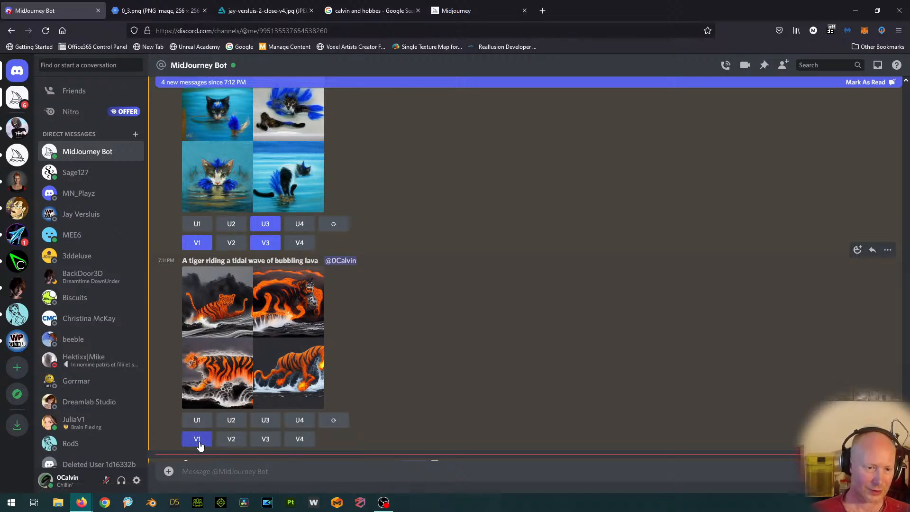
{"action": "left_click", "coordinate": [194, 421]}
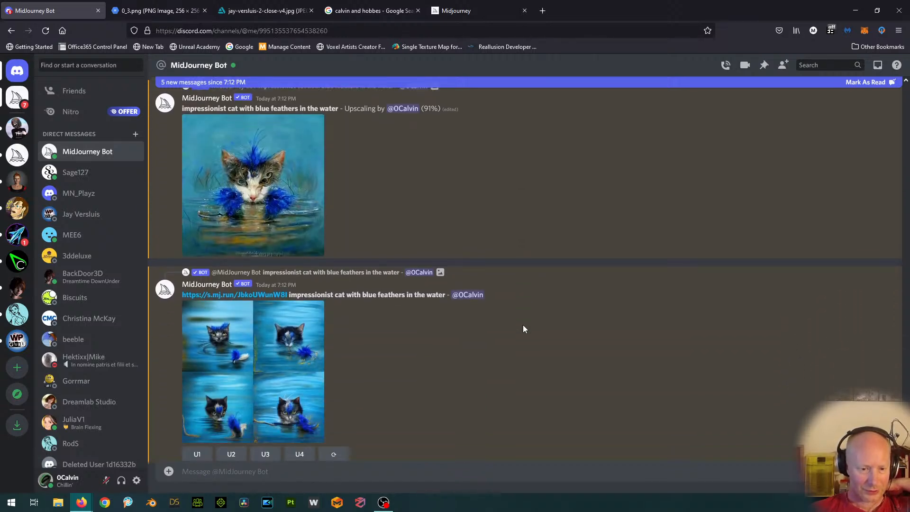
Step: Review the new cat and tiger variations and examine the enlarged upscale of the blue-feathered cat
{"action": "scroll", "coordinate": [523, 329], "scroll_direction": "up", "scroll_amount": 2}
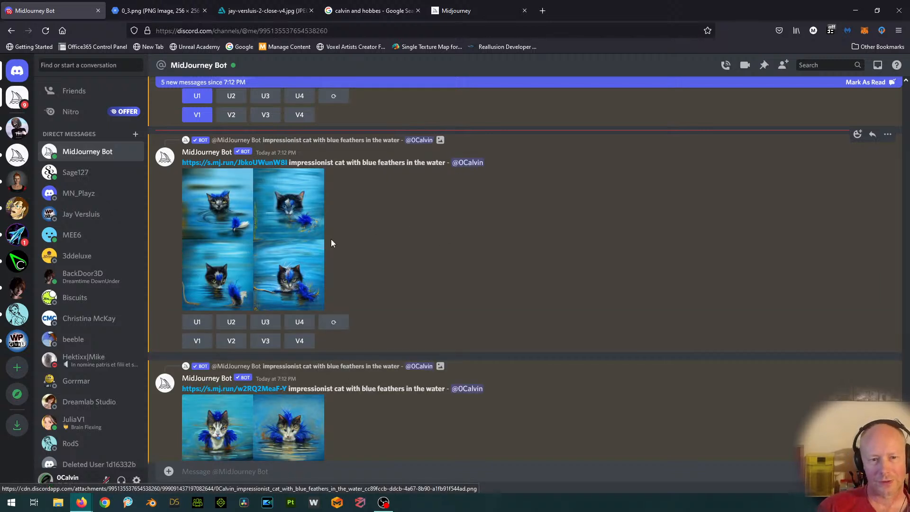
{"action": "scroll", "coordinate": [471, 241], "scroll_direction": "down", "scroll_amount": 15}
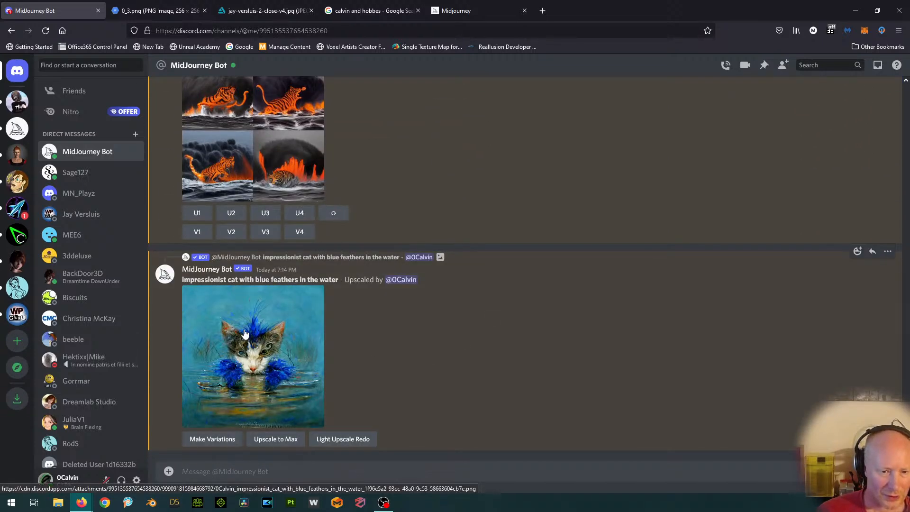
{"action": "left_click", "coordinate": [244, 330]}
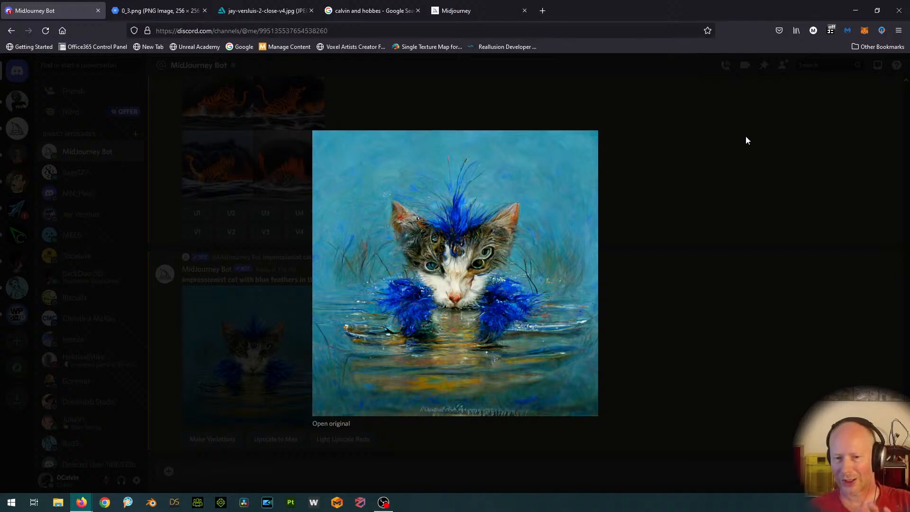
{"action": "left_click", "coordinate": [796, 148]}
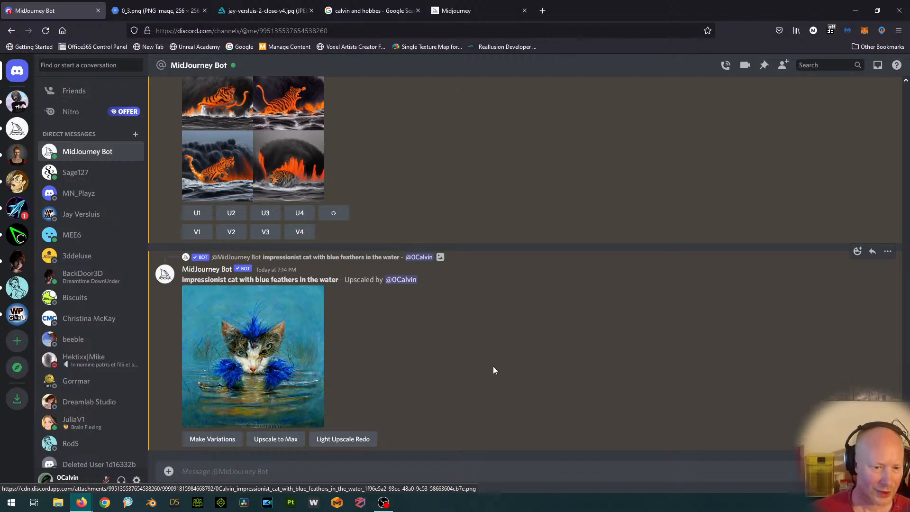
Step: Request a Light Upscale Redo of the blue-feathered cat and examine the first upscale at full size while it renders
{"action": "left_click", "coordinate": [335, 440]}
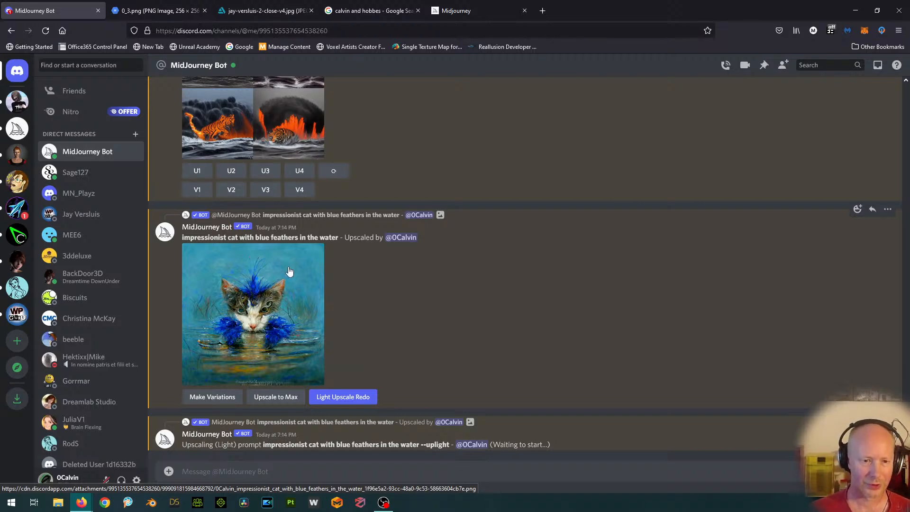
{"action": "left_click", "coordinate": [274, 283]}
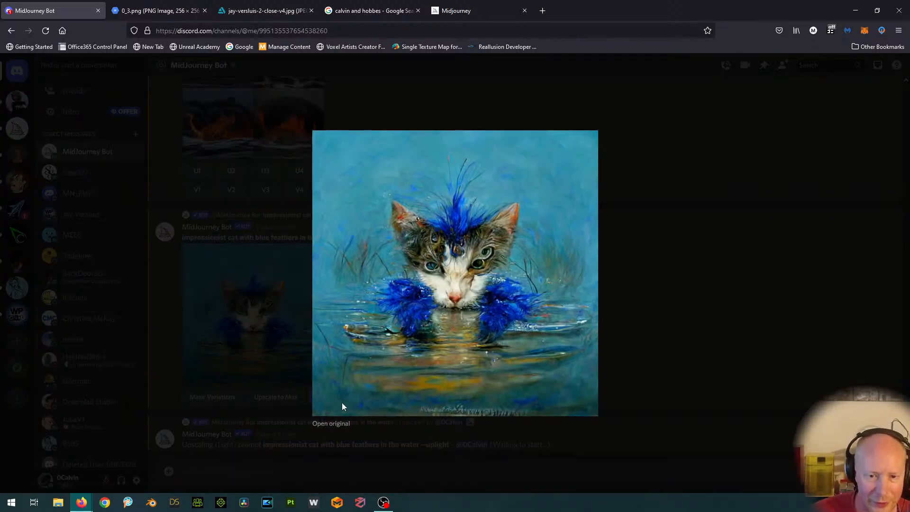
{"action": "left_click", "coordinate": [334, 423]}
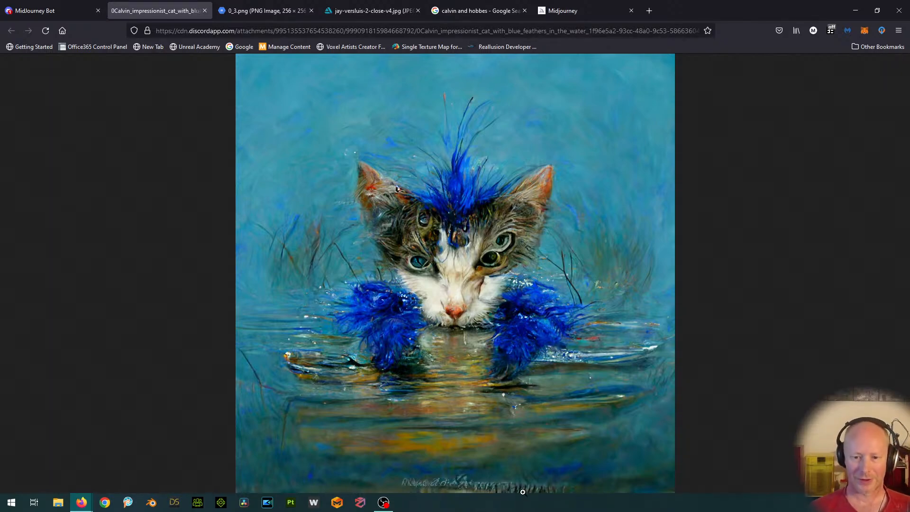
{"action": "left_click", "coordinate": [206, 12]}
{"action": "left_click", "coordinate": [767, 97]}
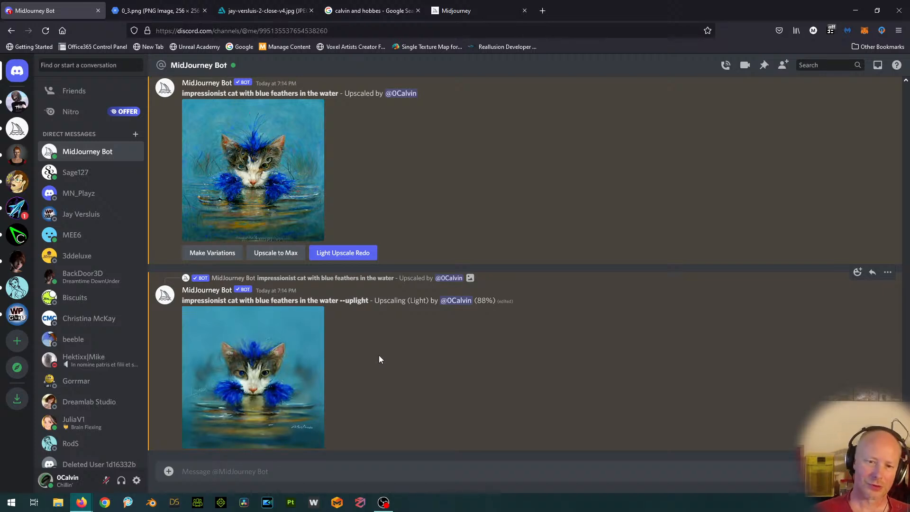
{"action": "scroll", "coordinate": [476, 367], "scroll_direction": "up", "scroll_amount": 2}
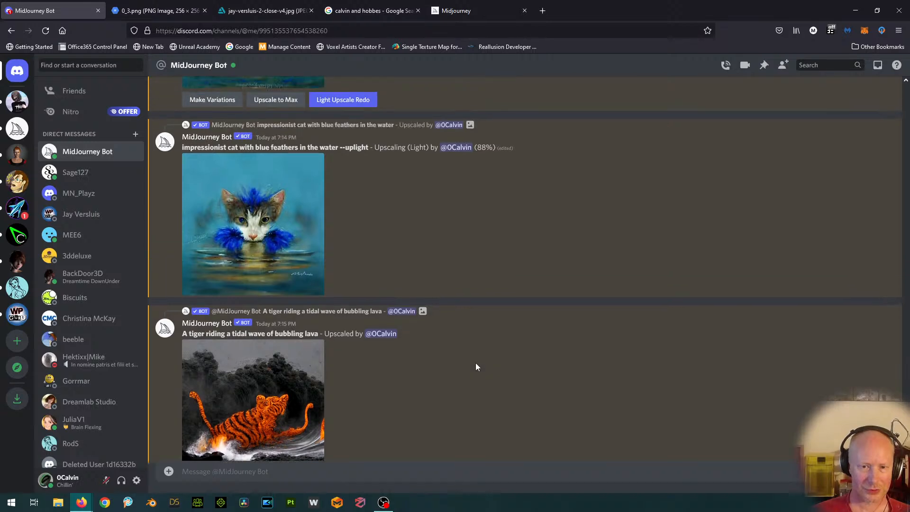
Step: Find the finished Light Upscale Redo of the blue-feathered cat and examine it at full size
{"action": "scroll", "coordinate": [476, 367], "scroll_direction": "up", "scroll_amount": 4}
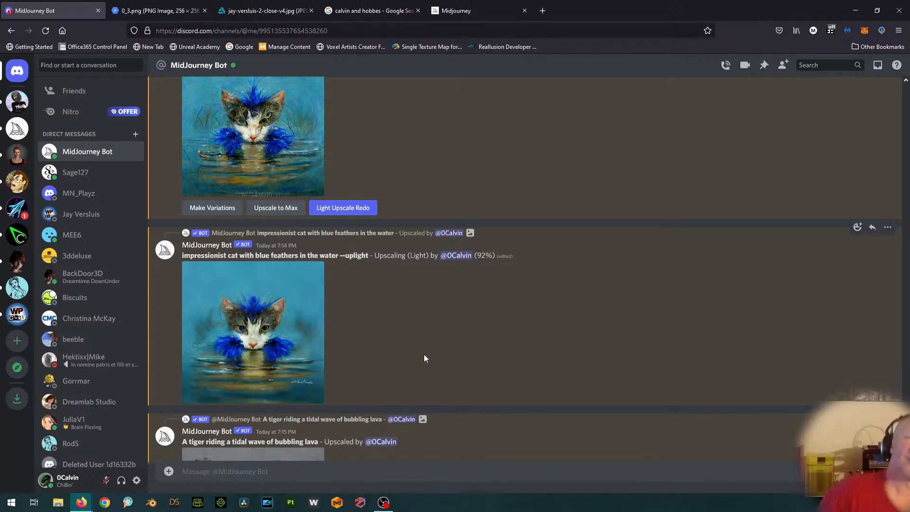
{"action": "scroll", "coordinate": [423, 359], "scroll_direction": "up", "scroll_amount": 4}
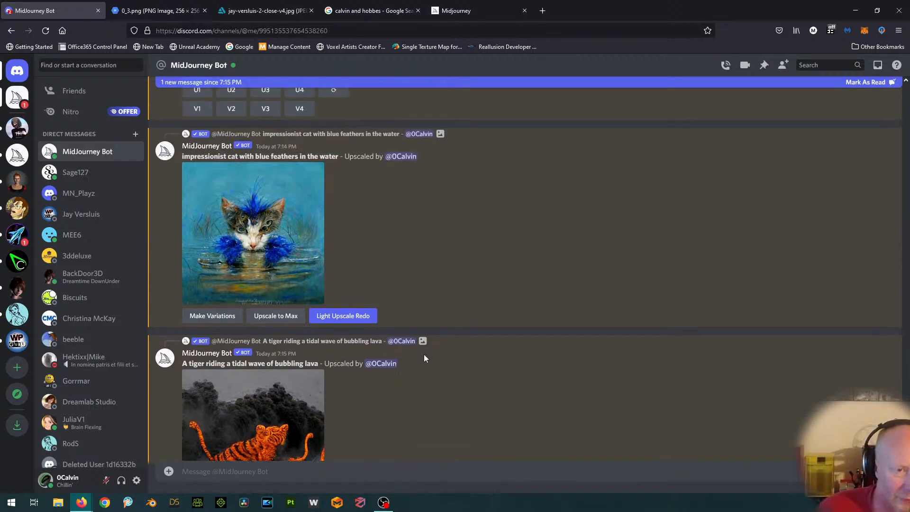
{"action": "scroll", "coordinate": [502, 377], "scroll_direction": "up", "scroll_amount": 2}
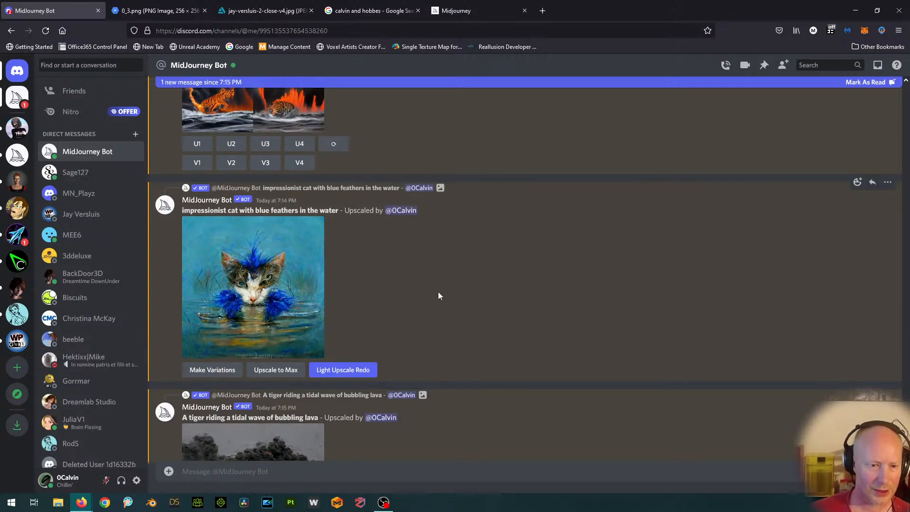
{"action": "scroll", "coordinate": [438, 293], "scroll_direction": "down", "scroll_amount": 7}
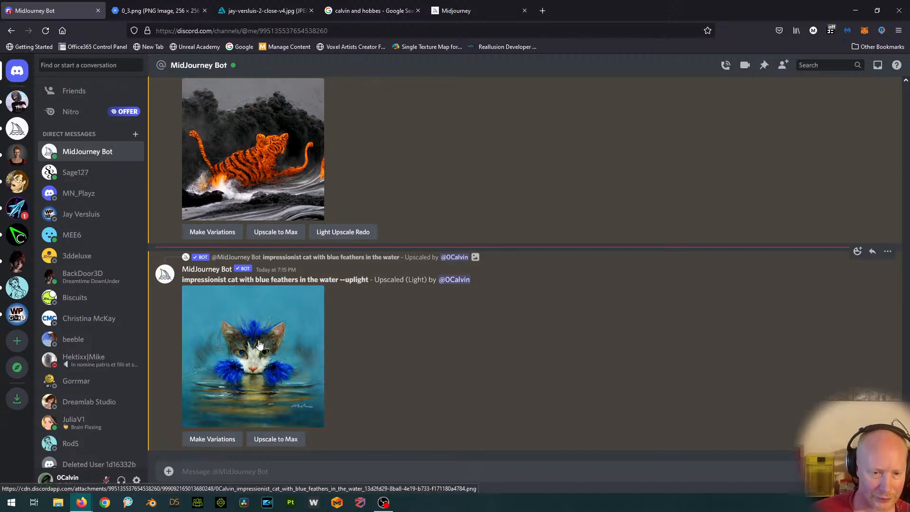
{"action": "left_click", "coordinate": [260, 344]}
{"action": "left_click", "coordinate": [347, 426]}
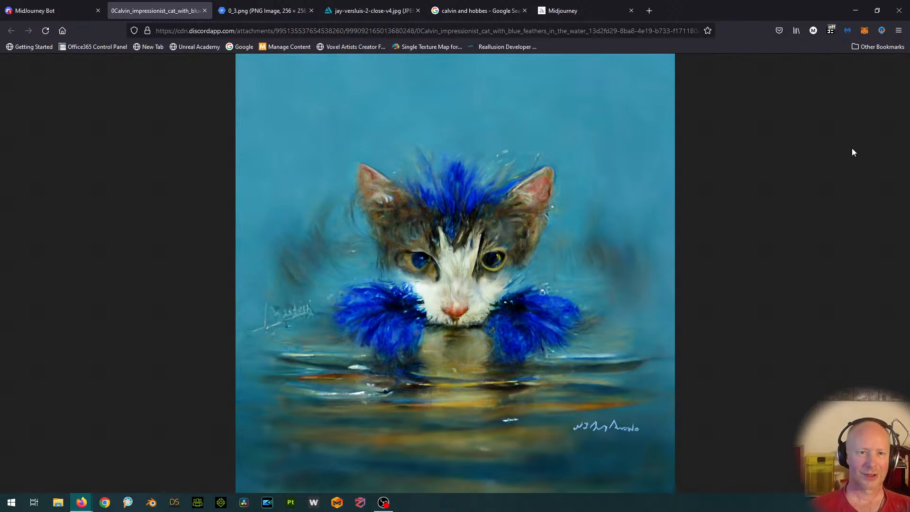
{"action": "left_click", "coordinate": [205, 11]}
{"action": "left_click", "coordinate": [838, 194]}
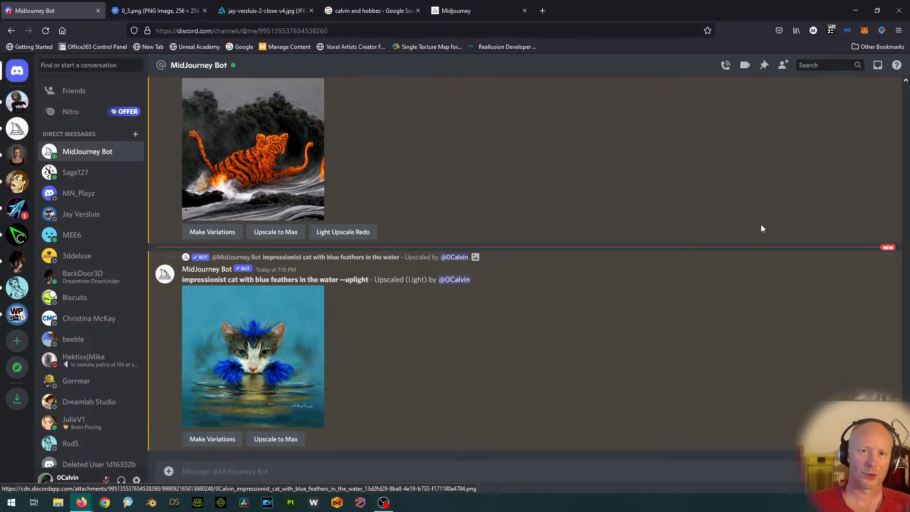
Step: Request an Upscale to Max of the first upscaled image of the blue-feathered cat
{"action": "scroll", "coordinate": [656, 272], "scroll_direction": "up", "scroll_amount": 3}
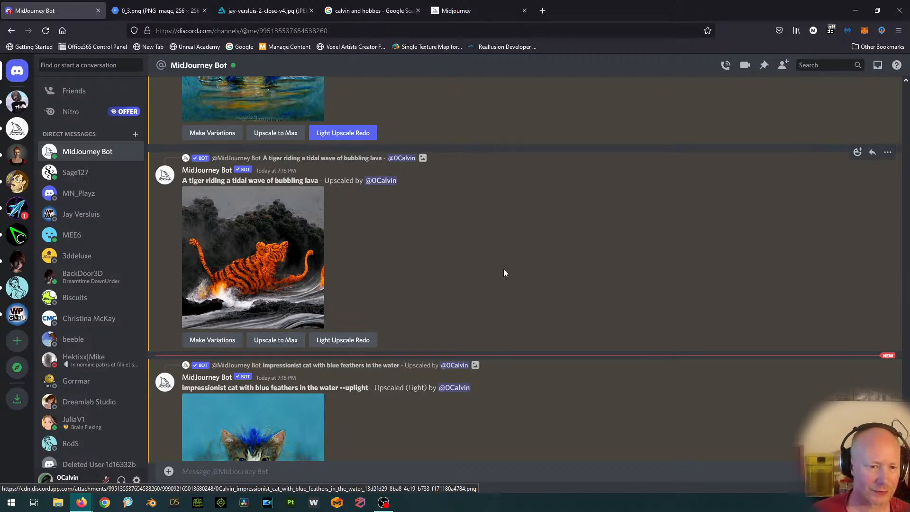
{"action": "scroll", "coordinate": [504, 269], "scroll_direction": "down", "scroll_amount": 2}
{"action": "scroll", "coordinate": [503, 268], "scroll_direction": "up", "scroll_amount": 5}
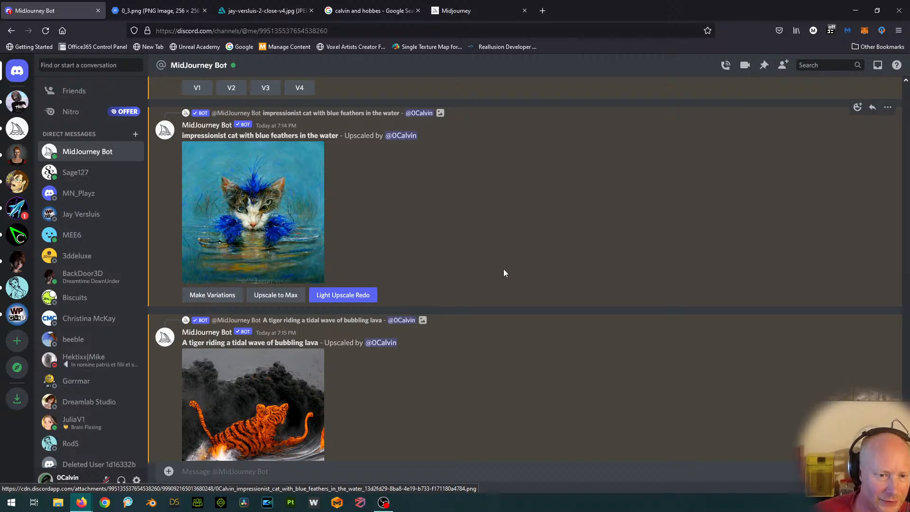
{"action": "left_click", "coordinate": [271, 298]}
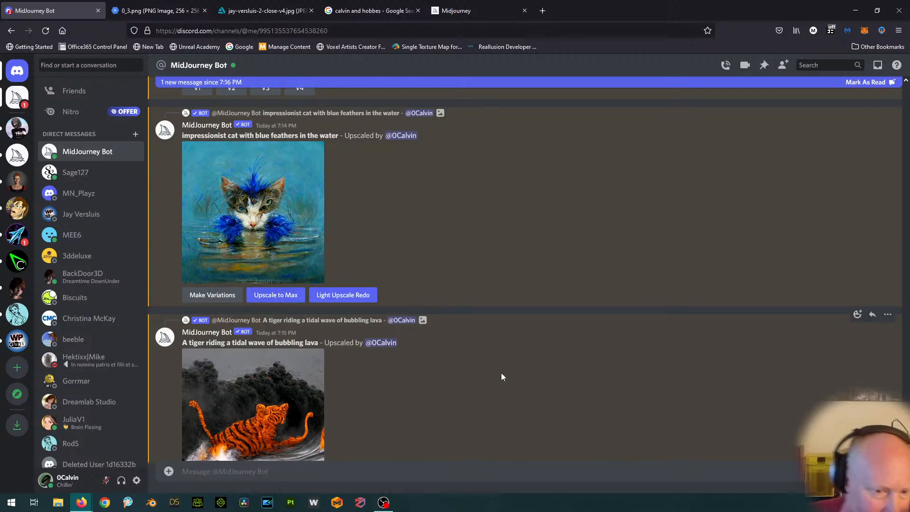
Step: Examine the enlarged variation grid made from the third cat image, and look through the newer upscales below it
{"action": "scroll", "coordinate": [501, 372], "scroll_direction": "up", "scroll_amount": 5}
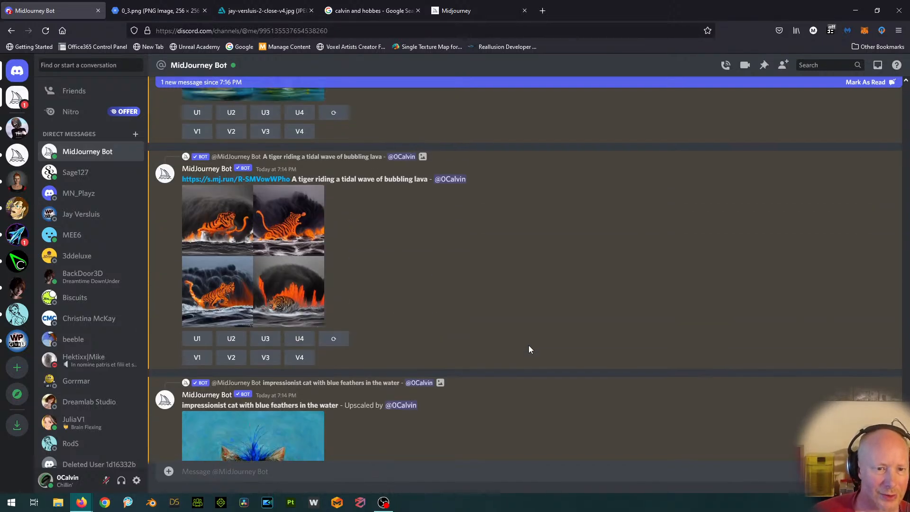
{"action": "scroll", "coordinate": [529, 349], "scroll_direction": "up", "scroll_amount": 5}
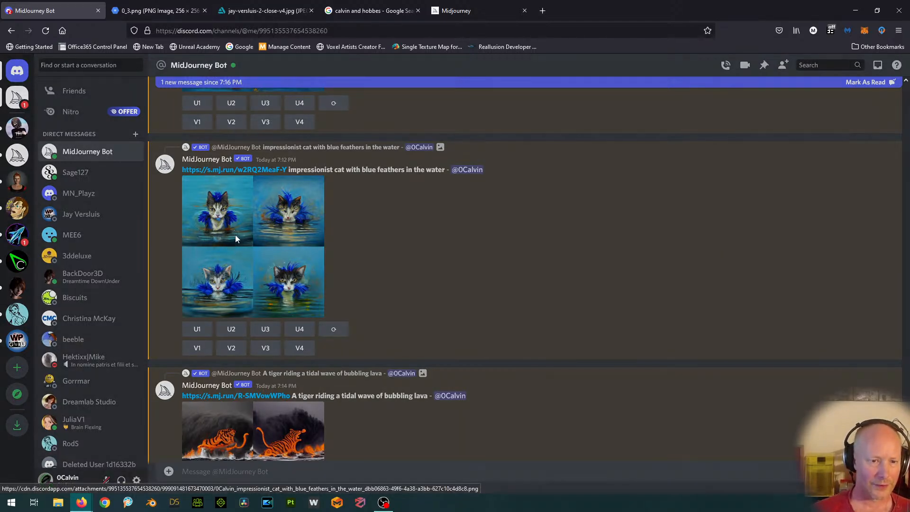
{"action": "left_click", "coordinate": [236, 239]}
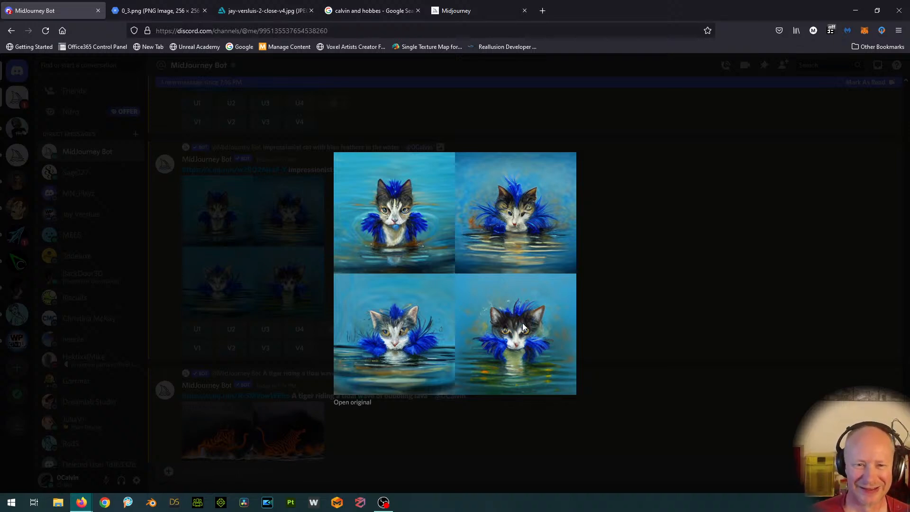
{"action": "left_click", "coordinate": [725, 240]}
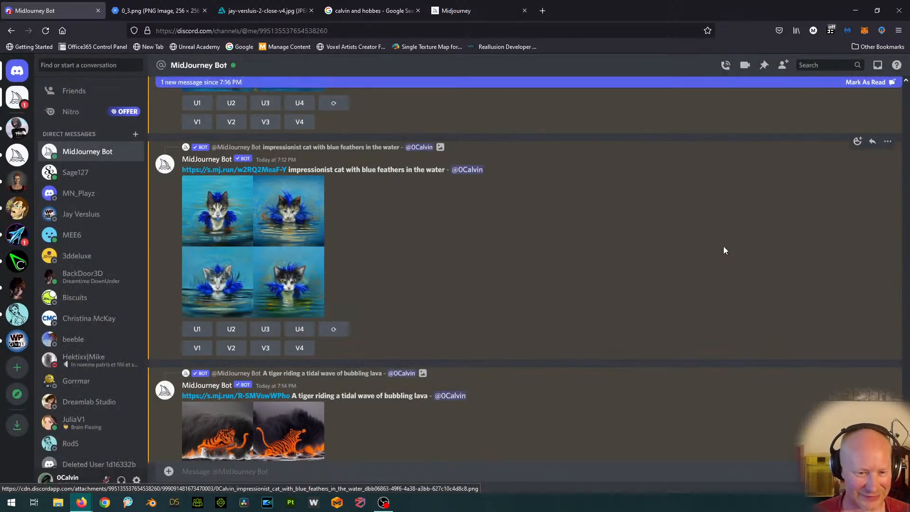
{"action": "scroll", "coordinate": [723, 246], "scroll_direction": "down", "scroll_amount": 3}
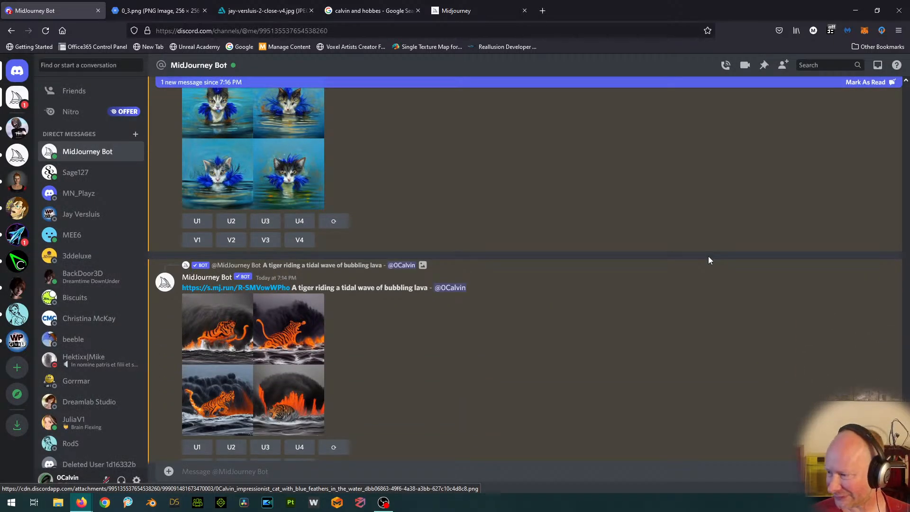
{"action": "scroll", "coordinate": [708, 260], "scroll_direction": "down", "scroll_amount": 10}
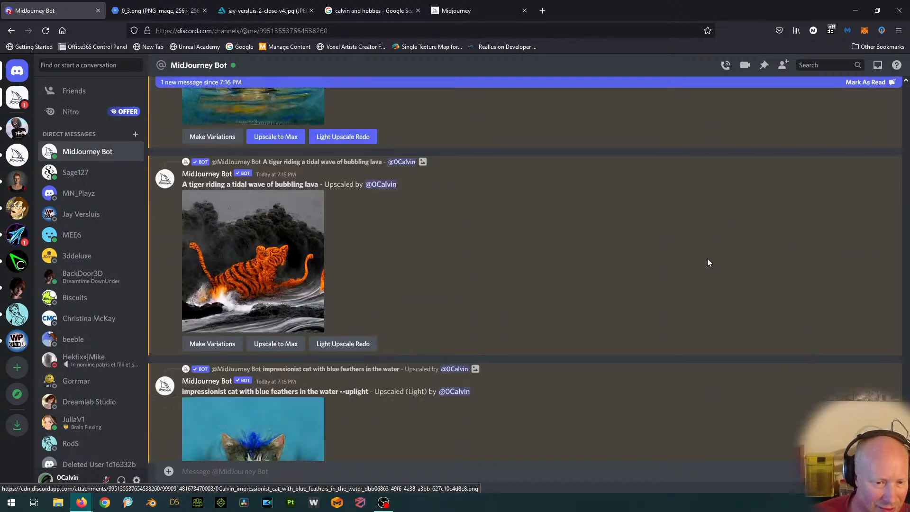
{"action": "scroll", "coordinate": [707, 263], "scroll_direction": "down", "scroll_amount": 5}
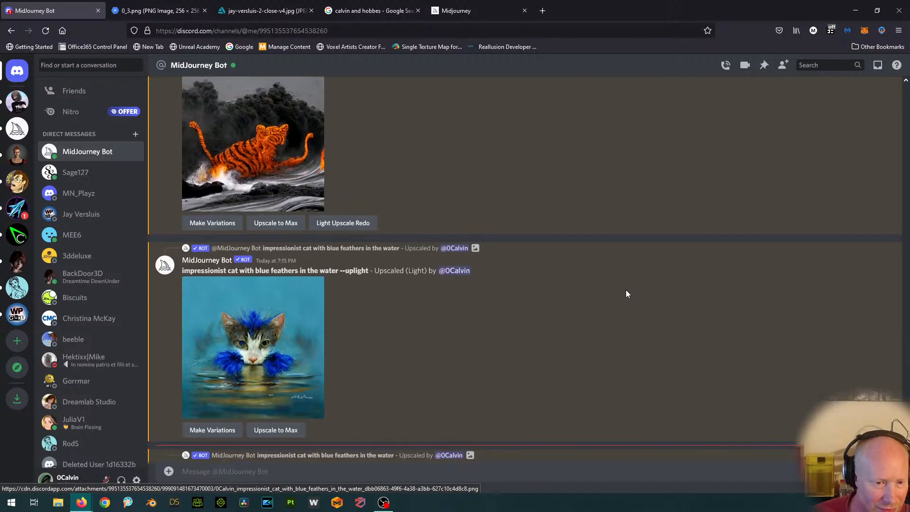
Step: Examine the enlarged variation grid made from the first cat image and compare it with the original cat grid
{"action": "scroll", "coordinate": [626, 290], "scroll_direction": "up", "scroll_amount": 10}
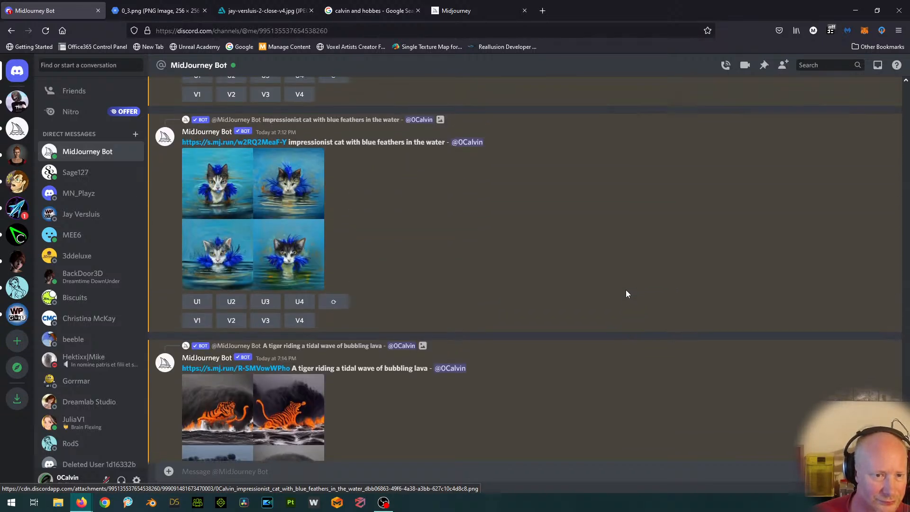
{"action": "scroll", "coordinate": [626, 294], "scroll_direction": "up", "scroll_amount": 5}
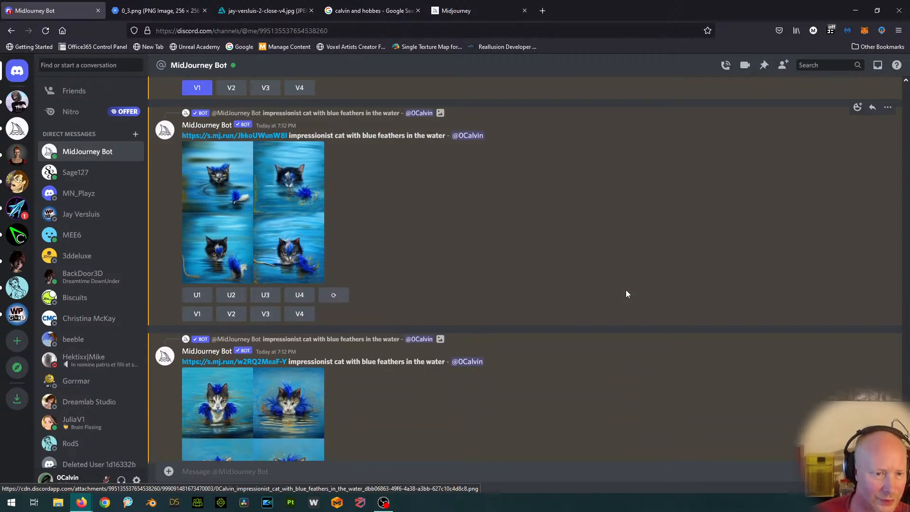
{"action": "scroll", "coordinate": [625, 294], "scroll_direction": "up", "scroll_amount": 1}
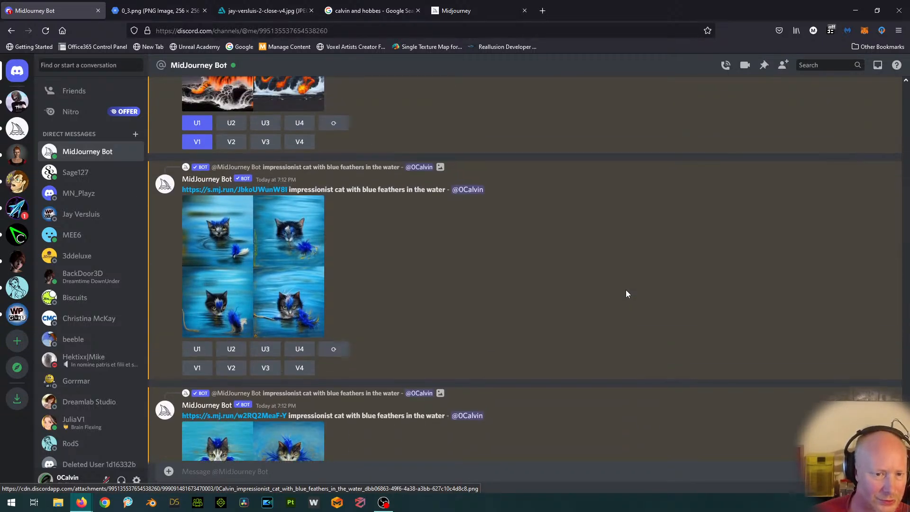
{"action": "left_click", "coordinate": [241, 249]}
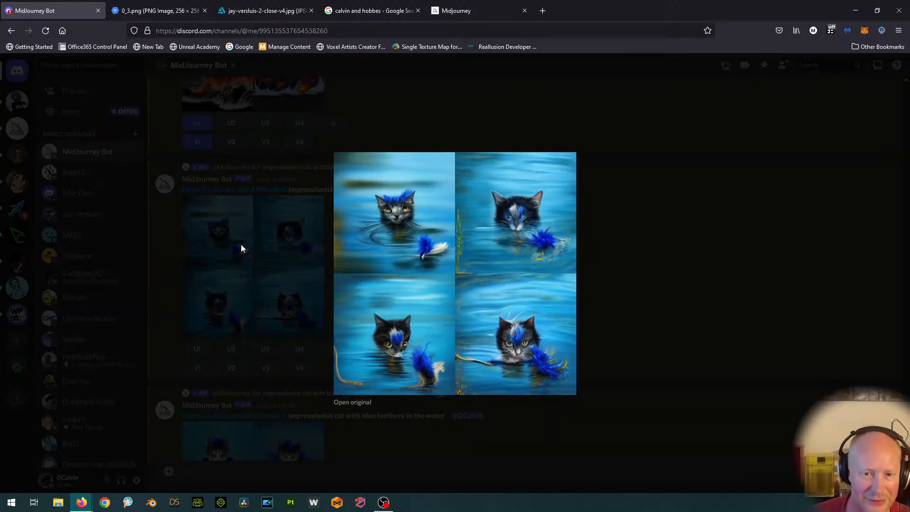
{"action": "left_click", "coordinate": [722, 203]}
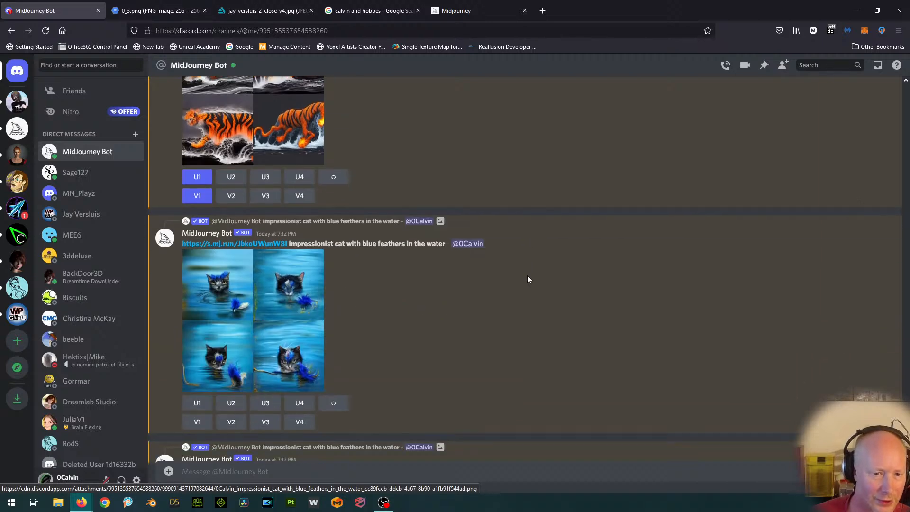
{"action": "scroll", "coordinate": [528, 277], "scroll_direction": "up", "scroll_amount": 3}
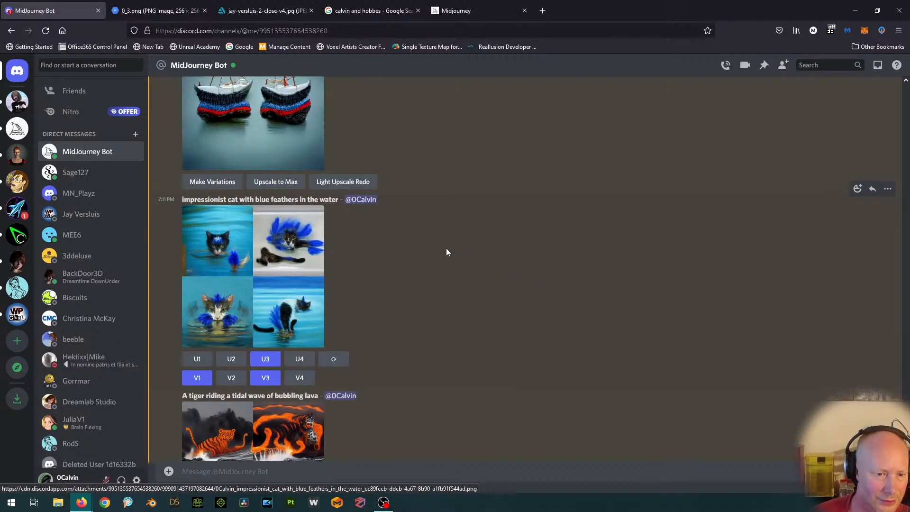
{"action": "scroll", "coordinate": [402, 244], "scroll_direction": "down", "scroll_amount": 4}
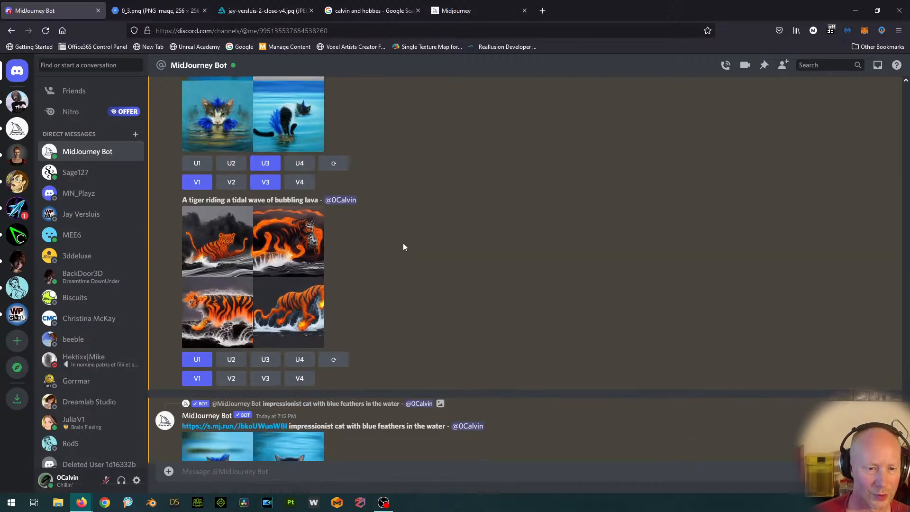
{"action": "left_click", "coordinate": [205, 254]}
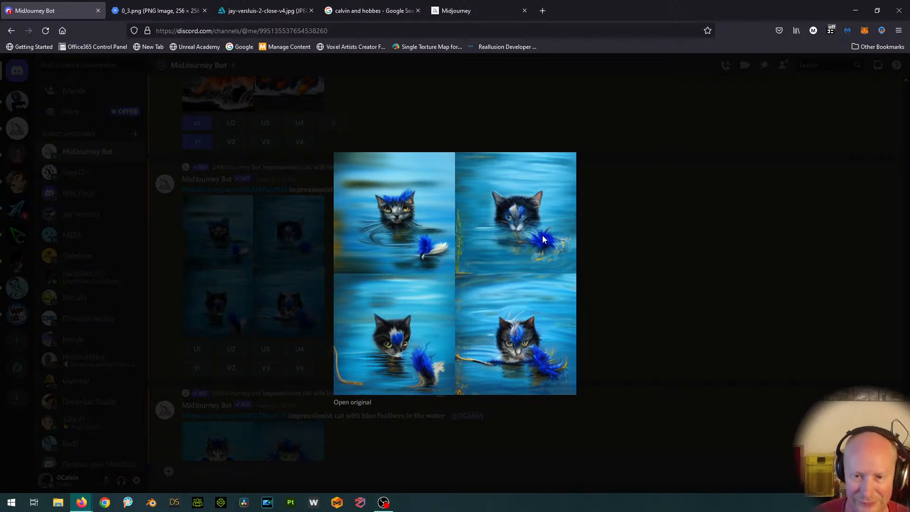
{"action": "left_click", "coordinate": [717, 212]}
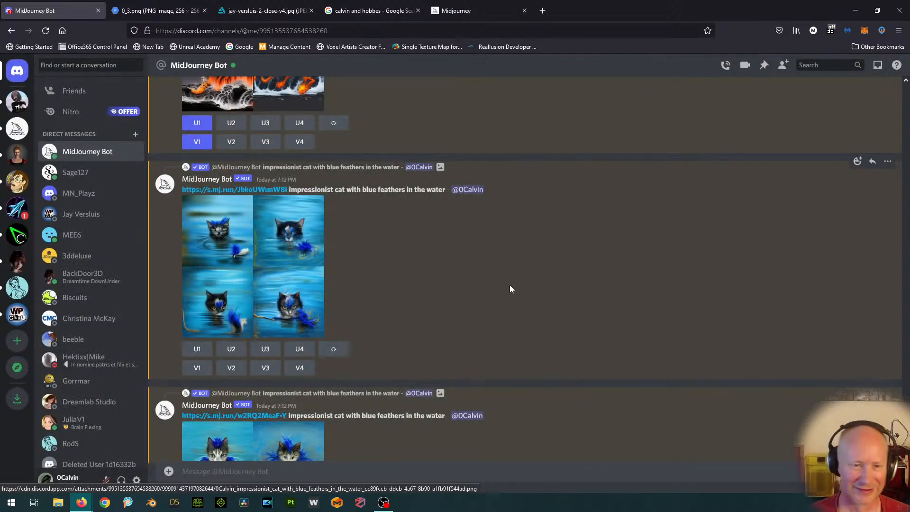
Step: Enlarge the variations of the third cat image again to compare them with those of the first
{"action": "scroll", "coordinate": [509, 286], "scroll_direction": "down", "scroll_amount": 3}
{"action": "left_click", "coordinate": [241, 324]}
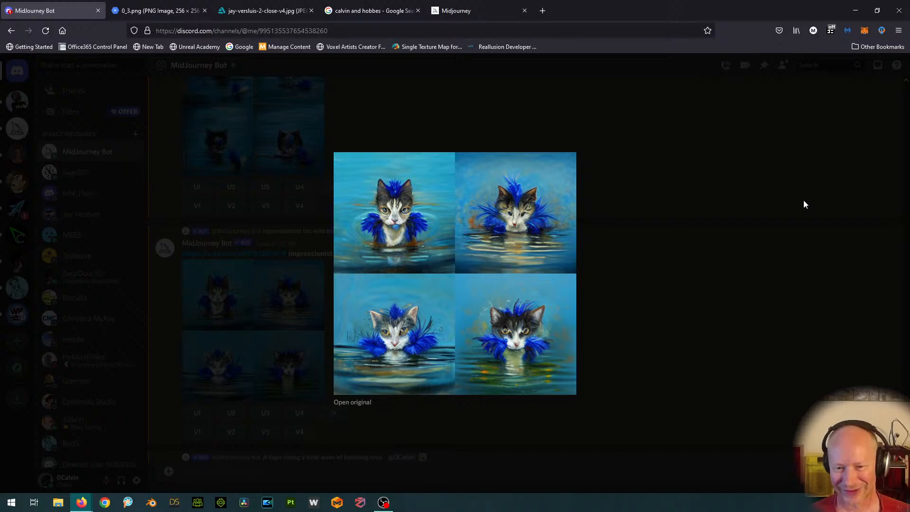
{"action": "left_click", "coordinate": [804, 204]}
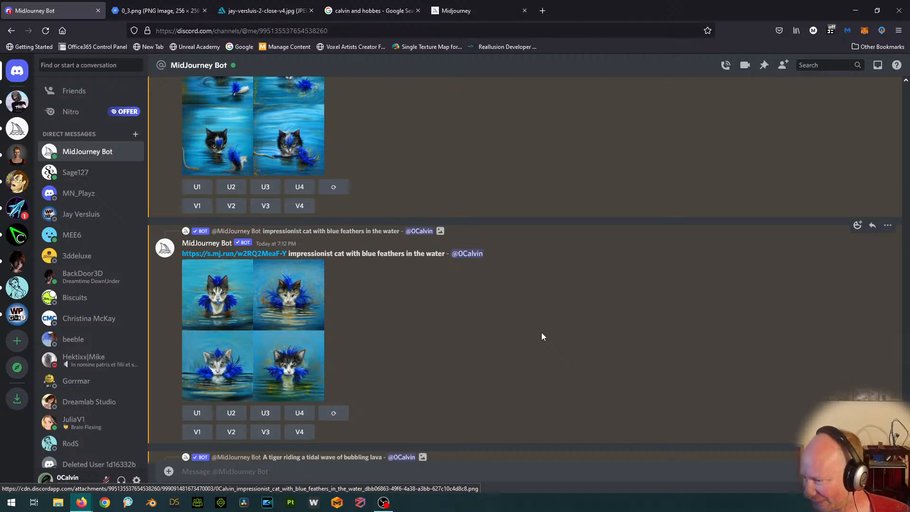
{"action": "left_click", "coordinate": [221, 287]}
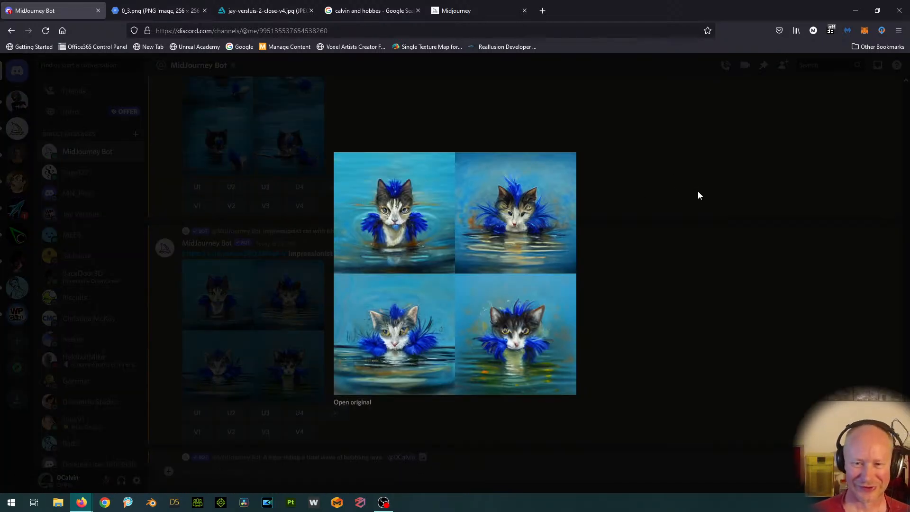
{"action": "left_click", "coordinate": [746, 185]}
Step: Check the progress of the cat's Max upscale and examine the upscaled lava-wave tiger at full size
{"action": "scroll", "coordinate": [654, 277], "scroll_direction": "down", "scroll_amount": 8}
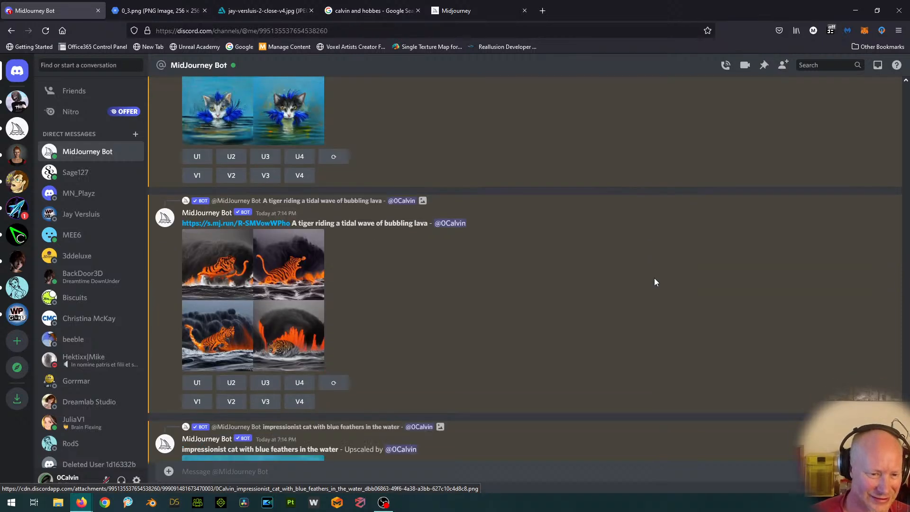
{"action": "scroll", "coordinate": [654, 278], "scroll_direction": "down", "scroll_amount": 12}
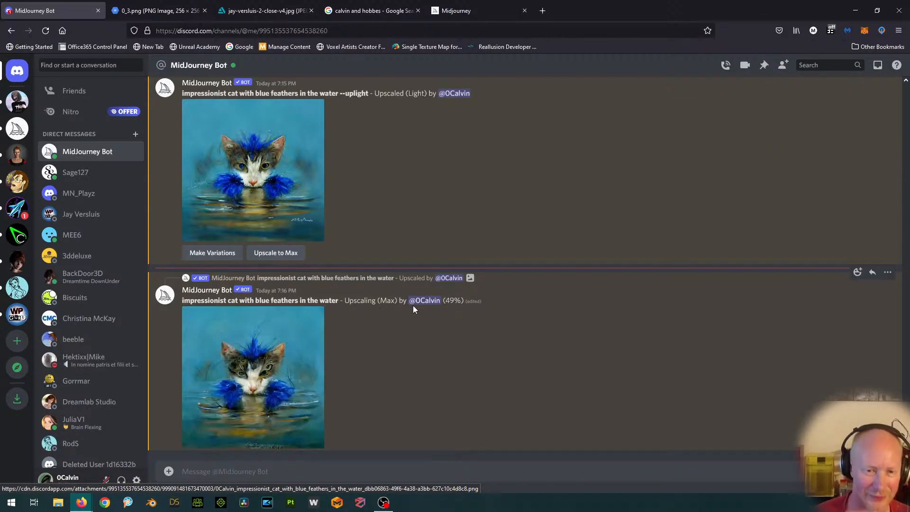
{"action": "scroll", "coordinate": [522, 321], "scroll_direction": "up", "scroll_amount": 10}
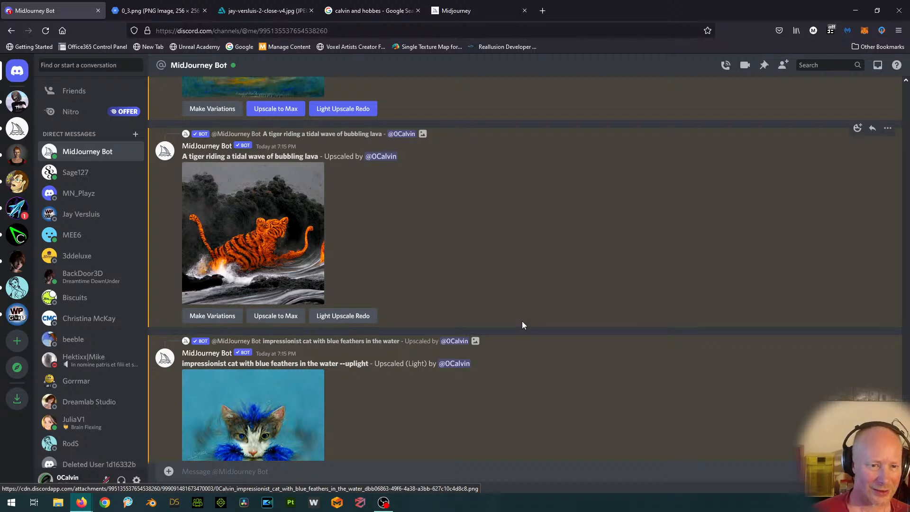
{"action": "scroll", "coordinate": [521, 321], "scroll_direction": "up", "scroll_amount": 3}
{"action": "scroll", "coordinate": [521, 321], "scroll_direction": "down", "scroll_amount": 8}
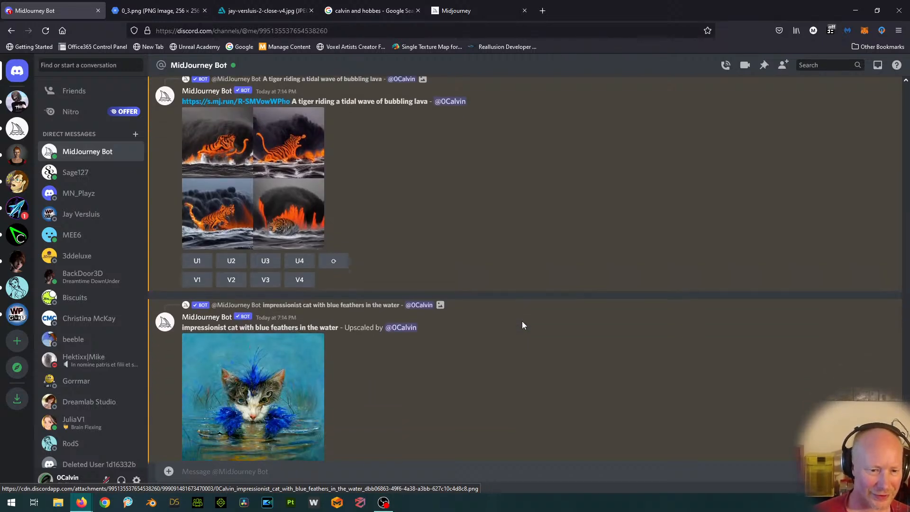
{"action": "left_click", "coordinate": [259, 298]}
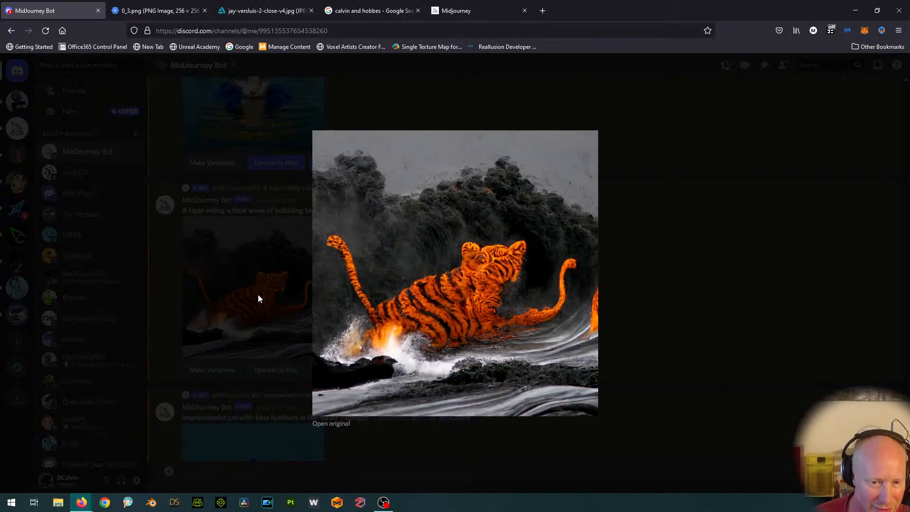
{"action": "left_click", "coordinate": [331, 423]}
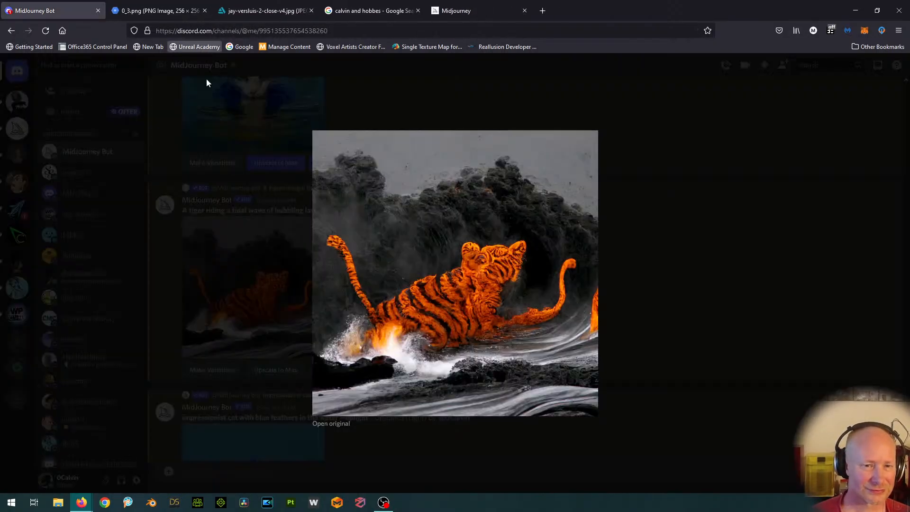
{"action": "left_click", "coordinate": [205, 11]}
{"action": "left_click", "coordinate": [802, 242]}
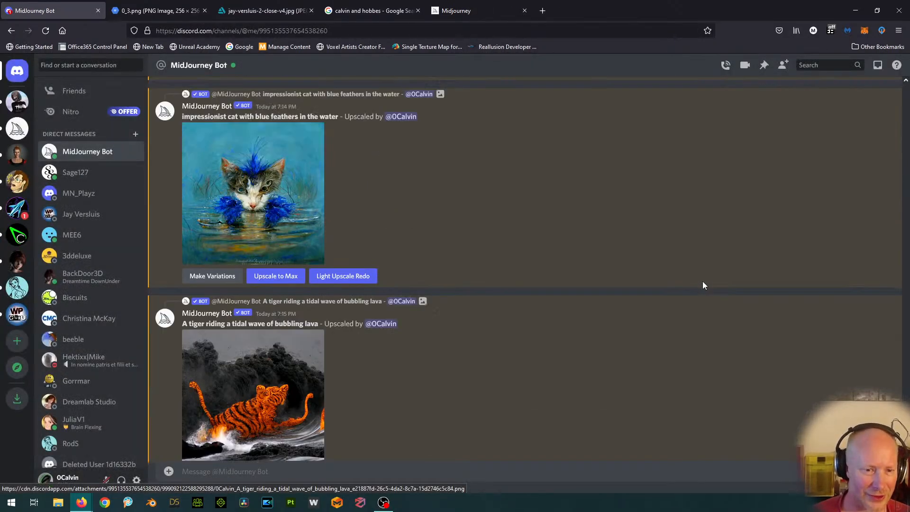
Step: Examine the enlarged lava-wave tiger grid, and view the original of the upscaled tiger at full size
{"action": "scroll", "coordinate": [702, 280], "scroll_direction": "up", "scroll_amount": 3}
{"action": "left_click", "coordinate": [236, 130]}
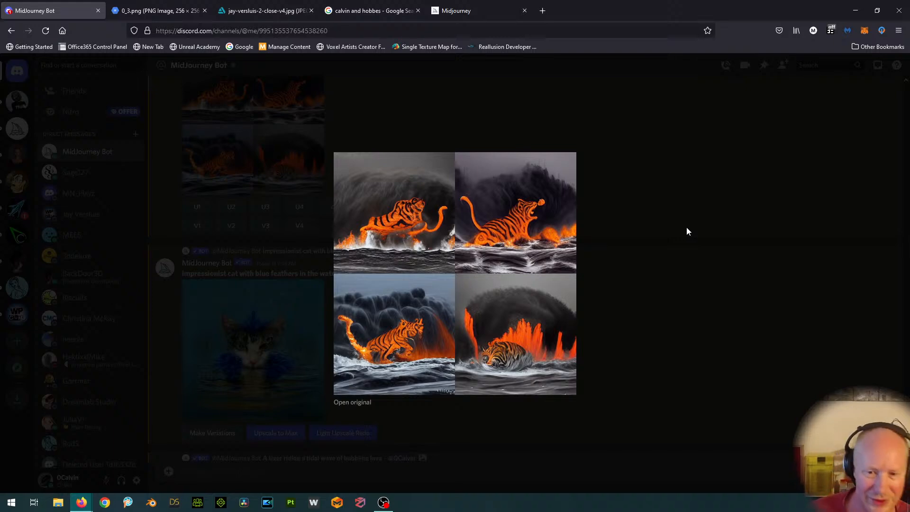
{"action": "left_click", "coordinate": [687, 231]}
{"action": "scroll", "coordinate": [633, 307], "scroll_direction": "down", "scroll_amount": 7}
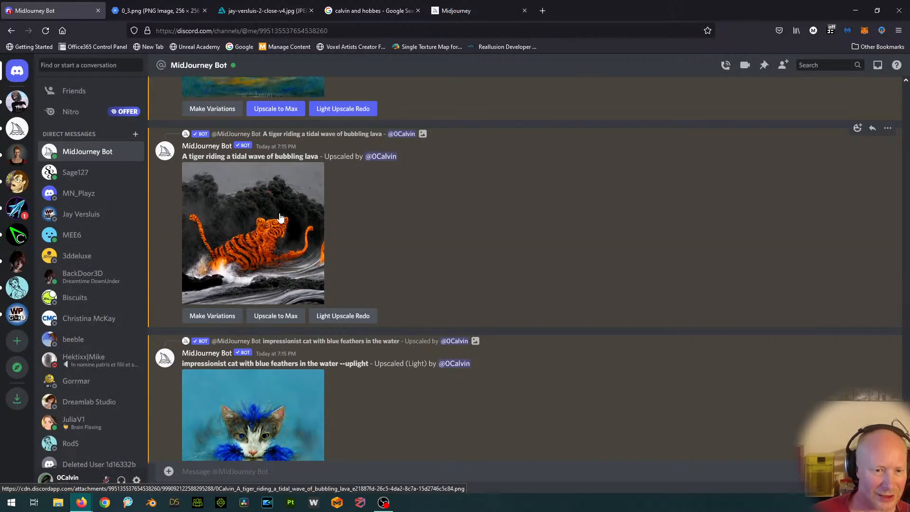
{"action": "left_click", "coordinate": [293, 222]}
{"action": "left_click", "coordinate": [339, 423]}
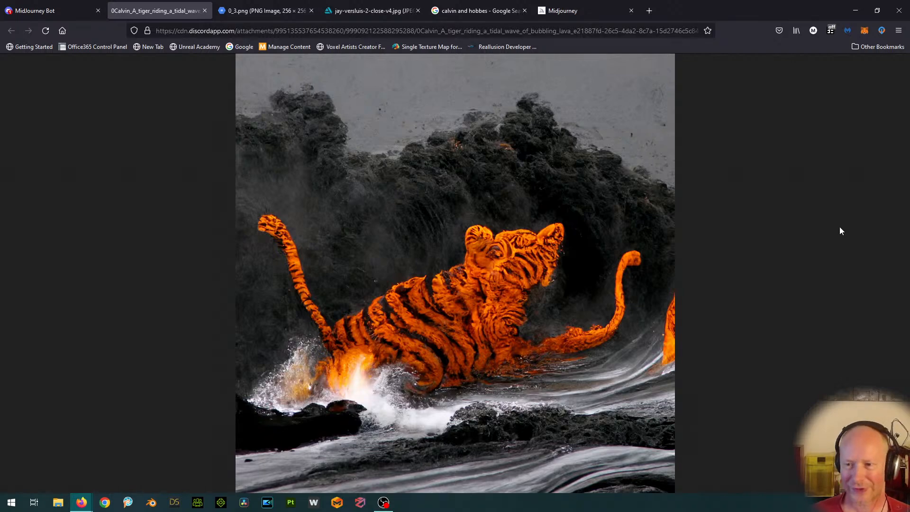
{"action": "left_click", "coordinate": [205, 11]}
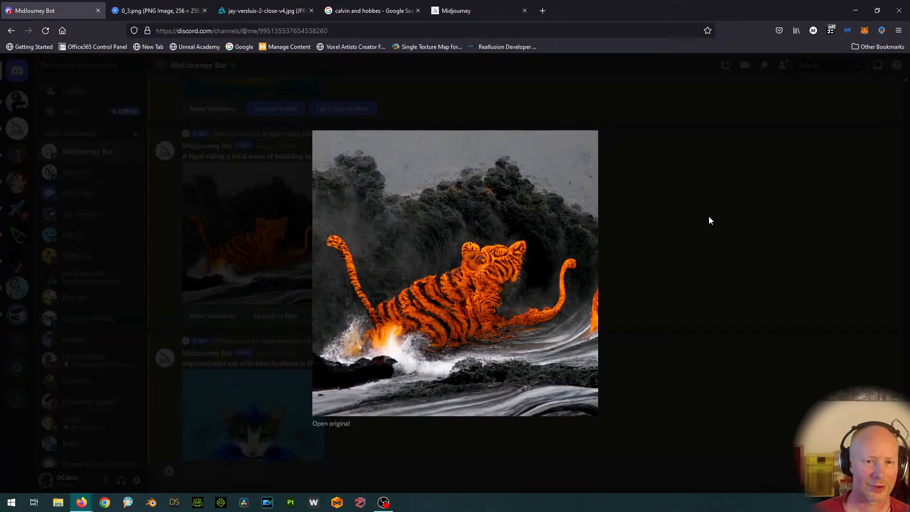
{"action": "left_click", "coordinate": [708, 220]}
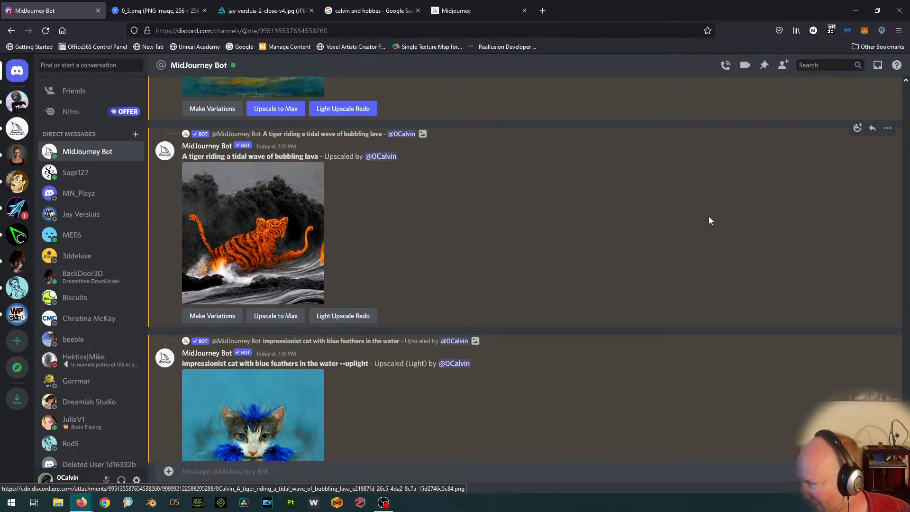
Step: Enlarge the lava-wave tiger grid again to compare its four images with the upscaled tiger
{"action": "scroll", "coordinate": [709, 220], "scroll_direction": "up", "scroll_amount": 7}
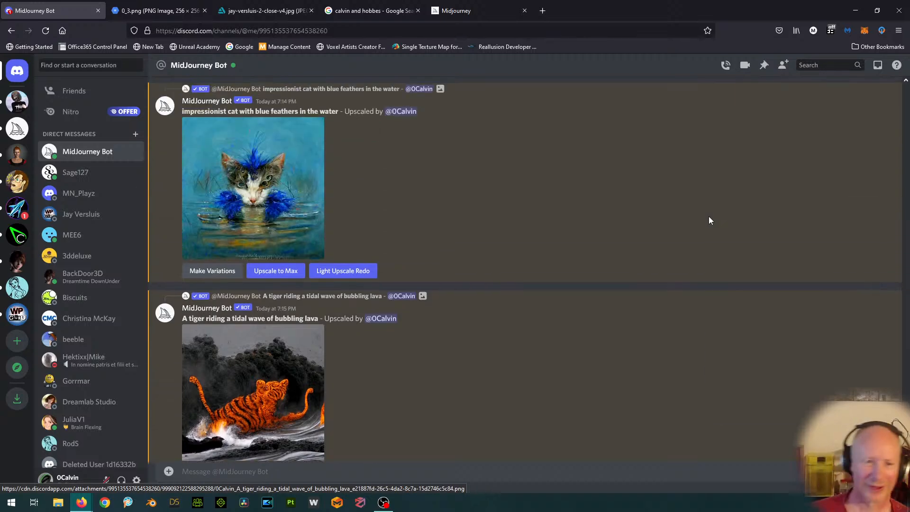
{"action": "left_click", "coordinate": [278, 142]}
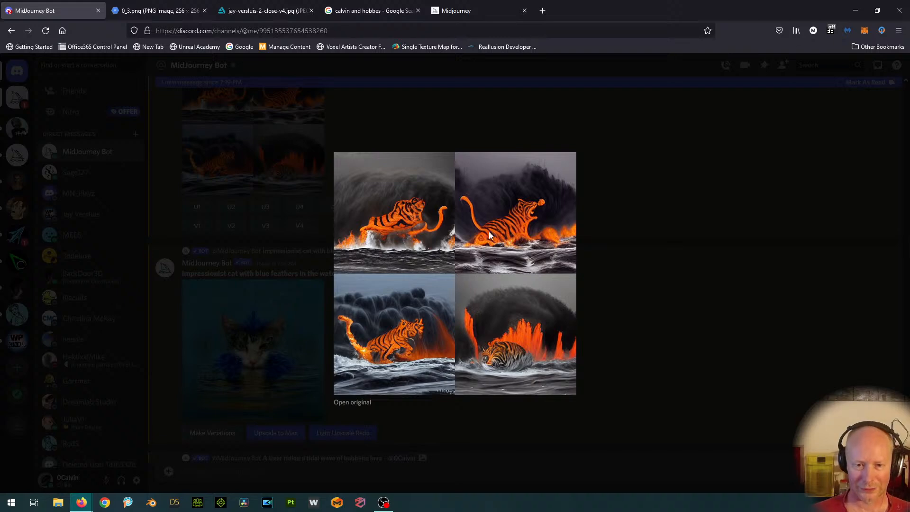
{"action": "left_click", "coordinate": [737, 187]}
Step: Open the original of the blue-feathered cat's Max upscale and save it as a PNG in the Midjourney renders folder
{"action": "scroll", "coordinate": [550, 324], "scroll_direction": "down", "scroll_amount": 10}
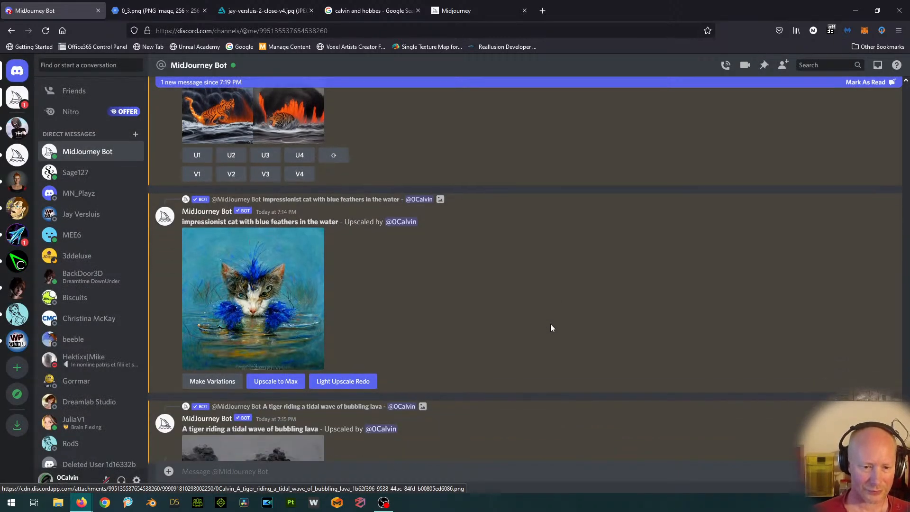
{"action": "scroll", "coordinate": [523, 356], "scroll_direction": "down", "scroll_amount": 3}
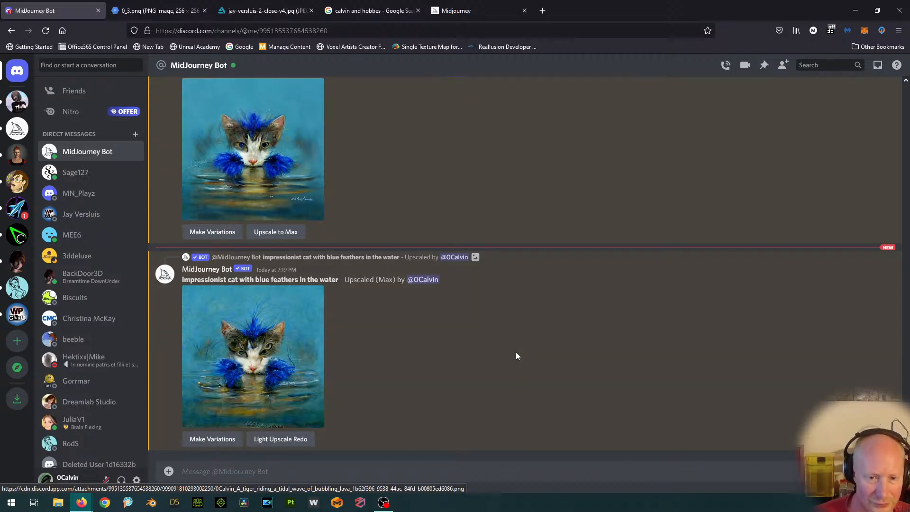
{"action": "left_click", "coordinate": [273, 364]}
{"action": "left_click", "coordinate": [341, 425]}
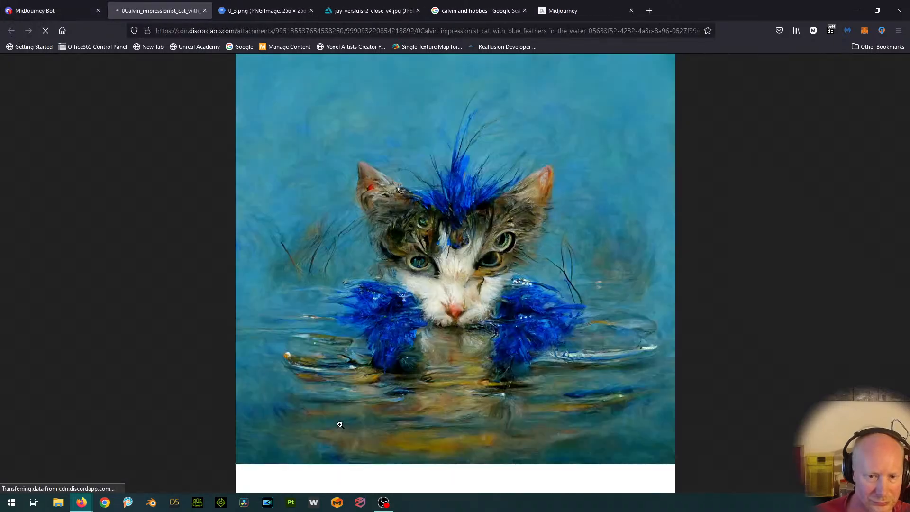
{"action": "right_click", "coordinate": [383, 315]}
{"action": "left_click", "coordinate": [389, 319]}
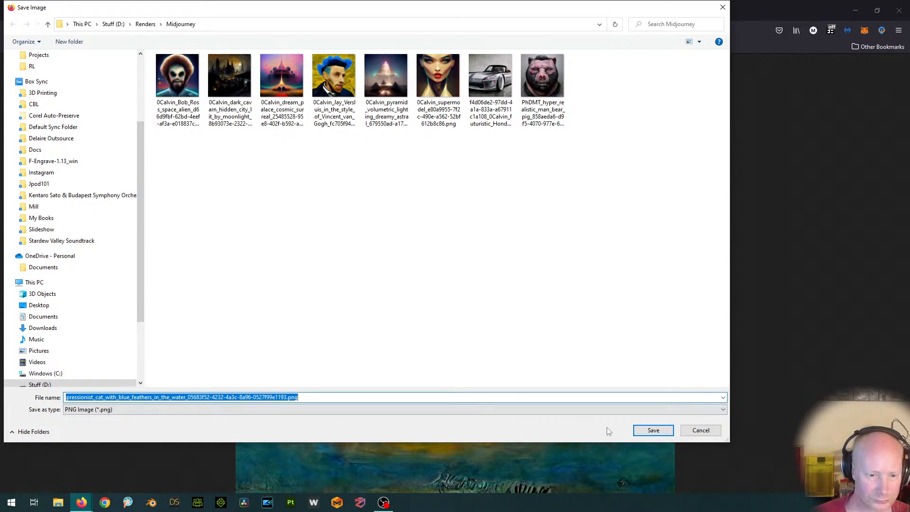
{"action": "left_click", "coordinate": [661, 432]}
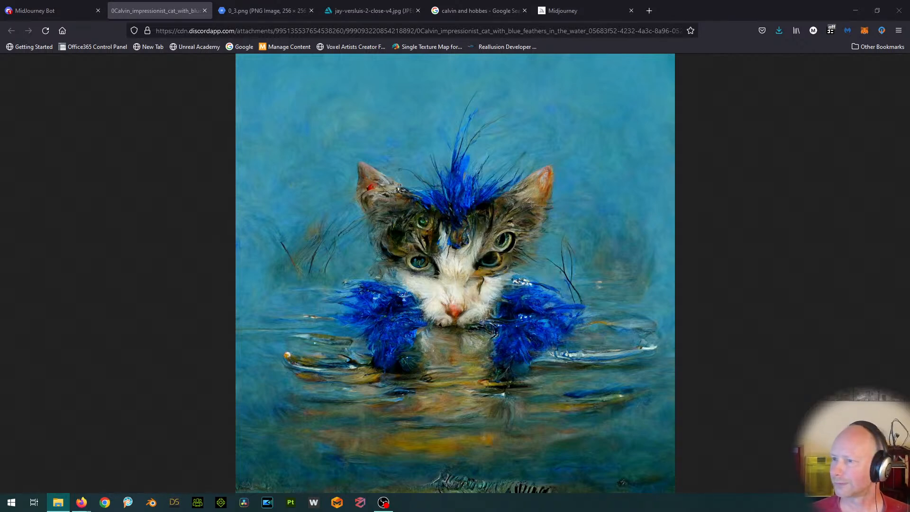
Step: Inspect the Max-upscaled cat's details at full resolution from ears to water, and return to the bot conversation
{"action": "left_click", "coordinate": [487, 237]}
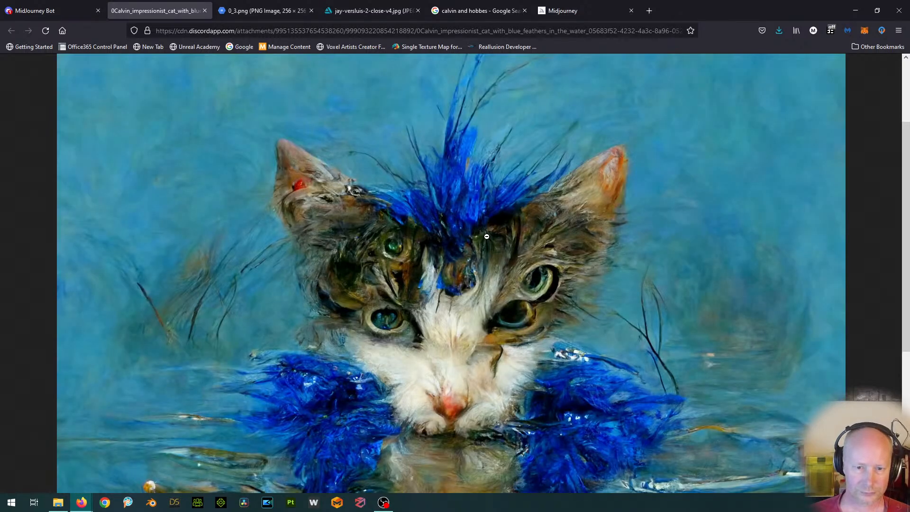
{"action": "scroll", "coordinate": [383, 274], "scroll_direction": "up", "scroll_amount": 3}
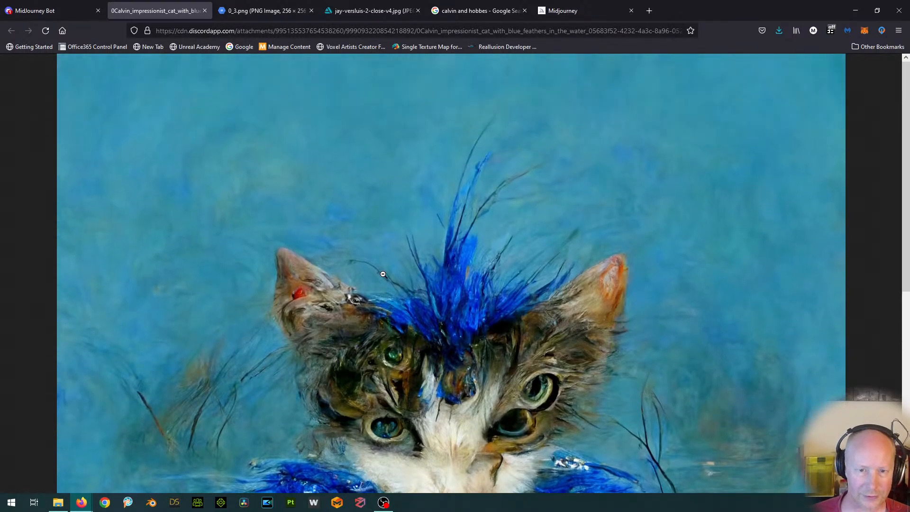
{"action": "scroll", "coordinate": [312, 153], "scroll_direction": "down", "scroll_amount": 4}
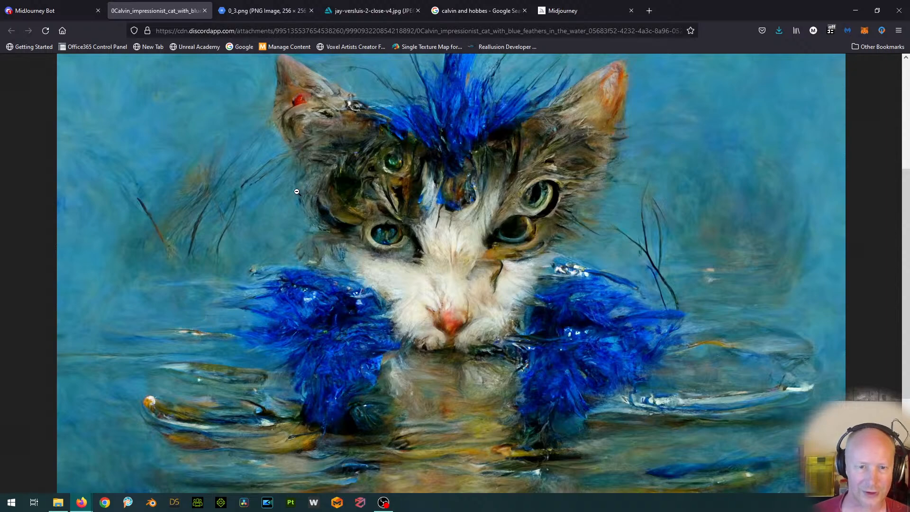
{"action": "scroll", "coordinate": [296, 191], "scroll_direction": "down", "scroll_amount": 3}
{"action": "scroll", "coordinate": [296, 194], "scroll_direction": "up", "scroll_amount": 6}
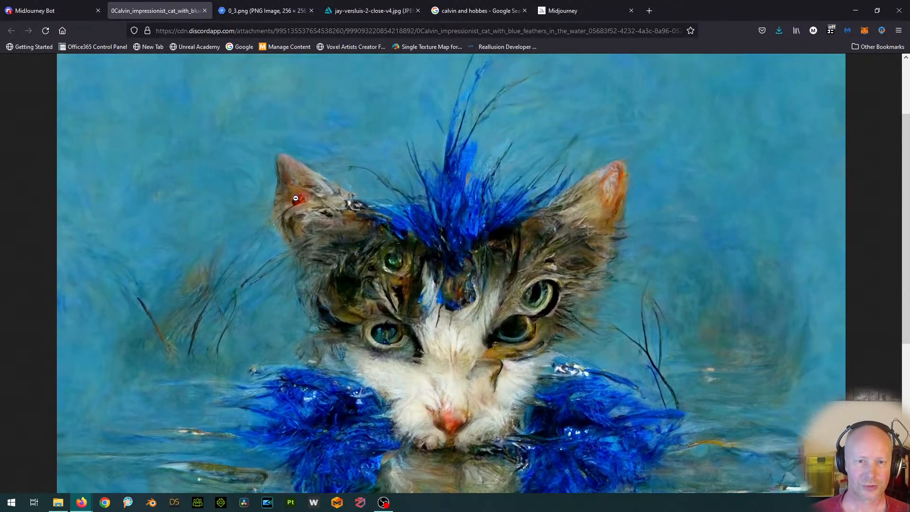
{"action": "scroll", "coordinate": [297, 198], "scroll_direction": "down", "scroll_amount": 3}
{"action": "scroll", "coordinate": [296, 199], "scroll_direction": "up", "scroll_amount": 5}
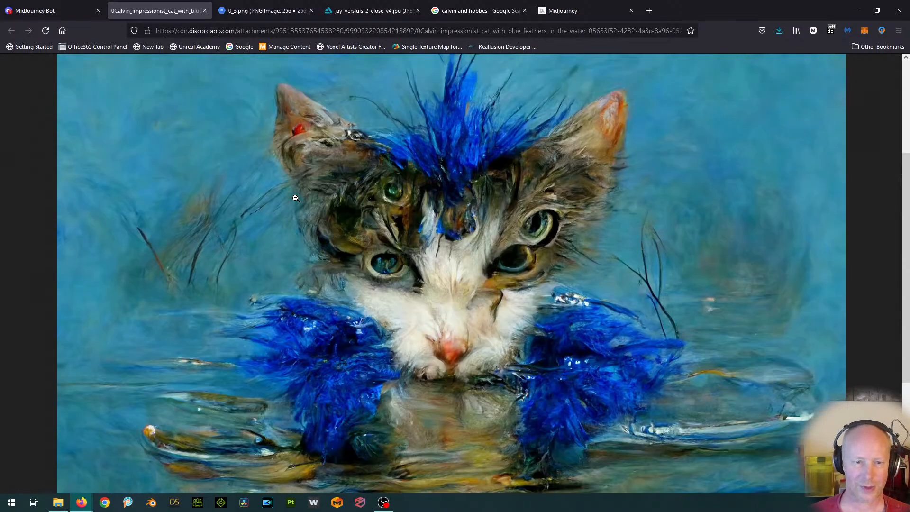
{"action": "left_click", "coordinate": [207, 10]}
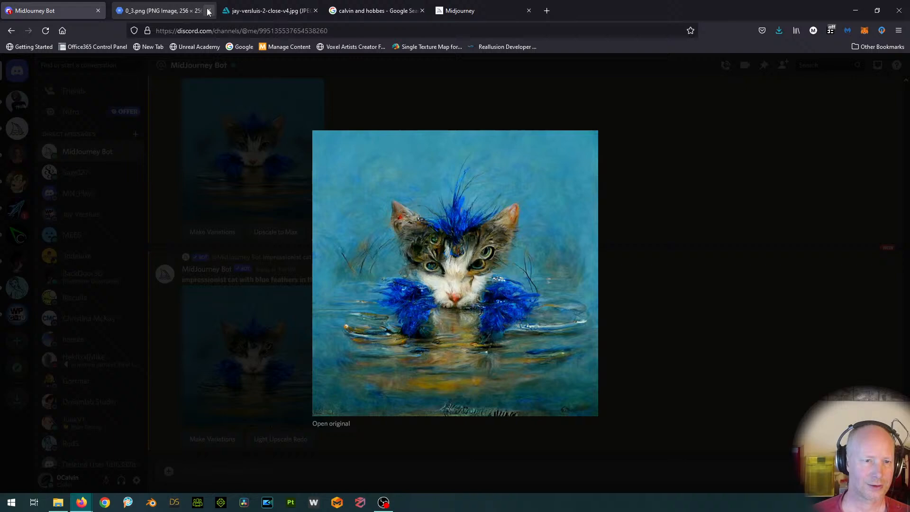
{"action": "left_click", "coordinate": [743, 166]}
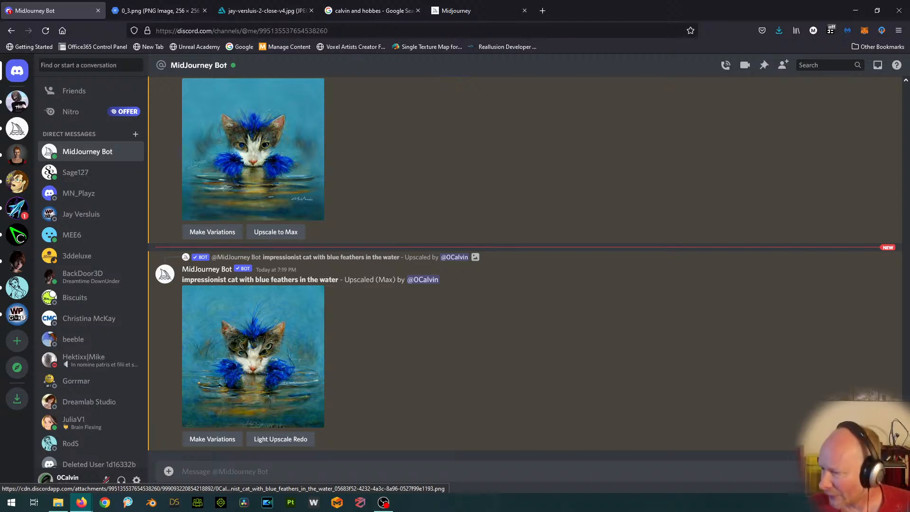
Step: Try to upscale the second image of the lava-wave tiger grid and check the job's outcome
{"action": "scroll", "coordinate": [465, 331], "scroll_direction": "up", "scroll_amount": 10}
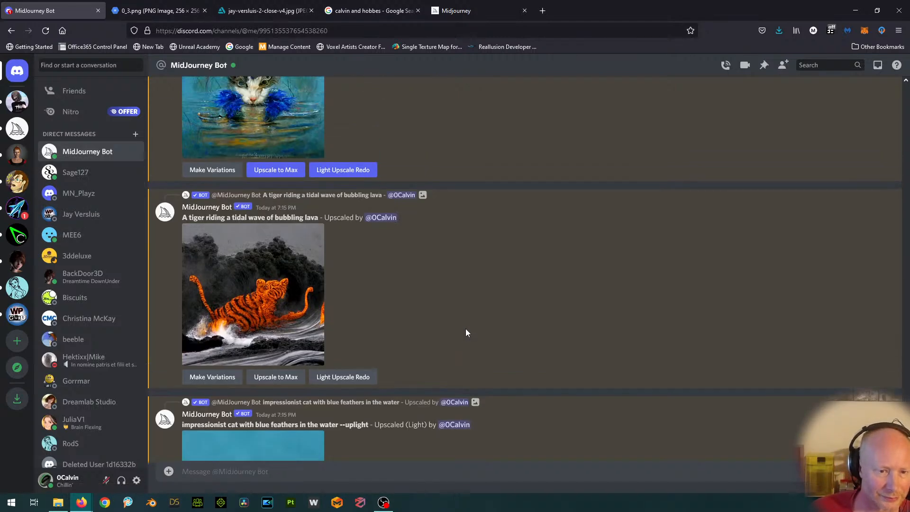
{"action": "scroll", "coordinate": [466, 328], "scroll_direction": "up", "scroll_amount": 5}
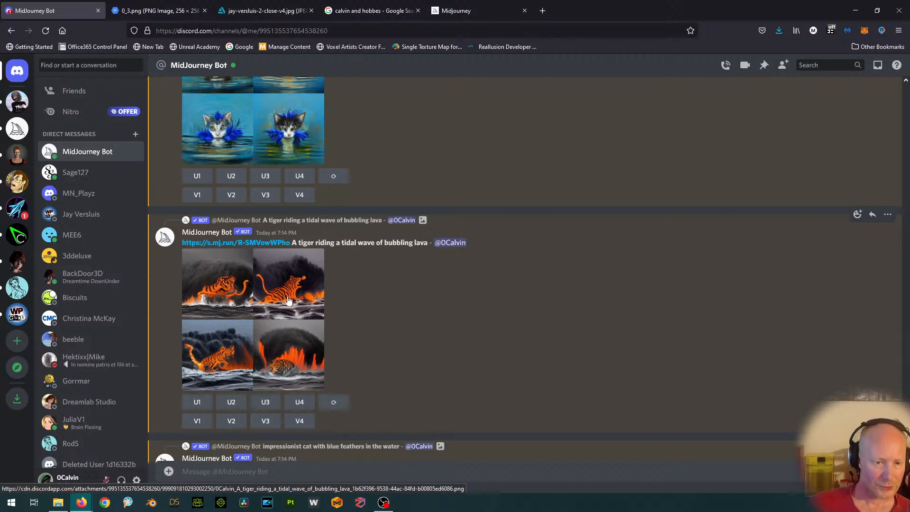
{"action": "left_click", "coordinate": [230, 403]}
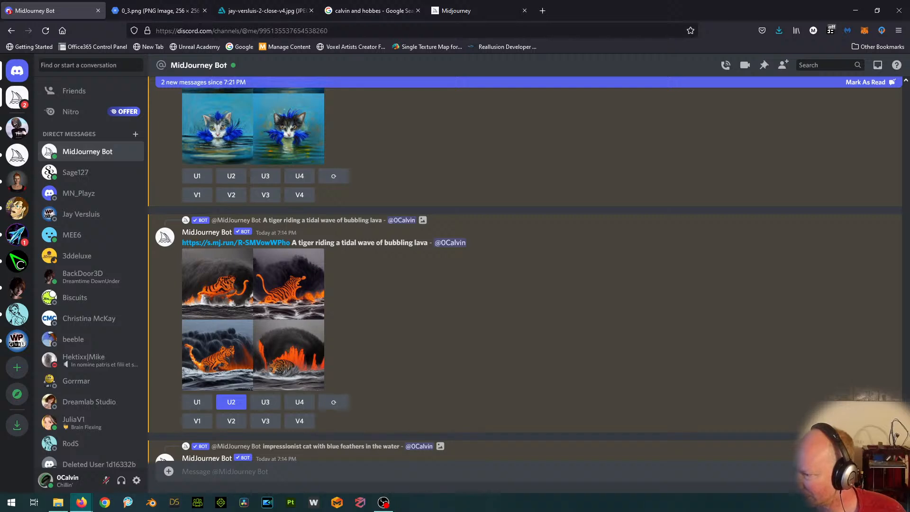
{"action": "scroll", "coordinate": [496, 307], "scroll_direction": "down", "scroll_amount": 5}
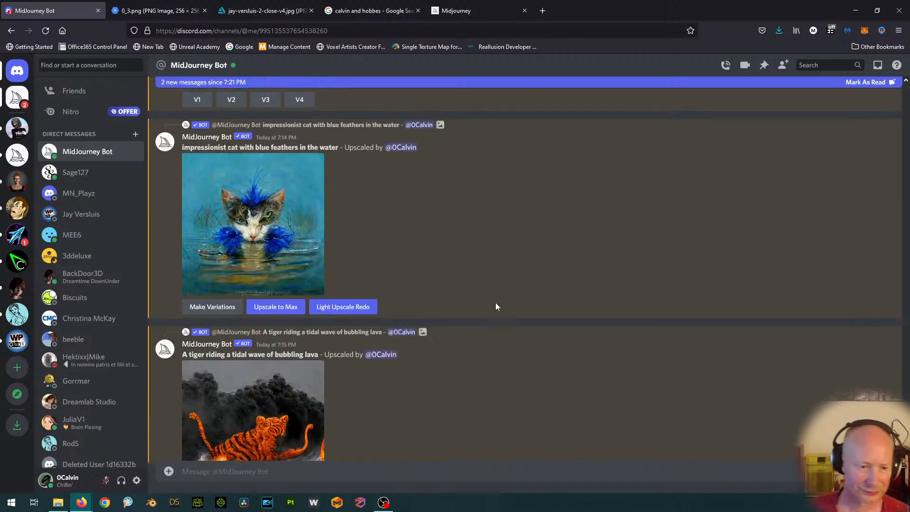
{"action": "scroll", "coordinate": [497, 438], "scroll_direction": "down", "scroll_amount": 10}
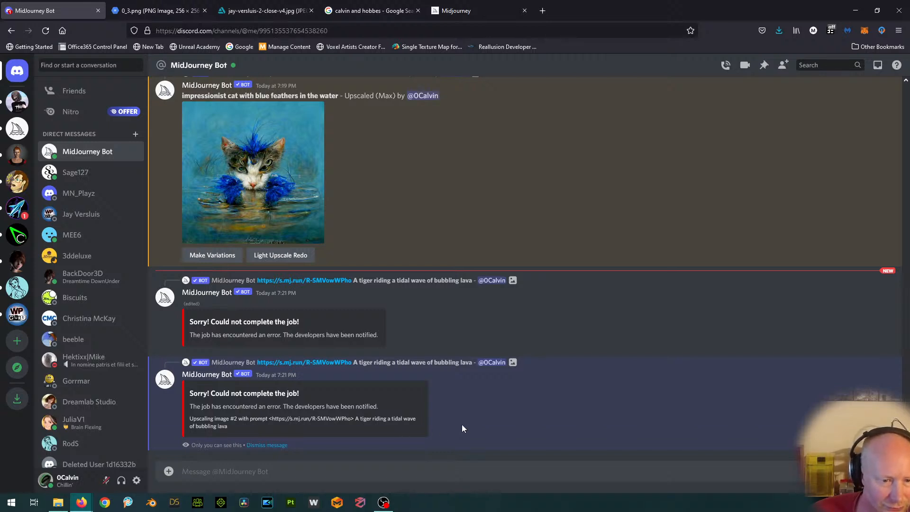
{"action": "scroll", "coordinate": [541, 390], "scroll_direction": "up", "scroll_amount": 1}
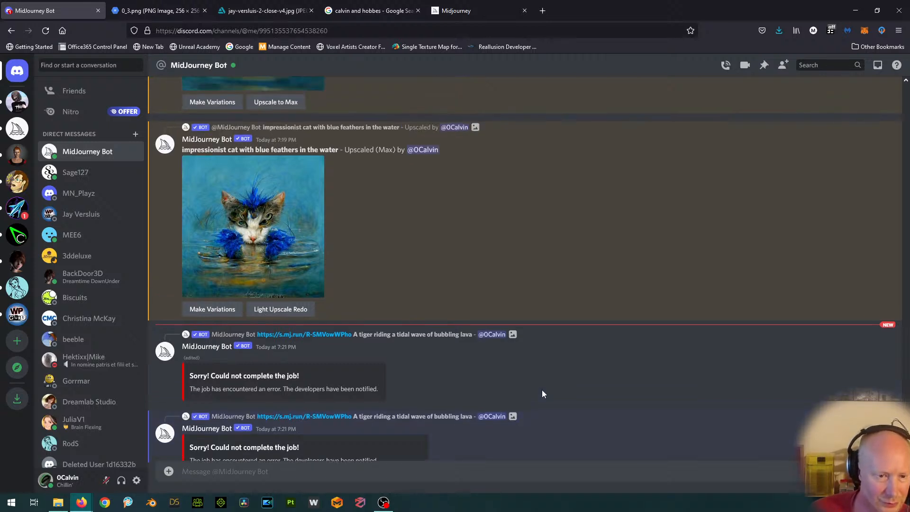
{"action": "scroll", "coordinate": [542, 389], "scroll_direction": "down", "scroll_amount": 1}
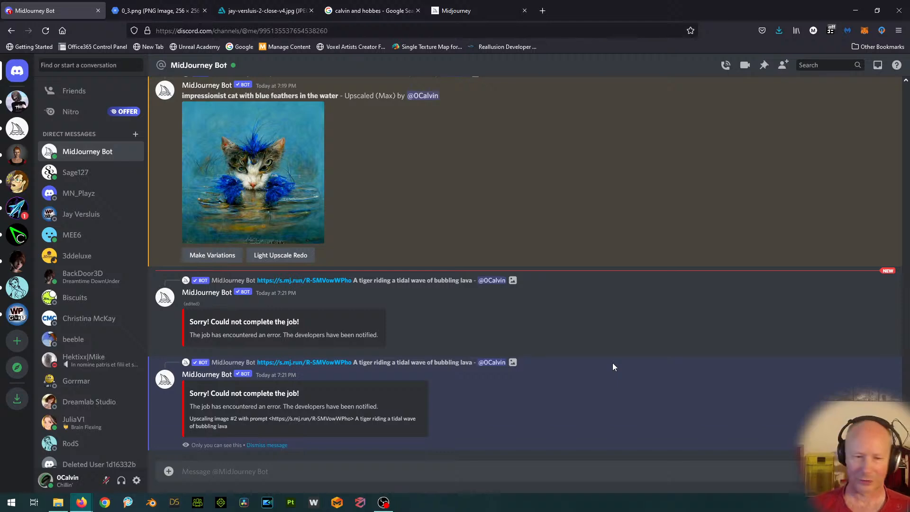
Step: Request the upscale of the lava-wave grid's second tiger image again and follow its progress
{"action": "scroll", "coordinate": [542, 351], "scroll_direction": "up", "scroll_amount": 3}
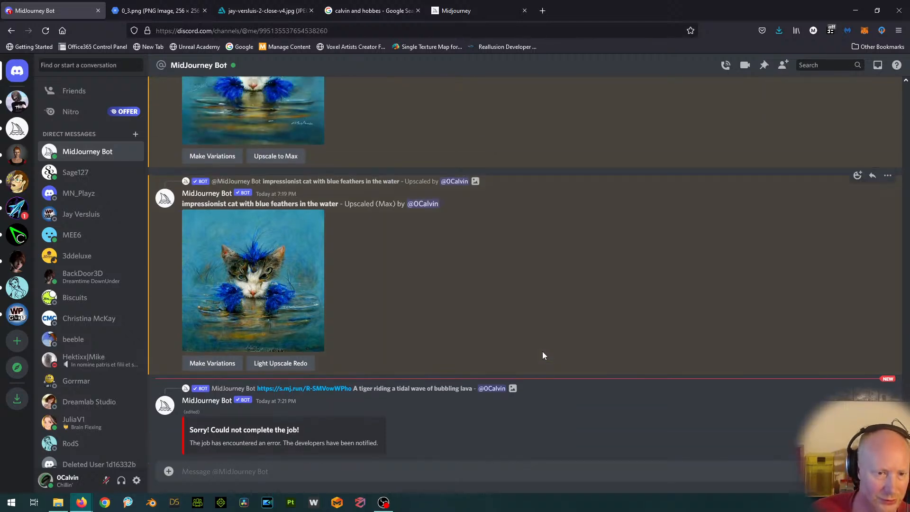
{"action": "scroll", "coordinate": [542, 351], "scroll_direction": "up", "scroll_amount": 10}
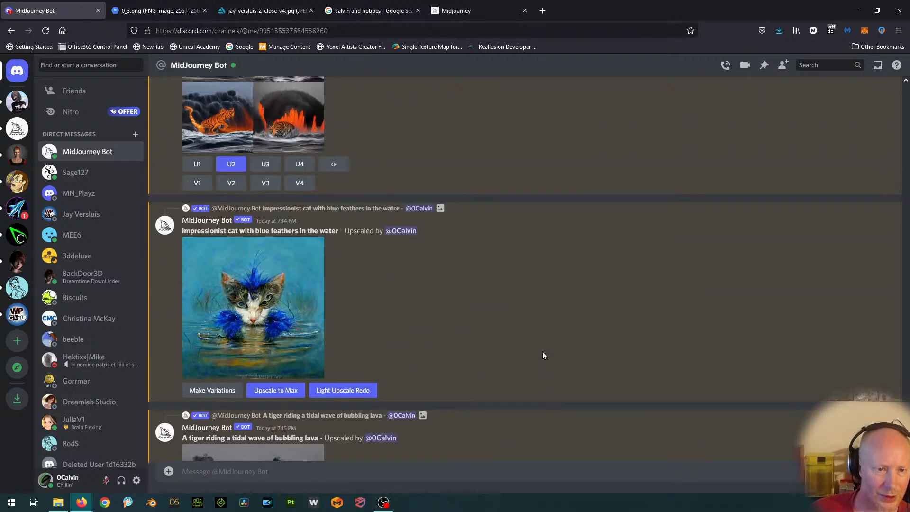
{"action": "scroll", "coordinate": [542, 355], "scroll_direction": "down", "scroll_amount": 4}
{"action": "scroll", "coordinate": [543, 356], "scroll_direction": "up", "scroll_amount": 8}
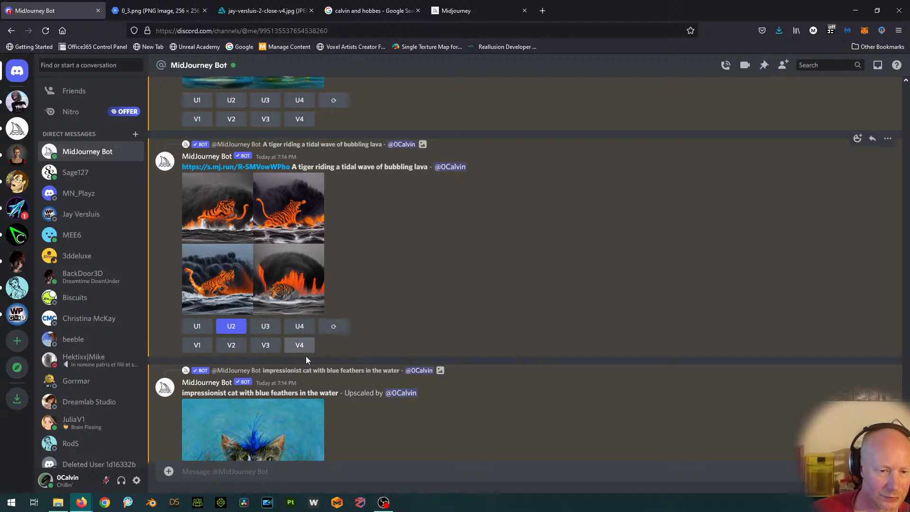
{"action": "scroll", "coordinate": [445, 316], "scroll_direction": "up", "scroll_amount": 1}
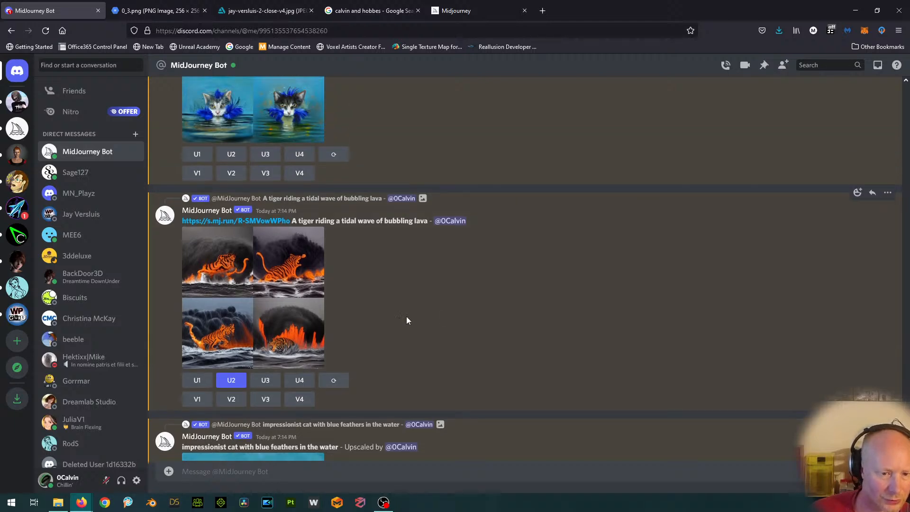
{"action": "left_click", "coordinate": [230, 381]}
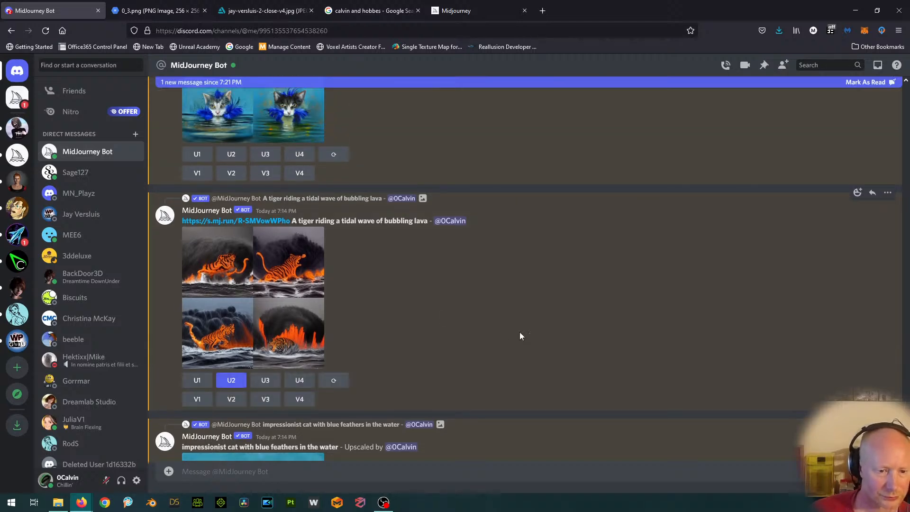
{"action": "scroll", "coordinate": [516, 341], "scroll_direction": "down", "scroll_amount": 10}
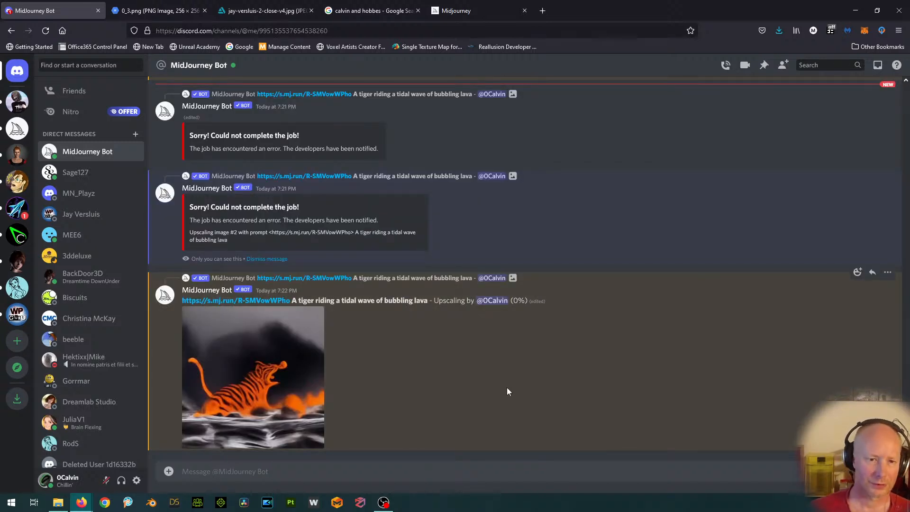
{"action": "scroll", "coordinate": [507, 387], "scroll_direction": "up", "scroll_amount": 4}
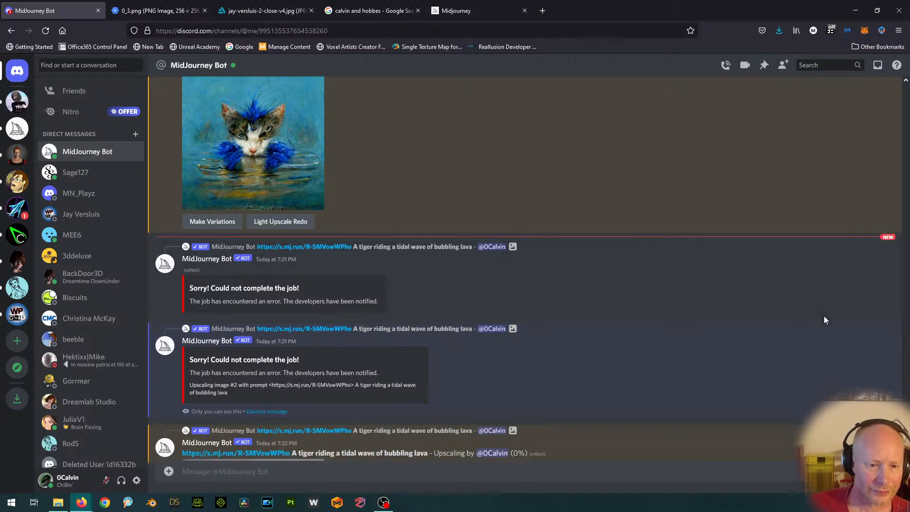
{"action": "scroll", "coordinate": [824, 319], "scroll_direction": "down", "scroll_amount": 4}
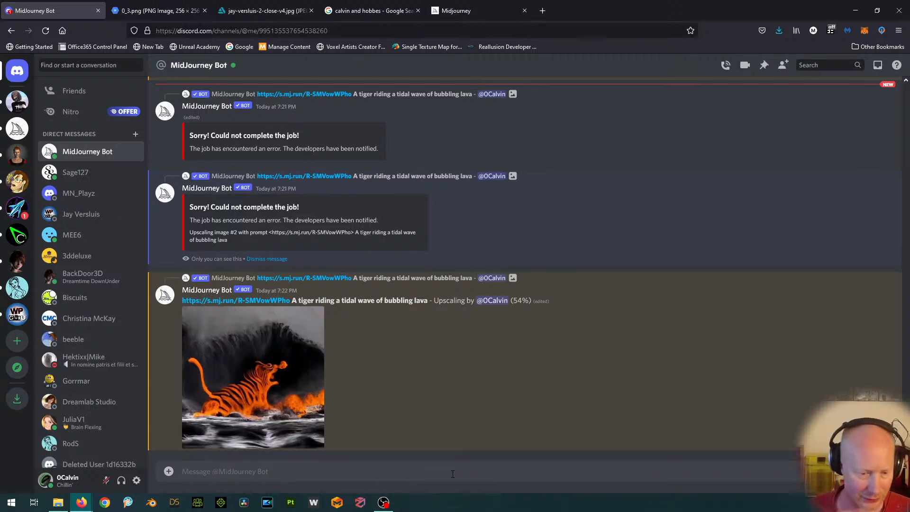
Step: Generate a Midjourney image grid with the prompt "mermaid at the beach in the moonlight photo"
{"action": "type", "text": "/imagine"}
{"action": "key", "text": "Tab"}
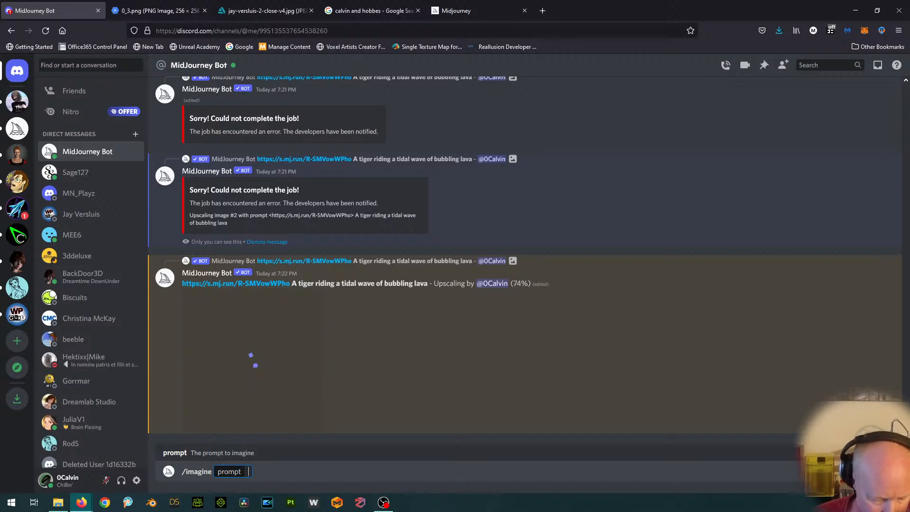
{"action": "type", "text": "mermaid at"}
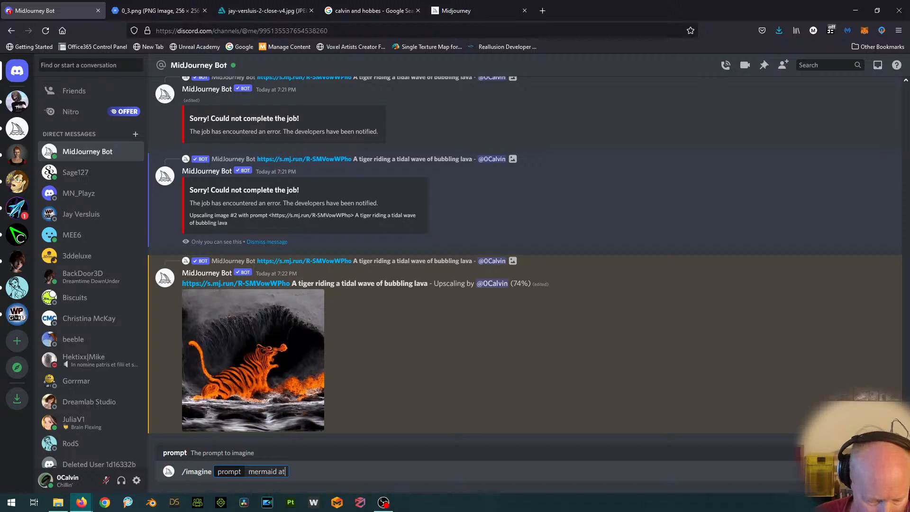
{"action": "type", "text": " the beac"}
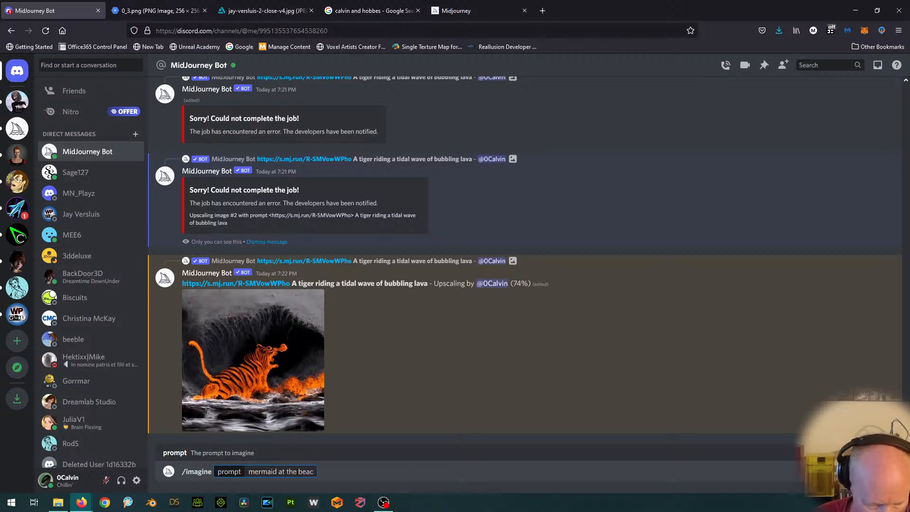
{"action": "type", "text": "h in the moonlight"}
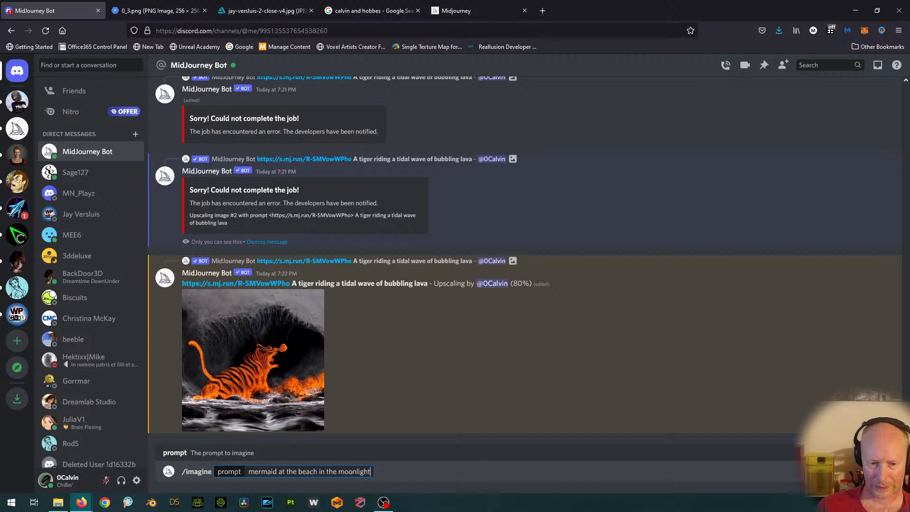
{"action": "type", "text": "p"}
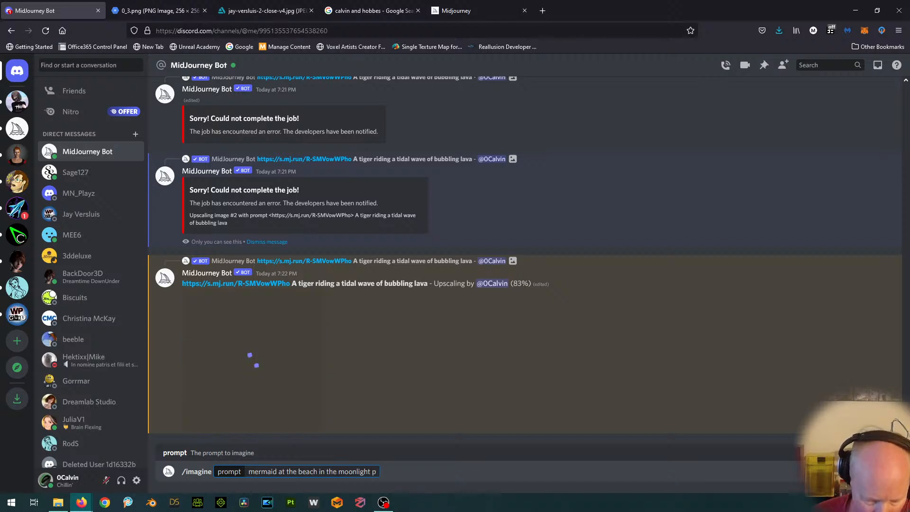
{"action": "type", "text": "hoto"}
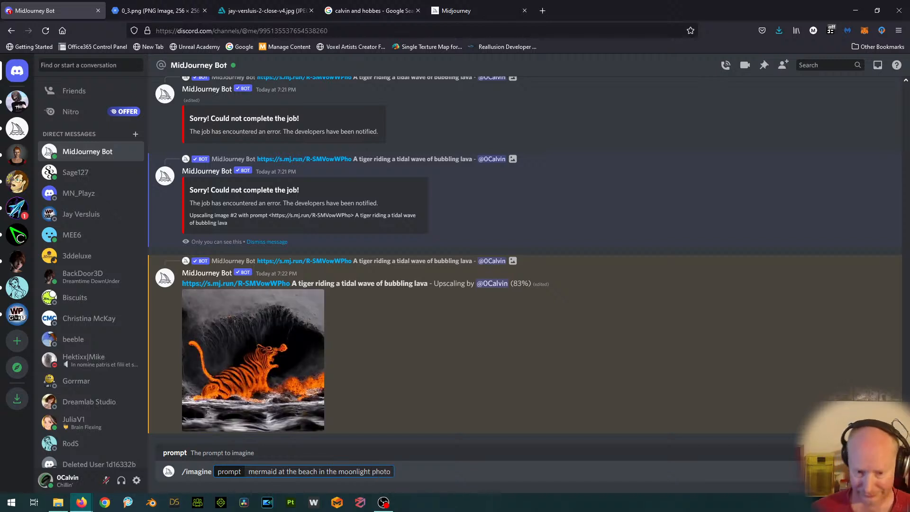
{"action": "key", "text": "Return"}
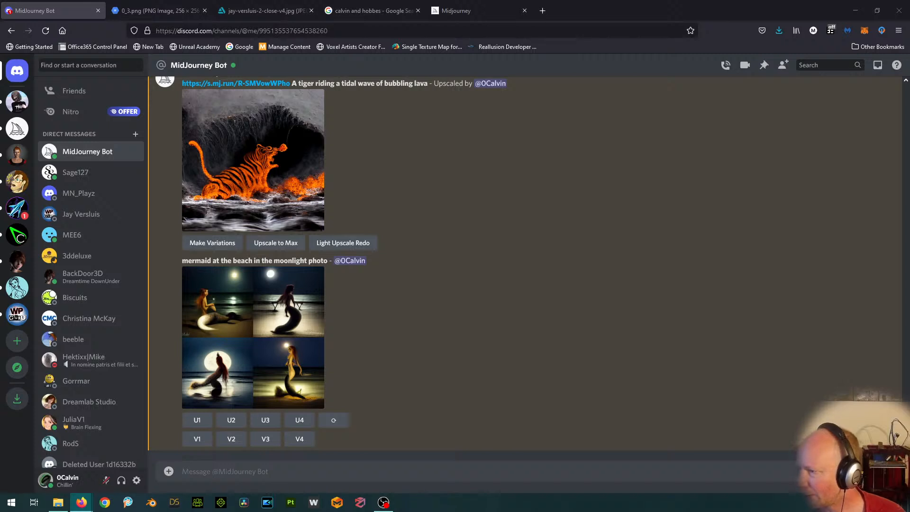
Step: Generate an image grid with the prompt "Candy mountain with strawberry ice-cream hills and a chocolate lake with raining marshmallows"
{"action": "left_click", "coordinate": [277, 473]}
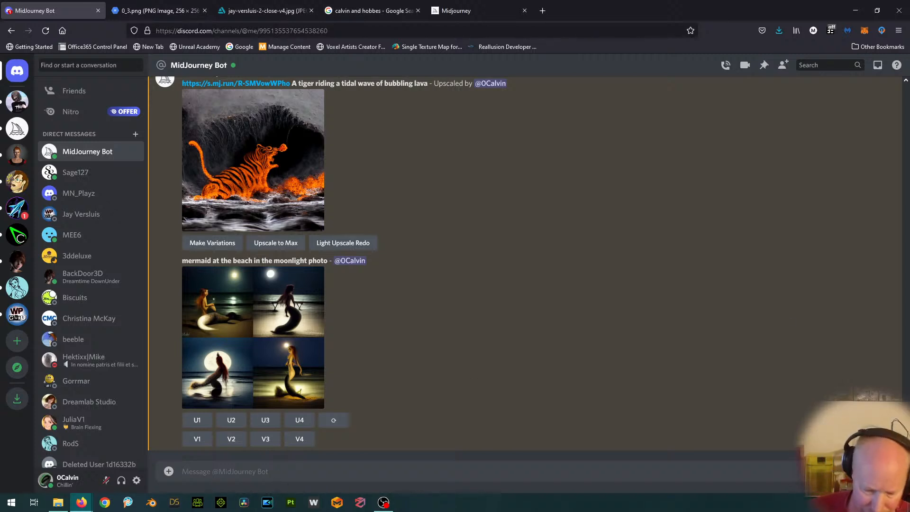
{"action": "type", "text": "/imagiu"}
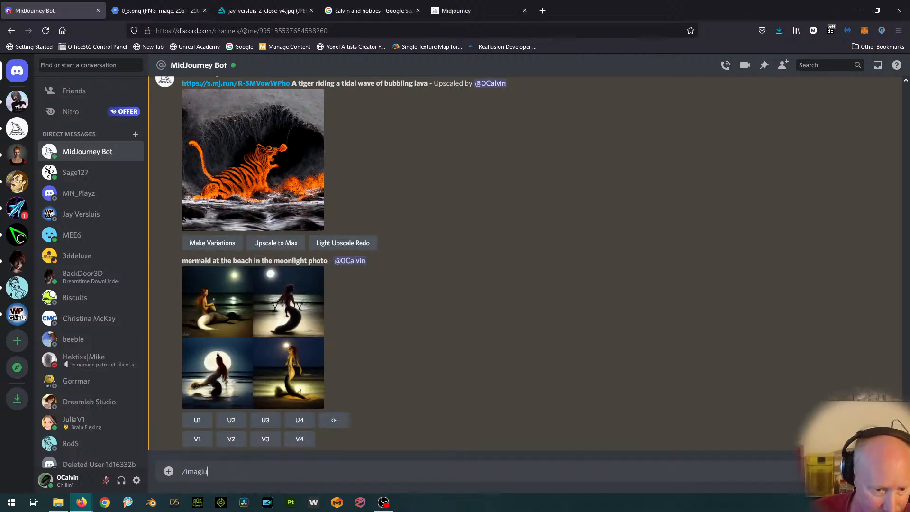
{"action": "key", "text": "BackSpace"}
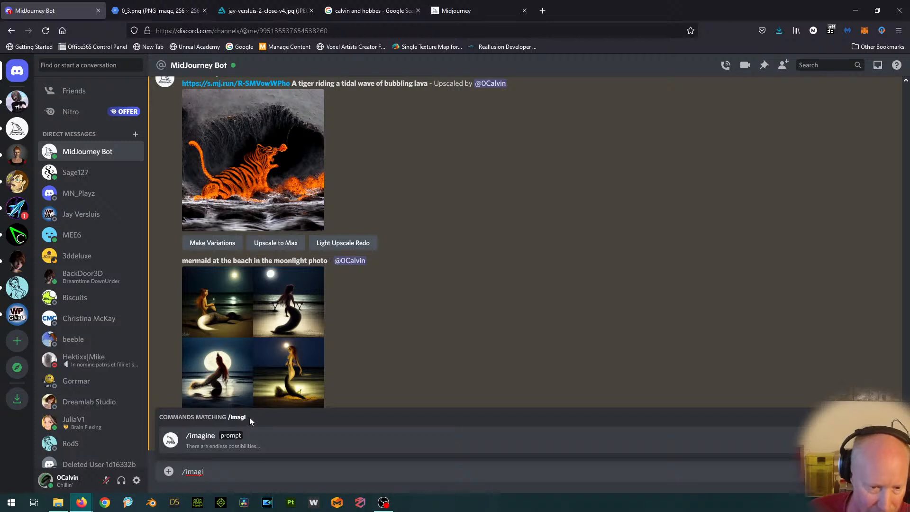
{"action": "left_click", "coordinate": [227, 440]}
{"action": "type", "text": "Candy mountain with strawberry ice-cream hills and a chocolate lake with raining marshmallows"}
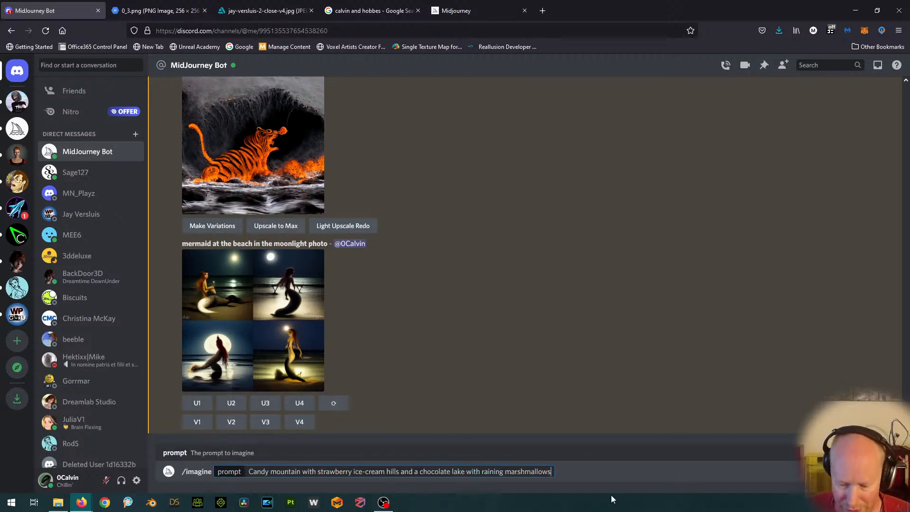
{"action": "key", "text": "Return"}
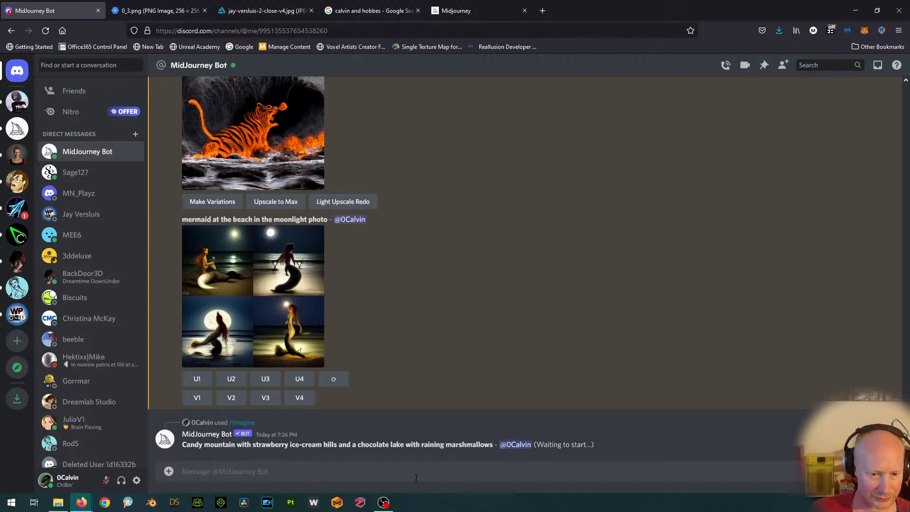
Step: Look through the recent jobs in the bot conversation, from the candy mountain render back to the upscaled lava-wave tiger
{"action": "scroll", "coordinate": [535, 406], "scroll_direction": "up", "scroll_amount": 5}
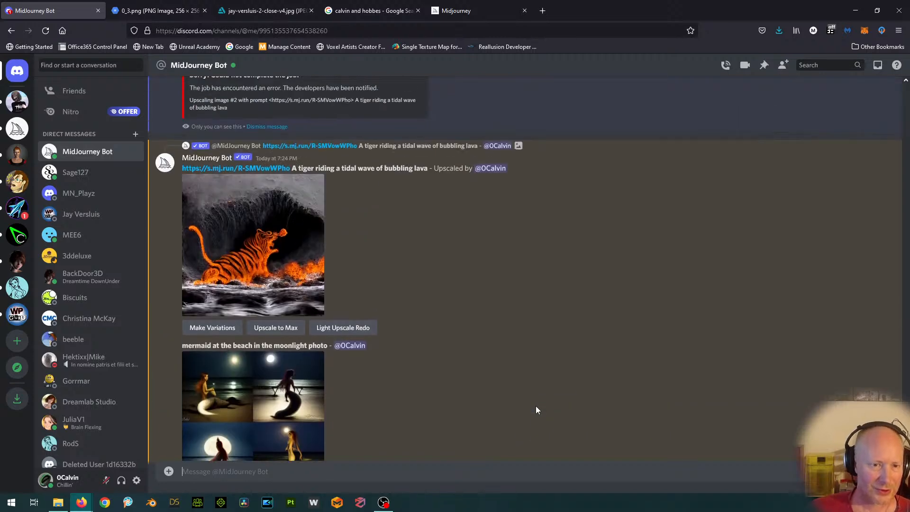
{"action": "scroll", "coordinate": [539, 405], "scroll_direction": "down", "scroll_amount": 5}
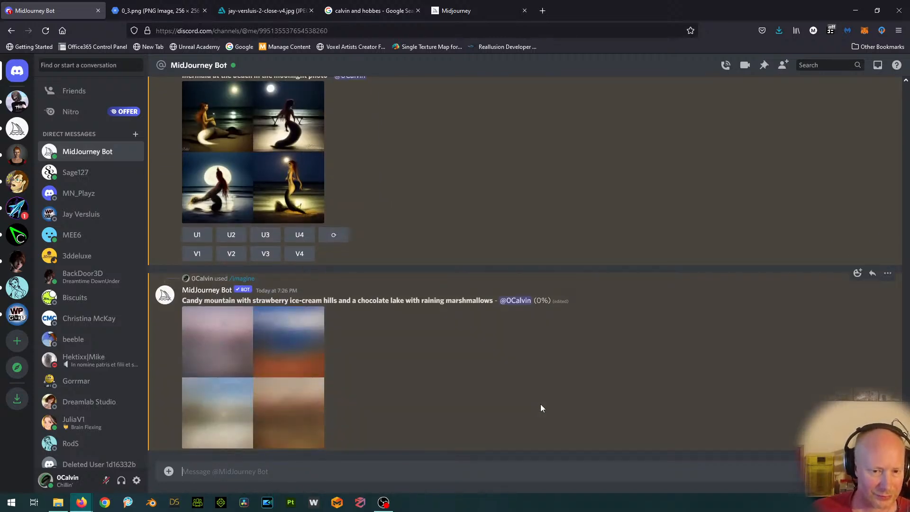
{"action": "scroll", "coordinate": [540, 403], "scroll_direction": "up", "scroll_amount": 8}
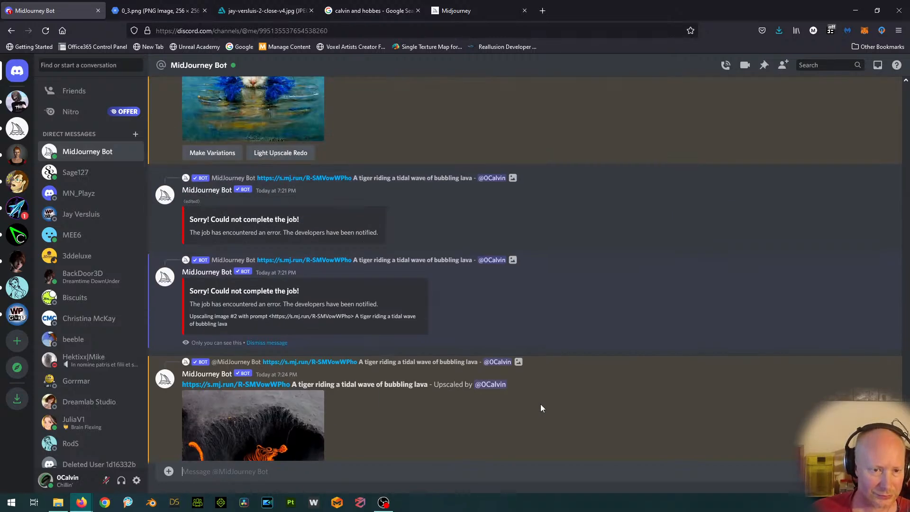
{"action": "scroll", "coordinate": [540, 404], "scroll_direction": "down", "scroll_amount": 5}
{"action": "scroll", "coordinate": [542, 409], "scroll_direction": "down", "scroll_amount": 5}
{"action": "scroll", "coordinate": [585, 325], "scroll_direction": "up", "scroll_amount": 8}
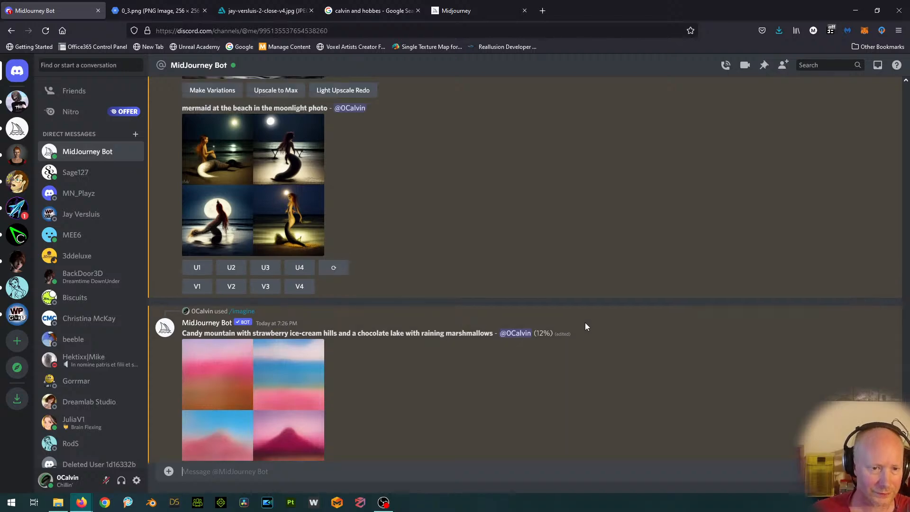
{"action": "scroll", "coordinate": [587, 323], "scroll_direction": "up", "scroll_amount": 5}
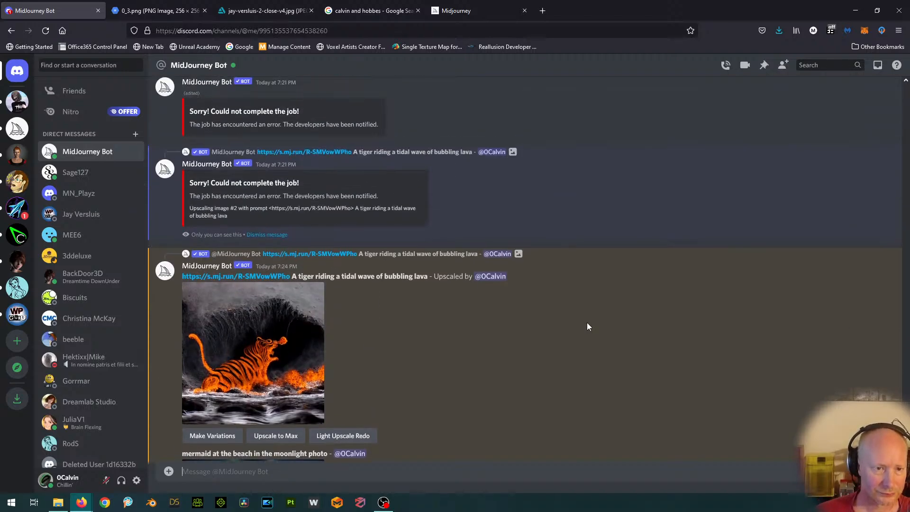
{"action": "scroll", "coordinate": [587, 323], "scroll_direction": "up", "scroll_amount": 4}
{"action": "scroll", "coordinate": [587, 322], "scroll_direction": "down", "scroll_amount": 7}
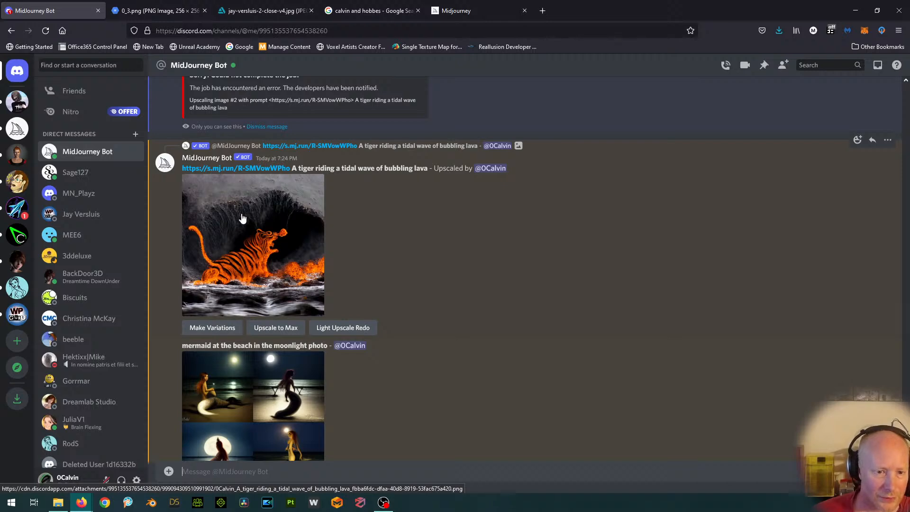
Step: Inspect the original of the upscaled lava-wave tiger at full size, and return to the bot conversation
{"action": "left_click", "coordinate": [250, 240]}
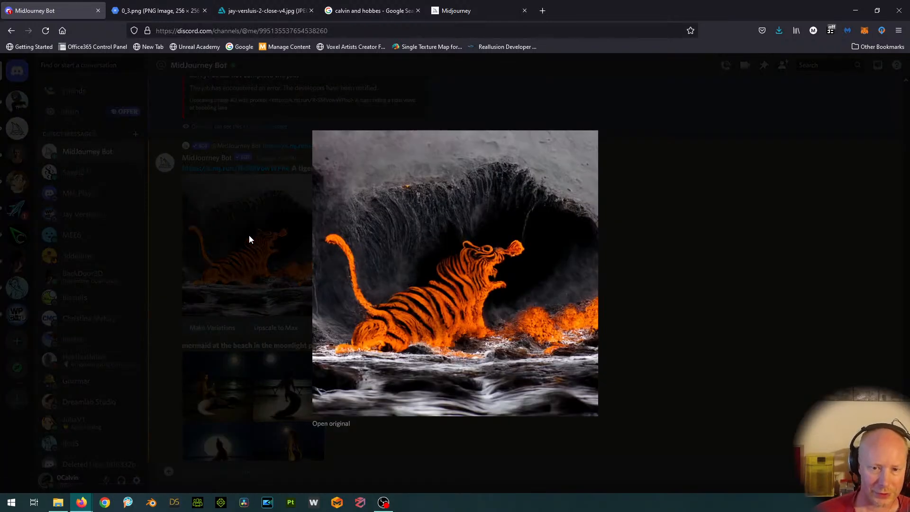
{"action": "left_click", "coordinate": [332, 423]}
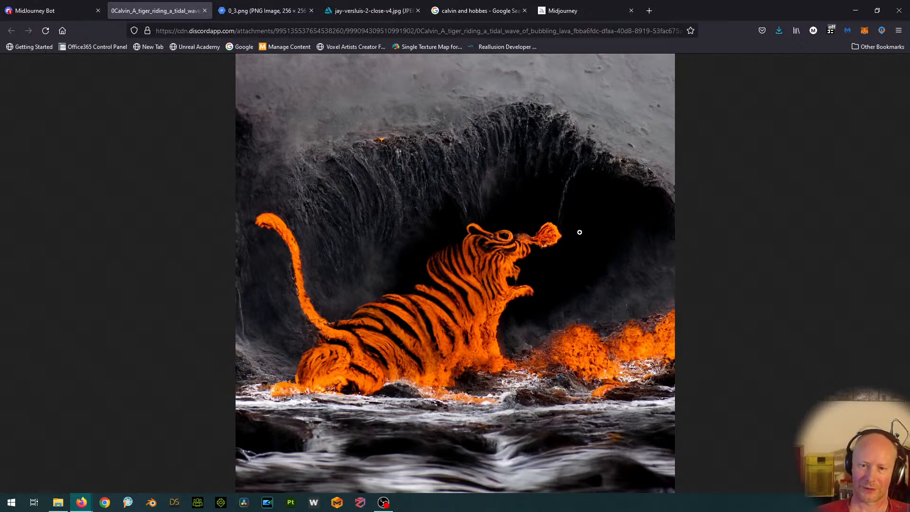
{"action": "left_click", "coordinate": [206, 11]}
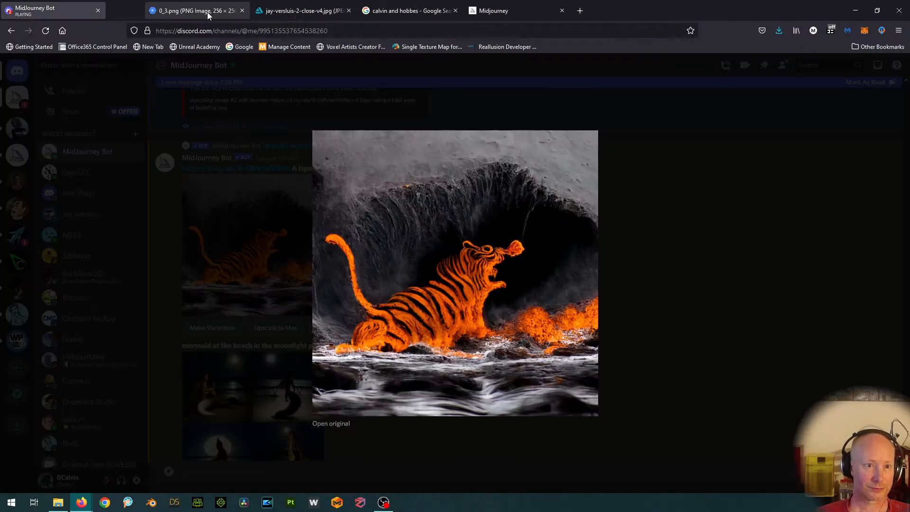
{"action": "left_click", "coordinate": [730, 254]}
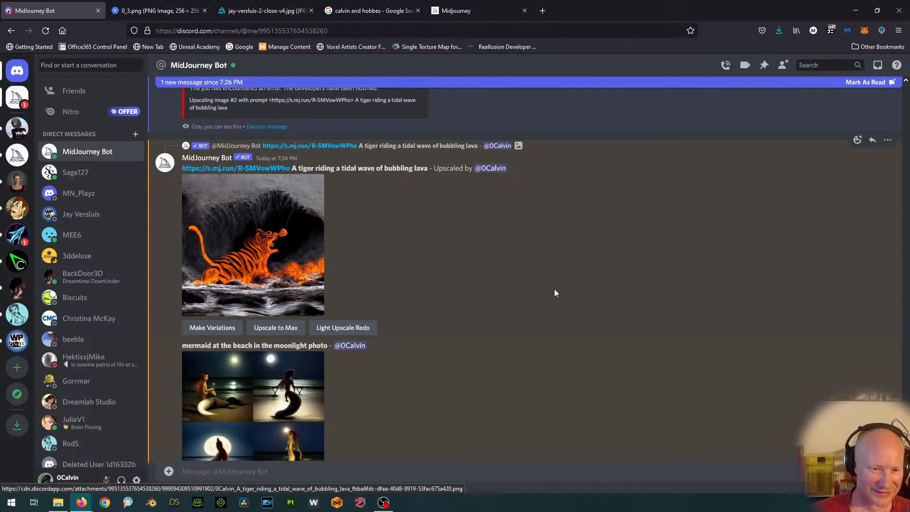
Step: Examine the moonlit mermaid grid enlarged, and request upscales of its first and second images
{"action": "scroll", "coordinate": [554, 290], "scroll_direction": "down", "scroll_amount": 2}
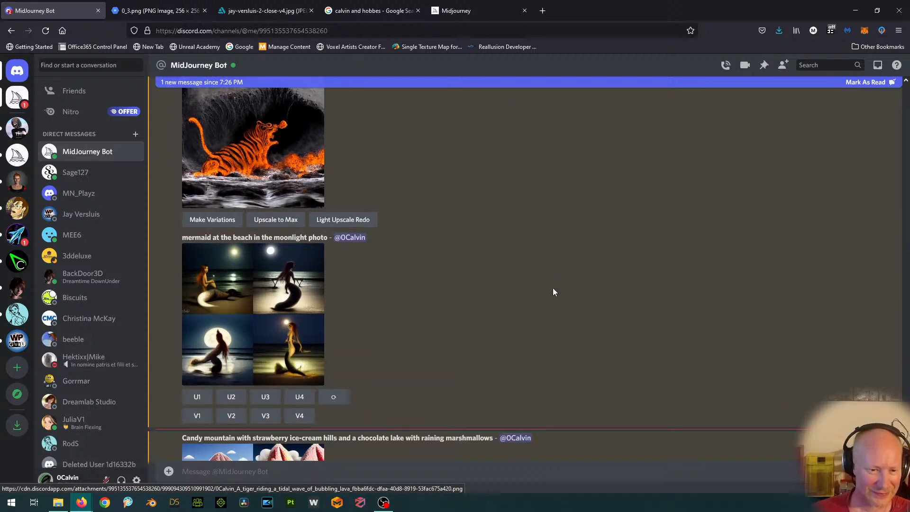
{"action": "left_click", "coordinate": [283, 275]}
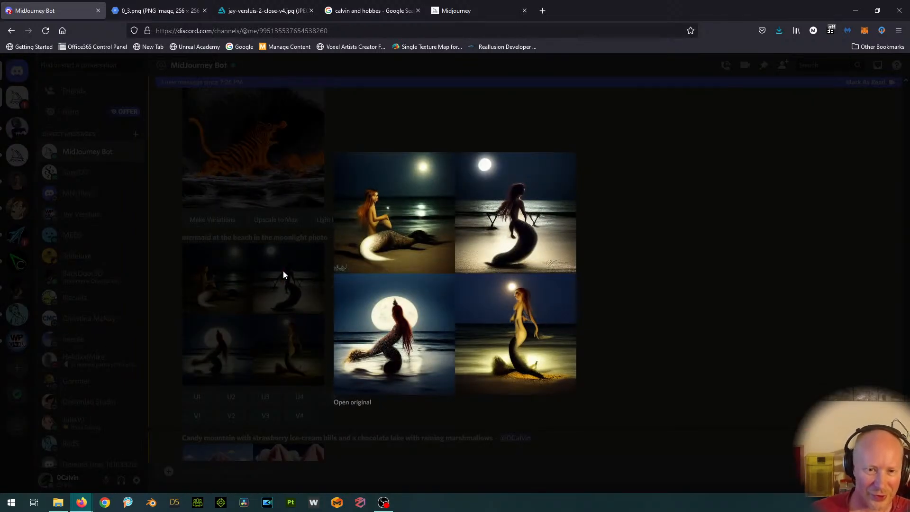
{"action": "left_click", "coordinate": [746, 190]}
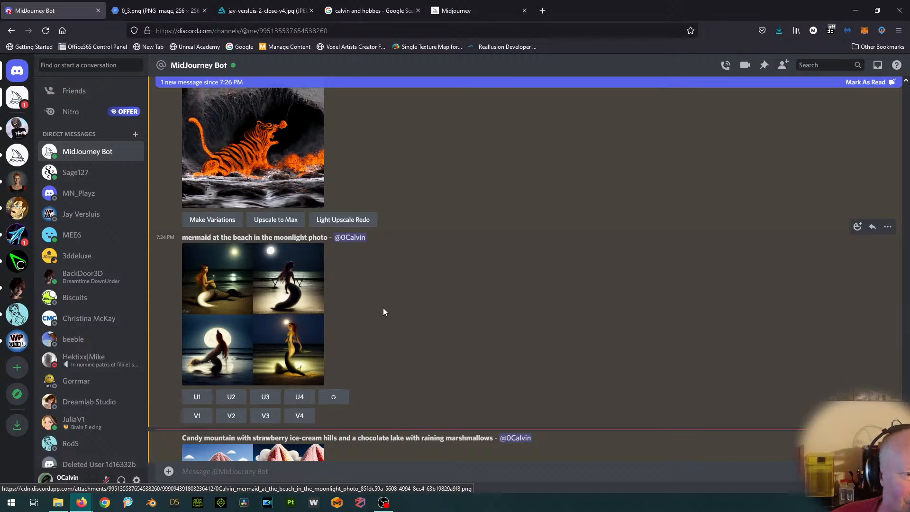
{"action": "left_click", "coordinate": [282, 288]}
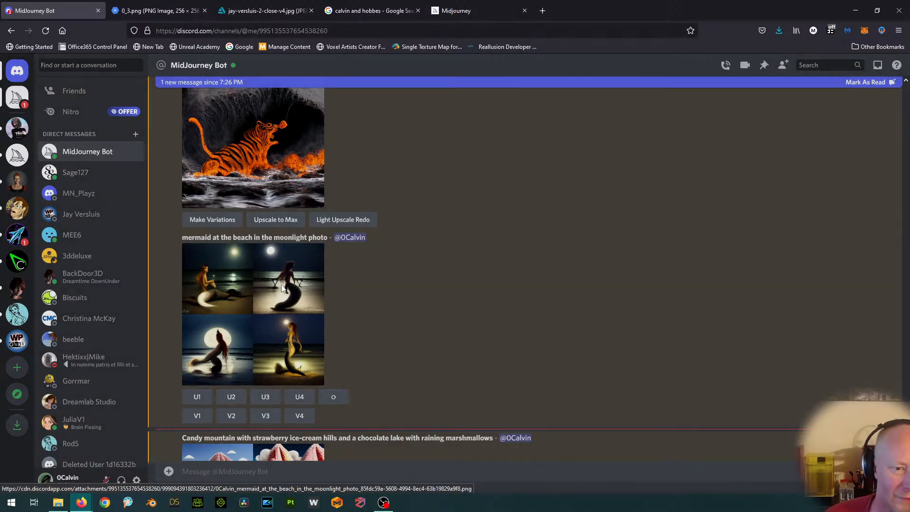
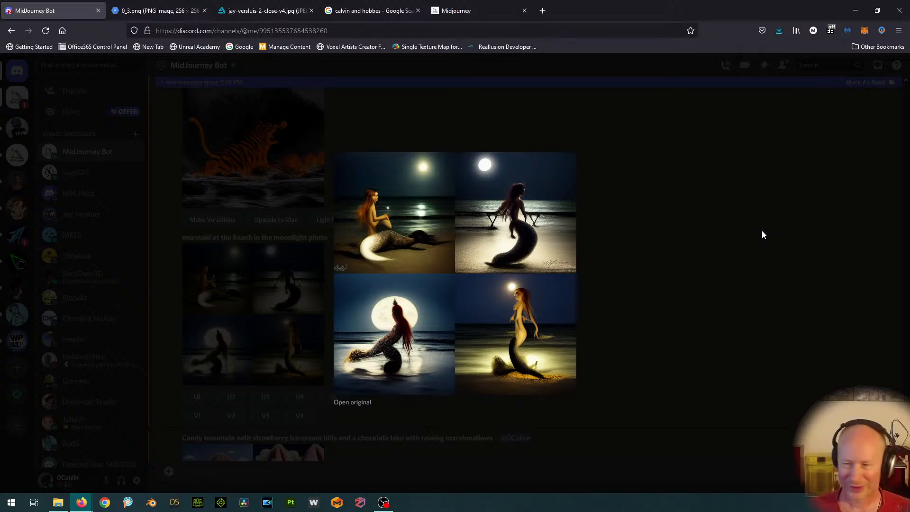
{"action": "left_click", "coordinate": [761, 231]}
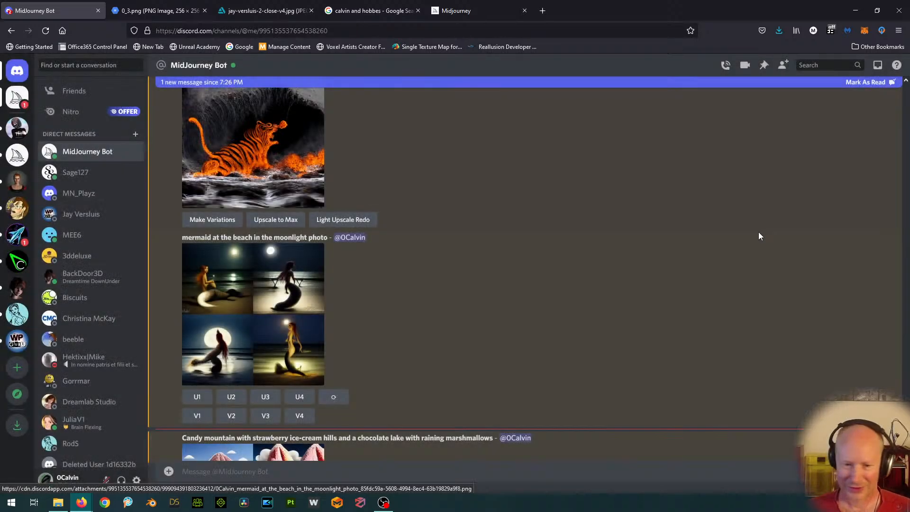
{"action": "left_click", "coordinate": [195, 398]}
{"action": "left_click", "coordinate": [231, 398]}
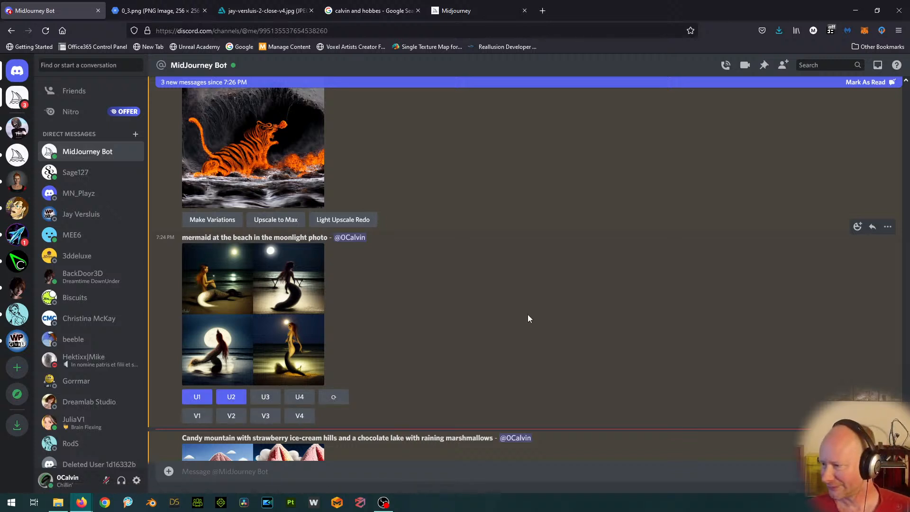
Step: Find the candy mountain grid below the mermaid results and examine its four images enlarged
{"action": "scroll", "coordinate": [530, 317], "scroll_direction": "down", "scroll_amount": 3}
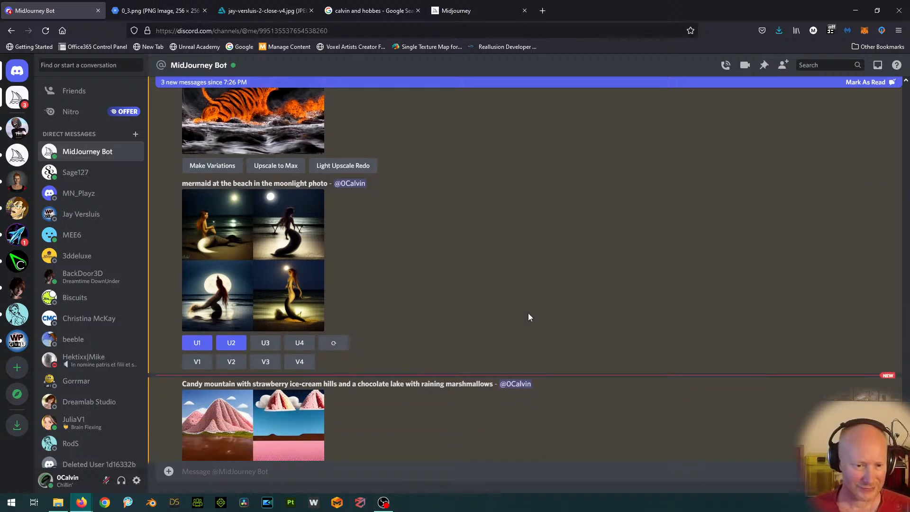
{"action": "scroll", "coordinate": [529, 317], "scroll_direction": "up", "scroll_amount": 2}
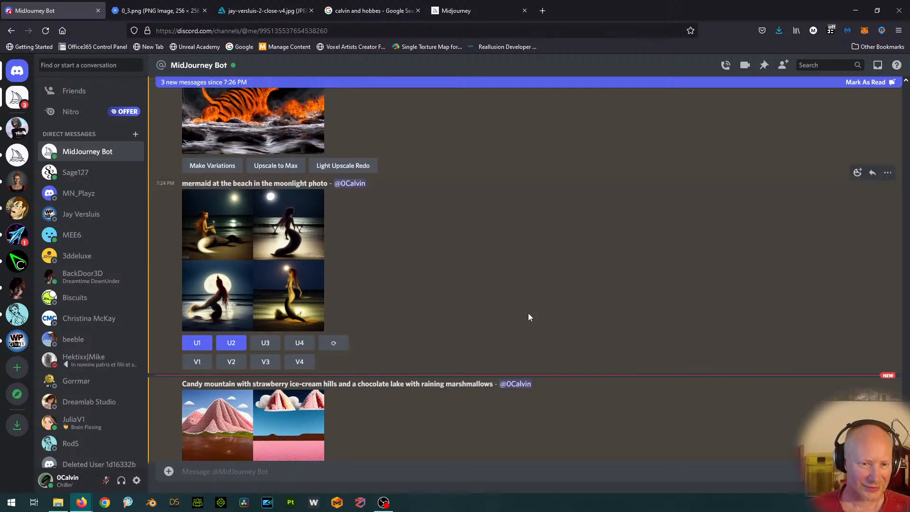
{"action": "scroll", "coordinate": [528, 313], "scroll_direction": "down", "scroll_amount": 4}
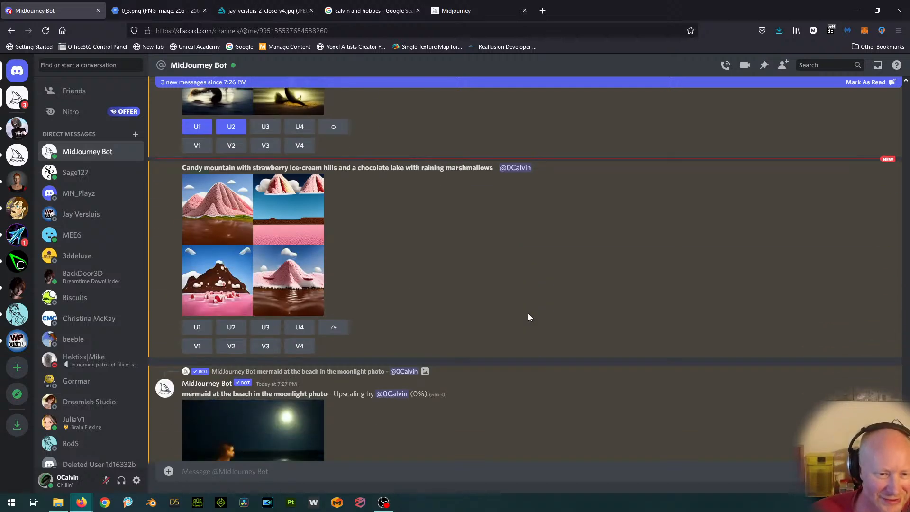
{"action": "left_click", "coordinate": [269, 237]}
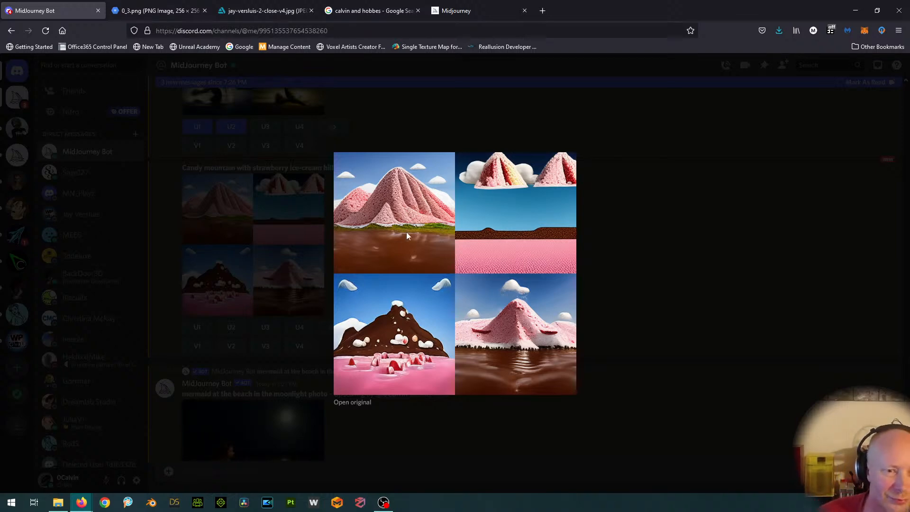
{"action": "left_click", "coordinate": [710, 203]}
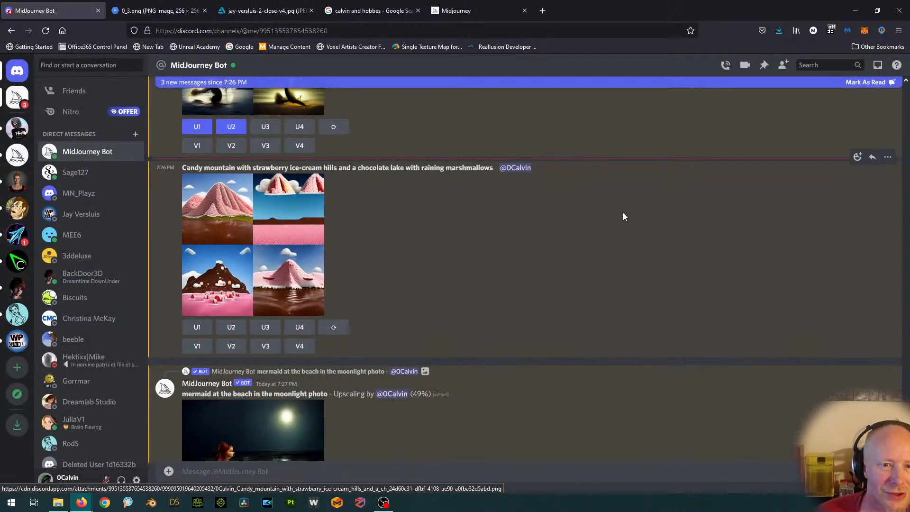
{"action": "left_click", "coordinate": [263, 221]}
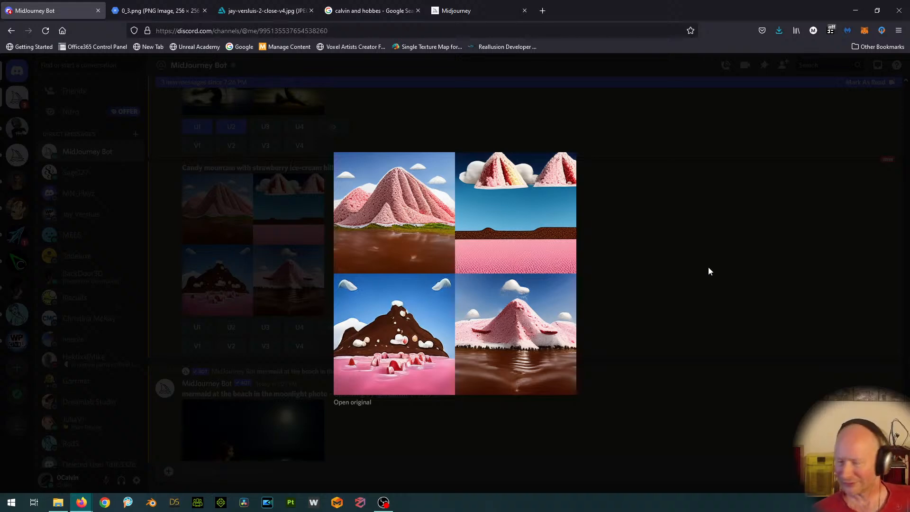
Step: Close the enlarged candy mountain grid and request upscales of its first and third images
{"action": "left_click", "coordinate": [732, 204]}
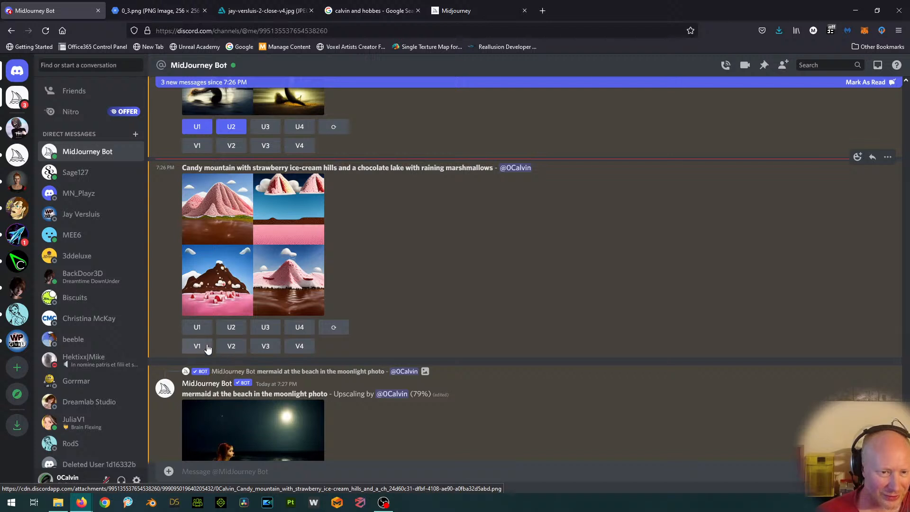
{"action": "left_click", "coordinate": [197, 331]}
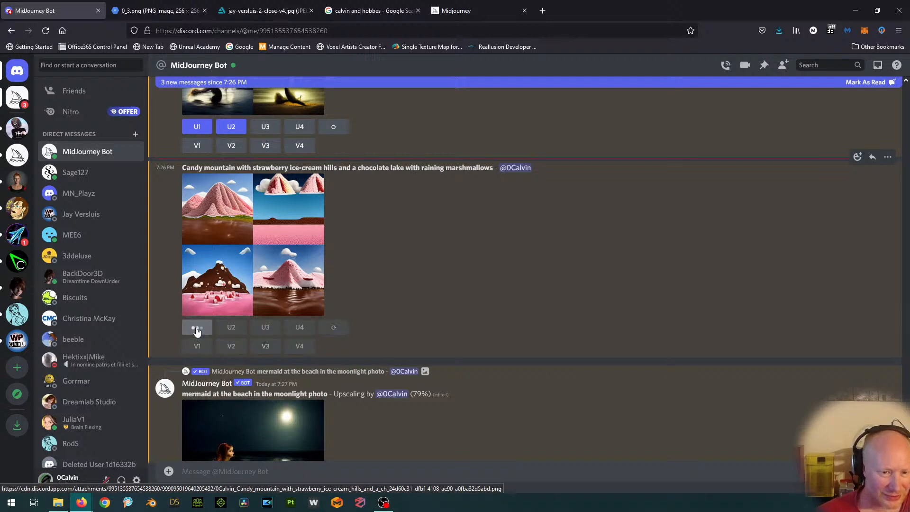
{"action": "left_click", "coordinate": [263, 331]}
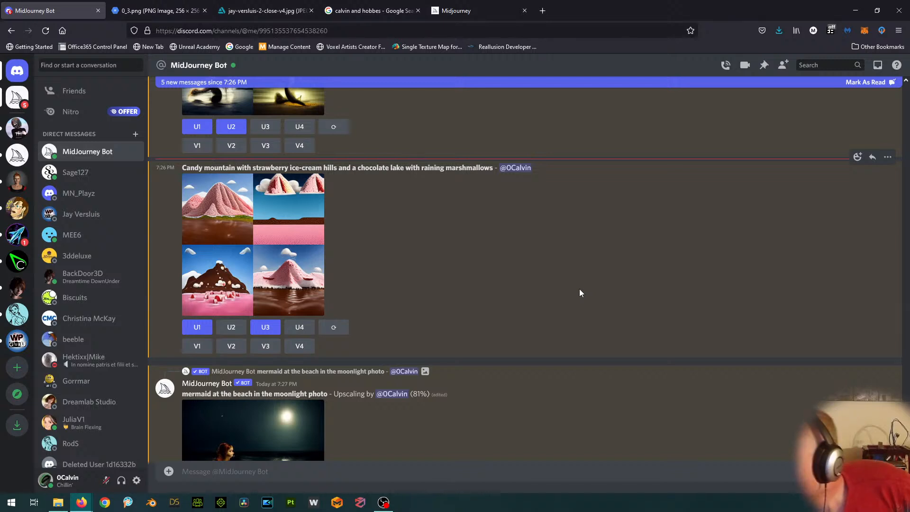
Step: Check the running upscale jobs, and request both an upscale and variations of the candy mountain grid's fourth image
{"action": "scroll", "coordinate": [569, 241], "scroll_direction": "down", "scroll_amount": 3}
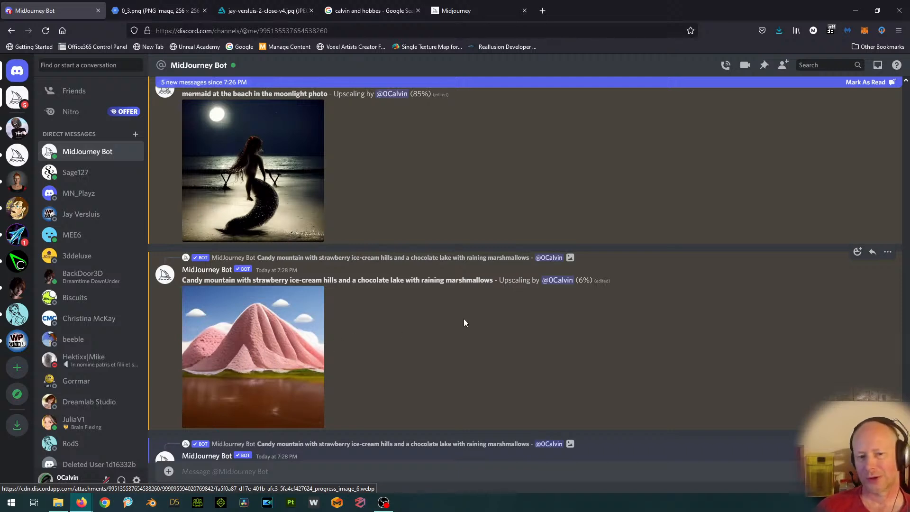
{"action": "scroll", "coordinate": [481, 332], "scroll_direction": "up", "scroll_amount": 3}
{"action": "scroll", "coordinate": [480, 336], "scroll_direction": "up", "scroll_amount": 4}
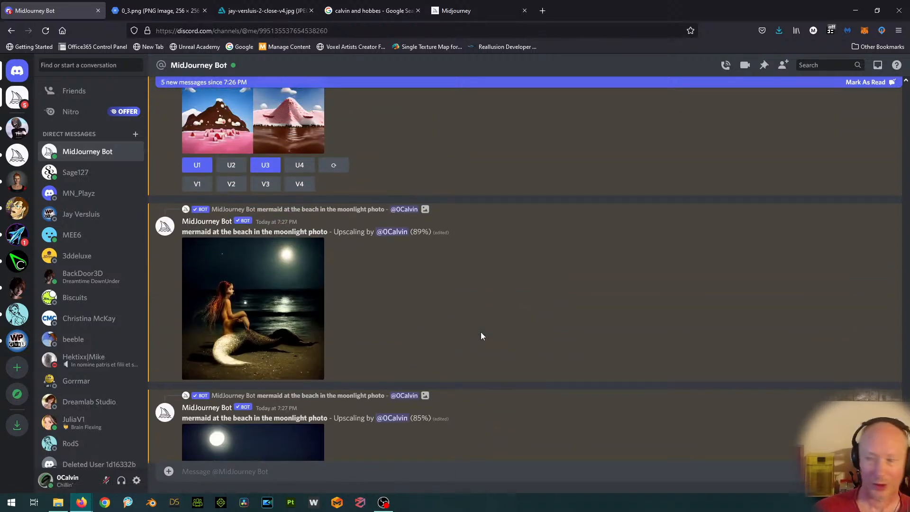
{"action": "scroll", "coordinate": [480, 335], "scroll_direction": "up", "scroll_amount": 2}
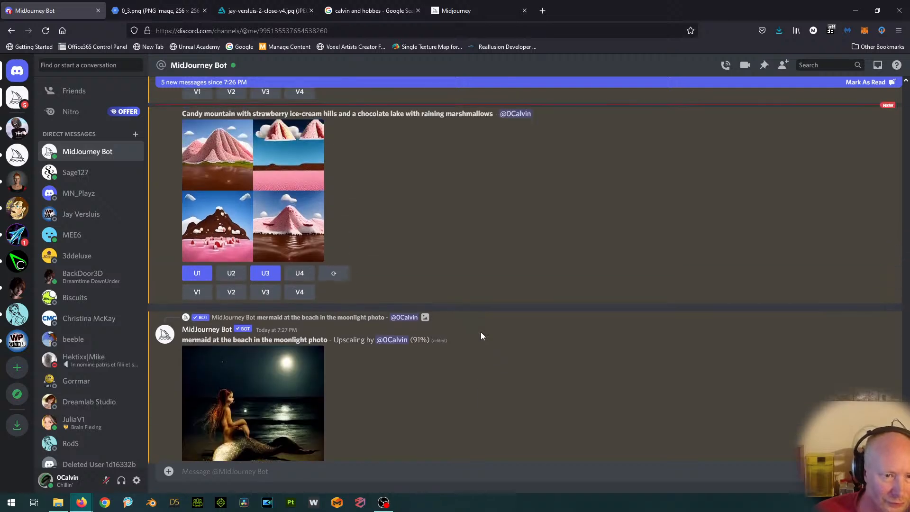
{"action": "scroll", "coordinate": [480, 335], "scroll_direction": "down", "scroll_amount": 3}
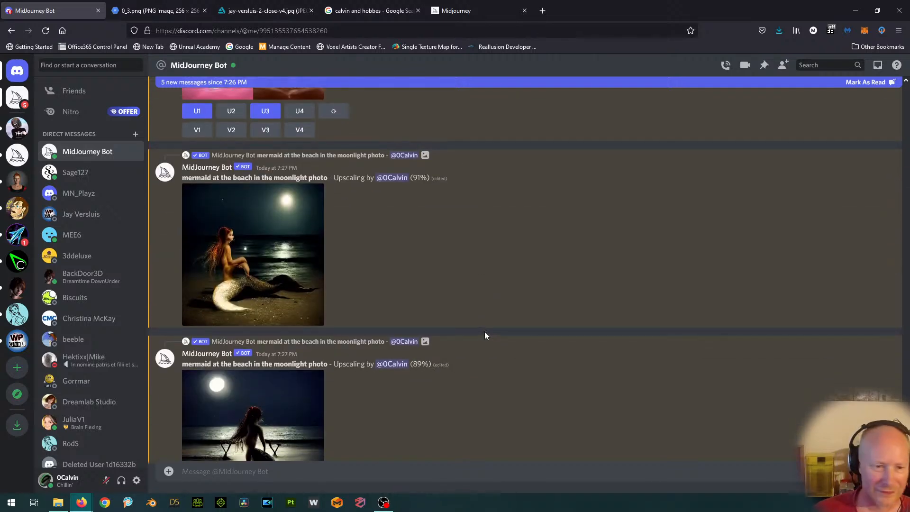
{"action": "scroll", "coordinate": [485, 332], "scroll_direction": "up", "scroll_amount": 5}
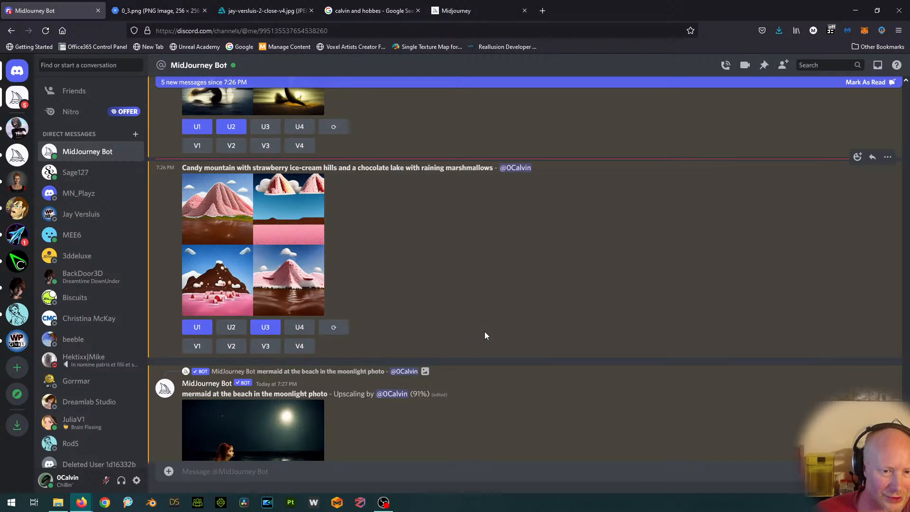
{"action": "scroll", "coordinate": [484, 335], "scroll_direction": "up", "scroll_amount": 1}
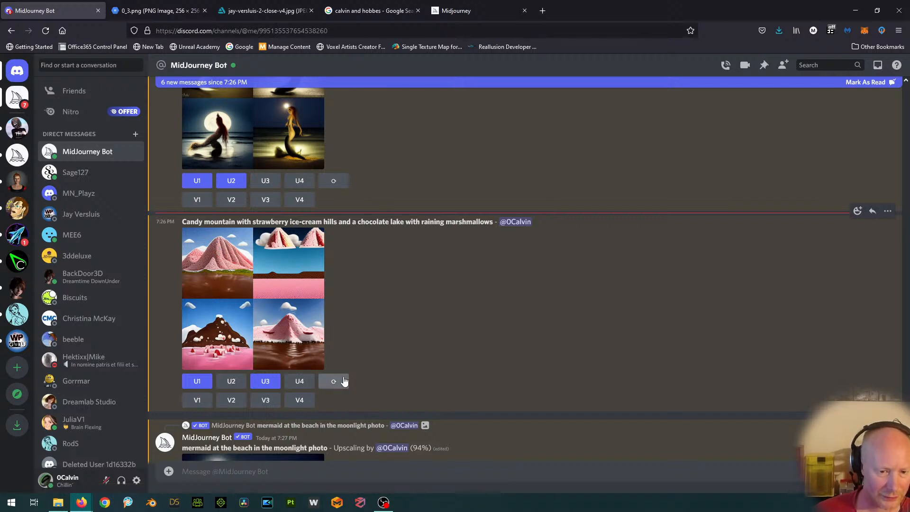
{"action": "left_click", "coordinate": [299, 382]}
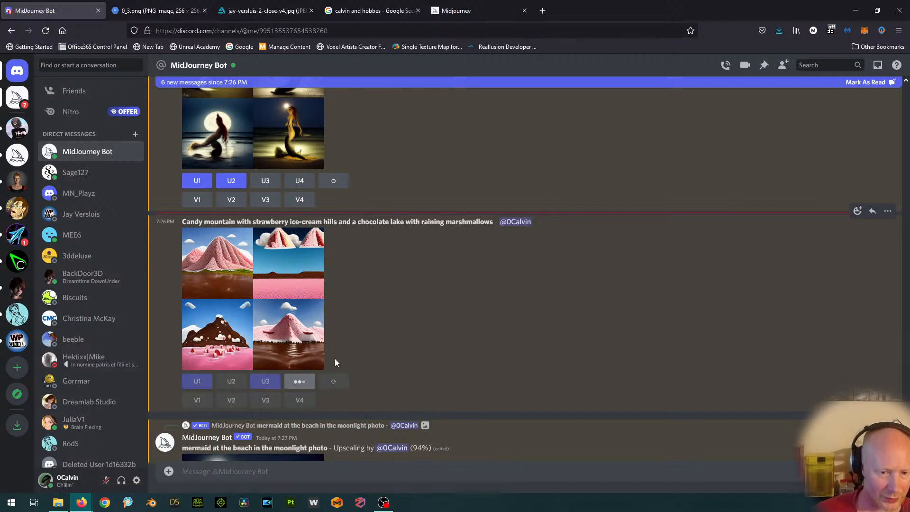
{"action": "left_click", "coordinate": [297, 402]}
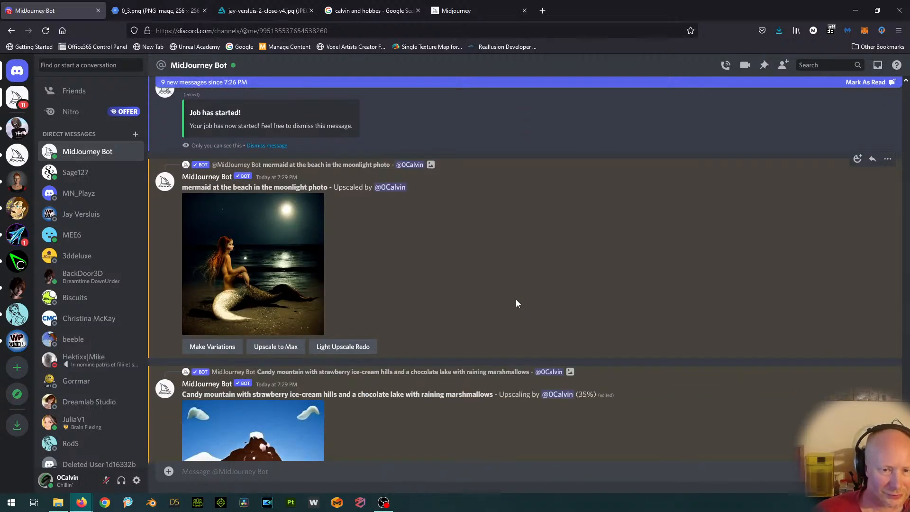
Step: Inspect the original of the upscaled seated mermaid at full size, and request variations of that image
{"action": "left_click", "coordinate": [257, 247]}
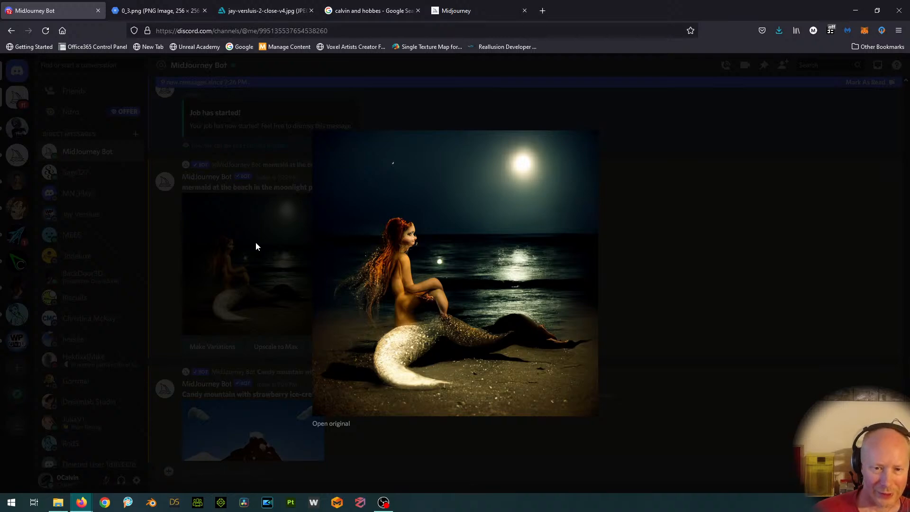
{"action": "left_click", "coordinate": [329, 423]}
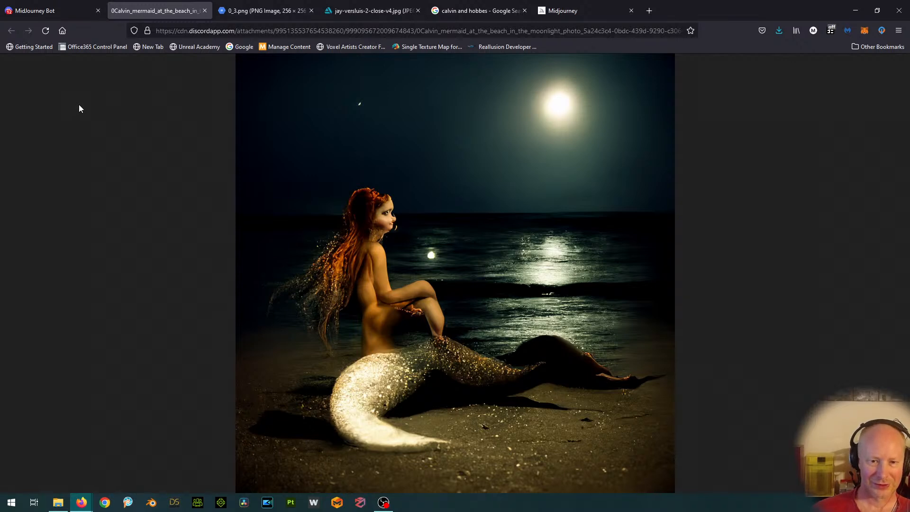
{"action": "left_click", "coordinate": [205, 13]}
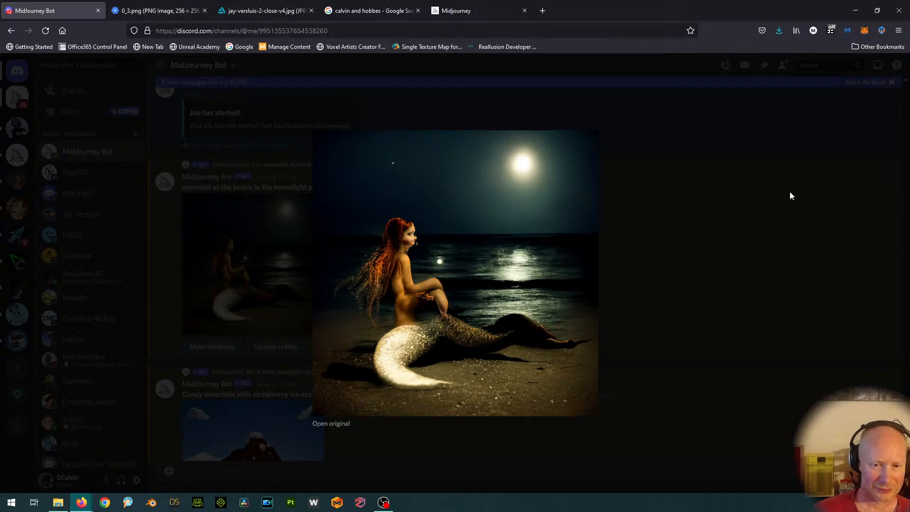
{"action": "left_click", "coordinate": [760, 181]}
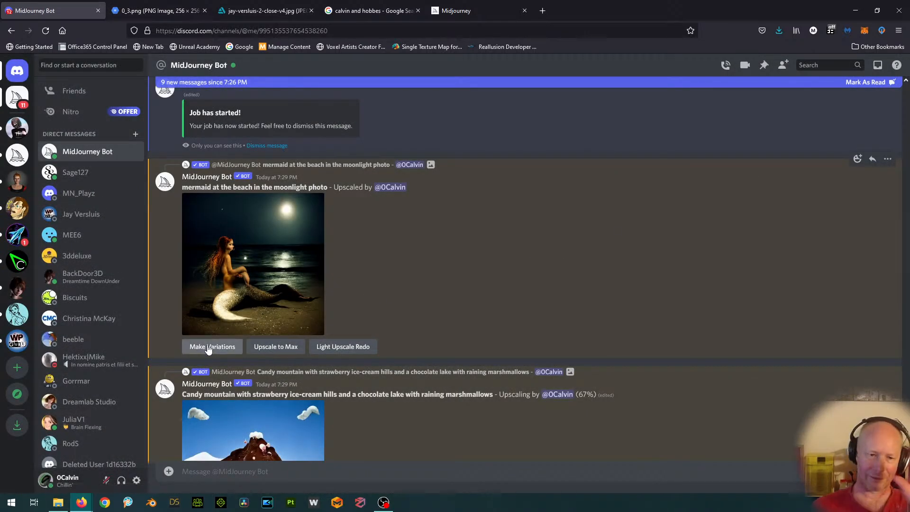
{"action": "left_click", "coordinate": [208, 348]}
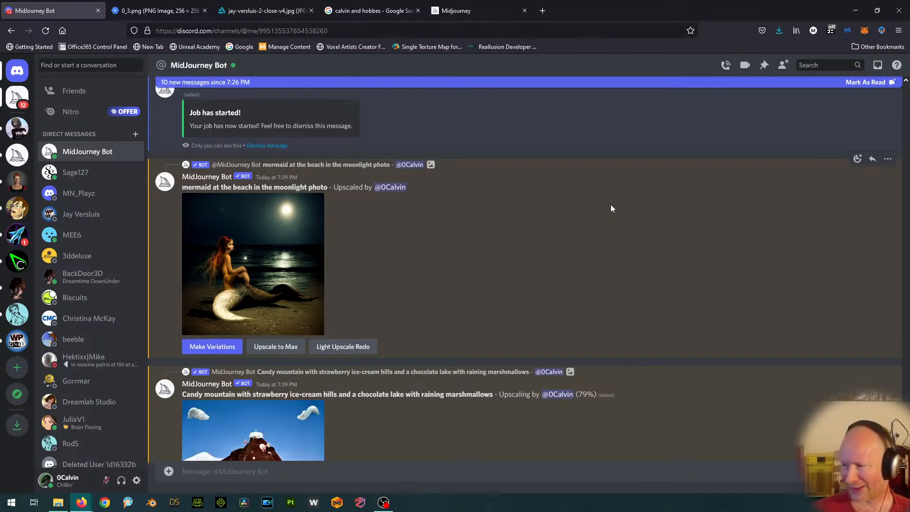
Step: Find the upscaled standing mermaid further down the conversation and inspect its original at full size
{"action": "scroll", "coordinate": [610, 208], "scroll_direction": "down", "scroll_amount": 3}
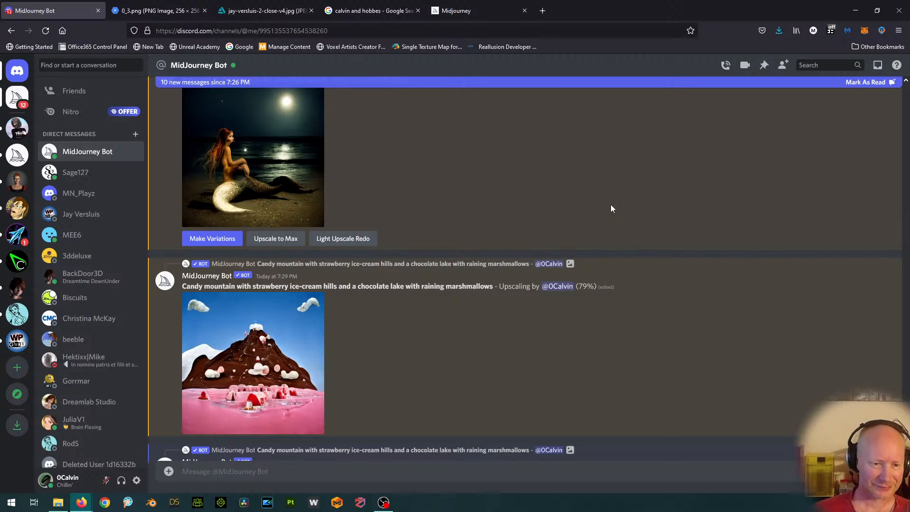
{"action": "scroll", "coordinate": [610, 209], "scroll_direction": "down", "scroll_amount": 5}
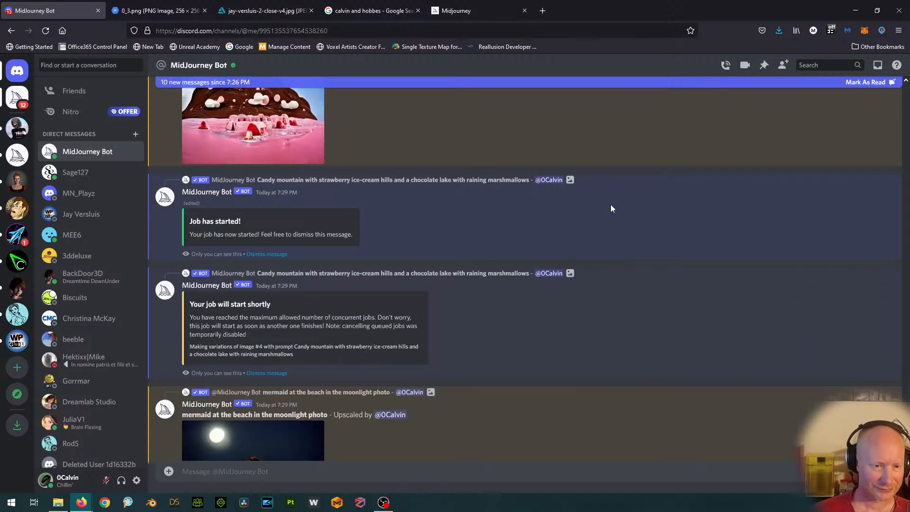
{"action": "scroll", "coordinate": [610, 209], "scroll_direction": "down", "scroll_amount": 1}
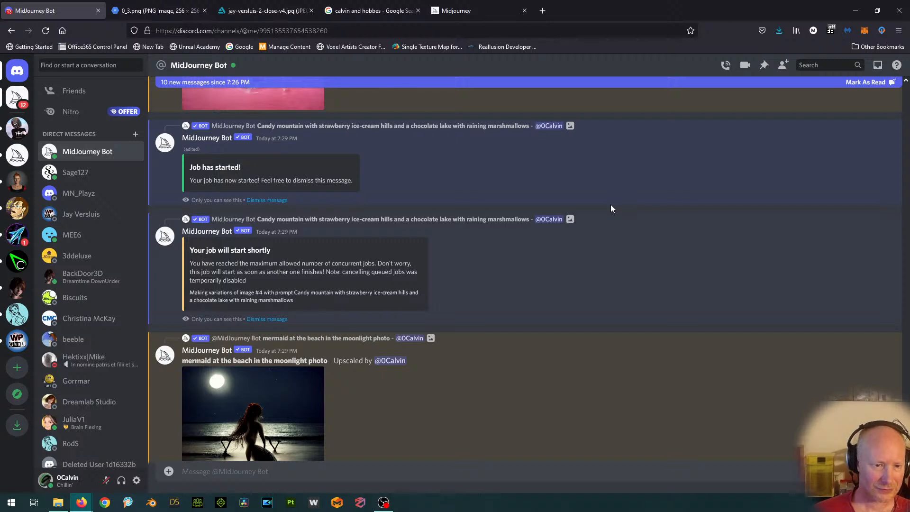
{"action": "scroll", "coordinate": [611, 208], "scroll_direction": "down", "scroll_amount": 1}
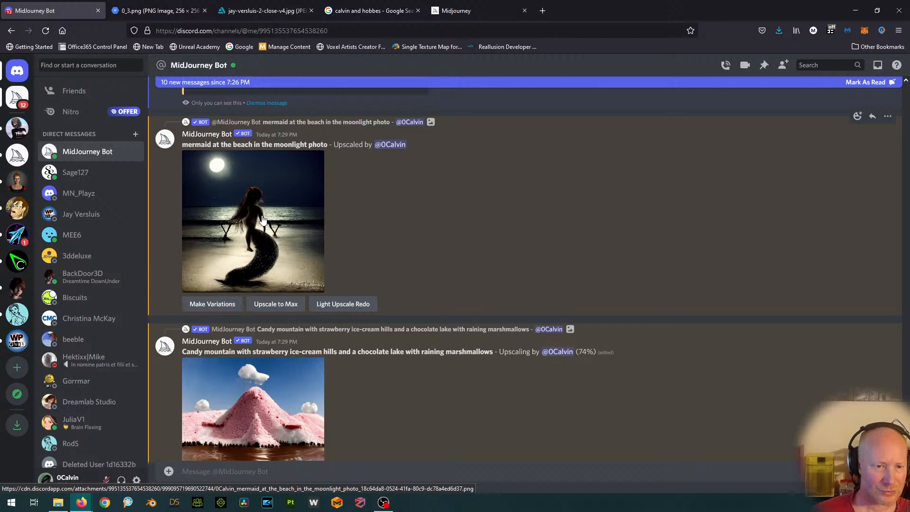
{"action": "left_click", "coordinate": [263, 220]}
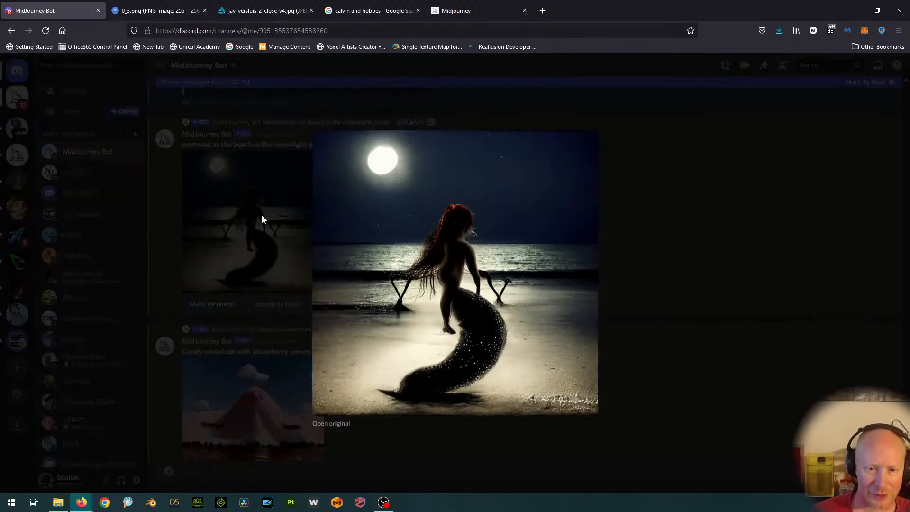
{"action": "left_click", "coordinate": [334, 424]}
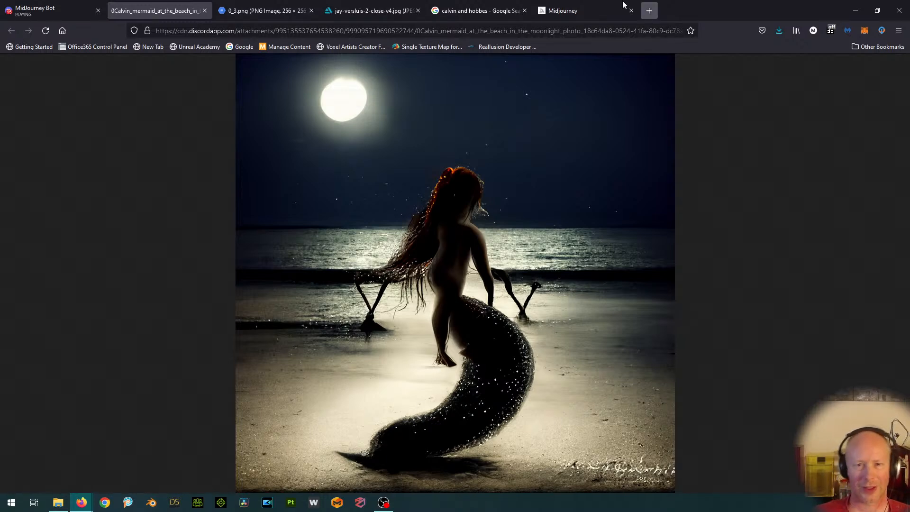
{"action": "left_click", "coordinate": [205, 10]}
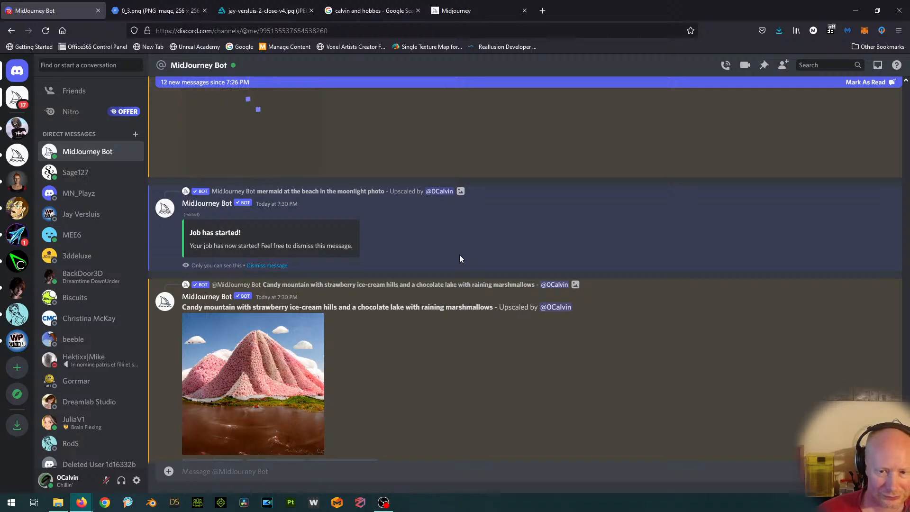
Step: Find the upscaled pink candy mountain, inspect its original at full size, and return to the conversation
{"action": "scroll", "coordinate": [459, 258], "scroll_direction": "up", "scroll_amount": 2}
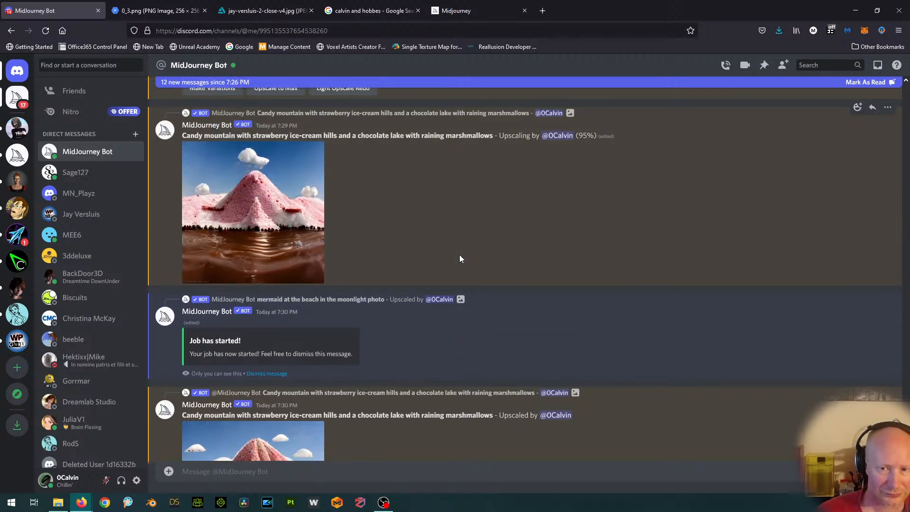
{"action": "scroll", "coordinate": [459, 254], "scroll_direction": "down", "scroll_amount": 4}
{"action": "scroll", "coordinate": [459, 255], "scroll_direction": "up", "scroll_amount": 4}
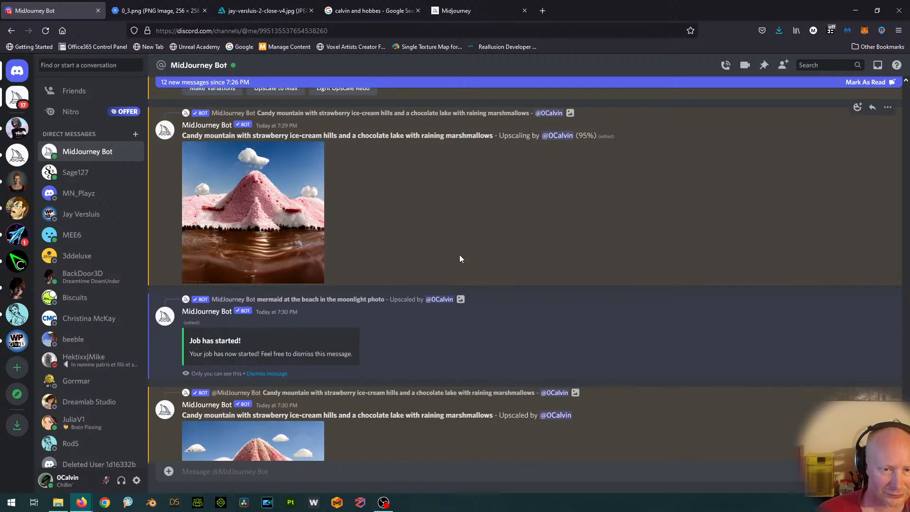
{"action": "scroll", "coordinate": [459, 254], "scroll_direction": "down", "scroll_amount": 4}
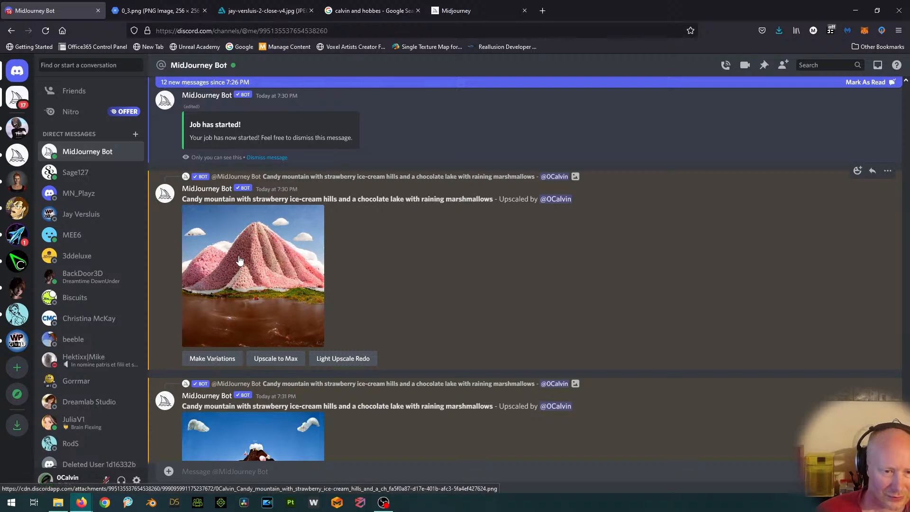
{"action": "left_click", "coordinate": [257, 316]}
{"action": "left_click", "coordinate": [320, 425]}
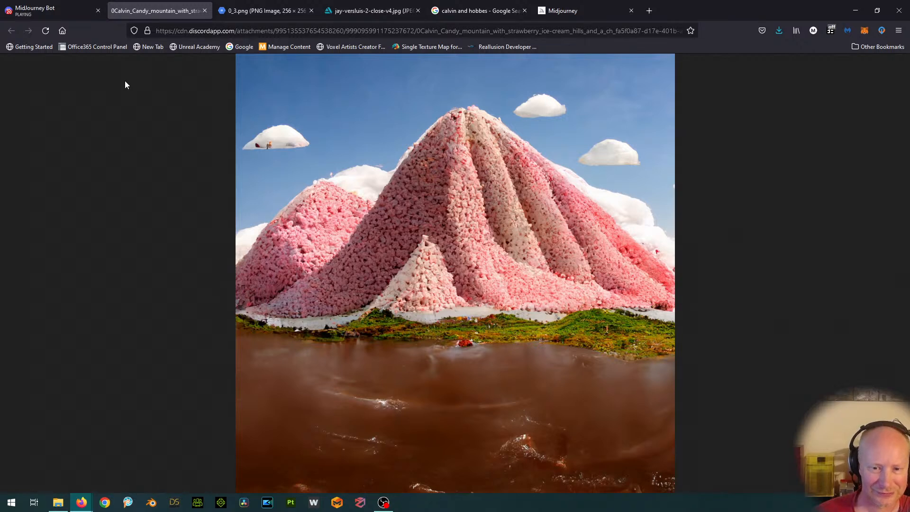
{"action": "left_click", "coordinate": [201, 13]}
{"action": "left_click", "coordinate": [776, 144]}
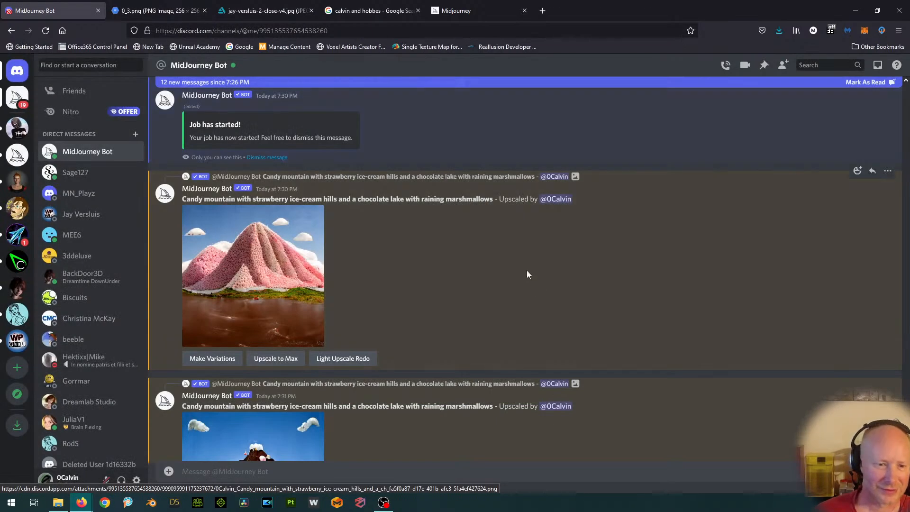
Step: Inspect the original of the upscaled chocolate mountain with the pink lake at full size, and return to the conversation
{"action": "scroll", "coordinate": [527, 270], "scroll_direction": "down", "scroll_amount": 3}
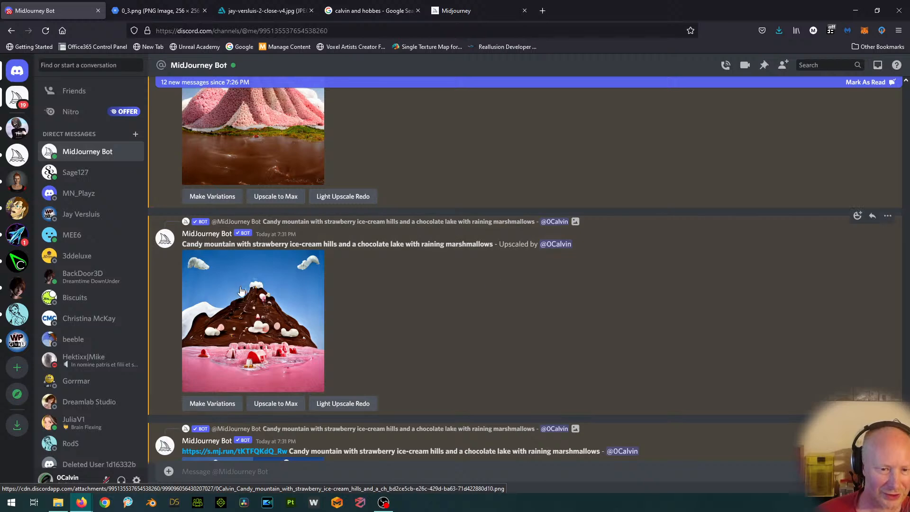
{"action": "left_click", "coordinate": [241, 291]}
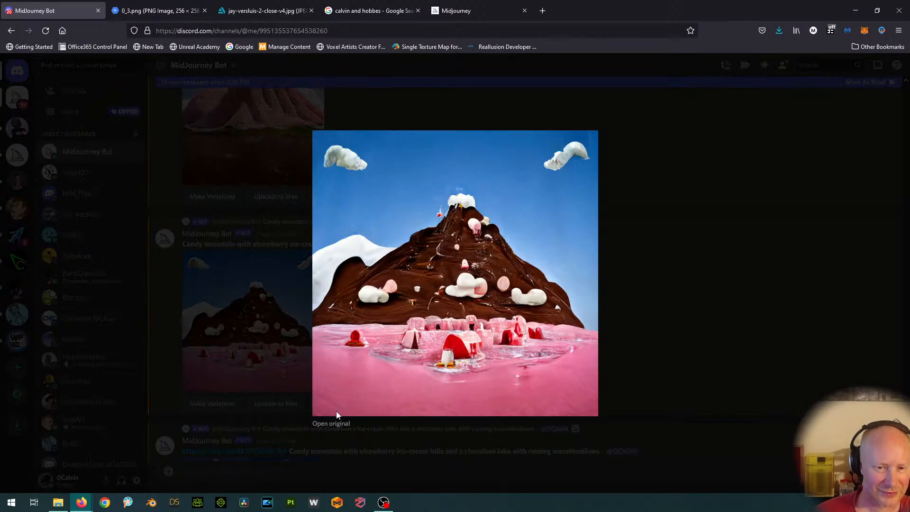
{"action": "left_click", "coordinate": [344, 424]}
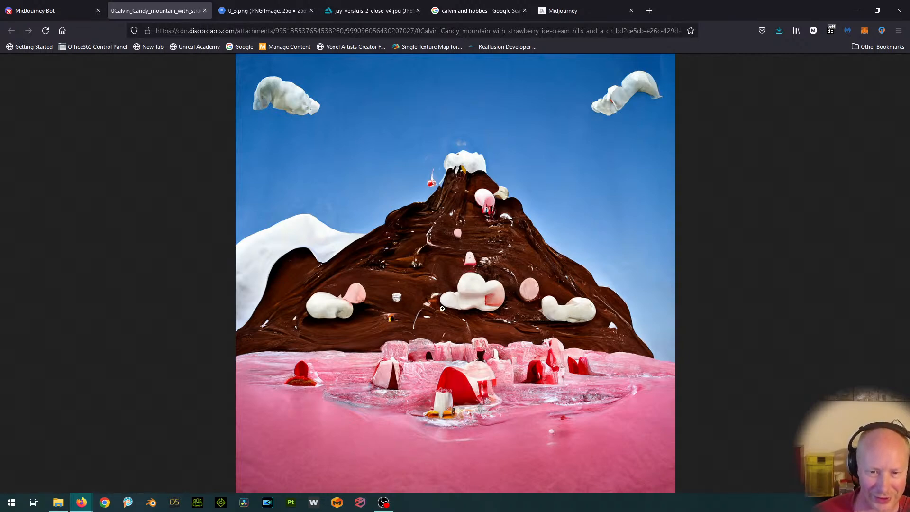
{"action": "left_click", "coordinate": [204, 10]}
{"action": "left_click", "coordinate": [694, 274]}
Step: Find the grid of variations made from the fourth candy mountain image and examine it enlarged
{"action": "scroll", "coordinate": [694, 279], "scroll_direction": "down", "scroll_amount": 3}
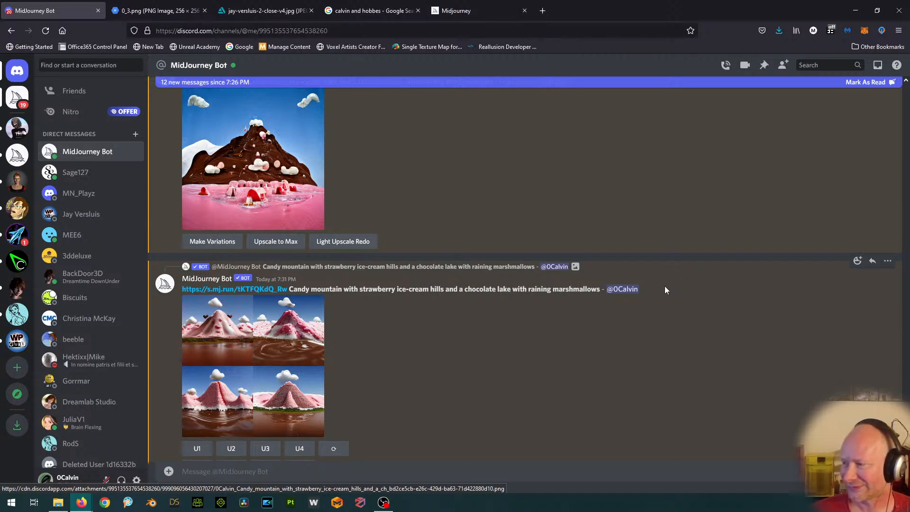
{"action": "scroll", "coordinate": [664, 290], "scroll_direction": "down", "scroll_amount": 2}
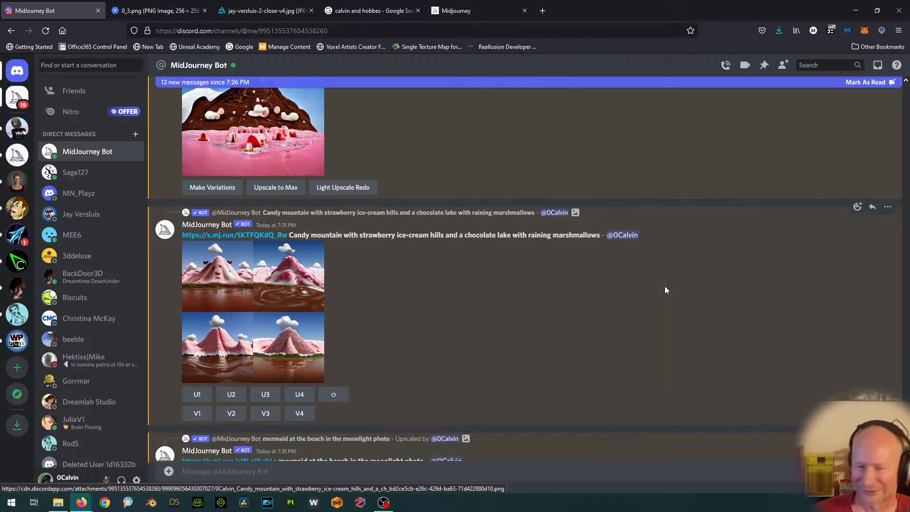
{"action": "scroll", "coordinate": [664, 290], "scroll_direction": "down", "scroll_amount": 2}
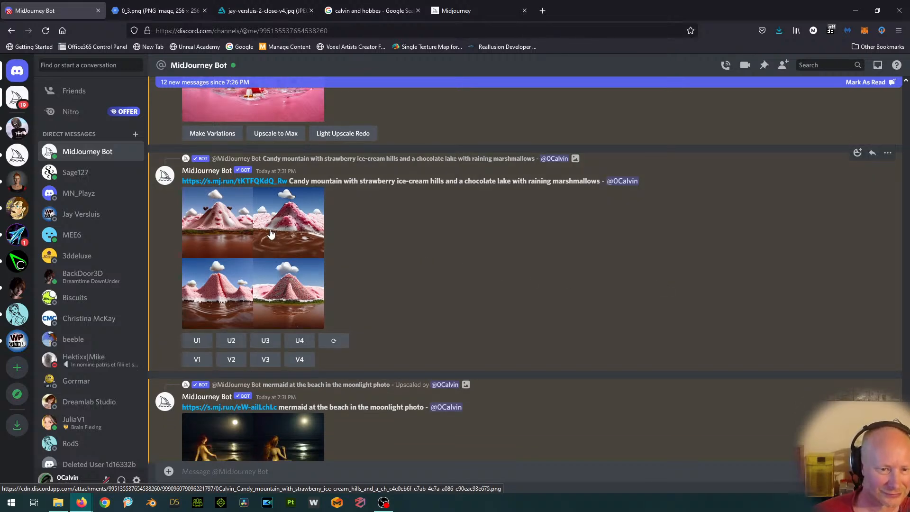
{"action": "left_click", "coordinate": [271, 233]}
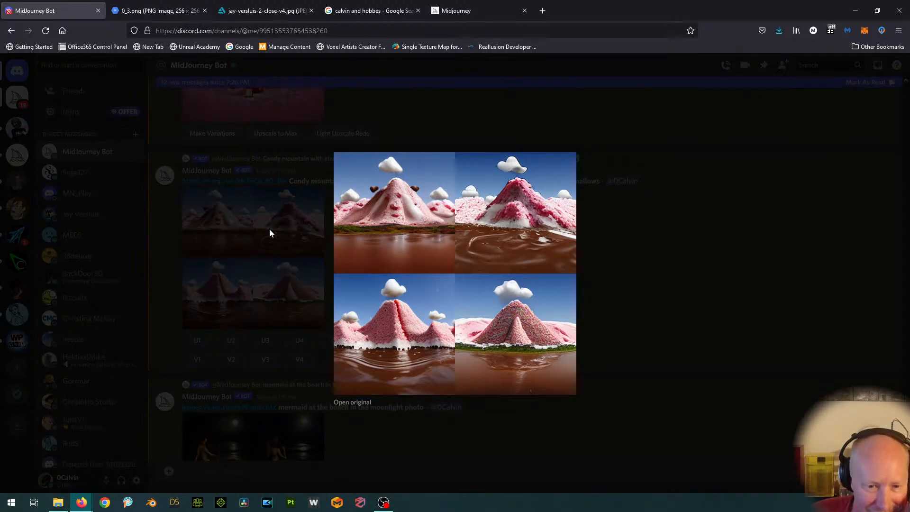
Step: Upscale the first image of the candy mountain variation grid and the first image of the seated mermaid variation grid
{"action": "left_click", "coordinate": [758, 269]}
{"action": "left_click", "coordinate": [191, 346]}
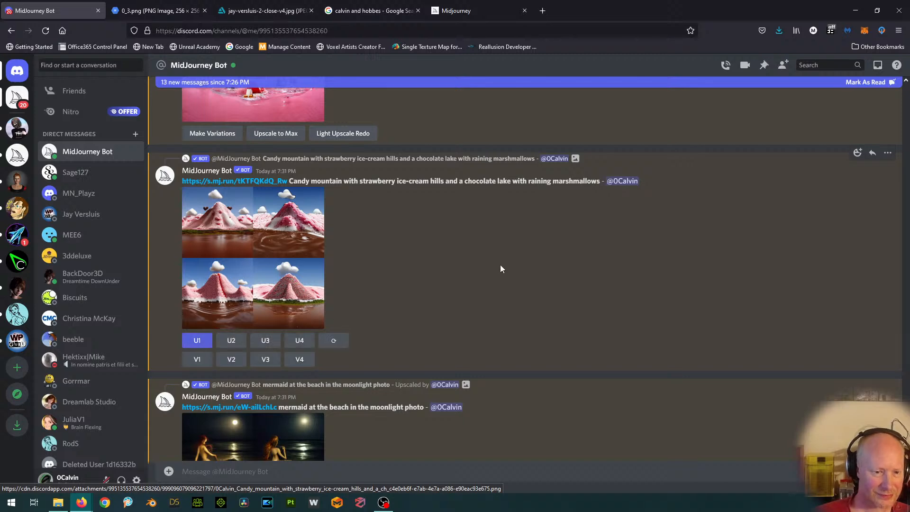
{"action": "scroll", "coordinate": [499, 265], "scroll_direction": "down", "scroll_amount": 3}
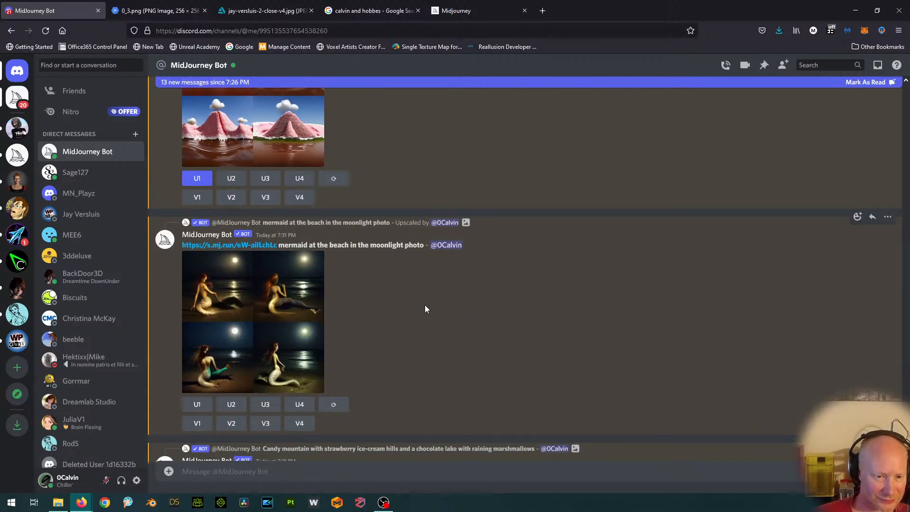
{"action": "left_click", "coordinate": [223, 295]}
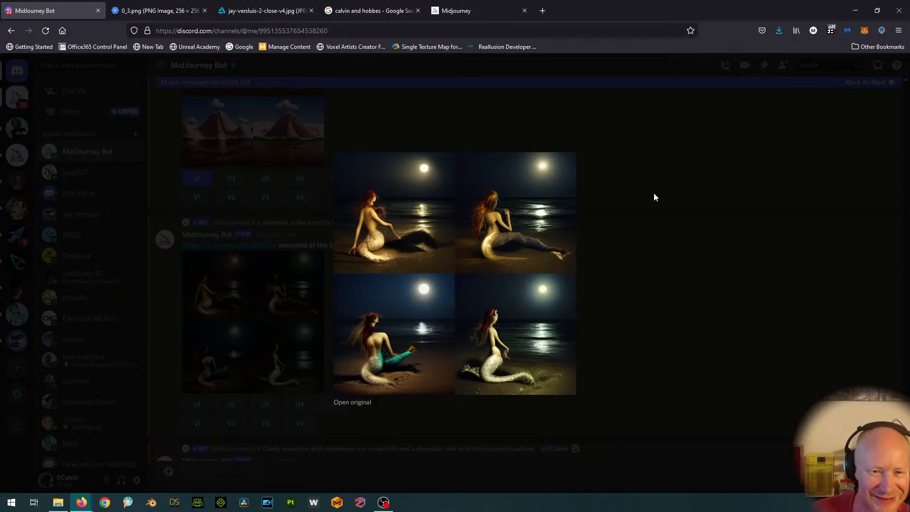
{"action": "left_click", "coordinate": [735, 214]}
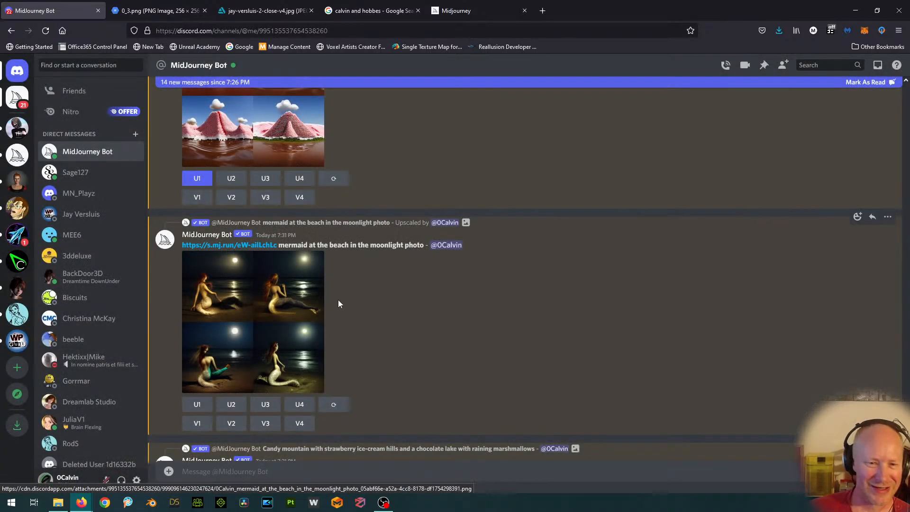
{"action": "left_click", "coordinate": [197, 406]}
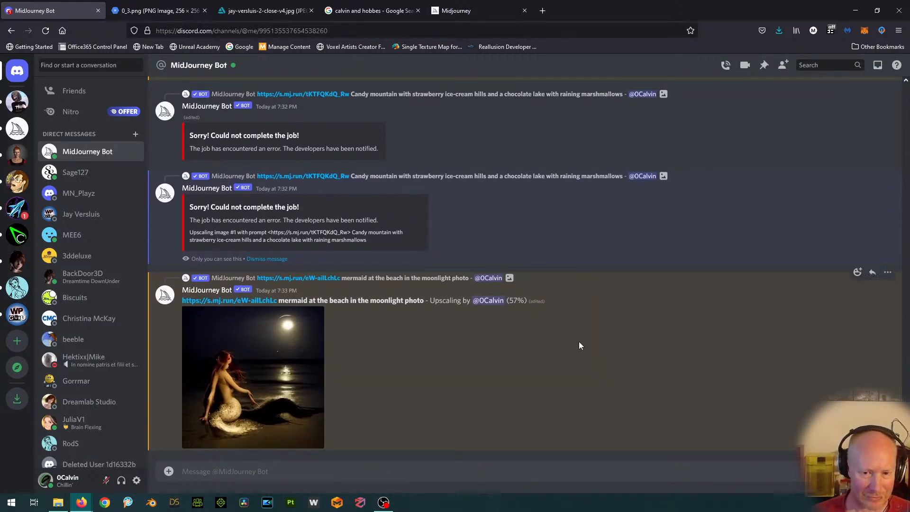
Step: Inspect the original of the mermaid image still being upscaled at full size, and return to the conversation
{"action": "left_click", "coordinate": [291, 361]}
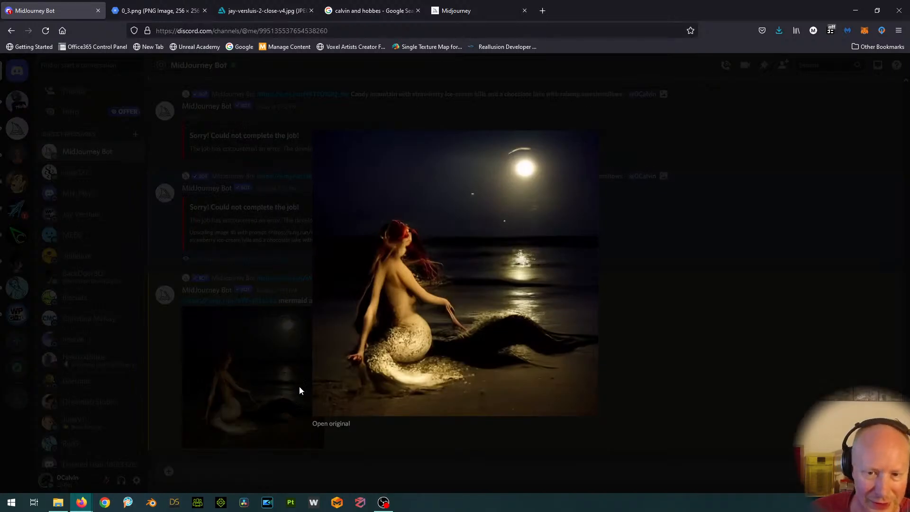
{"action": "left_click", "coordinate": [321, 423]}
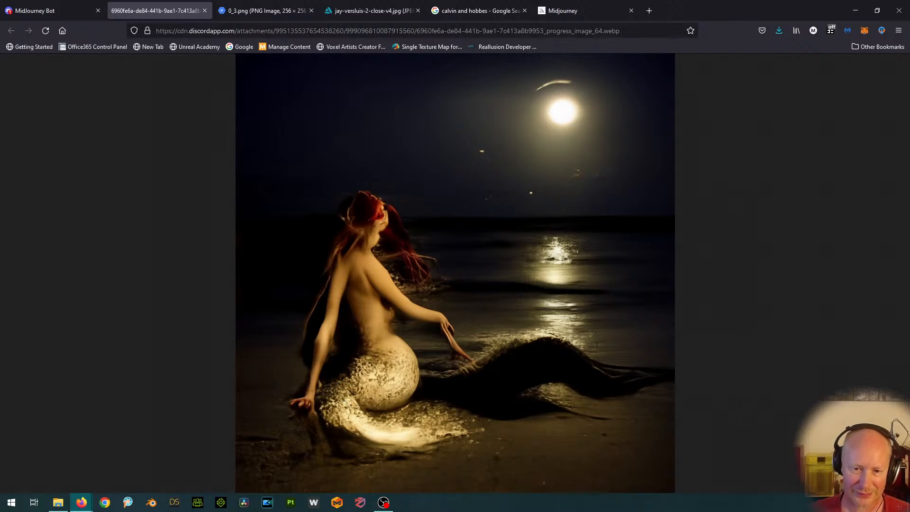
{"action": "left_click", "coordinate": [206, 10]}
{"action": "left_click", "coordinate": [754, 182]}
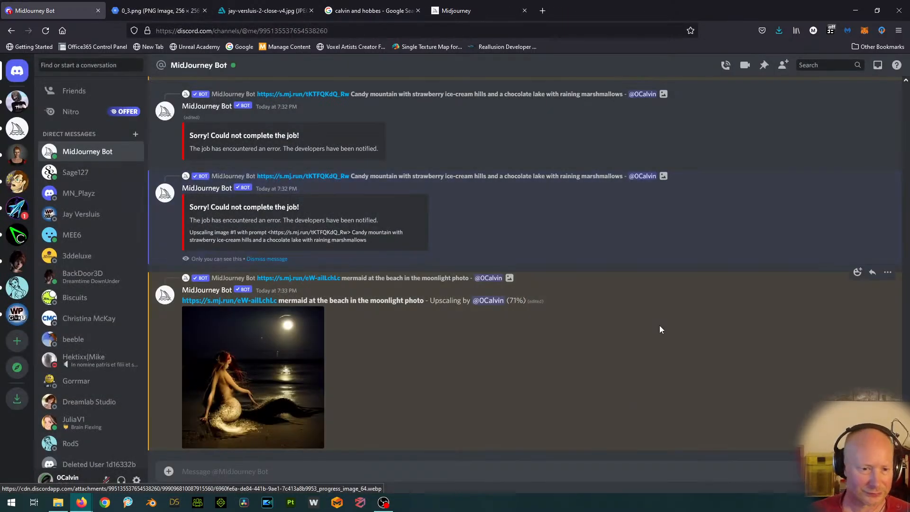
Step: Look back through the candy mountain and mermaid grids, and check the progress of the newest upscales
{"action": "scroll", "coordinate": [661, 329], "scroll_direction": "up", "scroll_amount": 5}
{"action": "scroll", "coordinate": [661, 329], "scroll_direction": "down", "scroll_amount": 2}
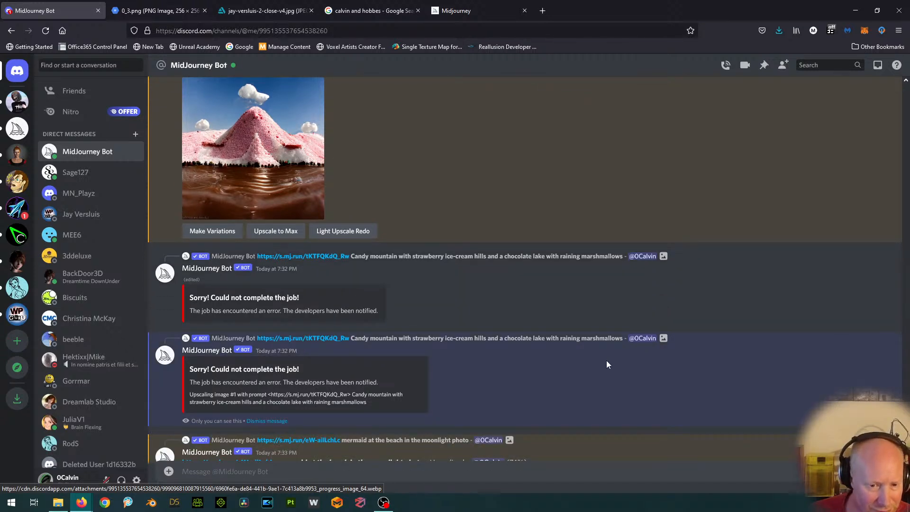
{"action": "scroll", "coordinate": [607, 365], "scroll_direction": "up", "scroll_amount": 5}
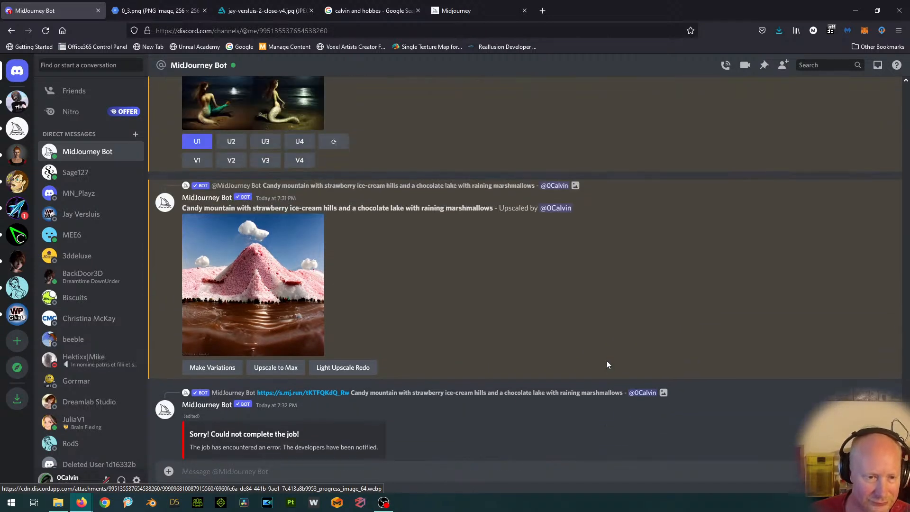
{"action": "scroll", "coordinate": [513, 360], "scroll_direction": "up", "scroll_amount": 5}
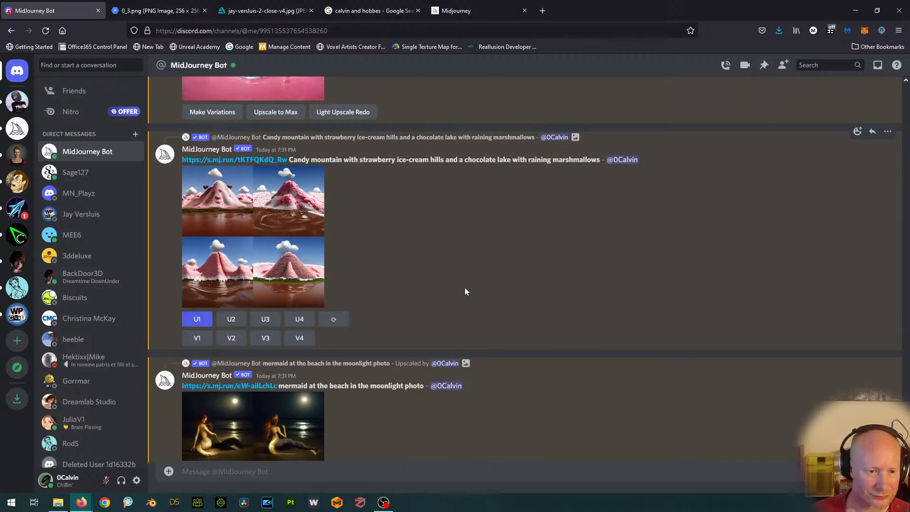
{"action": "scroll", "coordinate": [479, 288], "scroll_direction": "down", "scroll_amount": 4}
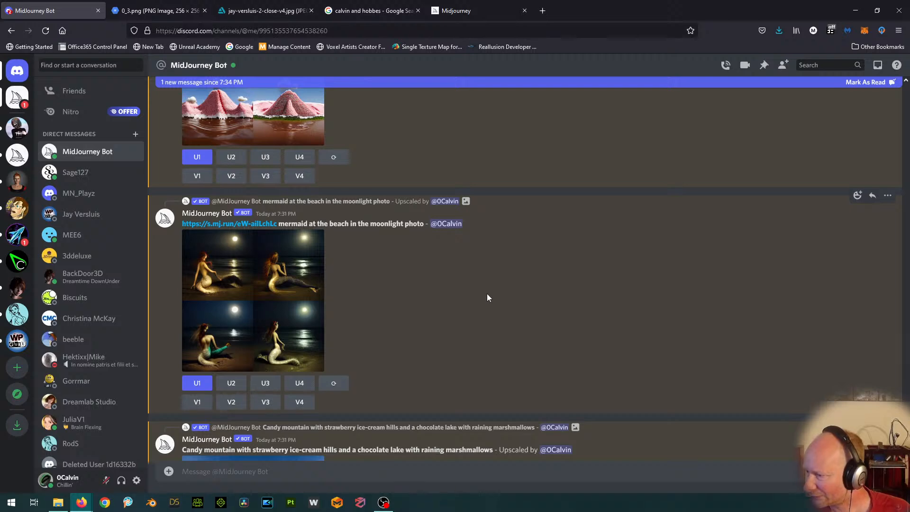
{"action": "scroll", "coordinate": [487, 294], "scroll_direction": "down", "scroll_amount": 14}
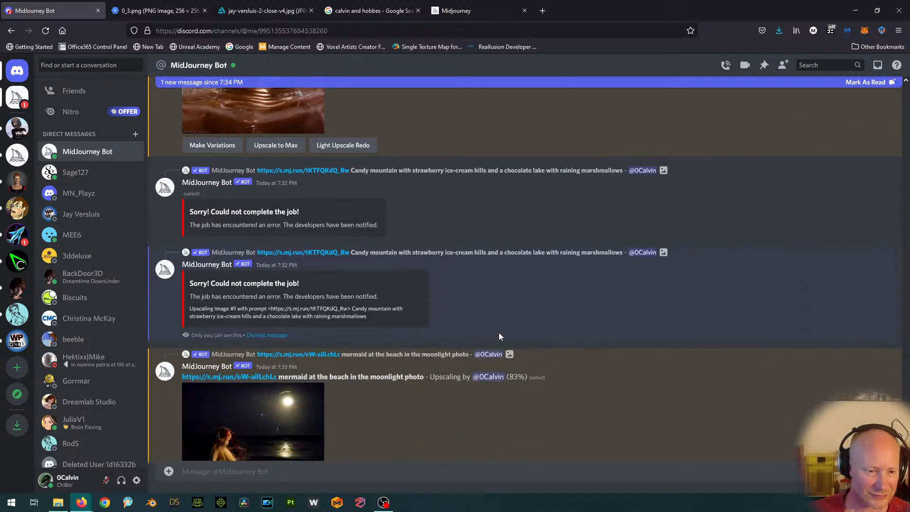
{"action": "scroll", "coordinate": [498, 333], "scroll_direction": "down", "scroll_amount": 2}
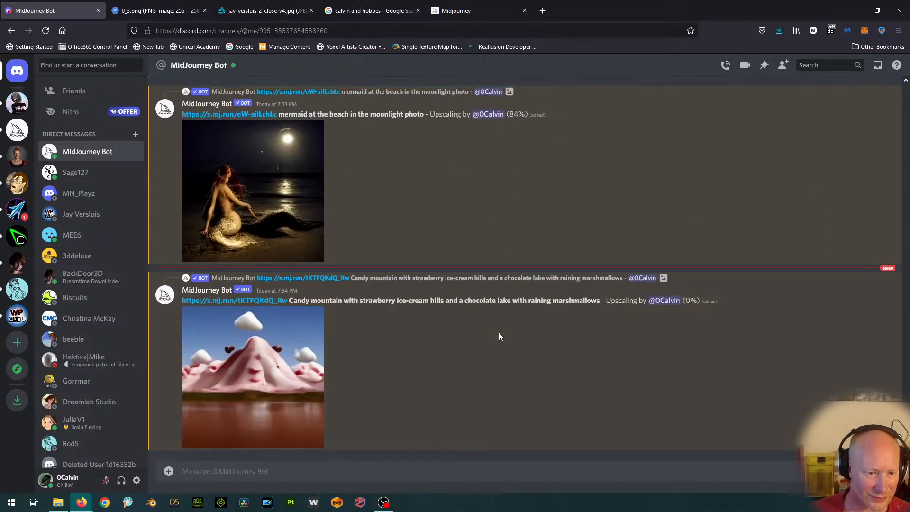
Step: Find the upscaled pink mountain above the chocolate lake, inspect its original at full size, and return to the conversation
{"action": "scroll", "coordinate": [499, 332], "scroll_direction": "up", "scroll_amount": 3}
{"action": "scroll", "coordinate": [498, 337], "scroll_direction": "up", "scroll_amount": 6}
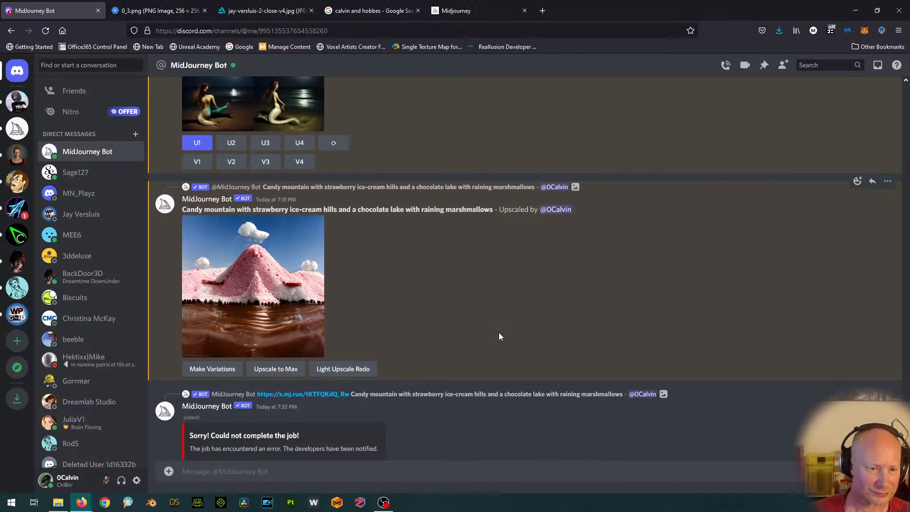
{"action": "left_click", "coordinate": [274, 293]}
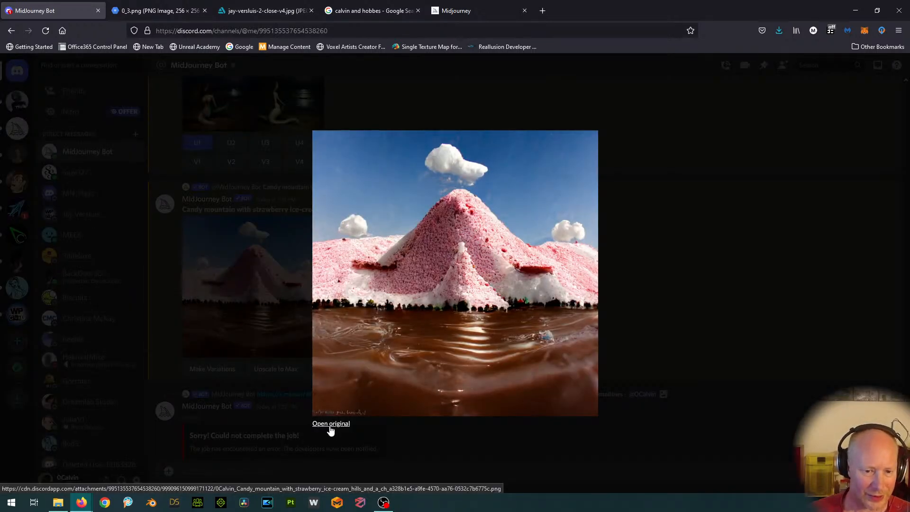
{"action": "left_click", "coordinate": [329, 425]}
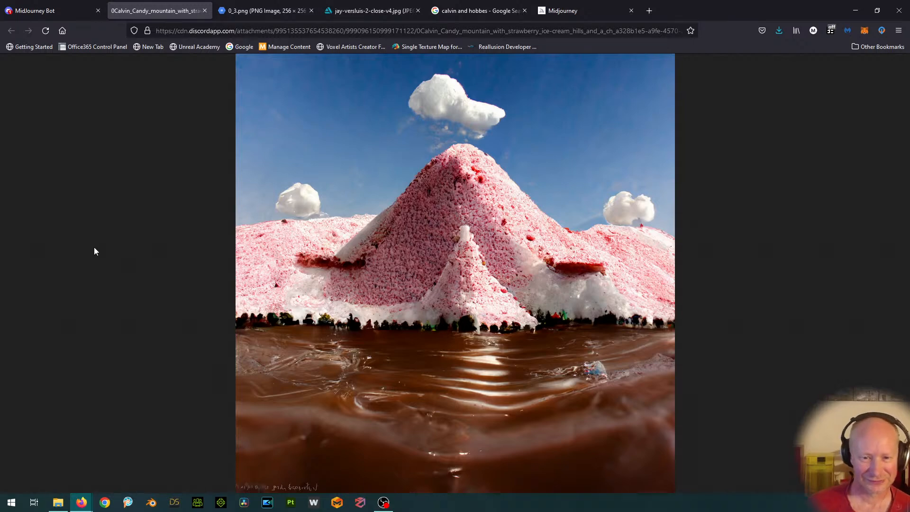
{"action": "left_click", "coordinate": [205, 10]}
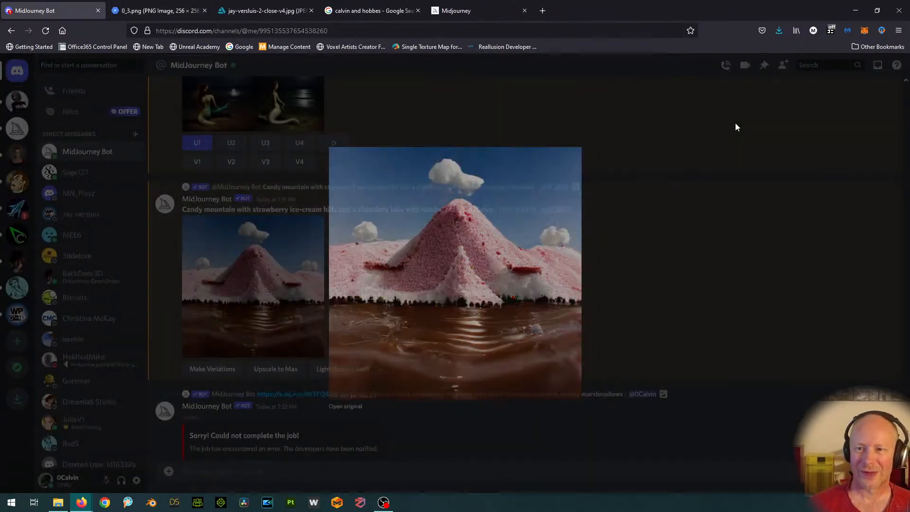
{"action": "left_click", "coordinate": [735, 122]}
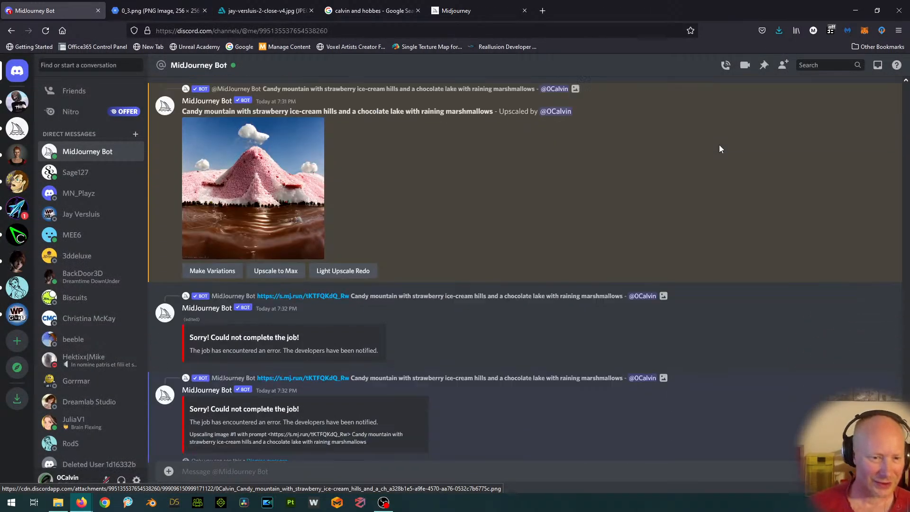
Step: Check the newest candy mountain and mermaid upscales, and view the earlier upscaled mountain with the chocolate lake enlarged again
{"action": "scroll", "coordinate": [689, 224], "scroll_direction": "down", "scroll_amount": 5}
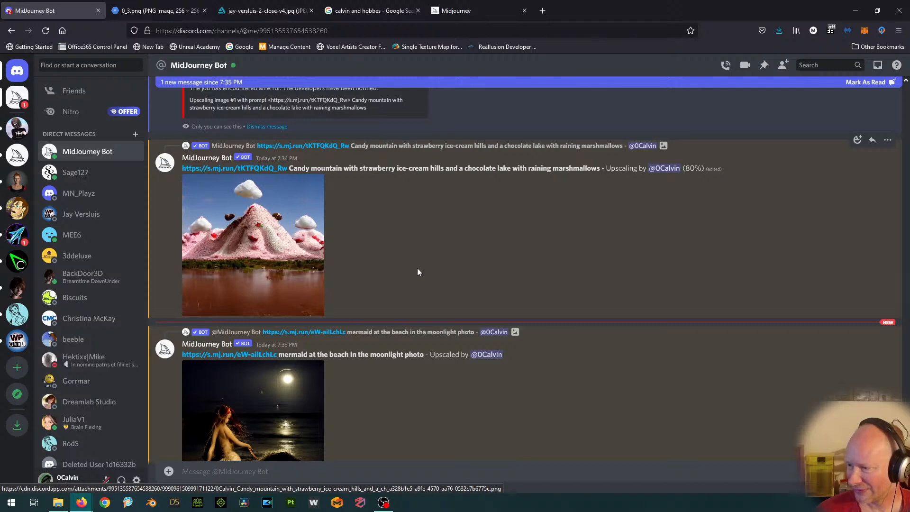
{"action": "scroll", "coordinate": [417, 268], "scroll_direction": "down", "scroll_amount": 2}
{"action": "scroll", "coordinate": [417, 269], "scroll_direction": "up", "scroll_amount": 5}
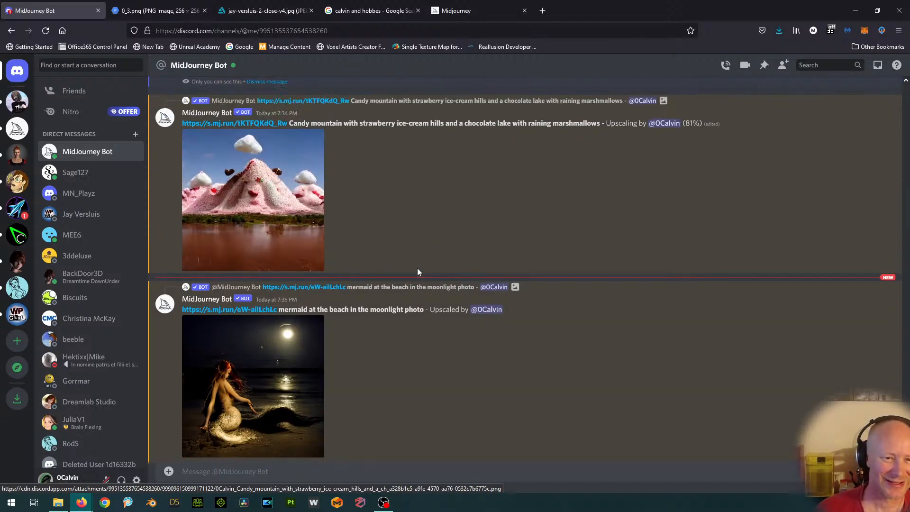
{"action": "scroll", "coordinate": [417, 268], "scroll_direction": "up", "scroll_amount": 3}
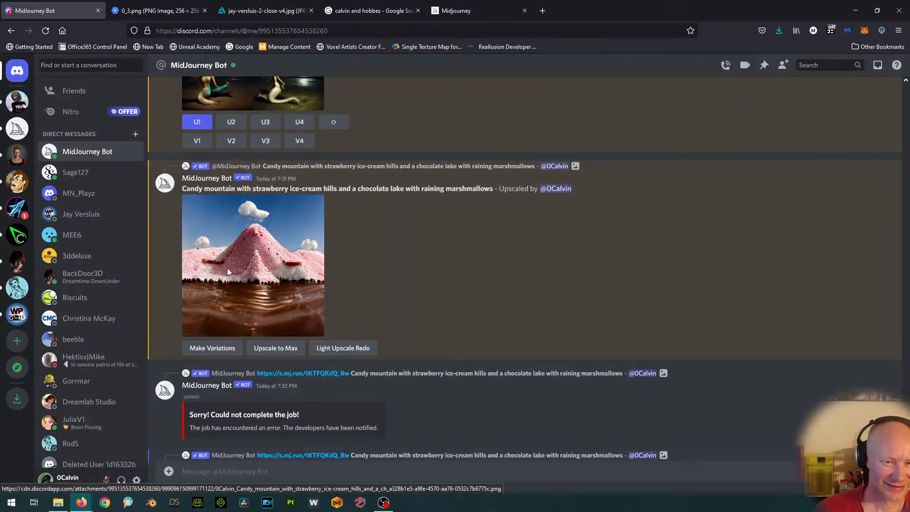
{"action": "left_click", "coordinate": [227, 268]}
{"action": "left_click", "coordinate": [729, 224]}
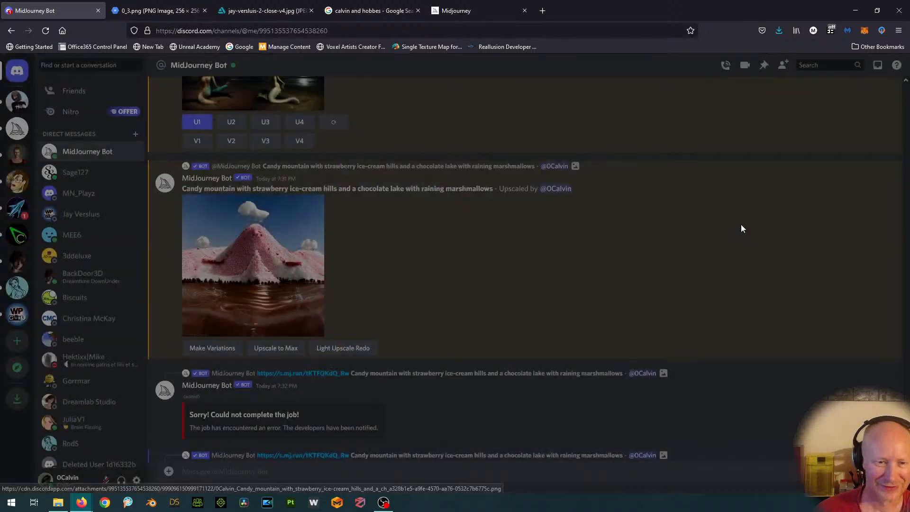
Step: Examine the newly upscaled seated mermaid enlarged, and redo it with the Light Upscale Redo option
{"action": "scroll", "coordinate": [710, 252], "scroll_direction": "down", "scroll_amount": 5}
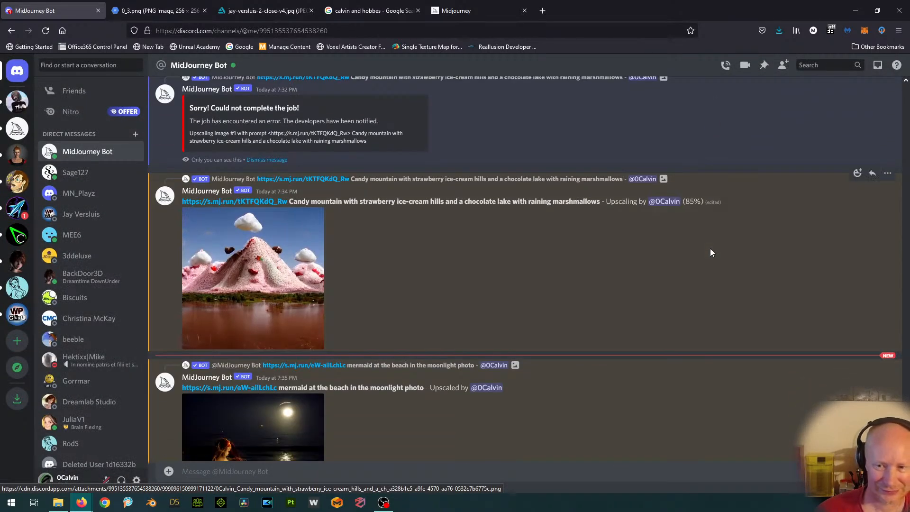
{"action": "scroll", "coordinate": [710, 253], "scroll_direction": "down", "scroll_amount": 3}
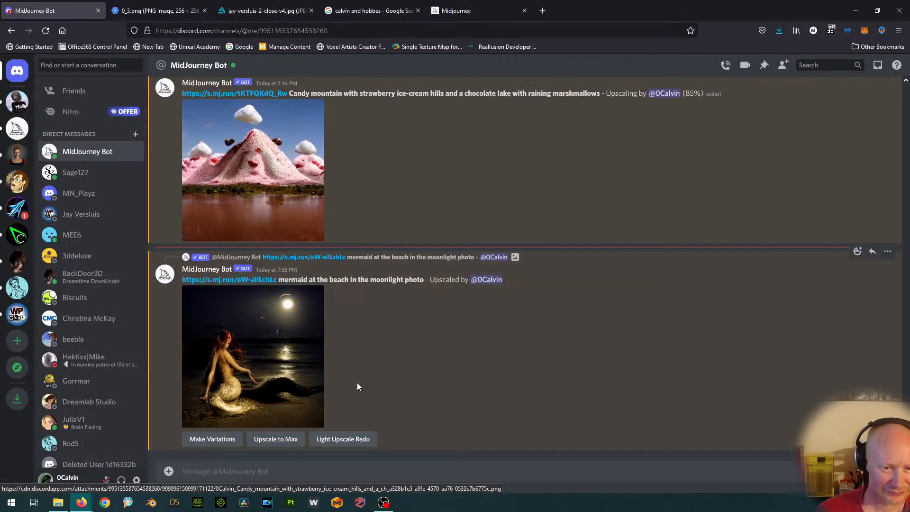
{"action": "left_click", "coordinate": [232, 354]}
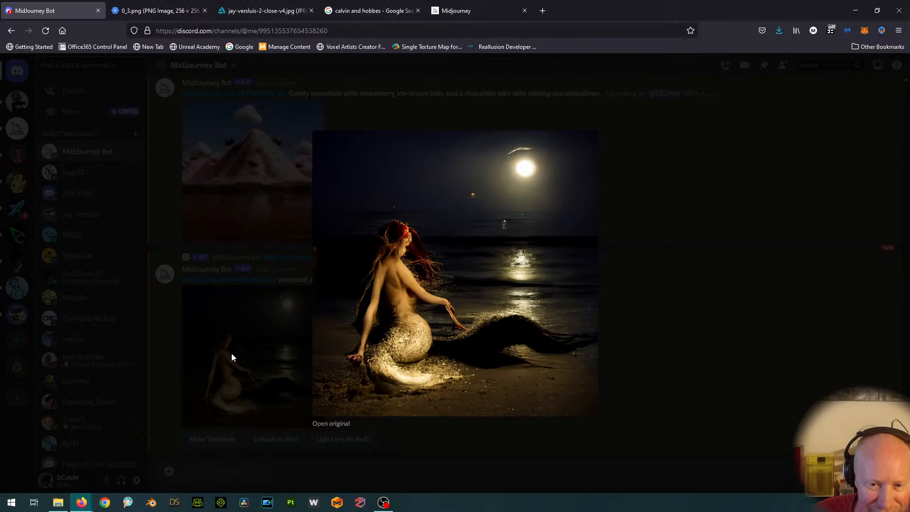
{"action": "left_click", "coordinate": [733, 190]}
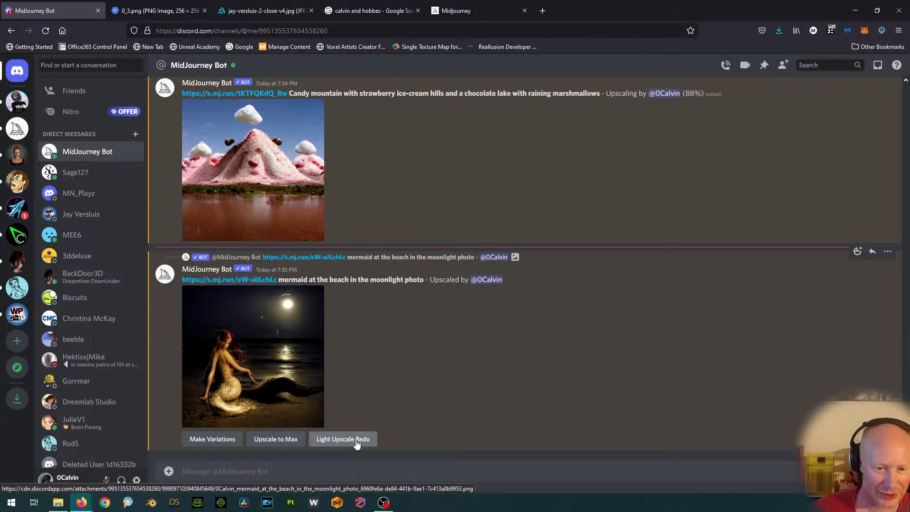
{"action": "left_click", "coordinate": [356, 440]}
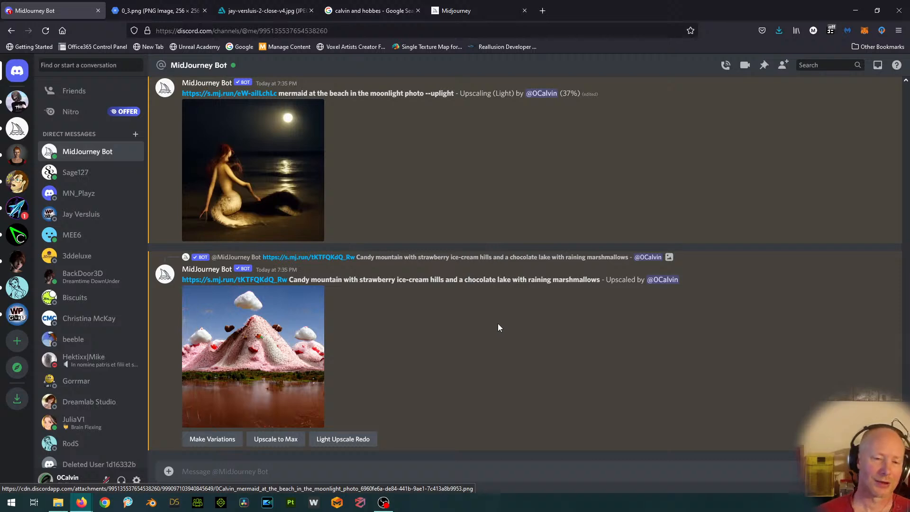
Step: Inspect the original of the newly upscaled candy mountain with the green shoreline at full size, and return to the conversation
{"action": "scroll", "coordinate": [497, 327], "scroll_direction": "up", "scroll_amount": 5}
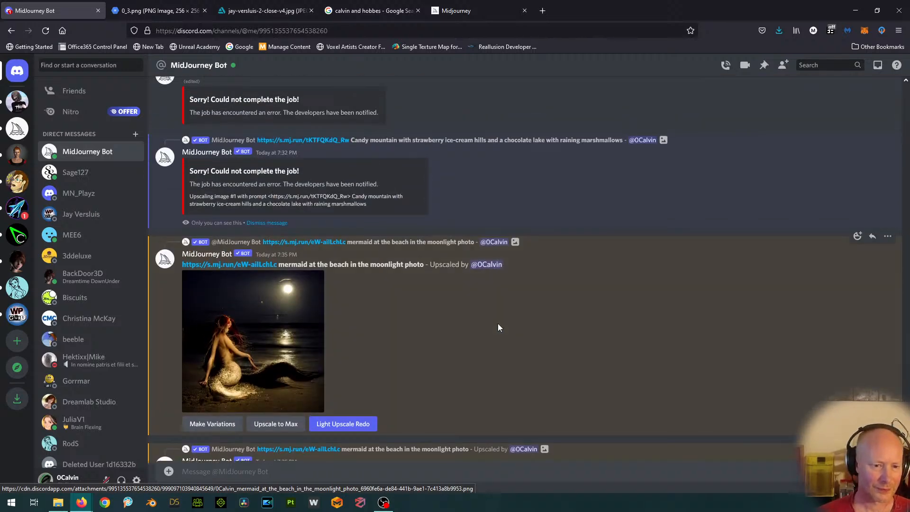
{"action": "scroll", "coordinate": [497, 327], "scroll_direction": "down", "scroll_amount": 8}
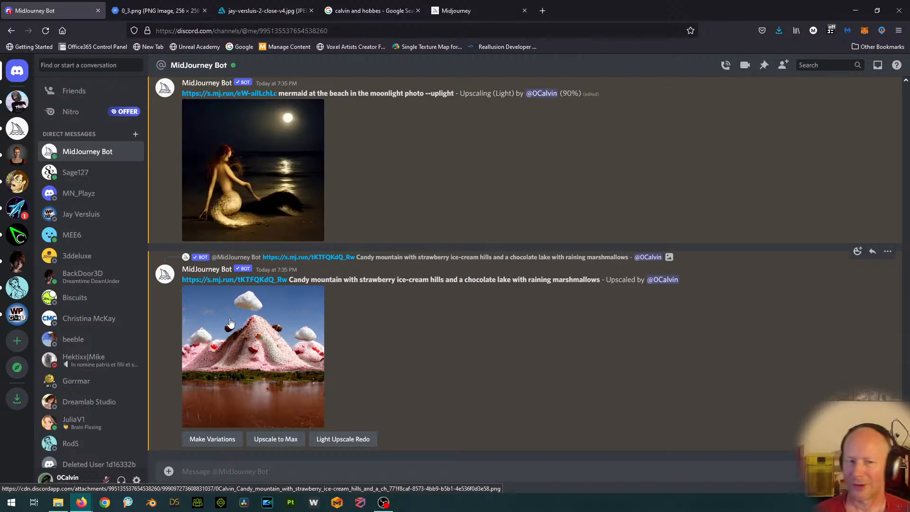
{"action": "left_click", "coordinate": [251, 324]}
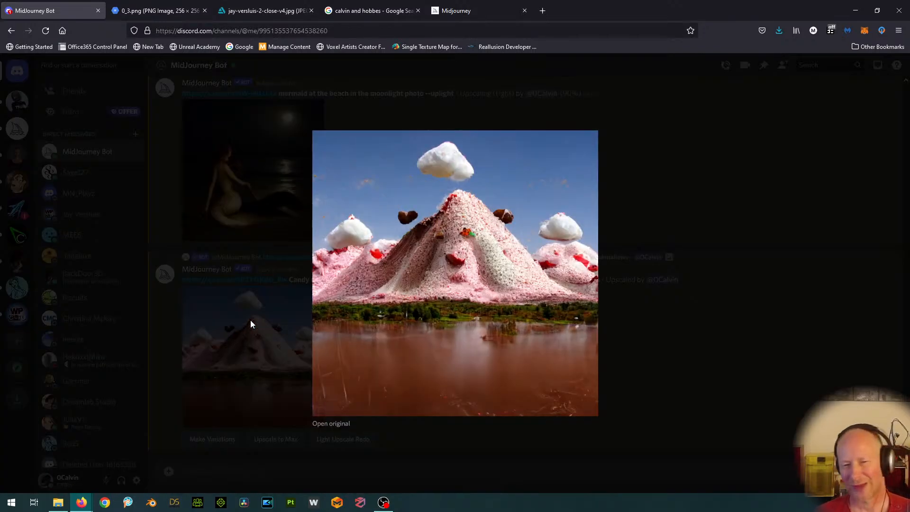
{"action": "left_click", "coordinate": [323, 423]}
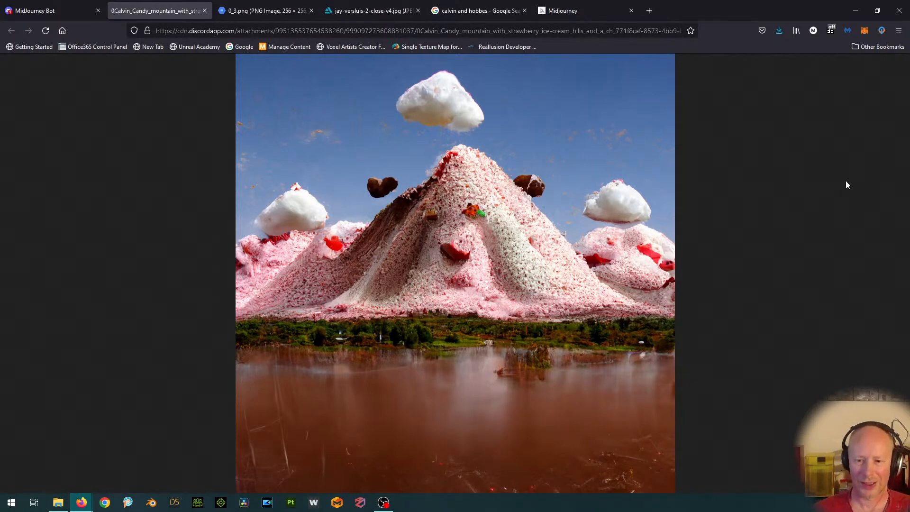
{"action": "left_click", "coordinate": [204, 11]}
{"action": "left_click", "coordinate": [772, 124]}
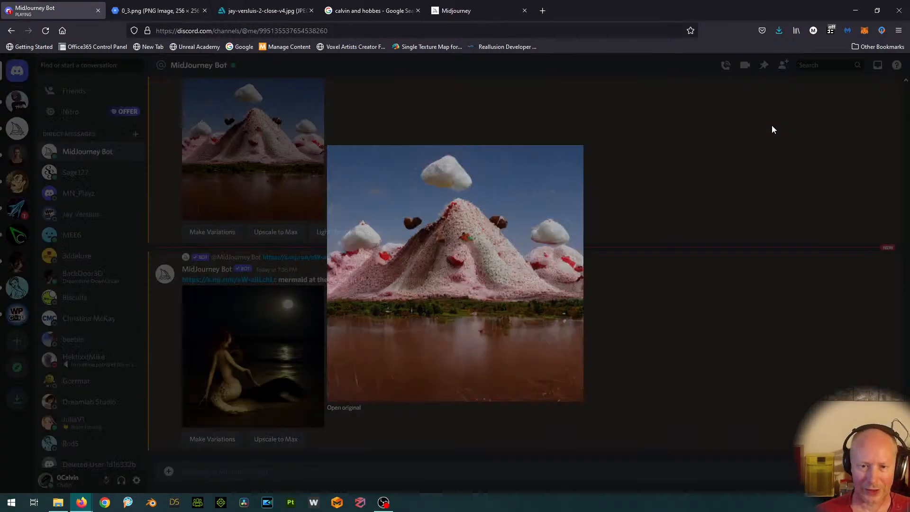
Step: Go back to the earlier upscaled mountain with the chocolate lake and enlarge it for comparison
{"action": "scroll", "coordinate": [380, 376], "scroll_direction": "up", "scroll_amount": 10}
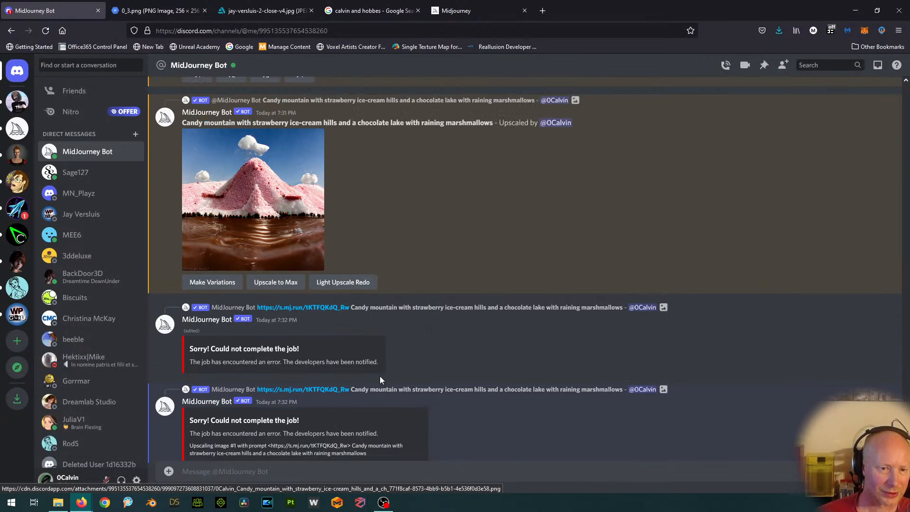
{"action": "left_click", "coordinate": [274, 201]}
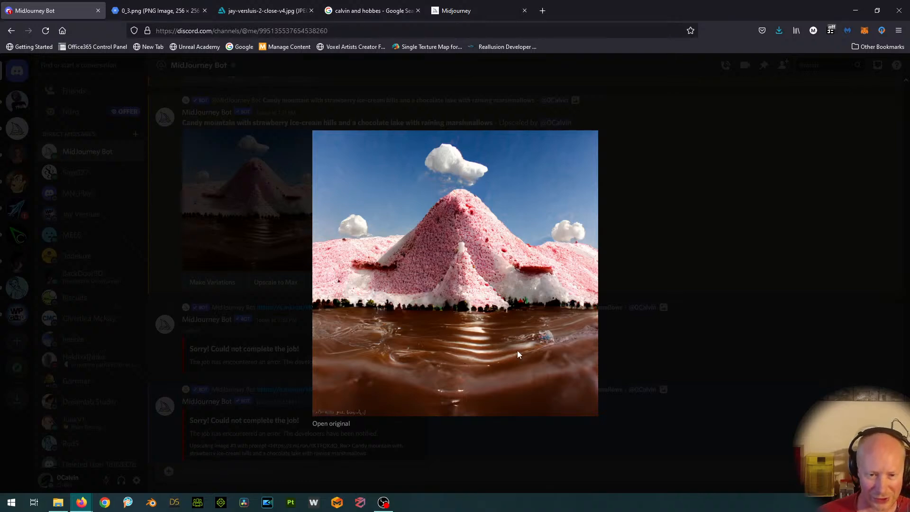
Step: Close the enlarged mountain and submit an /imagine prompt reading "Steampunk Robot reading a book" at the end of the conversation
{"action": "left_click", "coordinate": [780, 199]}
{"action": "scroll", "coordinate": [718, 257], "scroll_direction": "down", "scroll_amount": 10}
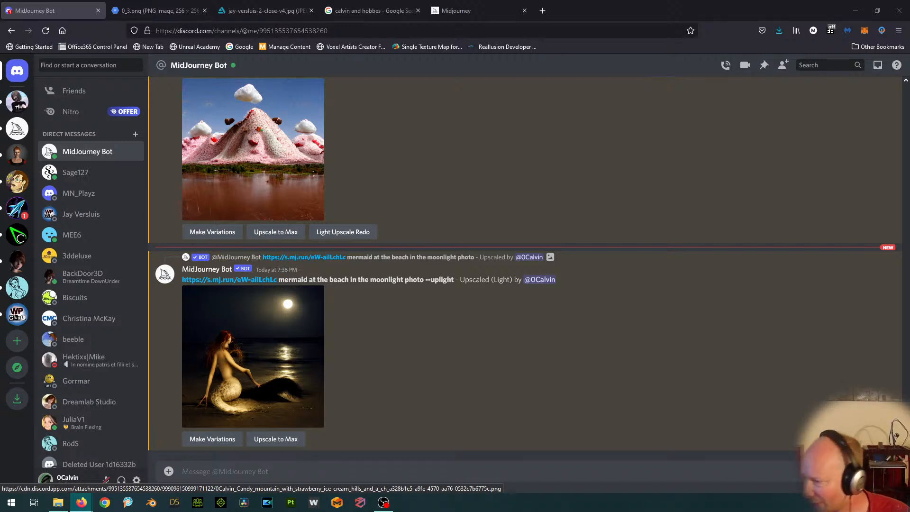
{"action": "left_click", "coordinate": [393, 475]}
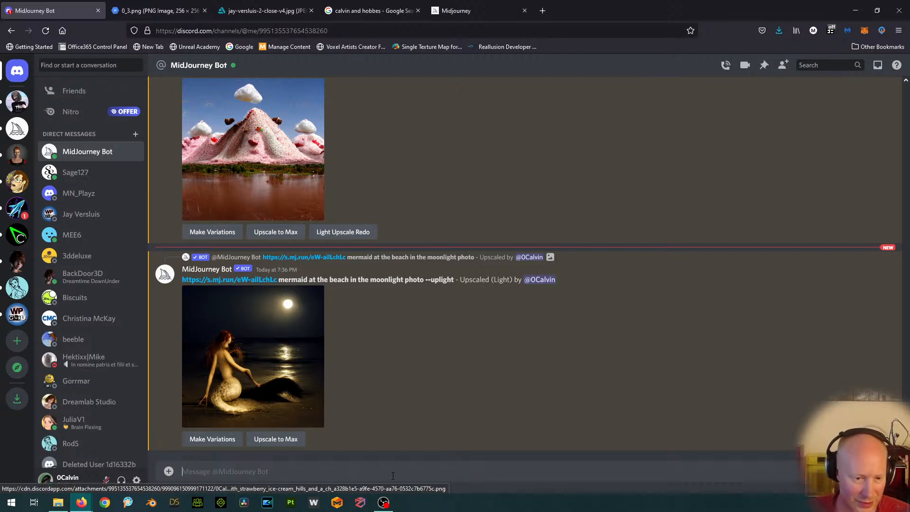
{"action": "type", "text": "/imagine"}
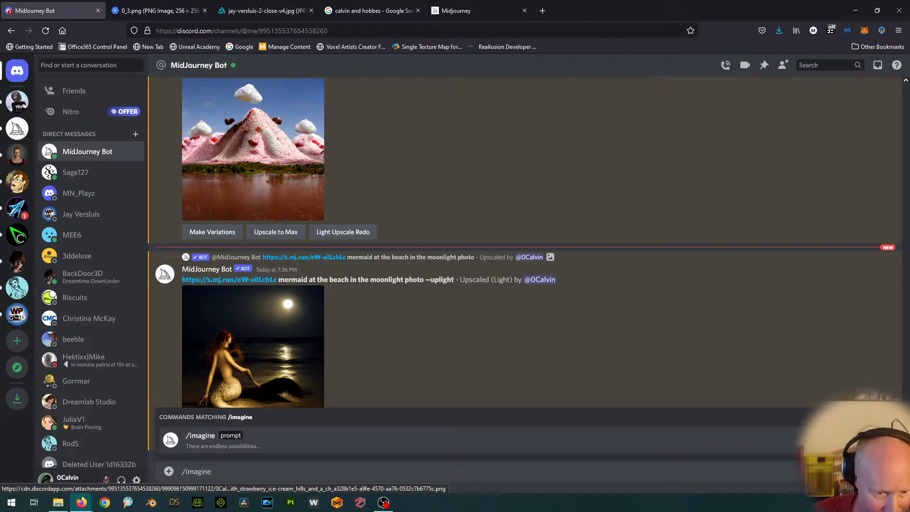
{"action": "key", "text": "Tab"}
{"action": "type", "text": "Steampunk Robot reading a book"}
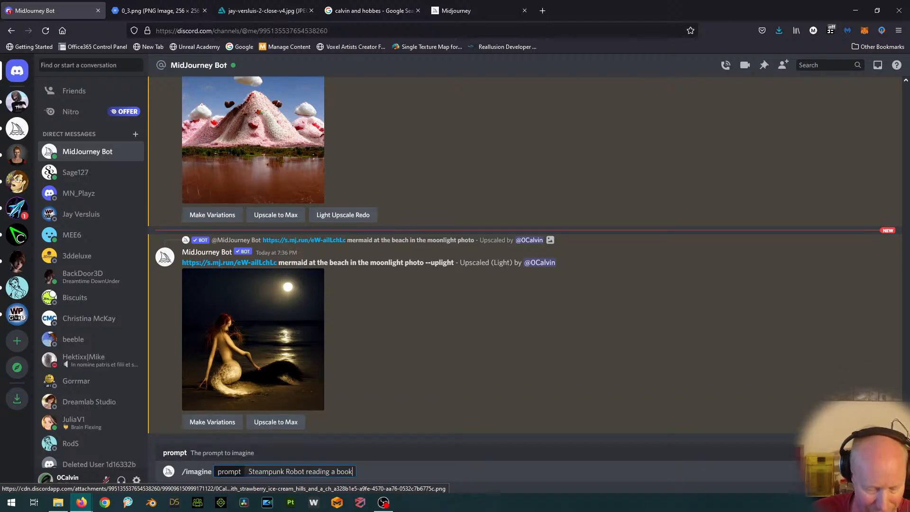
{"action": "key", "text": "Return"}
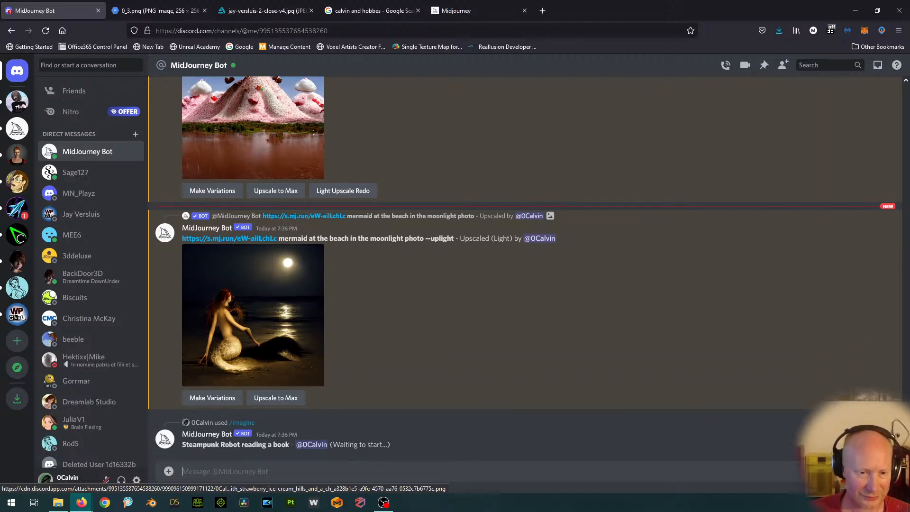
Step: Inspect the original of the light-upscaled moonlit mermaid at full size, and return to the conversation
{"action": "left_click", "coordinate": [275, 315]}
{"action": "left_click", "coordinate": [328, 426]}
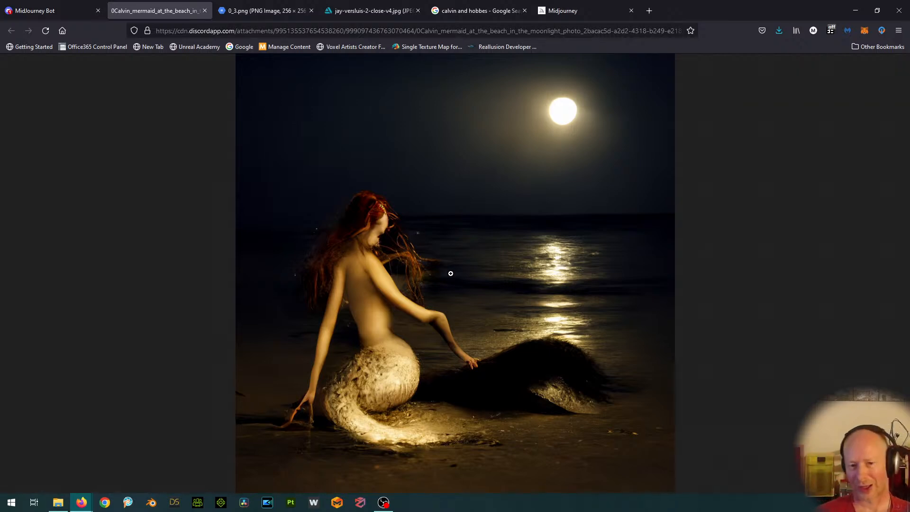
{"action": "left_click", "coordinate": [205, 10]}
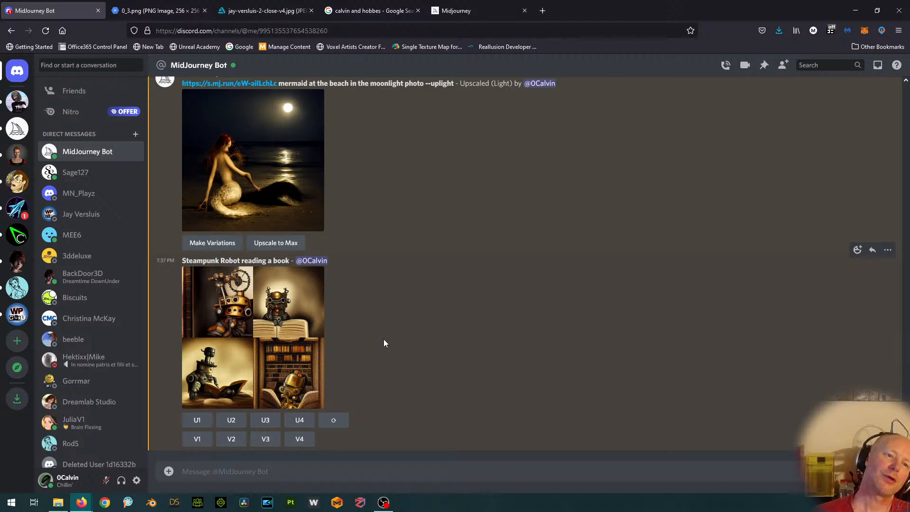
Step: View the steampunk robot grid enlarged, and request upscales of images 3 and 4
{"action": "left_click", "coordinate": [271, 337]}
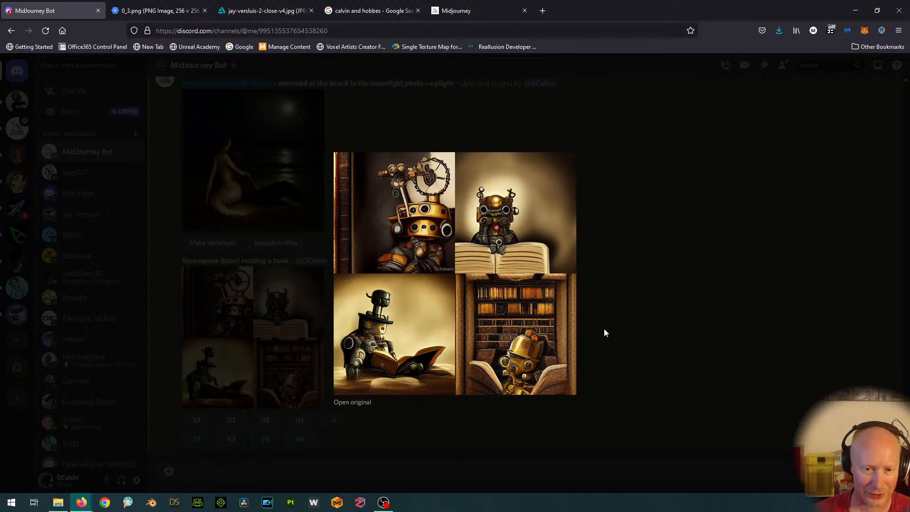
{"action": "left_click", "coordinate": [686, 304]}
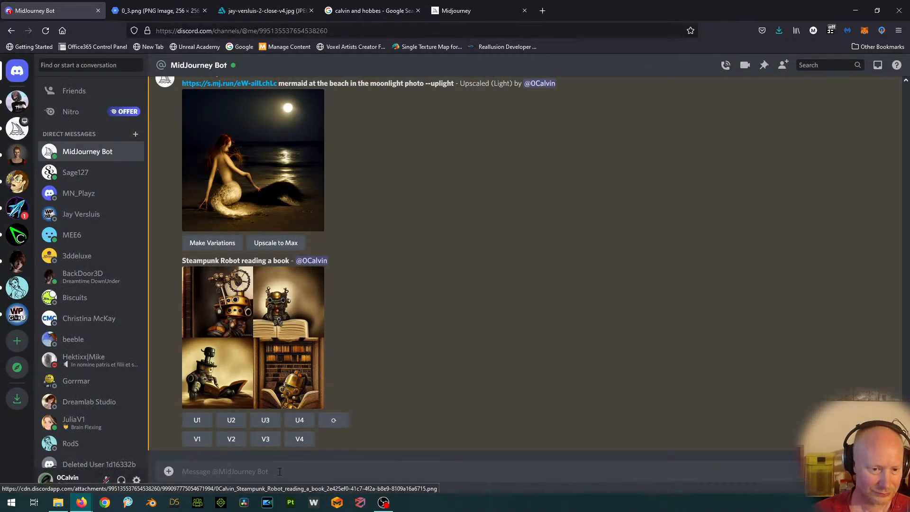
{"action": "left_click", "coordinate": [266, 421]}
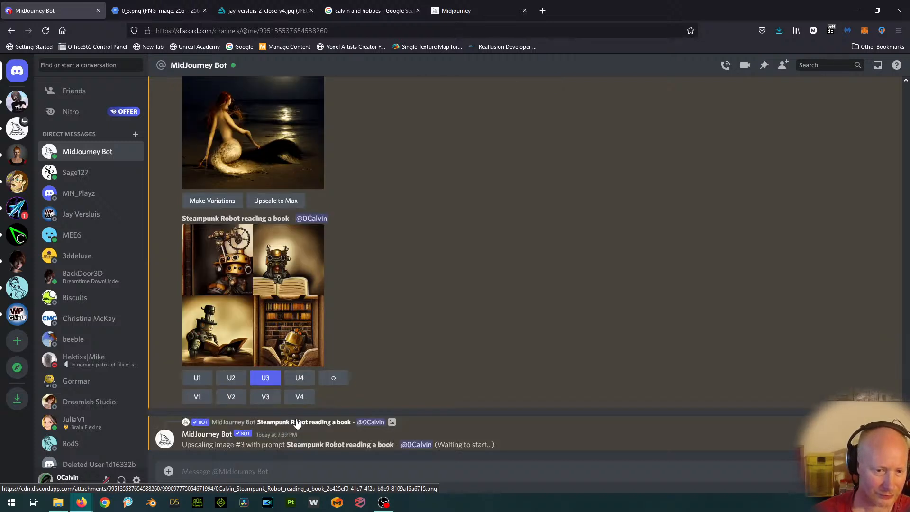
{"action": "left_click", "coordinate": [299, 378]}
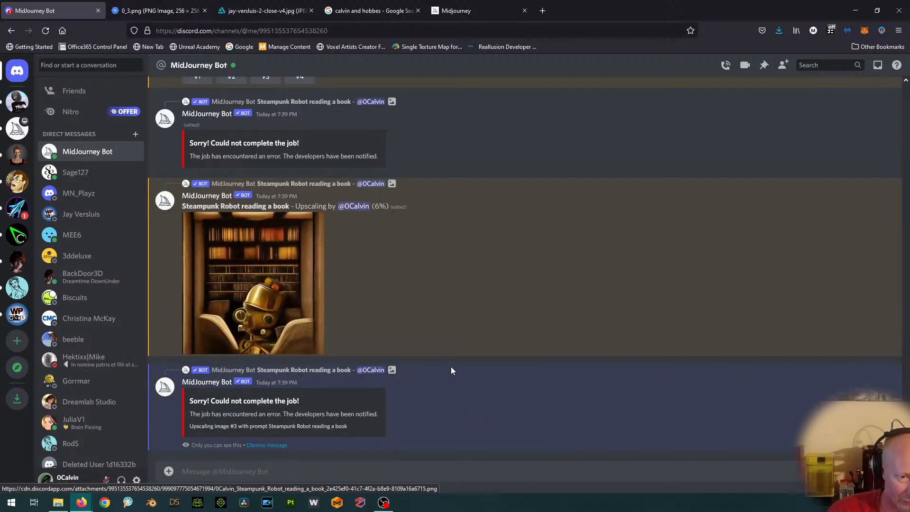
Step: Request the upscale of image 3, the robot in the top hat, from the steampunk grid again
{"action": "scroll", "coordinate": [447, 284], "scroll_direction": "up", "scroll_amount": 3}
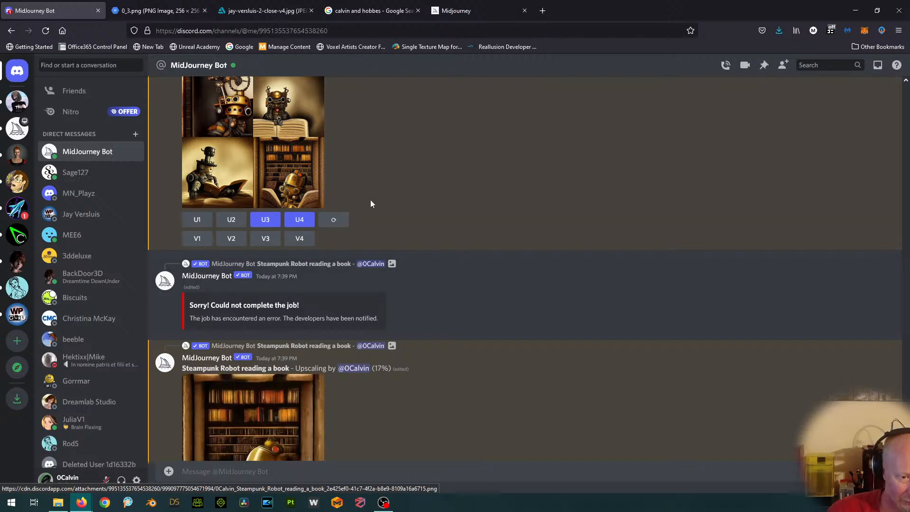
{"action": "scroll", "coordinate": [370, 200], "scroll_direction": "down", "scroll_amount": 3}
{"action": "scroll", "coordinate": [378, 208], "scroll_direction": "up", "scroll_amount": 4}
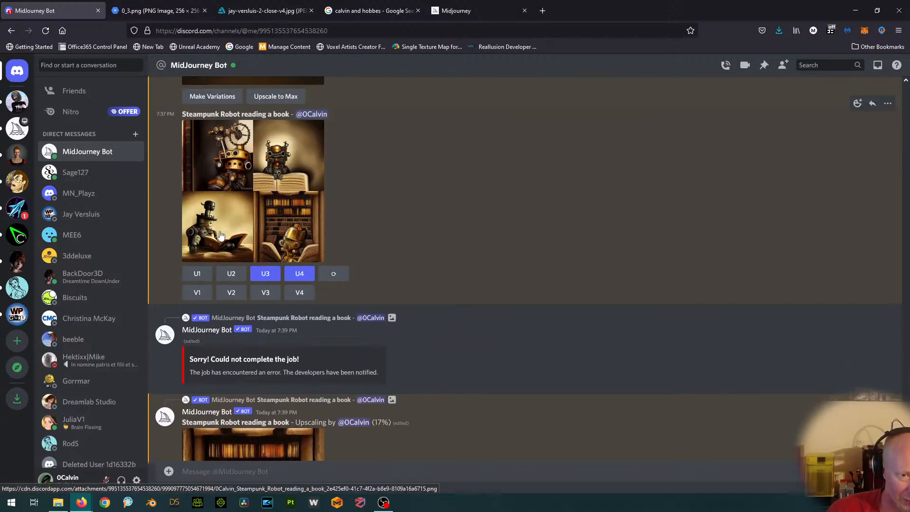
{"action": "scroll", "coordinate": [504, 190], "scroll_direction": "down", "scroll_amount": 2}
{"action": "scroll", "coordinate": [505, 189], "scroll_direction": "up", "scroll_amount": 2}
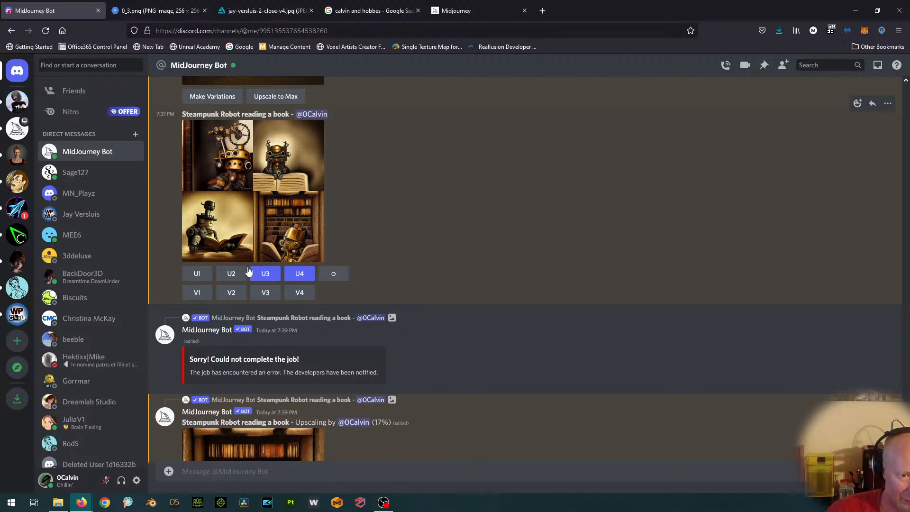
{"action": "left_click", "coordinate": [263, 276]}
{"action": "scroll", "coordinate": [543, 269], "scroll_direction": "down", "scroll_amount": 5}
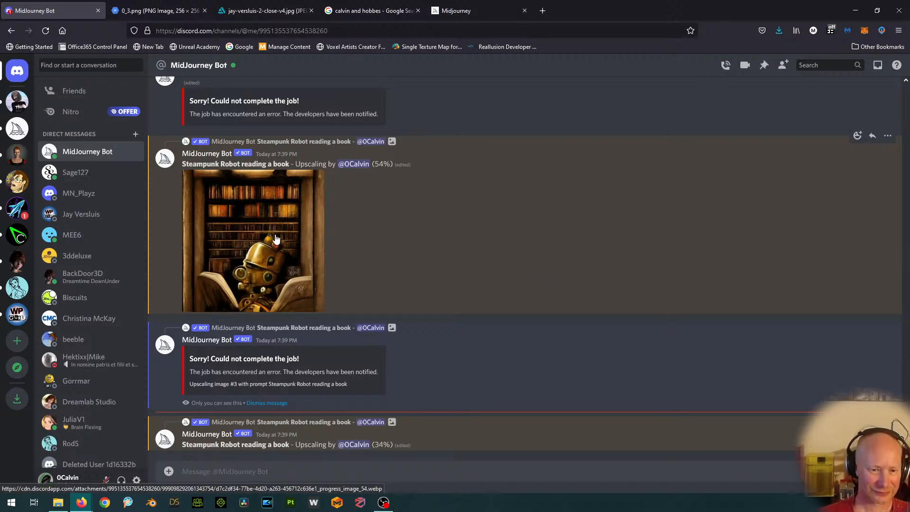
Step: Examine the bookshelf robot enlarged several times while its upscale progresses
{"action": "left_click", "coordinate": [238, 269]}
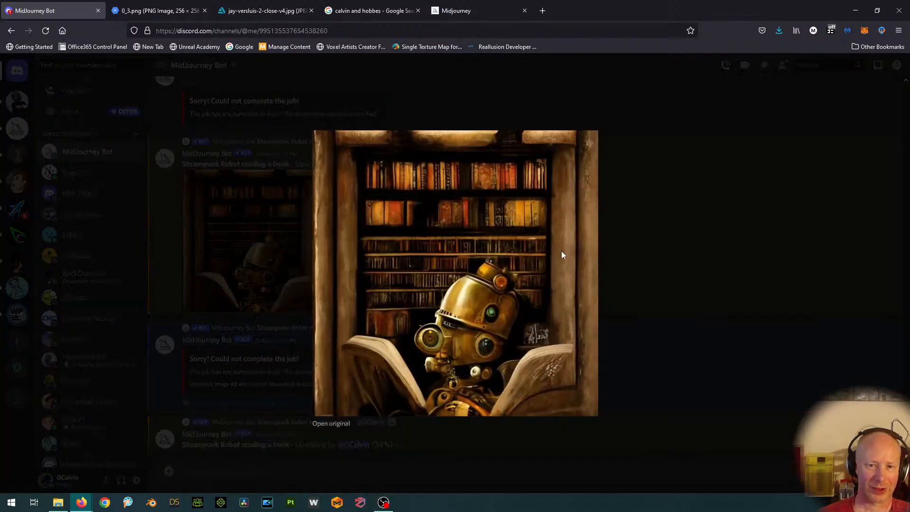
{"action": "left_click", "coordinate": [776, 219]}
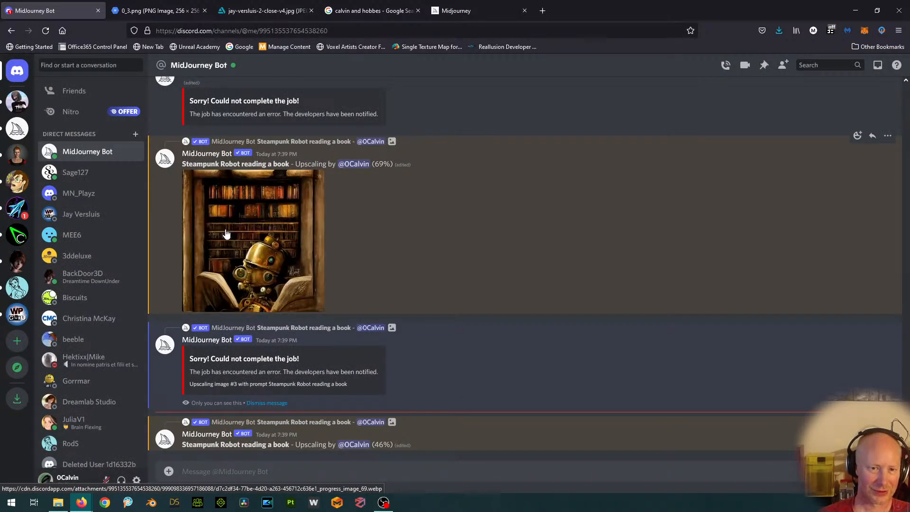
{"action": "left_click", "coordinate": [235, 217]}
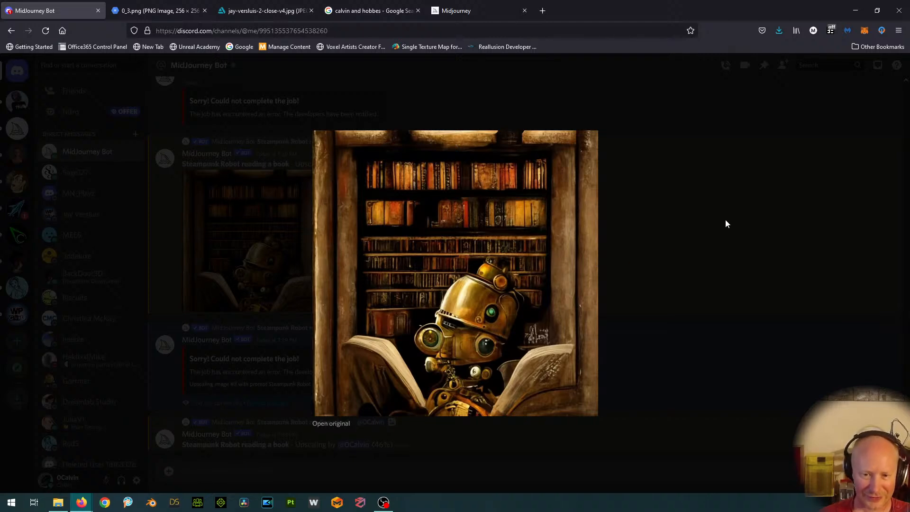
{"action": "left_click", "coordinate": [725, 221]}
{"action": "left_click", "coordinate": [238, 235]}
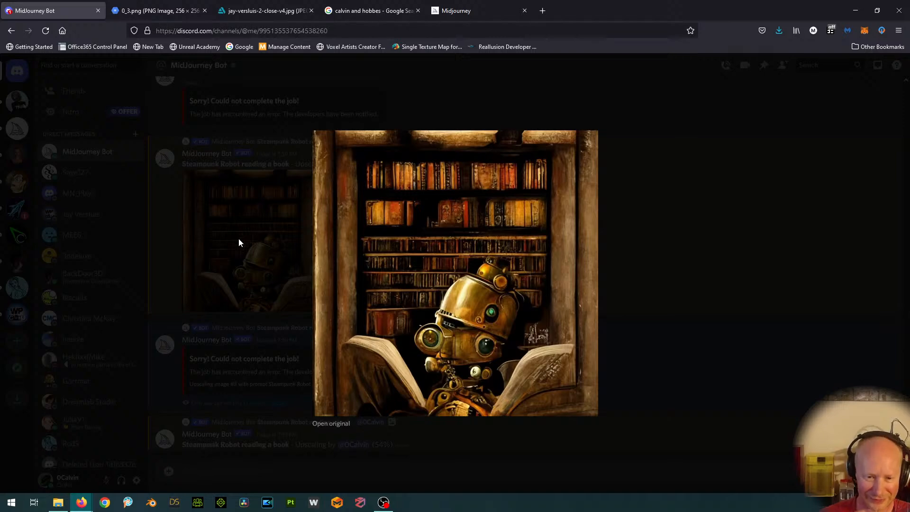
{"action": "left_click", "coordinate": [738, 228]}
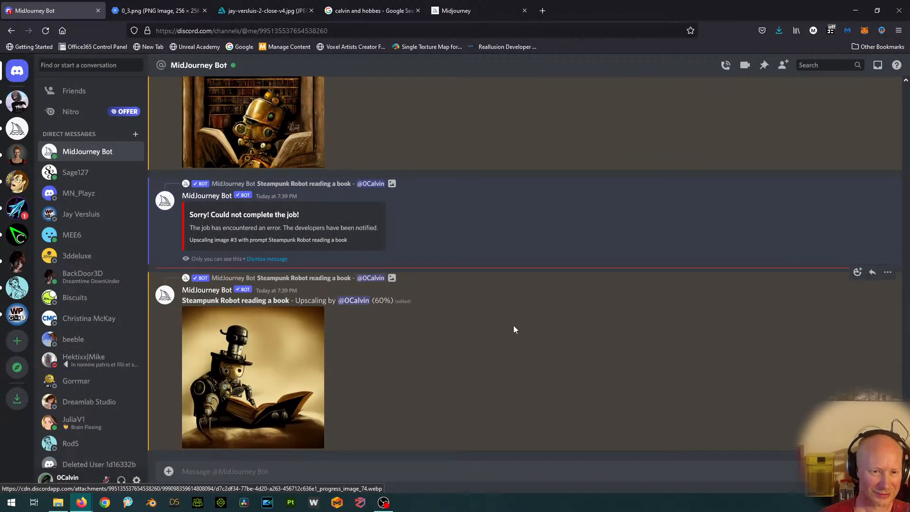
Step: Check both robot upscales in progress, and view the top-hat robot enlarged
{"action": "scroll", "coordinate": [513, 325], "scroll_direction": "up", "scroll_amount": 3}
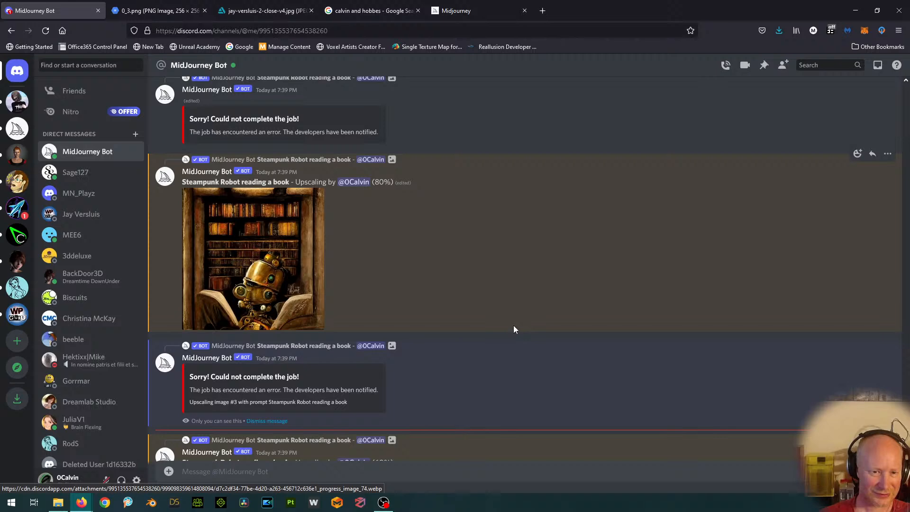
{"action": "scroll", "coordinate": [513, 325], "scroll_direction": "down", "scroll_amount": 3}
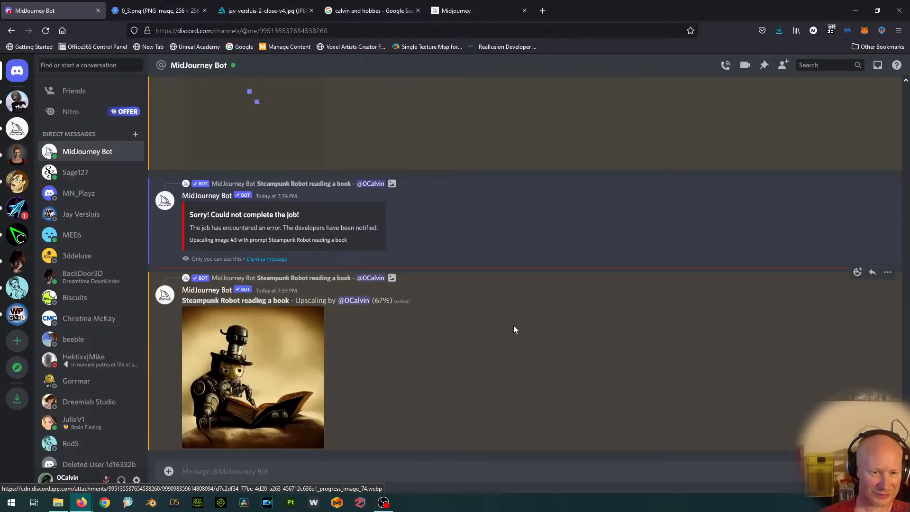
{"action": "left_click", "coordinate": [223, 384]}
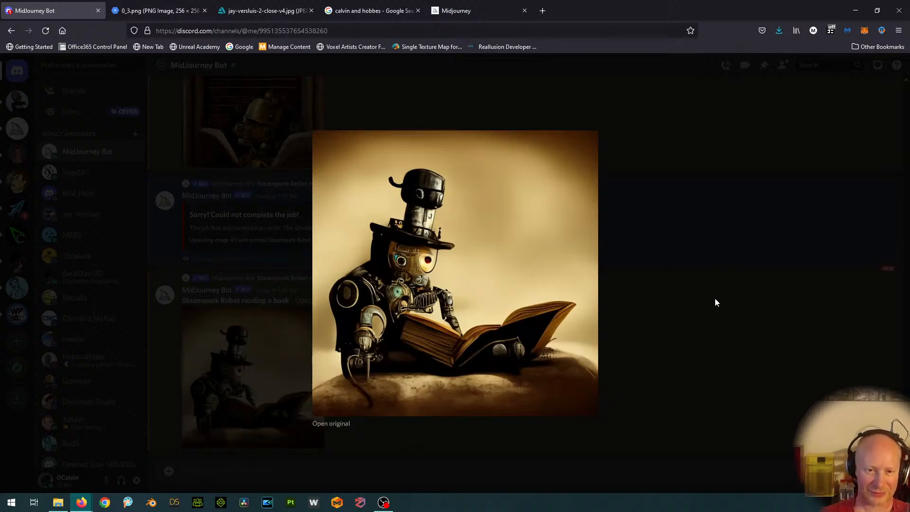
{"action": "left_click", "coordinate": [743, 217]}
Step: Compare the progress of the two steampunk robot upscales, and examine the top-hat robot enlarged again
{"action": "scroll", "coordinate": [559, 402], "scroll_direction": "up", "scroll_amount": 3}
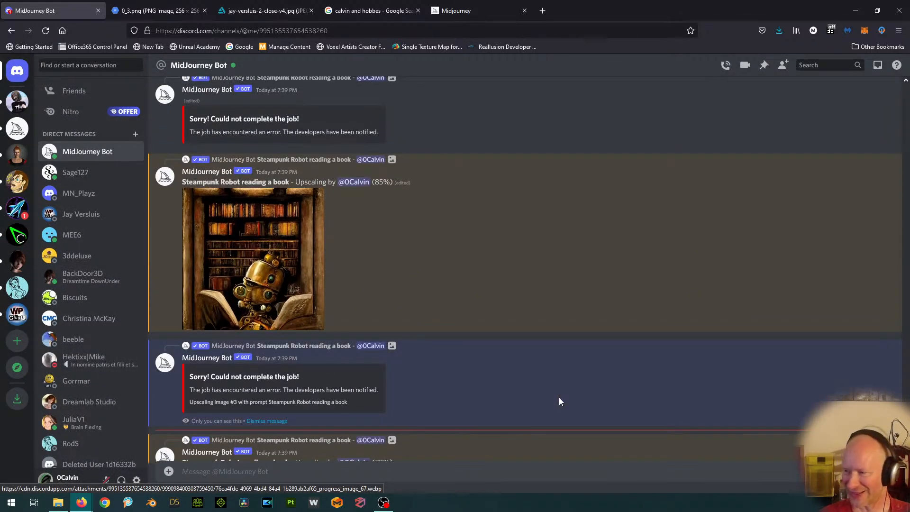
{"action": "scroll", "coordinate": [558, 402], "scroll_direction": "down", "scroll_amount": 3}
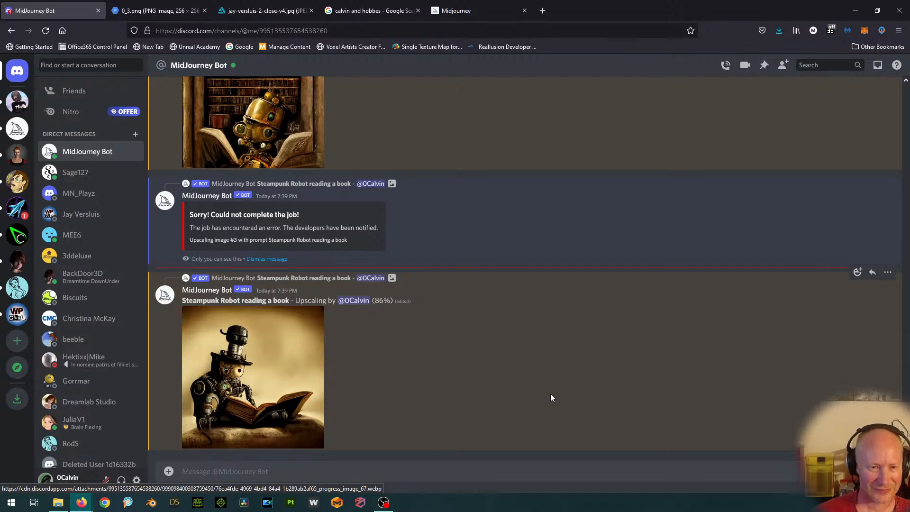
{"action": "scroll", "coordinate": [550, 393], "scroll_direction": "up", "scroll_amount": 3}
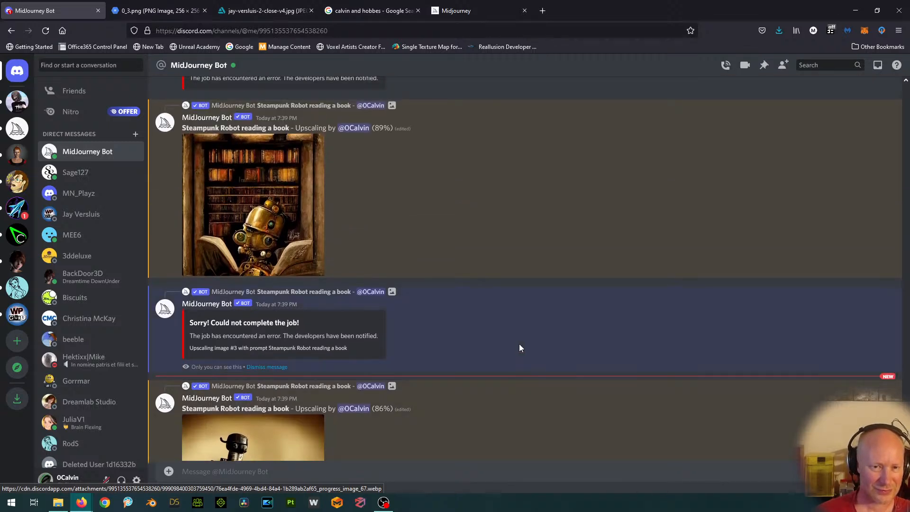
{"action": "scroll", "coordinate": [518, 400], "scroll_direction": "down", "scroll_amount": 3}
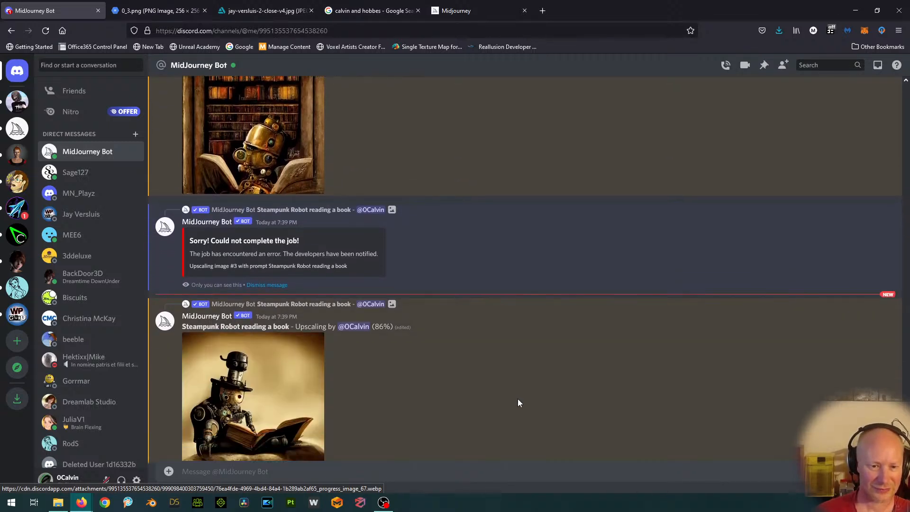
{"action": "scroll", "coordinate": [518, 399], "scroll_direction": "up", "scroll_amount": 3}
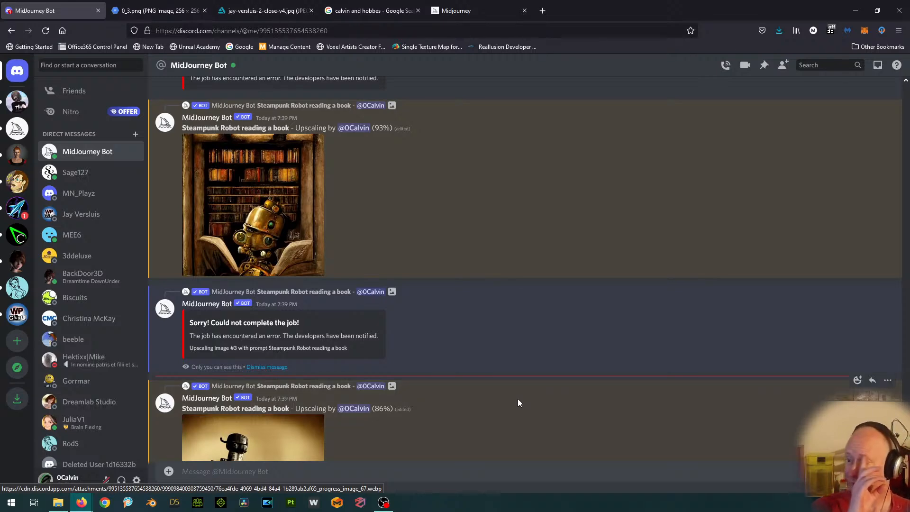
{"action": "scroll", "coordinate": [518, 399], "scroll_direction": "down", "scroll_amount": 3}
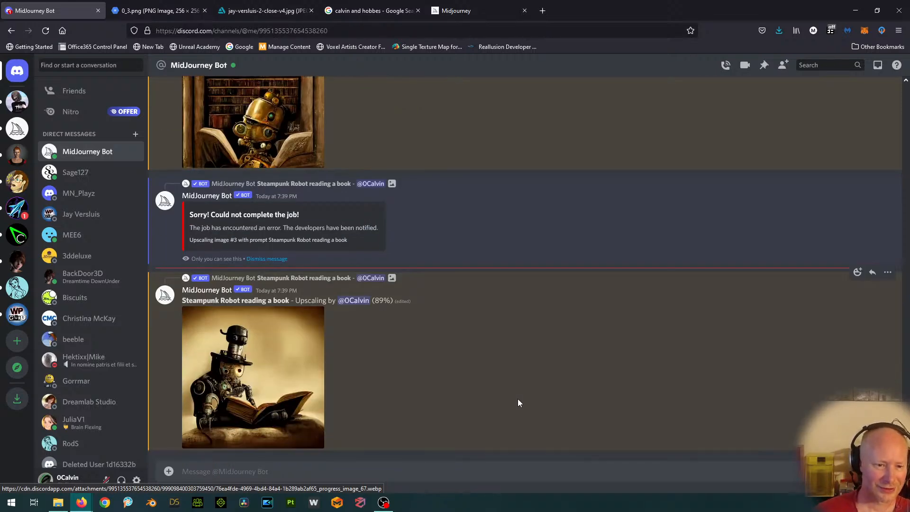
{"action": "scroll", "coordinate": [517, 399], "scroll_direction": "up", "scroll_amount": 4}
{"action": "scroll", "coordinate": [432, 346], "scroll_direction": "down", "scroll_amount": 5}
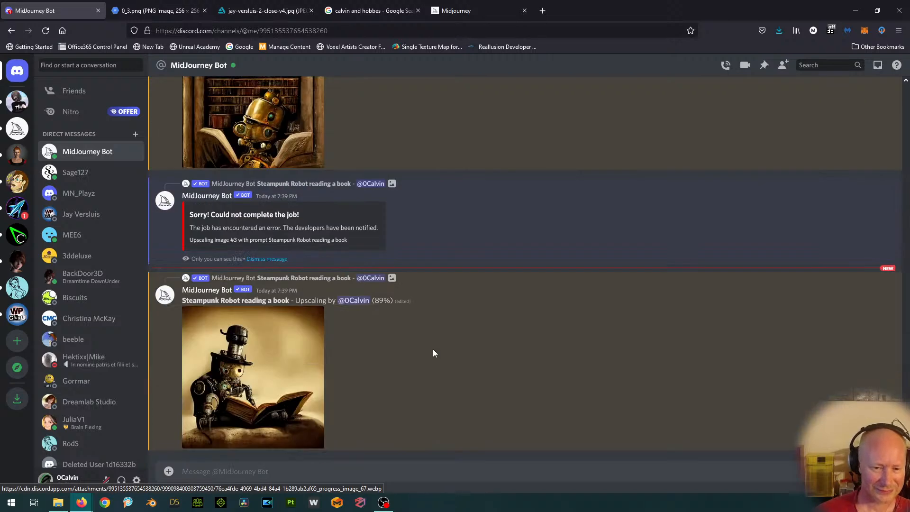
{"action": "left_click", "coordinate": [266, 377]}
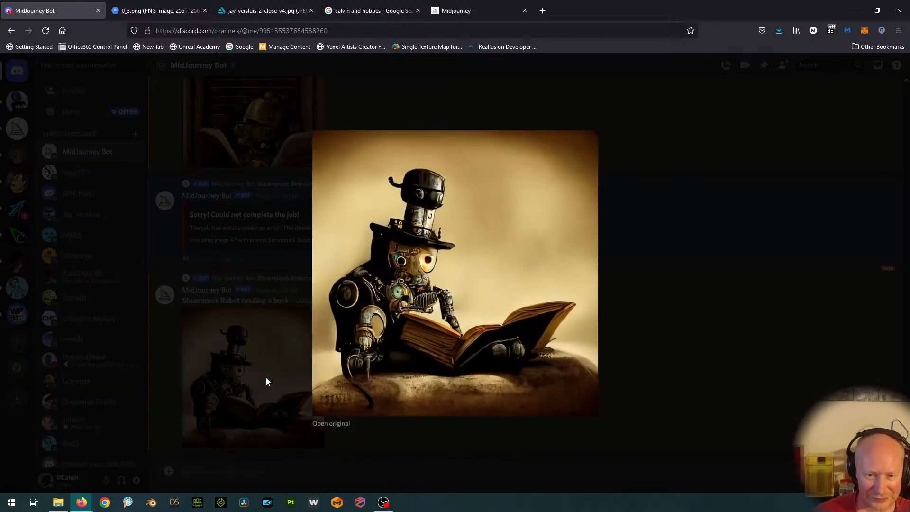
{"action": "left_click", "coordinate": [740, 302]}
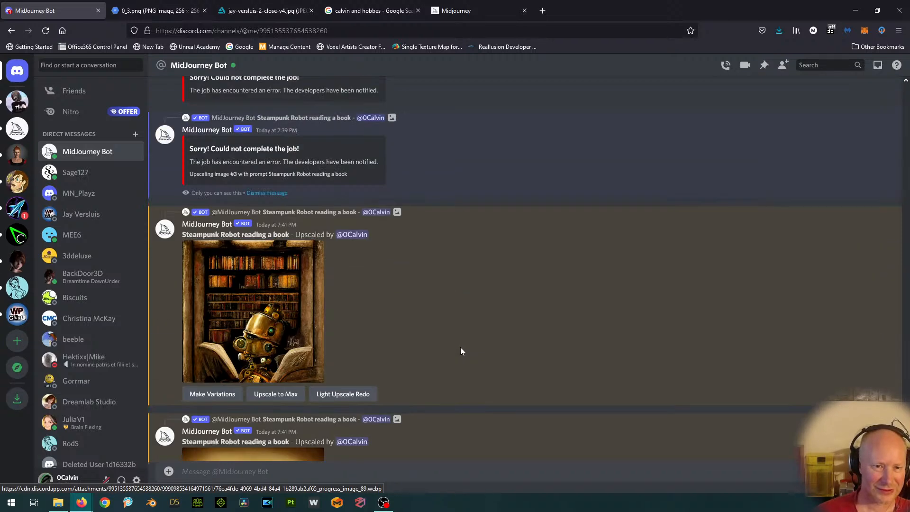
Step: Enlarge the finished bookshelf robot upscale and open its original at full size
{"action": "scroll", "coordinate": [401, 195], "scroll_direction": "up", "scroll_amount": 3}
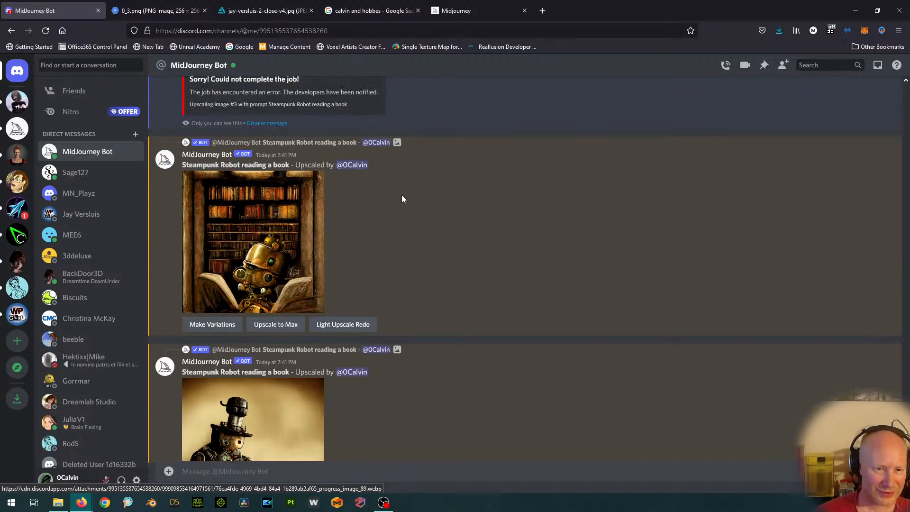
{"action": "left_click", "coordinate": [257, 243]}
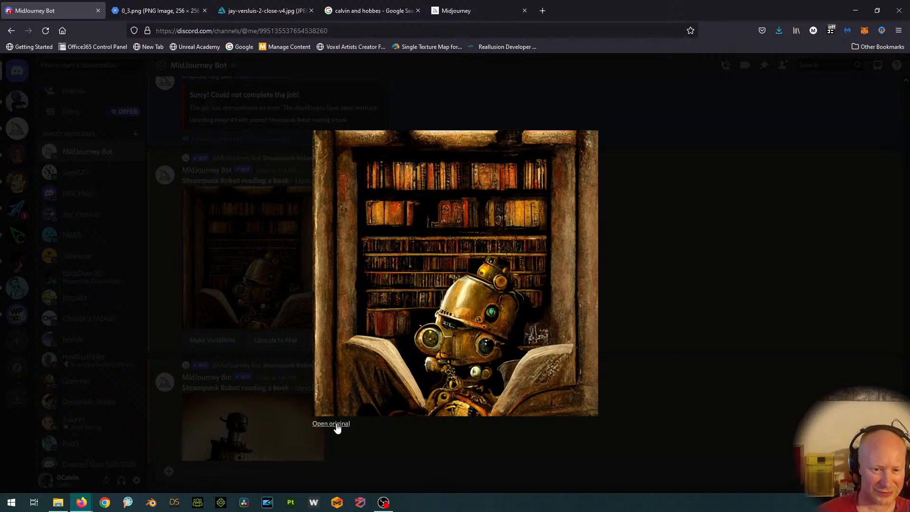
{"action": "left_click", "coordinate": [331, 424]}
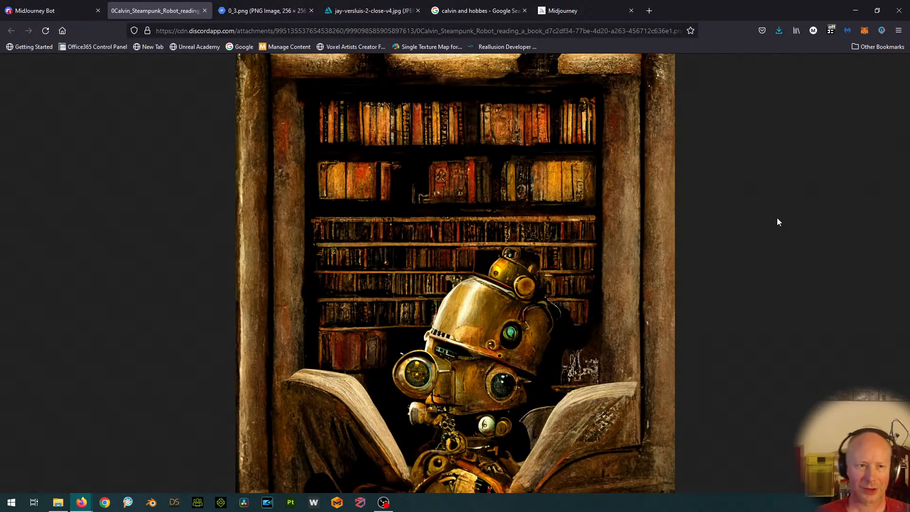
Step: Close the full-size bookshelf robot image and open the original of the top-hat robot upscale at full size
{"action": "left_click", "coordinate": [204, 11]}
{"action": "left_click", "coordinate": [821, 199]}
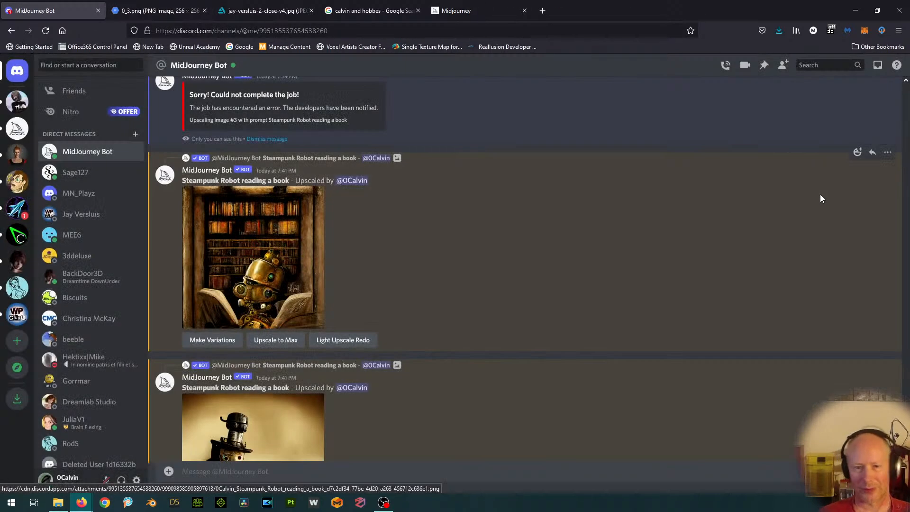
{"action": "scroll", "coordinate": [565, 230], "scroll_direction": "down", "scroll_amount": 3}
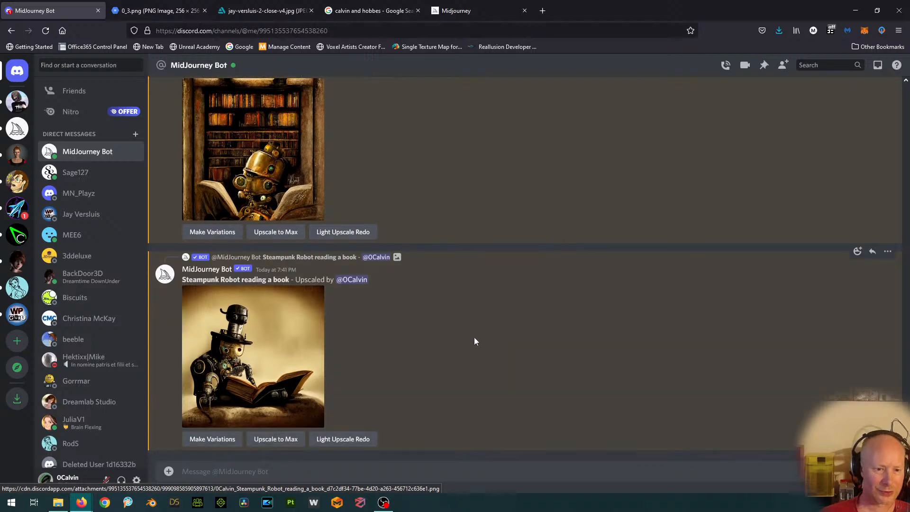
{"action": "left_click", "coordinate": [266, 329]}
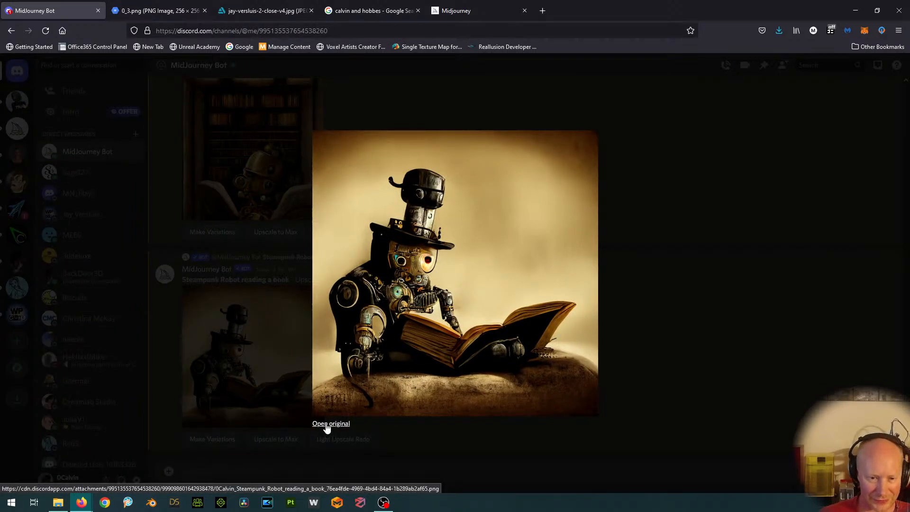
{"action": "left_click", "coordinate": [326, 423]}
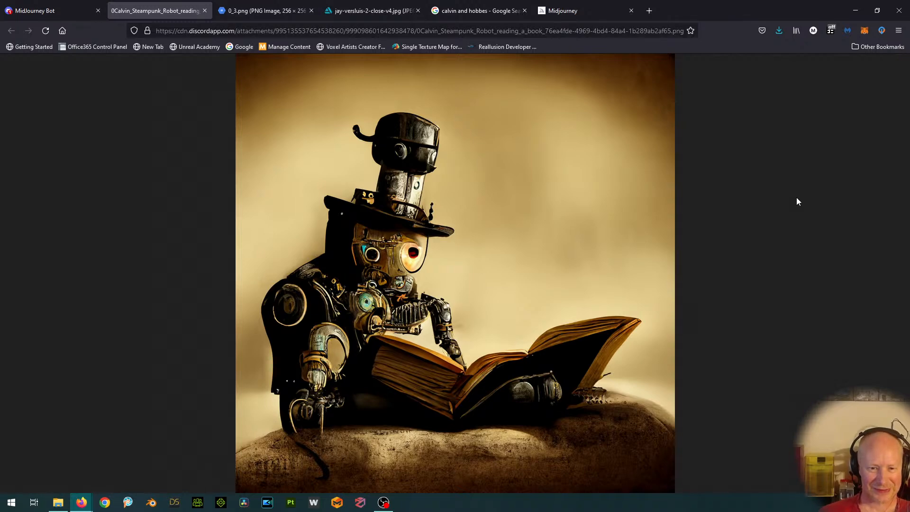
Step: Close the full-size top-hat robot image and its preview, and compare the two finished robot upscales in the conversation
{"action": "left_click", "coordinate": [204, 10]}
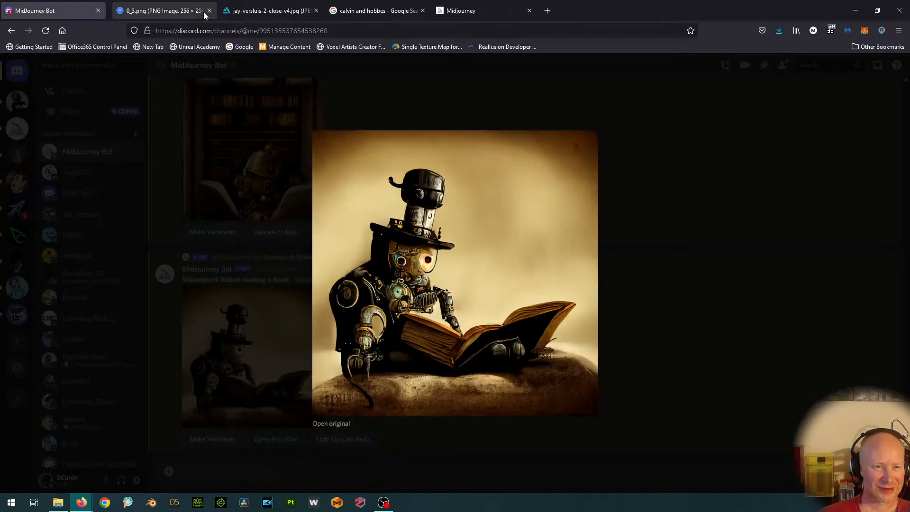
{"action": "left_click", "coordinate": [756, 296]}
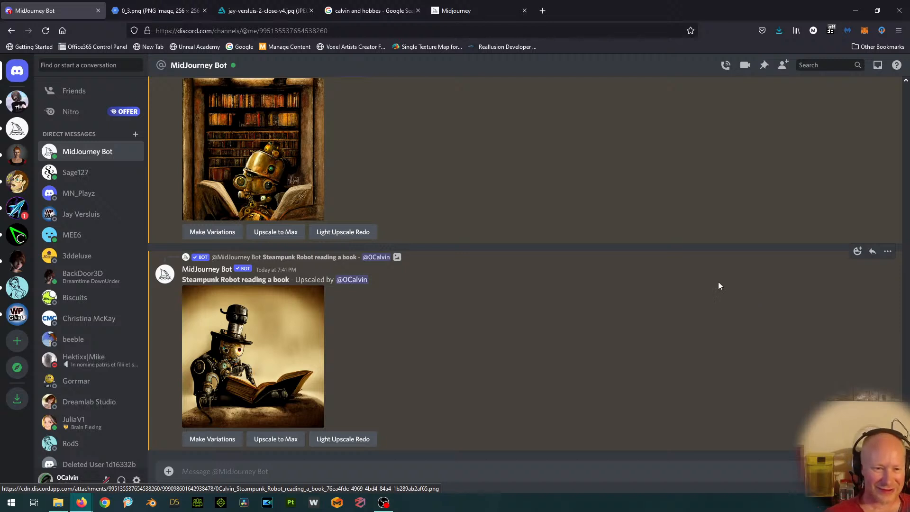
{"action": "scroll", "coordinate": [495, 272], "scroll_direction": "up", "scroll_amount": 3}
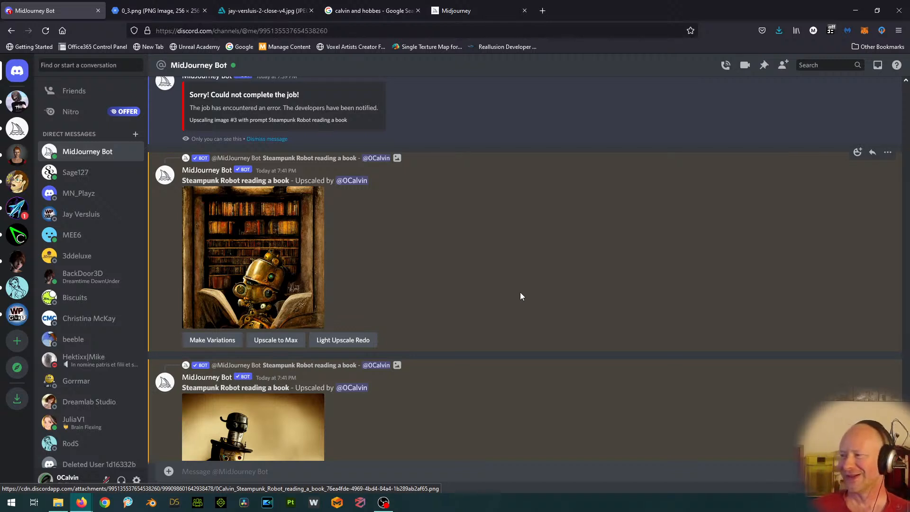
{"action": "scroll", "coordinate": [531, 289], "scroll_direction": "down", "scroll_amount": 3}
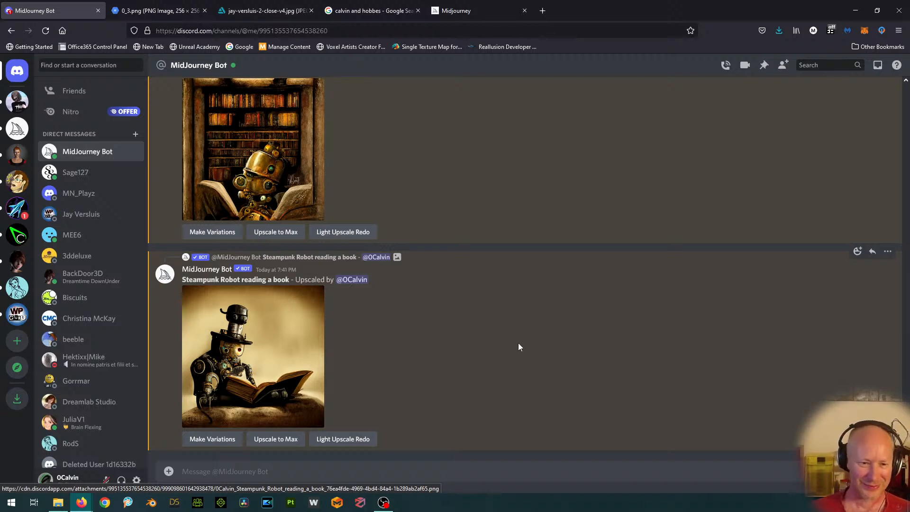
{"action": "scroll", "coordinate": [518, 343], "scroll_direction": "up", "scroll_amount": 4}
{"action": "scroll", "coordinate": [519, 343], "scroll_direction": "down", "scroll_amount": 4}
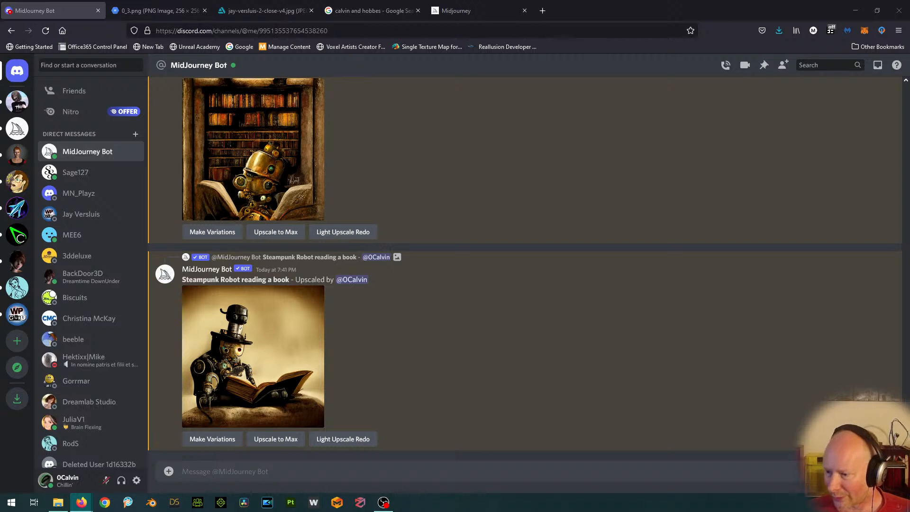
{"action": "key", "text": "alt+Tab"}
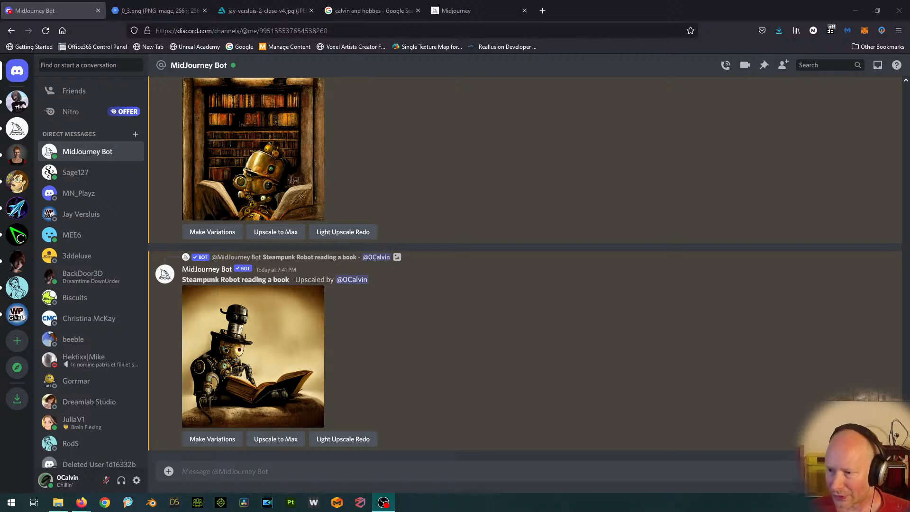
{"action": "key", "text": "alt+Tab"}
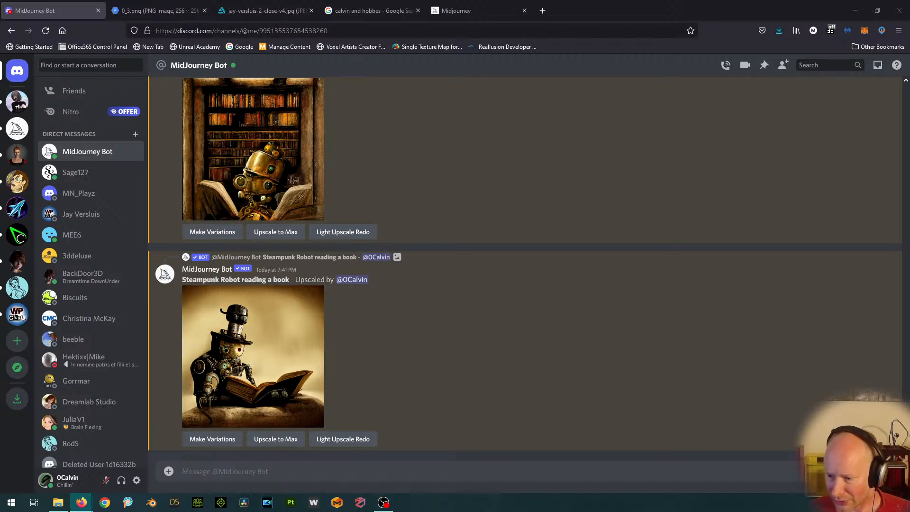
{"action": "key", "text": "alt+Tab"}
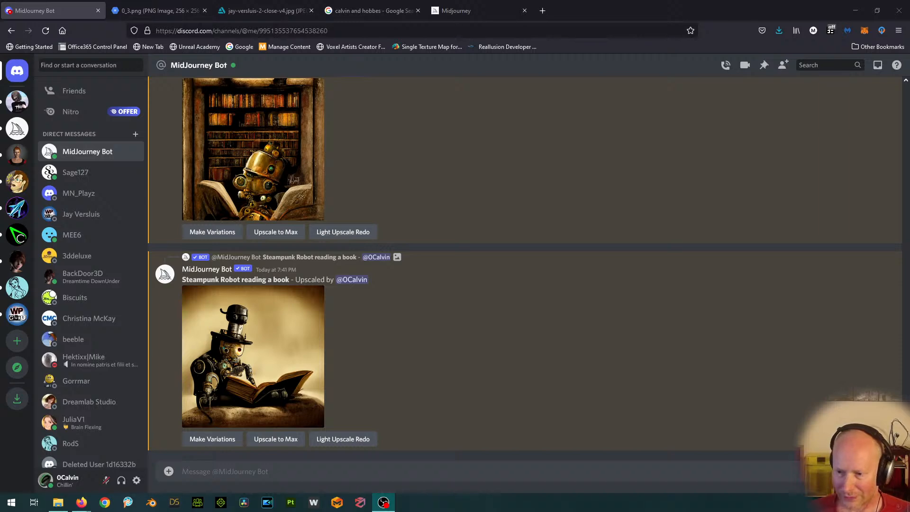